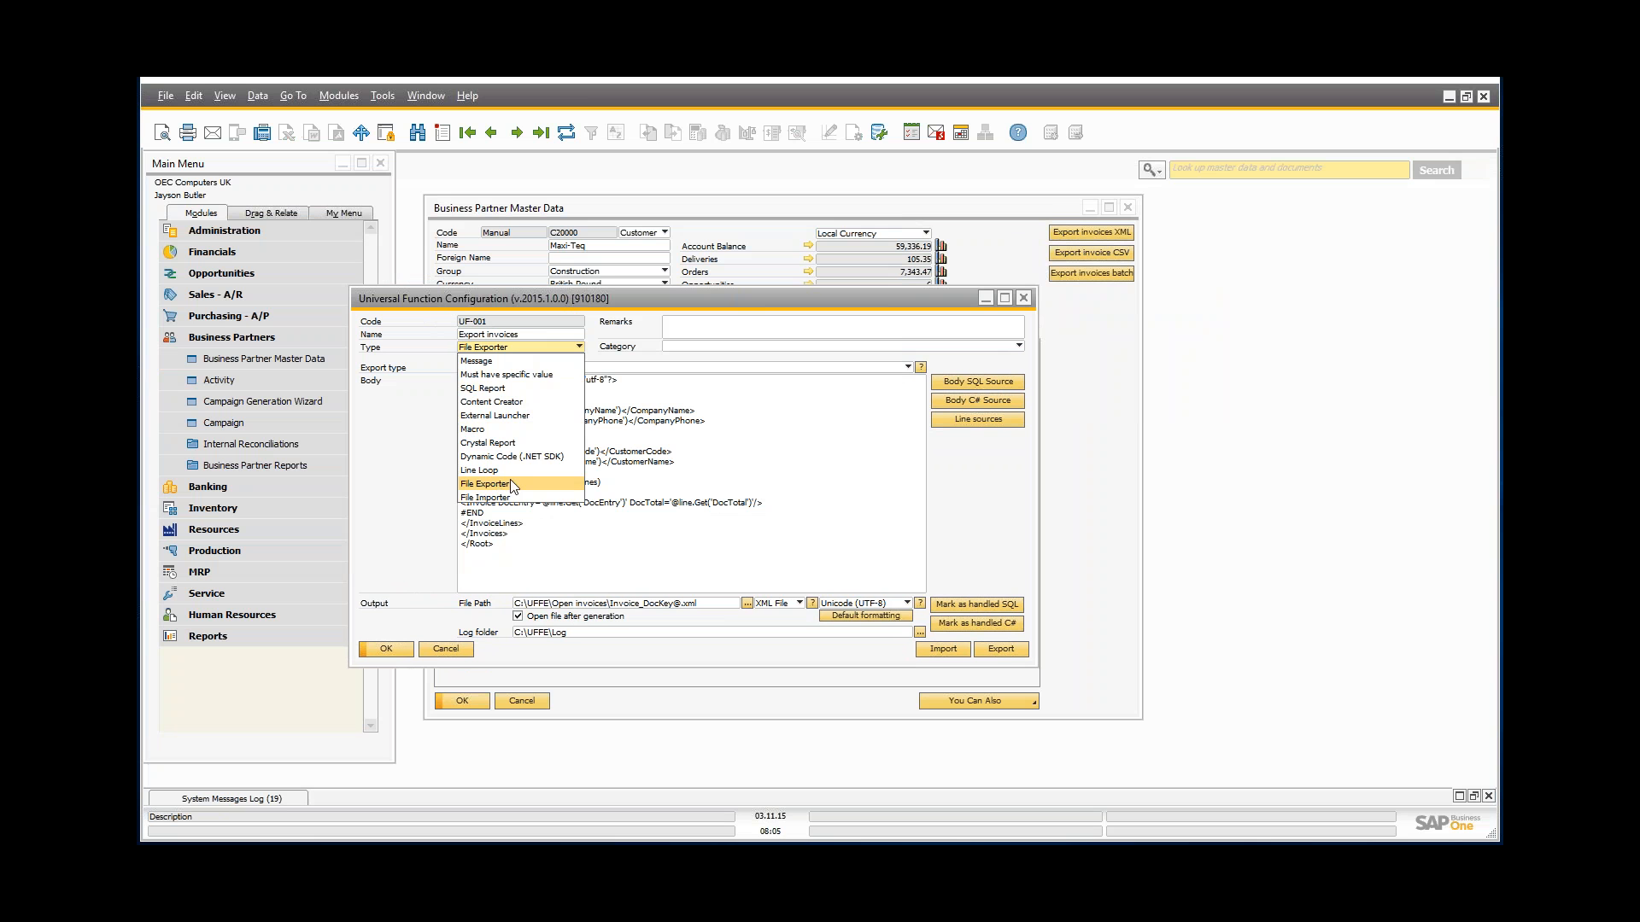
Step: Keep File Exporter as the Export invoices function type and place the caret in its XML body template
left_click(497, 485)
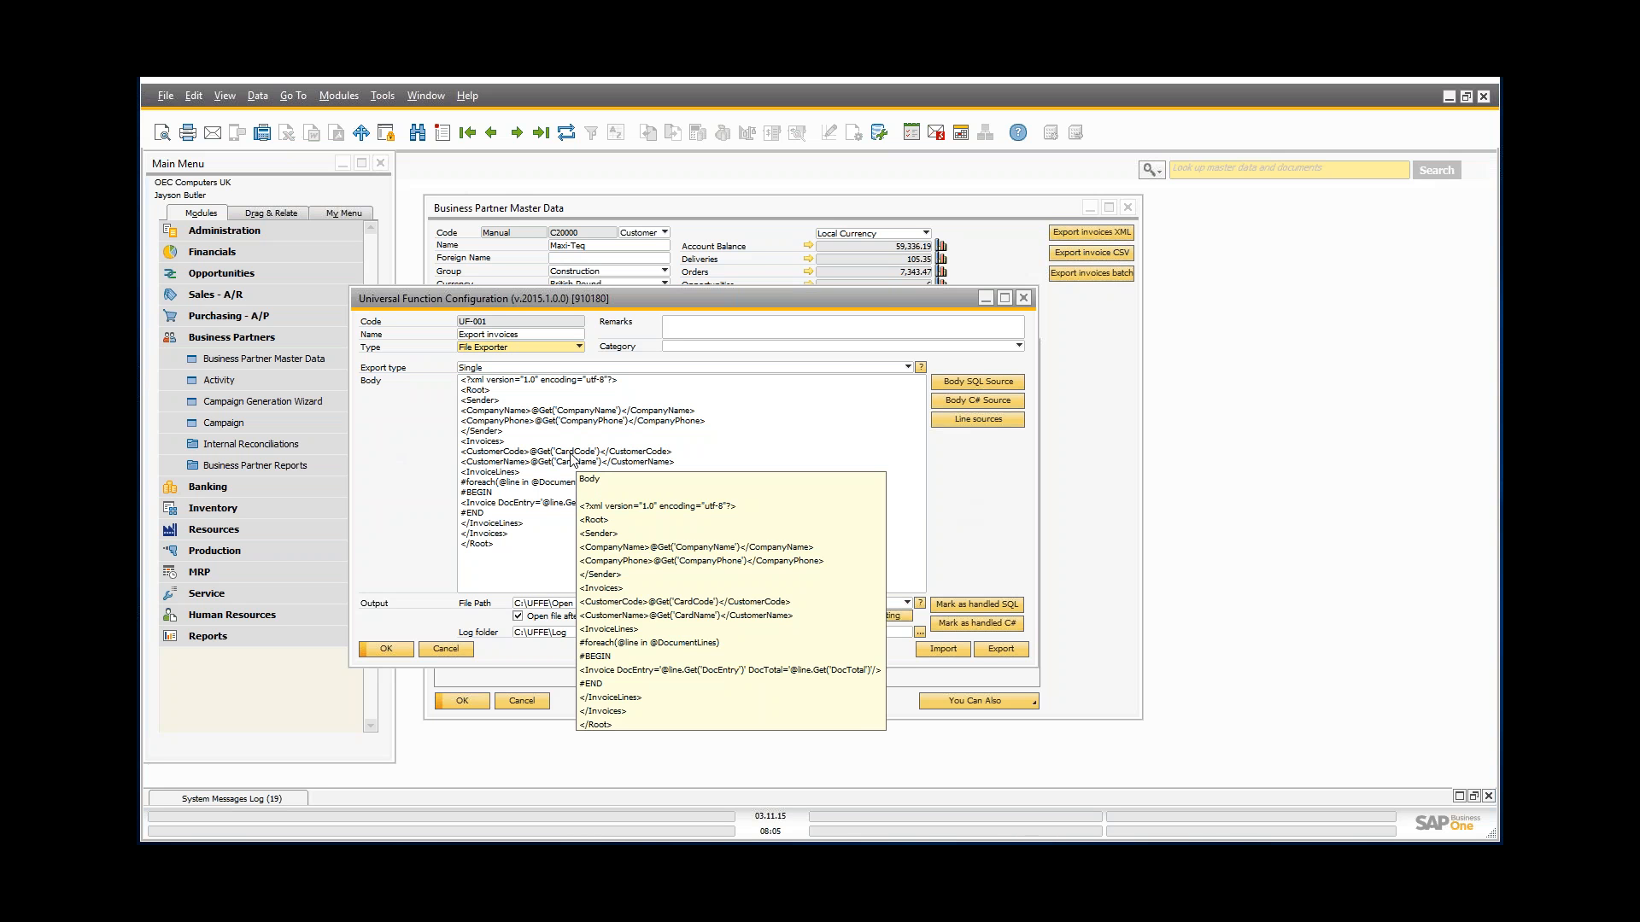
left_click(523, 549)
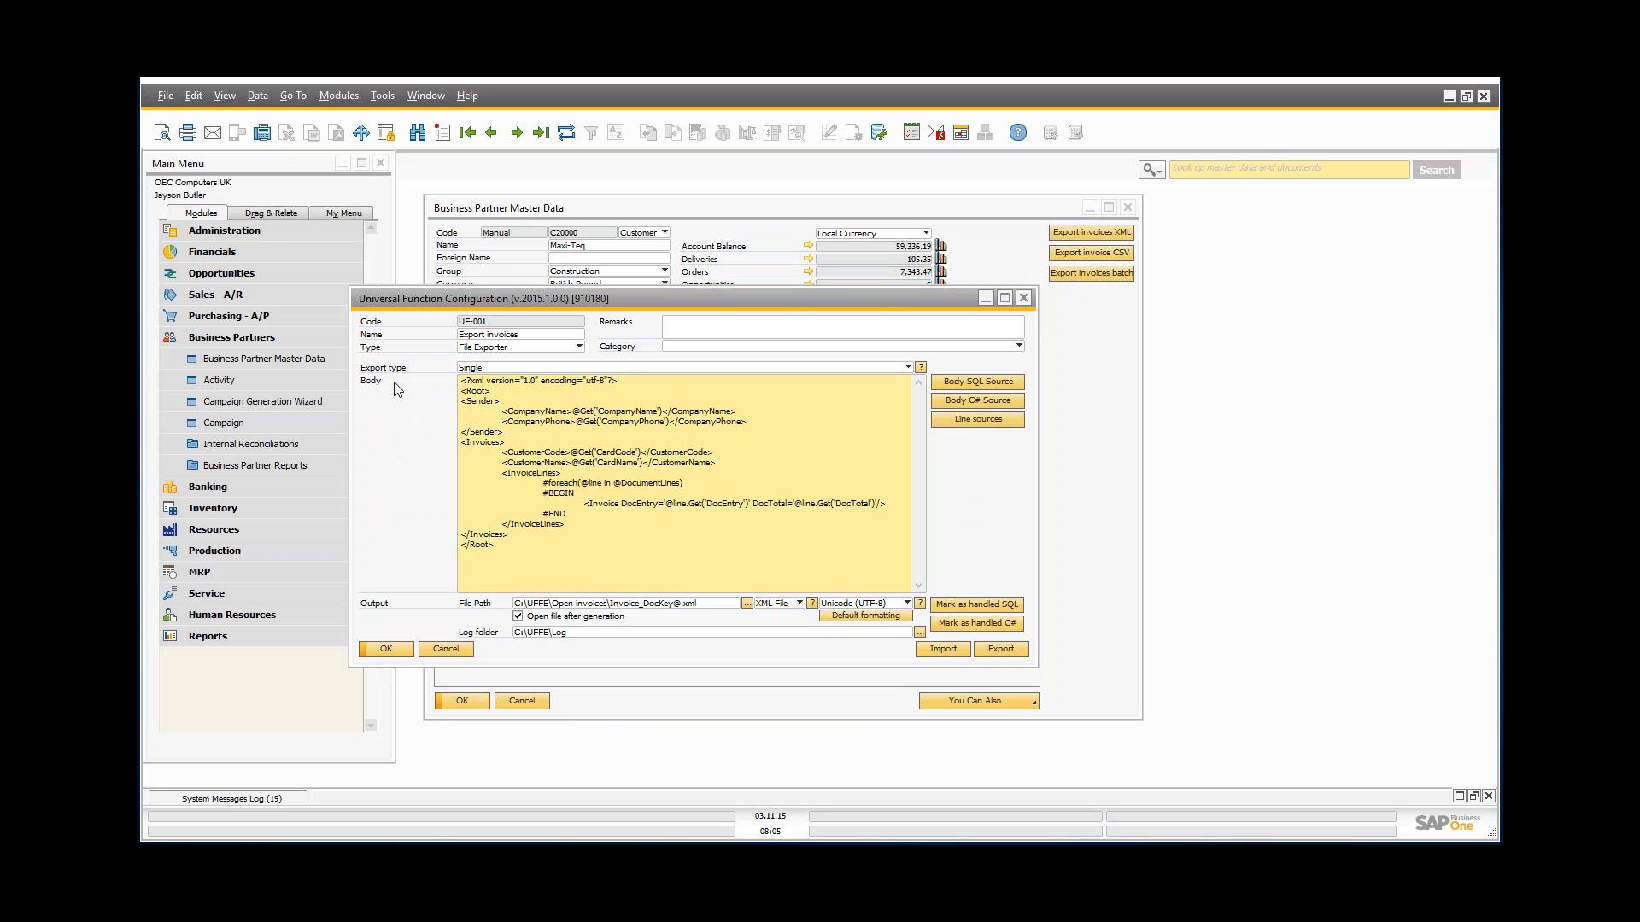
double_click(503, 566)
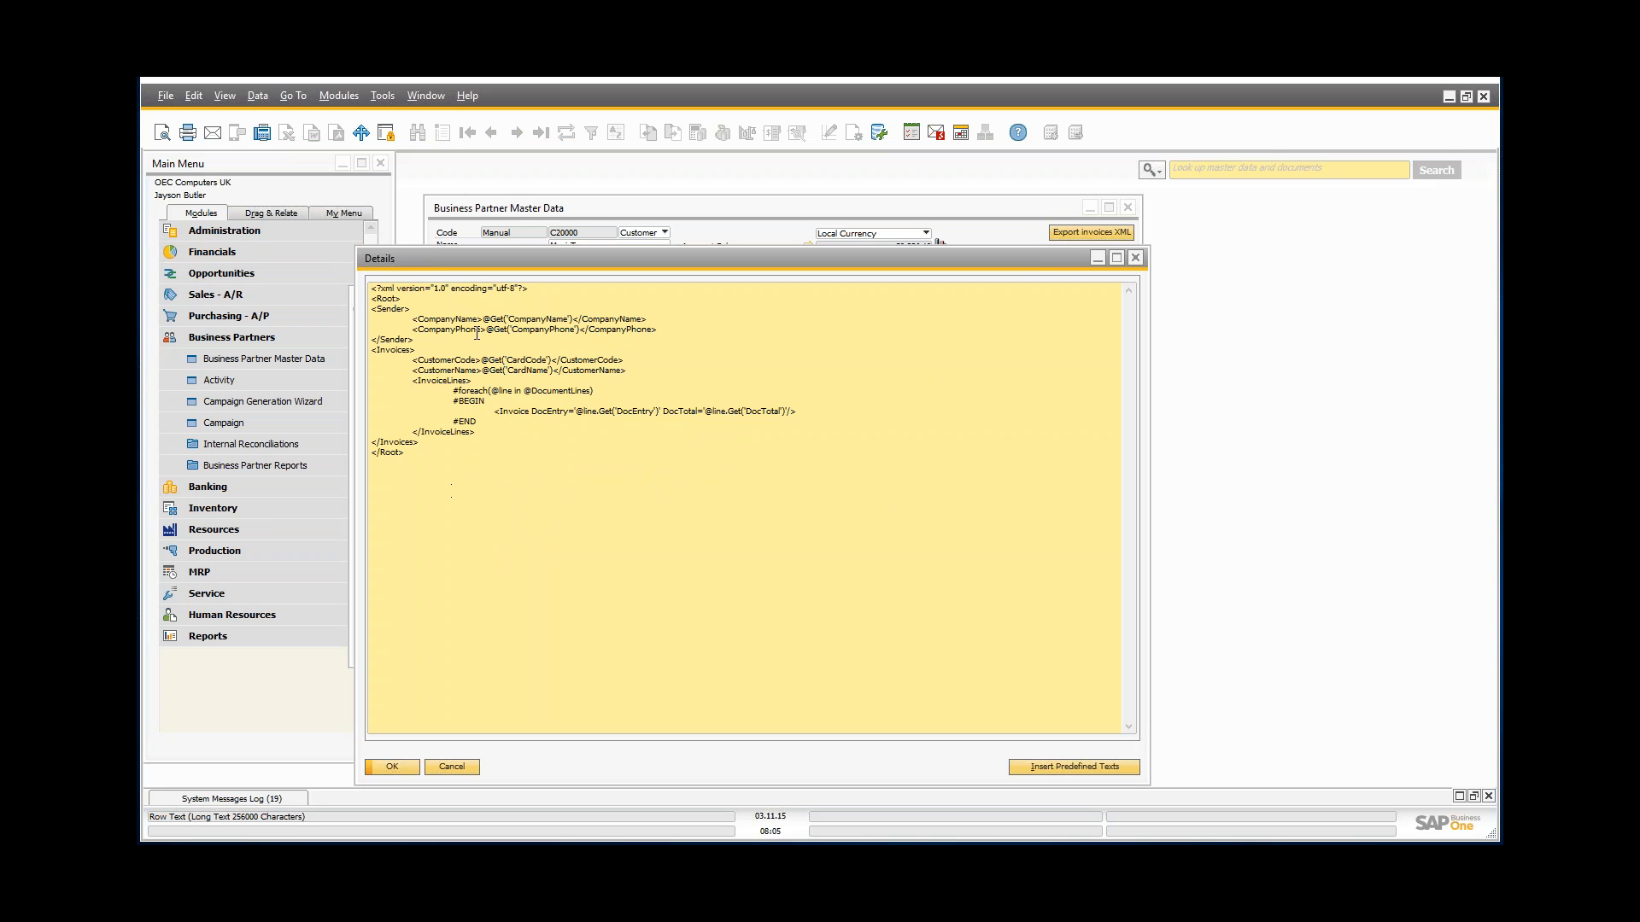
left_click_drag(483, 319, 575, 319)
key("Up")
key("shift+Up")
key("shift+Up")
key("shift+Left")
key("shift+Left")
key("shift+Left")
key("shift+Left")
key("shift+Left")
key("shift+Left")
key("shift+Left")
key("shift+Left")
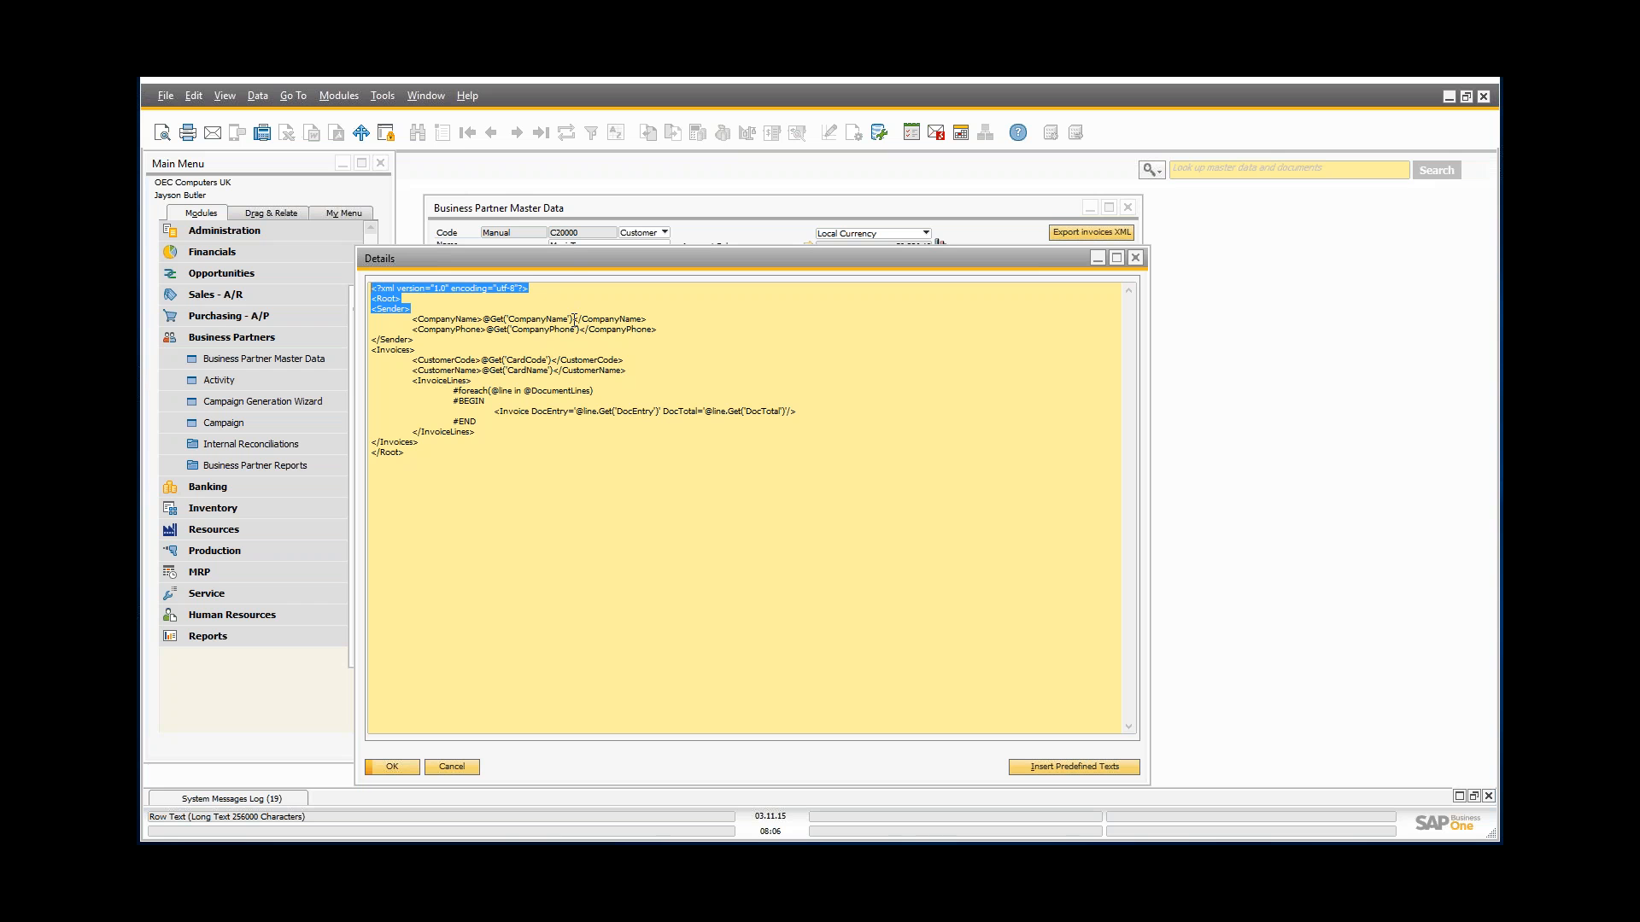
key("Down")
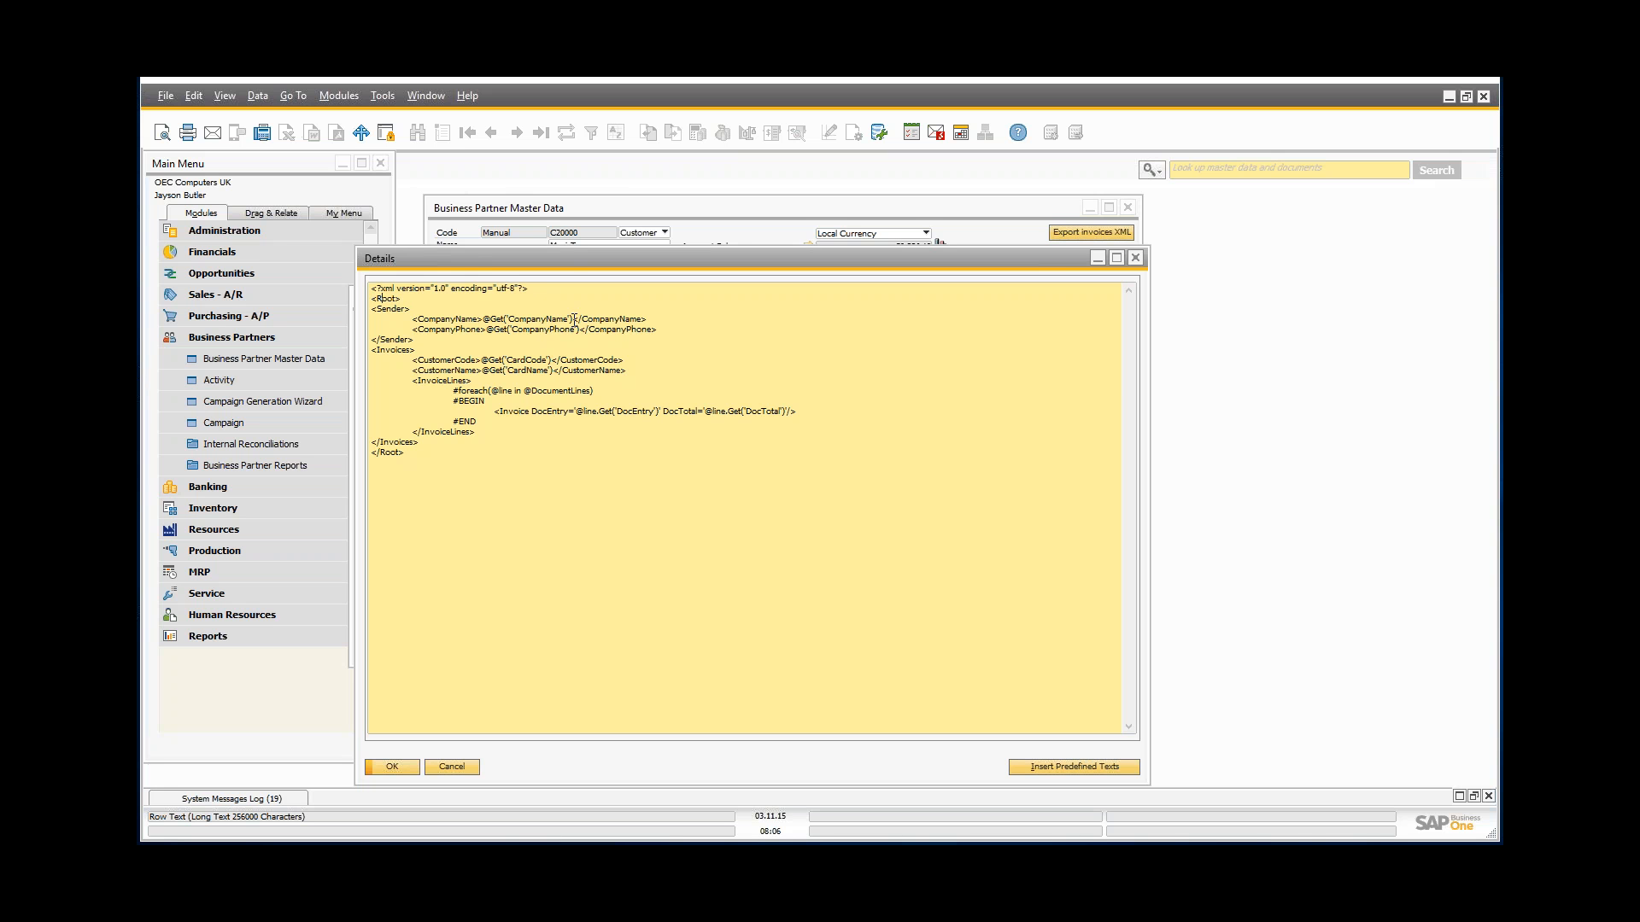
left_click_drag(484, 318, 571, 322)
left_click(1135, 258)
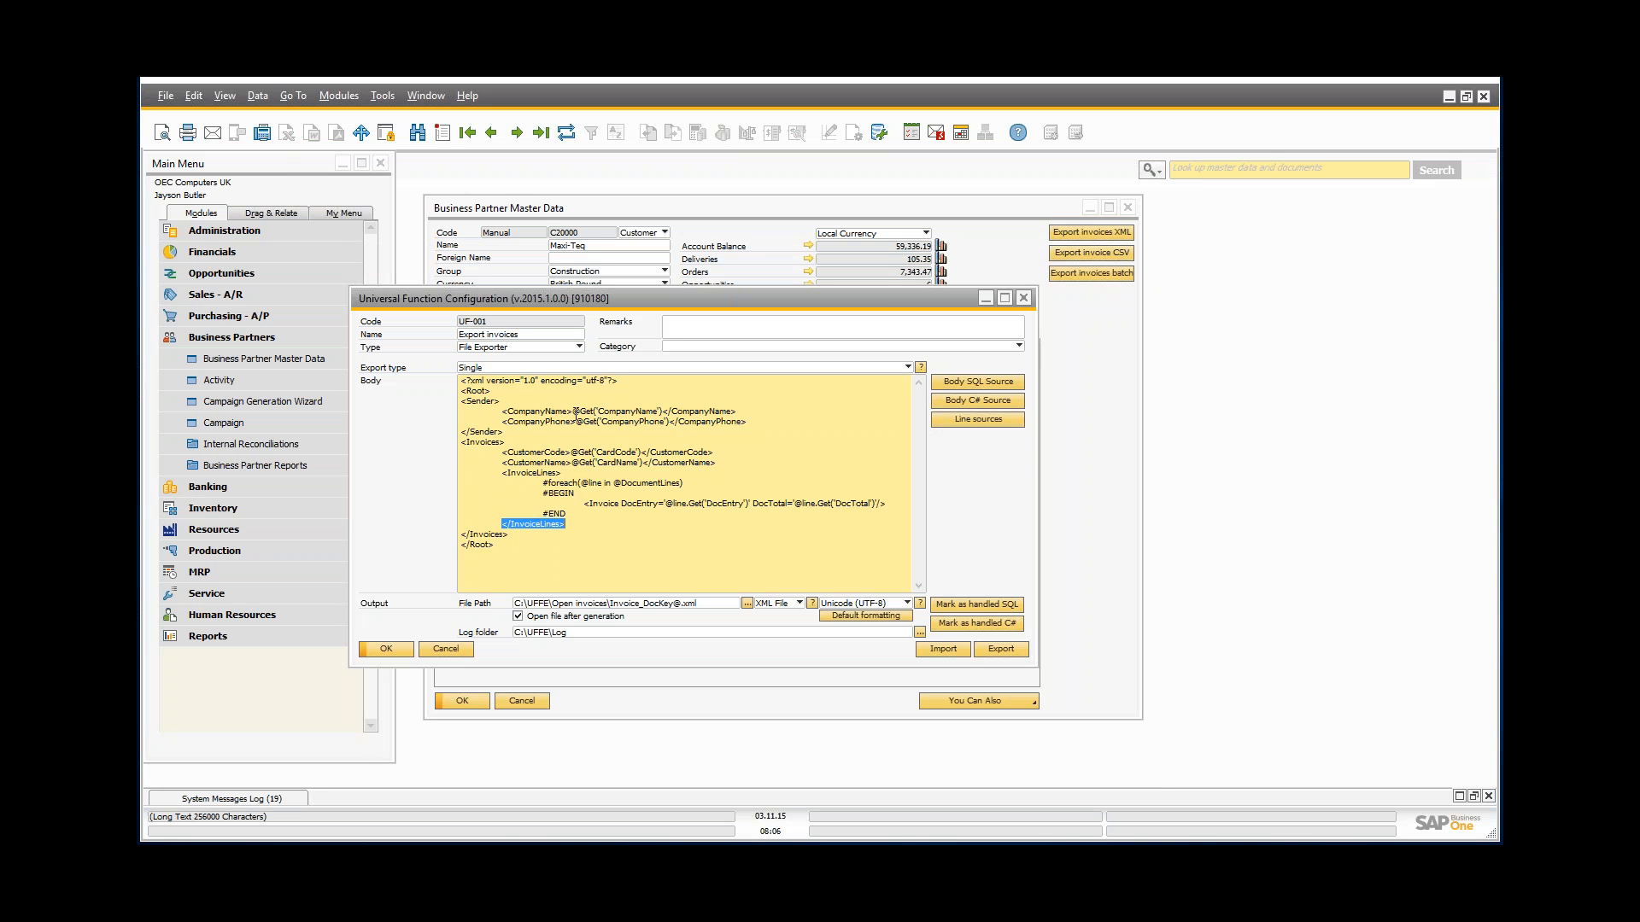
Step: Open Body SQL Source and highlight the OCRD customer query with its DocKey@ WHERE condition
left_click(961, 383)
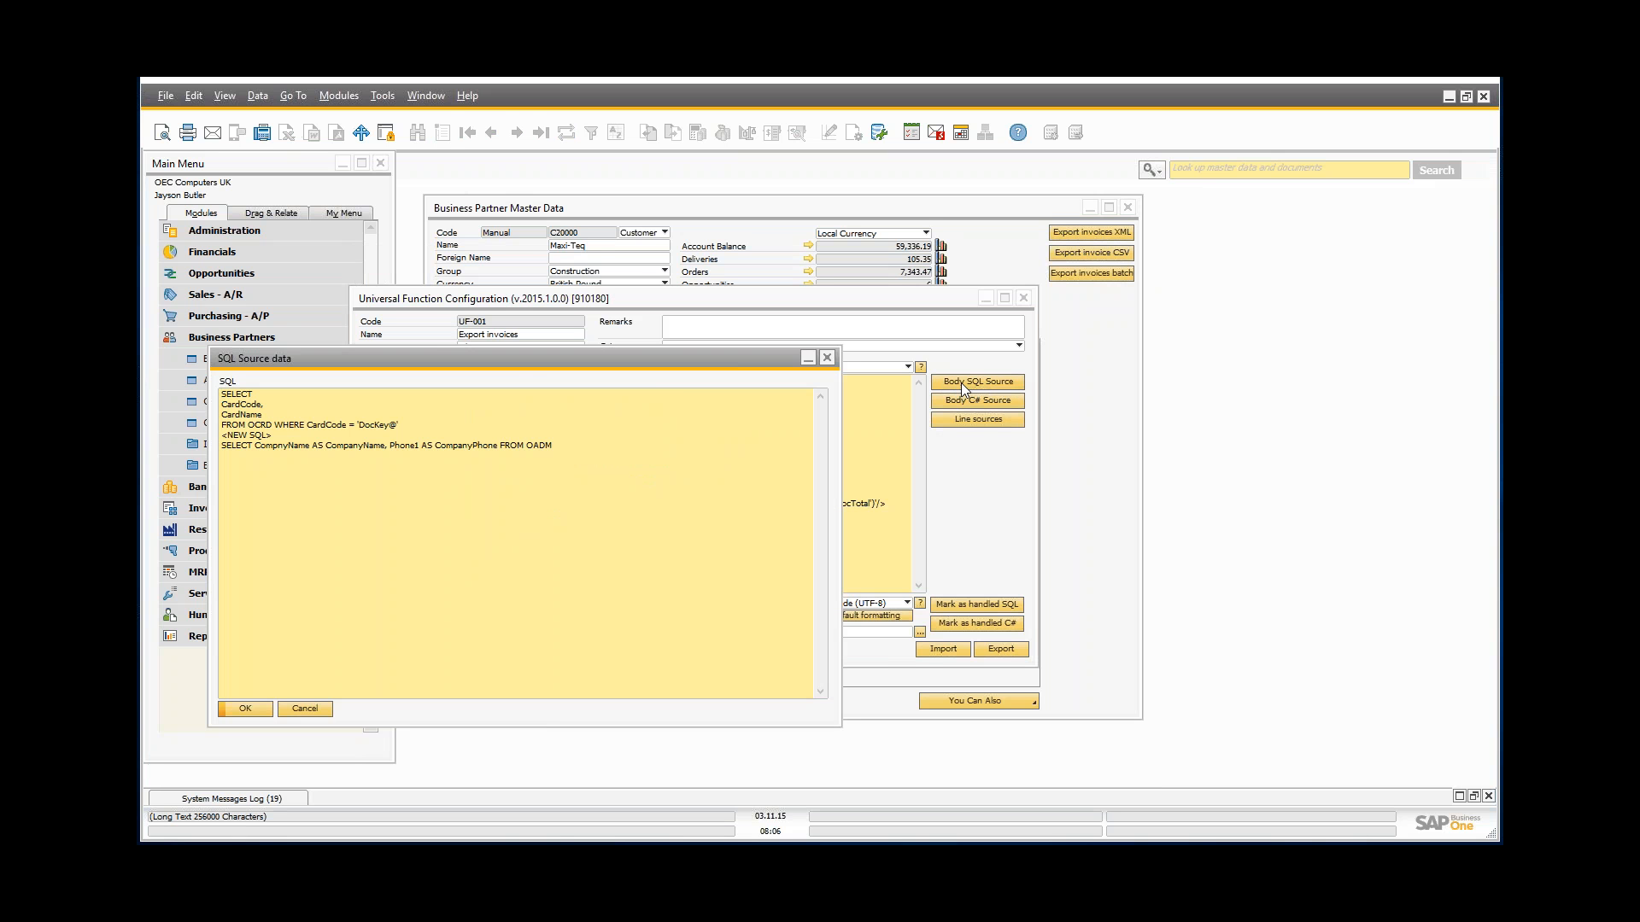
left_click(245, 395)
key("shift+Down")
key("shift+Down")
key("shift+Down")
key("shift+Down")
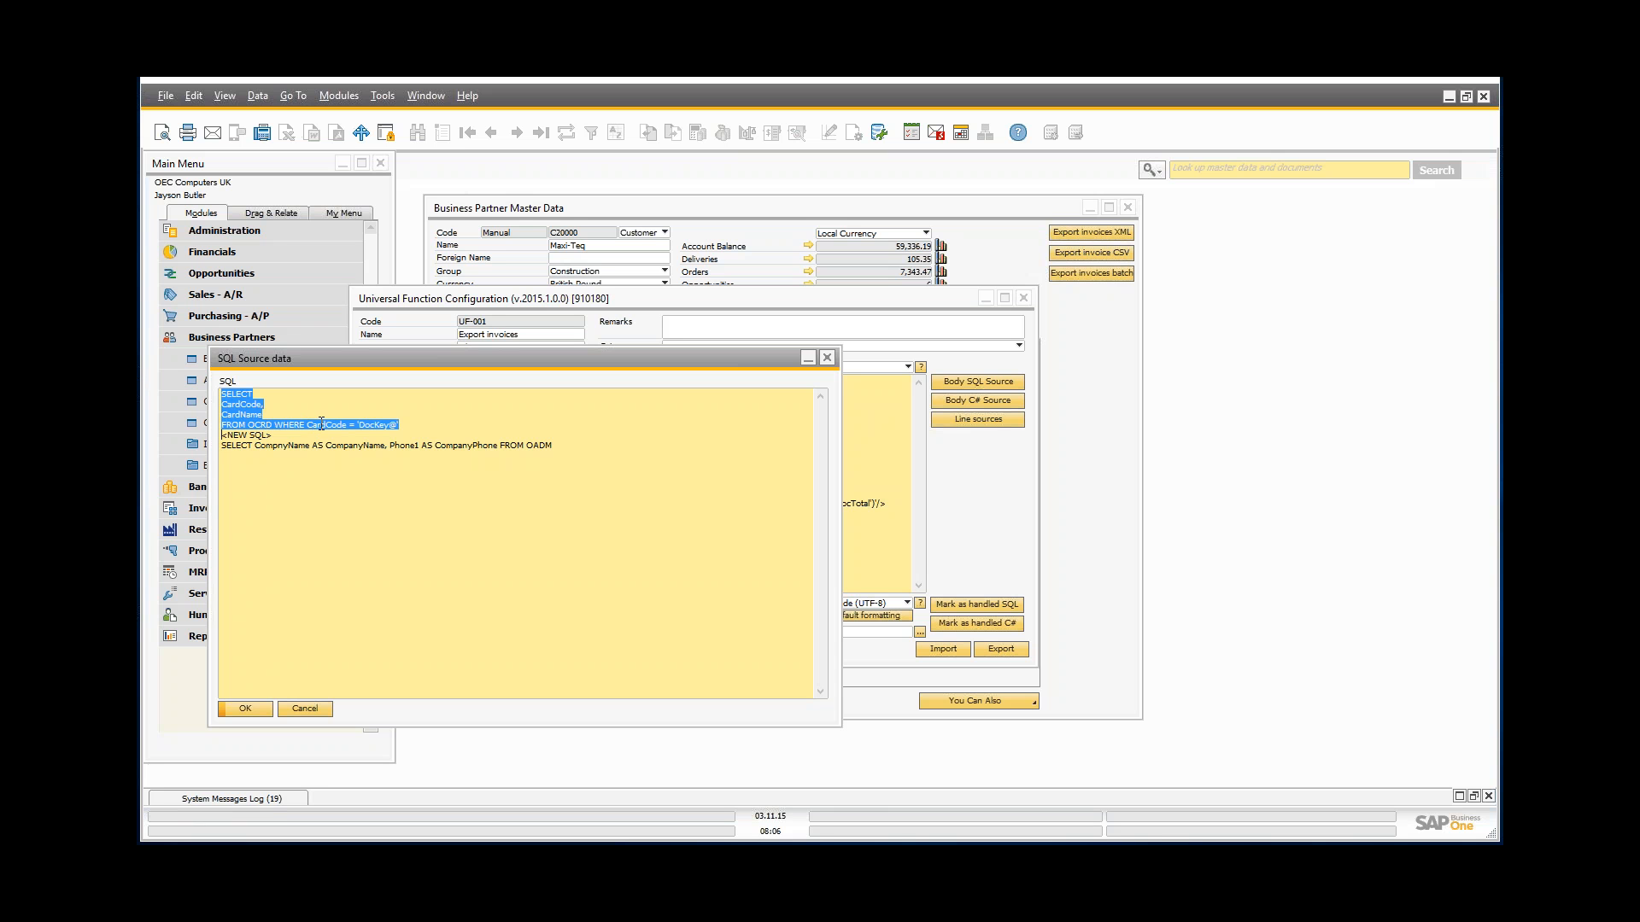
left_click_drag(397, 427, 275, 424)
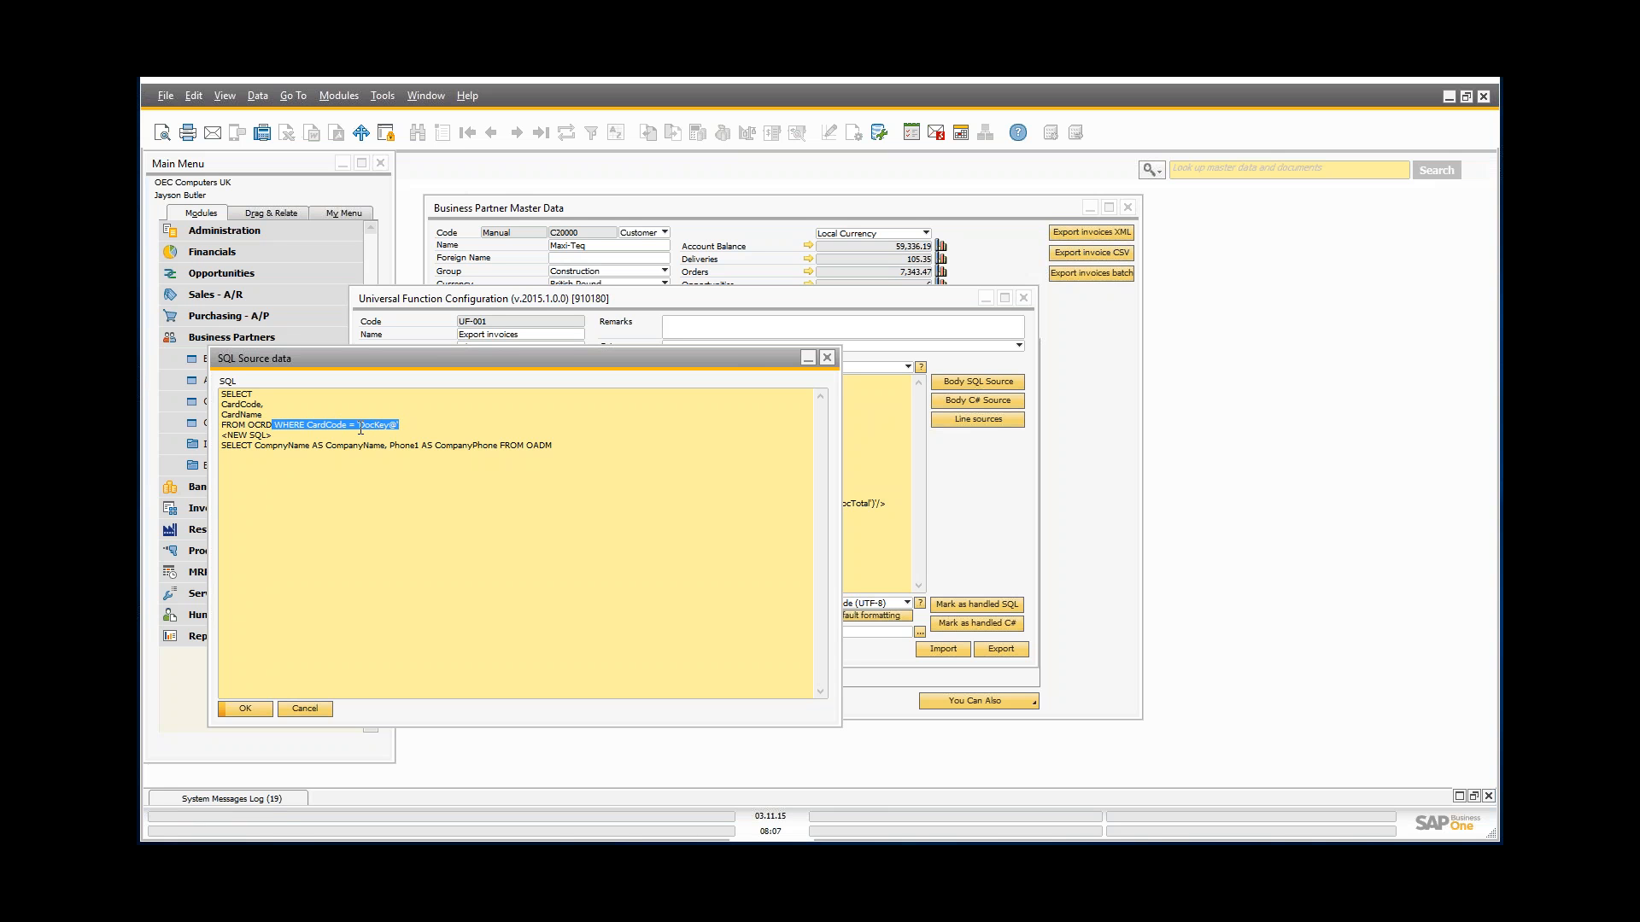
left_click_drag(360, 429, 397, 432)
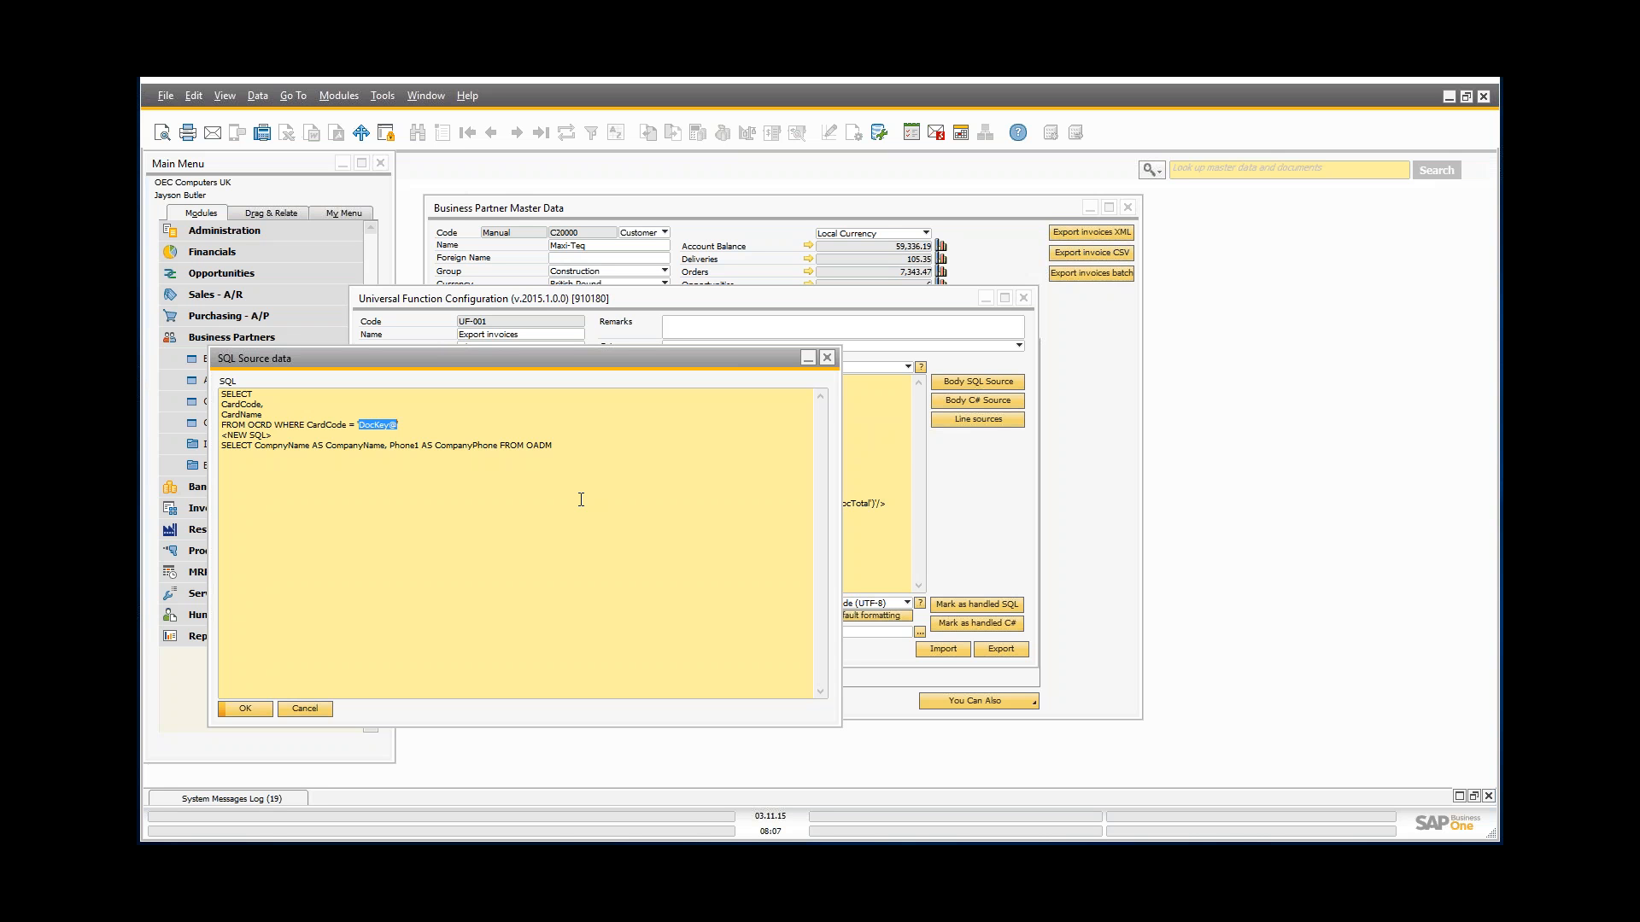
Step: Highlight the <NEW SQL> separator line and the OADM company details query
key("Down")
key("shift+Left")
key("shift+Left")
key("shift+Left")
key("shift+Left")
key("shift+Left")
key("shift+Left")
key("shift+Left")
key("shift+Left")
key("shift+Left")
key("Down")
key("shift+End")
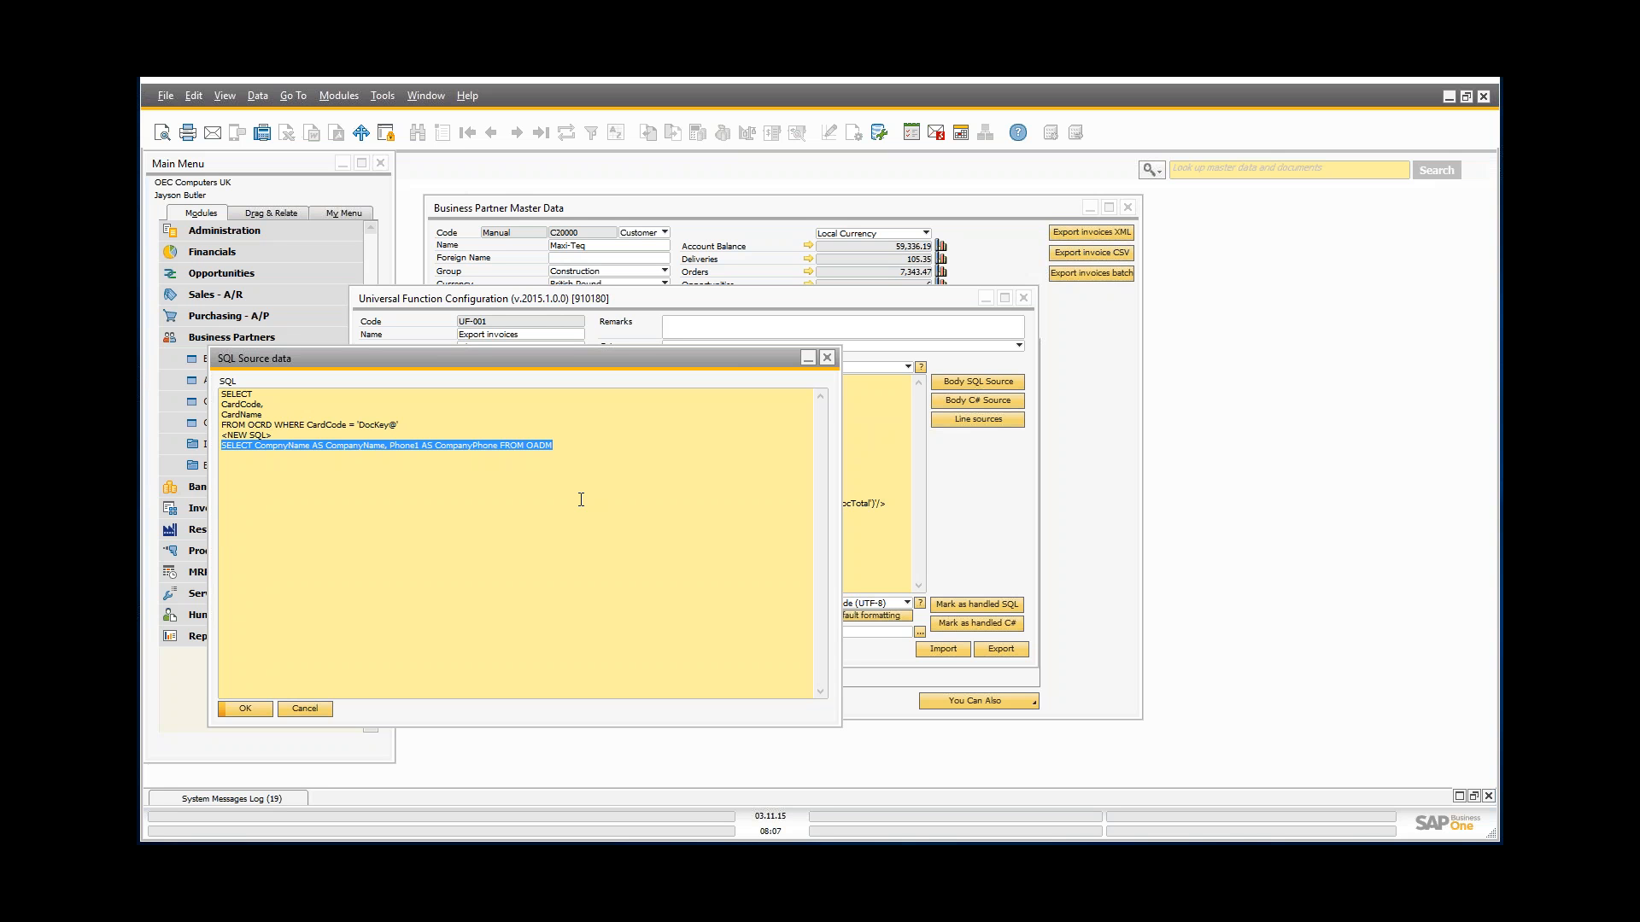
key("Home")
key("Up")
key("shift+End")
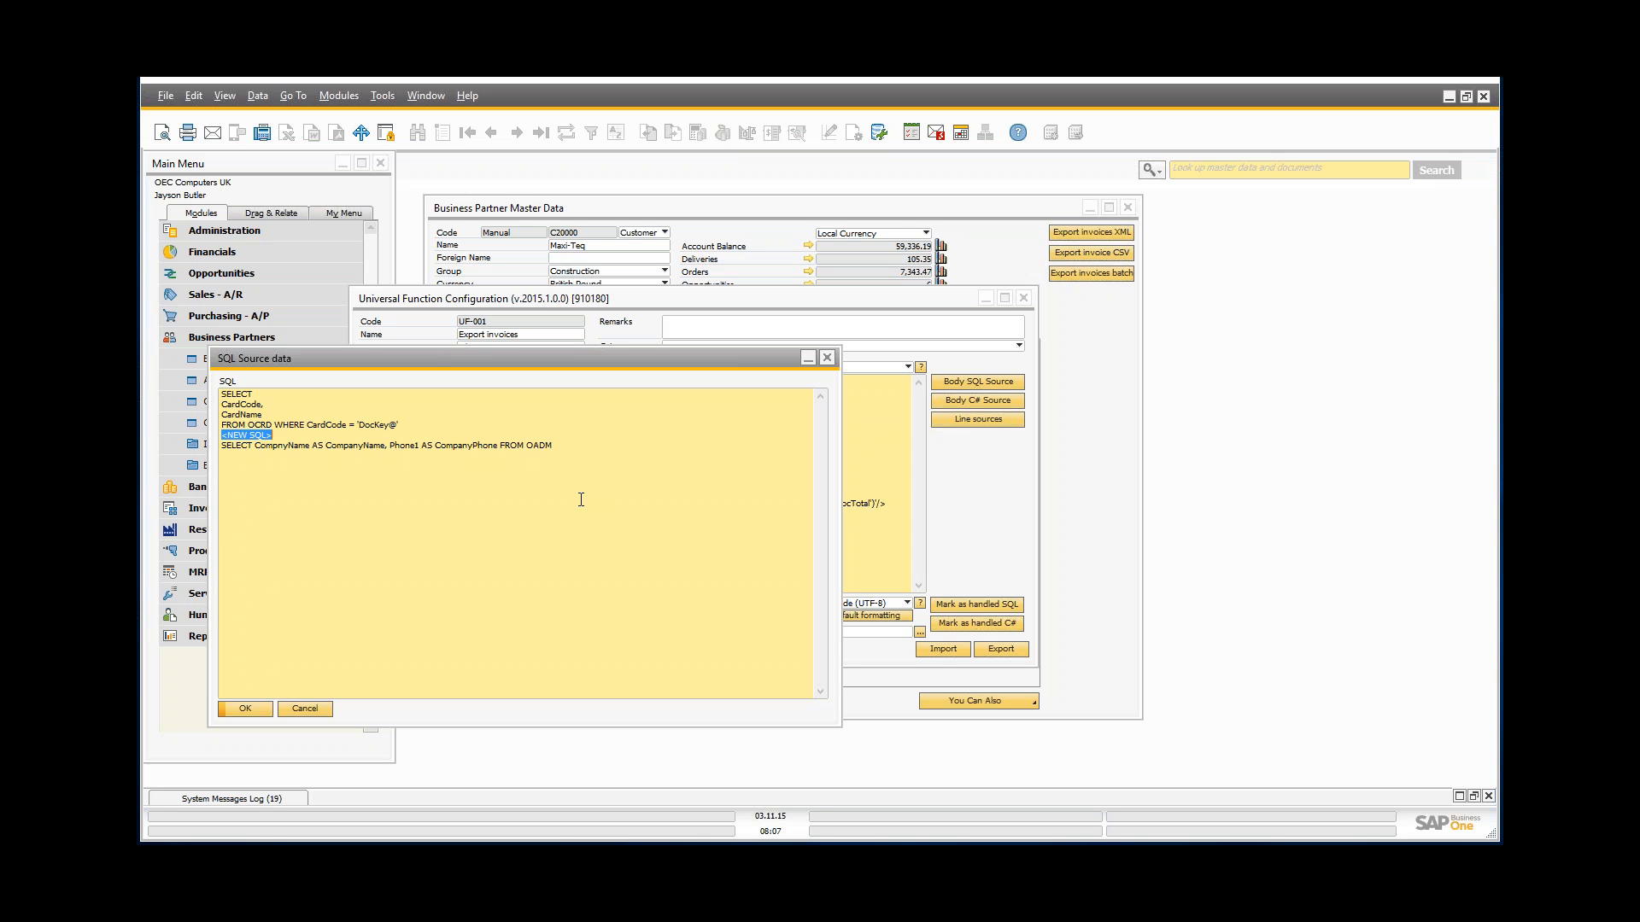
Step: Reselect the company name and phone query, then move the SQL Source dialog right of the configuration
key("Up")
key("Up")
key("shift+End")
key("Down")
key("Home")
key("shift+End")
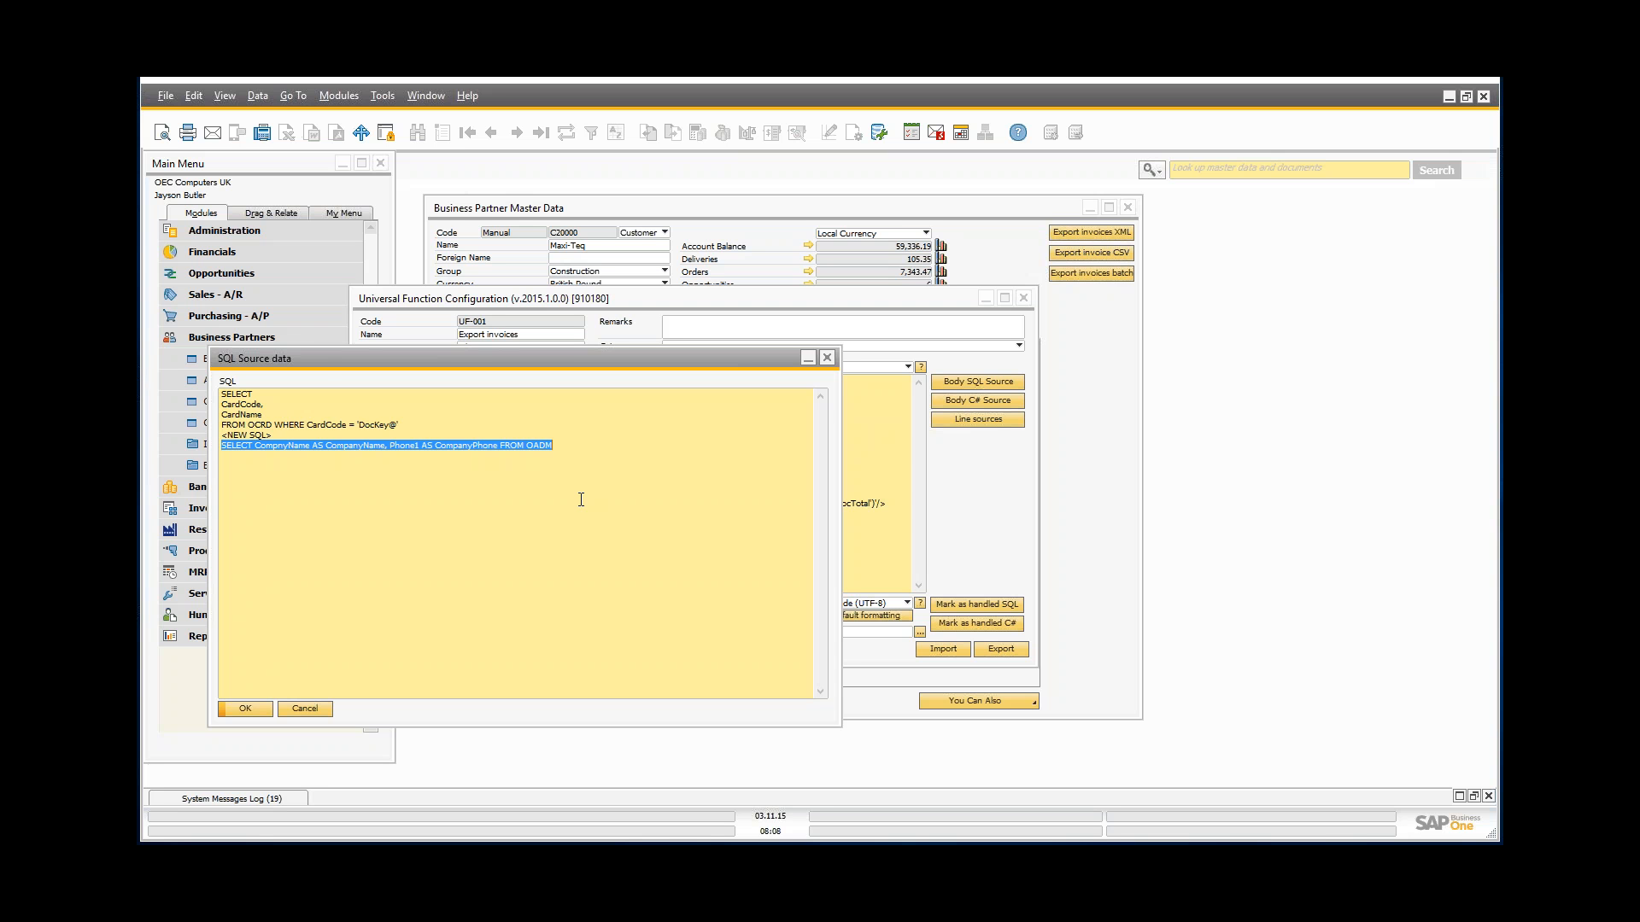
left_click_drag(343, 363, 888, 369)
left_click(863, 453)
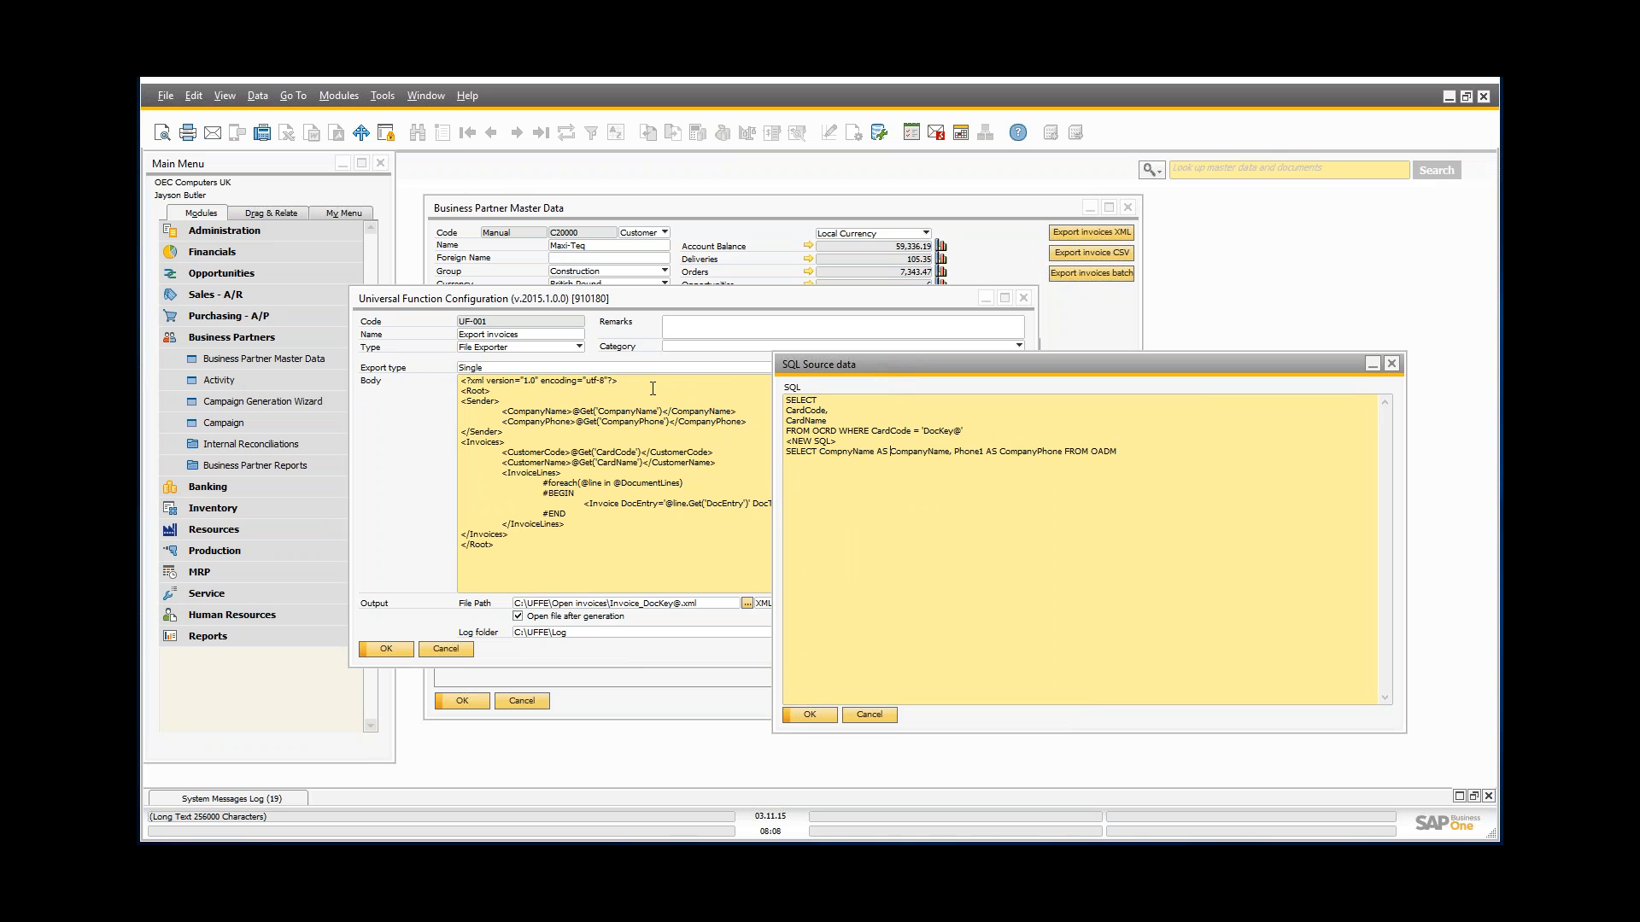
left_click_drag(601, 294, 408, 366)
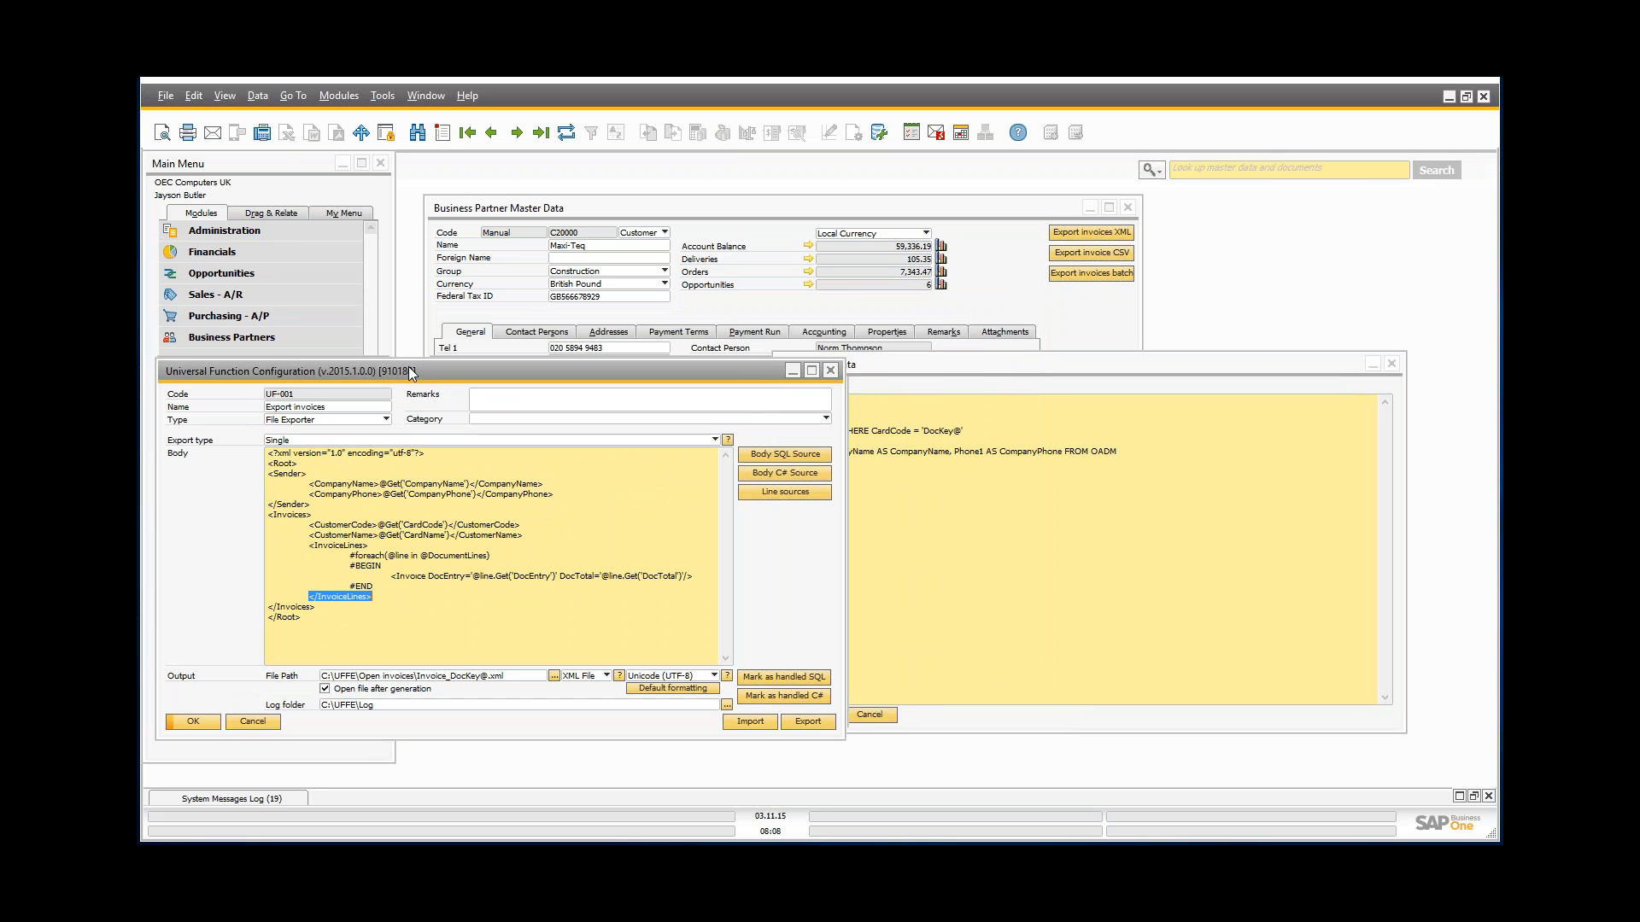
left_click_drag(896, 366, 972, 367)
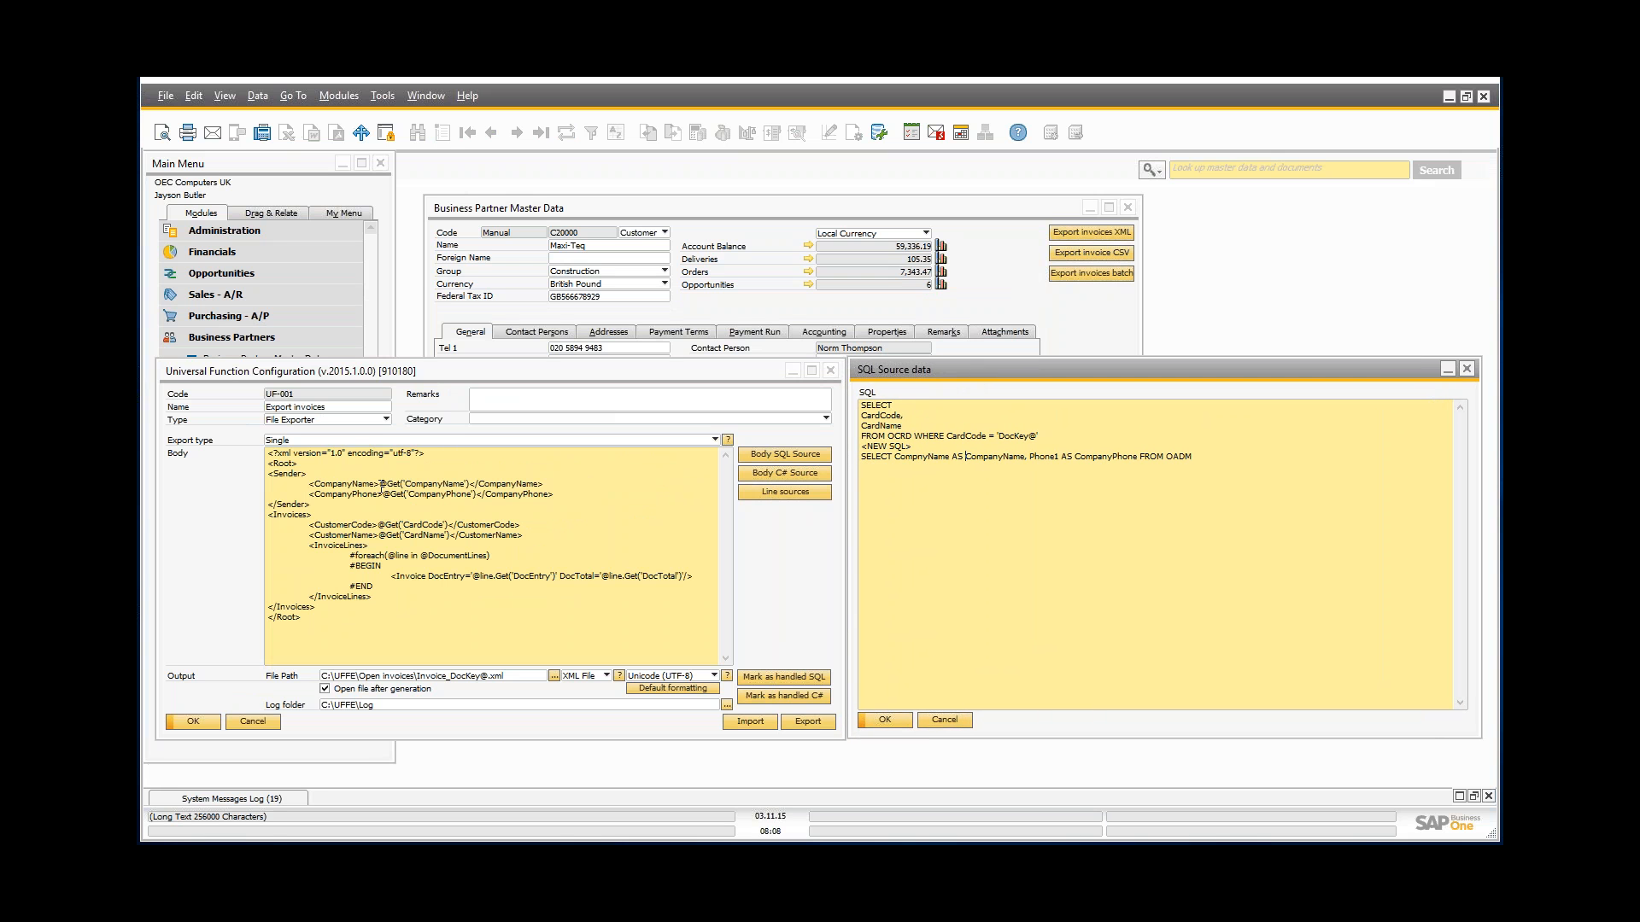
left_click_drag(381, 484, 471, 481)
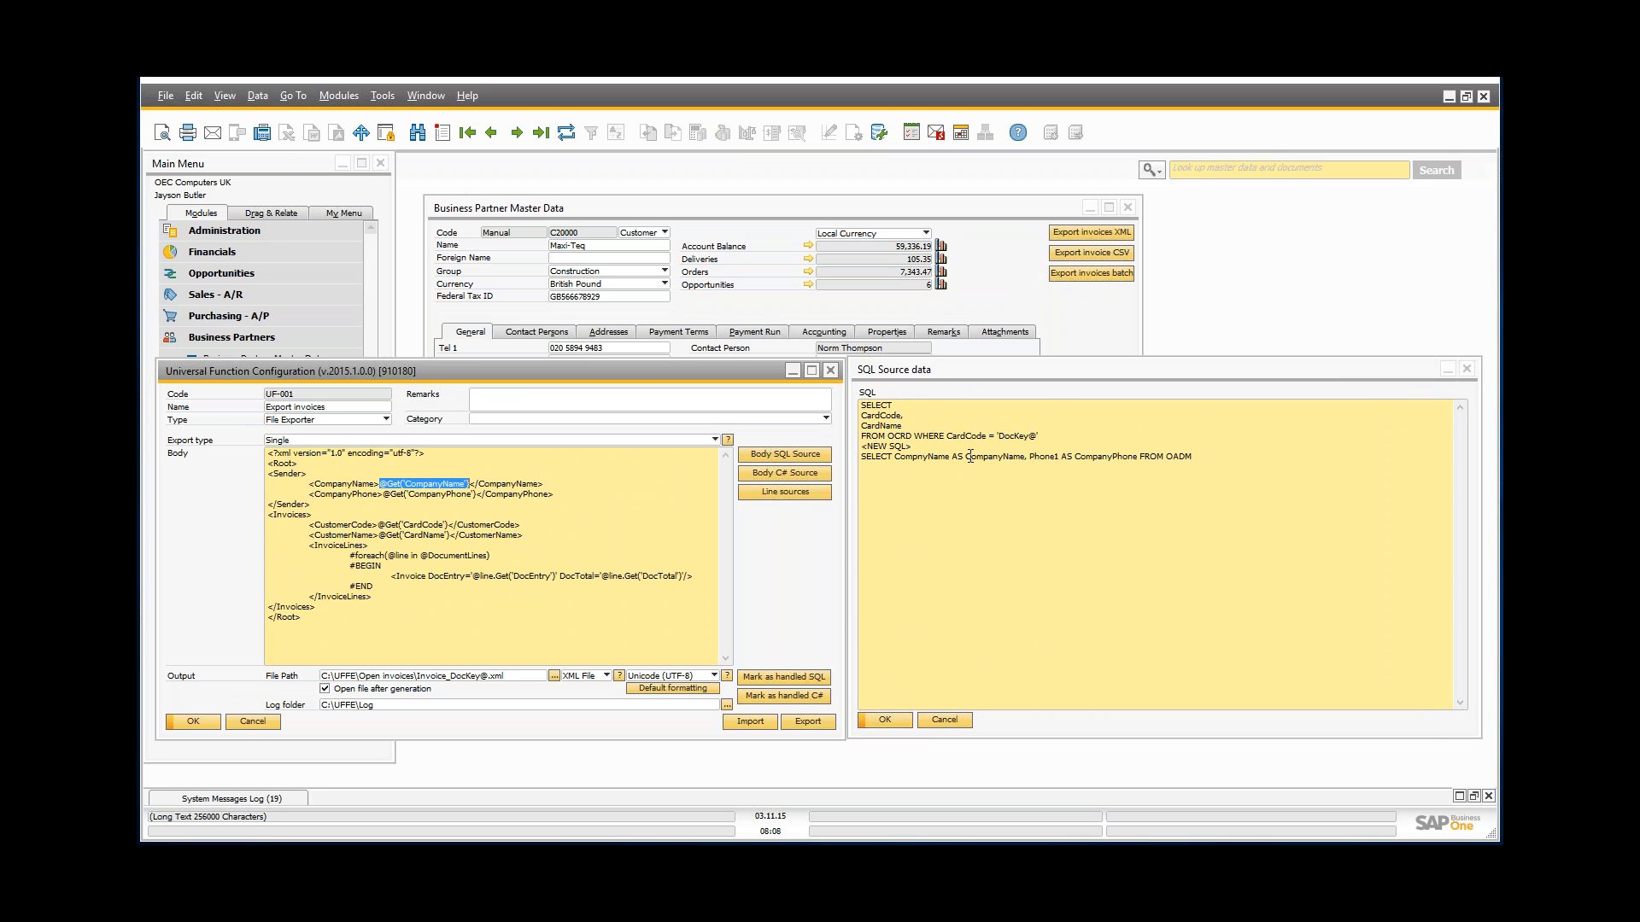
left_click_drag(971, 456, 1029, 462)
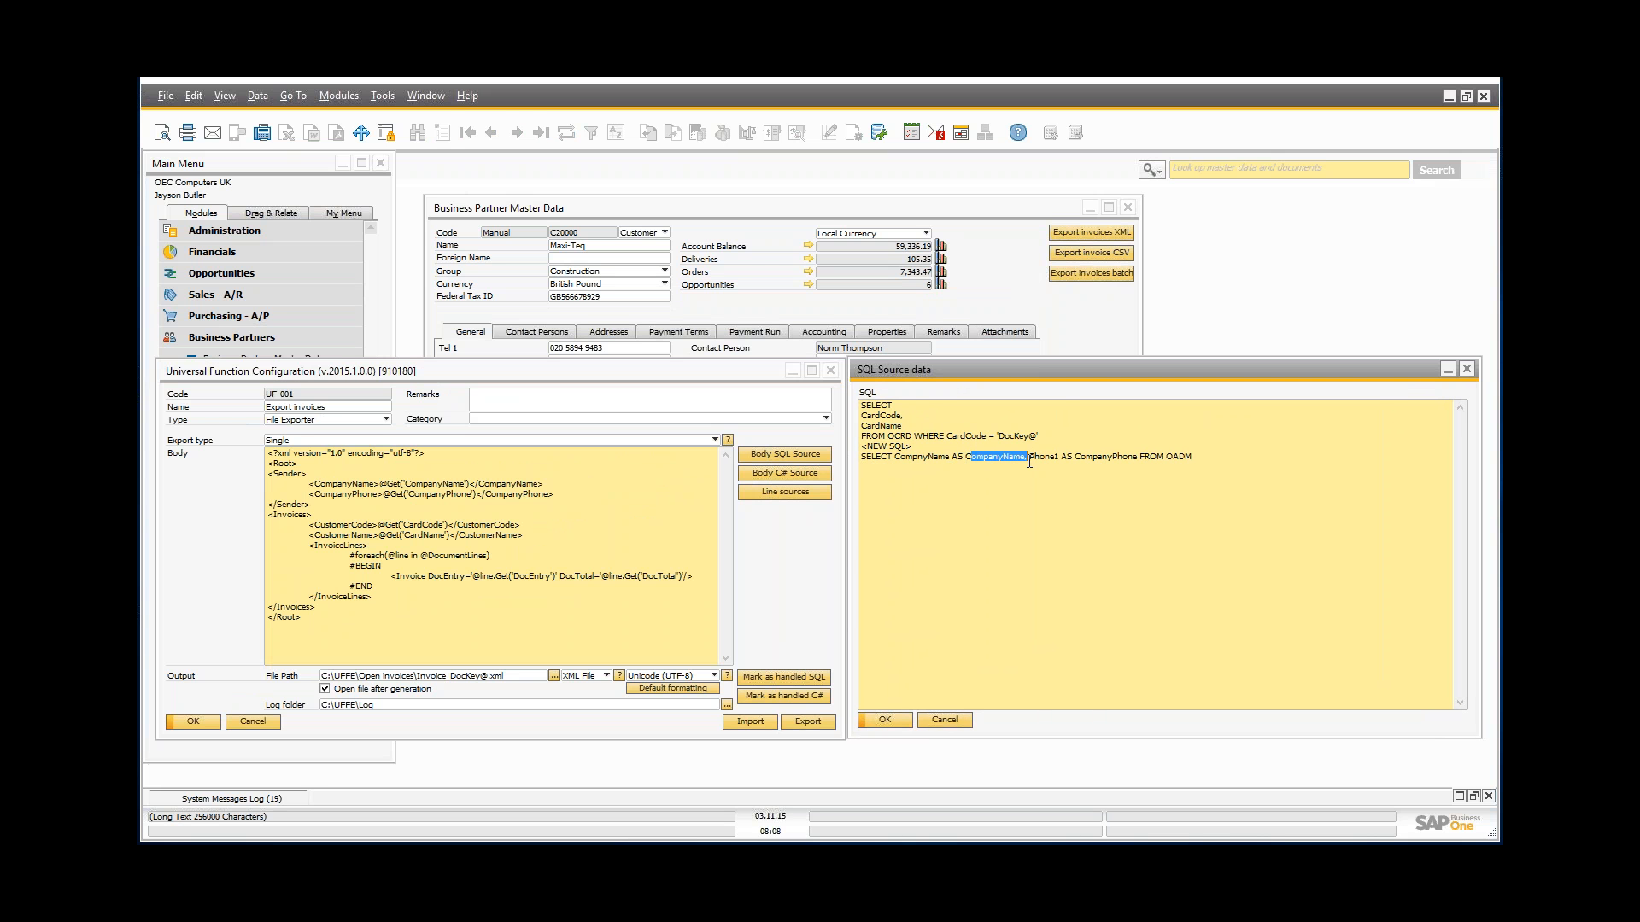
left_click(1029, 462)
key("shift+Left")
key("shift+Left")
key("shift+Left")
key("shift+Left")
key("shift+Left")
key("shift+Left")
key("shift+Left")
key("shift+Left")
key("shift+Left")
key("shift+Left")
left_click_drag(1074, 457, 1085, 462)
key("shift+Right")
key("shift+Right")
key("shift+Right")
key("shift+Right")
key("shift+Right")
key("shift+Right")
key("shift+Right")
key("shift+Right")
left_click(1080, 448)
left_click(914, 425)
key("Up")
key("shift+Left")
key("shift+Left")
key("shift+Left")
key("shift+Left")
key("shift+Left")
key("shift+Left")
key("Down")
left_click_drag(377, 524, 449, 527)
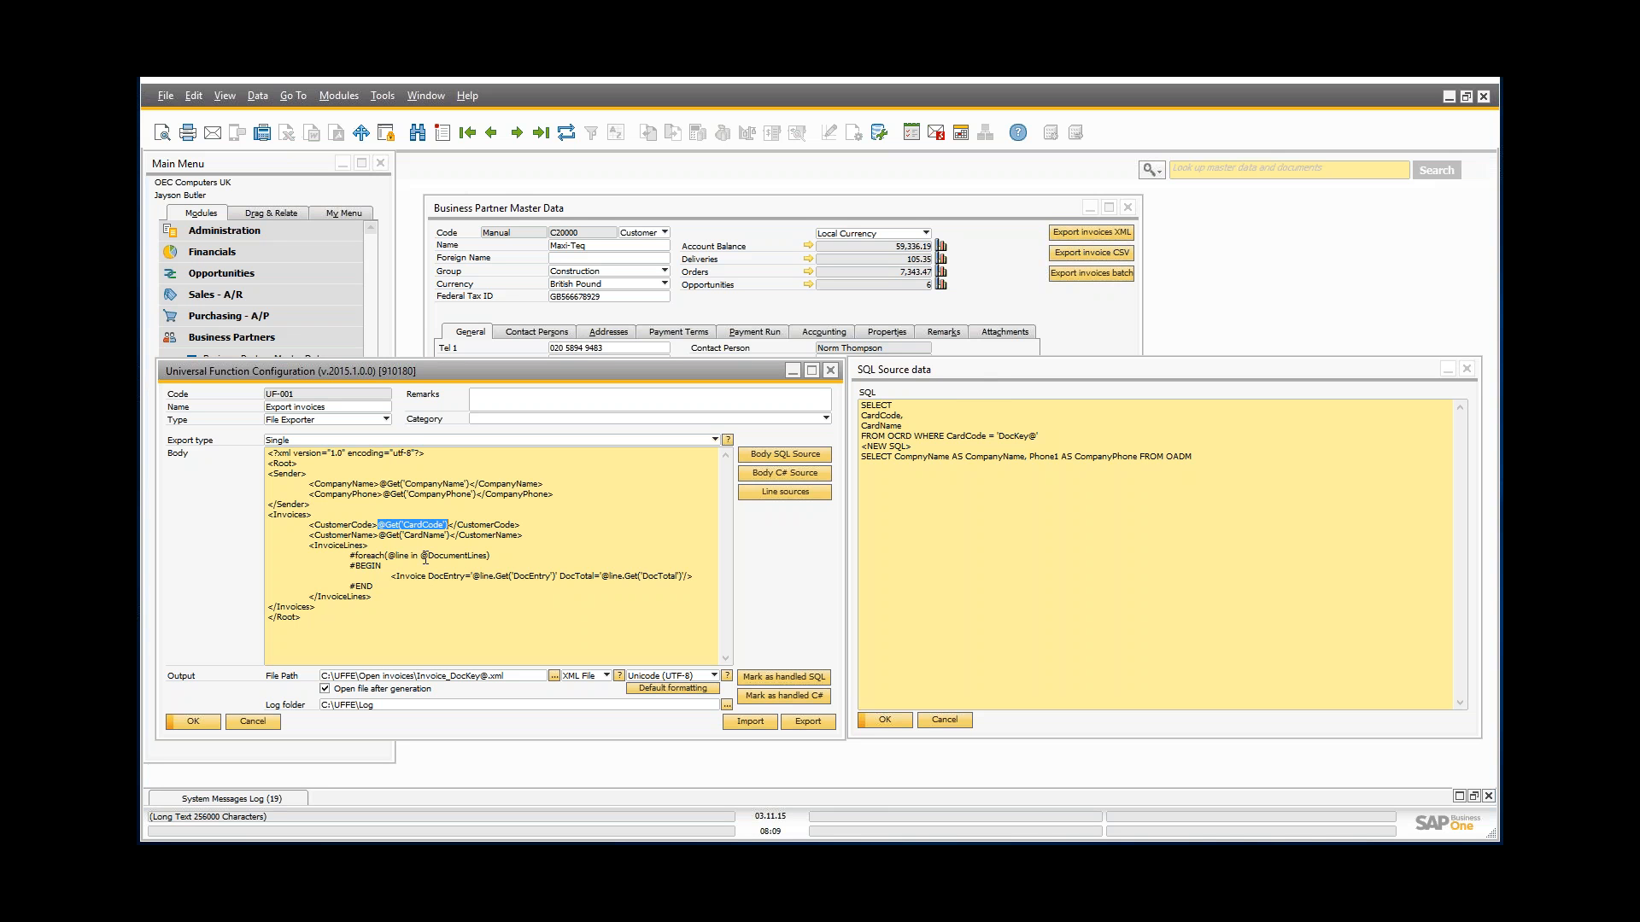
Step: Close the SQL queries unchanged, mark the #foreach over DocumentLines, and show the Line sources
left_click(963, 720)
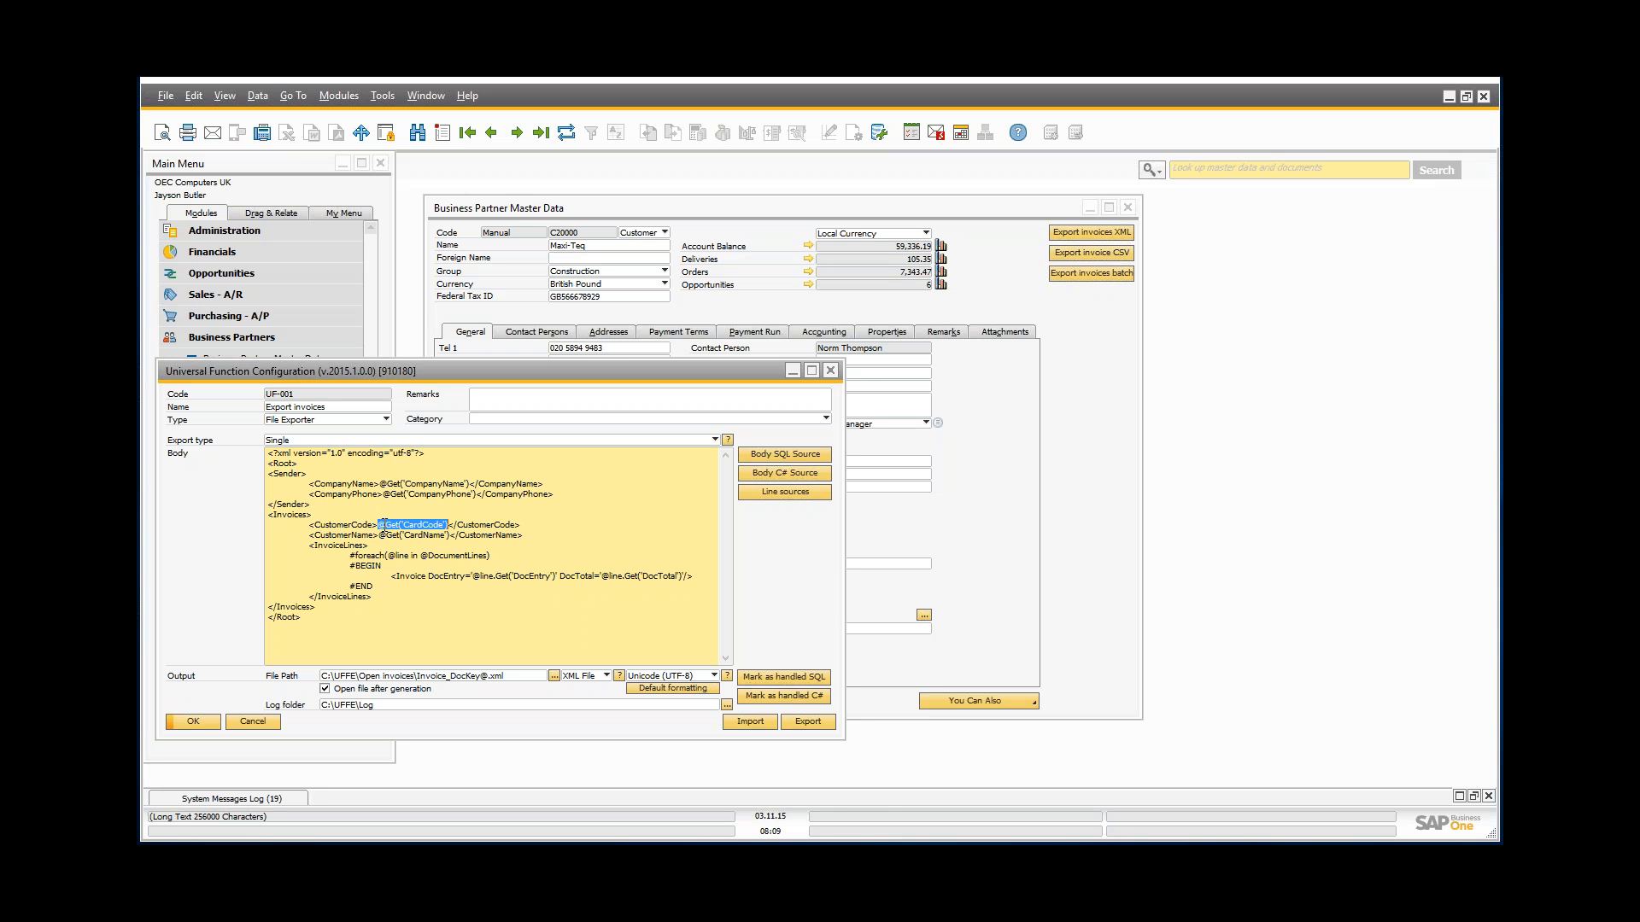
left_click(351, 556)
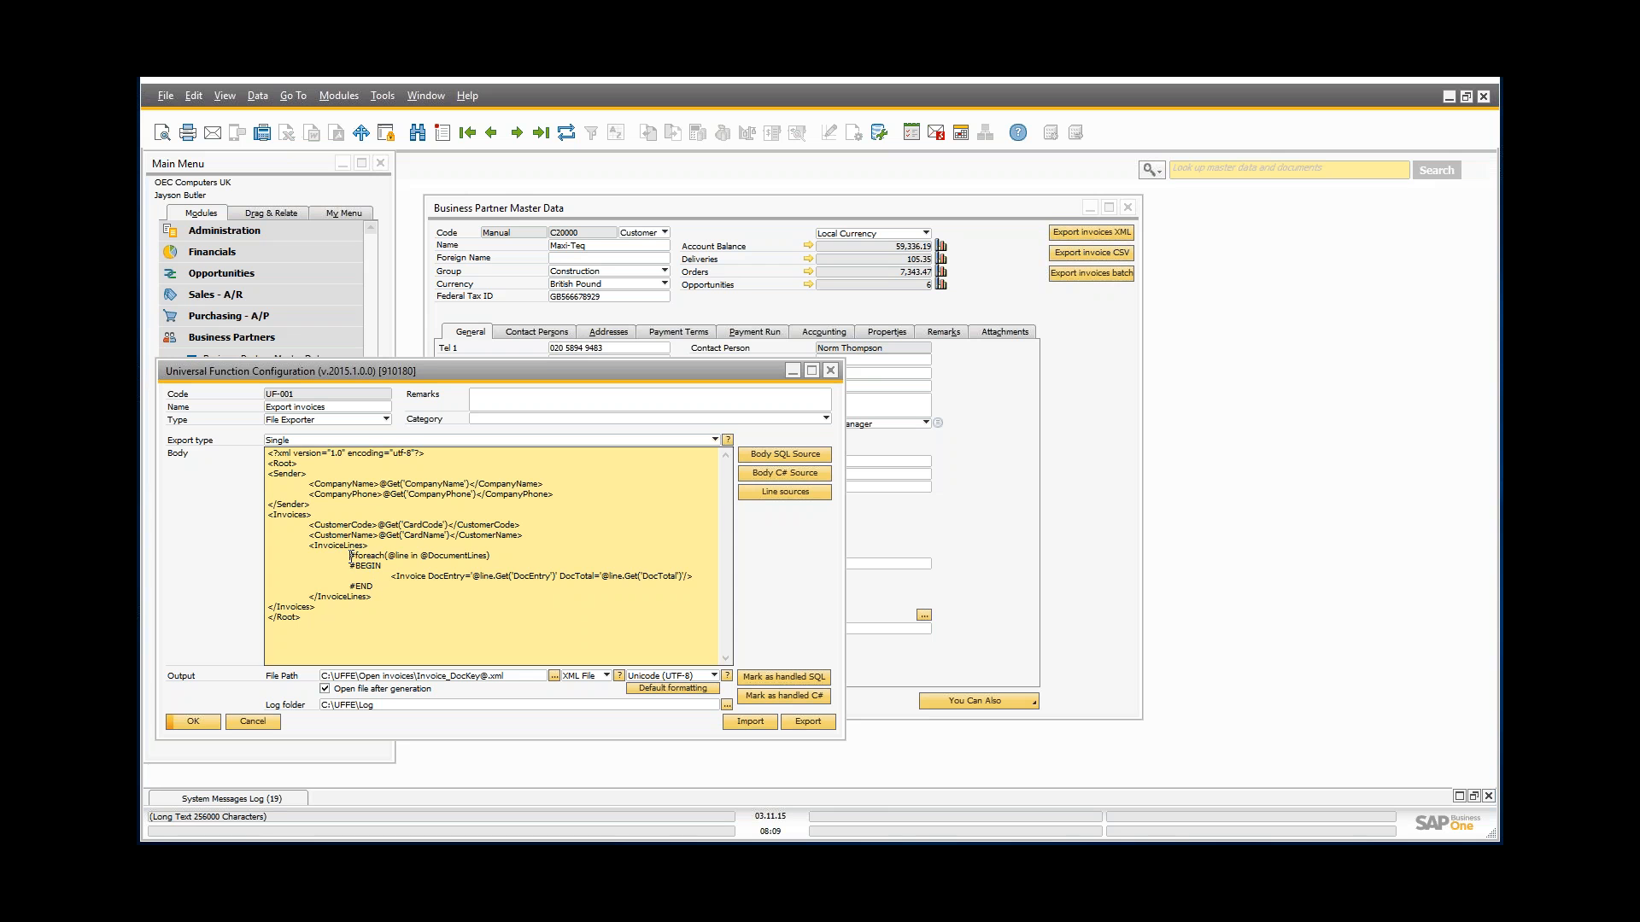
left_click_drag(351, 556, 591, 565)
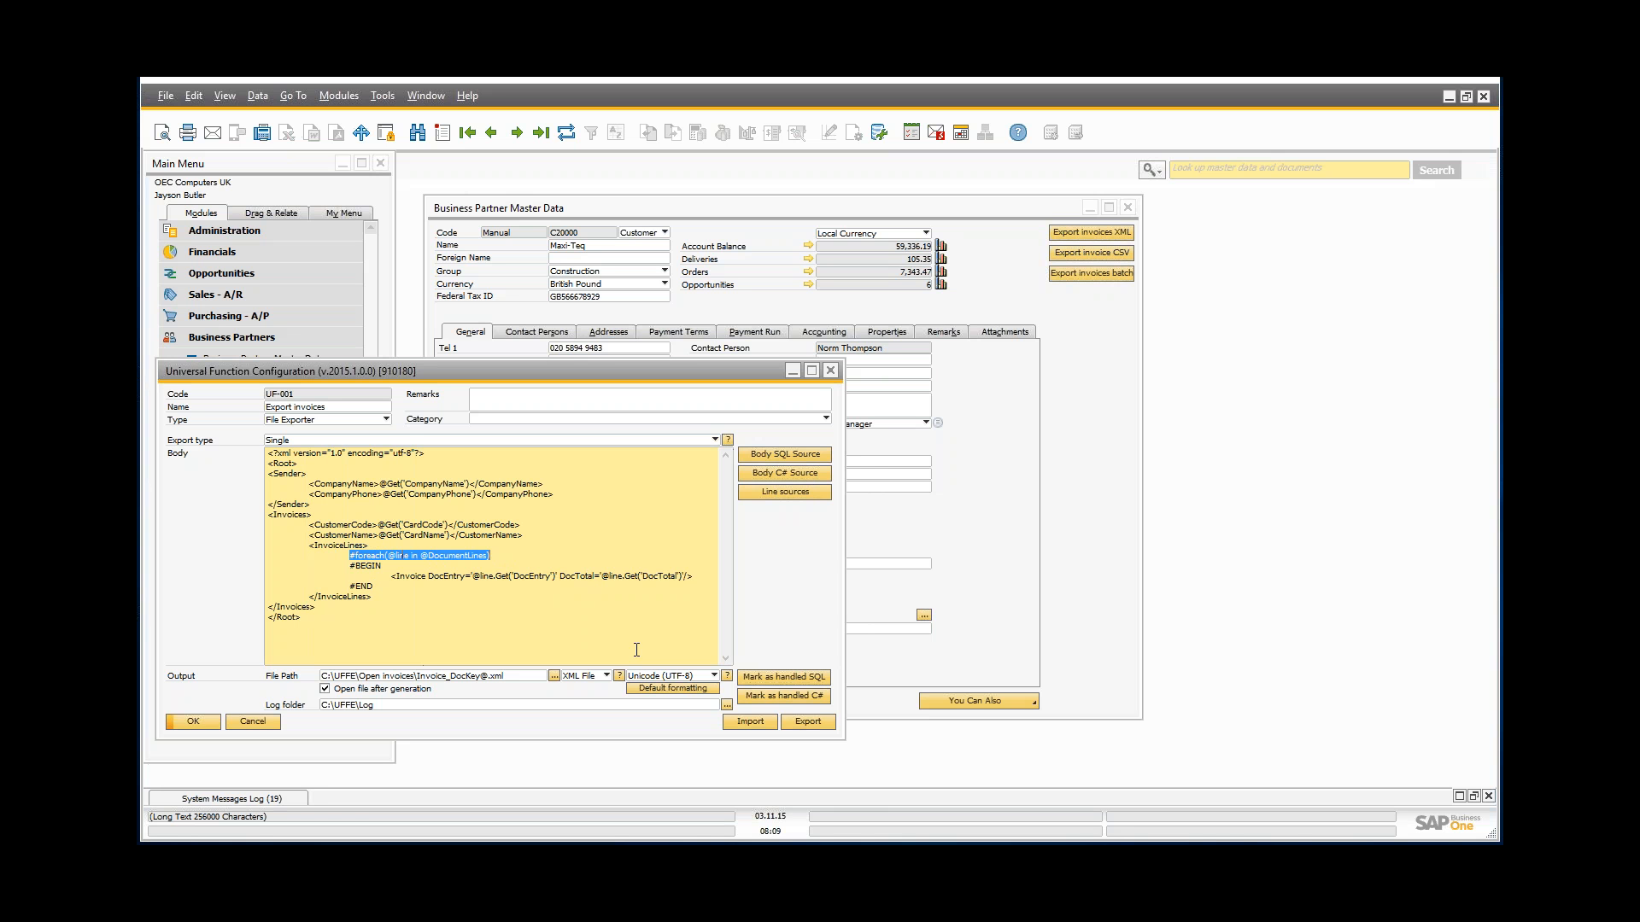
key("Down")
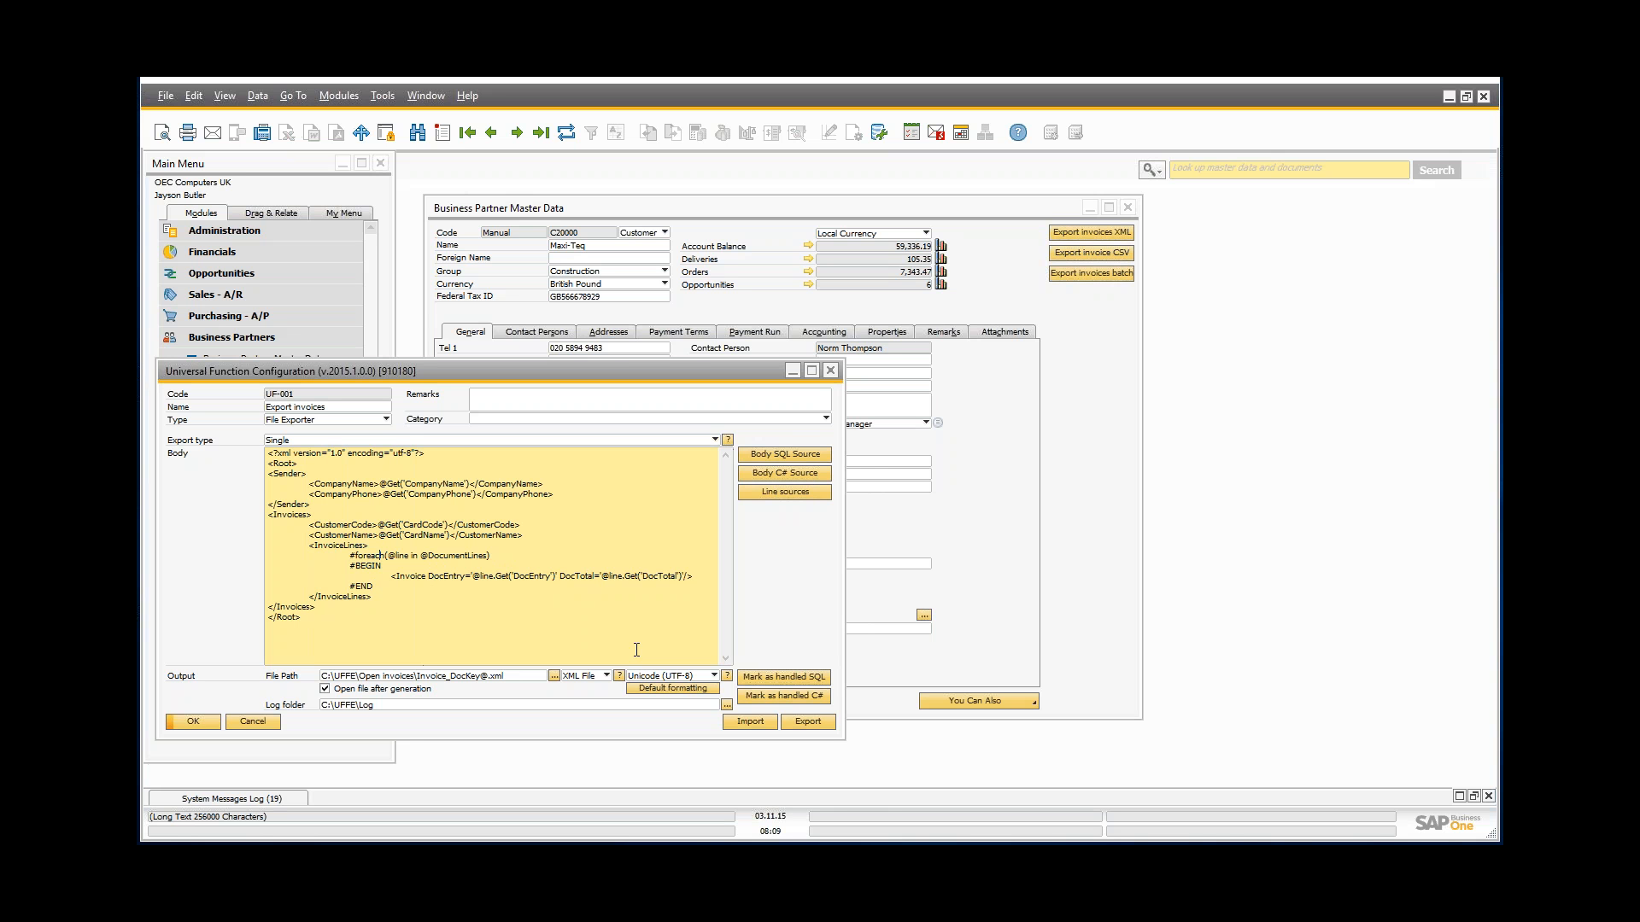
left_click(767, 494)
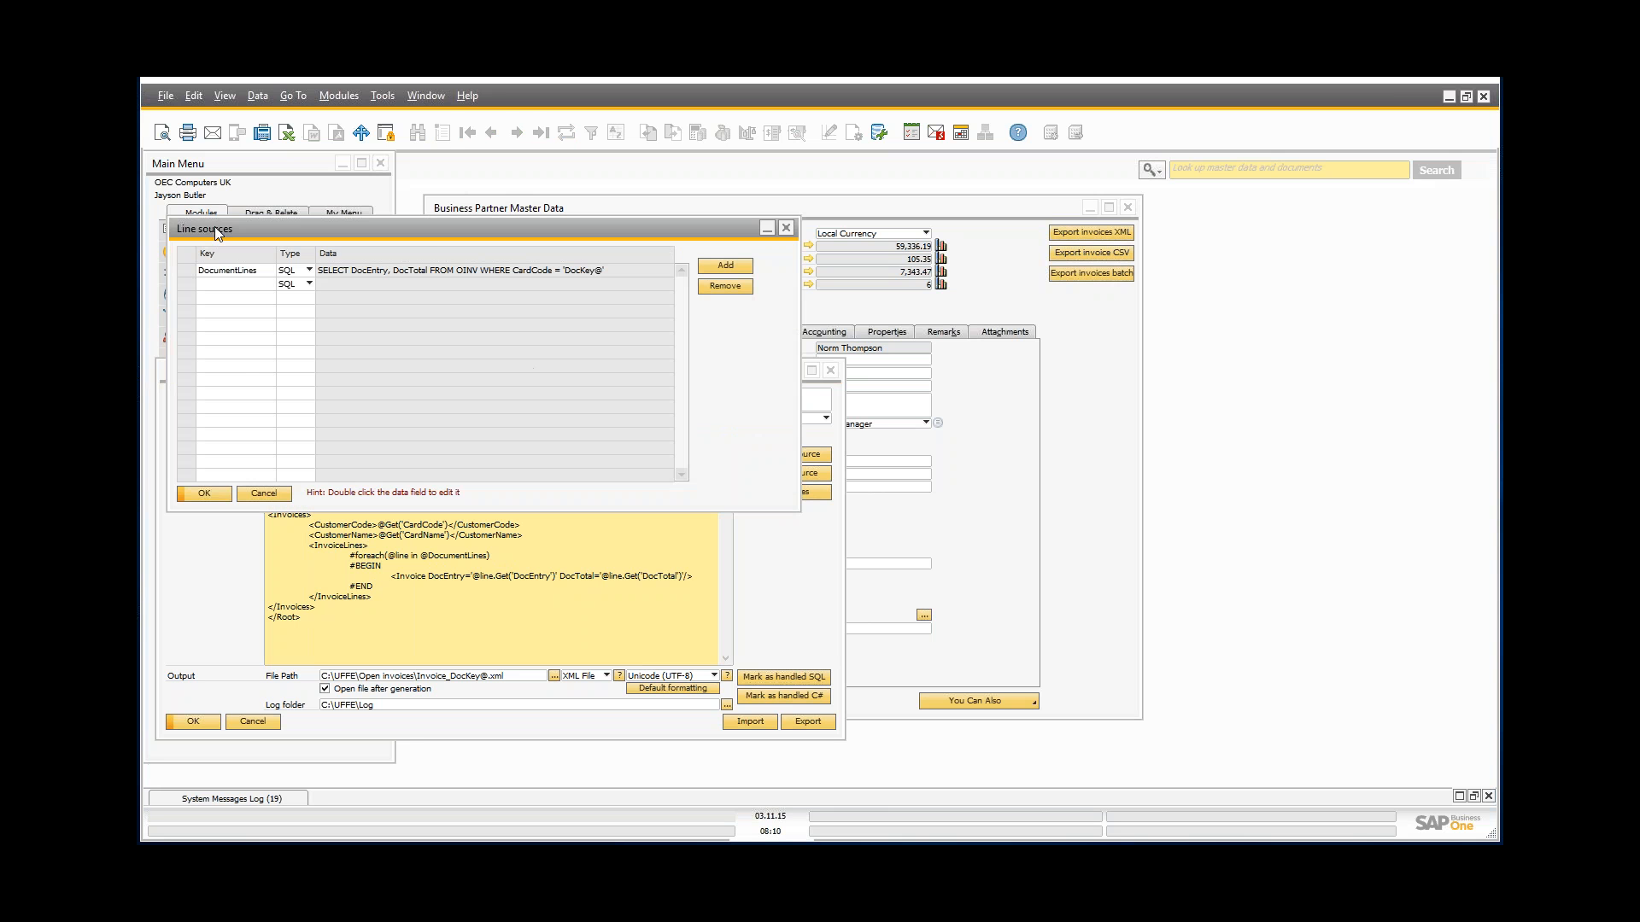
left_click_drag(223, 232, 633, 432)
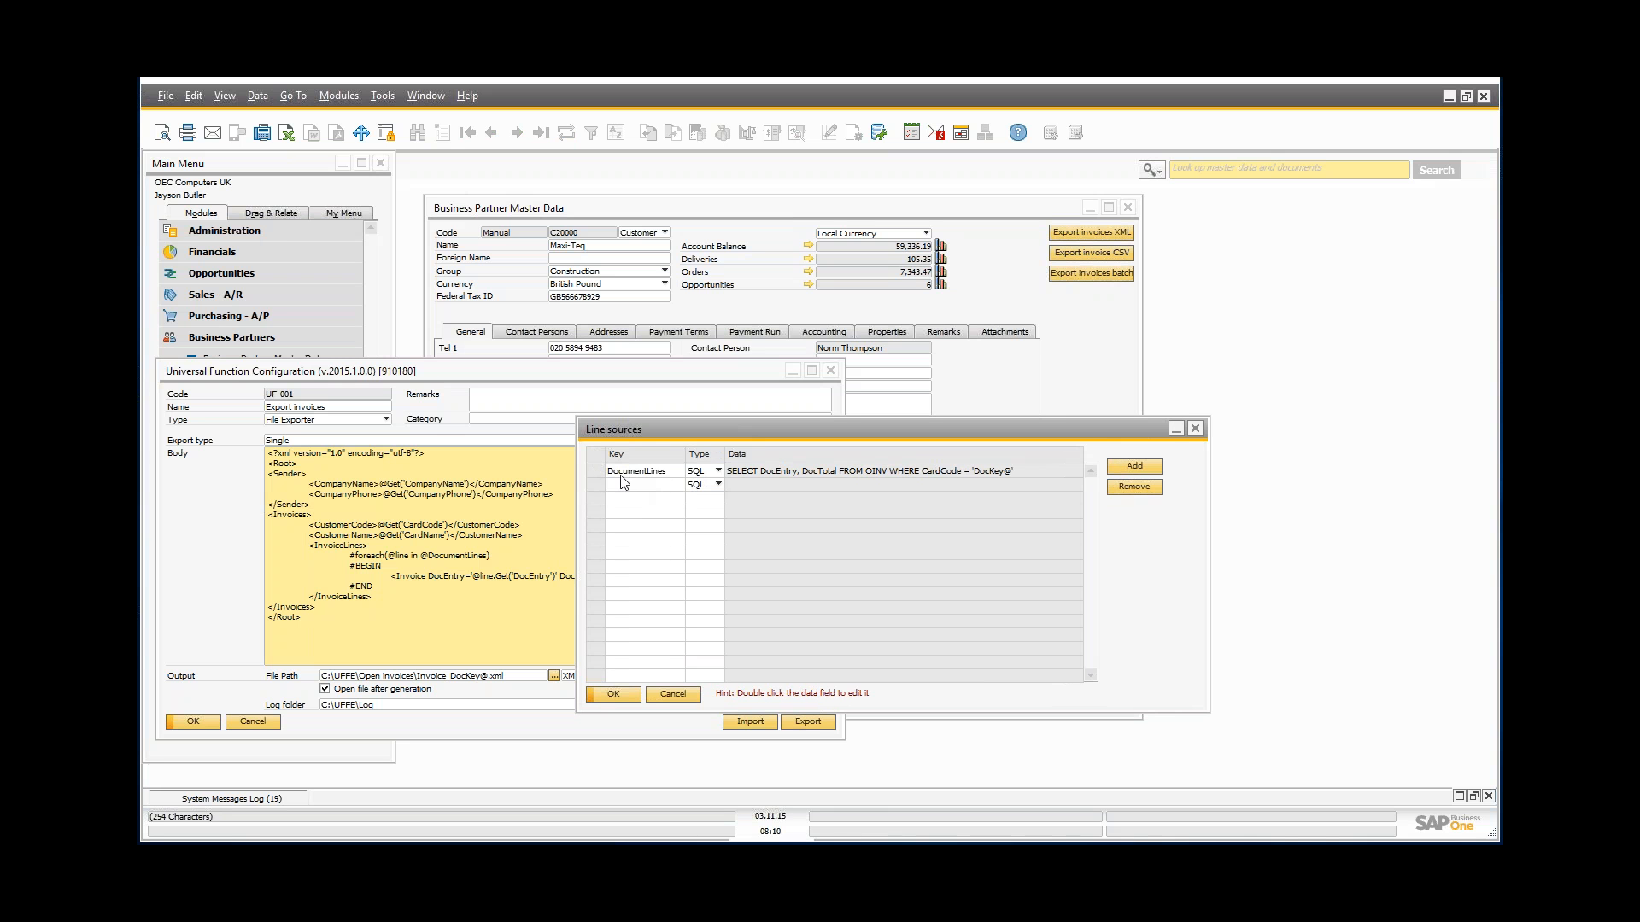
left_click(632, 473)
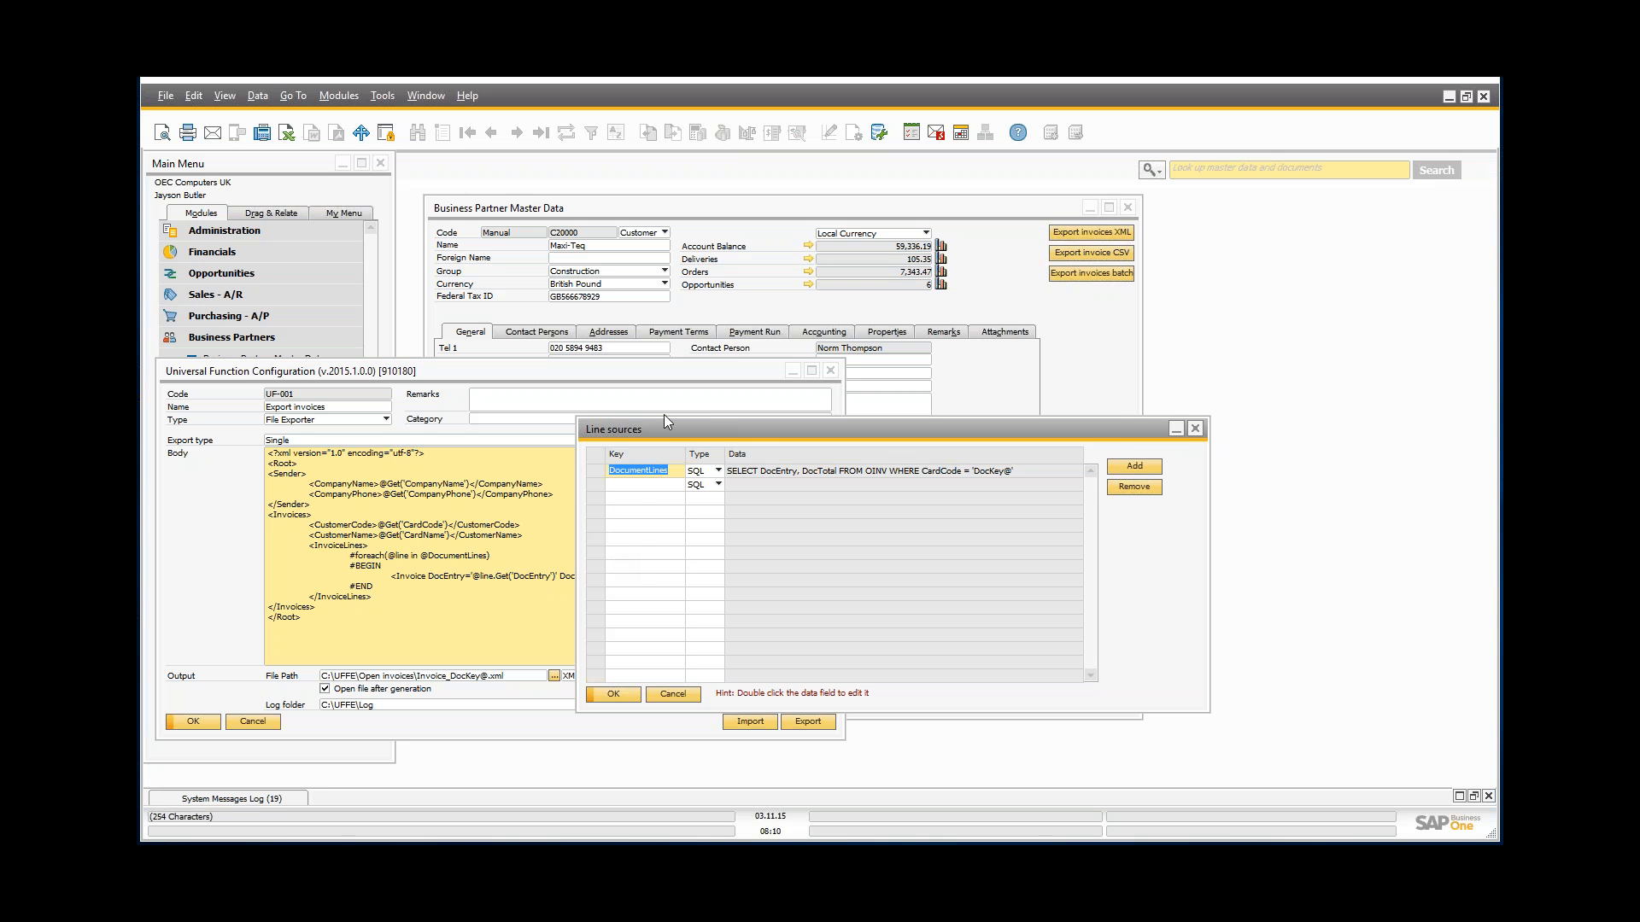
left_click_drag(687, 430, 925, 438)
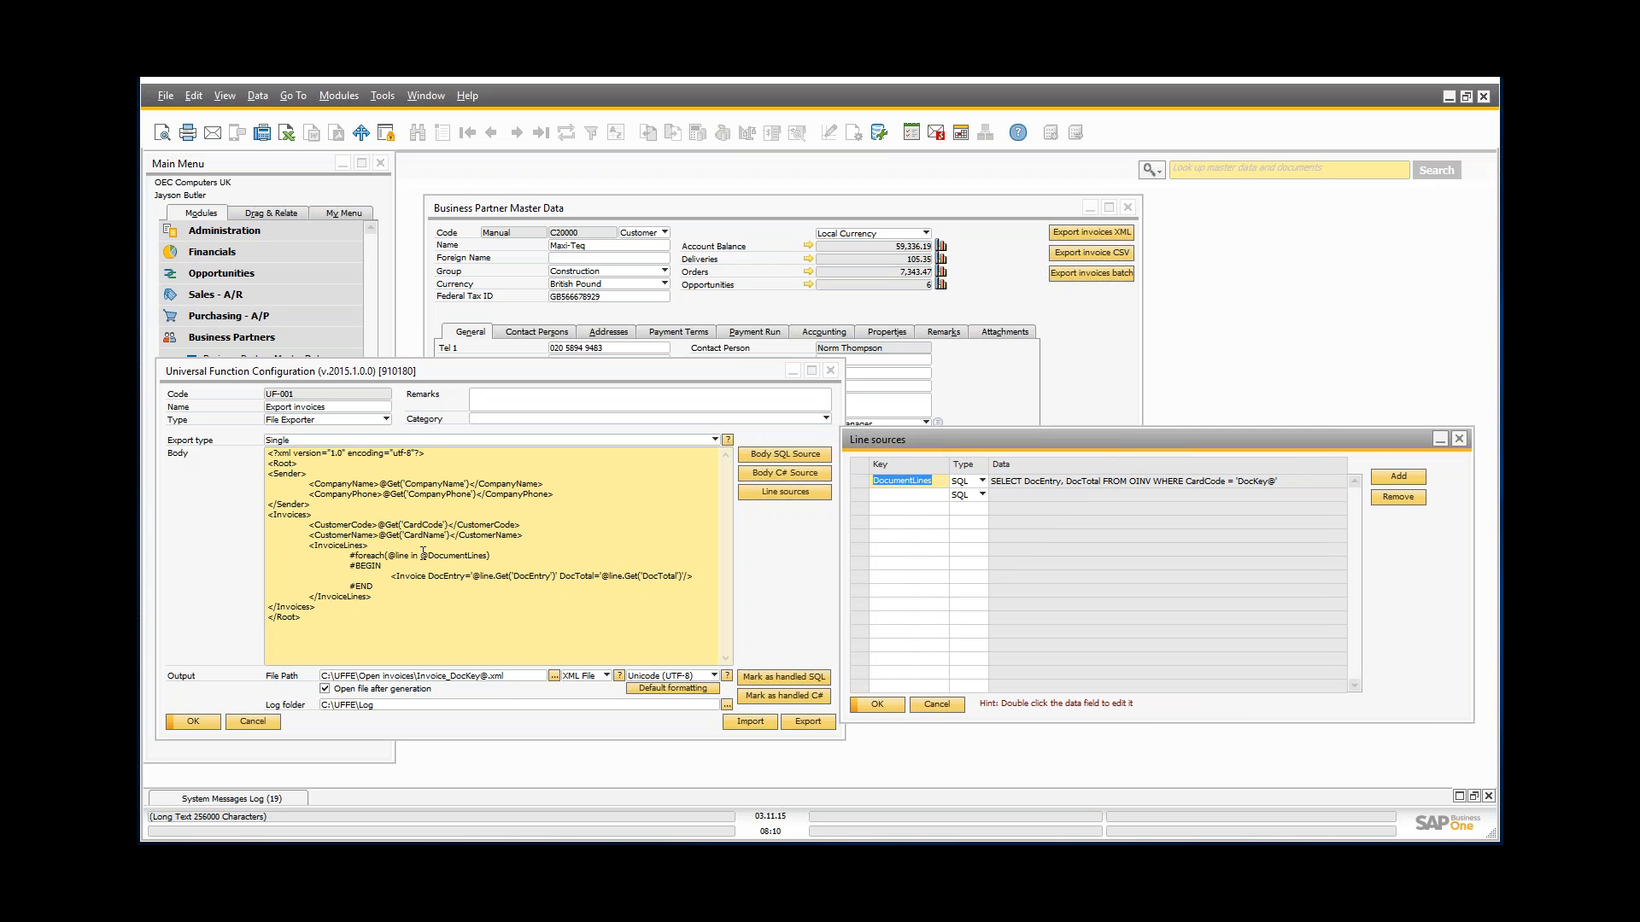
left_click_drag(420, 558, 489, 559)
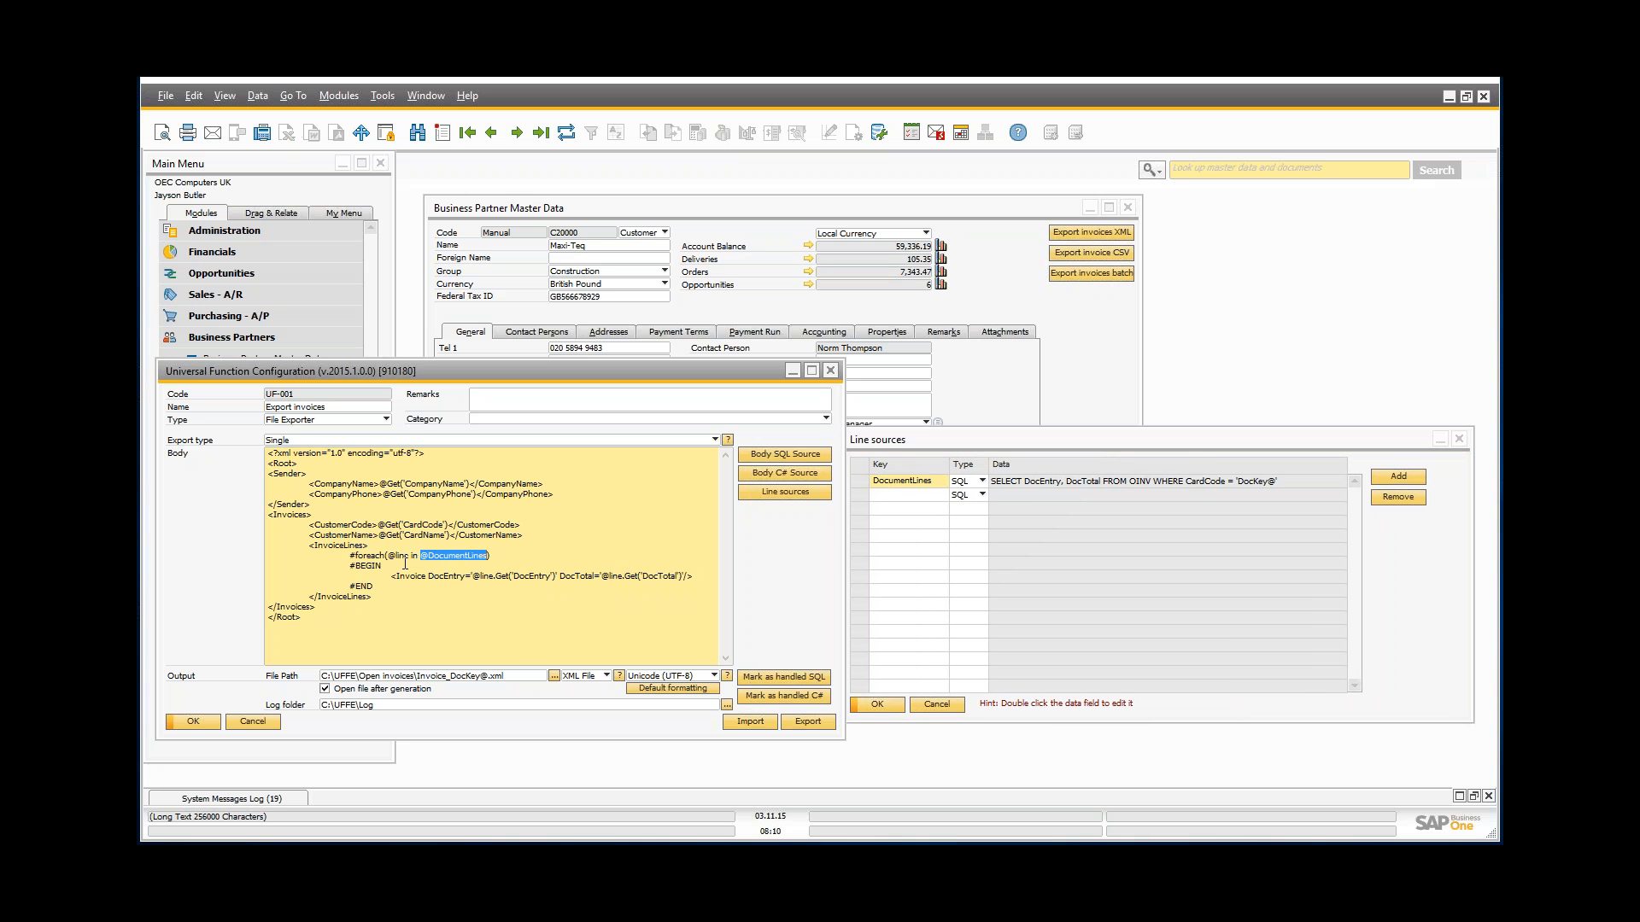
left_click(454, 557)
left_click_drag(392, 575, 699, 575)
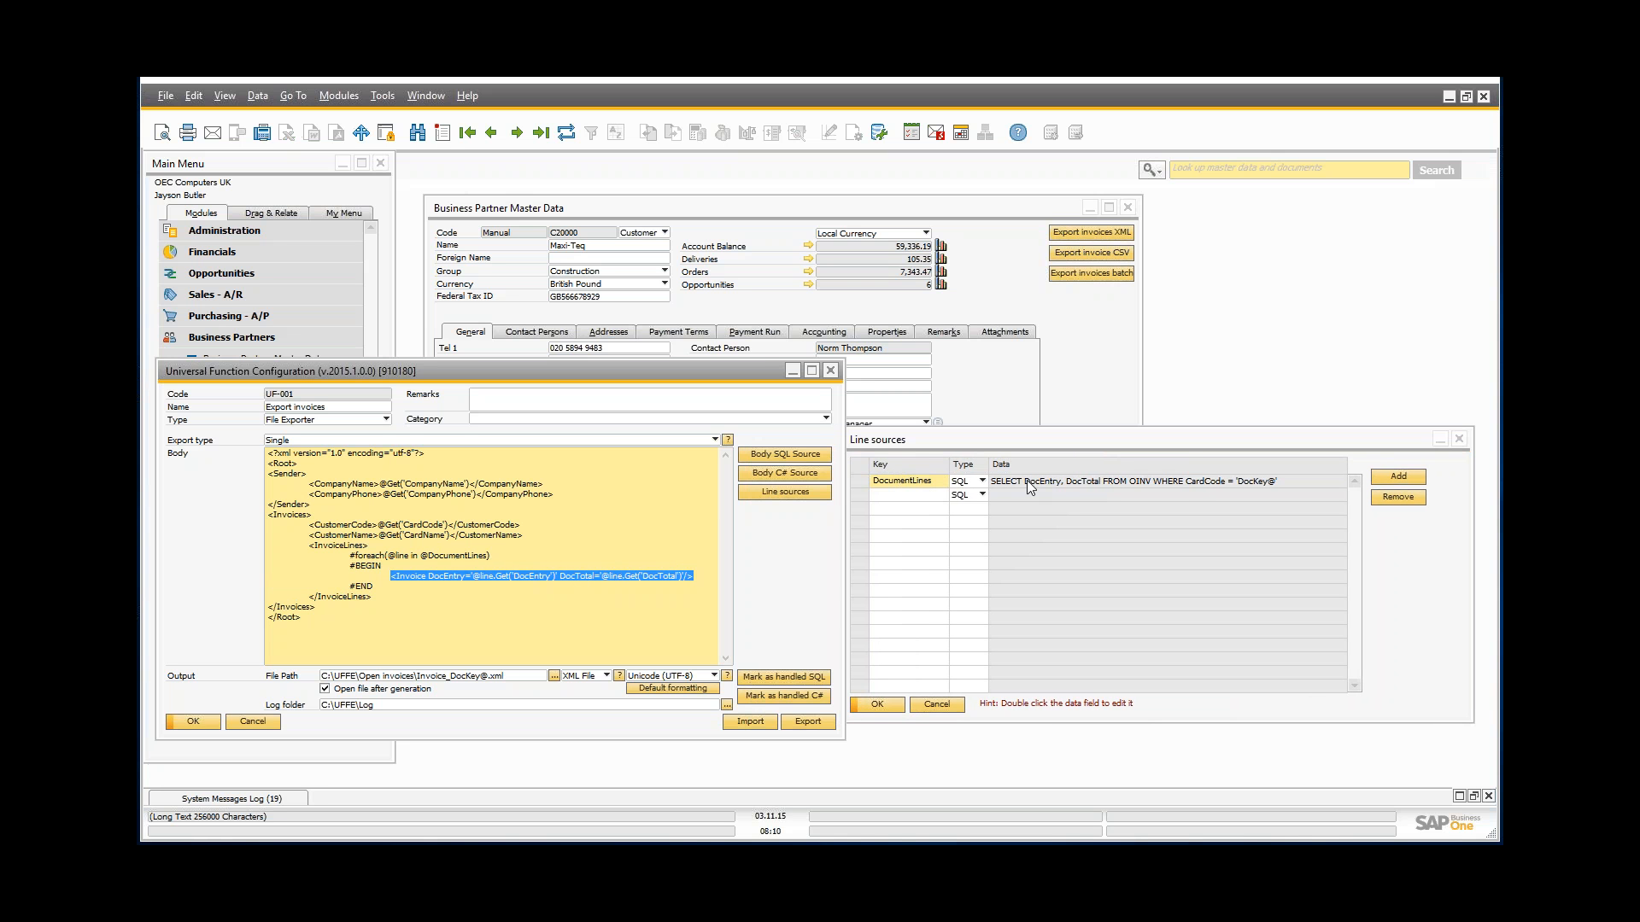
double_click(1078, 483)
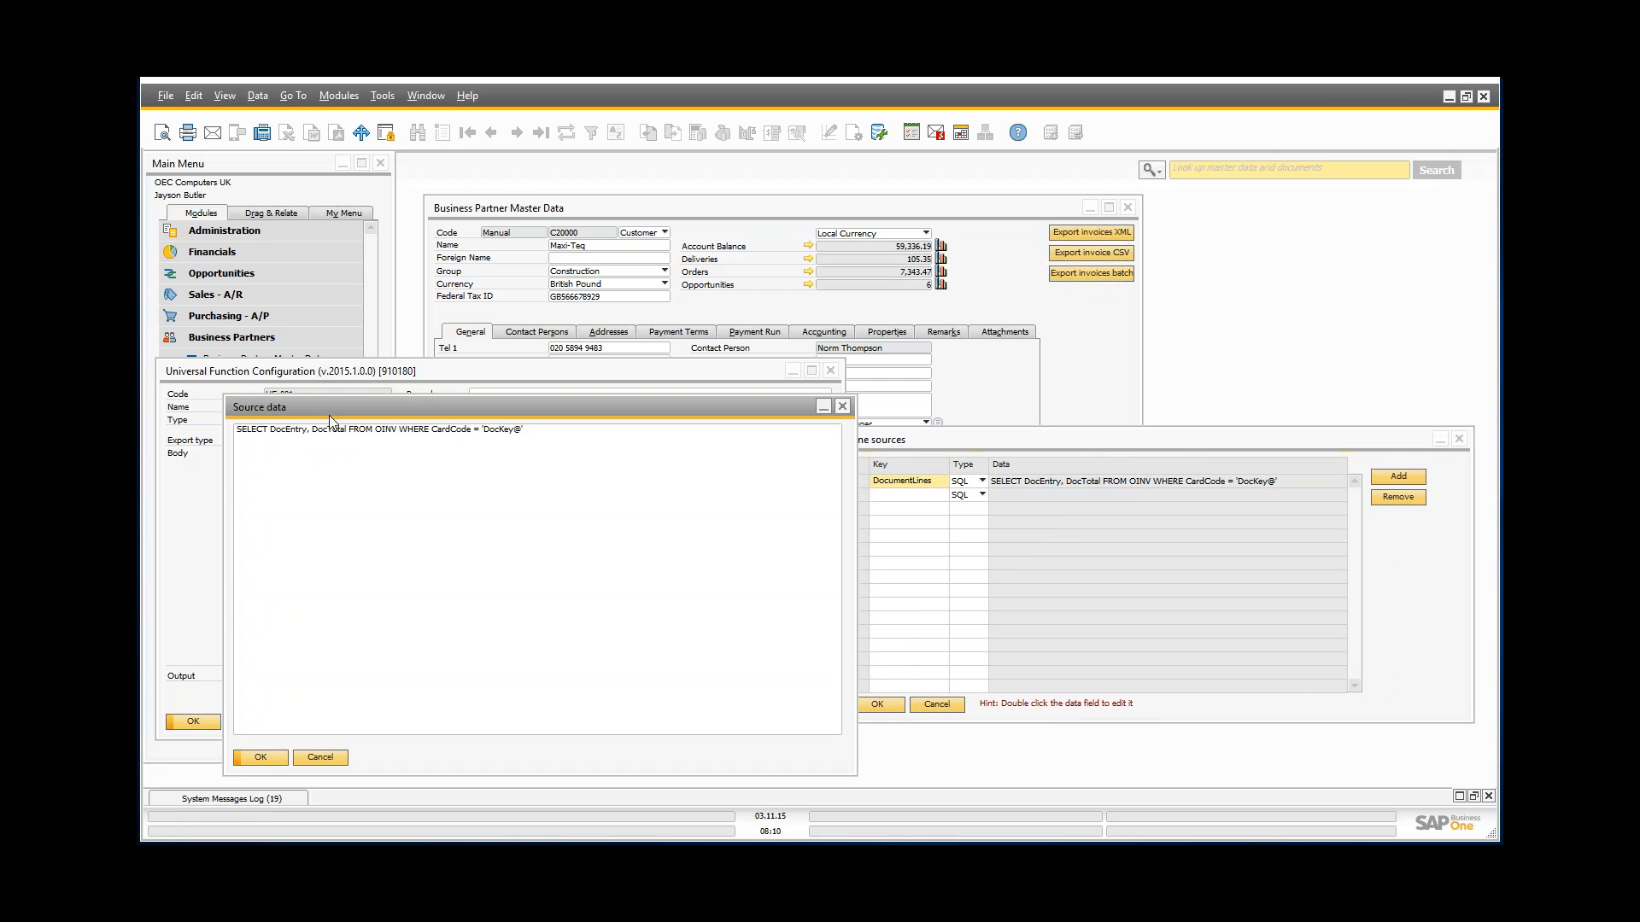
left_click_drag(329, 416, 952, 379)
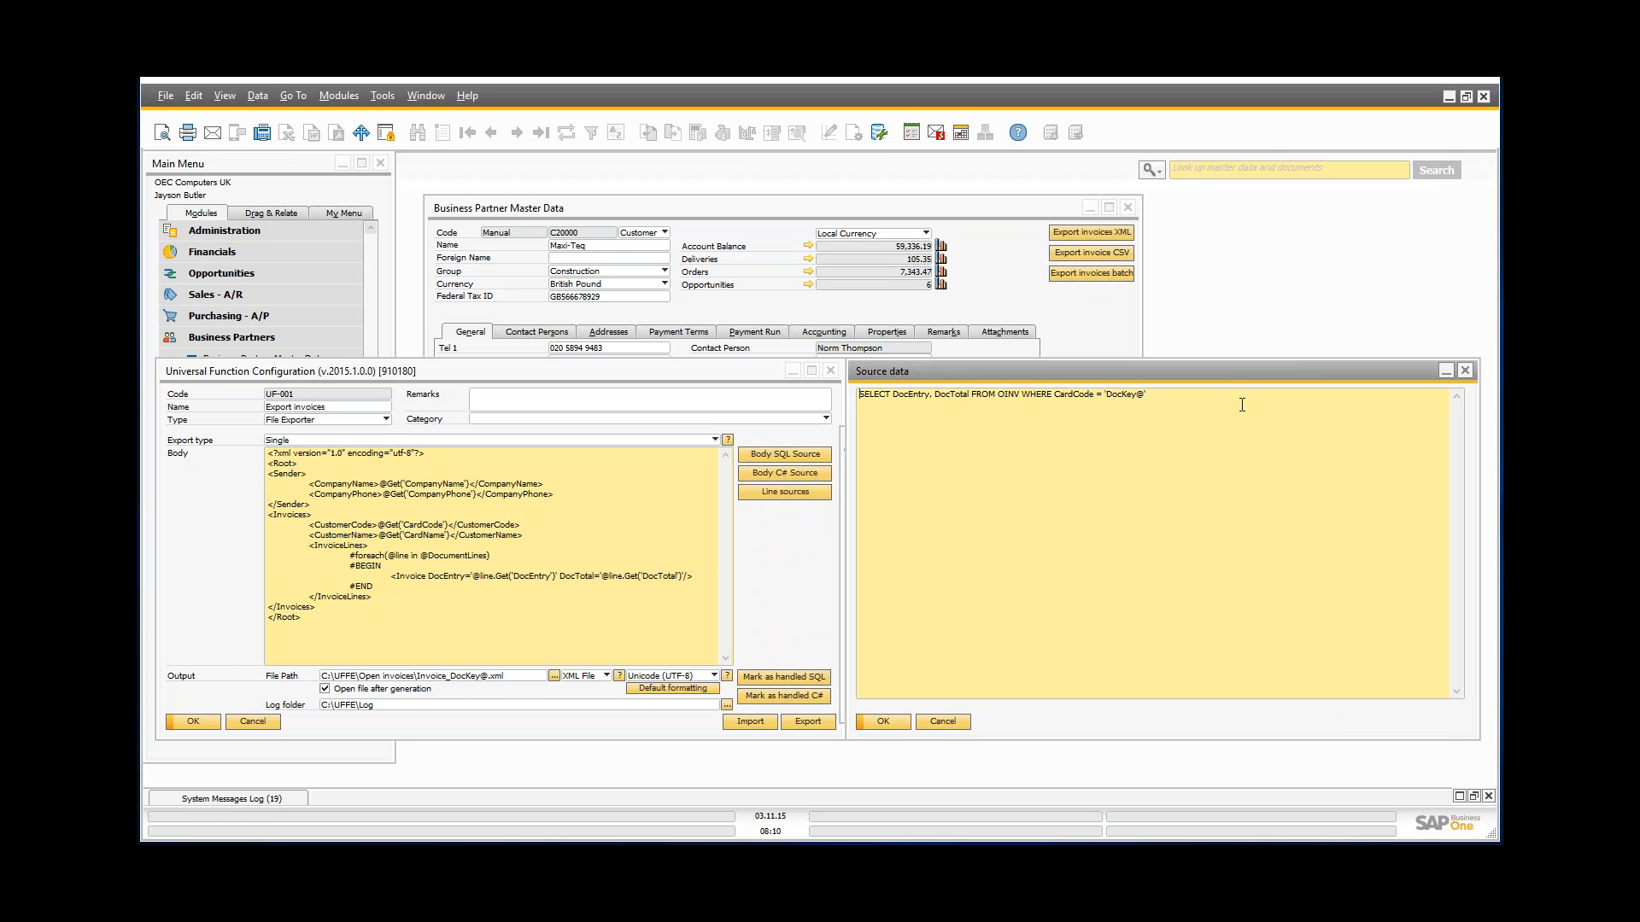
left_click_drag(1187, 395, 1057, 388)
left_click(1057, 389)
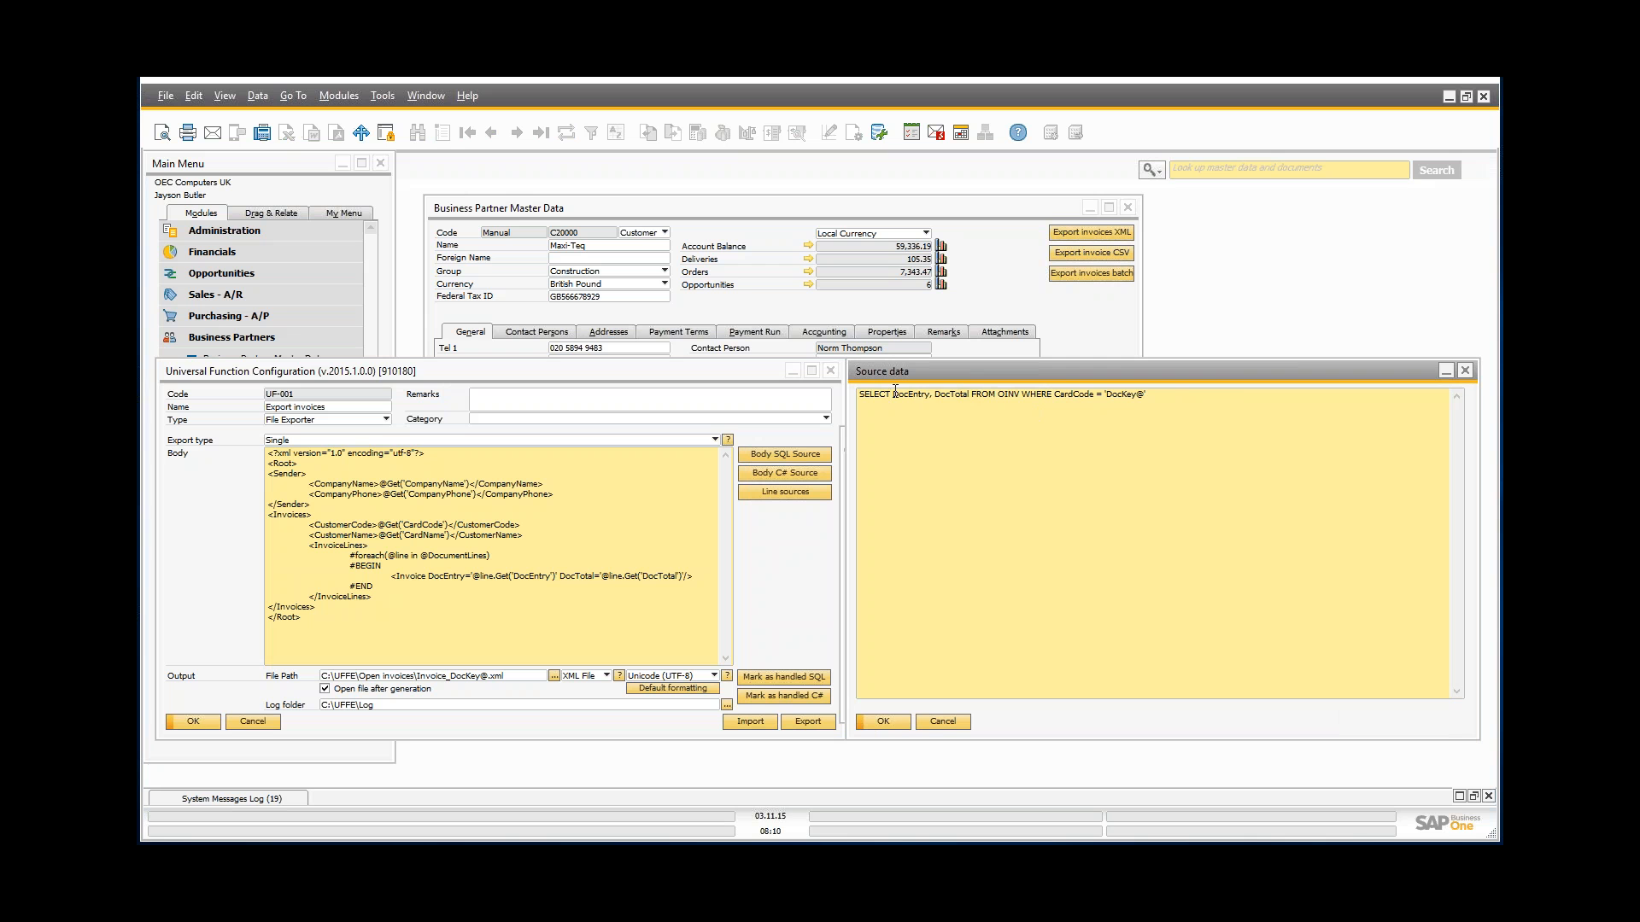
left_click_drag(895, 390, 973, 389)
Step: View the Invoice line in the larger Details editor, cancel unchanged, and return to customer C20000's master data
double_click(391, 583)
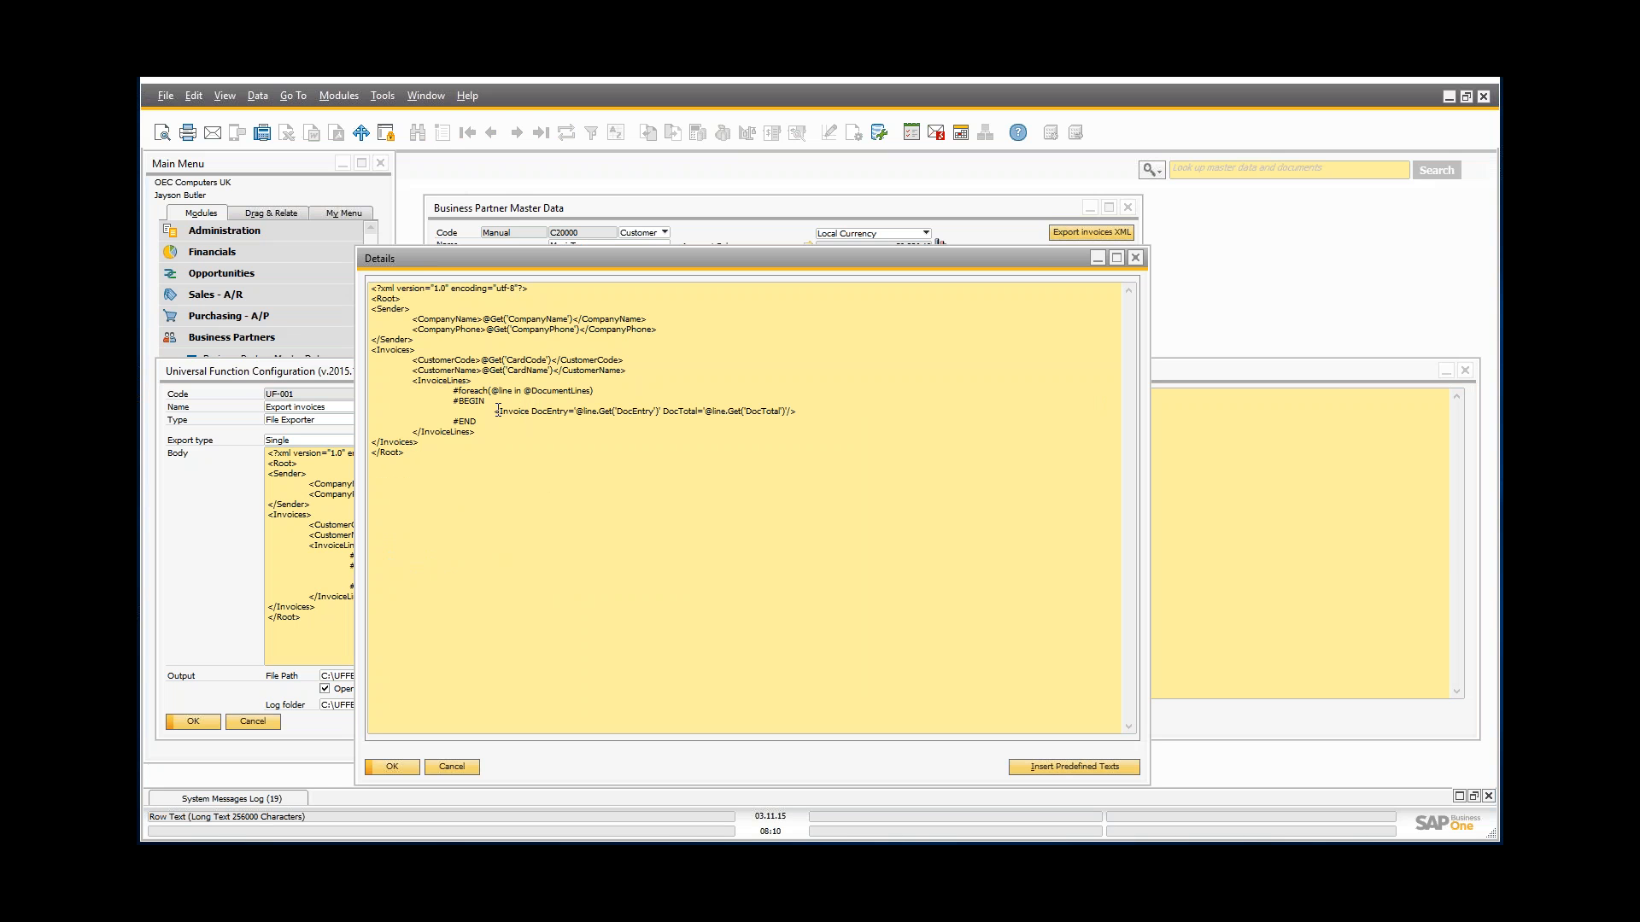
left_click_drag(494, 413, 811, 416)
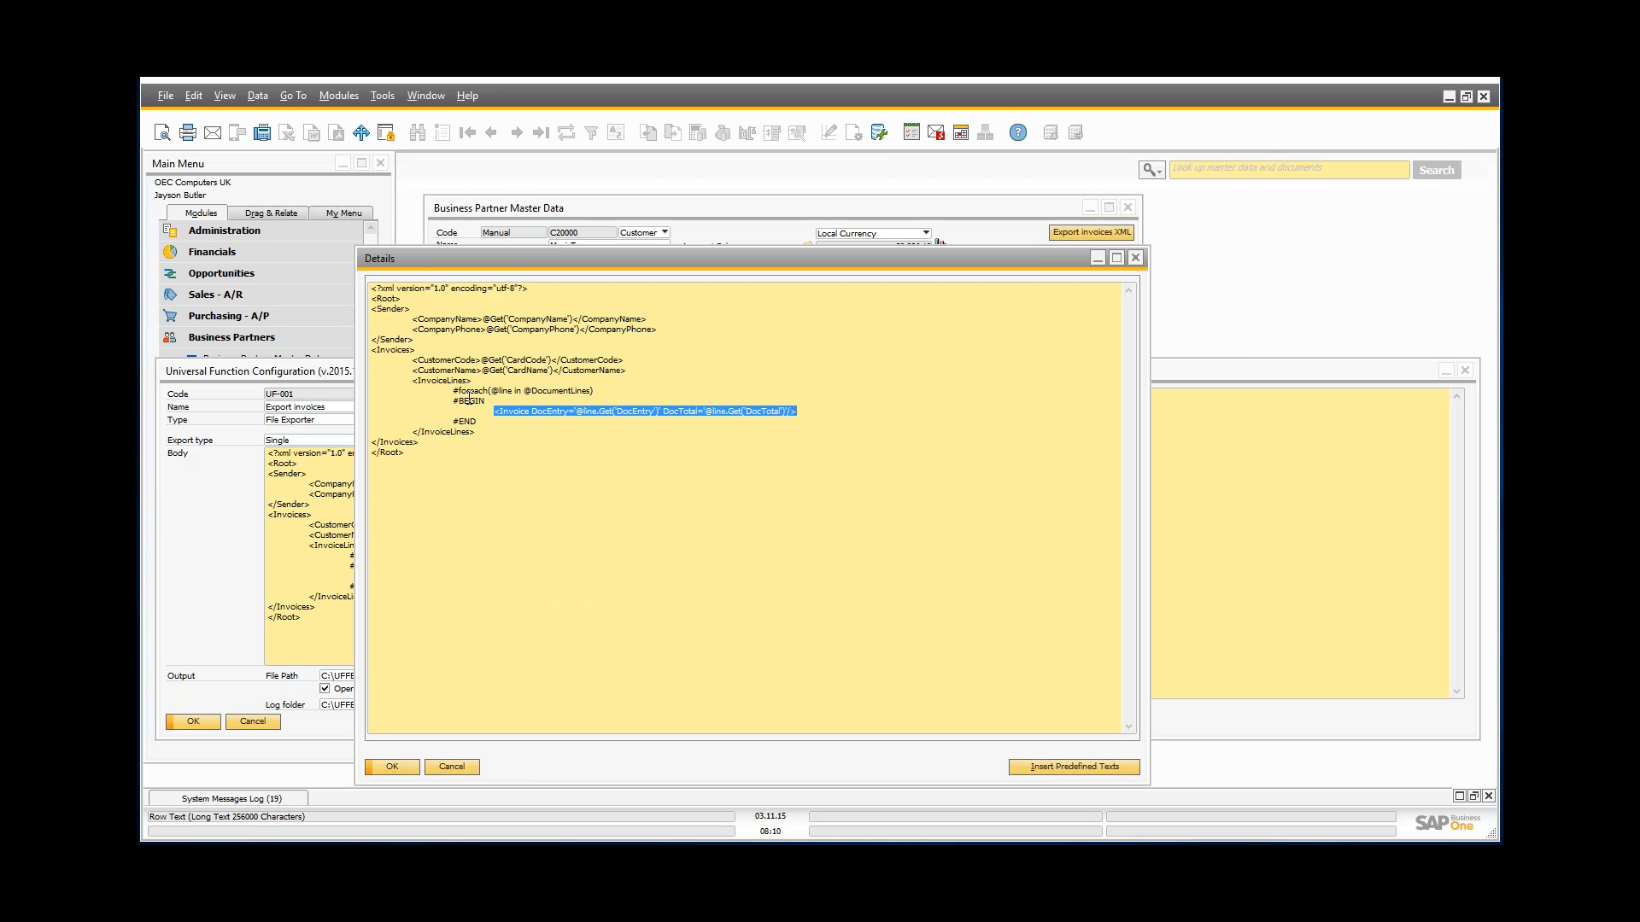
left_click(453, 767)
left_click(1067, 244)
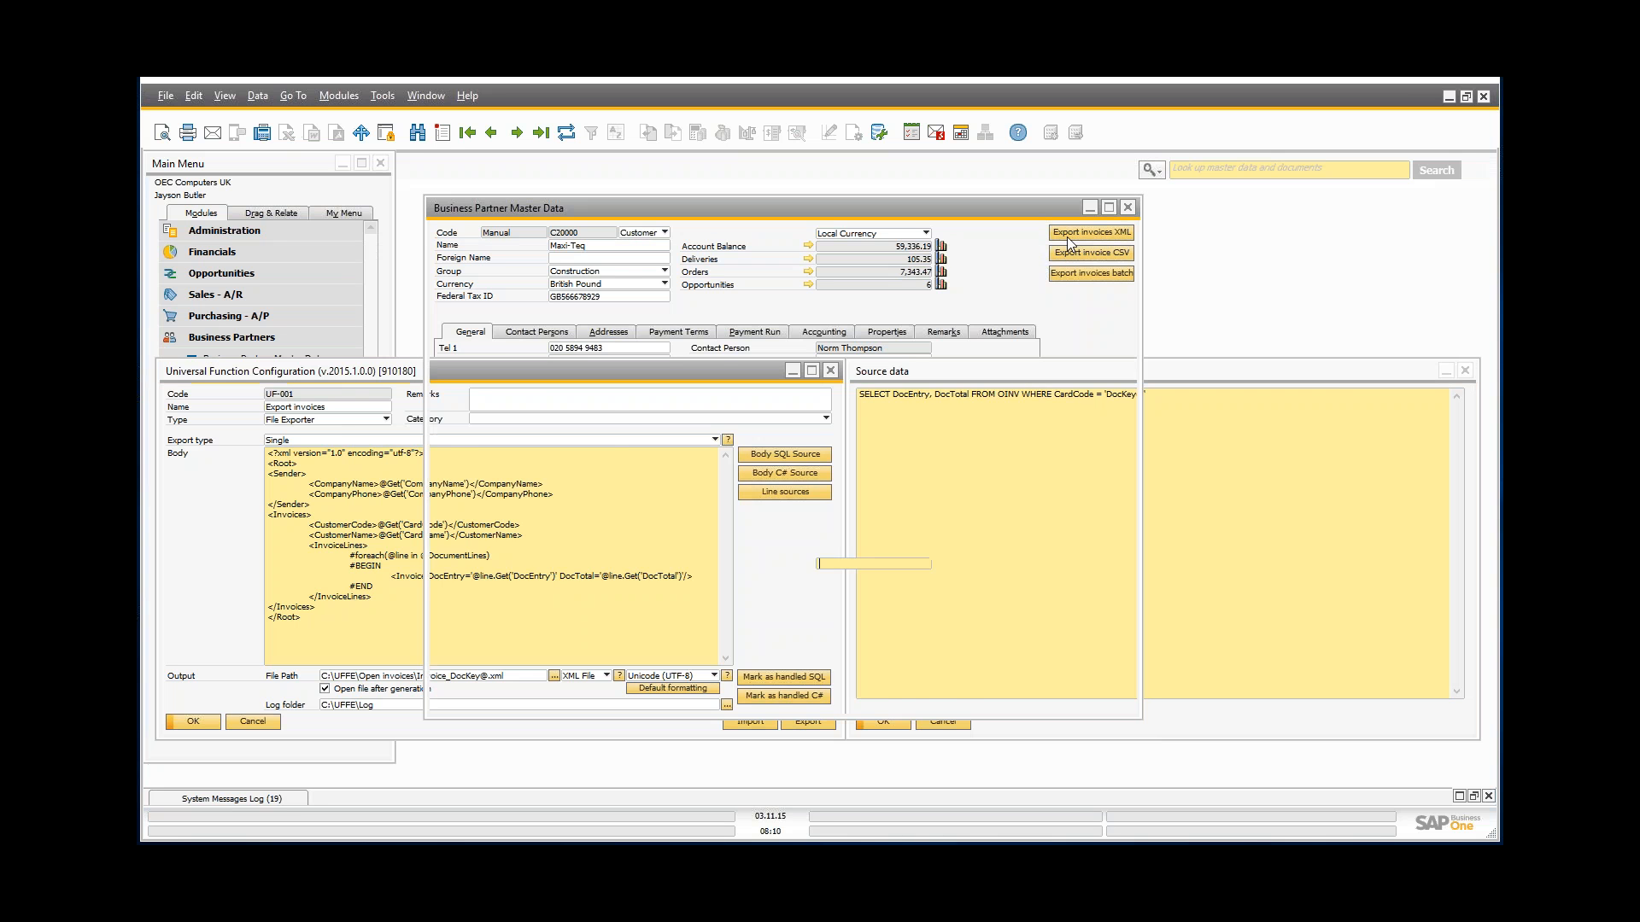
Step: Export C20000's invoices to Invoice_C20000.xml, read it maximized in Internet Explorer, then close it
left_click(1068, 234)
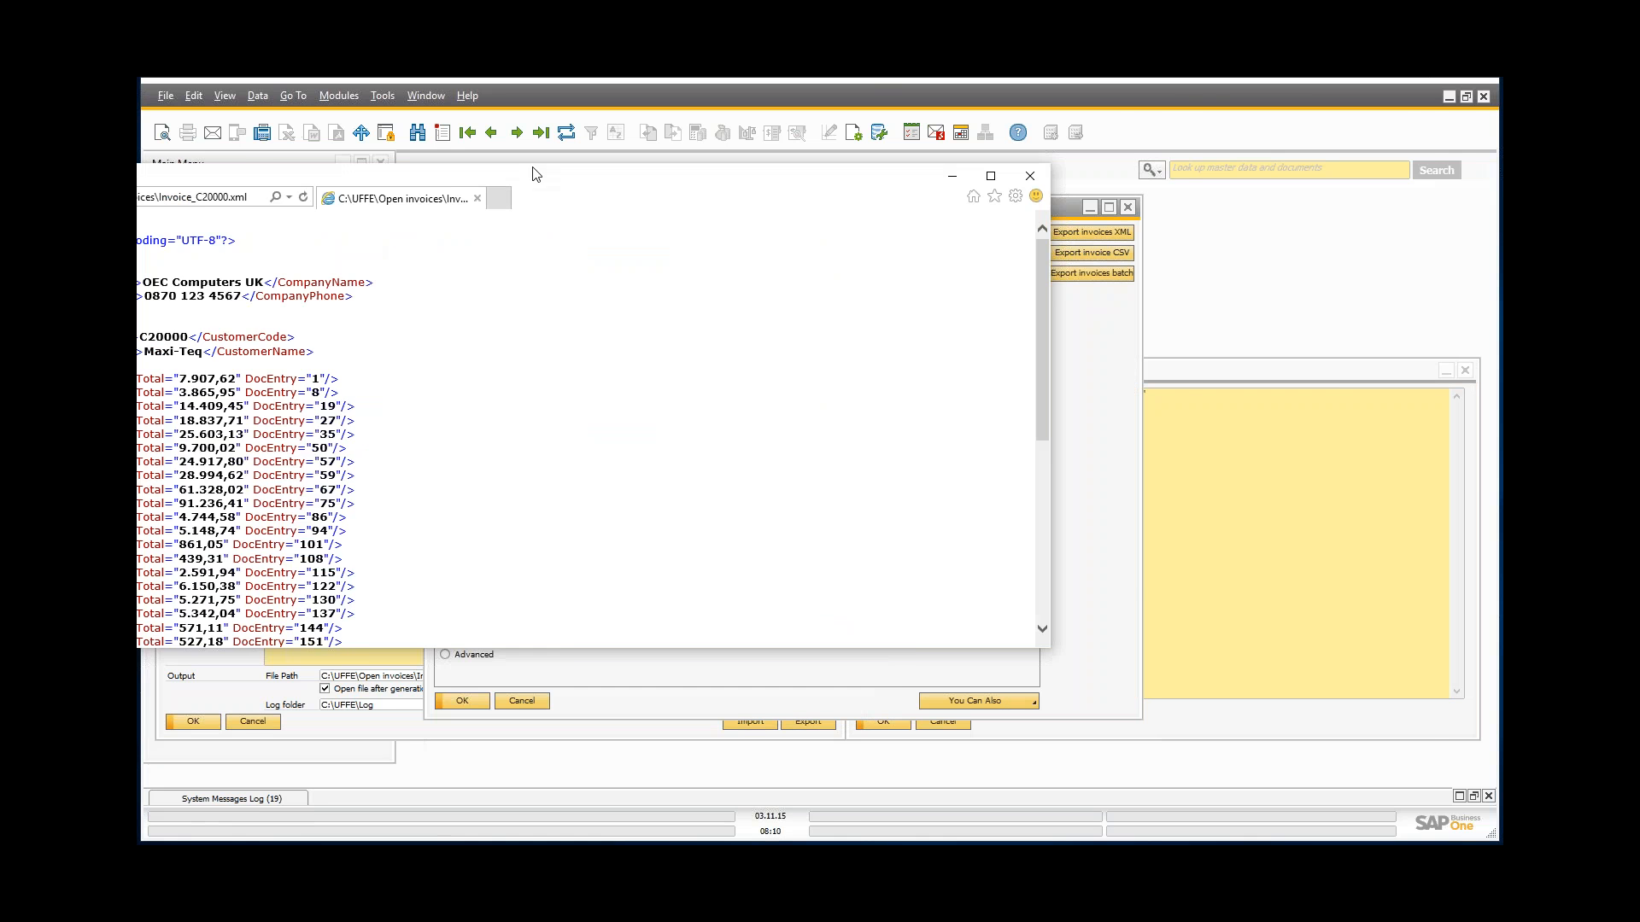
double_click(533, 174)
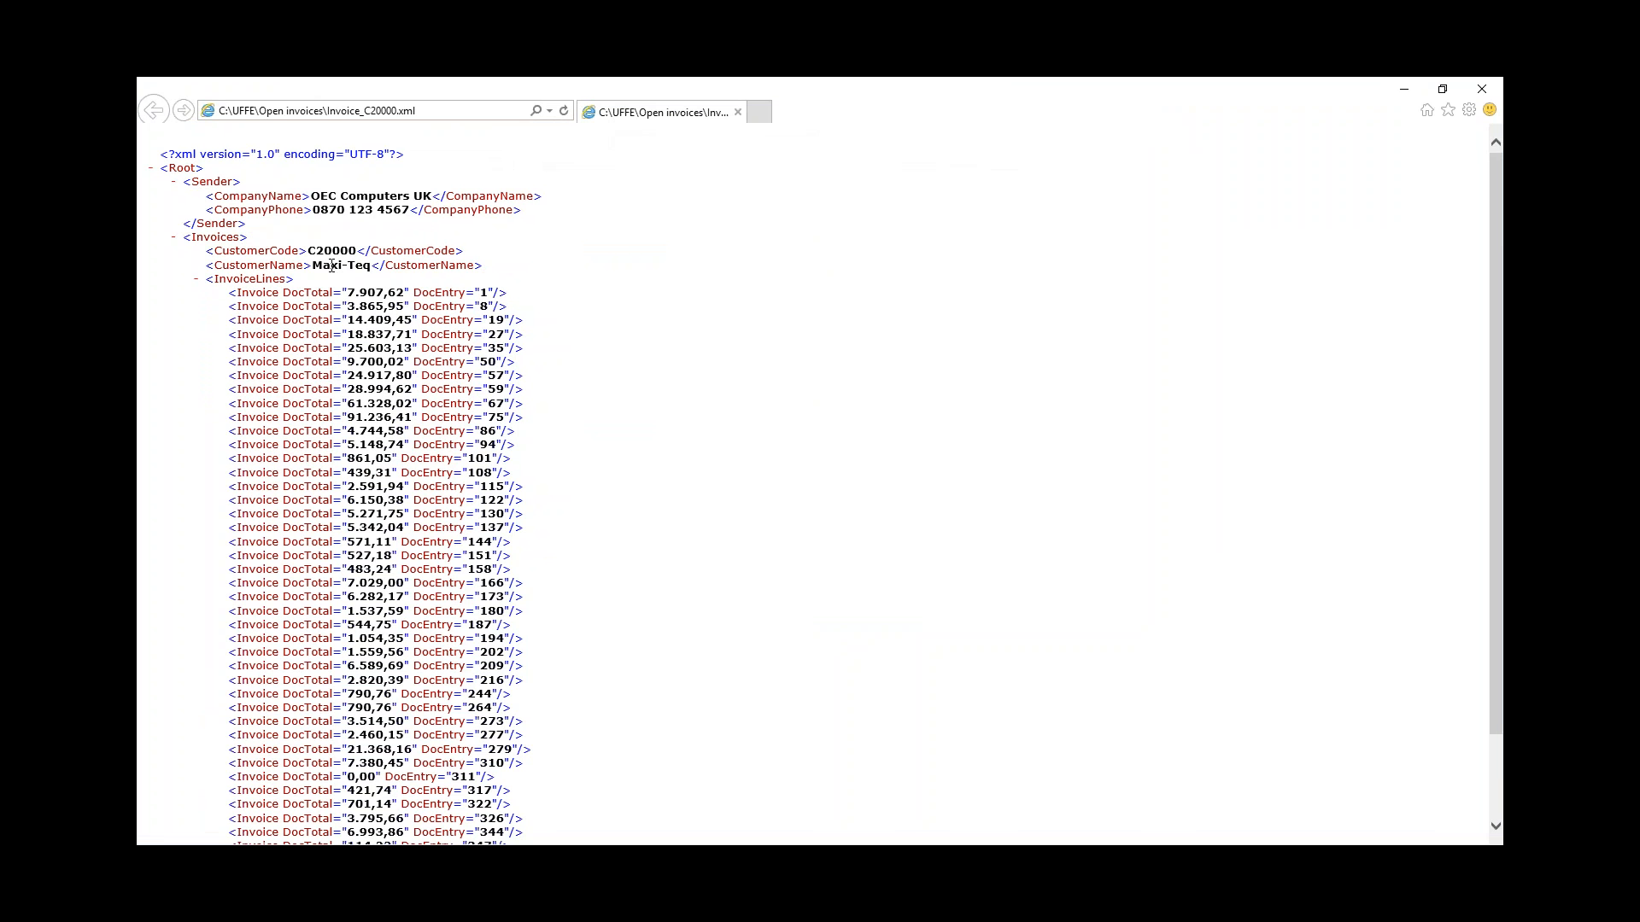
scroll(233, 308, "down", 3)
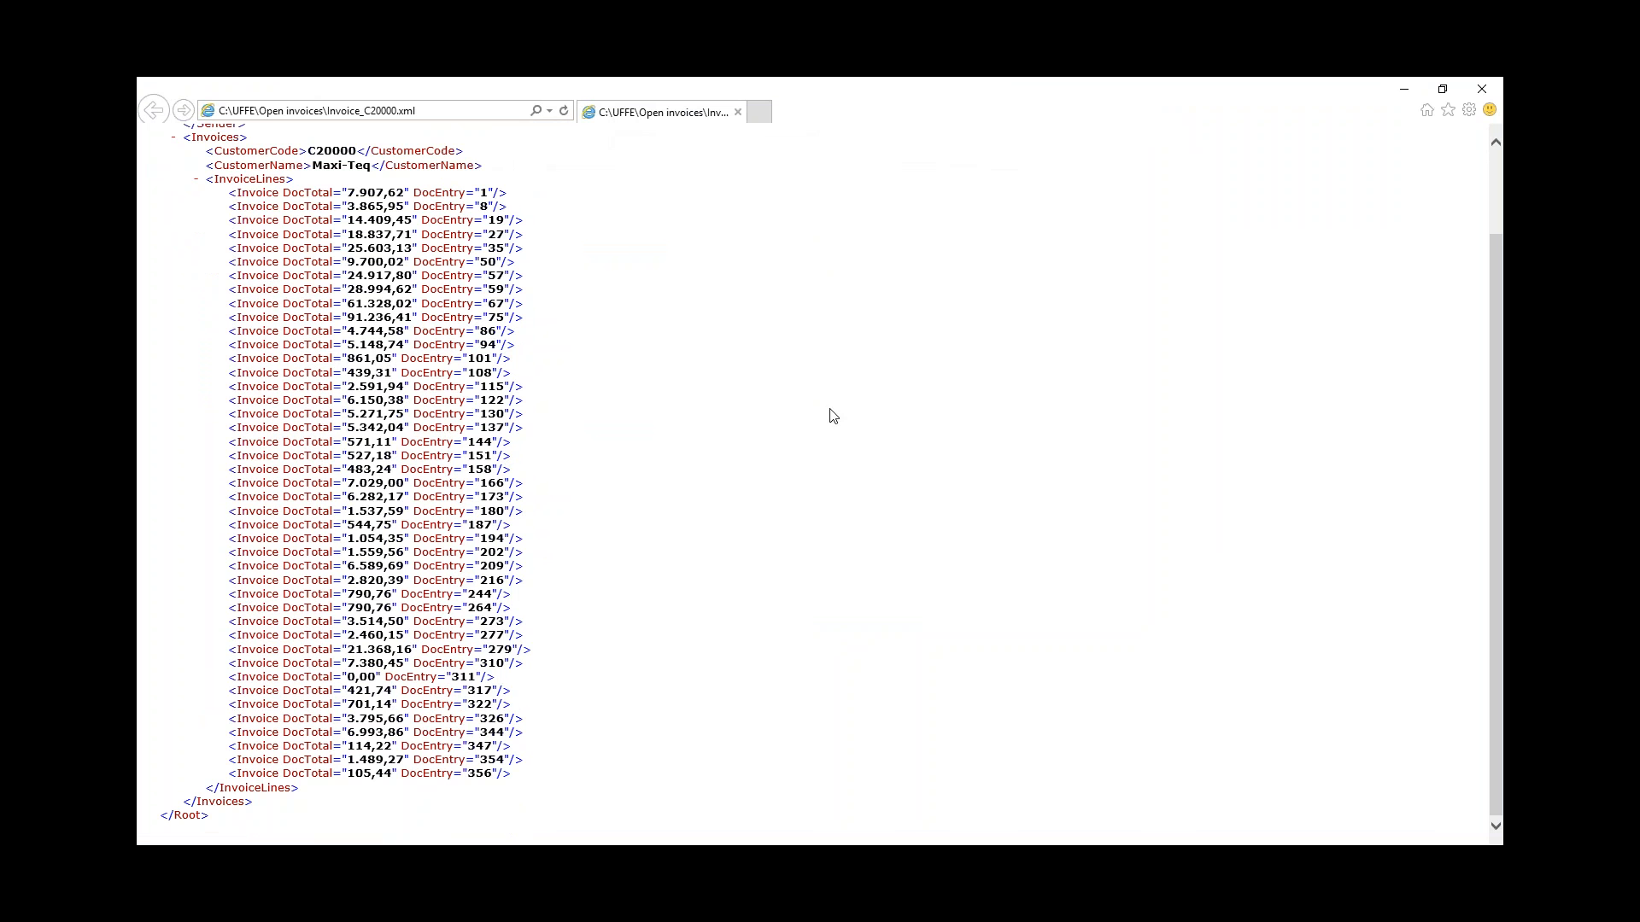
left_click(1483, 89)
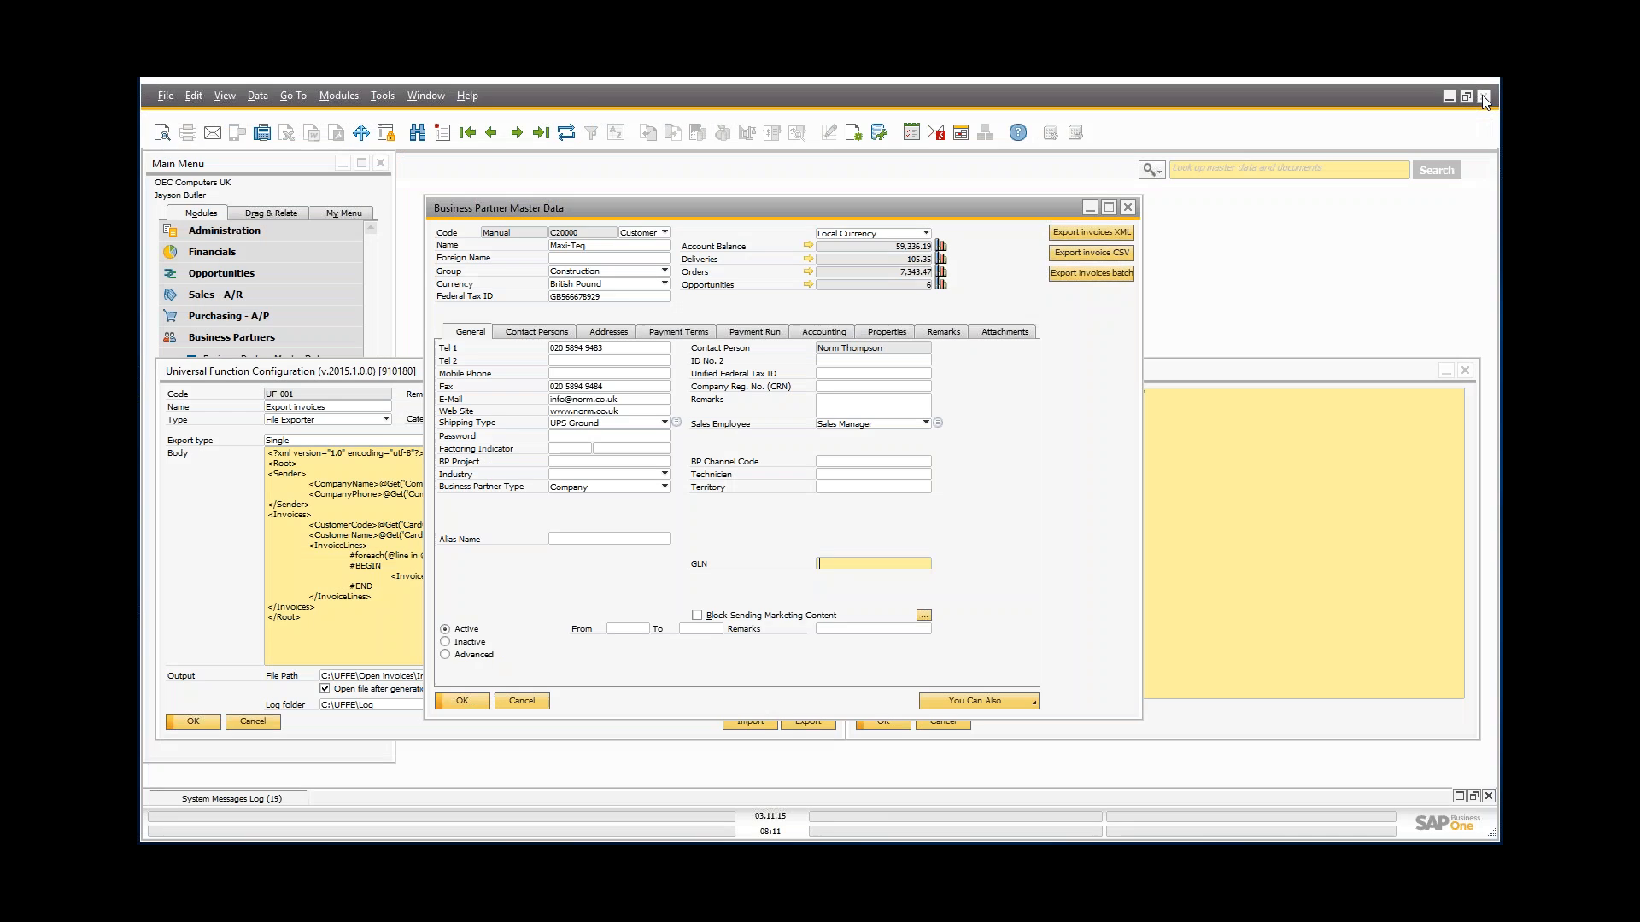
Step: Minimize the master data window and close the SQL query and Line sources windows
left_click(1090, 207)
left_click(384, 597)
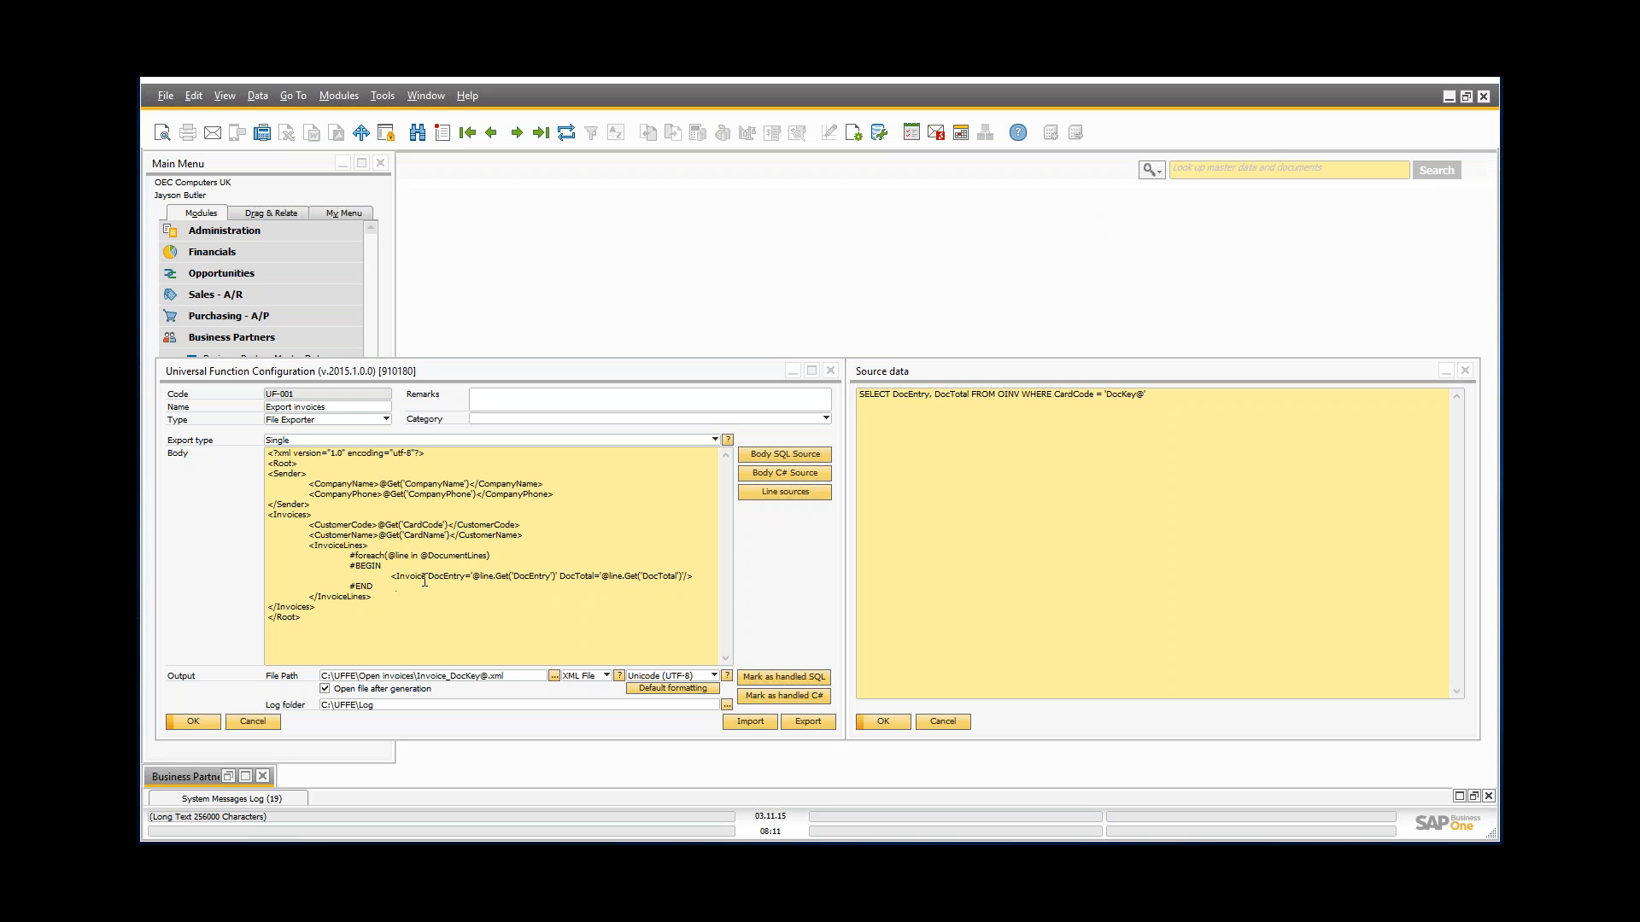
left_click(949, 720)
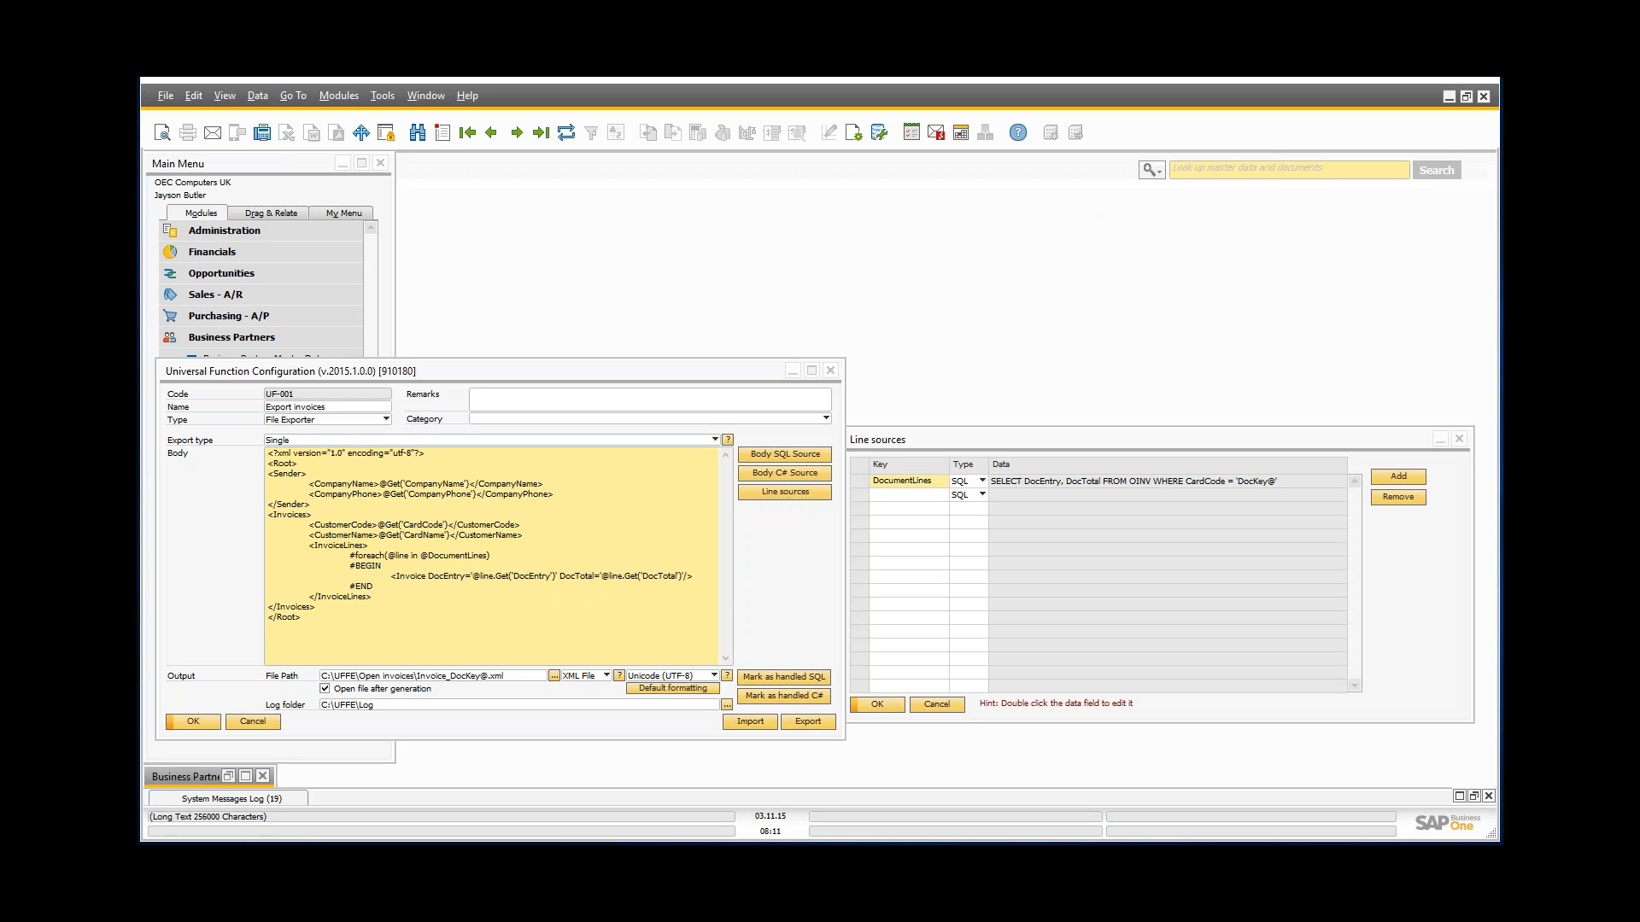
left_click(950, 704)
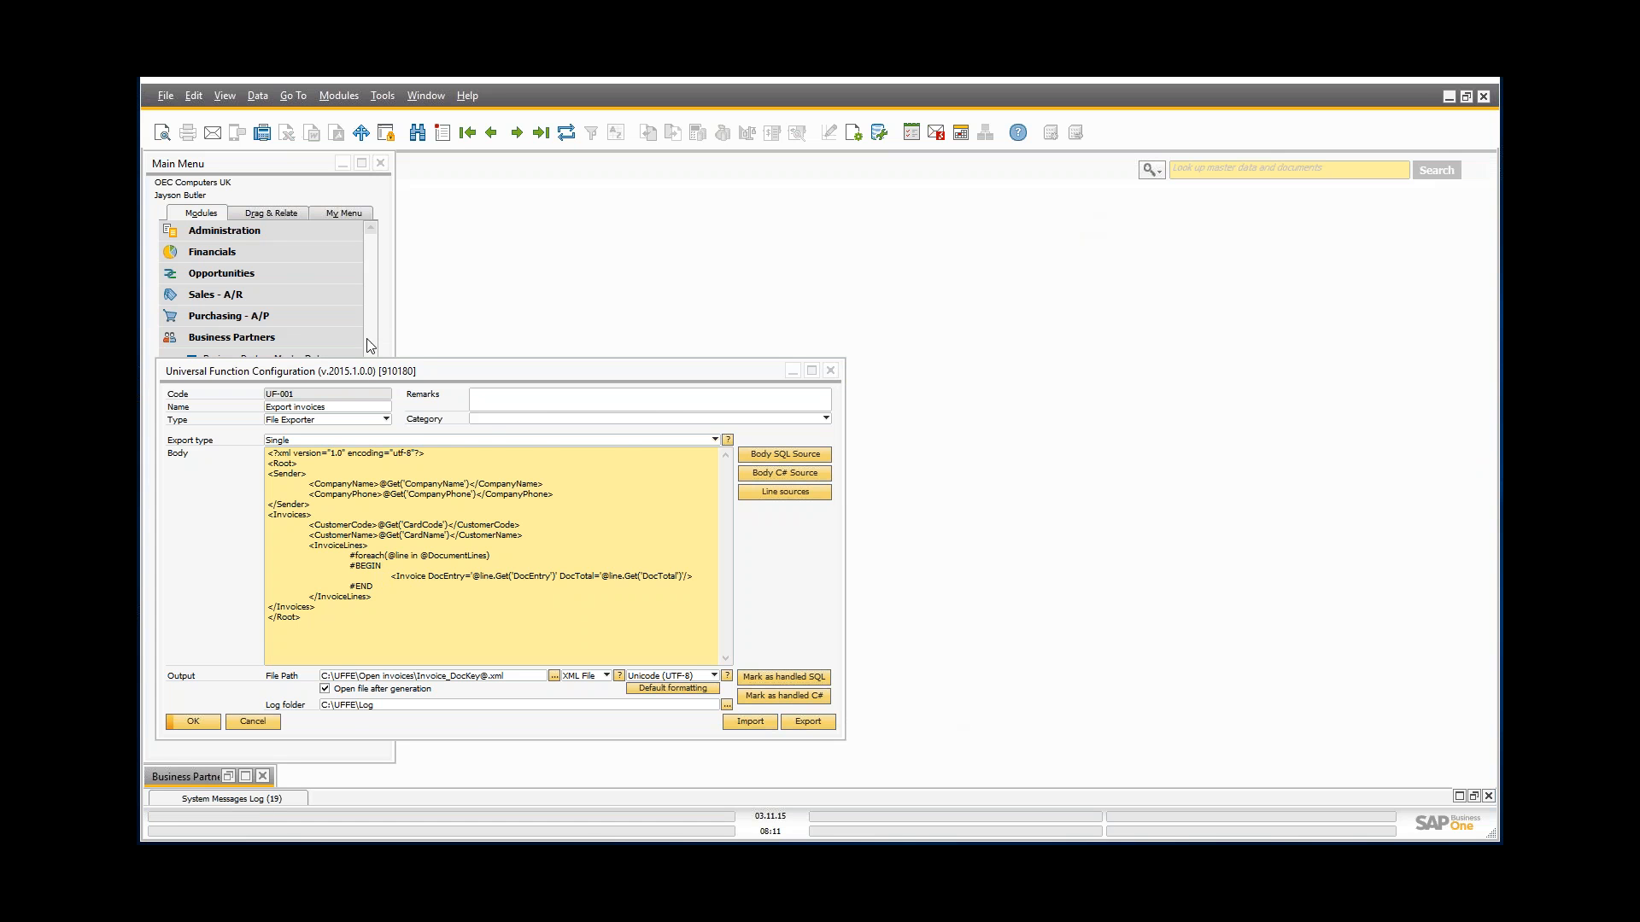
Step: Move the UF-001 configuration up and place the C:\UFFE\Open invoices folder beside it
left_click_drag(371, 379, 614, 244)
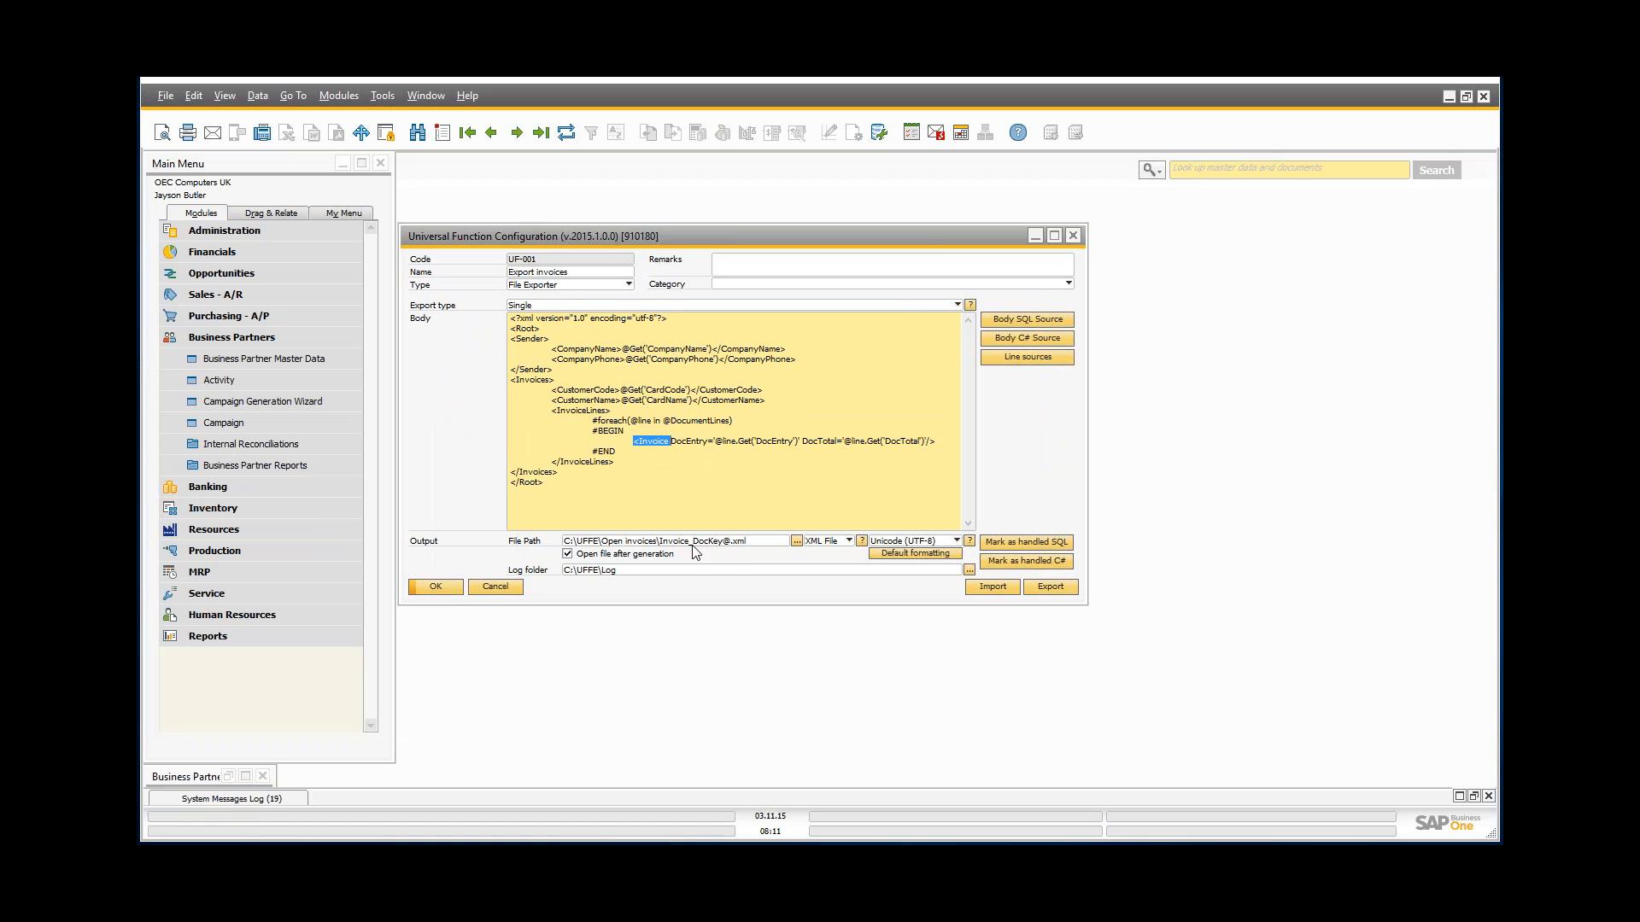
left_click(763, 543)
left_click(763, 544)
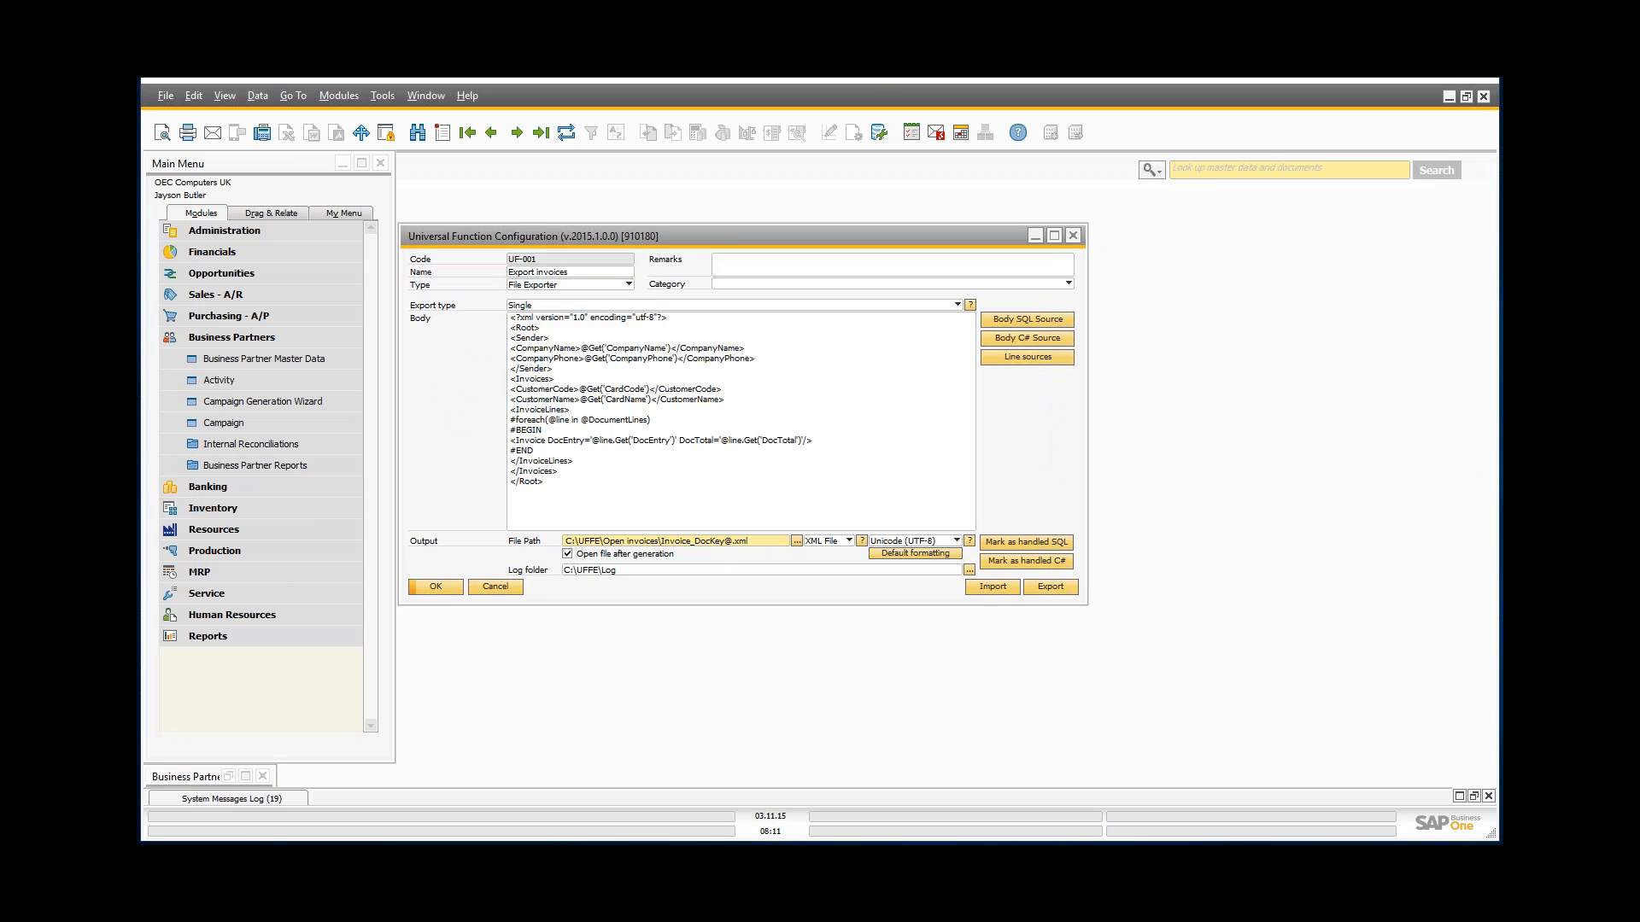
left_click_drag(8, 406, 1405, 345)
left_click_drag(957, 357, 1023, 339)
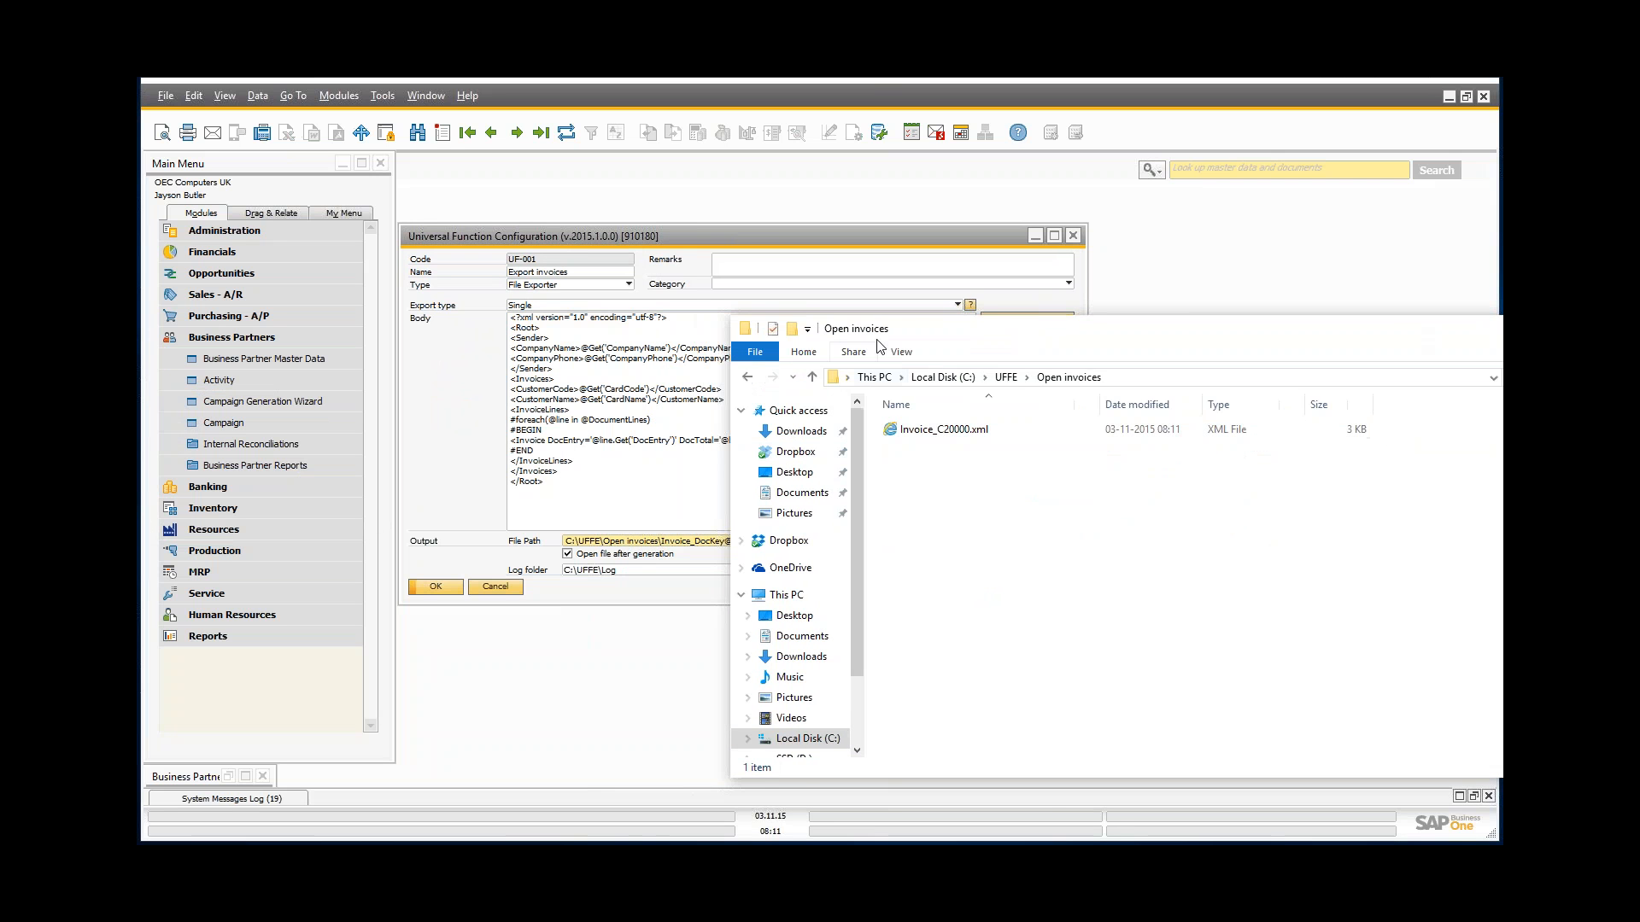
Step: Move the Open invoices folder window aside and minimize it, uncovering the Invoice_DocKey@.xml output settings
left_click_drag(911, 333, 992, 334)
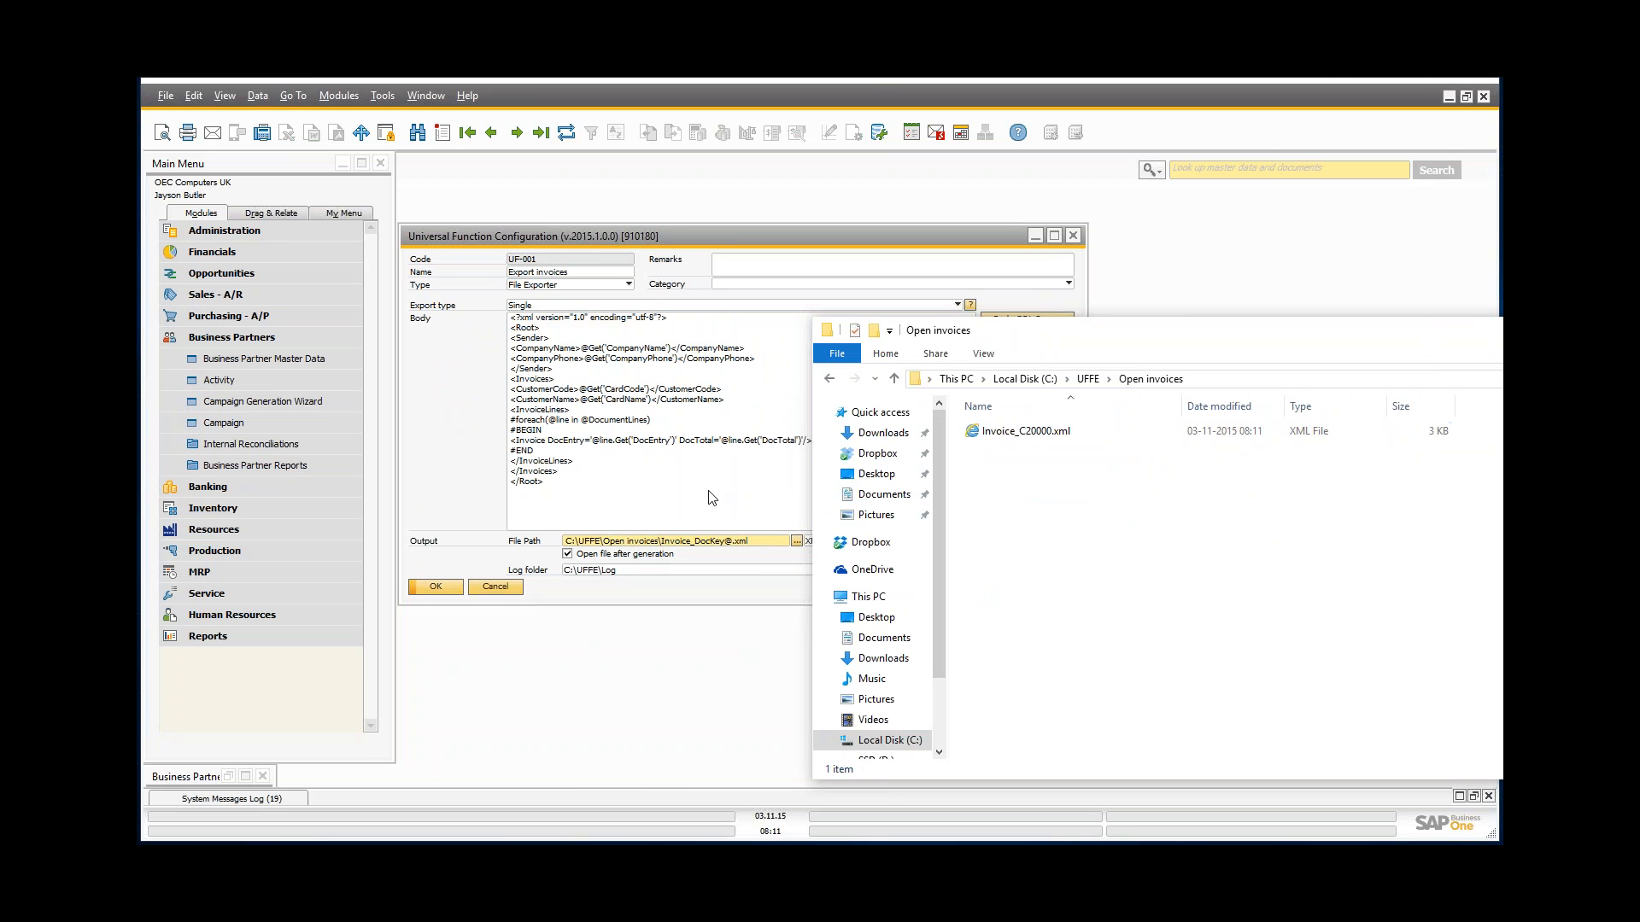
left_click_drag(1289, 336, 840, 584)
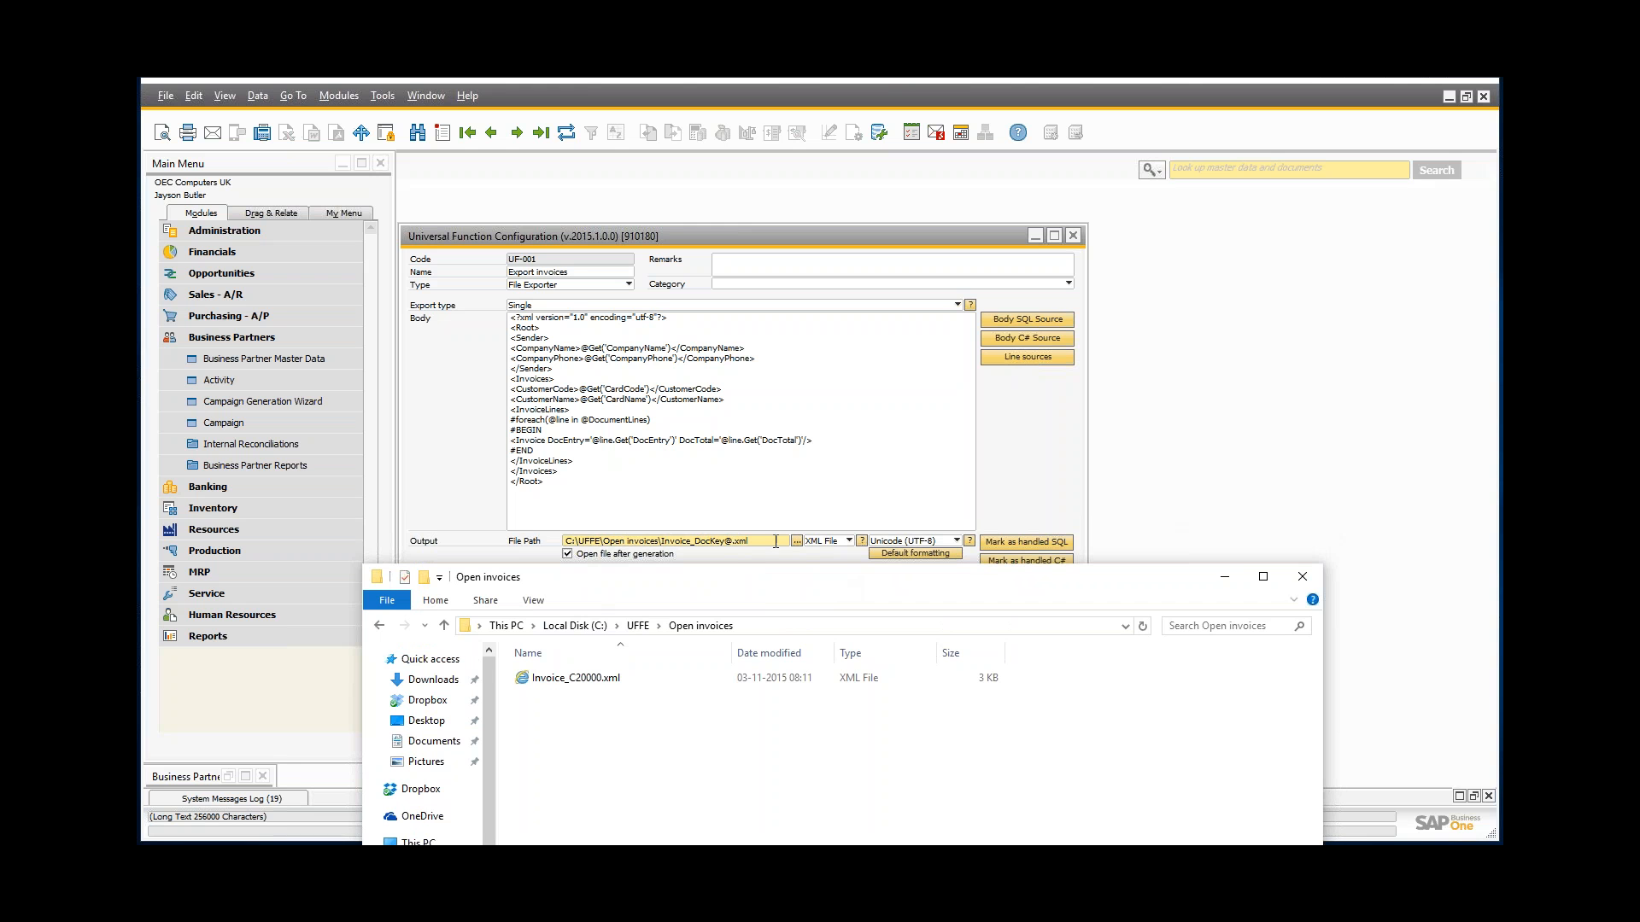
left_click(1225, 577)
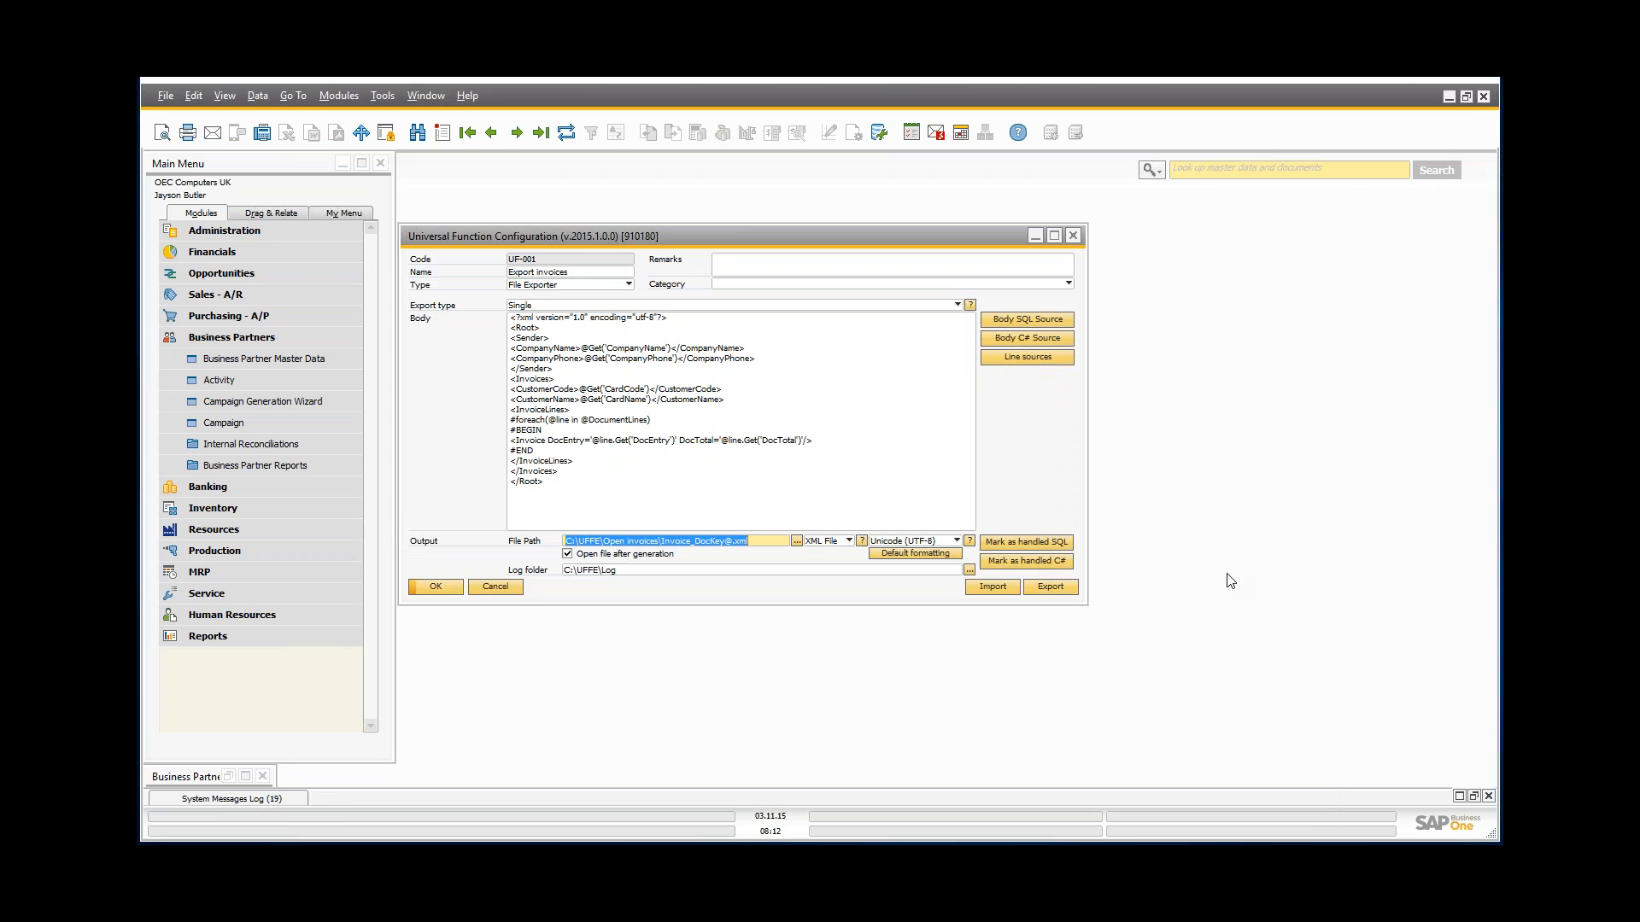
Step: Check the Log folder setting and keep XML File as the output file type
left_click(644, 576)
left_click(644, 576)
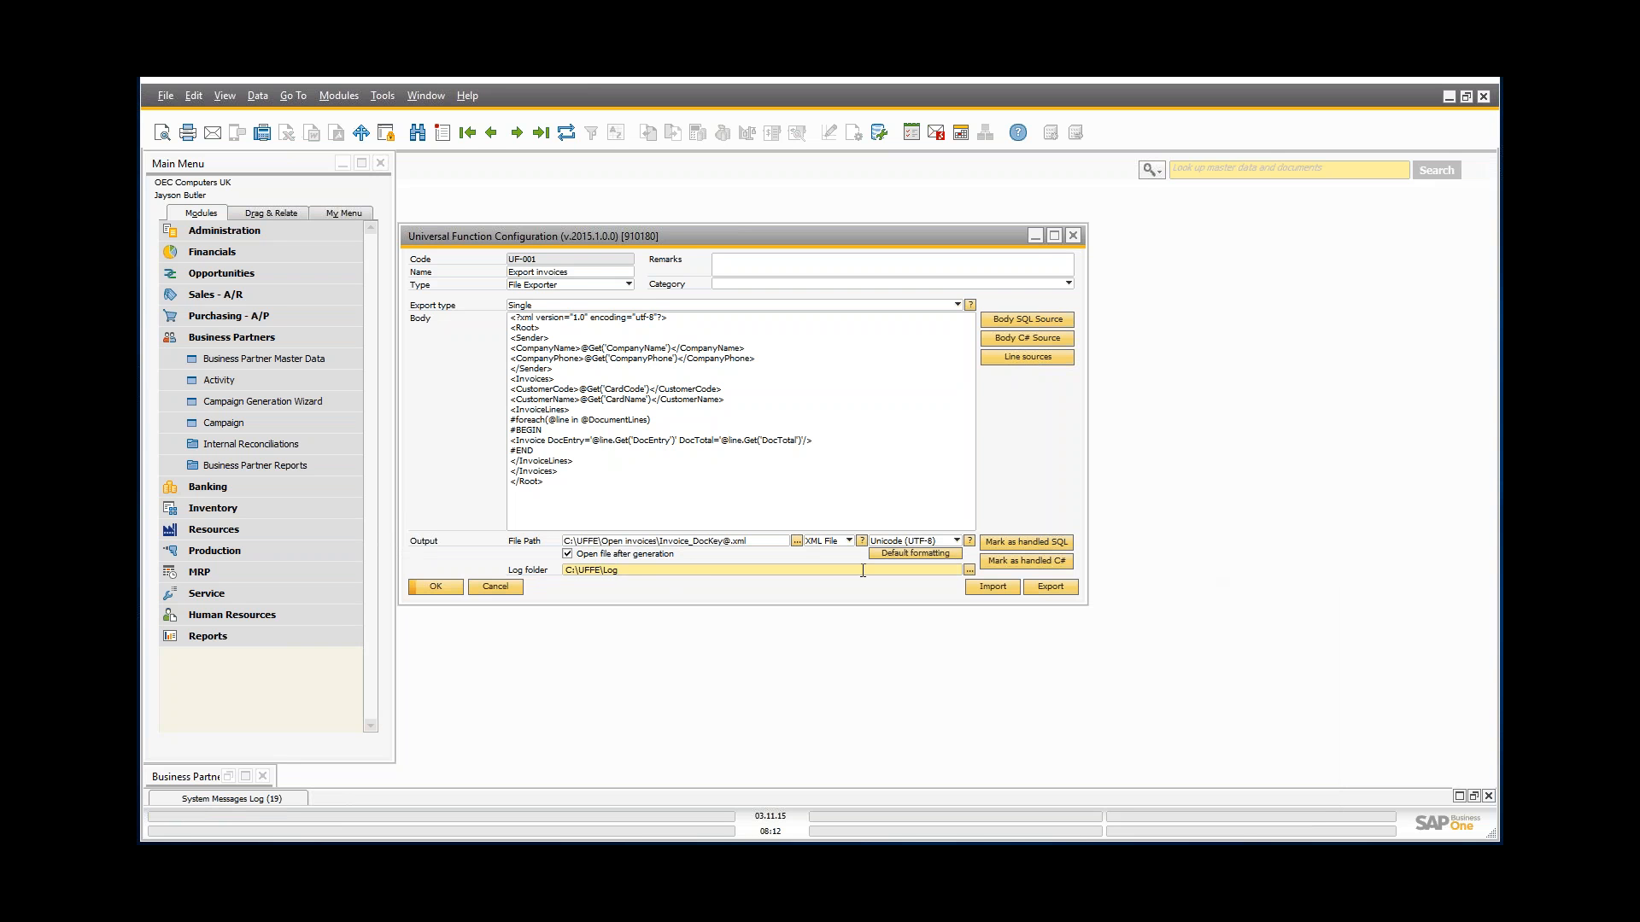
left_click(849, 540)
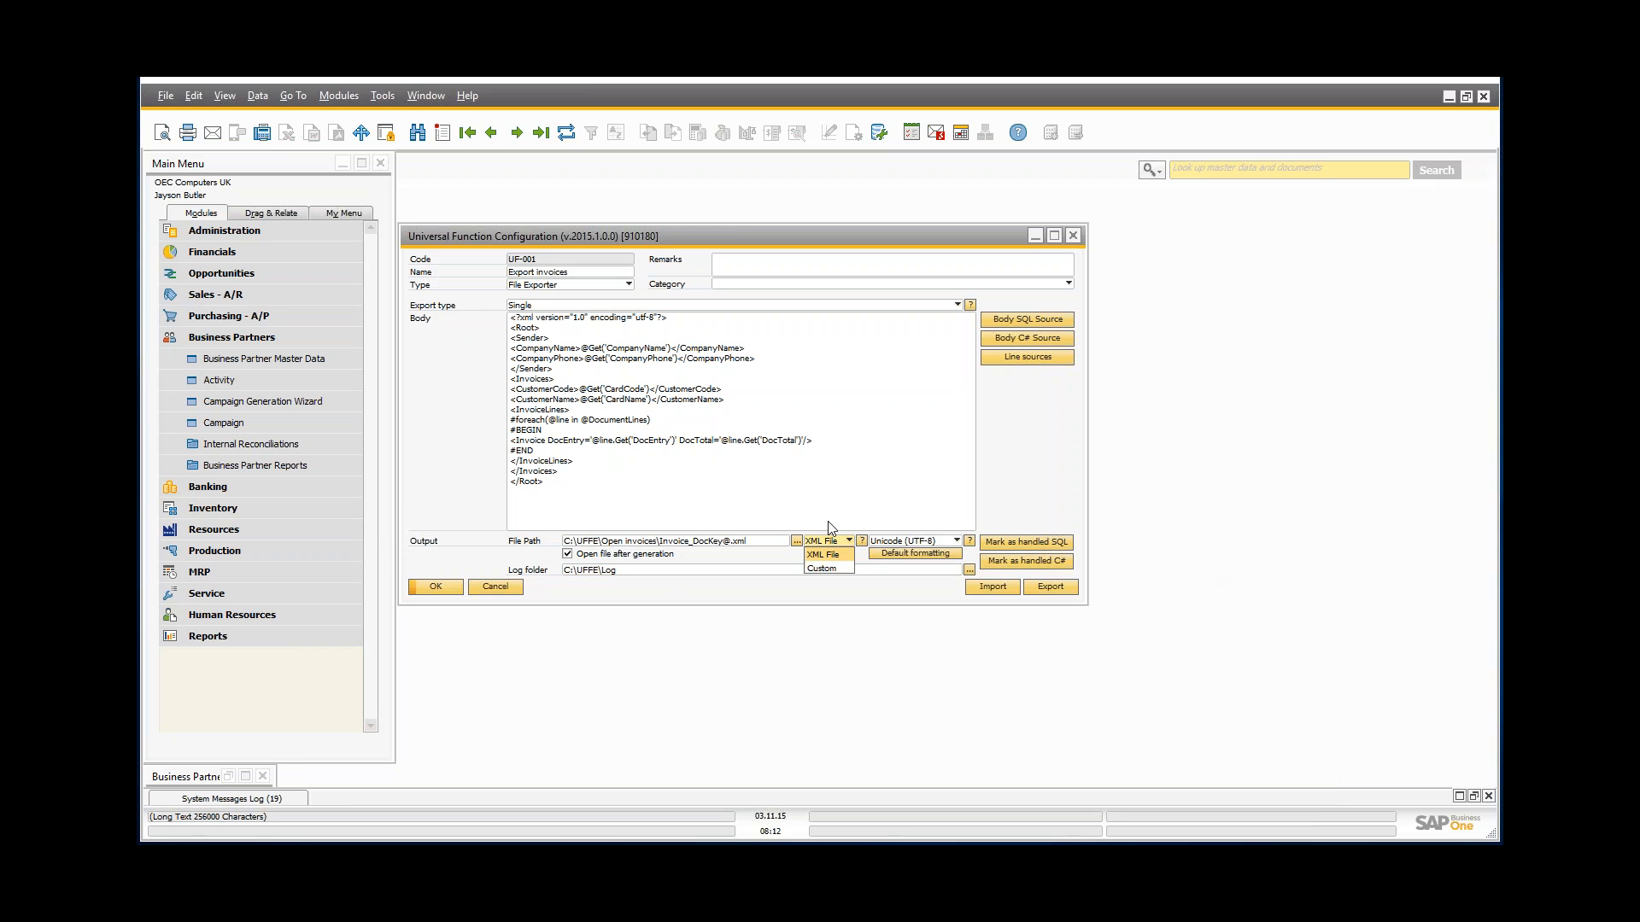
left_click(824, 554)
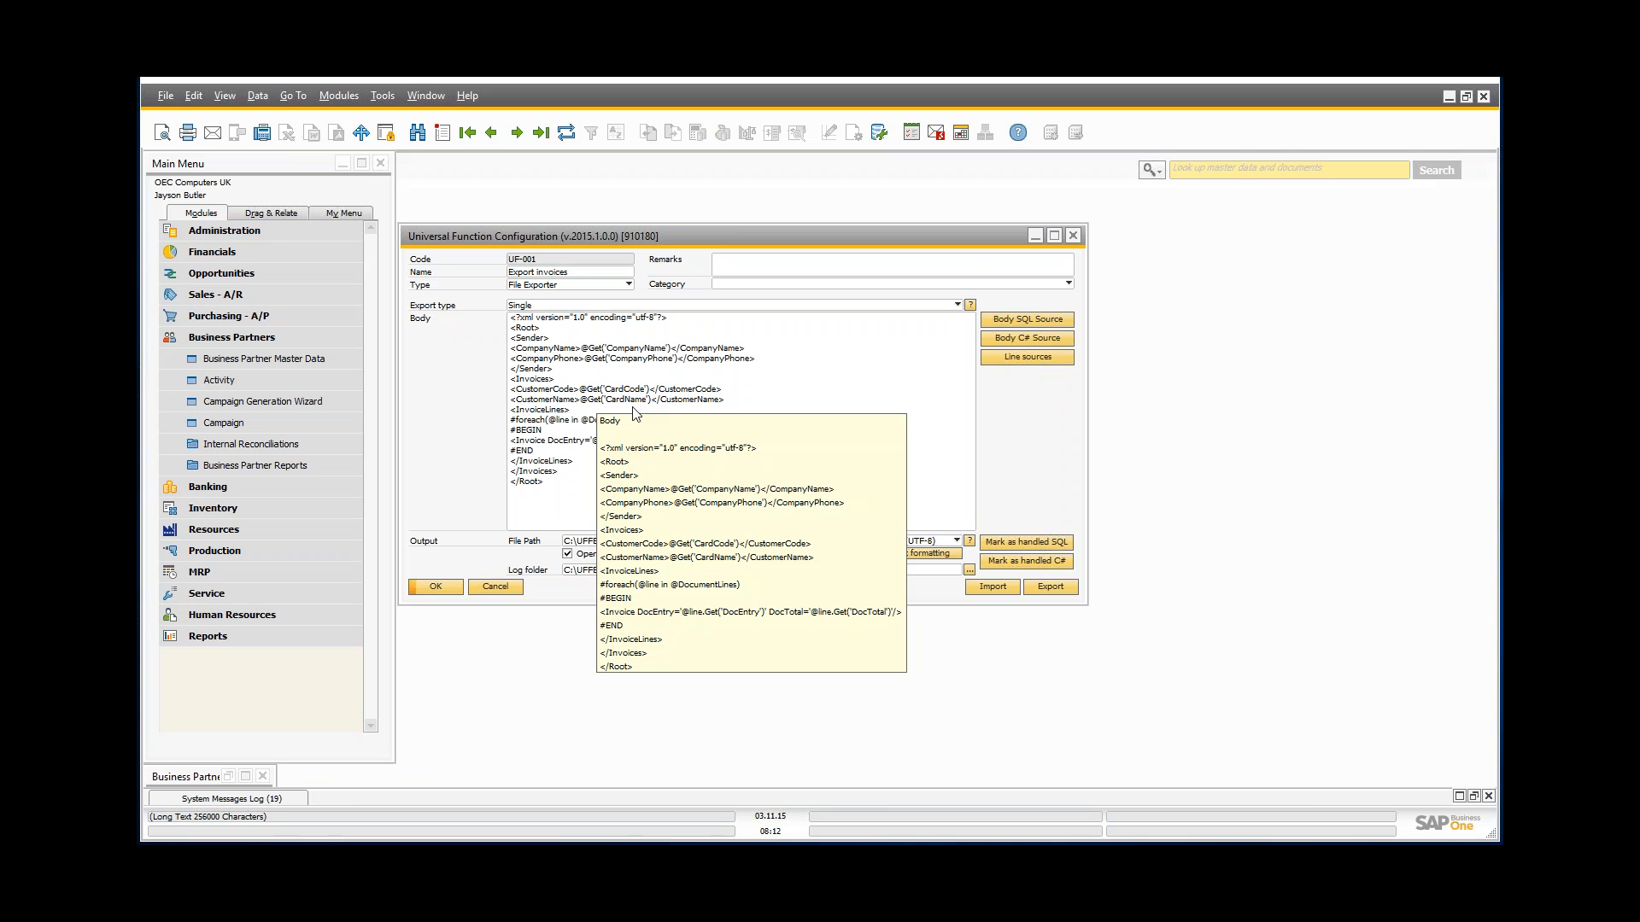
Step: Inspect CardCode and CustomerName in the Body, confirm XML File, and list the available encodings
left_click(637, 410)
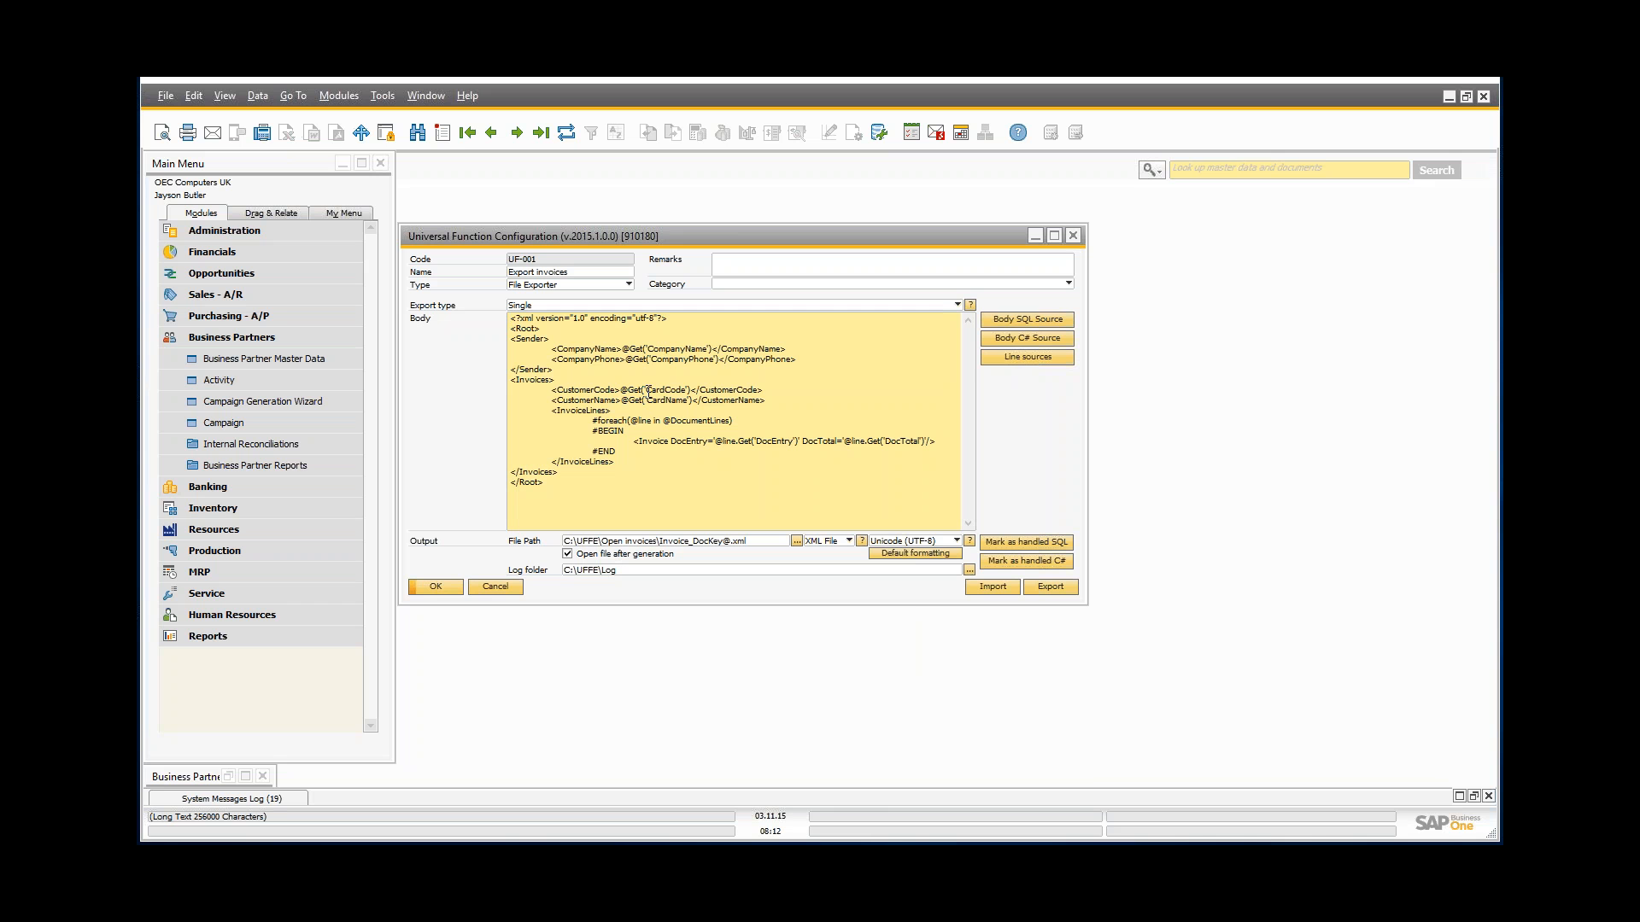
left_click_drag(647, 390, 679, 397)
left_click(681, 395)
left_click(617, 397)
left_click(848, 541)
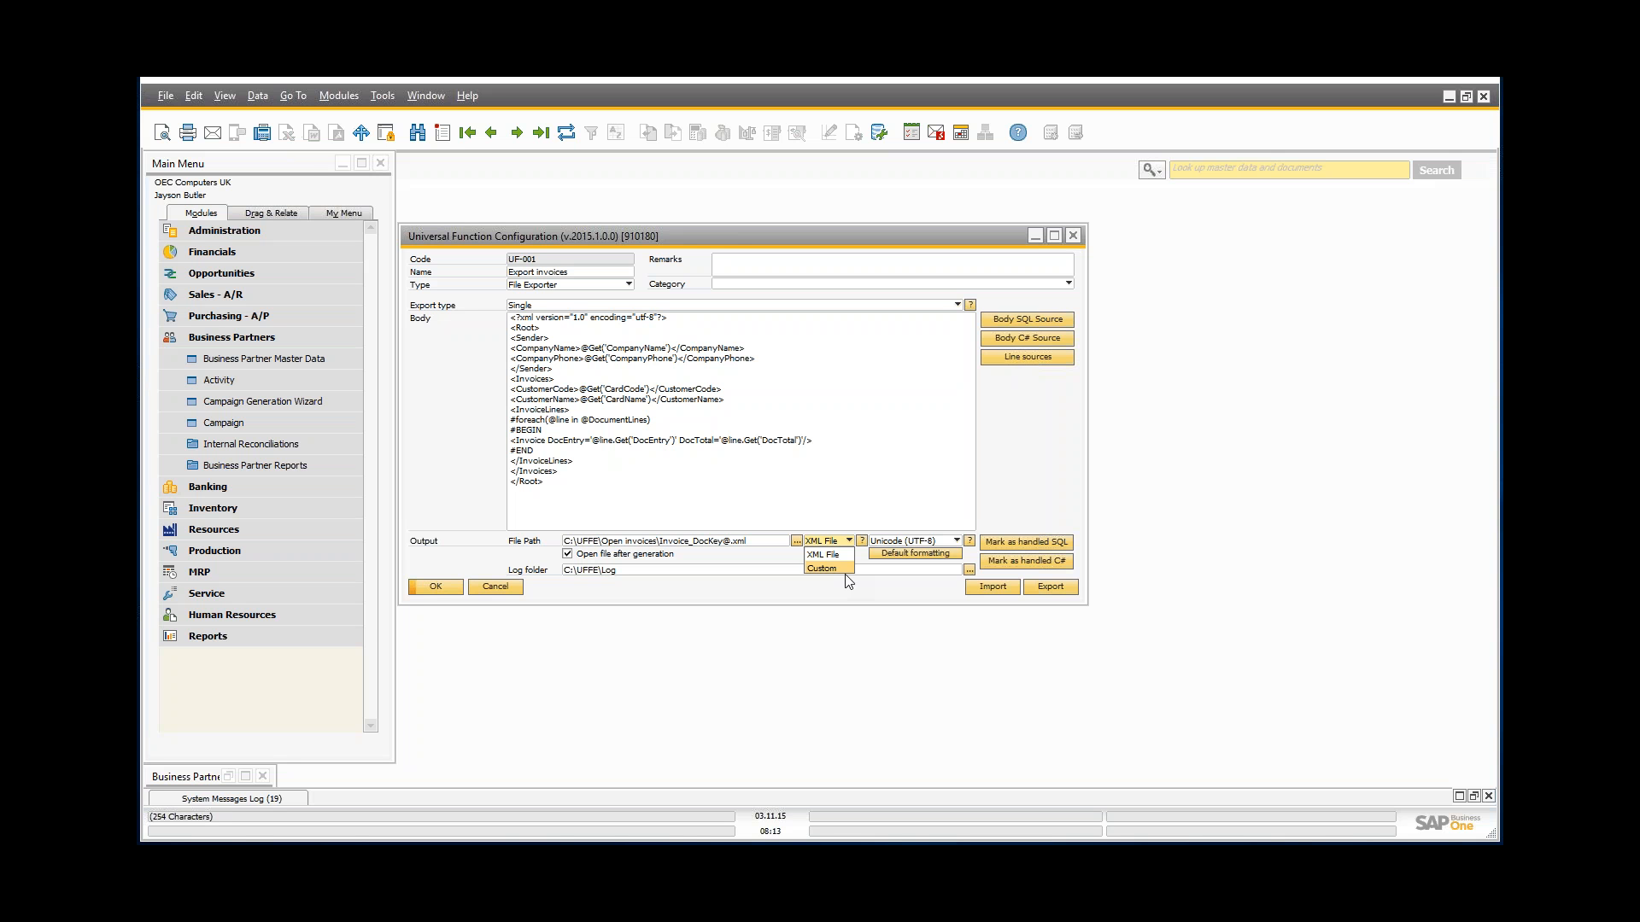
left_click(916, 545)
left_click(918, 544)
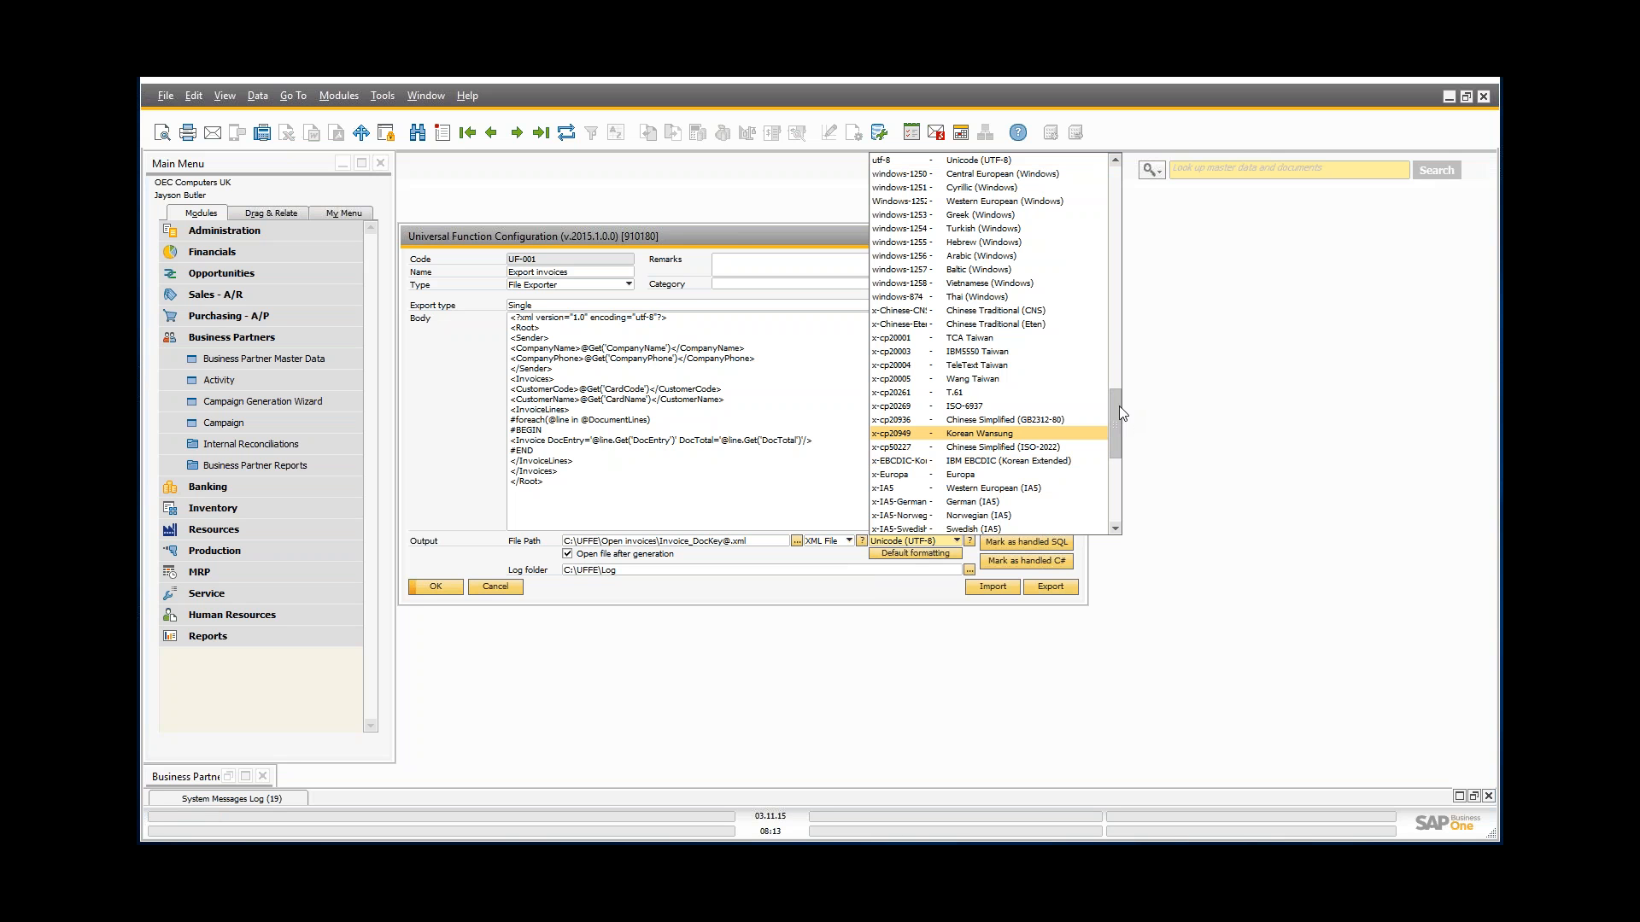
mouse_move(1119, 407)
left_mouse_down()
mouse_move(1128, 273)
mouse_move(1155, 188)
mouse_move(1124, 382)
left_mouse_up()
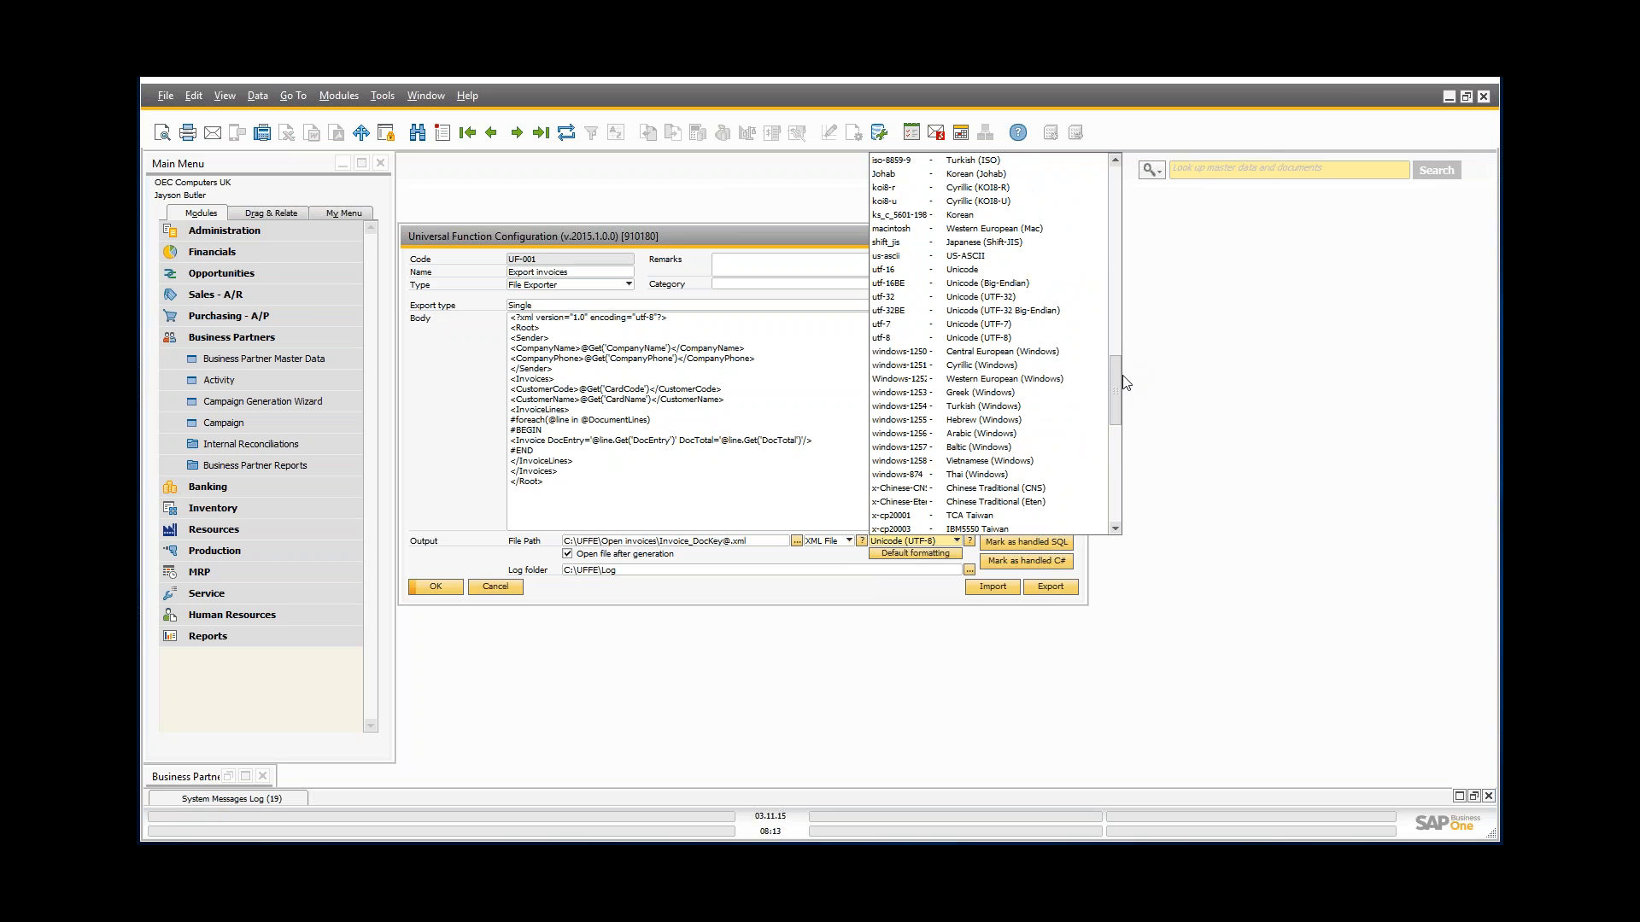
left_click(914, 589)
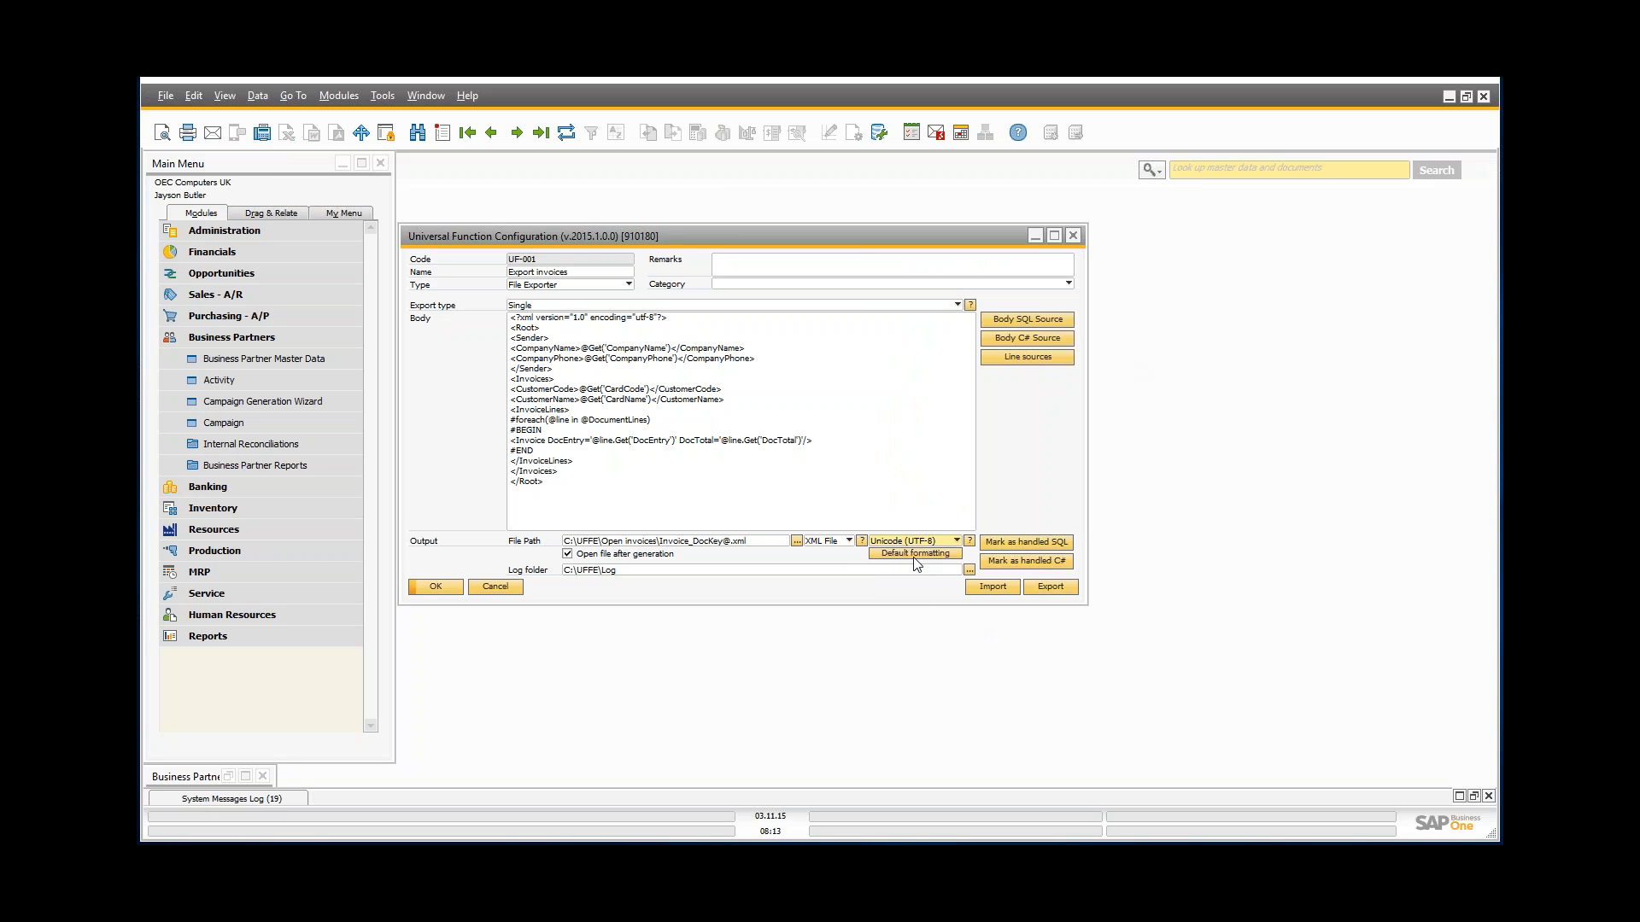
left_click(913, 556)
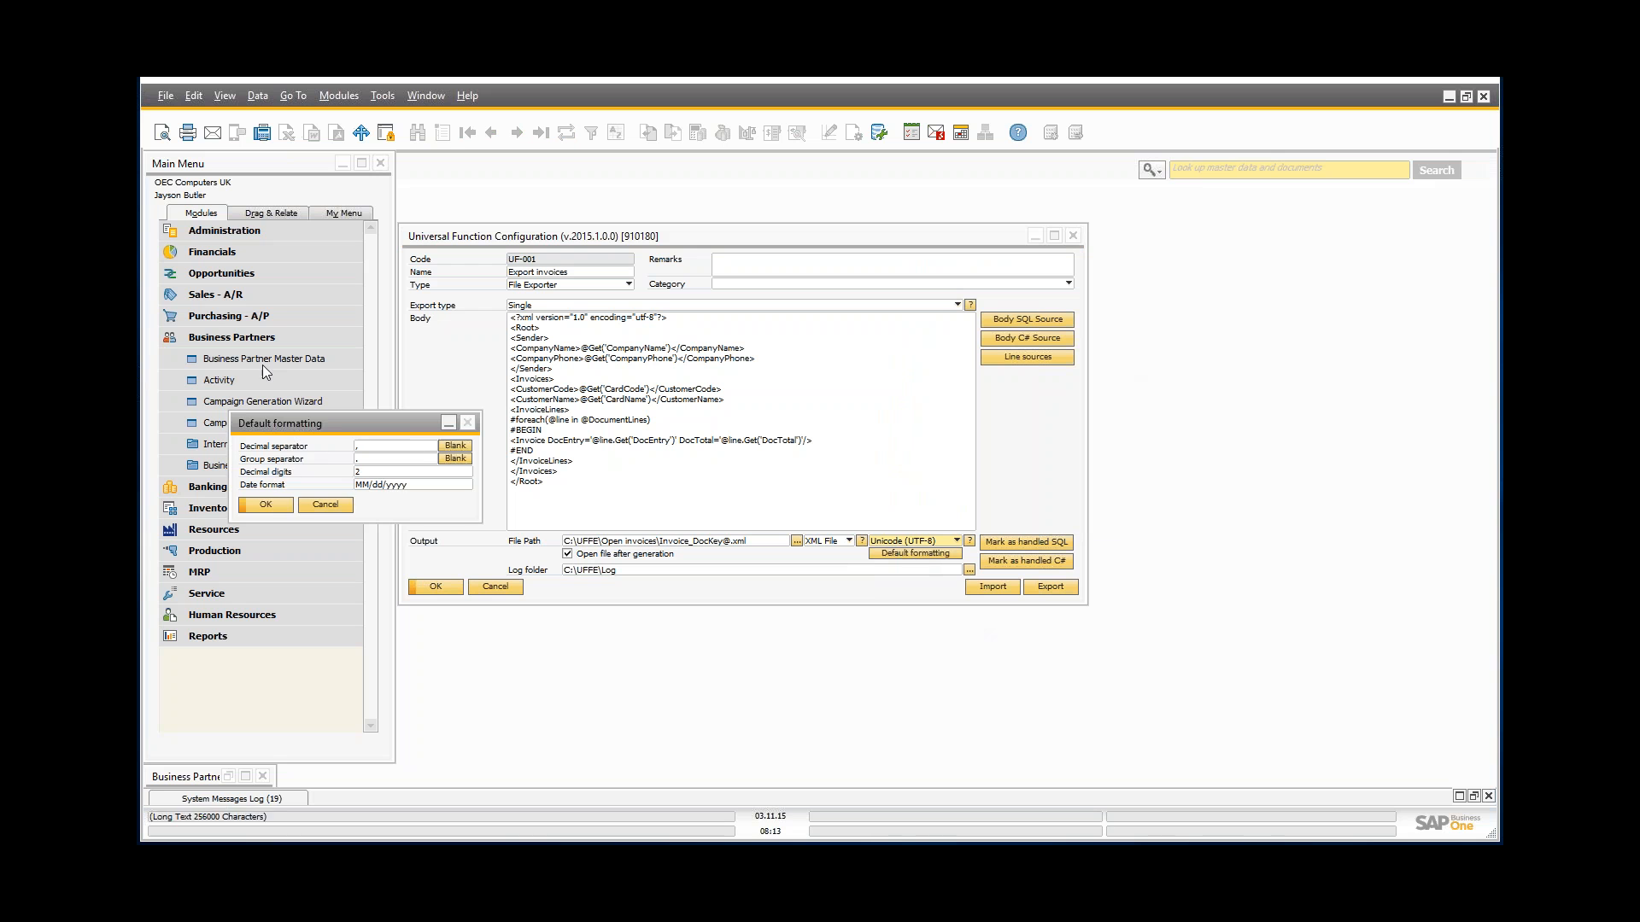
left_click_drag(324, 432, 707, 422)
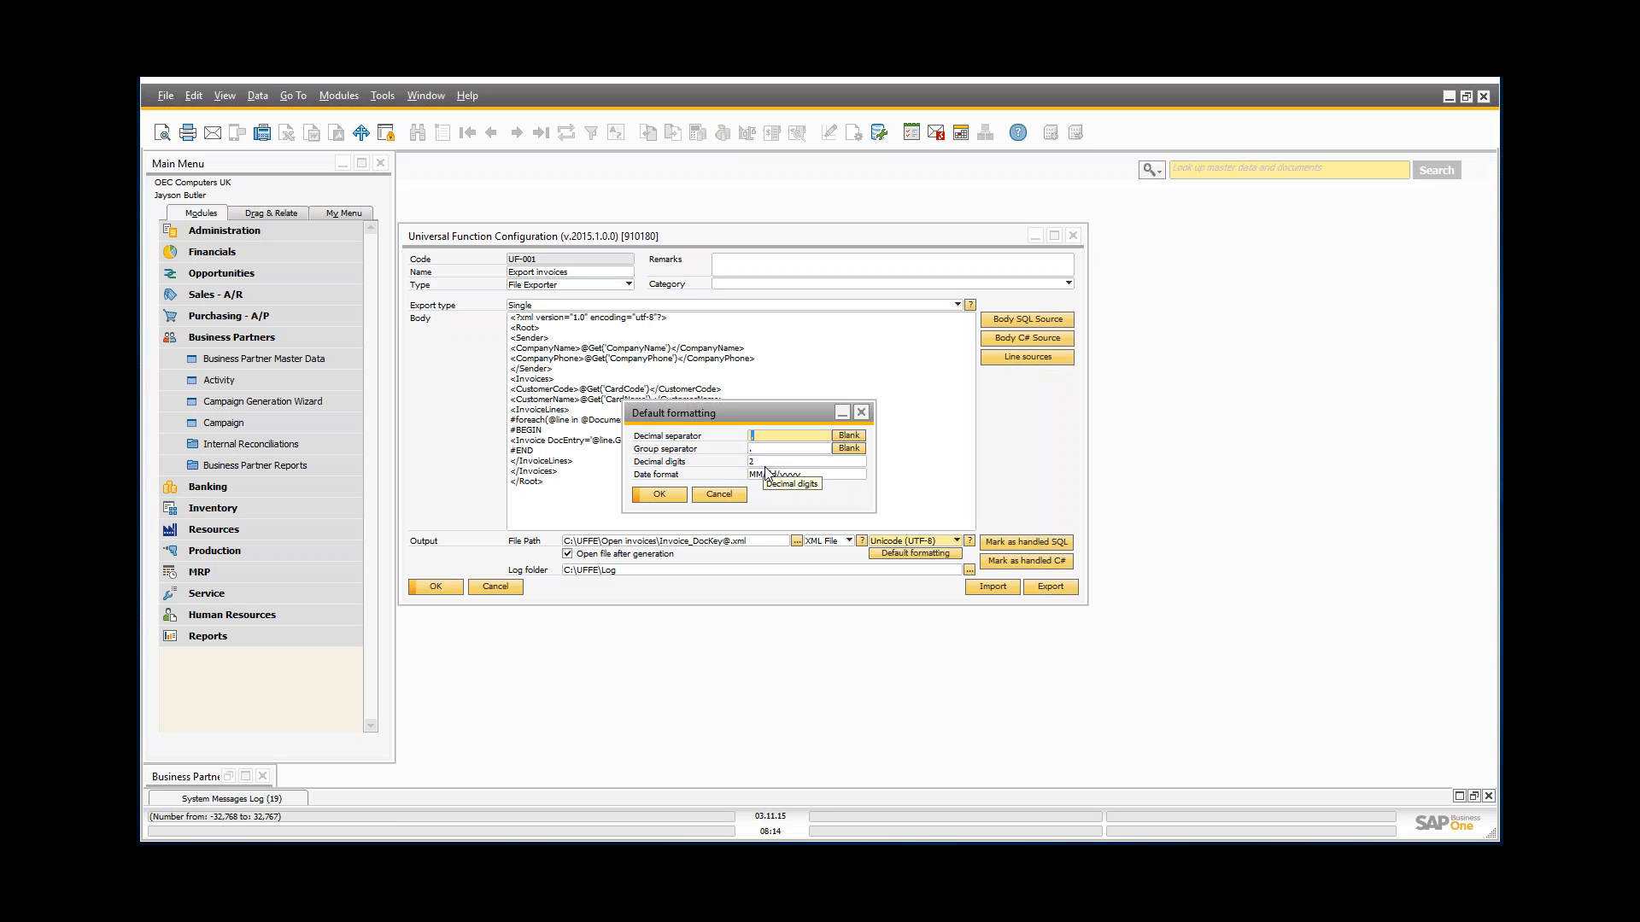
left_click(717, 496)
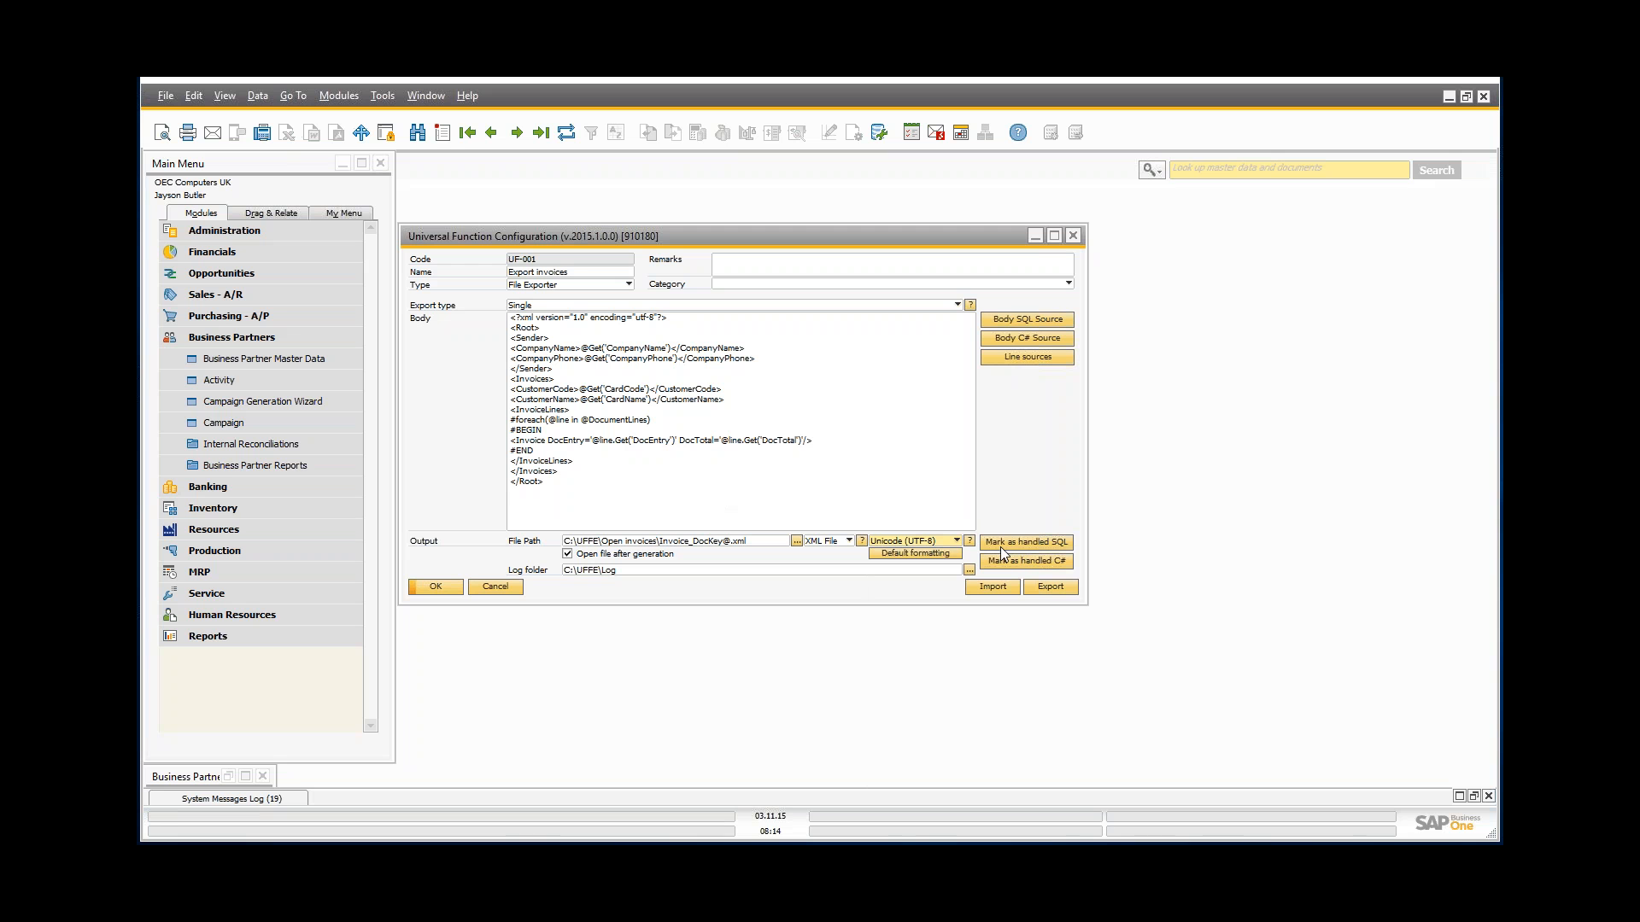
Step: Open the empty Mark as handled SQL source for UF-001 and move its window to the right
left_click(1042, 544)
left_click_drag(464, 357, 828, 369)
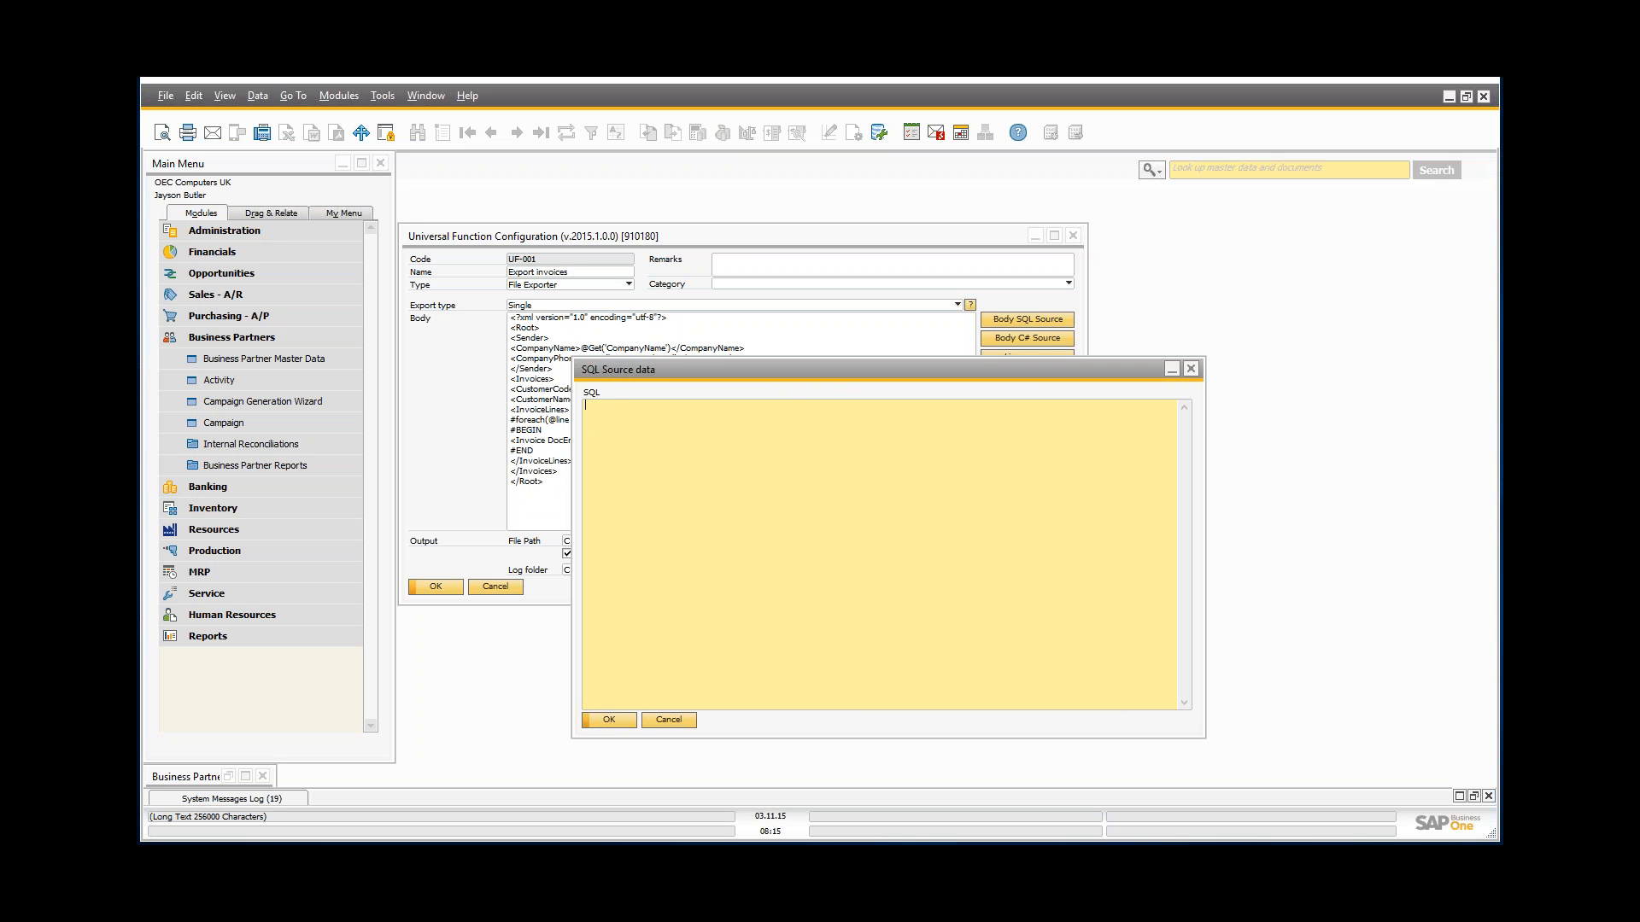
Step: Cancel the empty SQL Source data window, returning to the UF-001 Export invoices configuration
left_click(669, 720)
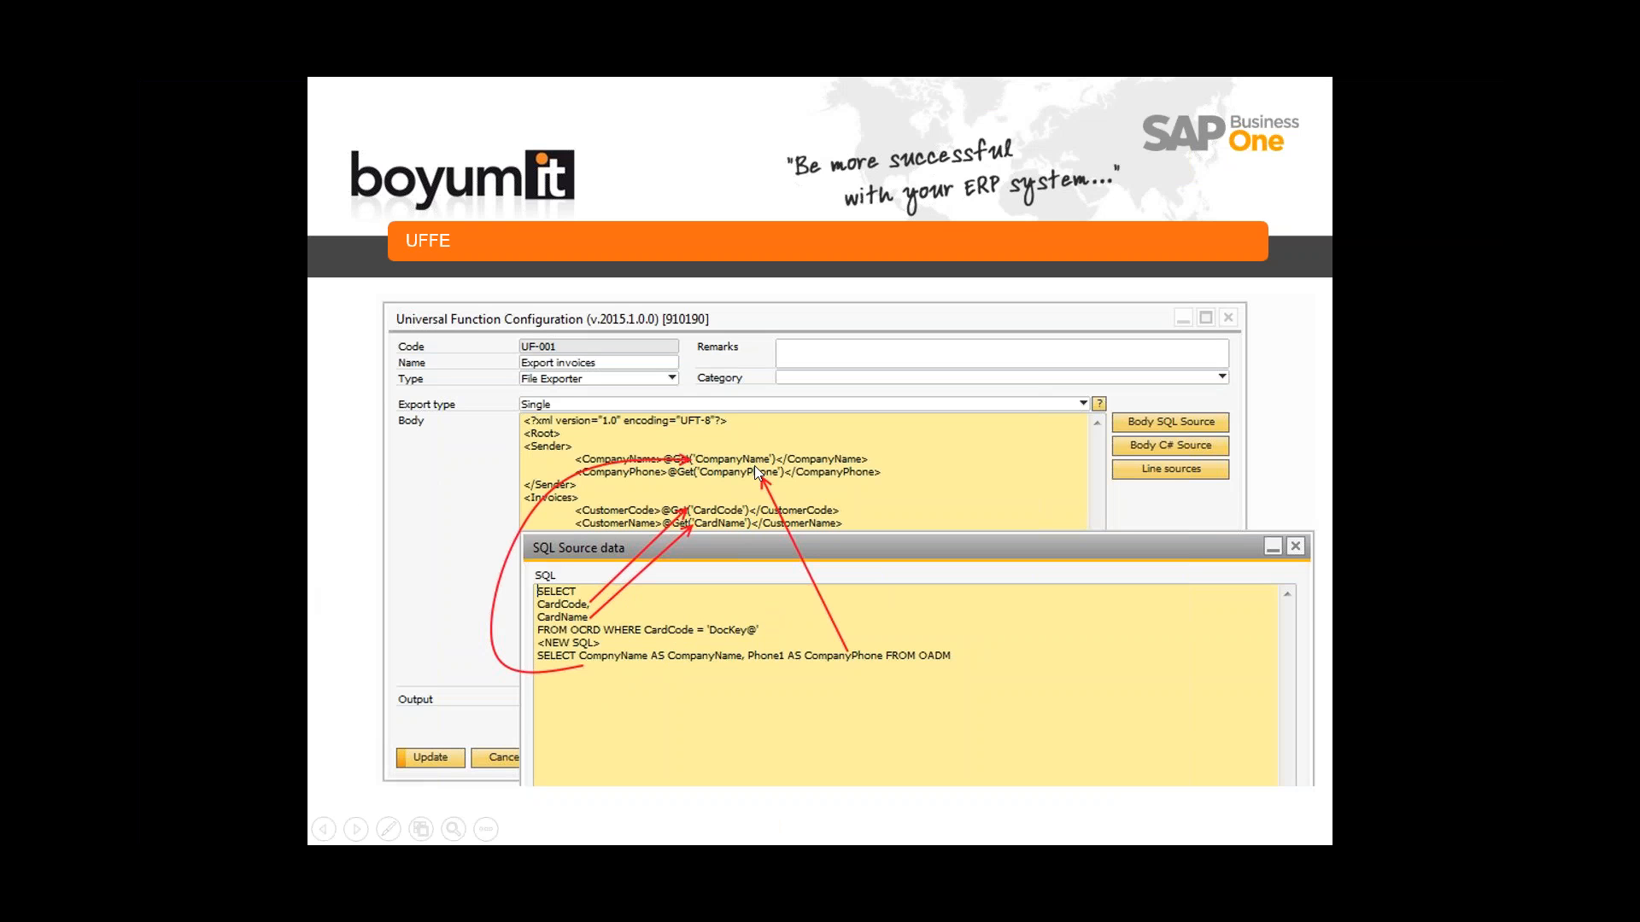
Step: Advance three slides, past Line sources and Mark as handled, to the UFFE – Keywords slide
key("Right")
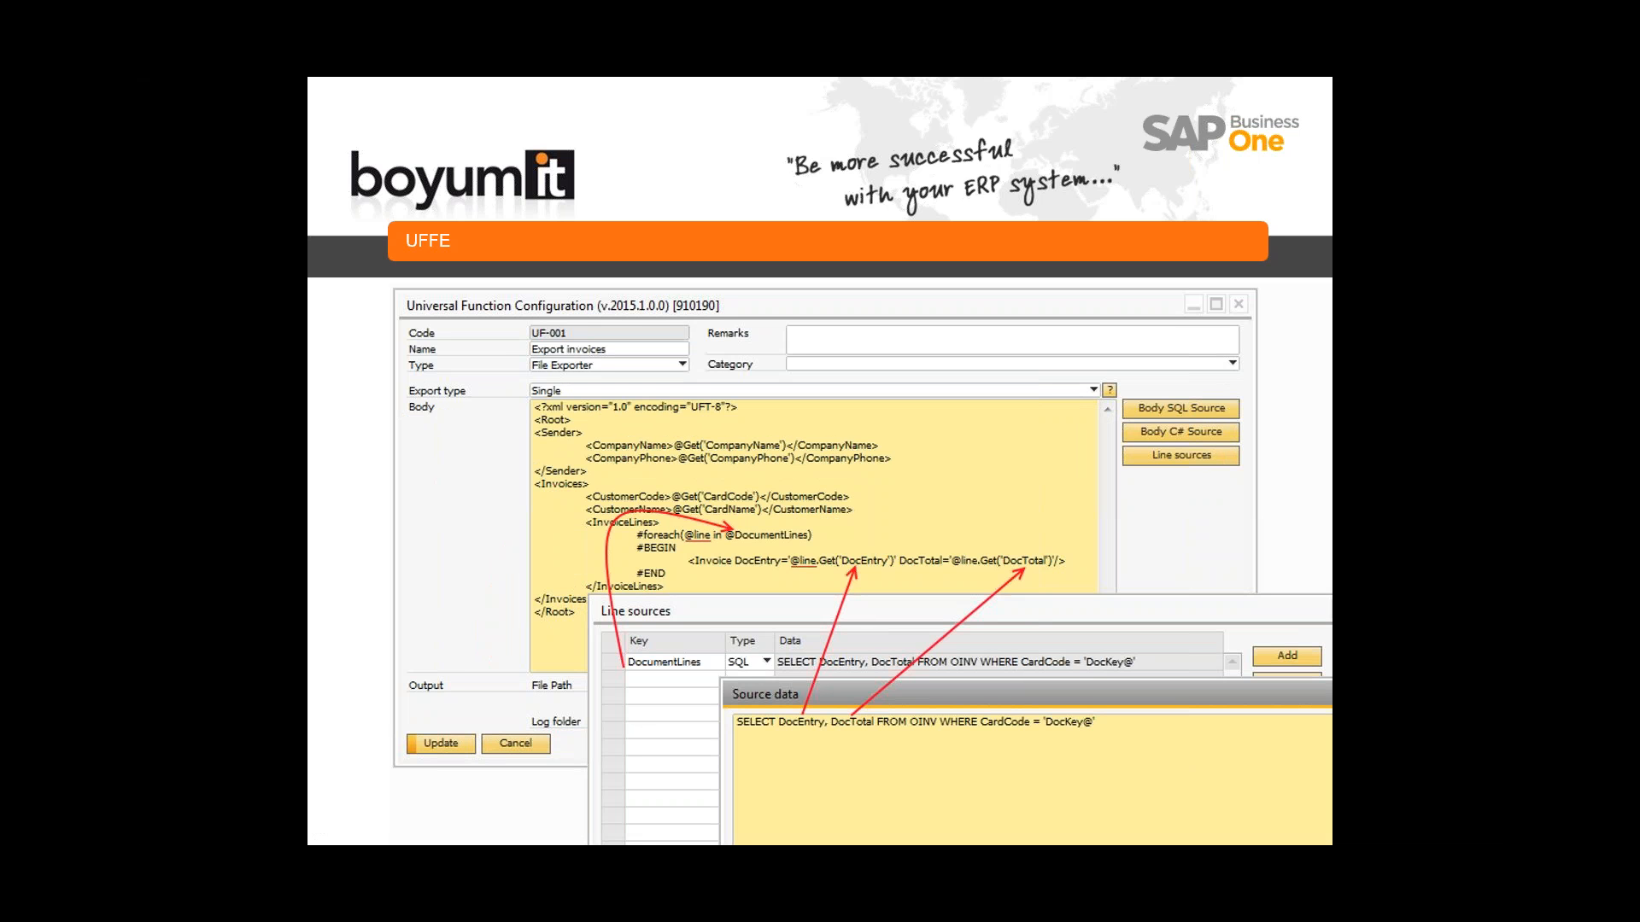
key("Right")
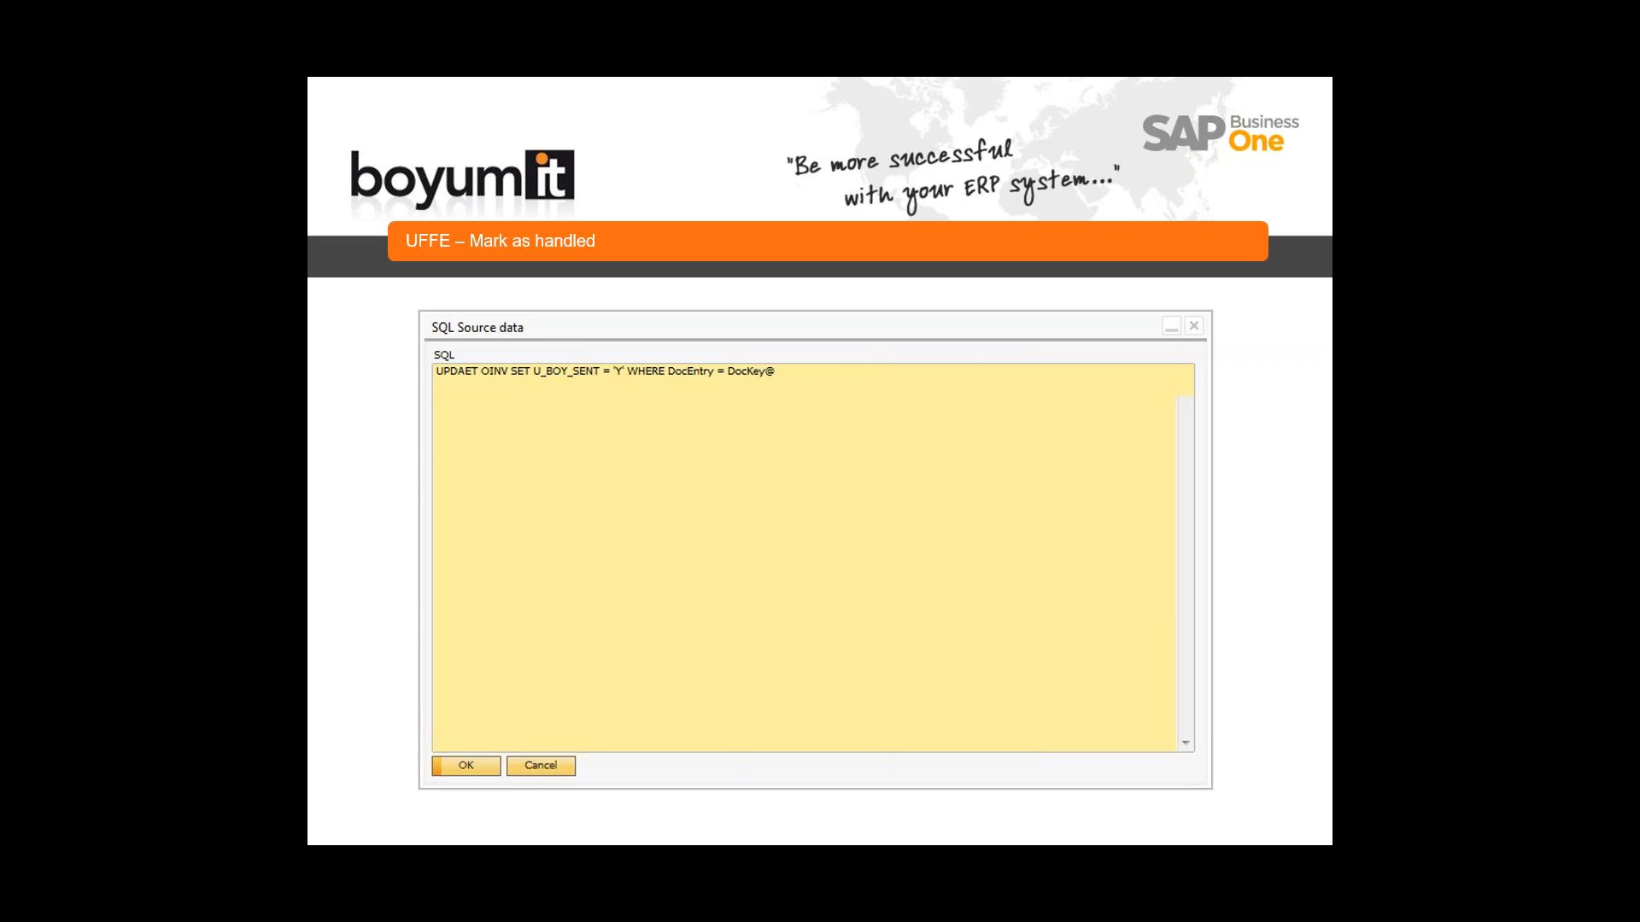
key("Right")
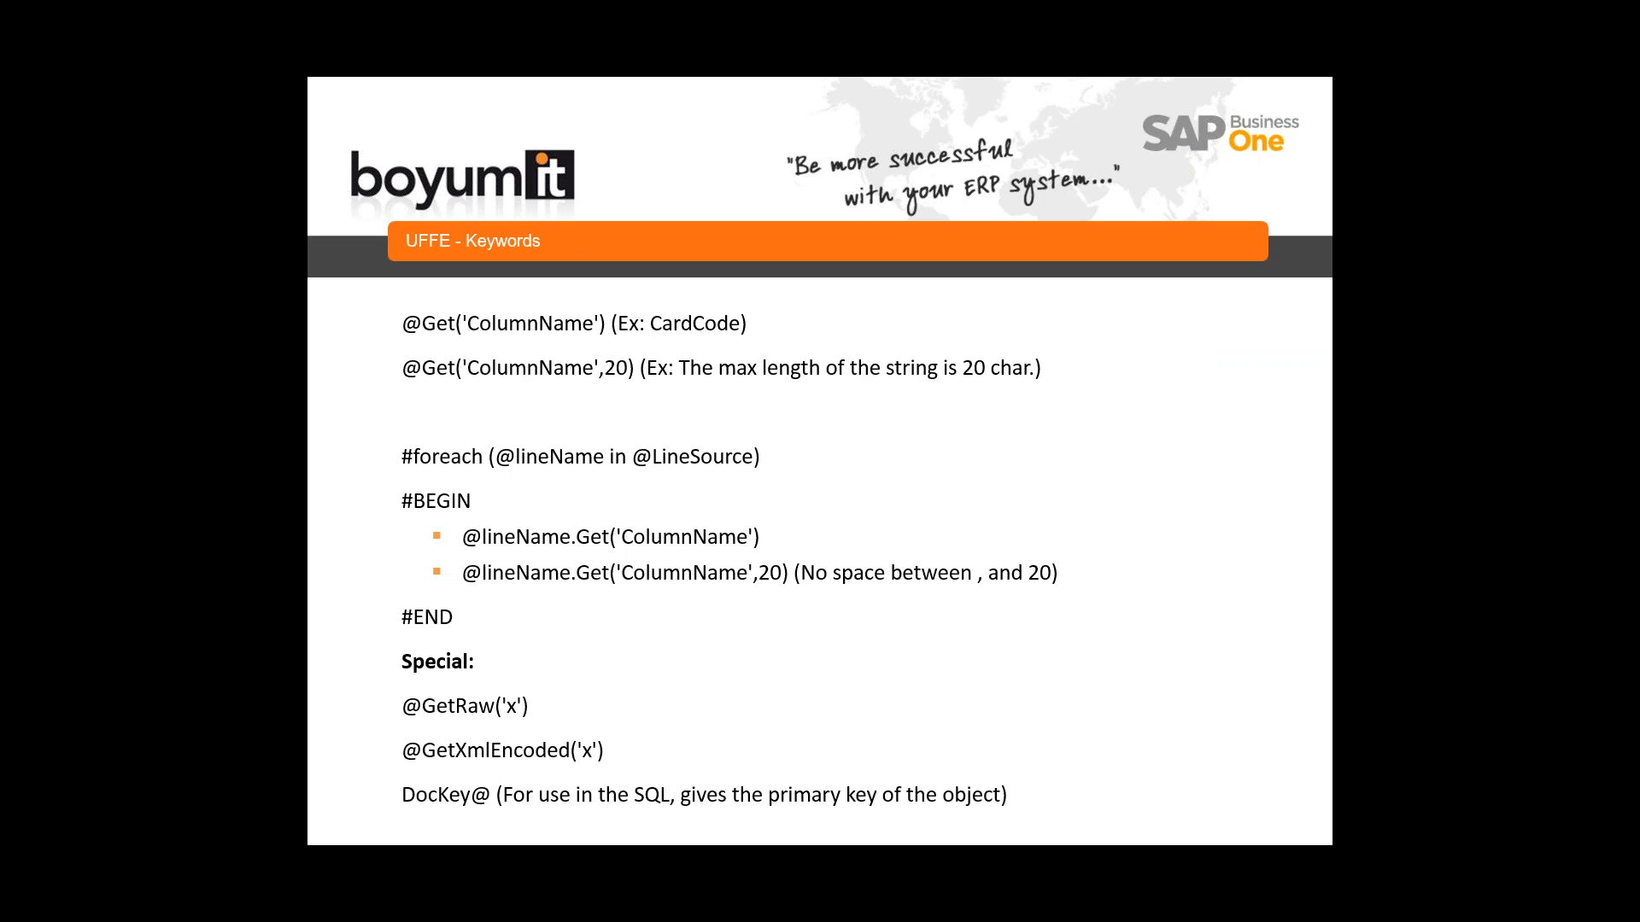
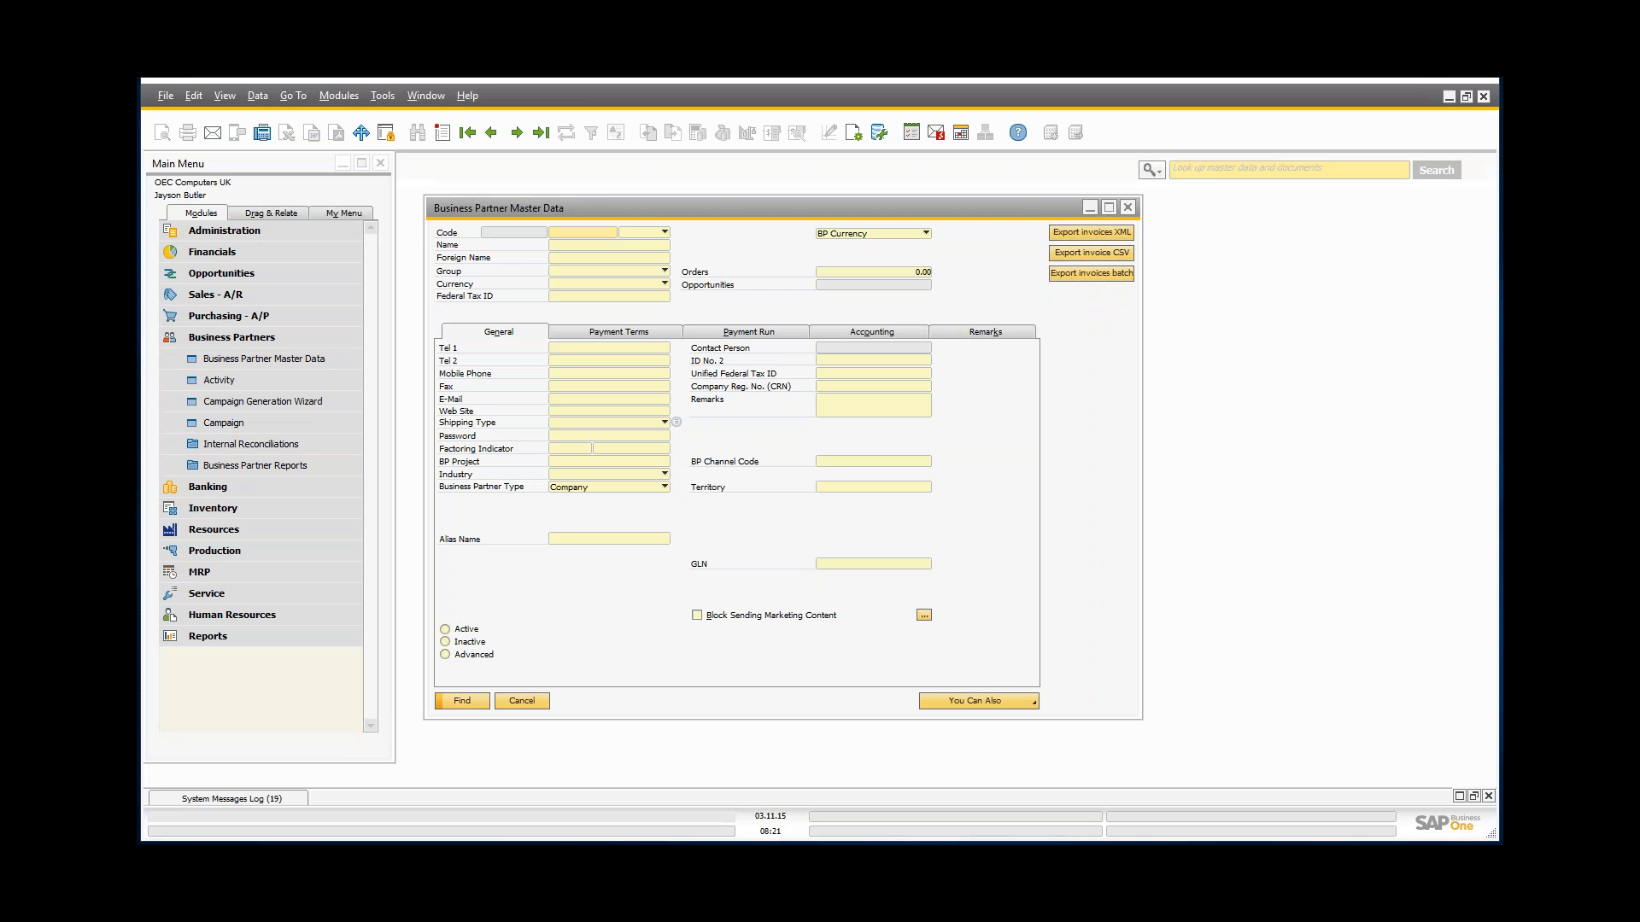
Step: Load the latest A/R invoice, no. 356 for Maxi-Teq, and bring up its form's extra options
left_click(319, 296)
left_click(287, 466)
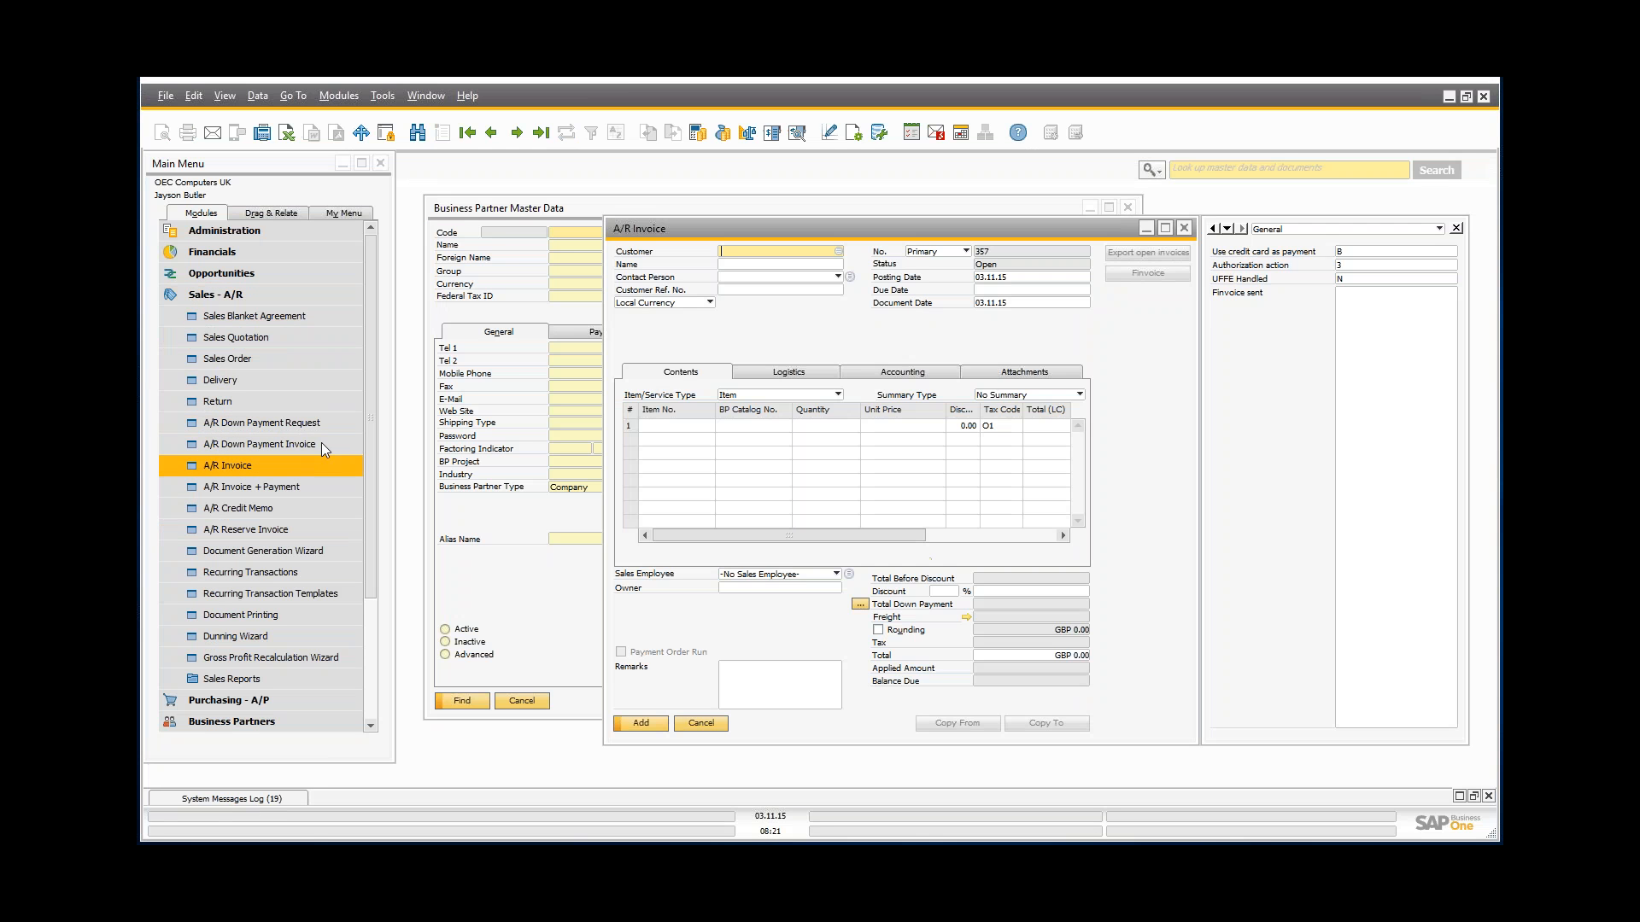
left_click(1128, 207)
left_click_drag(1093, 228, 994, 212)
left_click(540, 133)
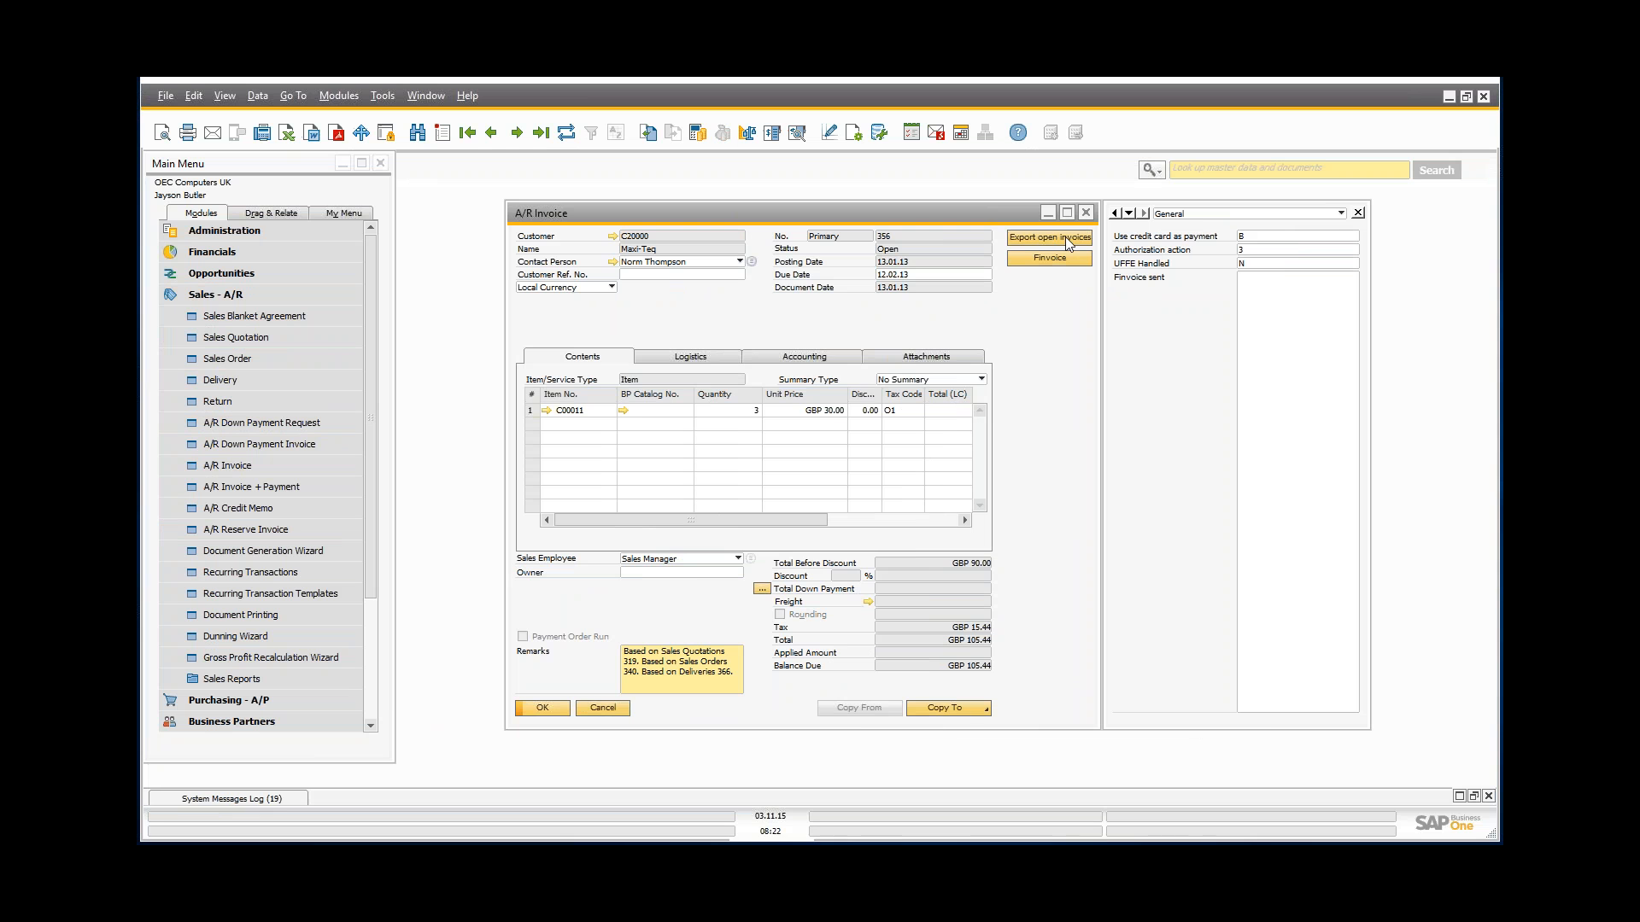
right_click(699, 299)
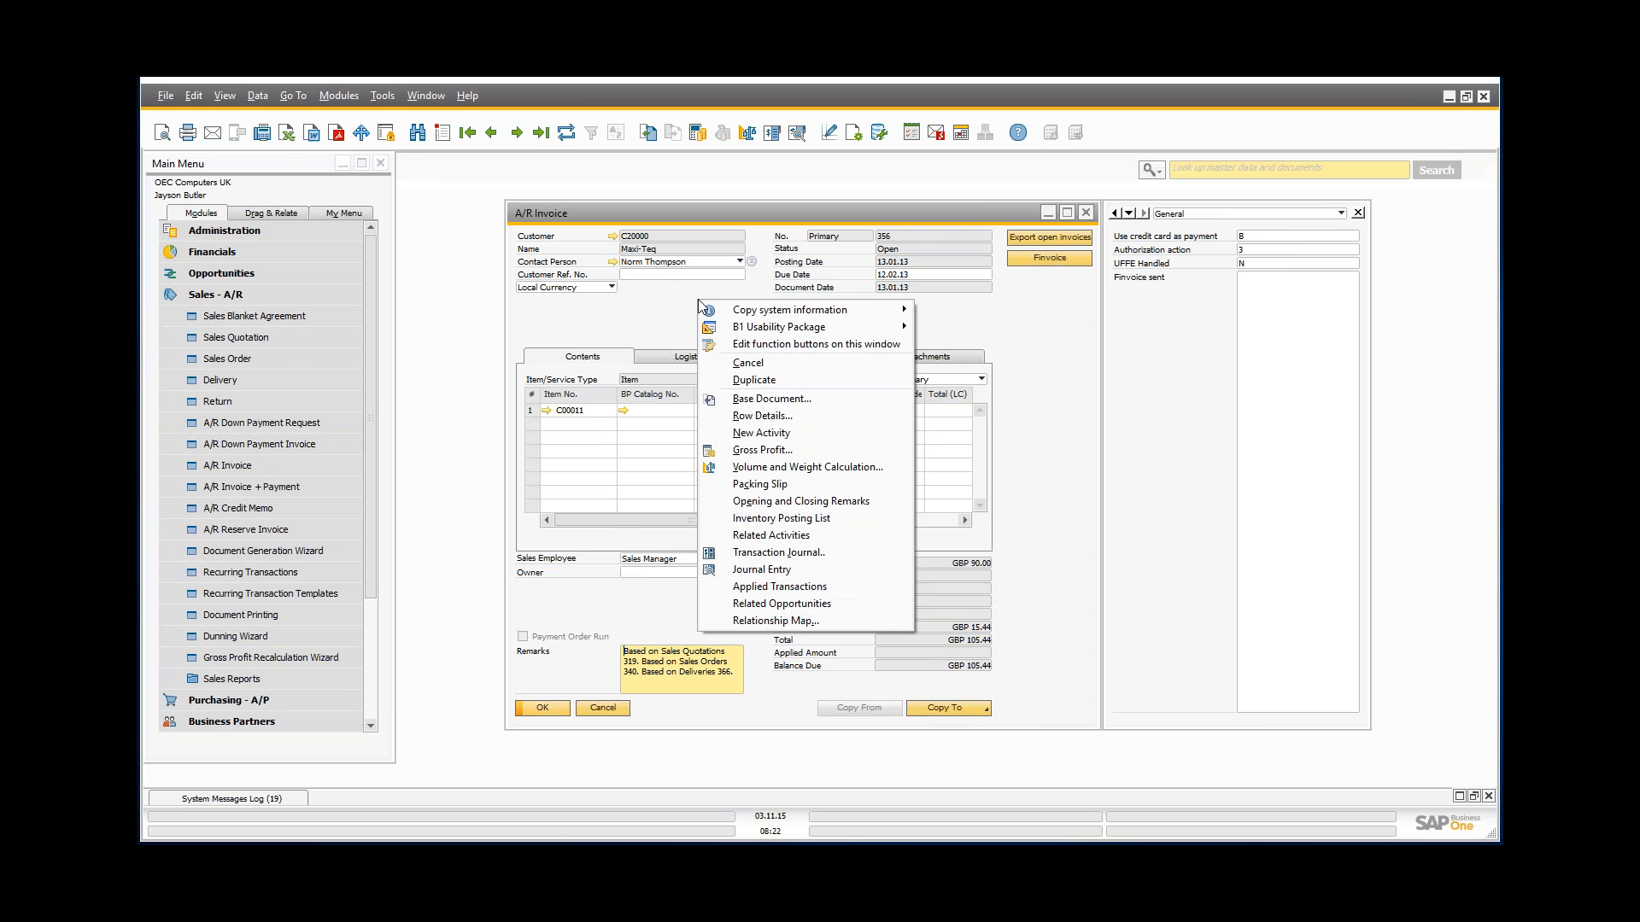
Step: Open the UF-003 invoice export function's configuration from the form's function button setup
left_click(751, 347)
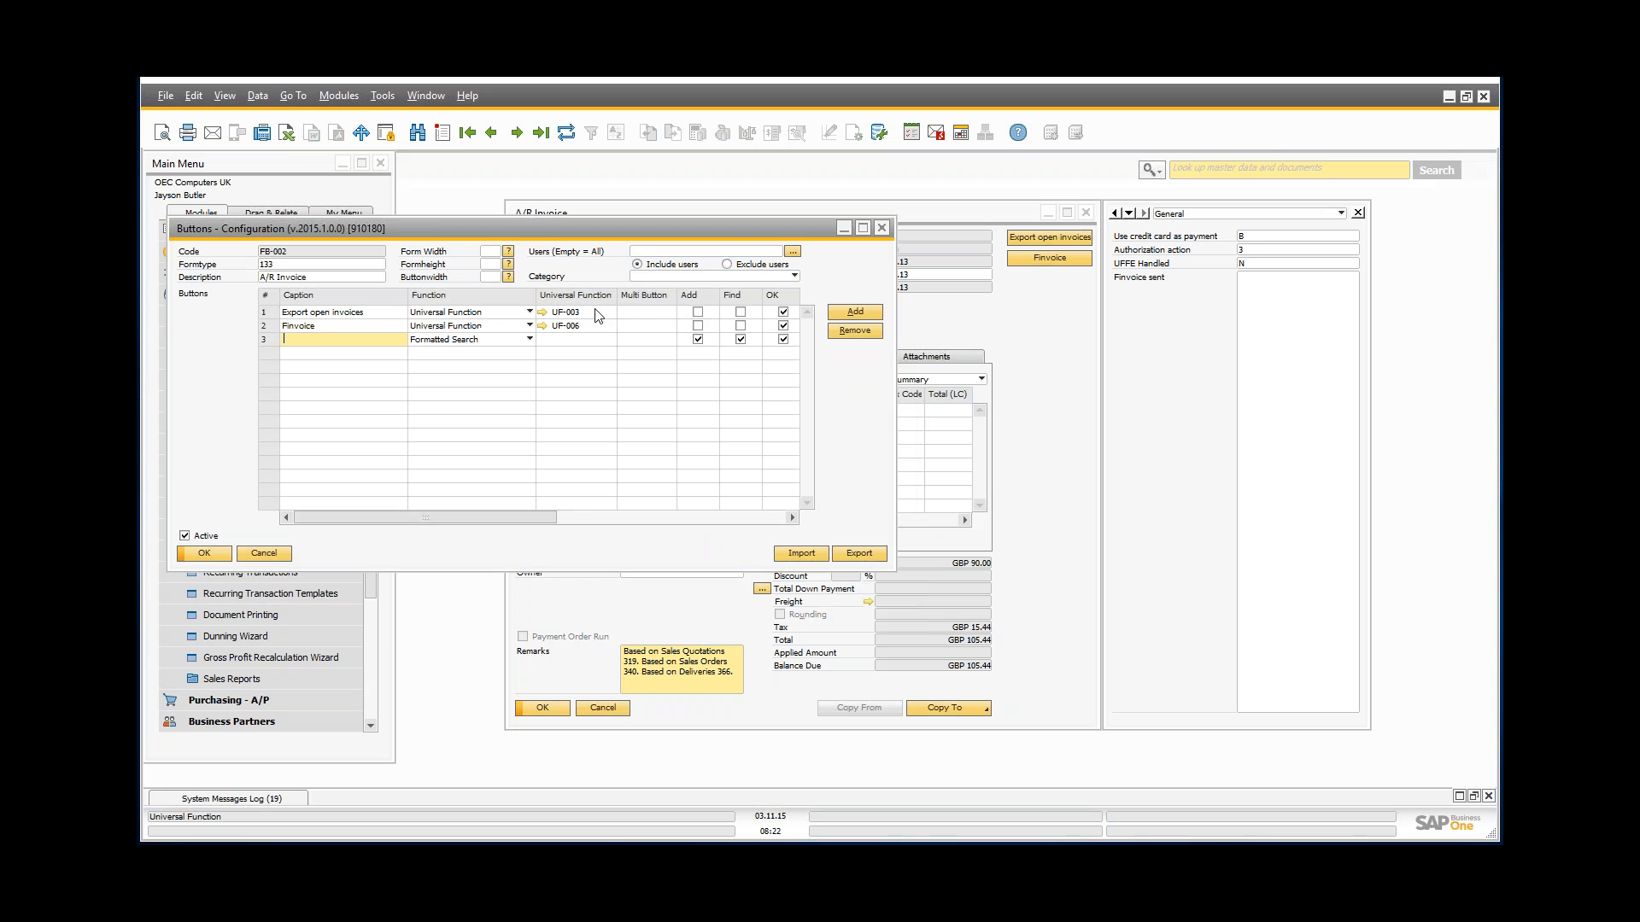
left_click(542, 314)
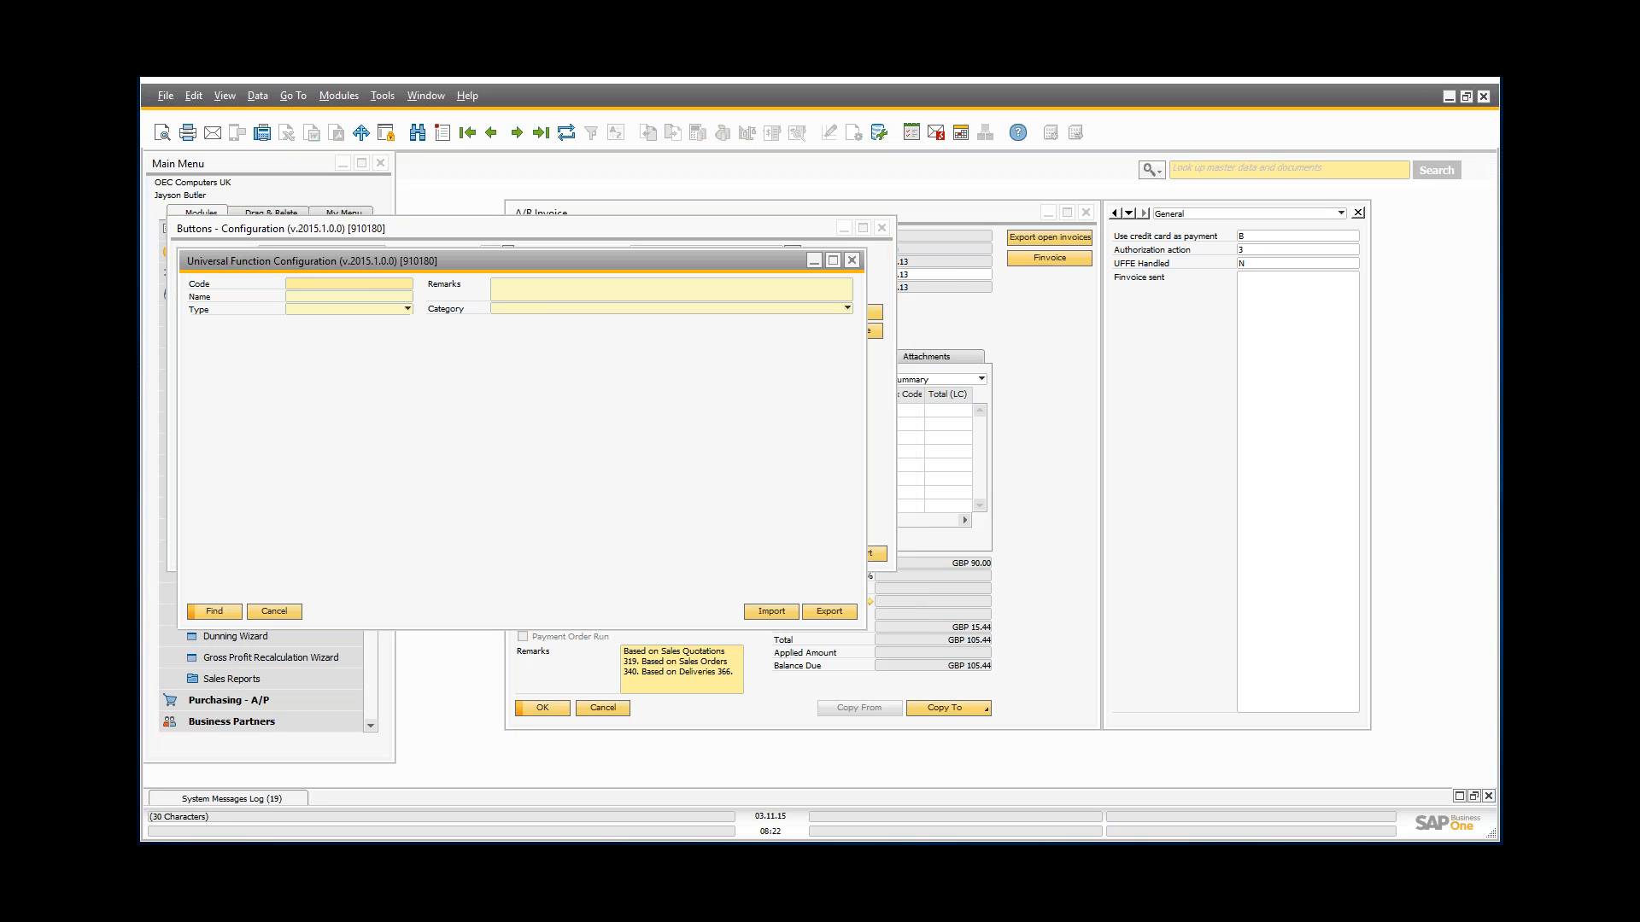
left_click(887, 229)
left_click_drag(367, 259, 568, 233)
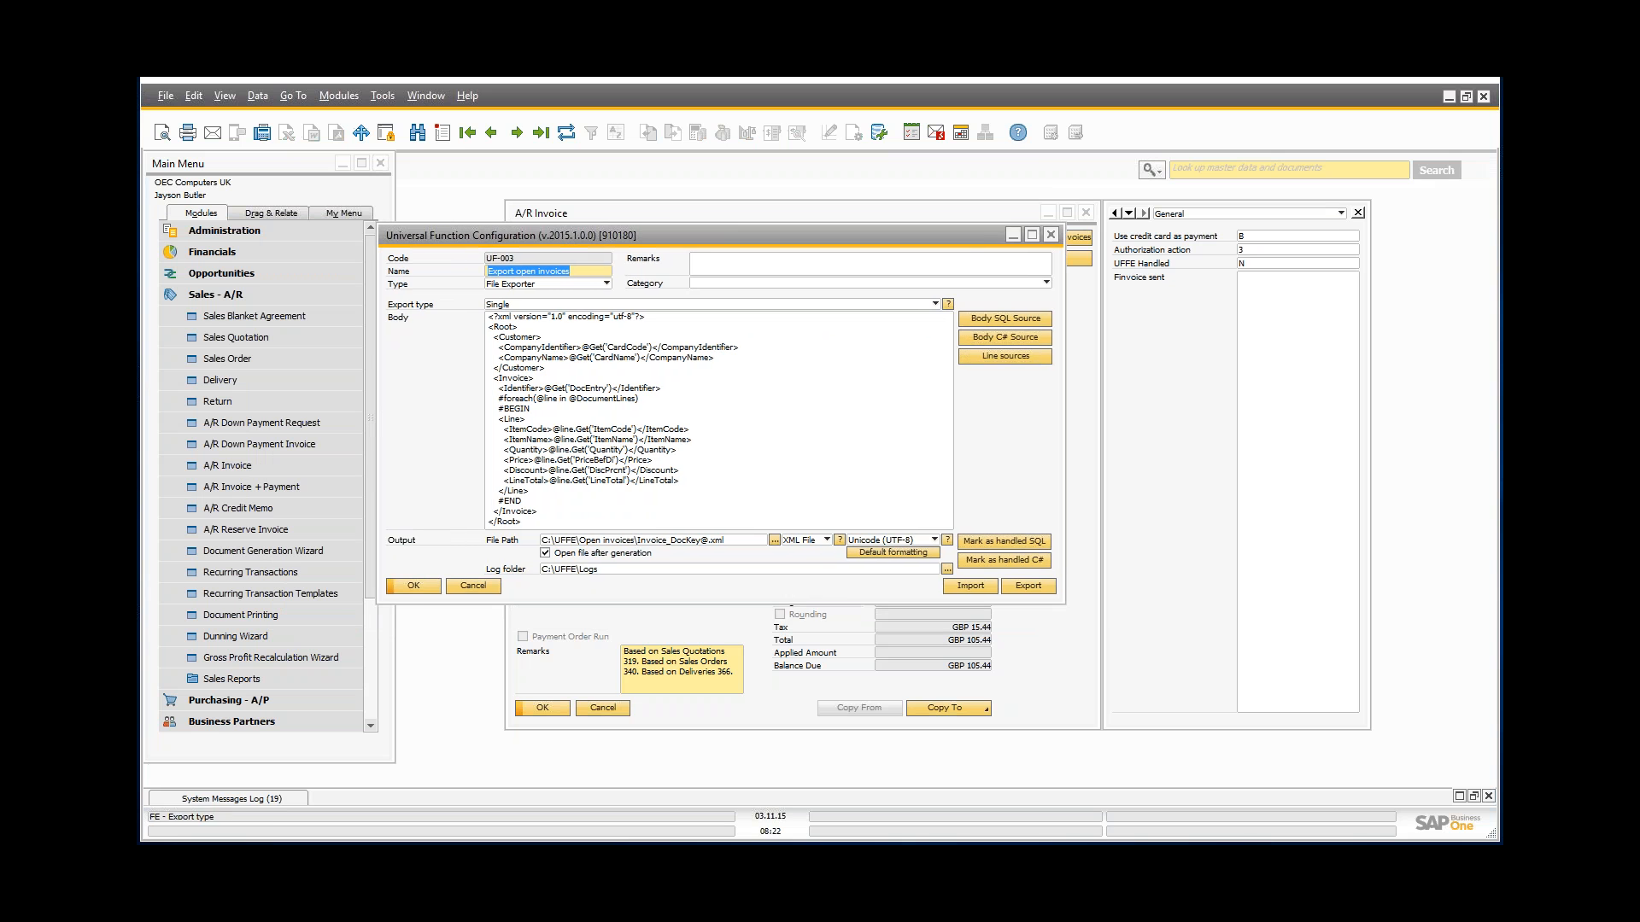
Step: Review the XML body with its CompanyIdentifier and CompanyName lines, then view the Body SQL Source
double_click(544, 413)
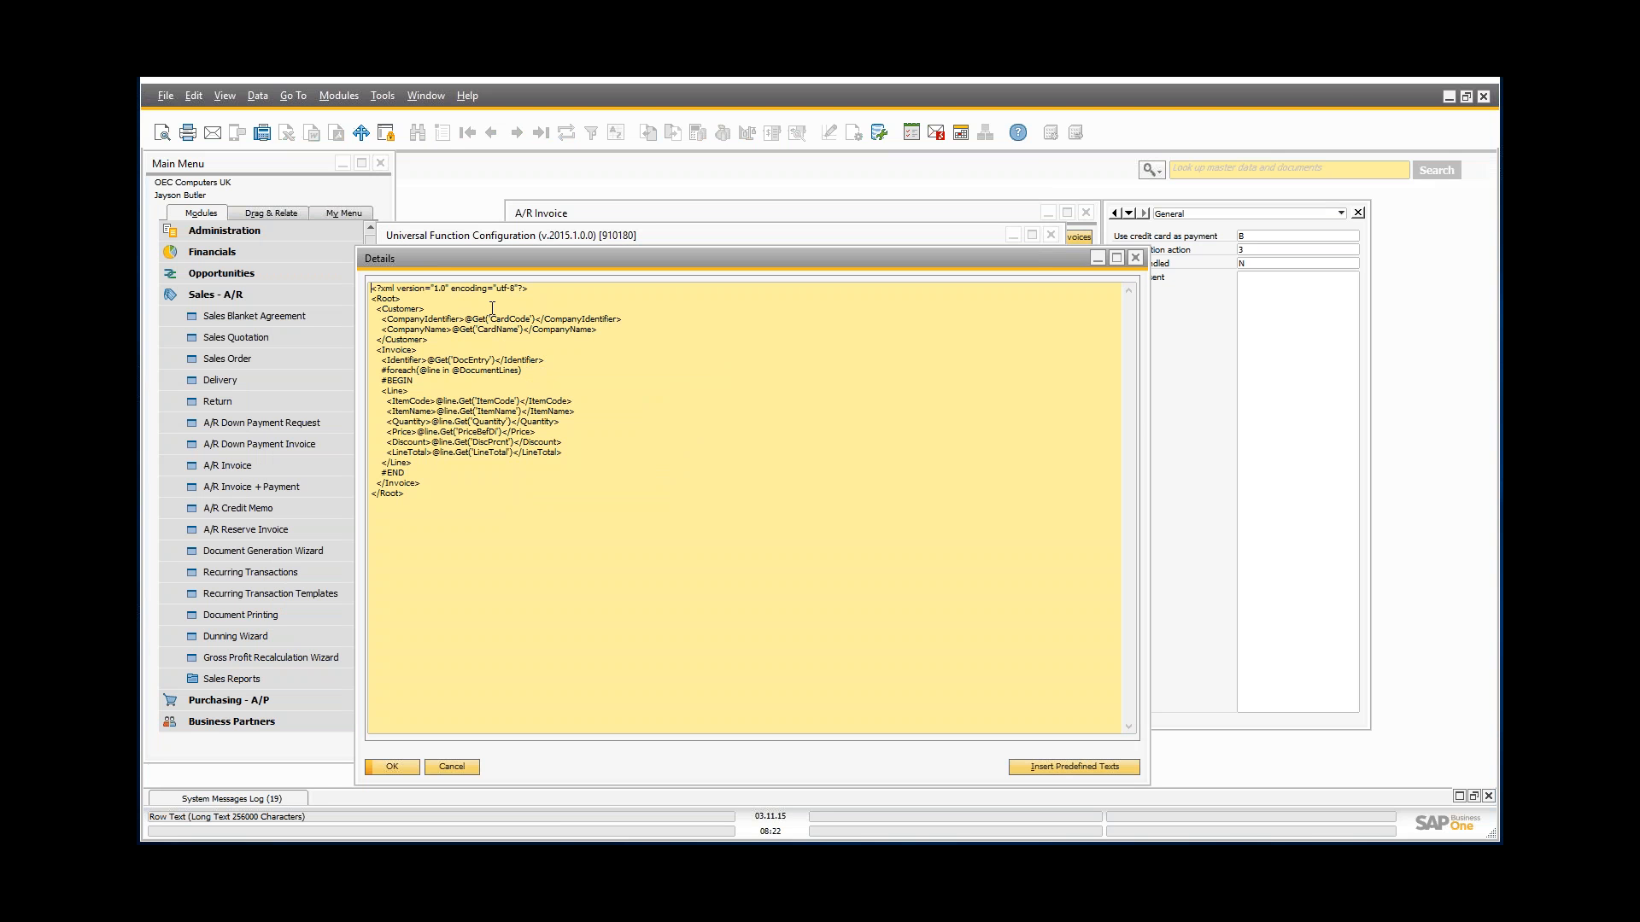
left_click_drag(381, 318, 424, 331)
left_click(432, 349)
left_click(451, 766)
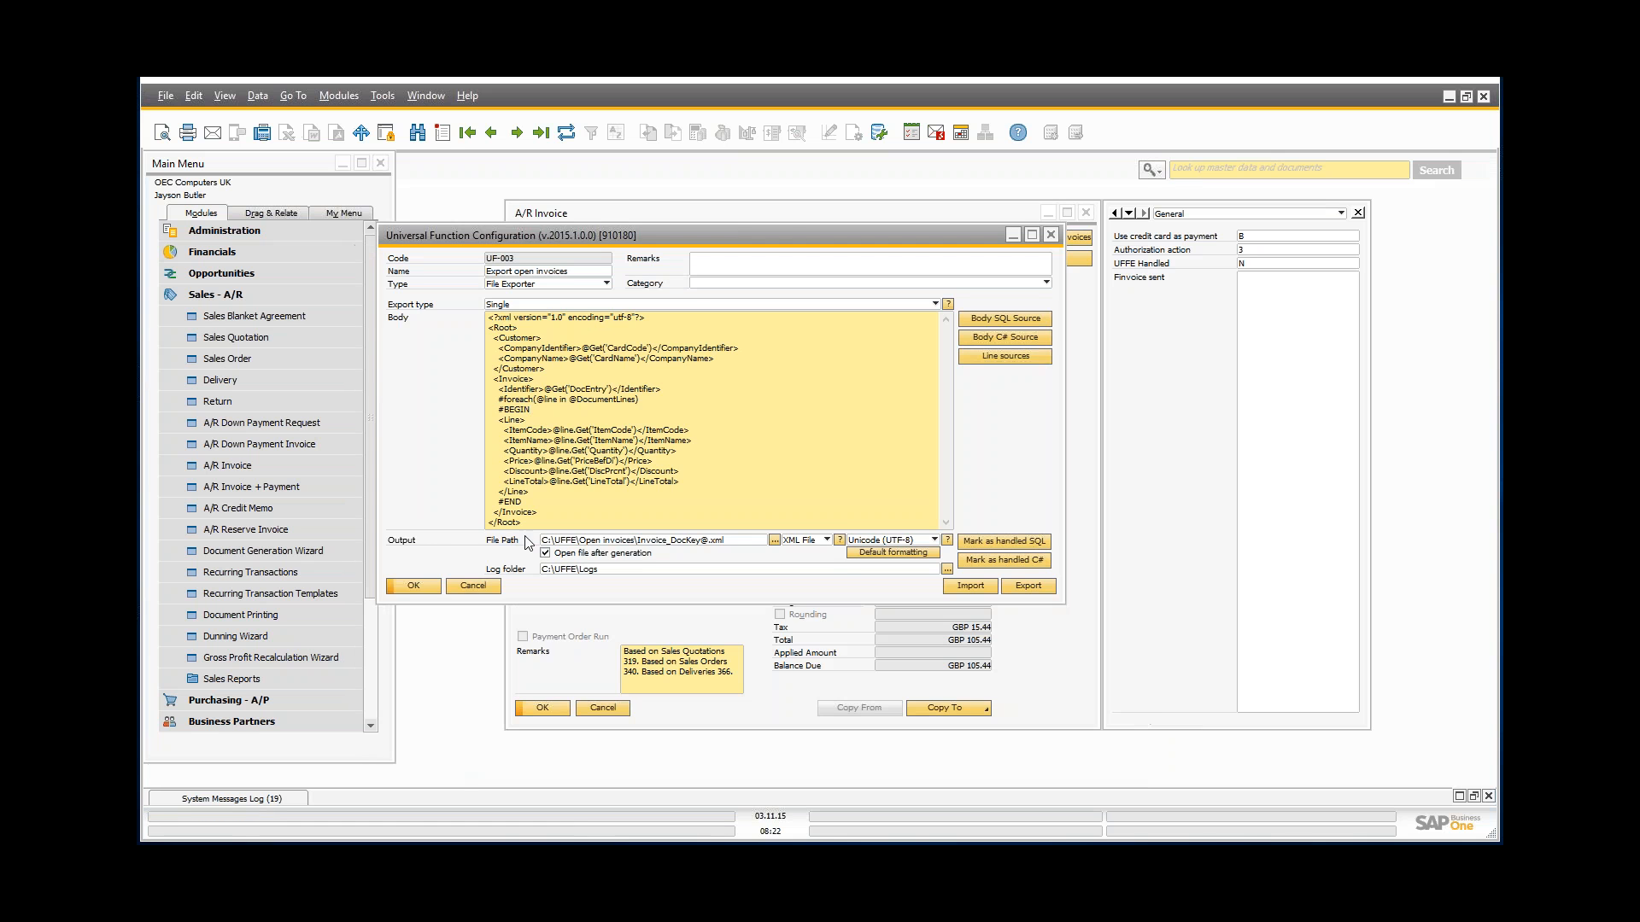
left_click(1026, 322)
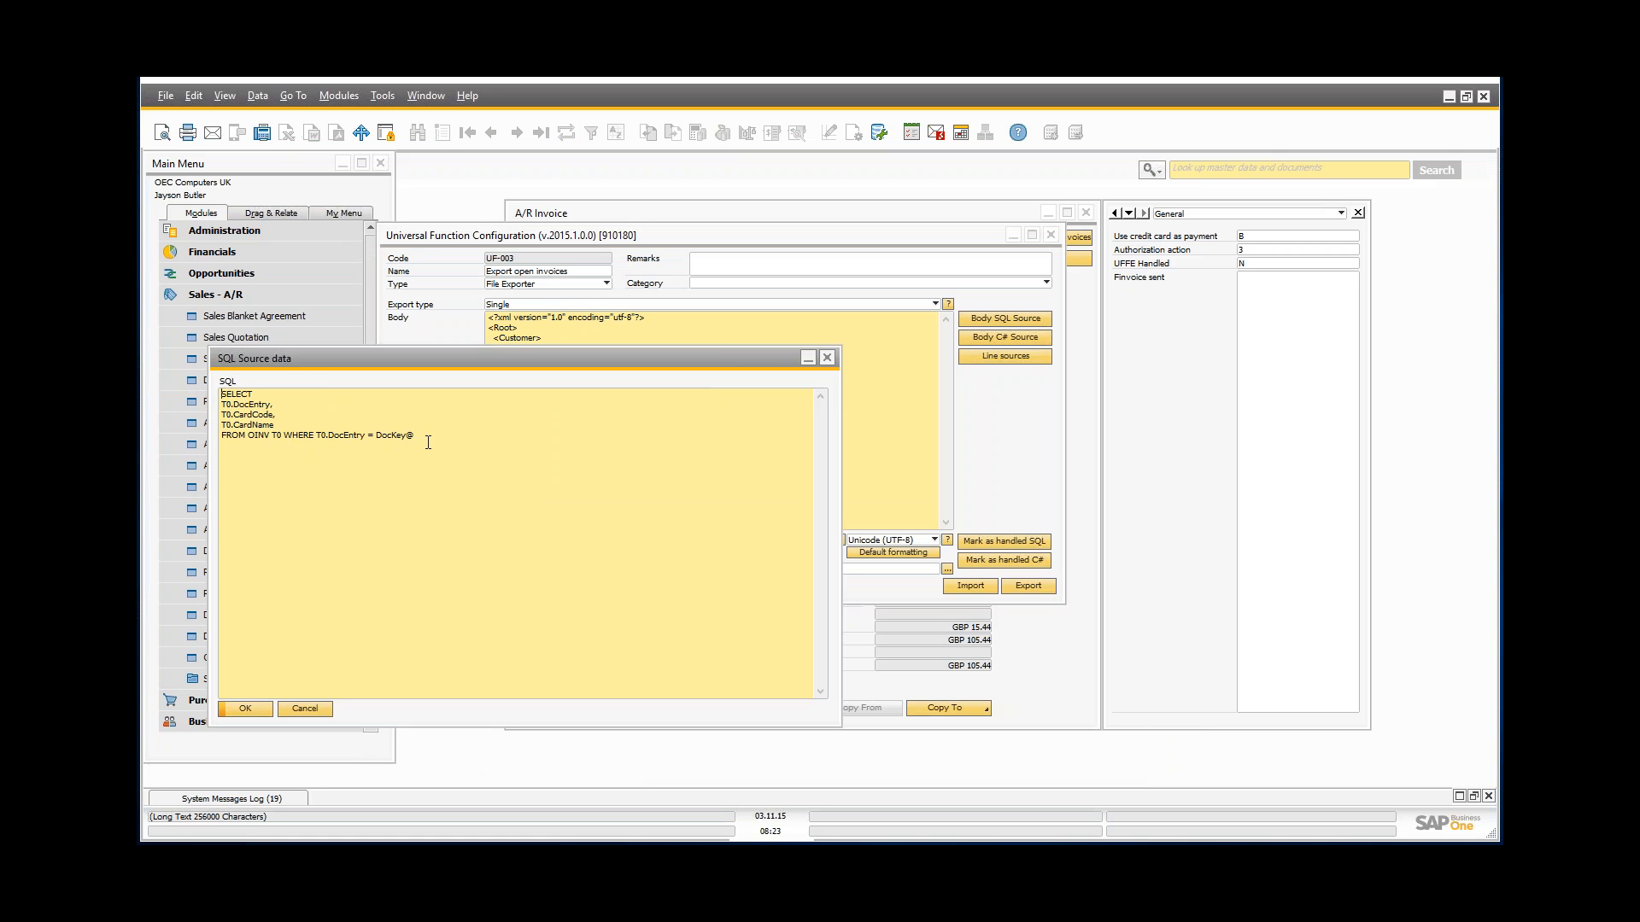
Step: Review the DocumentLines line-source query joining INV1 to OITM, then close the line source dialogs
left_click(304, 709)
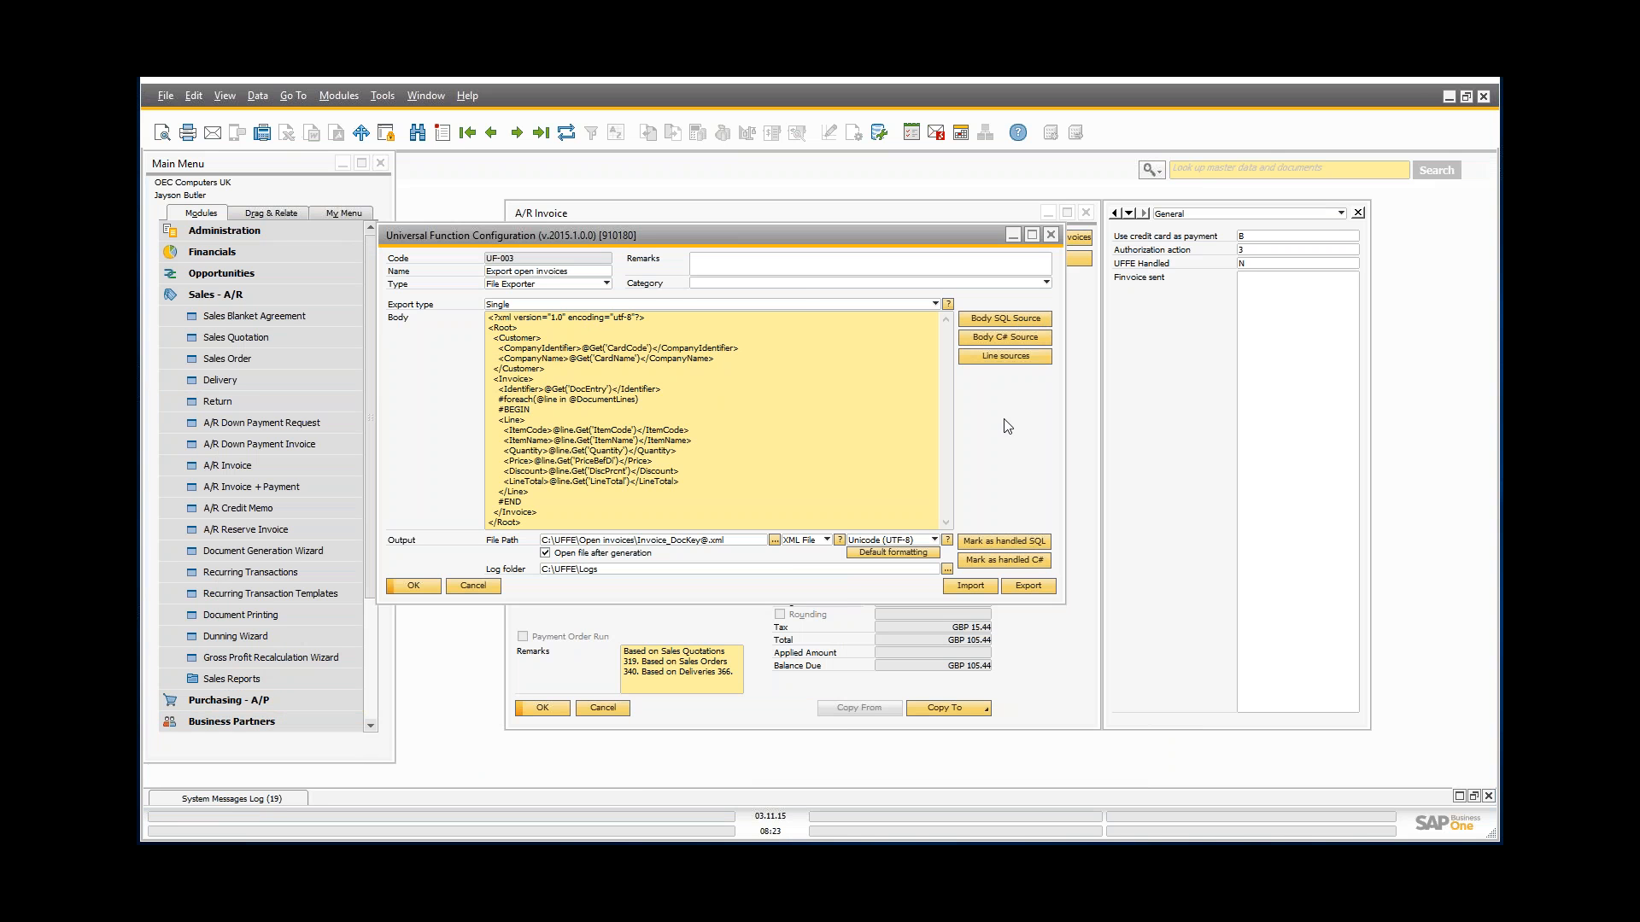
left_click(1023, 359)
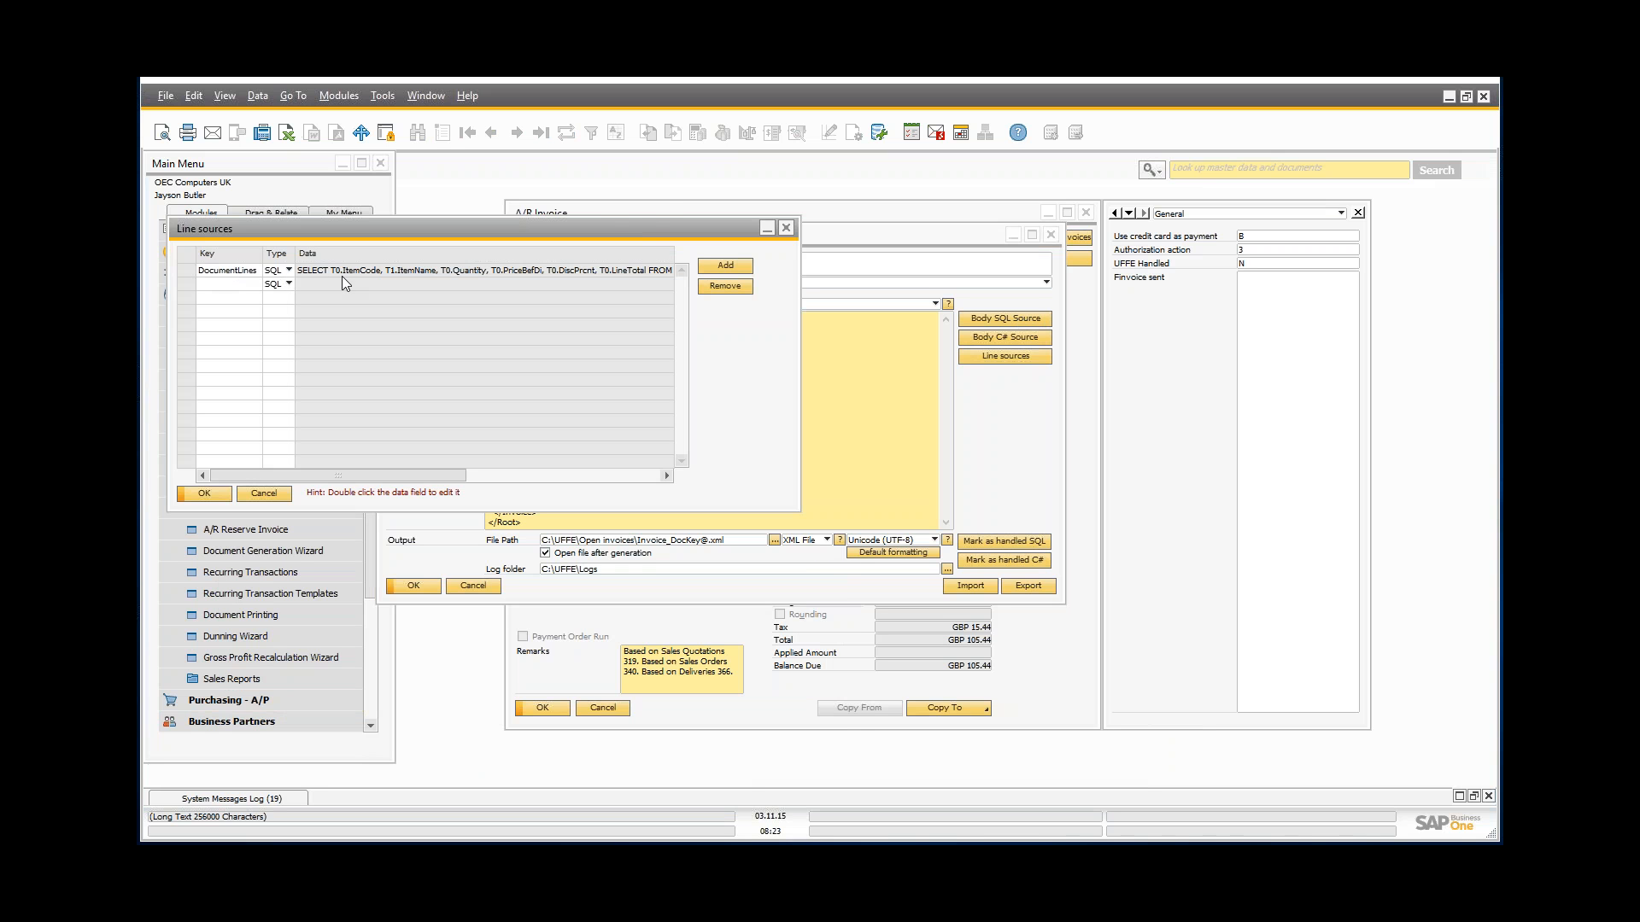
double_click(349, 271)
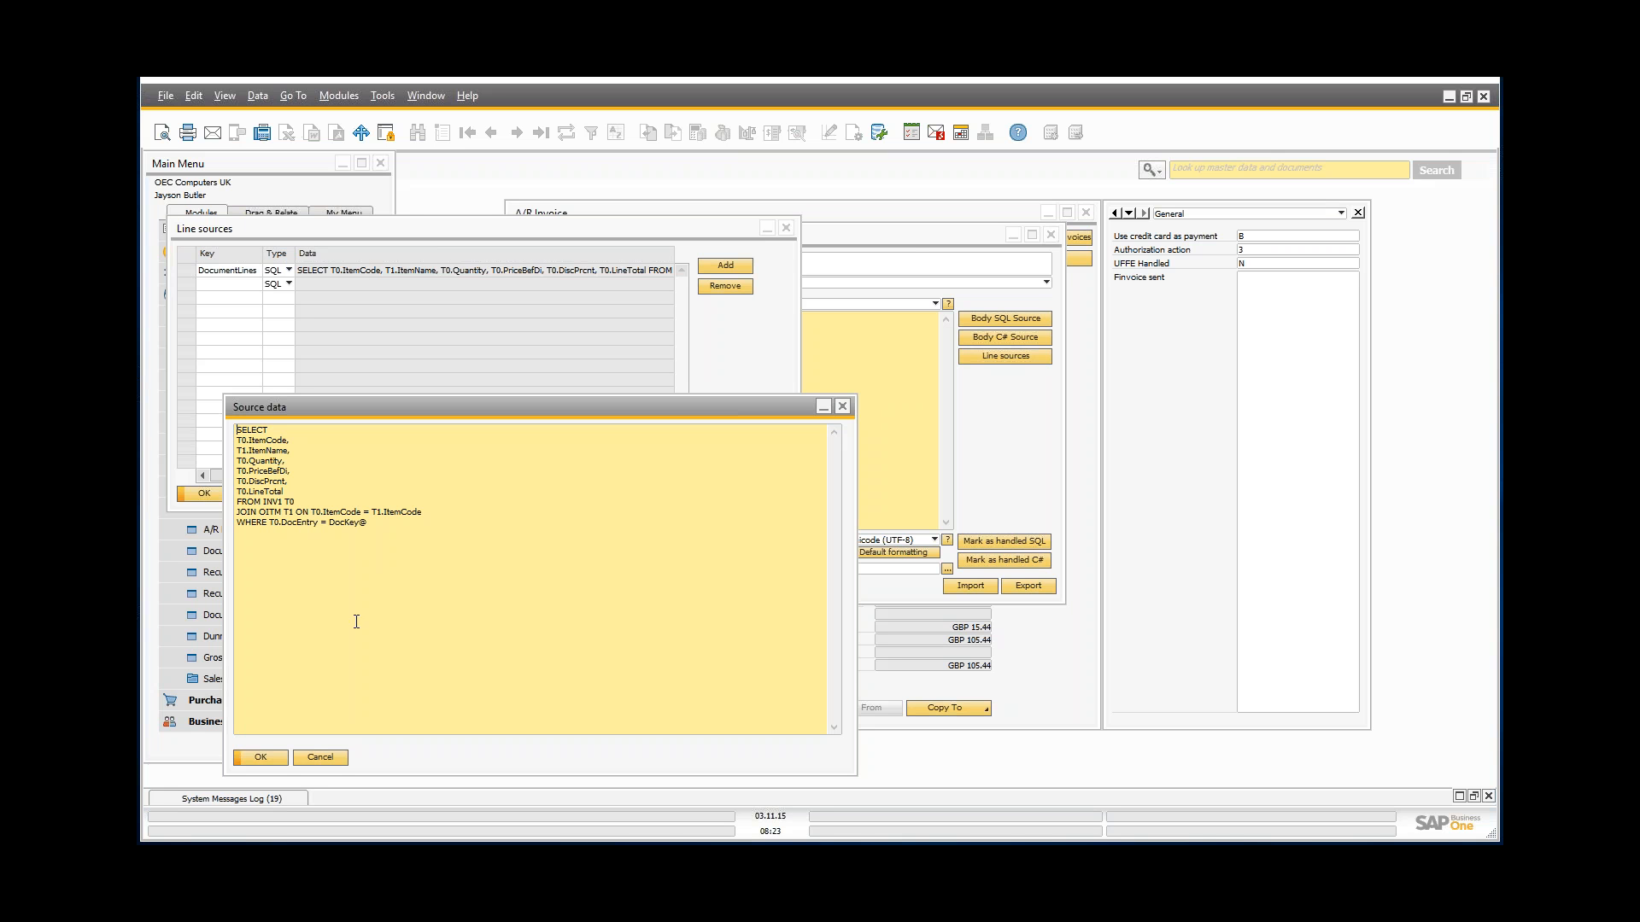
left_click(328, 757)
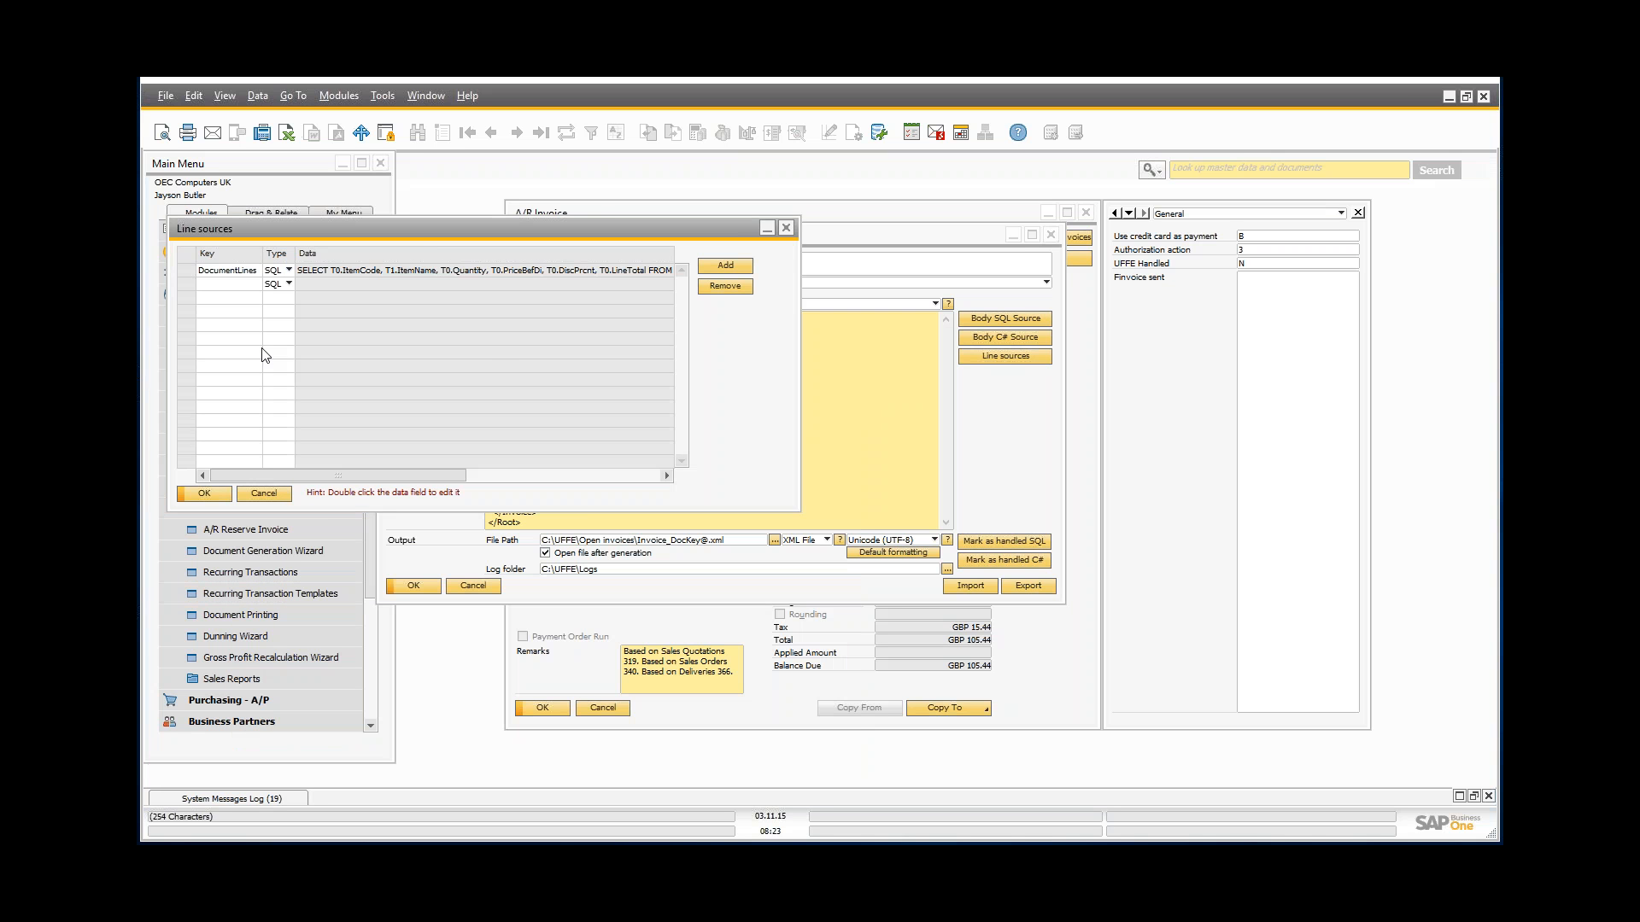
left_click(275, 497)
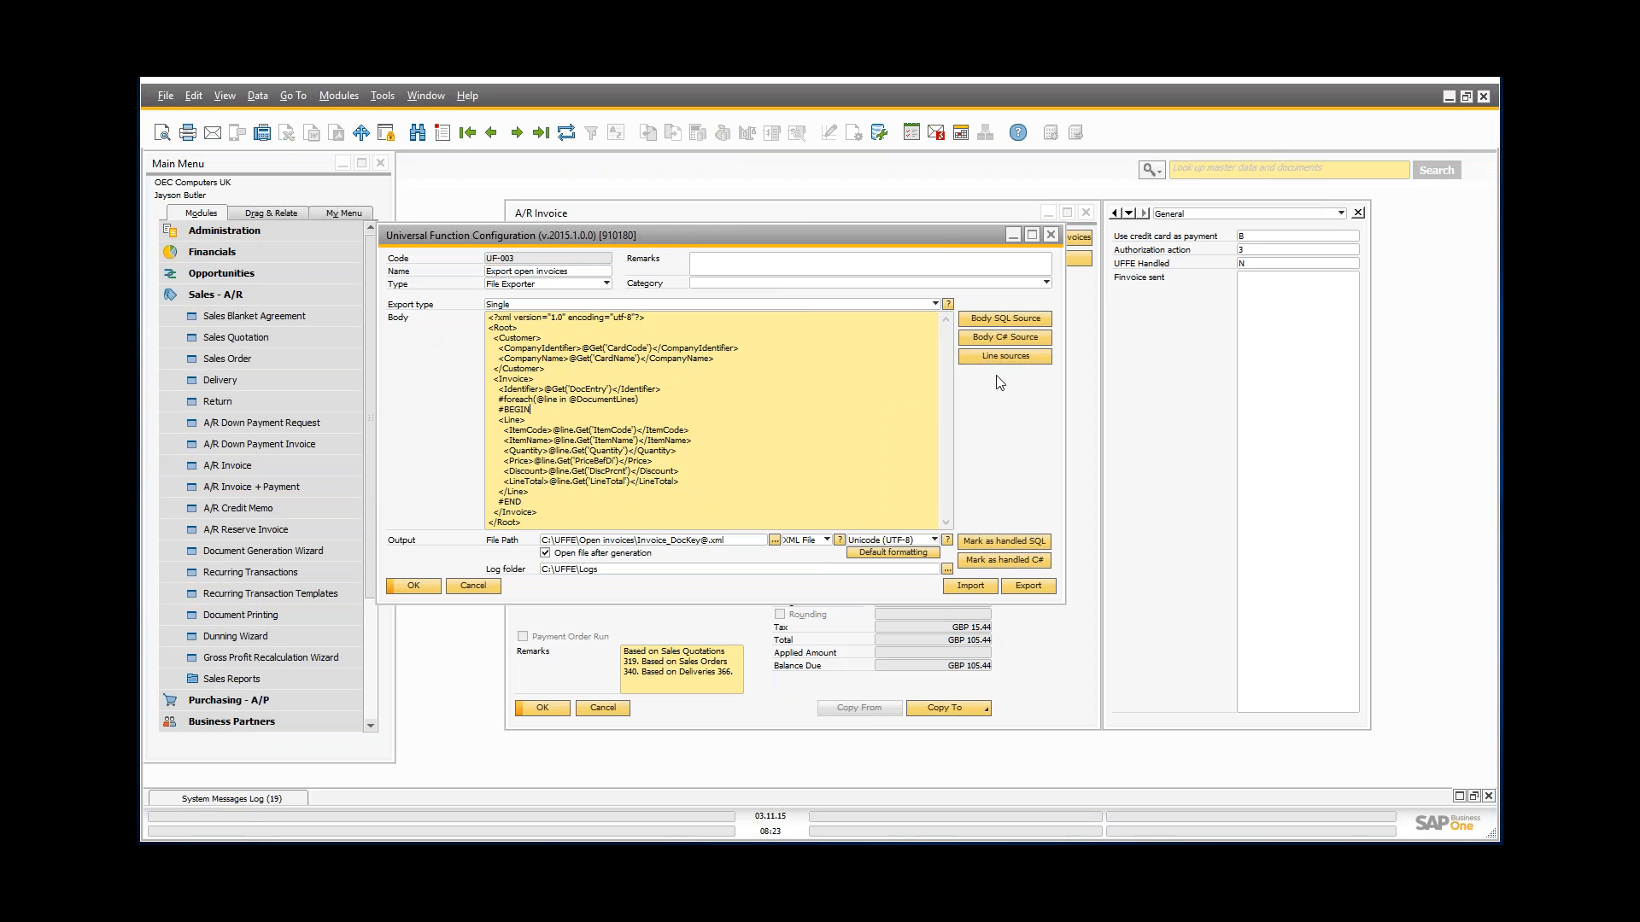
left_click_drag(973, 237, 903, 282)
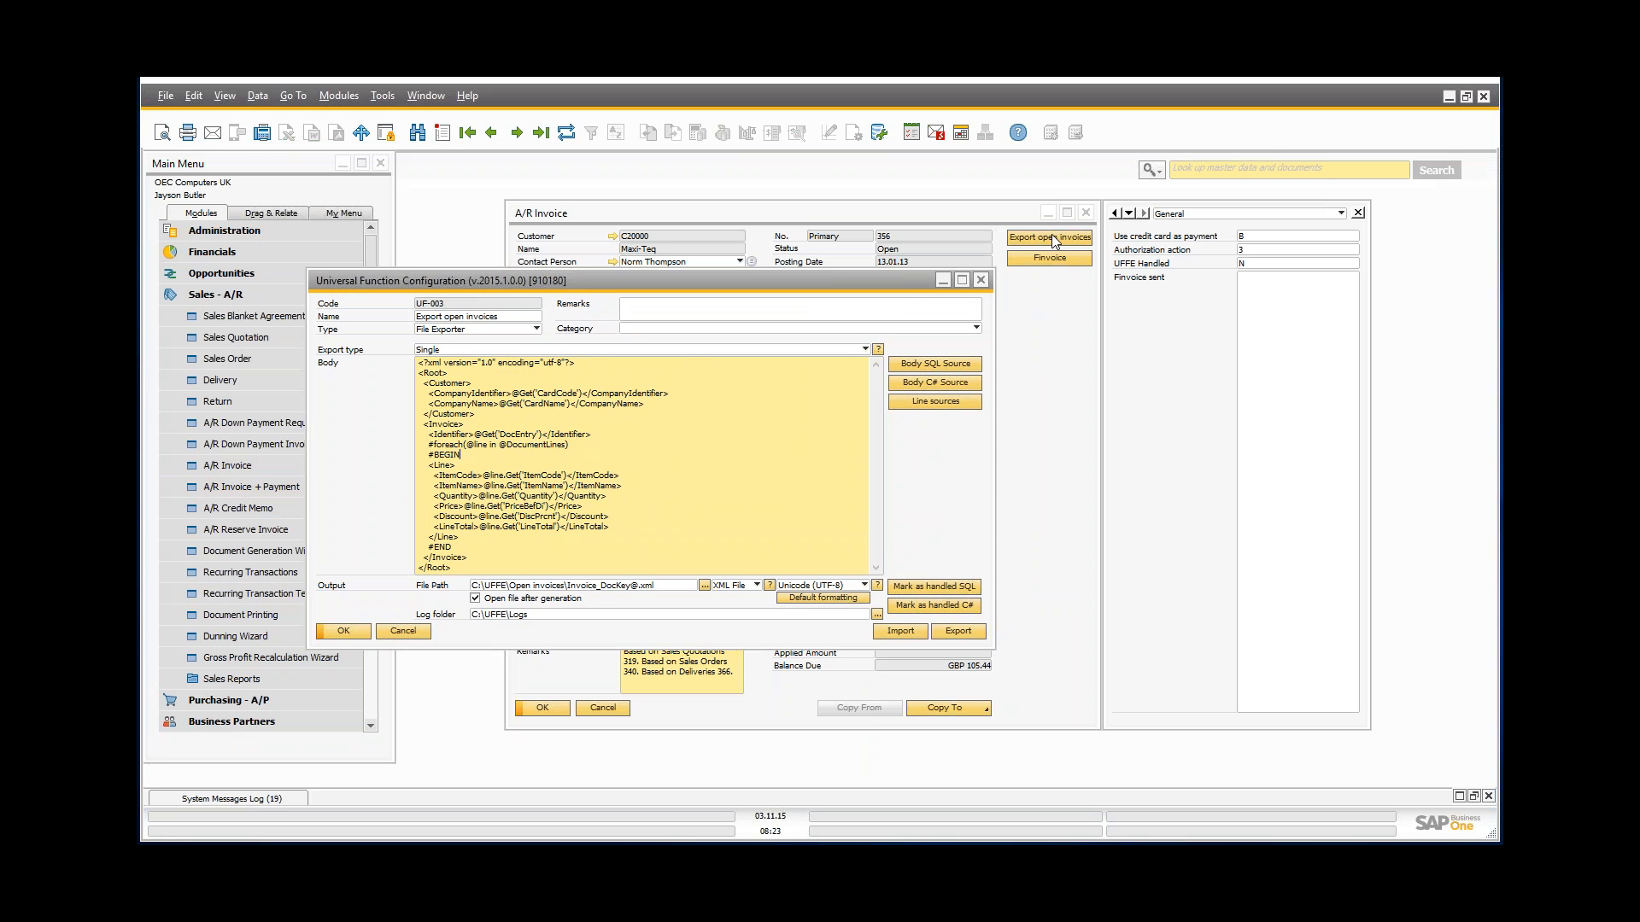
Step: Export invoice 356 to XML, then step back to invoice 355 and export it, checking each file
left_click(1047, 238)
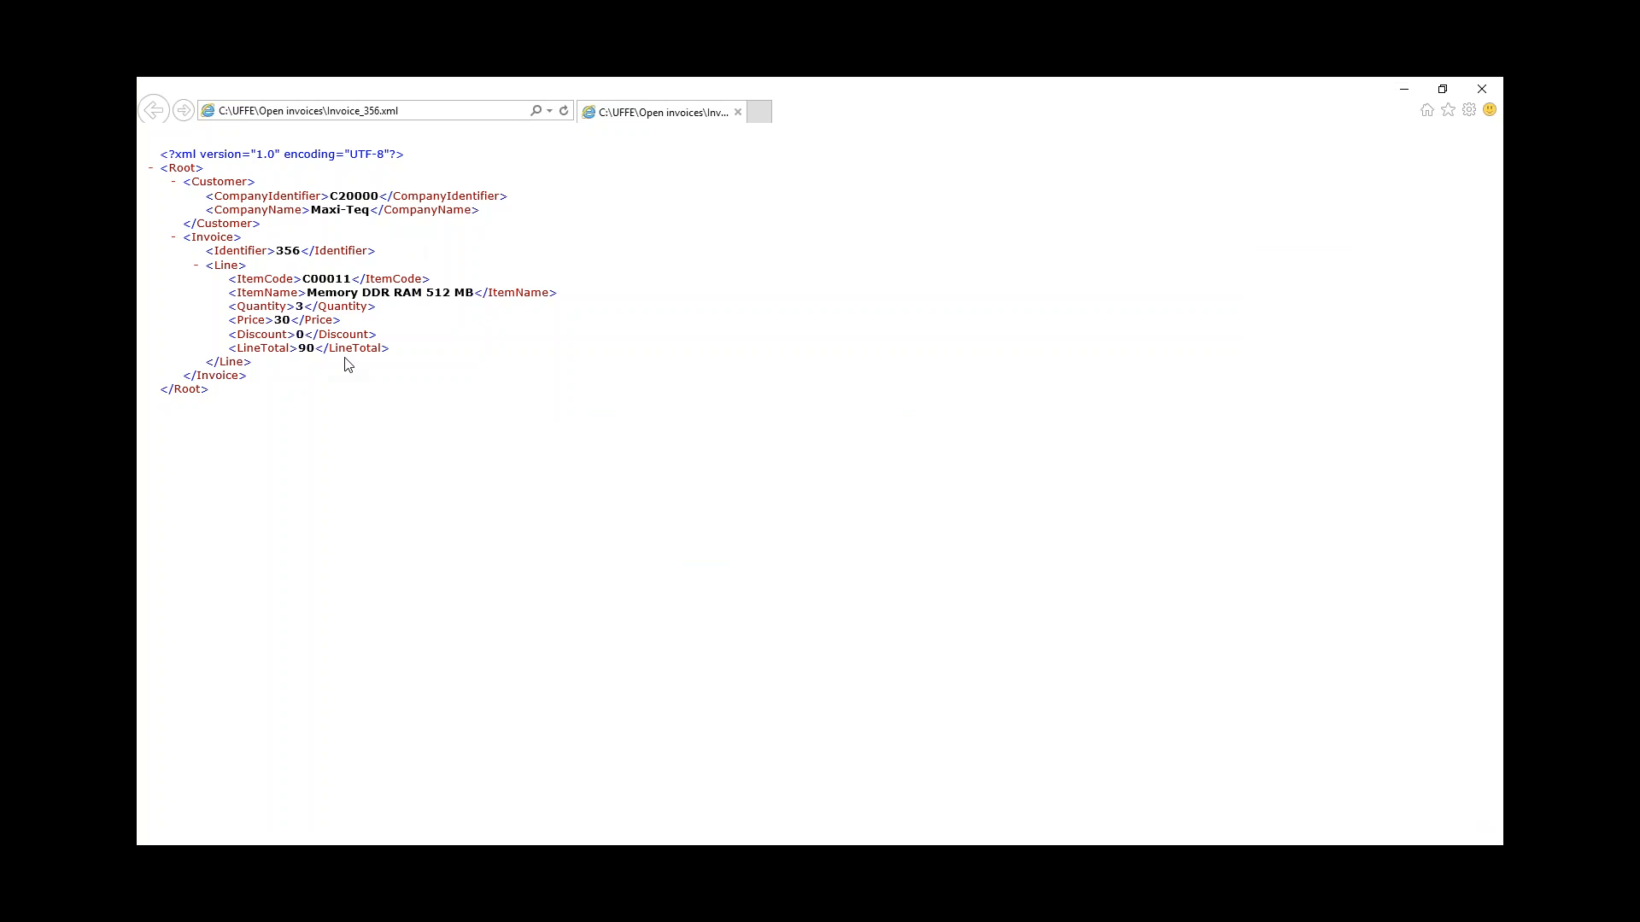
left_click(1482, 89)
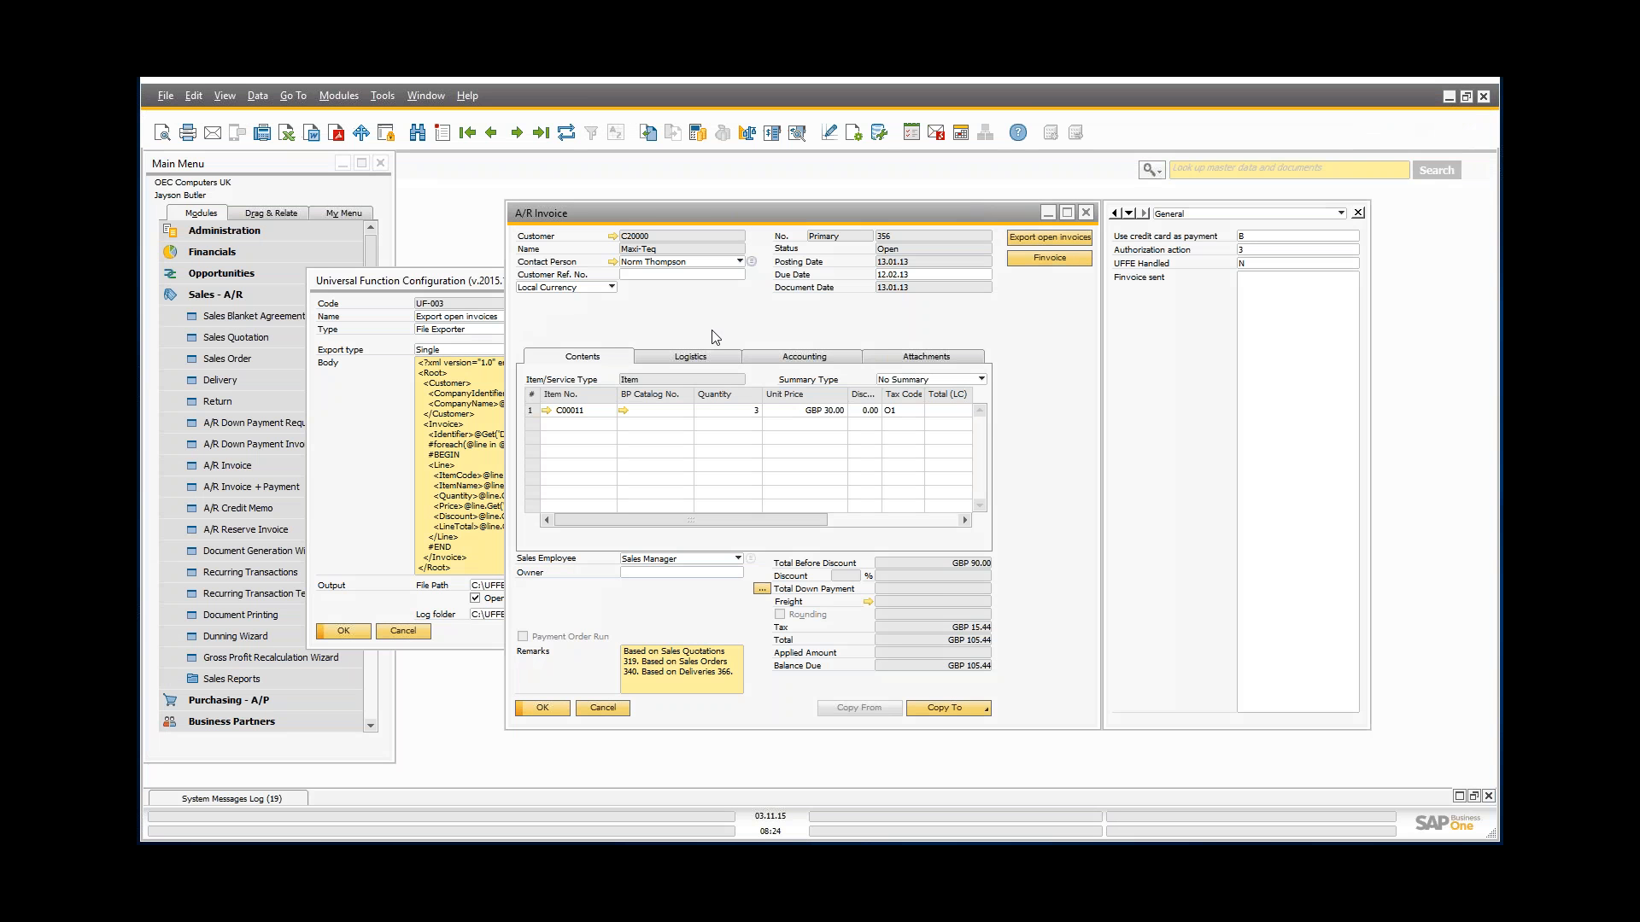
key("ctrl+Left")
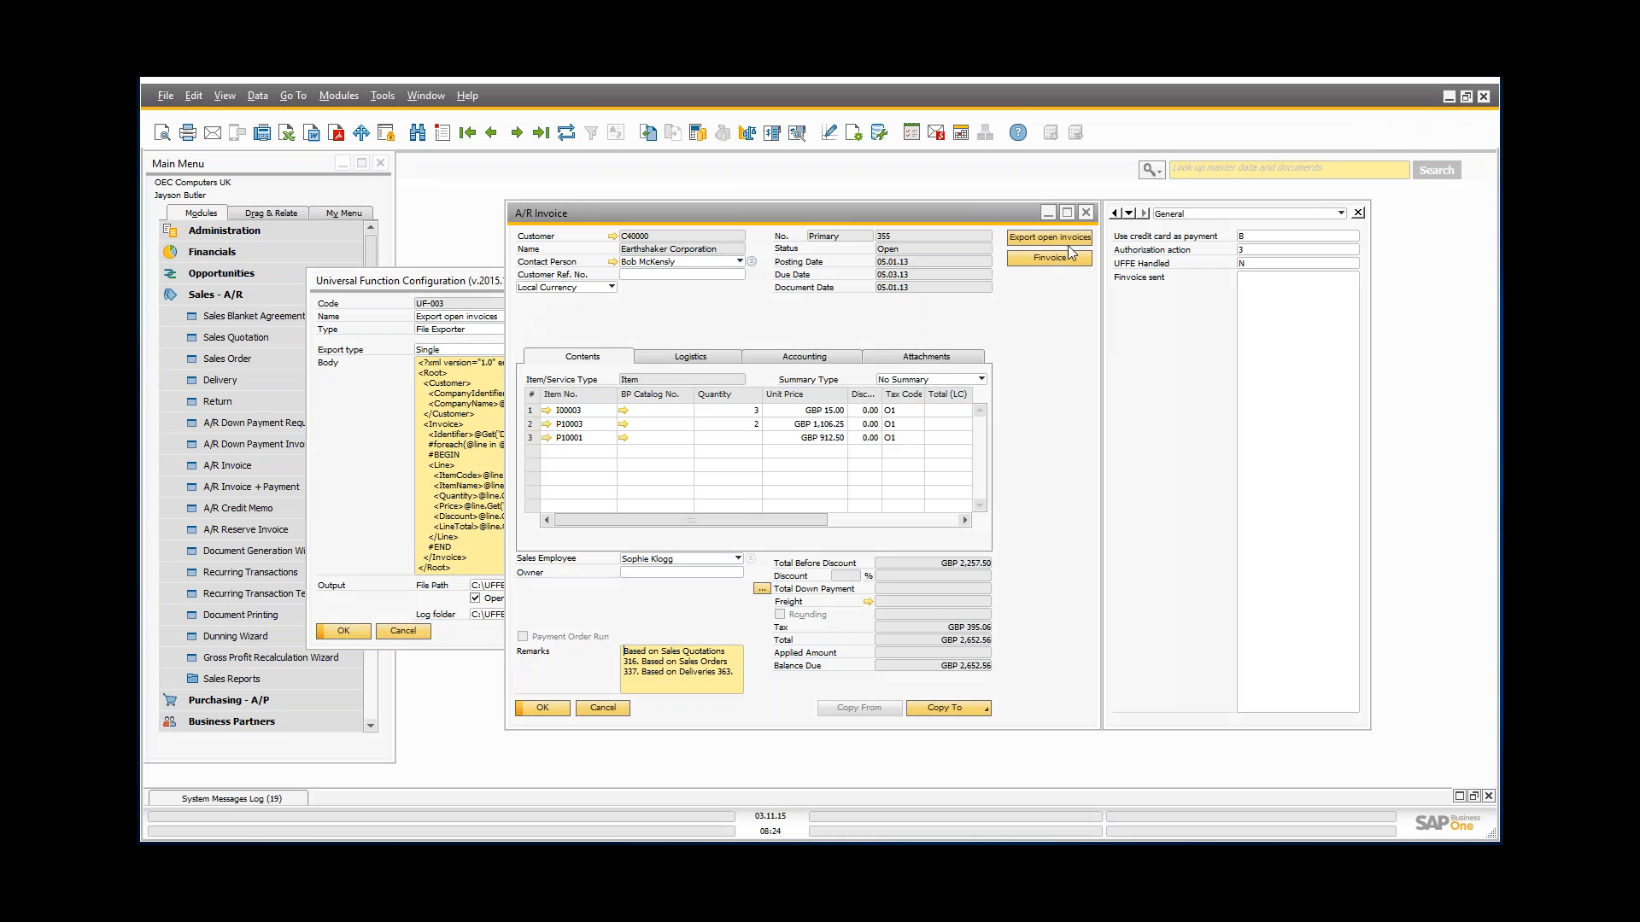
left_click(1037, 237)
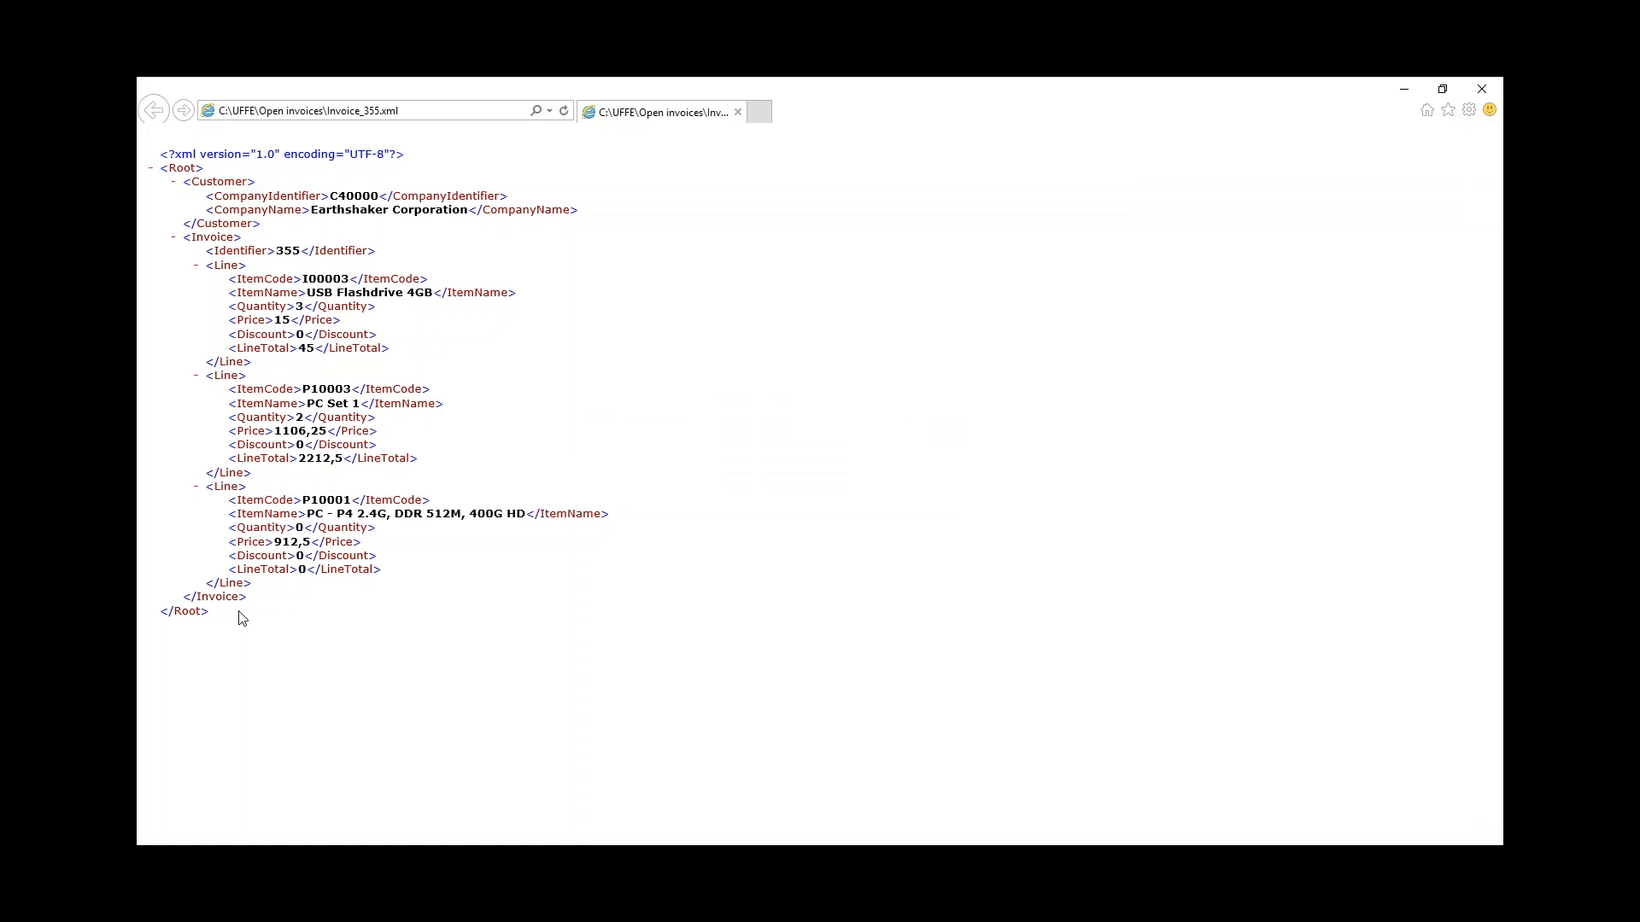
left_click(1482, 89)
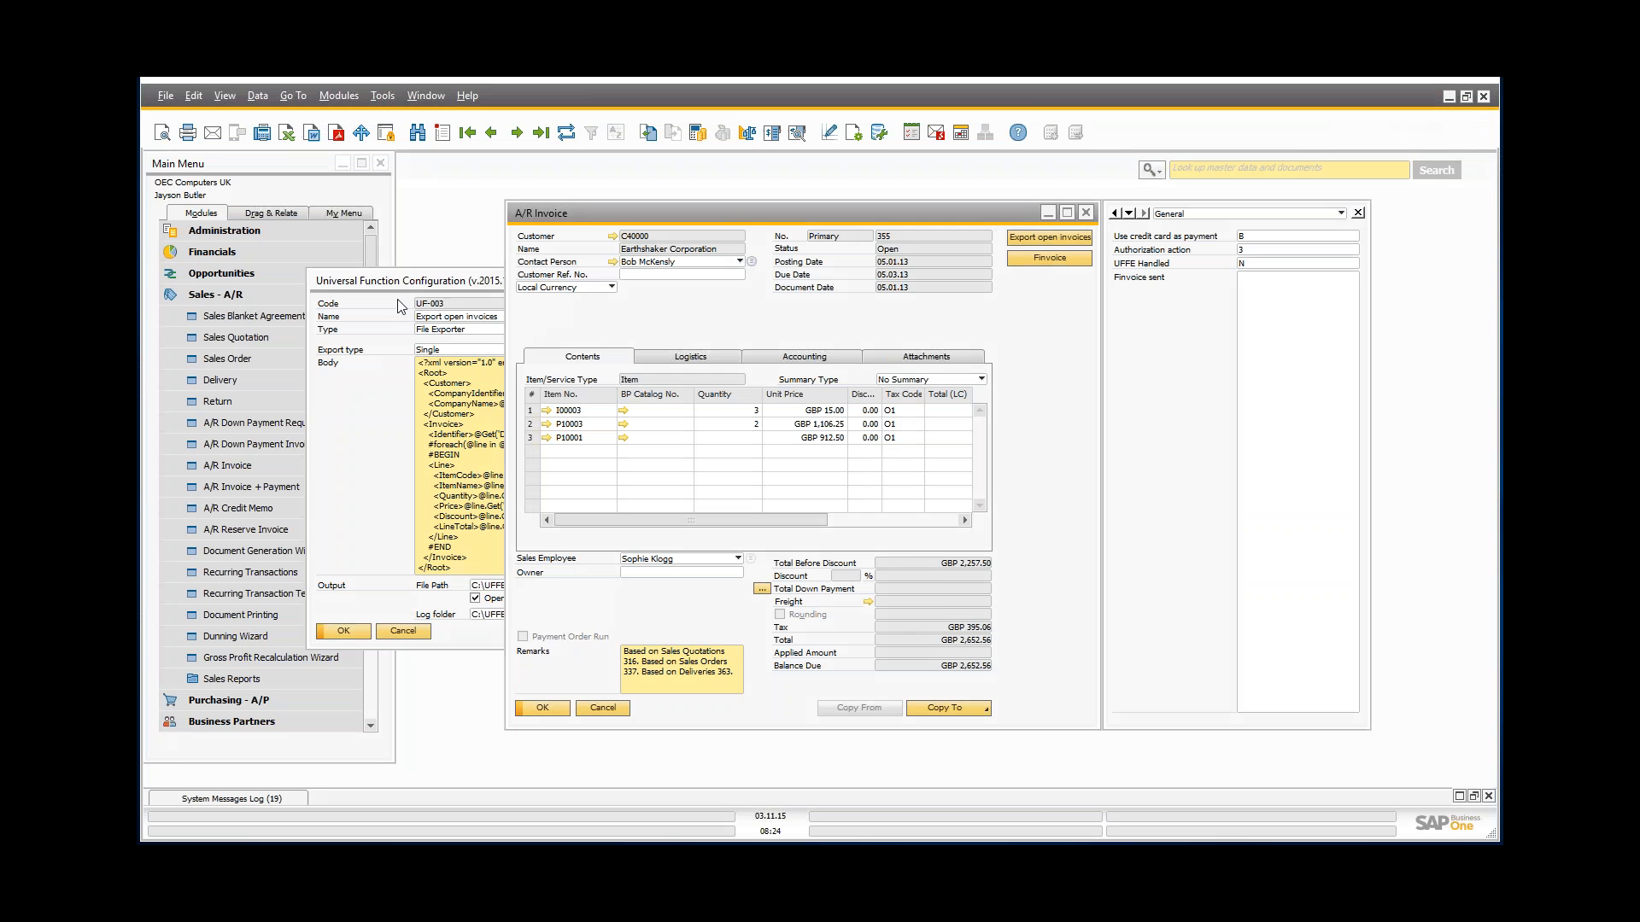
left_click_drag(396, 275, 472, 264)
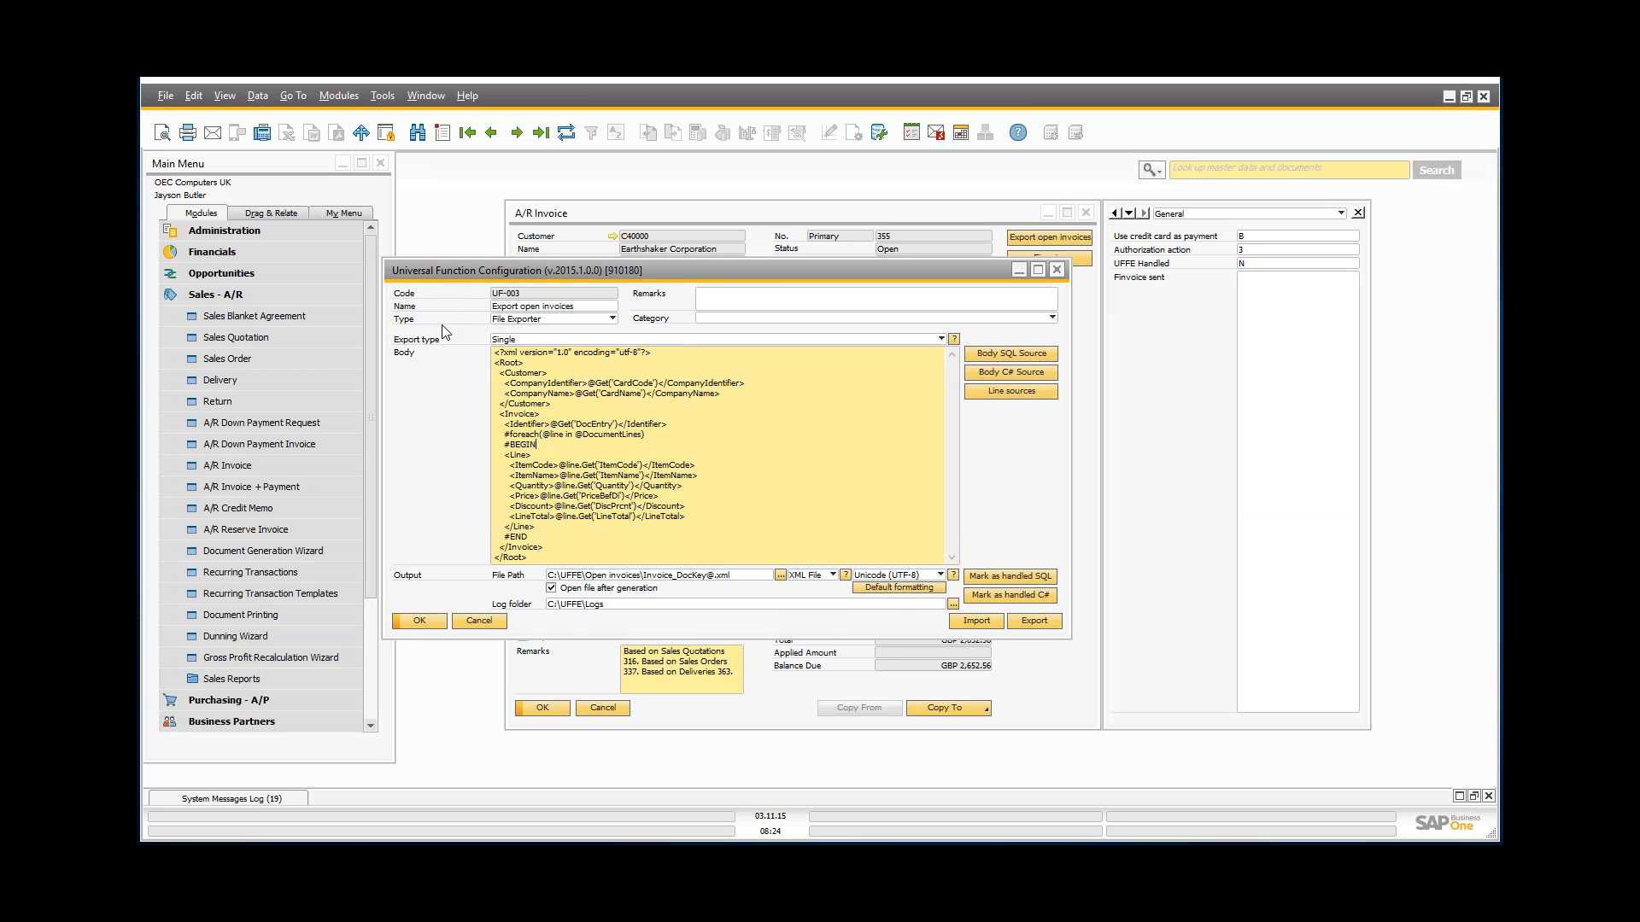
Step: Close UF-003's configuration and open Universal Function Batch Configuration via Administration > Add-Ons > B1 Usability Package > Module configuration
left_click(479, 621)
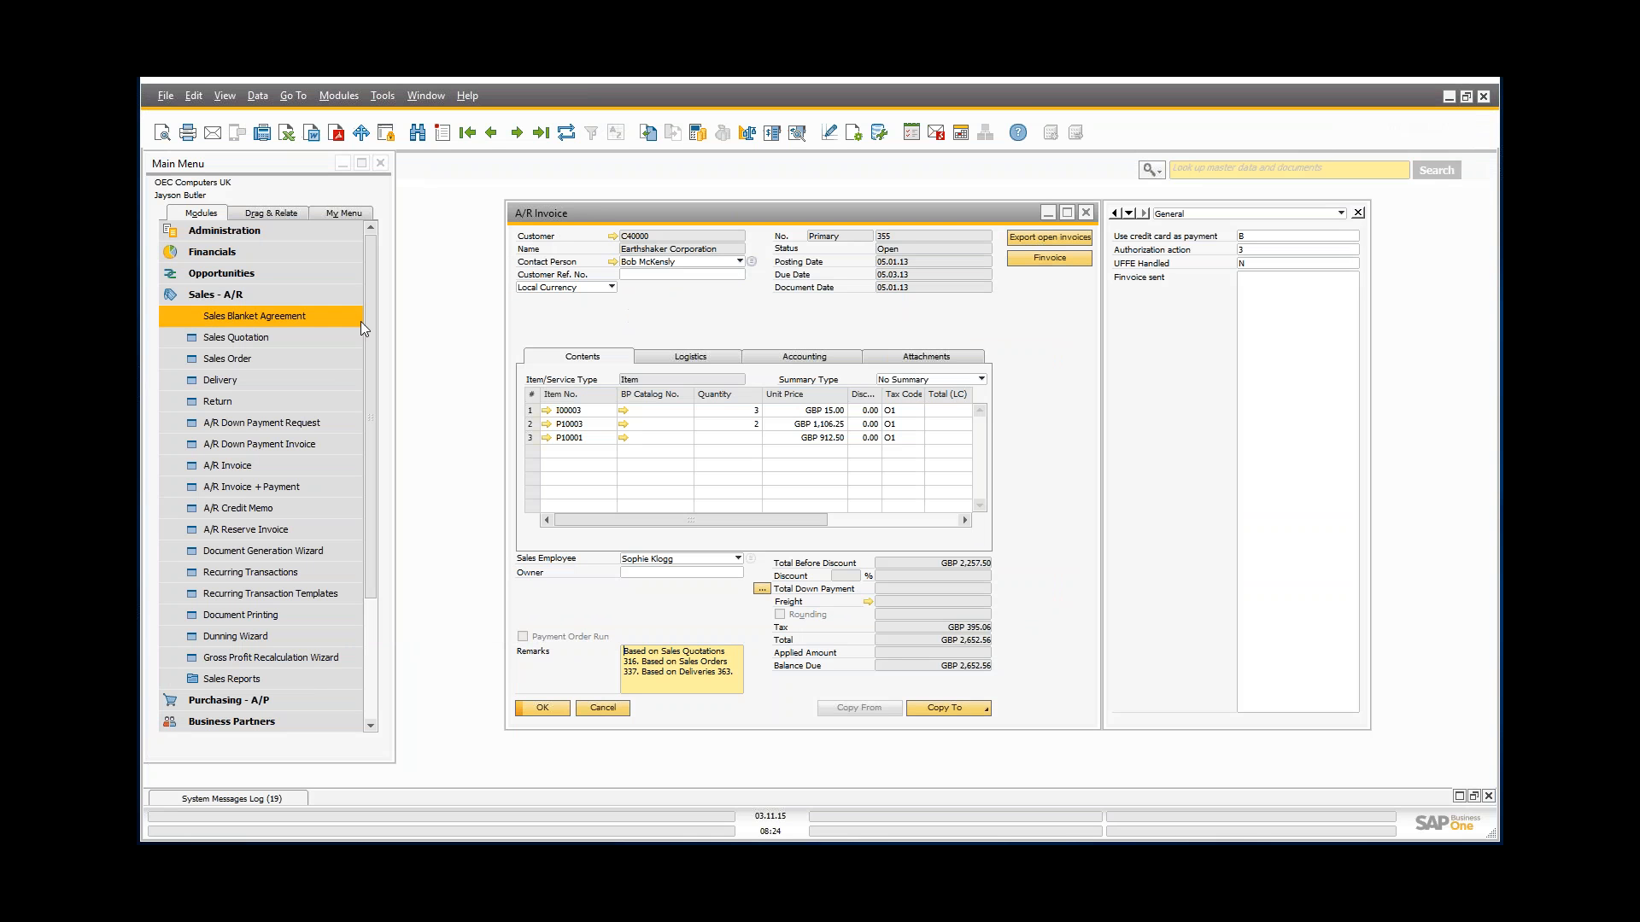
left_click(330, 236)
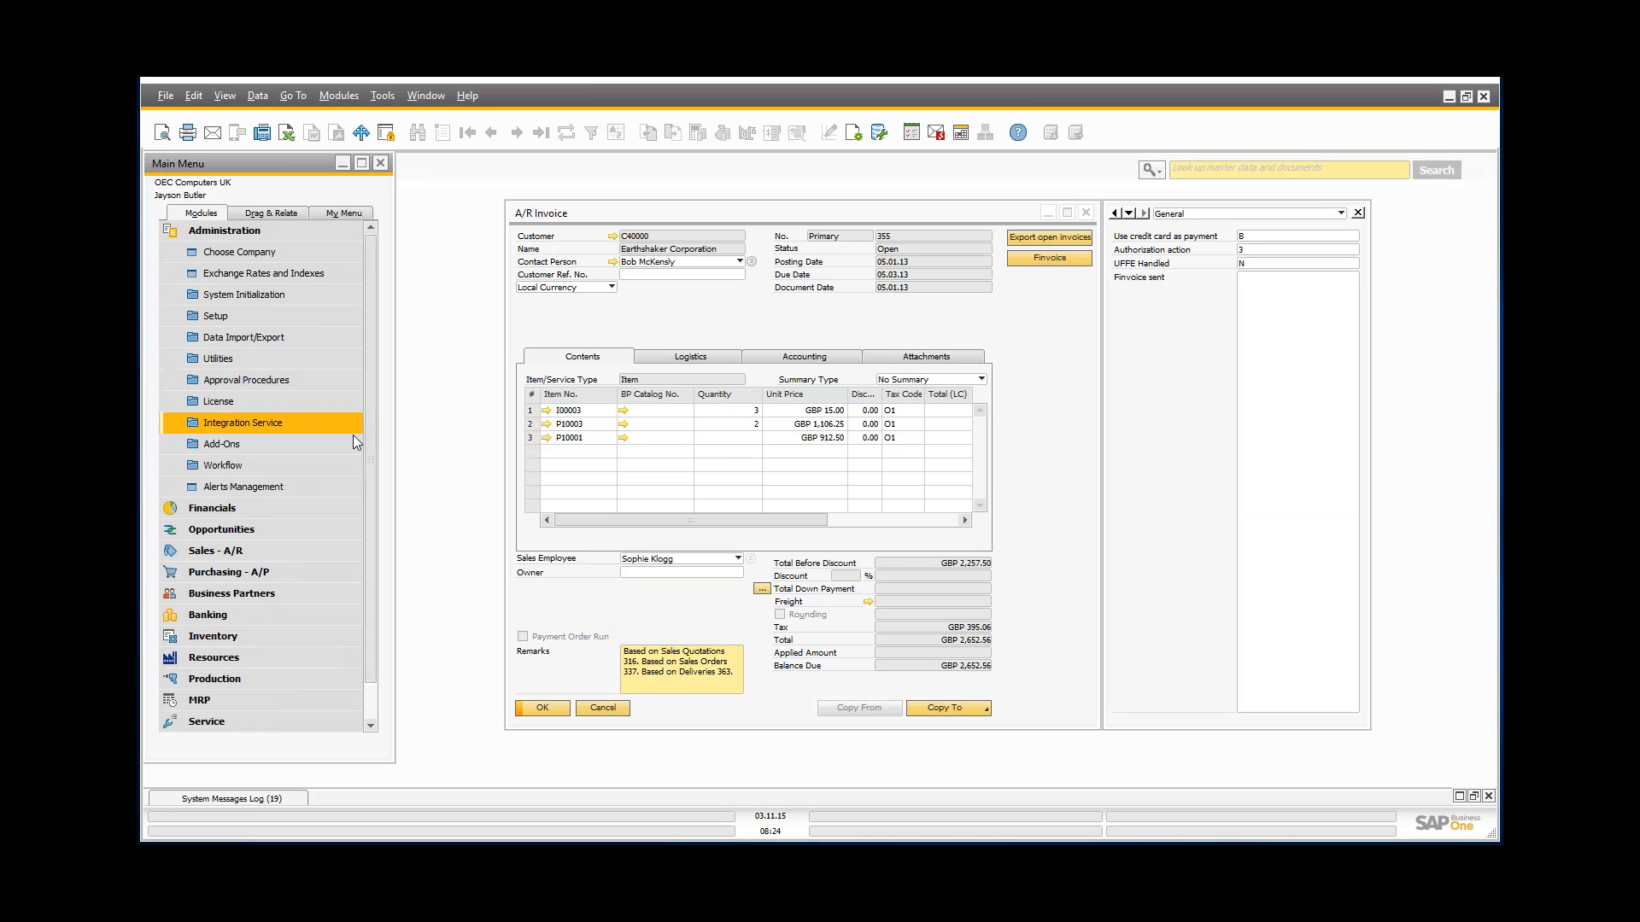
left_click(347, 444)
left_click(255, 528)
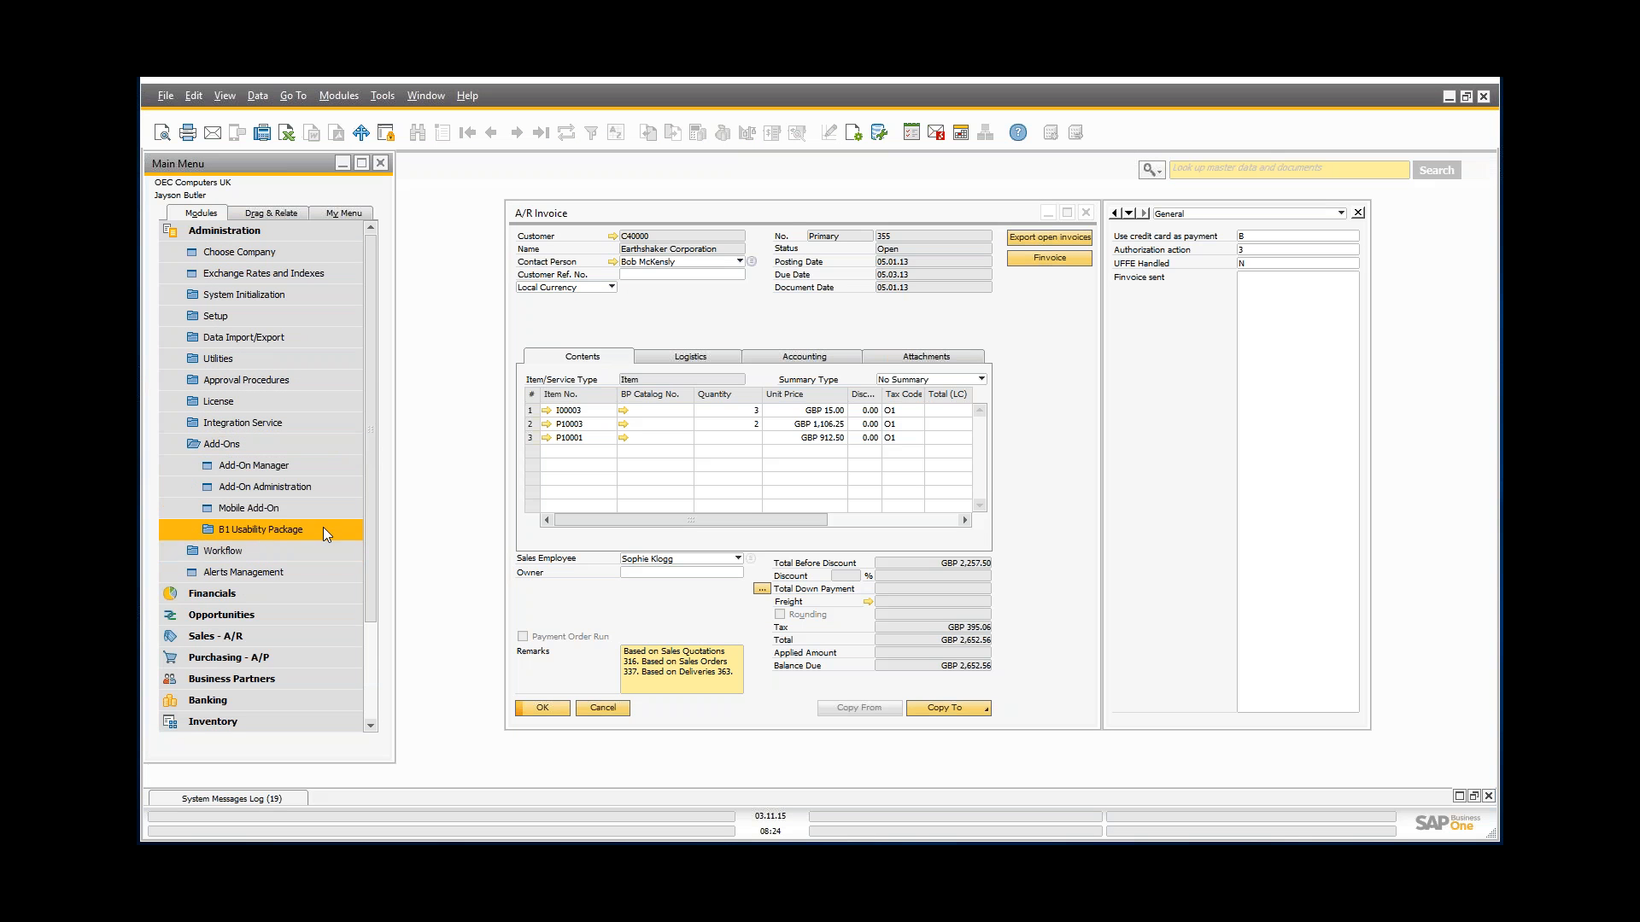
scroll(326, 533, "down", 1)
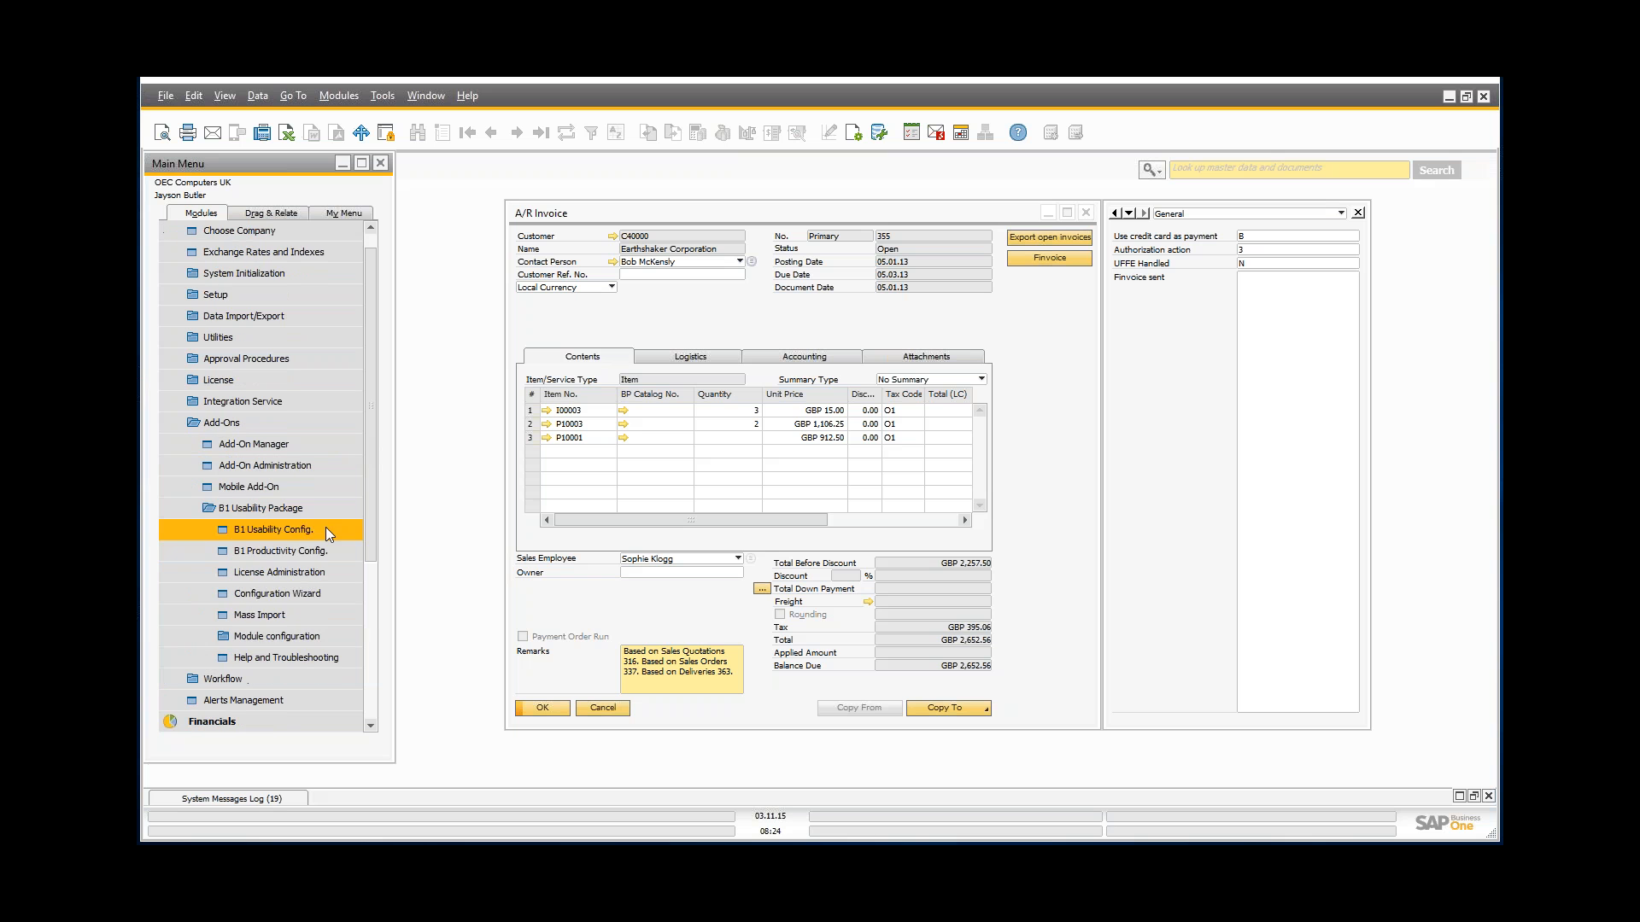
left_click(275, 636)
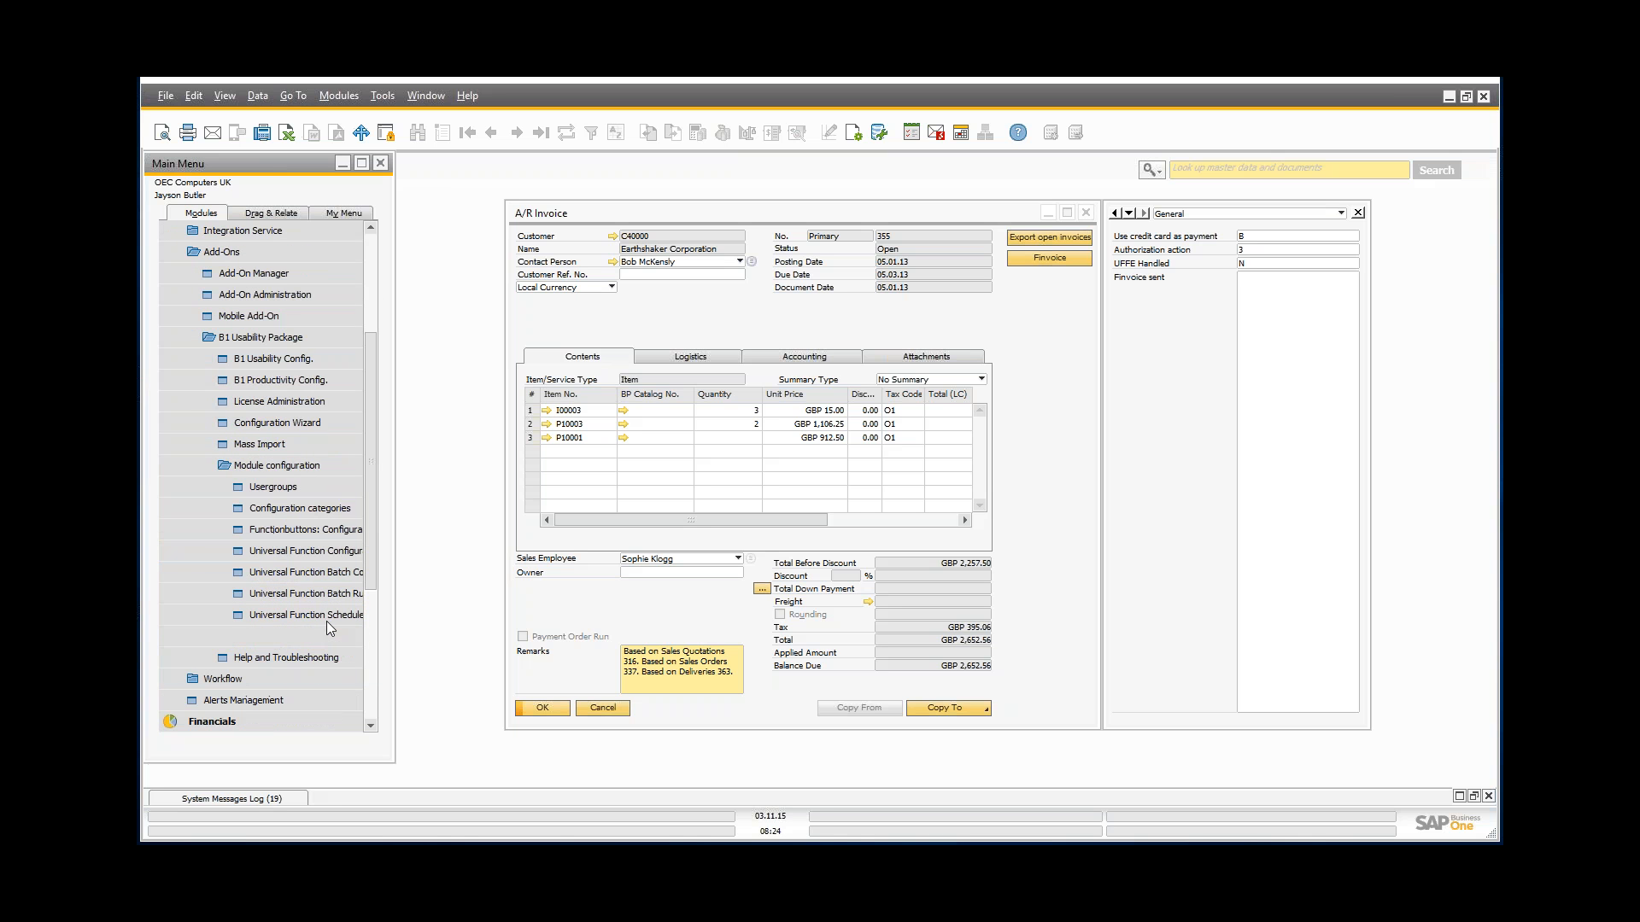
left_click_drag(396, 574, 459, 576)
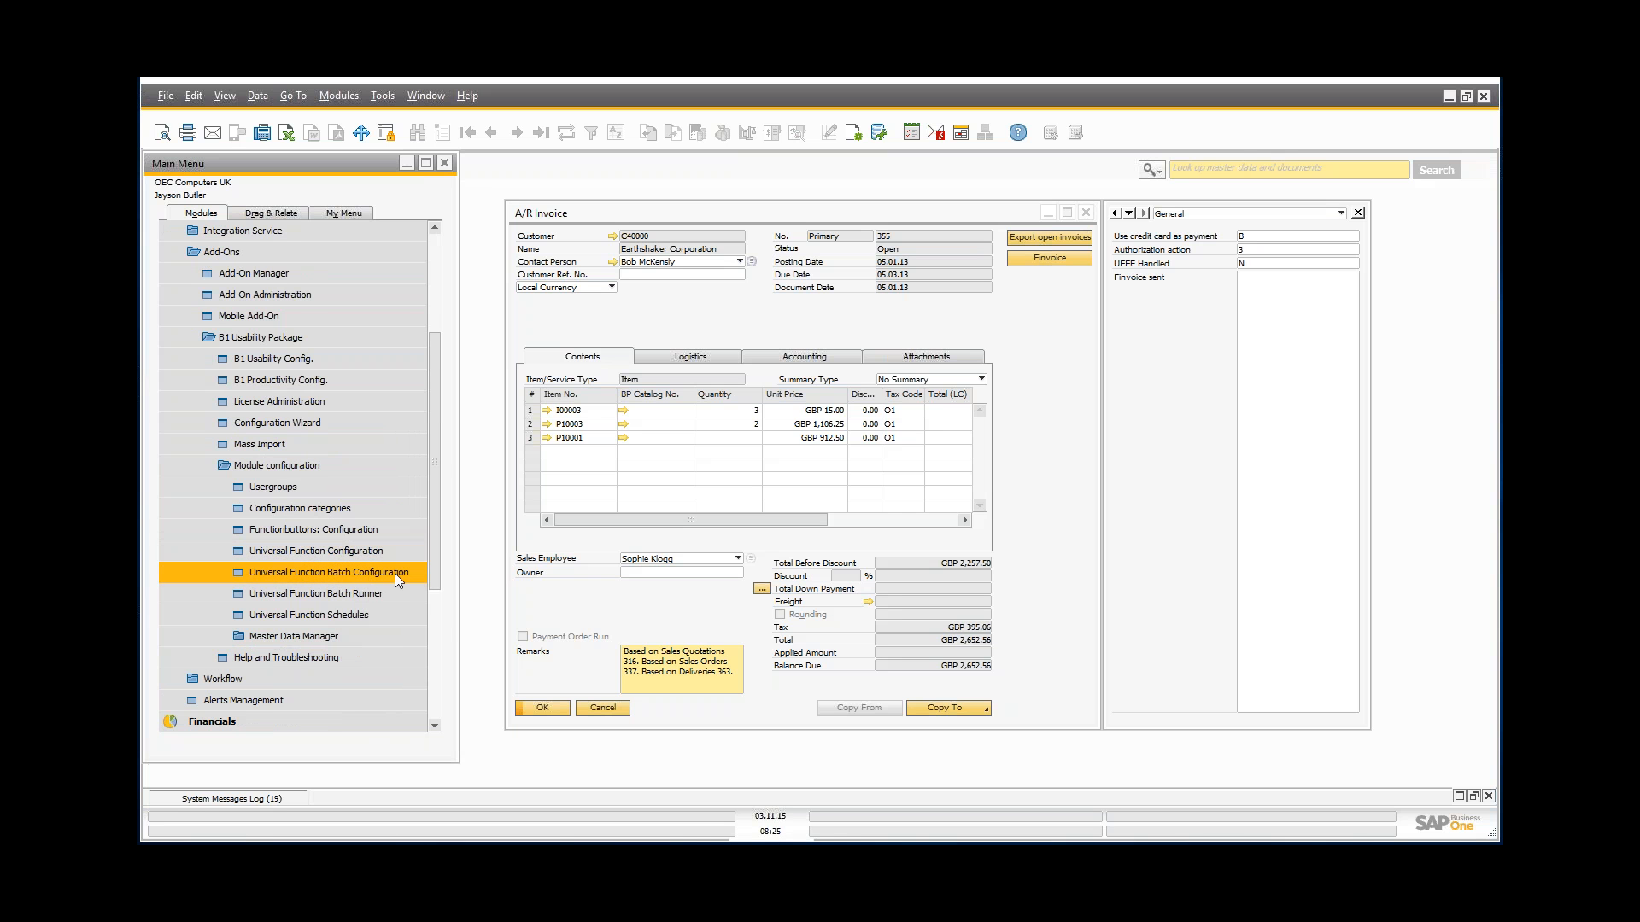
left_click(309, 569)
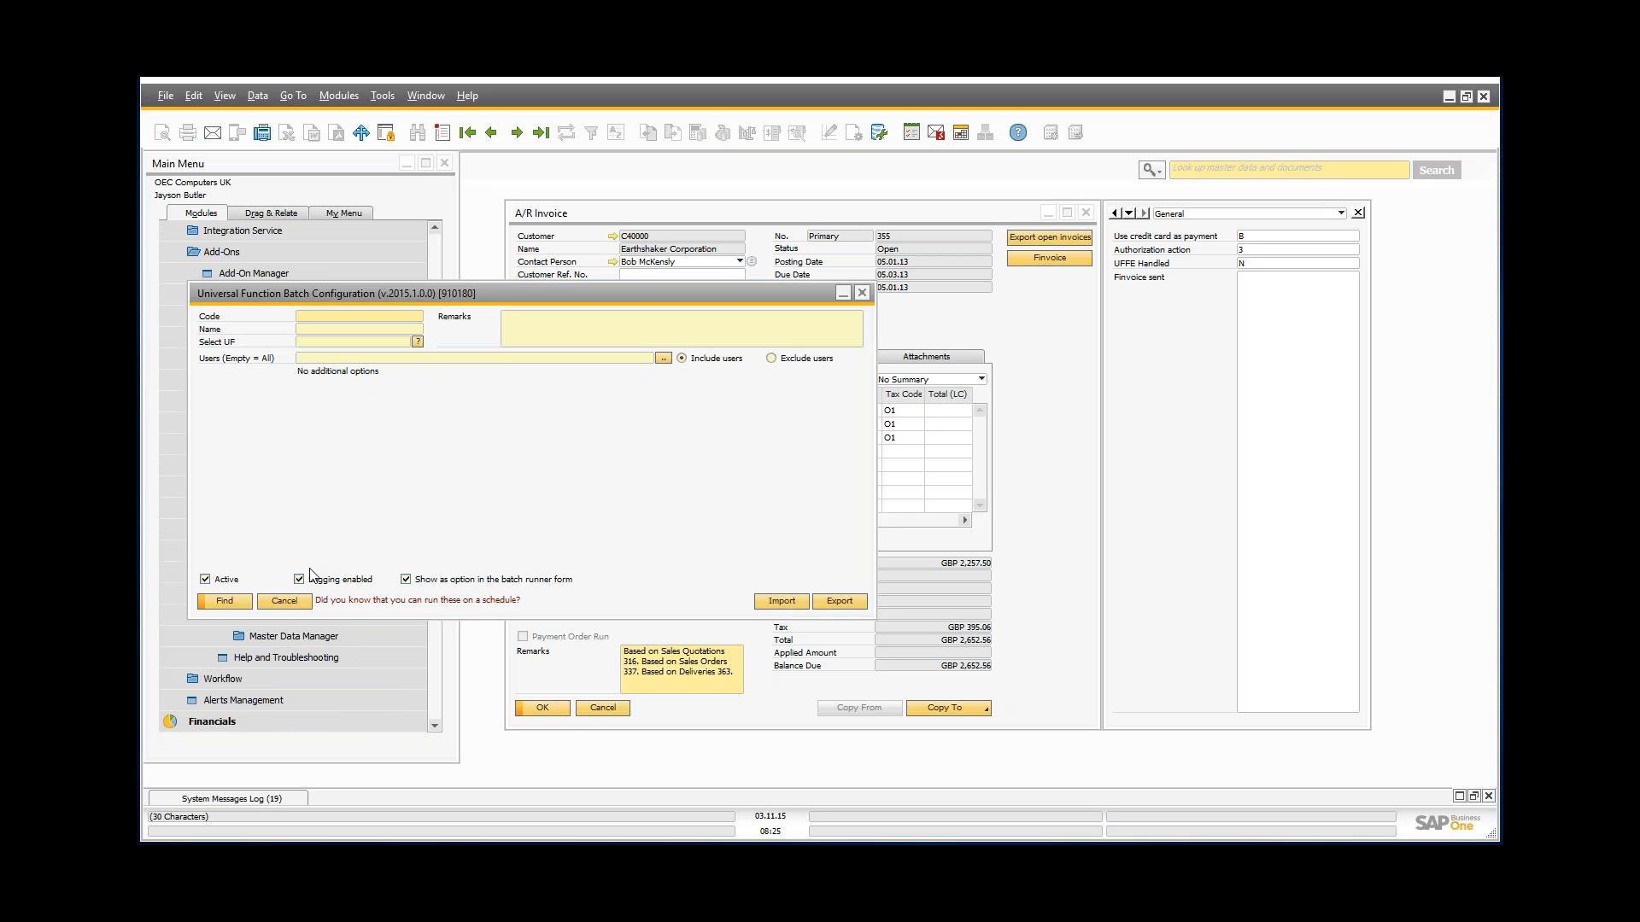
Step: Find batch BA-001 'Export open invoices' and inspect its linked function UF-003
key("Return")
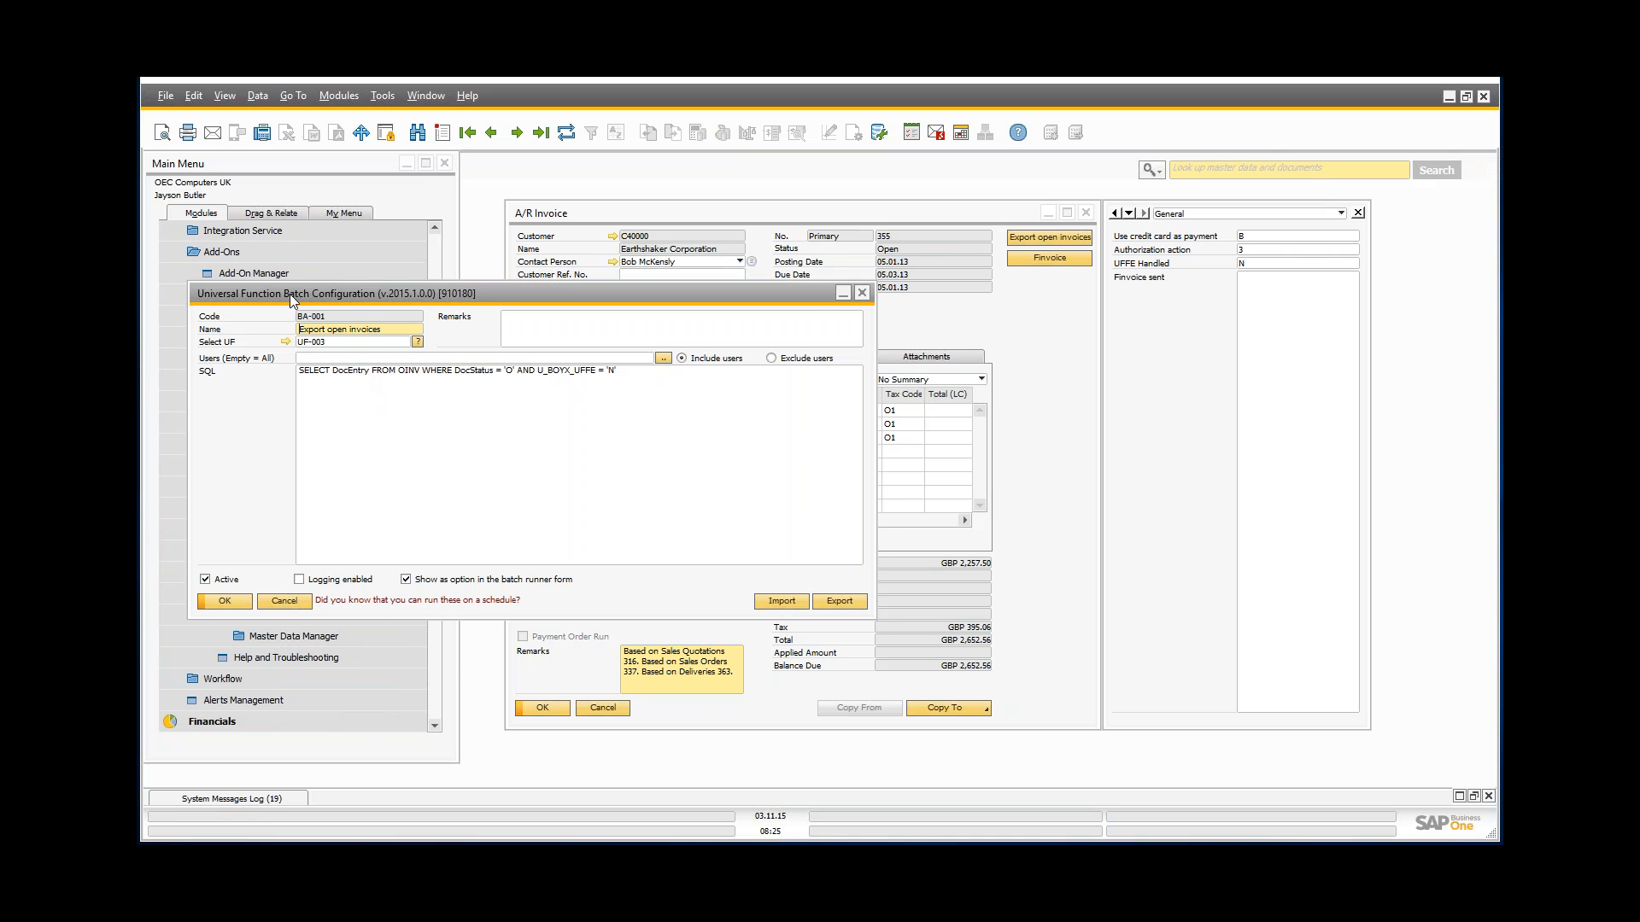
left_click_drag(289, 293, 305, 340)
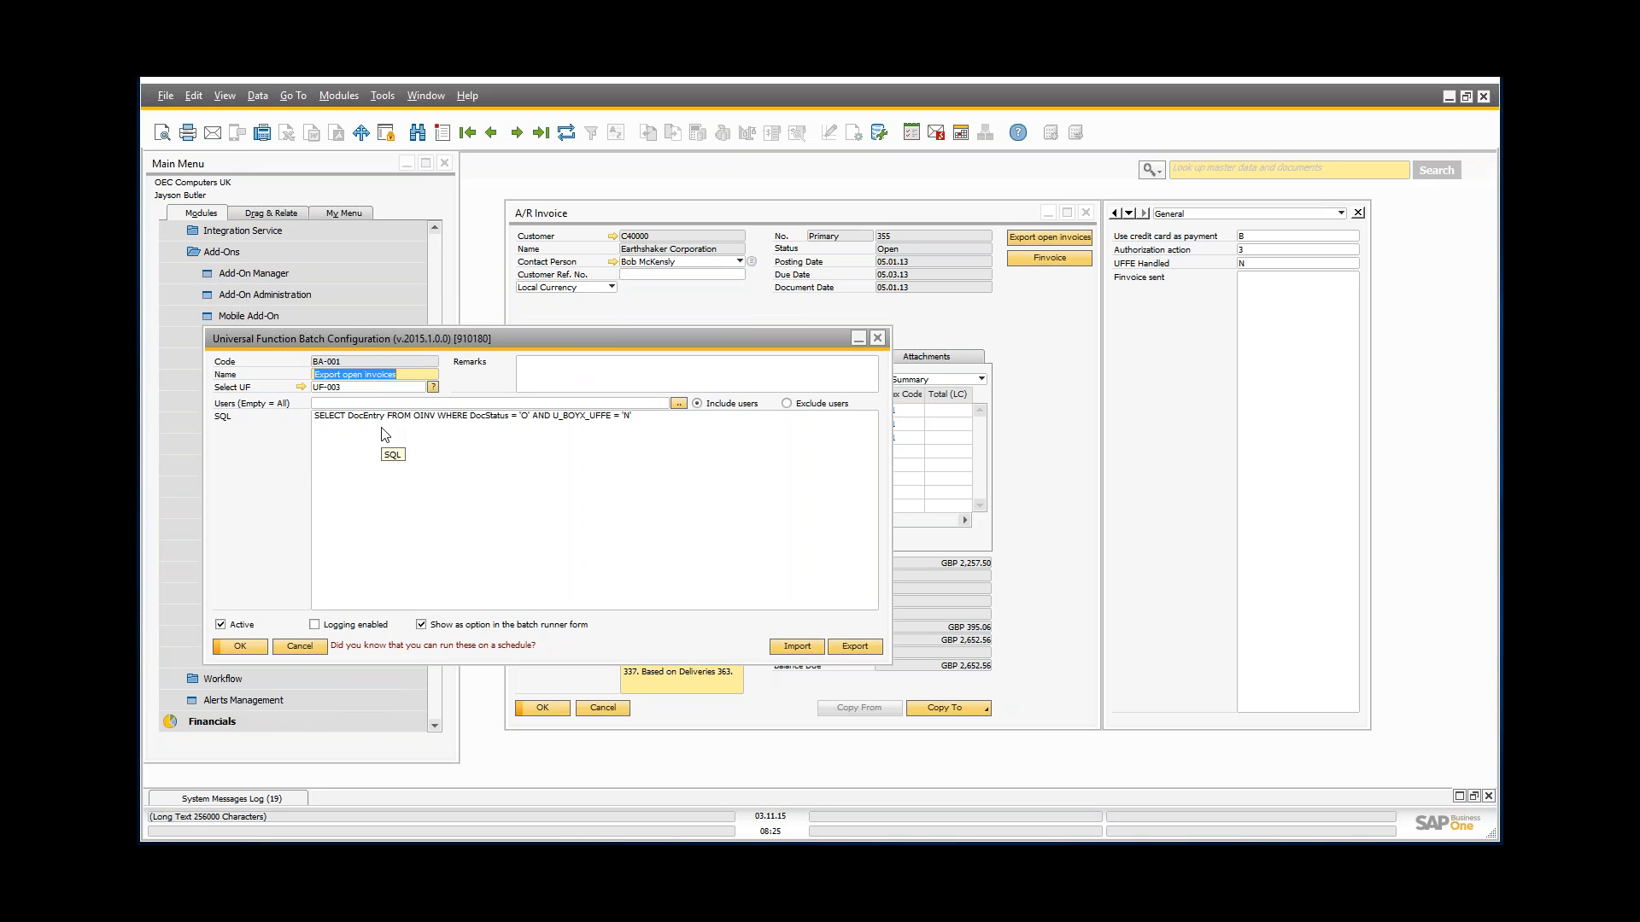
left_click(302, 390)
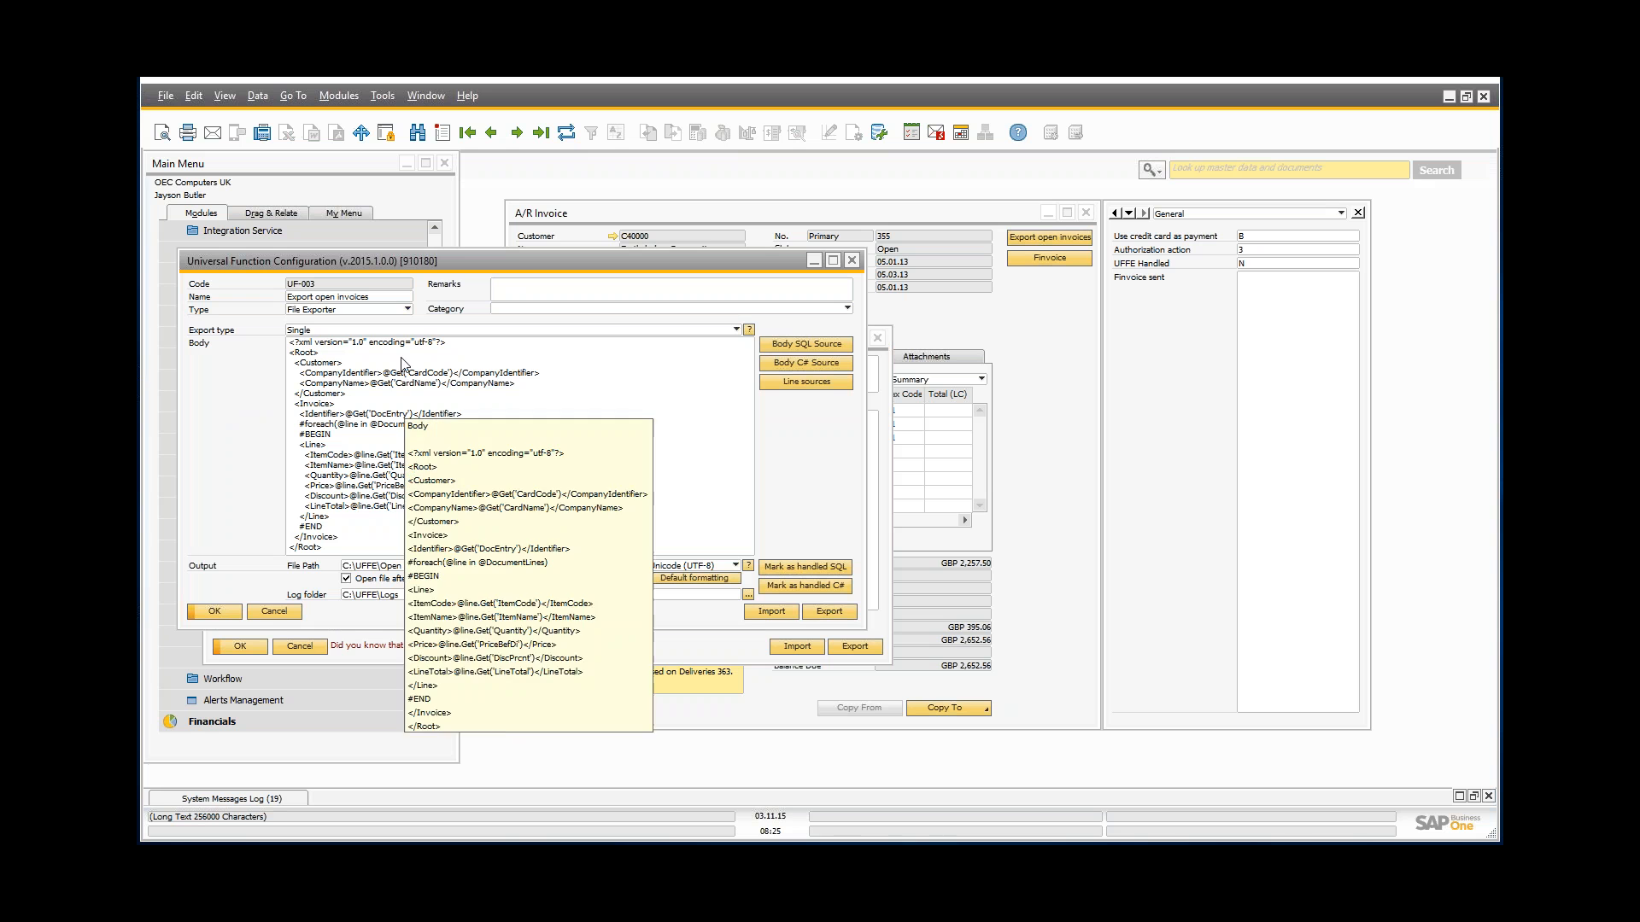
left_click(275, 611)
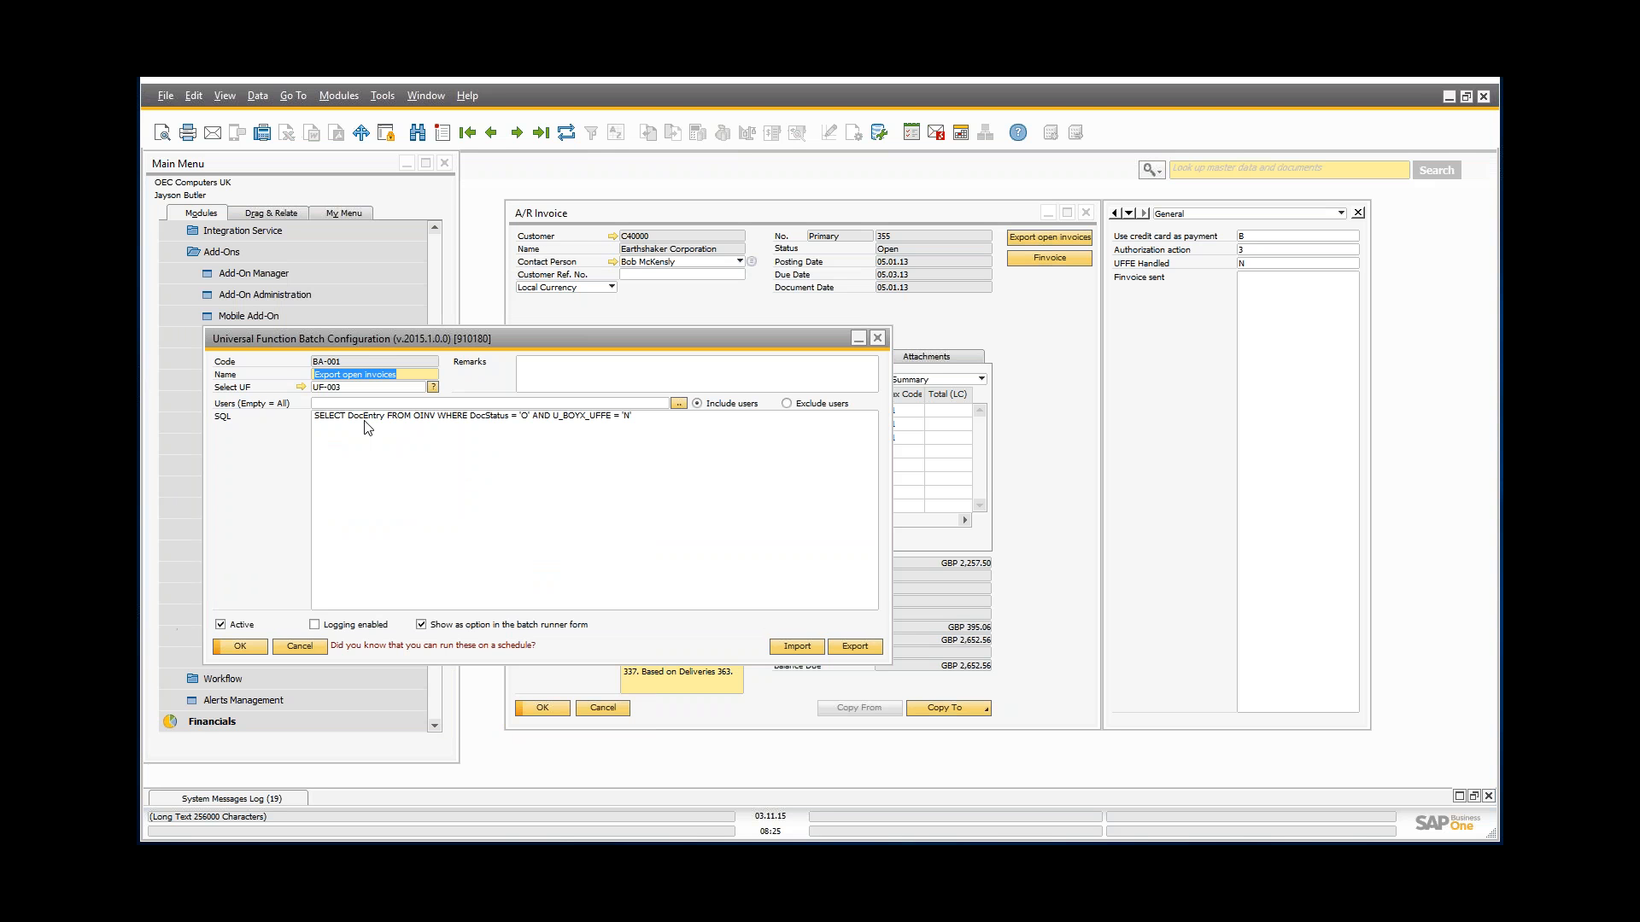
Step: Review the batch query selecting DocEntry from open OINV invoices where U_BOYX_UFFE = 'N'
left_click_drag(347, 418, 384, 423)
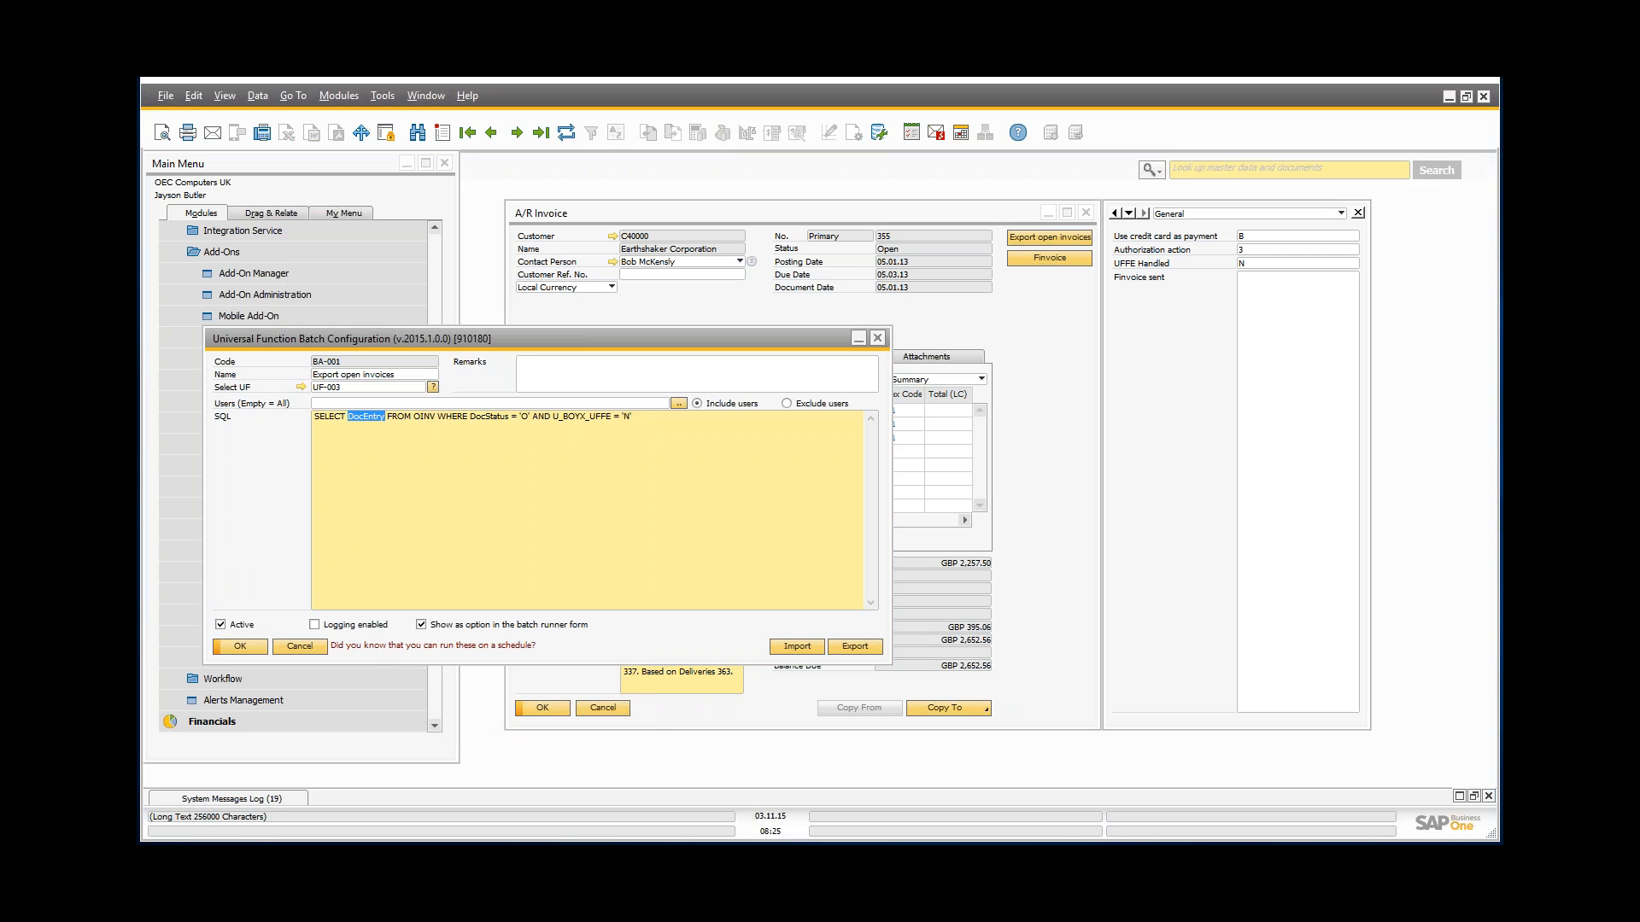
left_click(679, 420)
left_click_drag(472, 418, 665, 420)
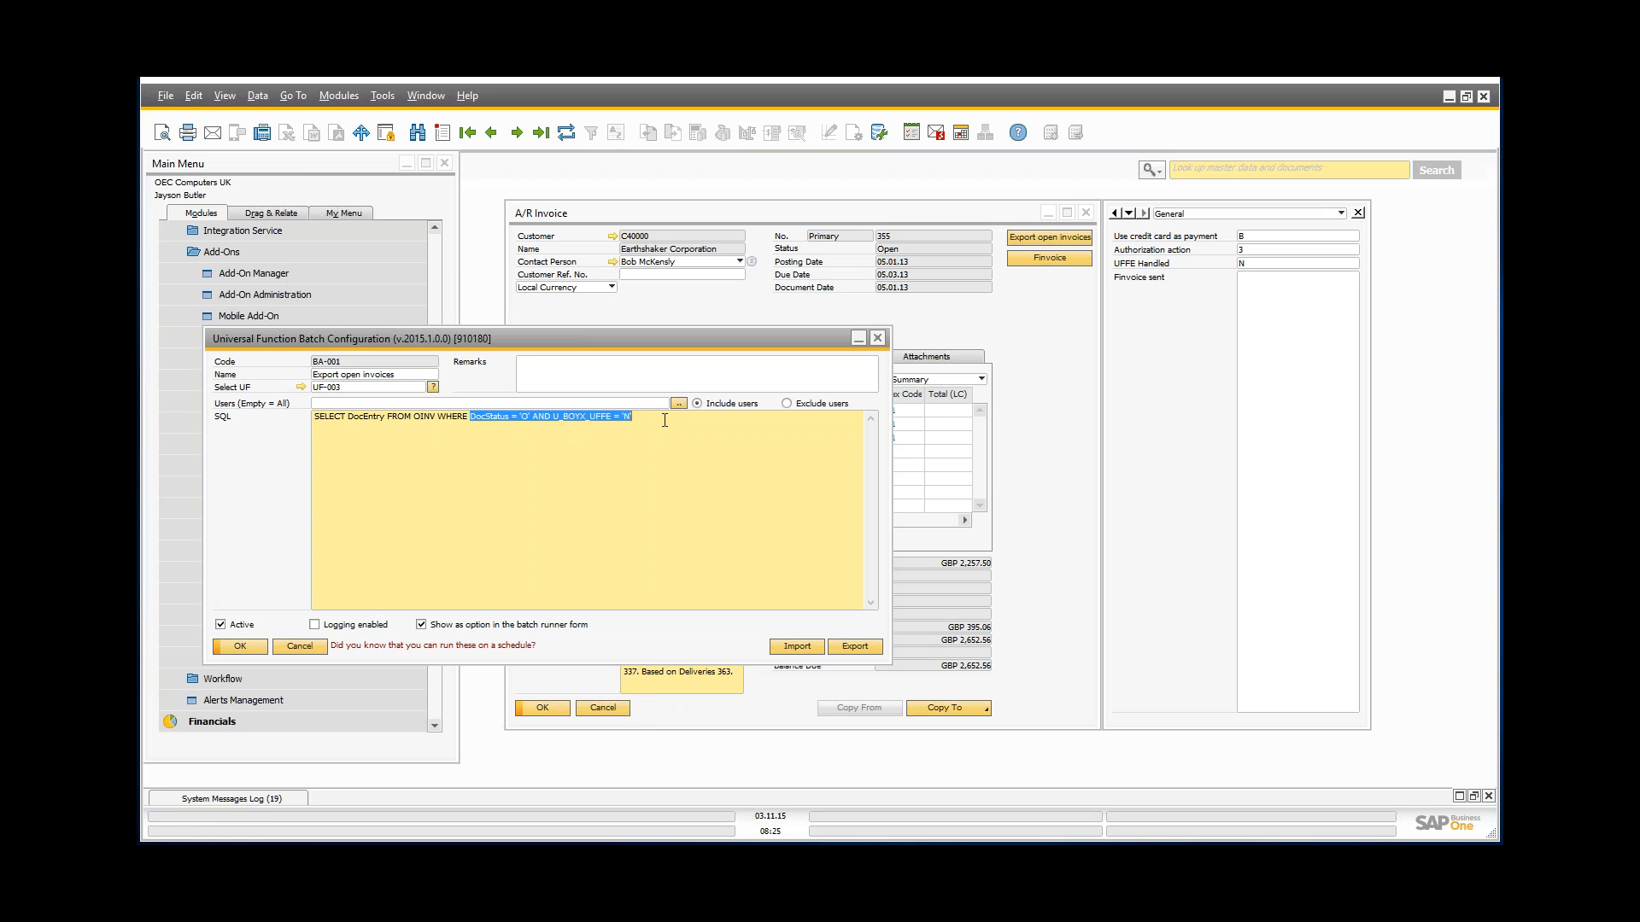
left_click(665, 420)
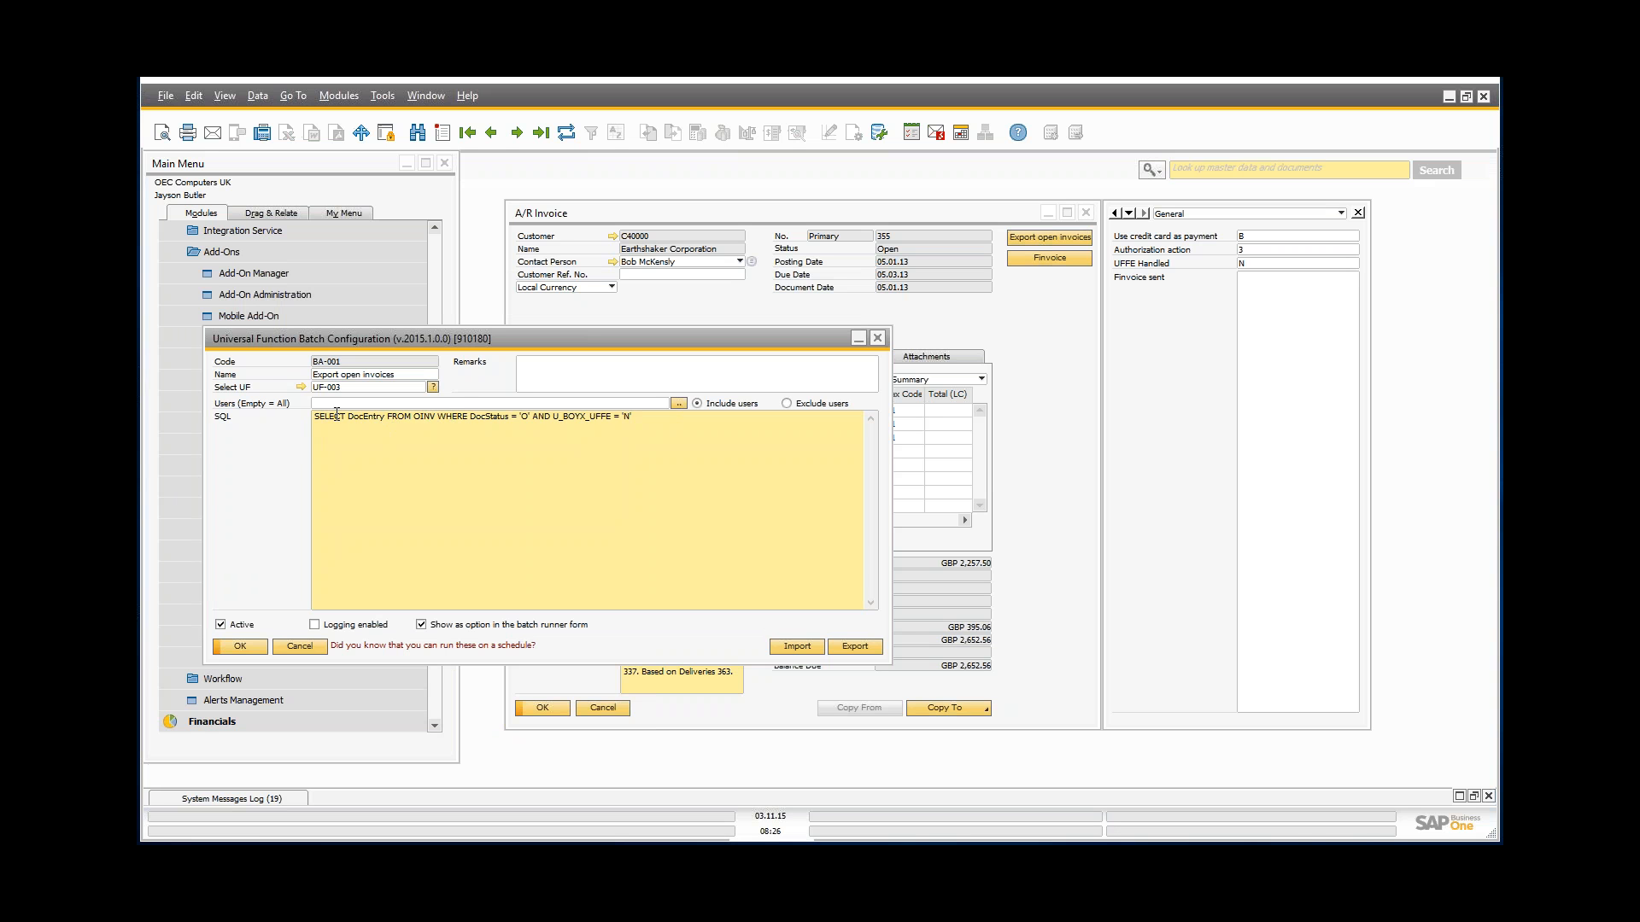
left_click_drag(244, 349, 449, 327)
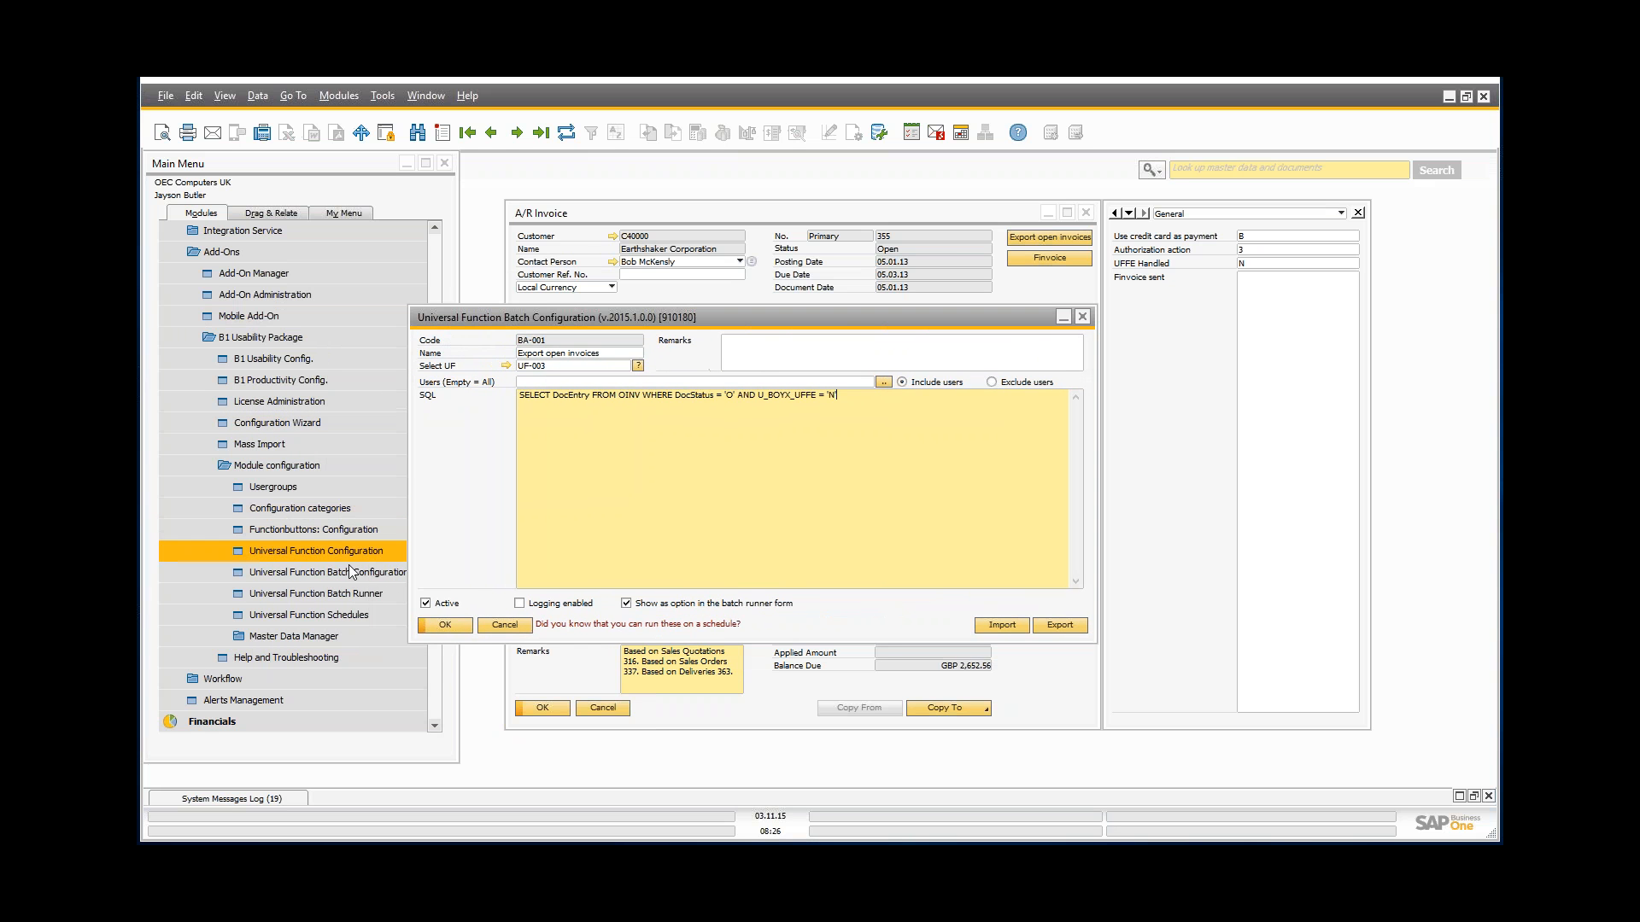
Step: Start the 'Export open invoices' batch in the Batch Runner and preview the matching invoices
left_click(304, 598)
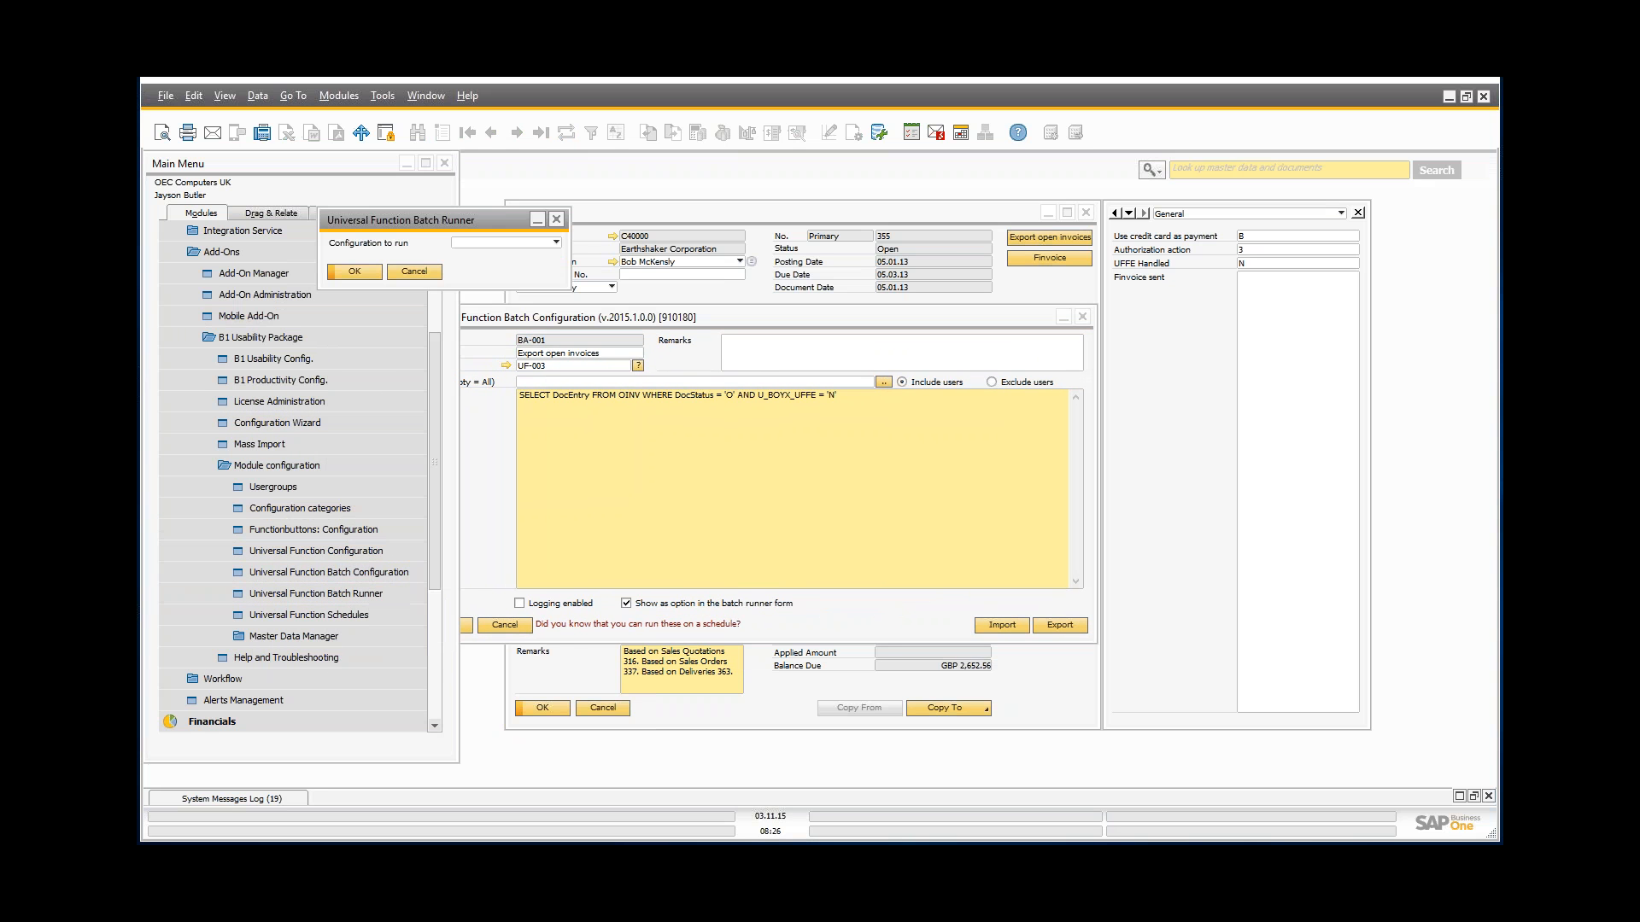
left_click(481, 246)
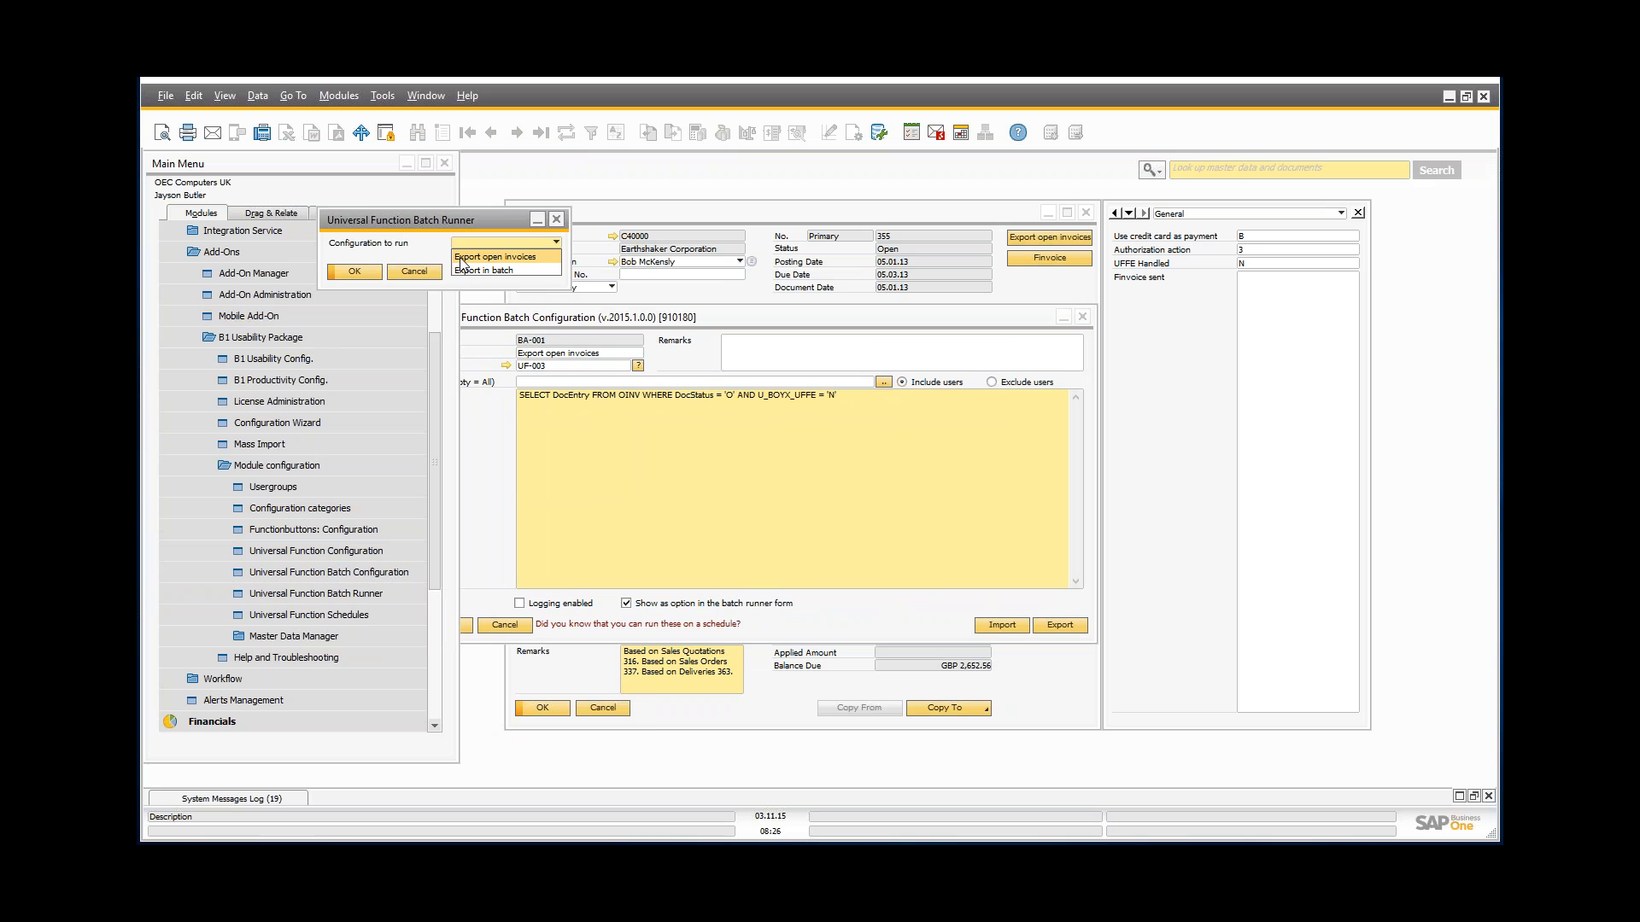
left_click(506, 261)
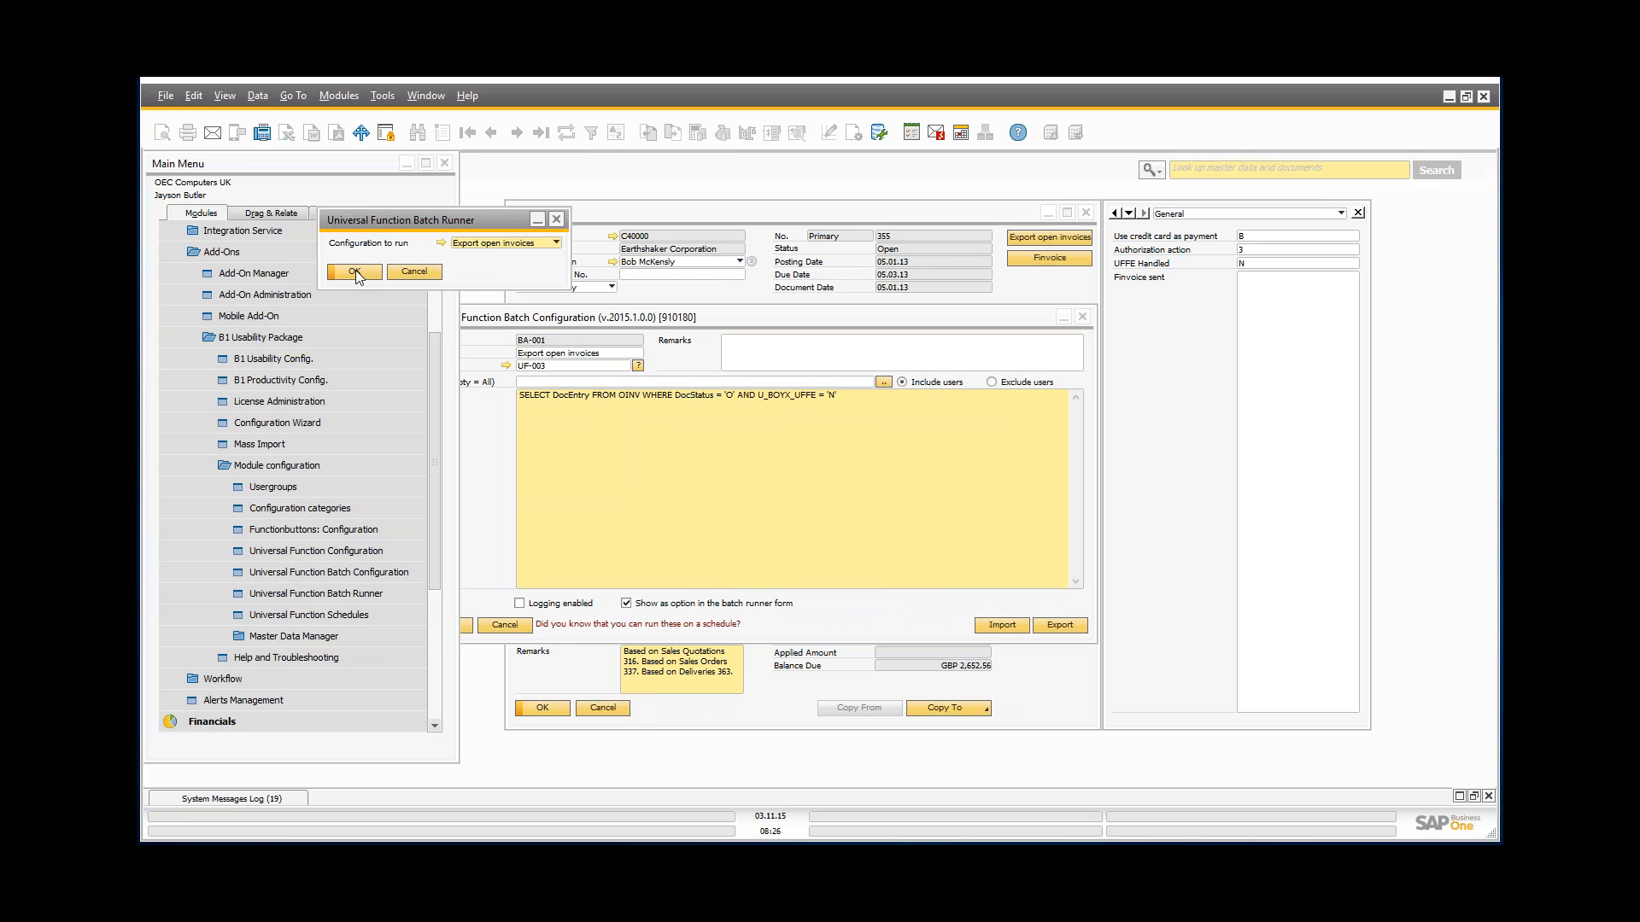
left_click(355, 273)
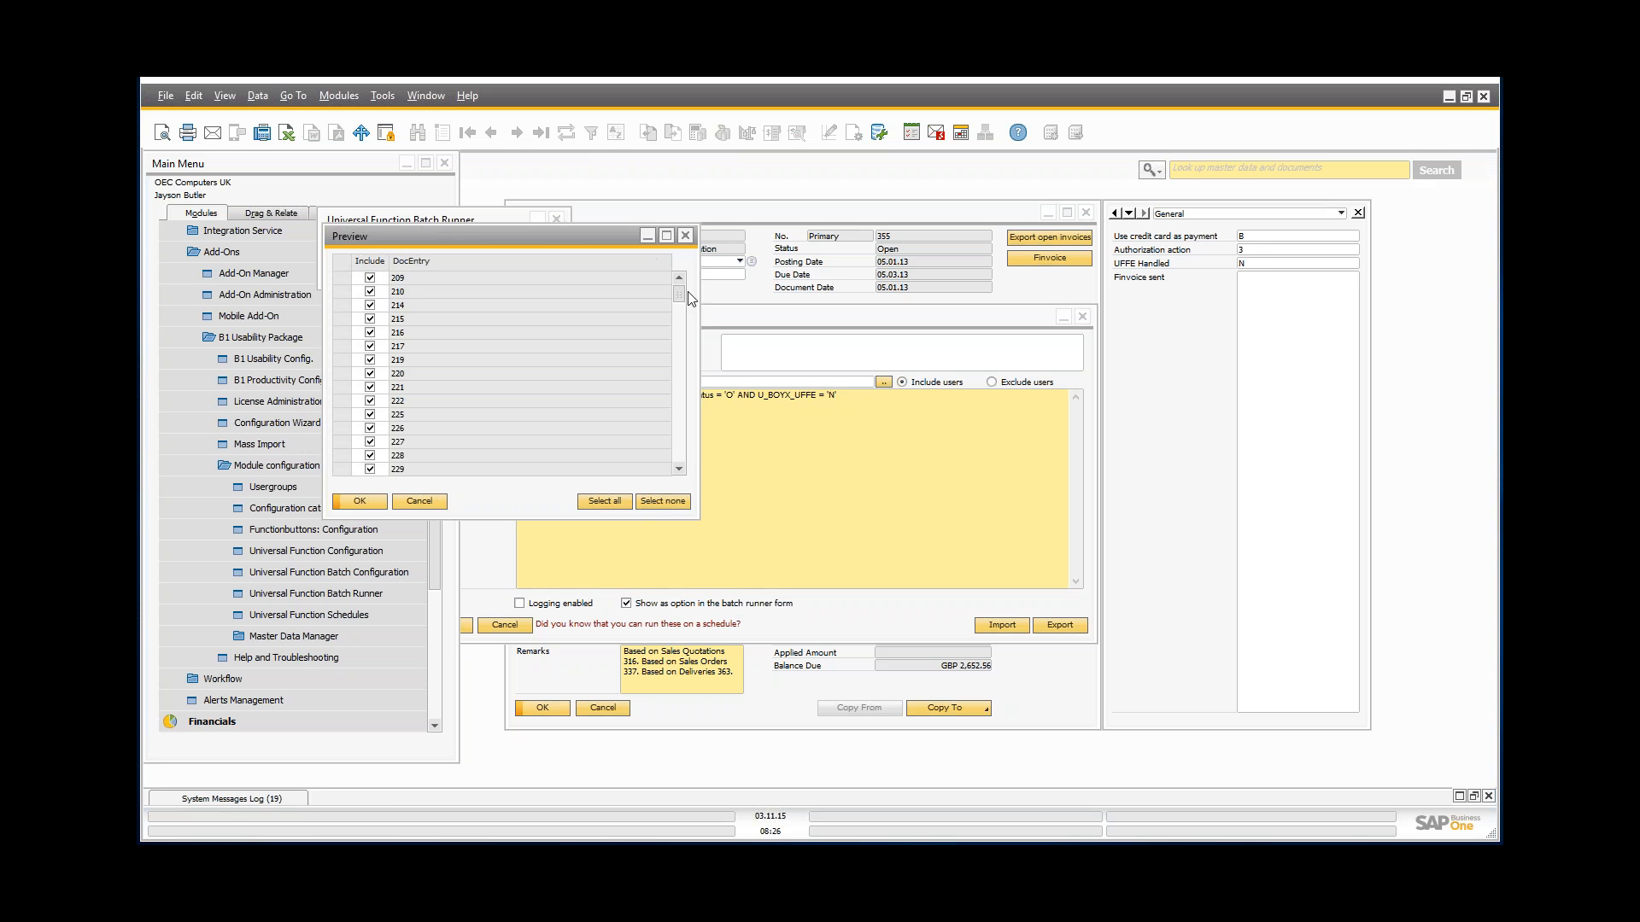
mouse_move(684, 290)
left_mouse_down()
mouse_move(694, 466)
mouse_move(692, 265)
left_mouse_up()
left_click_drag(542, 239, 391, 236)
Step: Check the linked UF-003 definition, then confirm exporting all included invoices to XML
left_click_drag(682, 321, 743, 316)
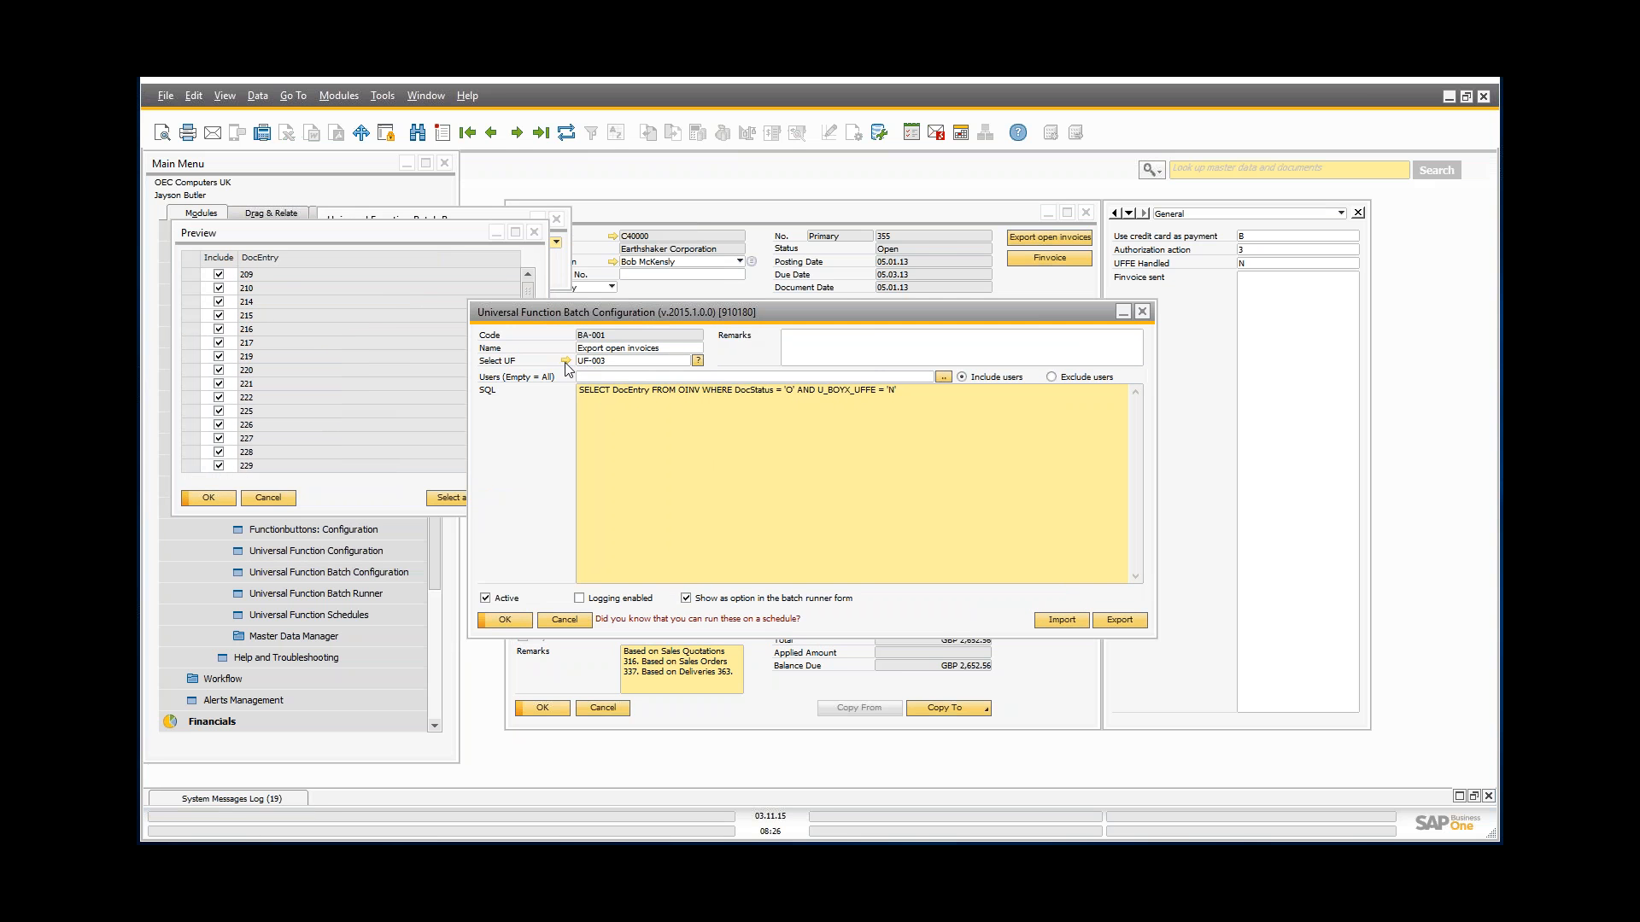
left_click(565, 364)
left_click_drag(319, 264, 545, 244)
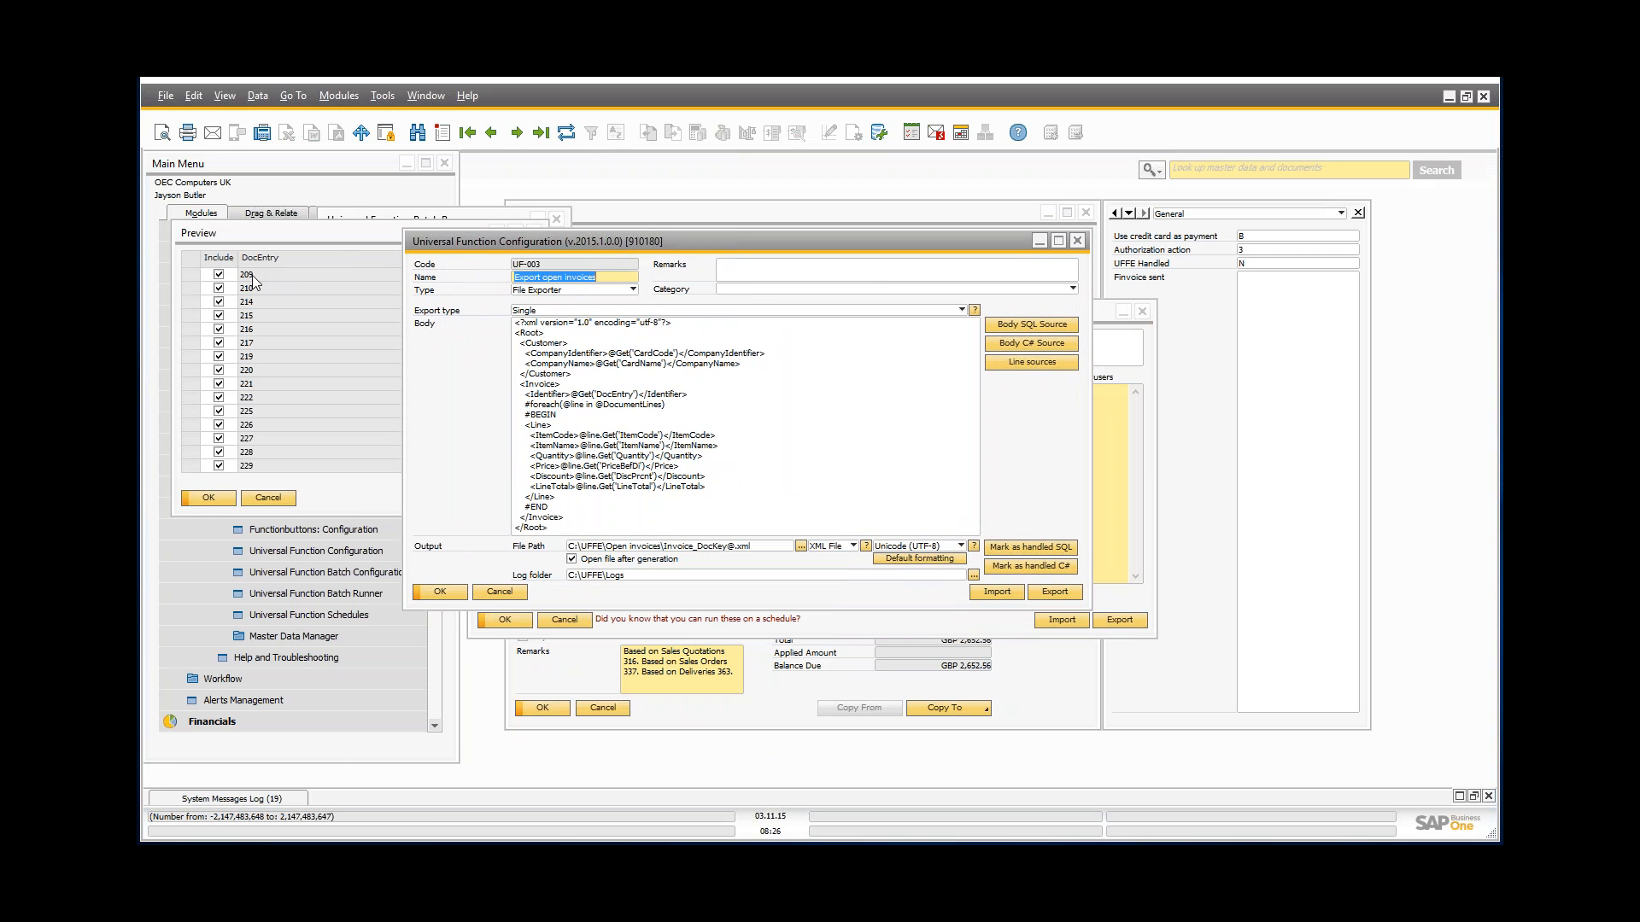
left_click(207, 490)
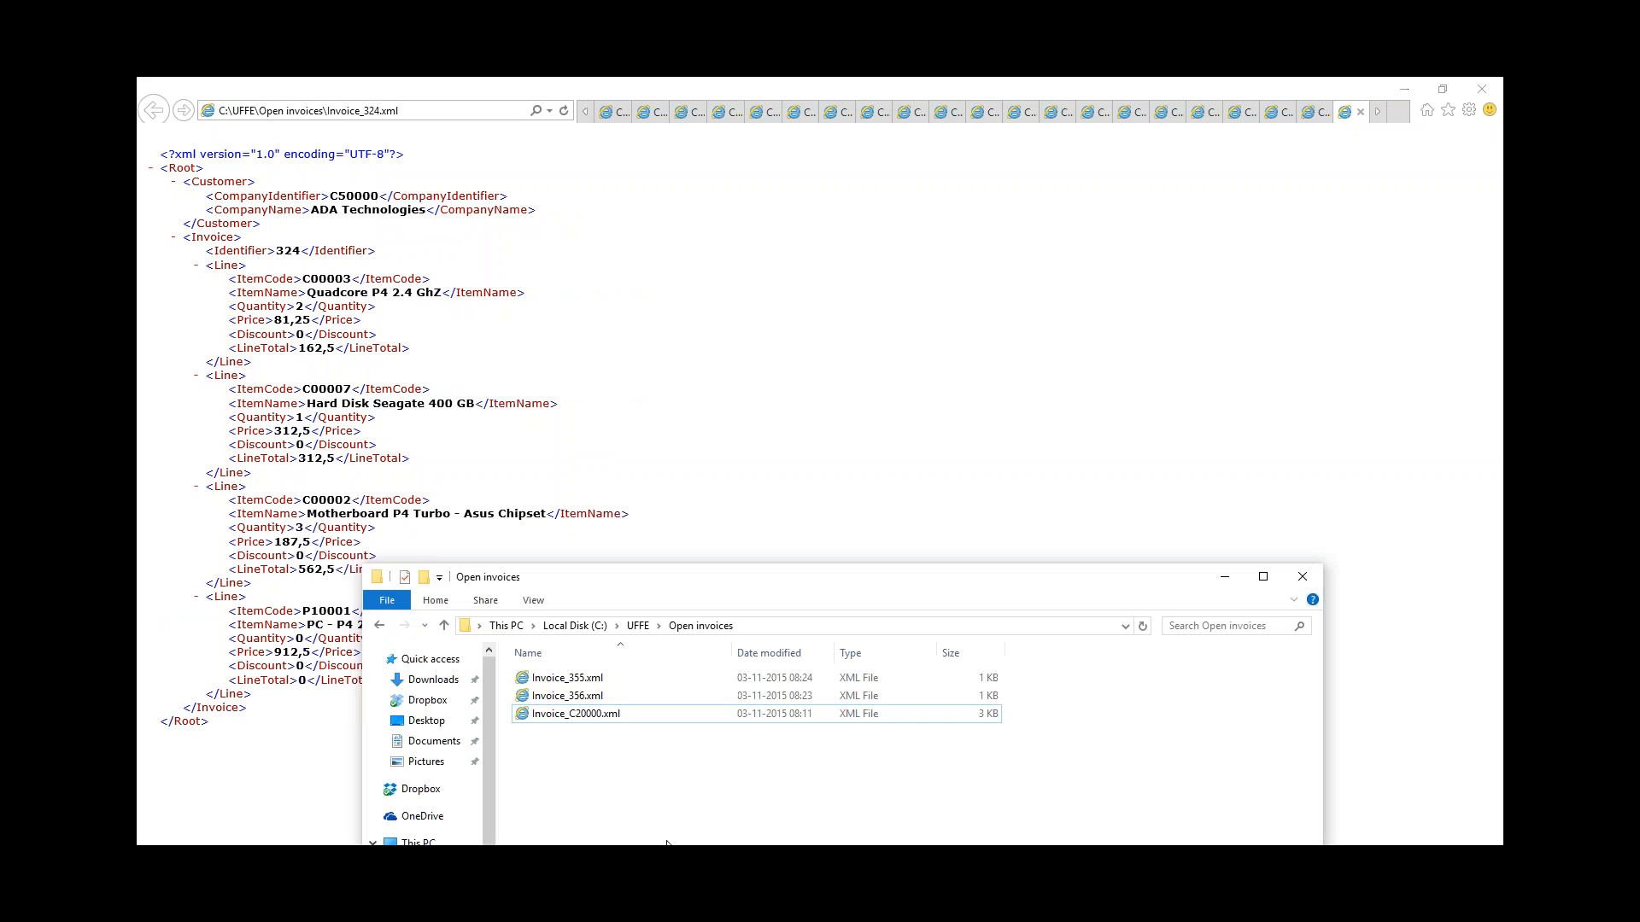
Step: Refresh the Open invoices folder showing 139 XML files, then close Internet Explorer with all its tabs
left_click_drag(600, 577, 602, 314)
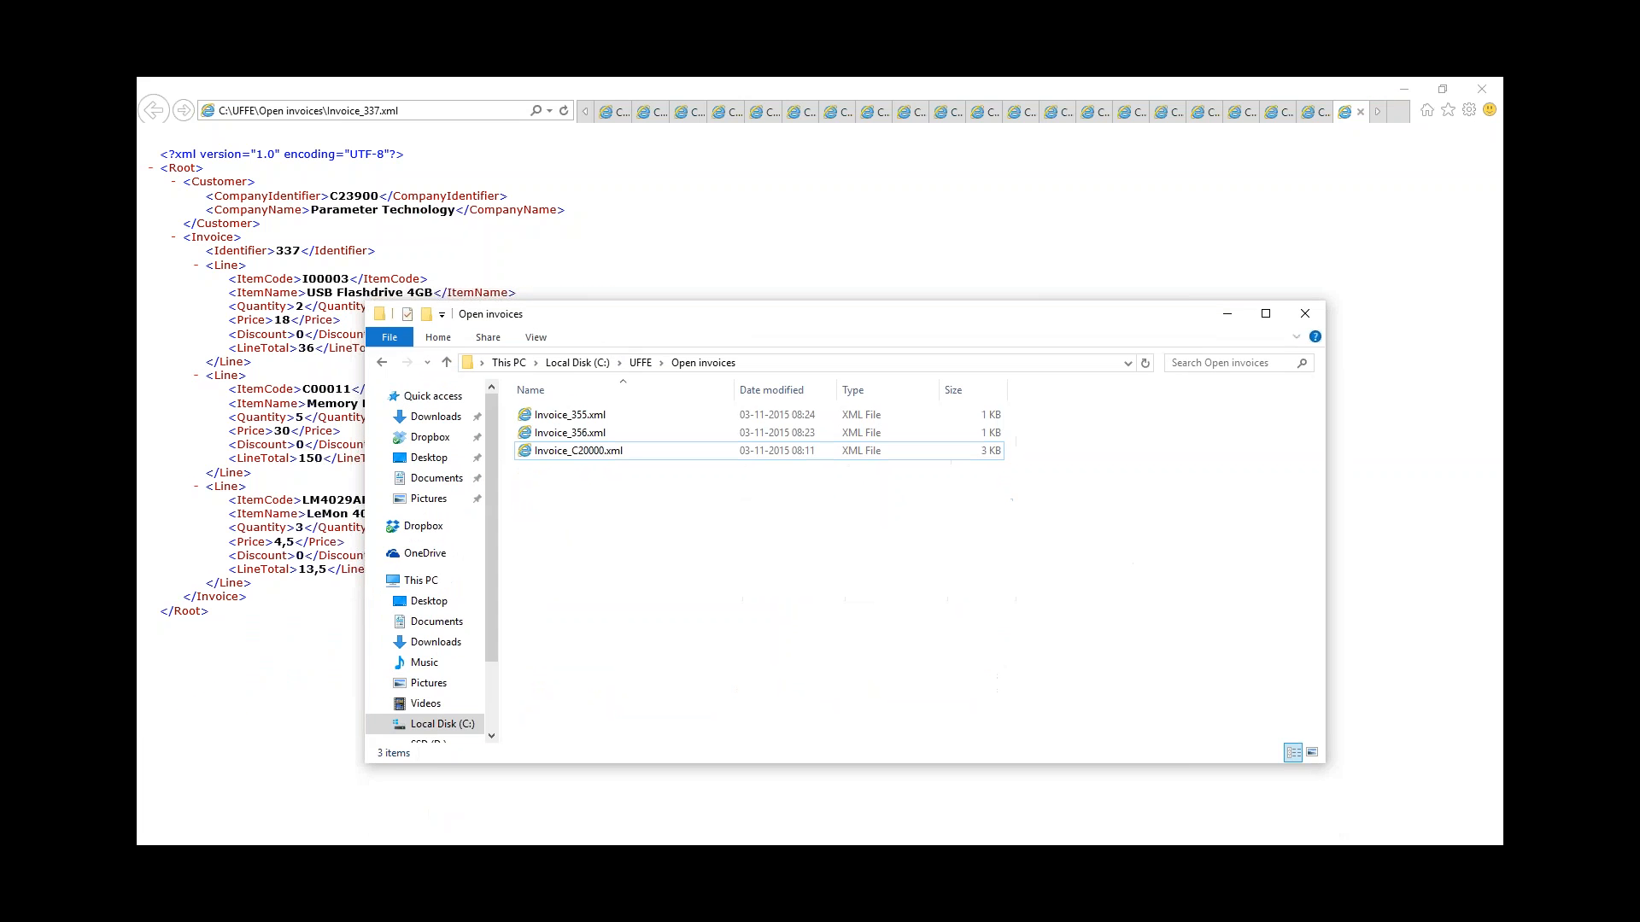
key("F5")
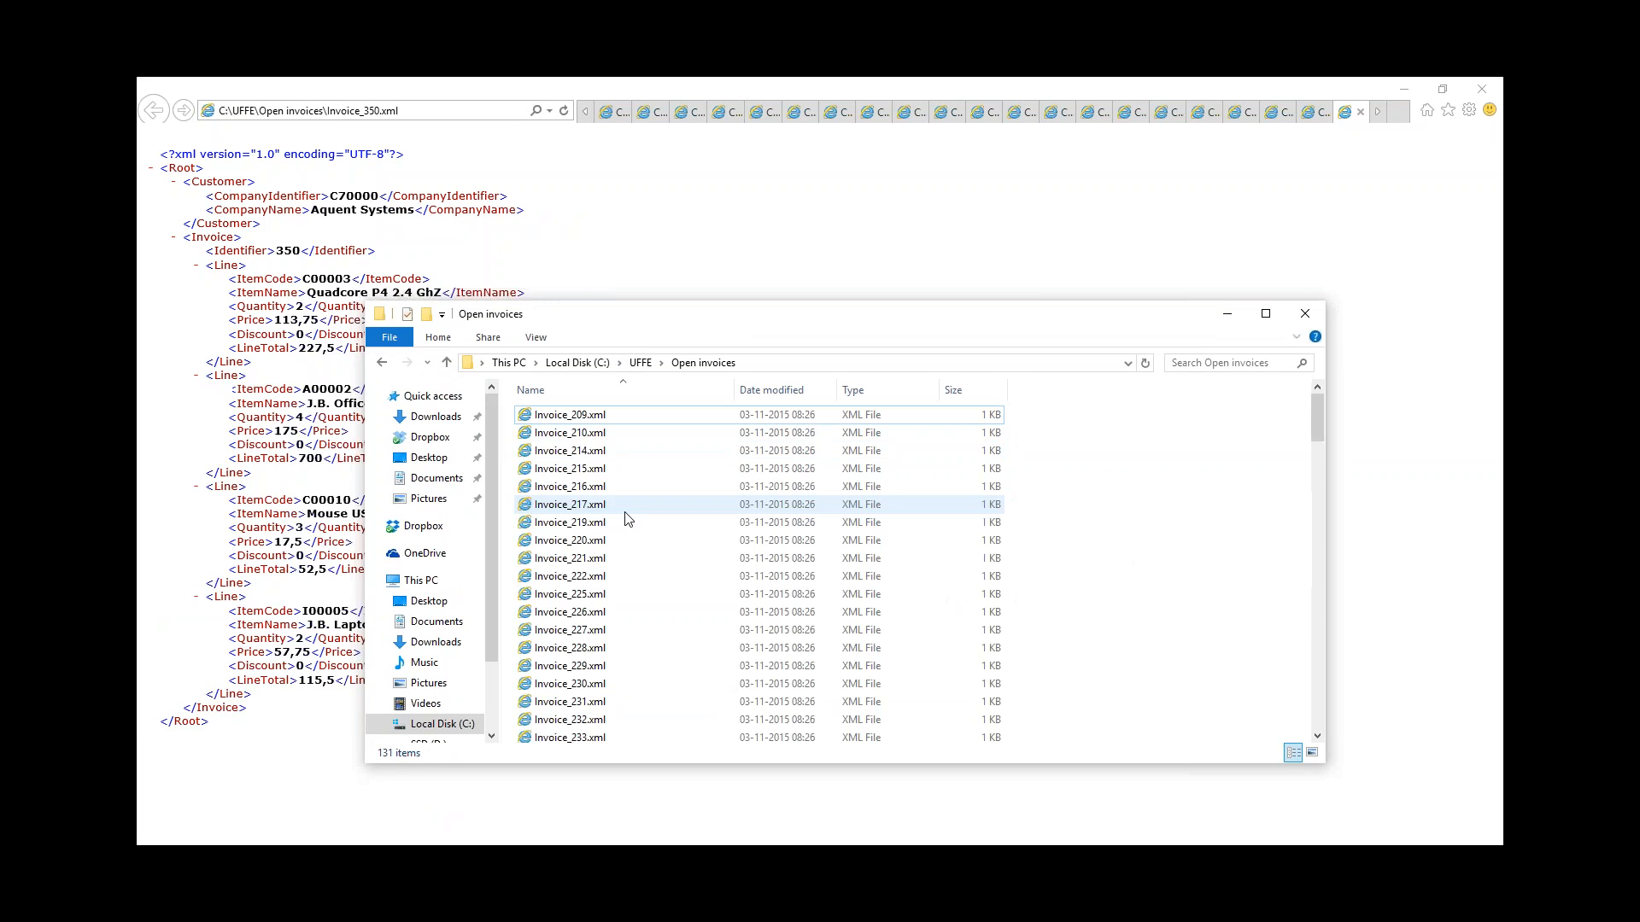
mouse_move(1321, 412)
left_mouse_down()
mouse_move(1281, 713)
mouse_move(1314, 546)
mouse_move(1317, 395)
left_mouse_up()
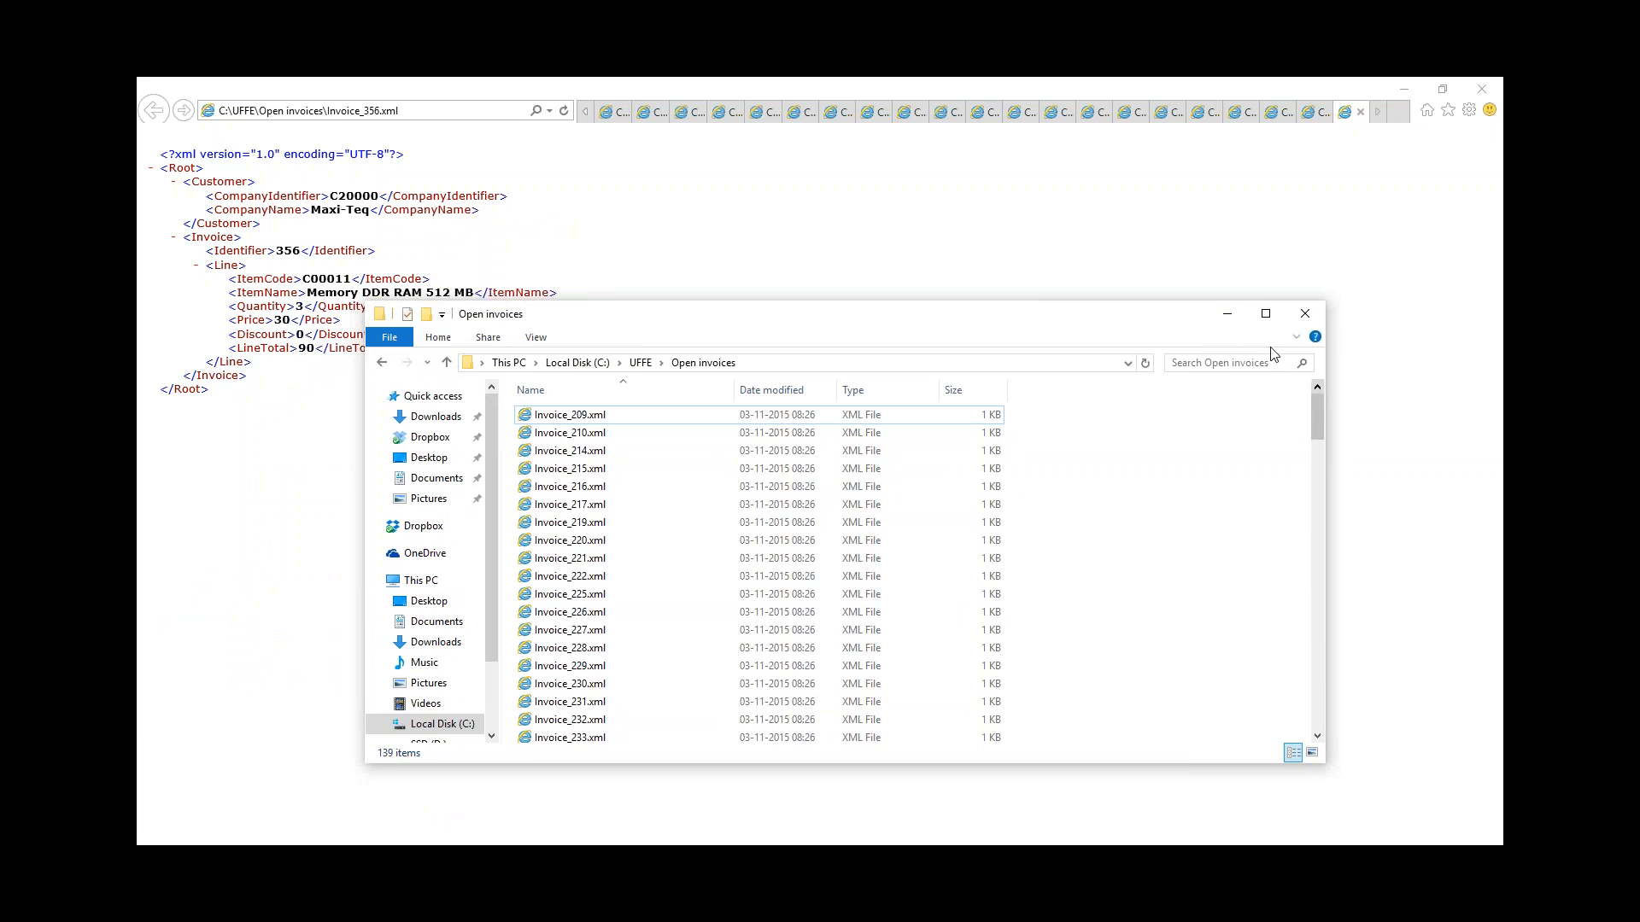
left_click(1229, 318)
left_click(1482, 88)
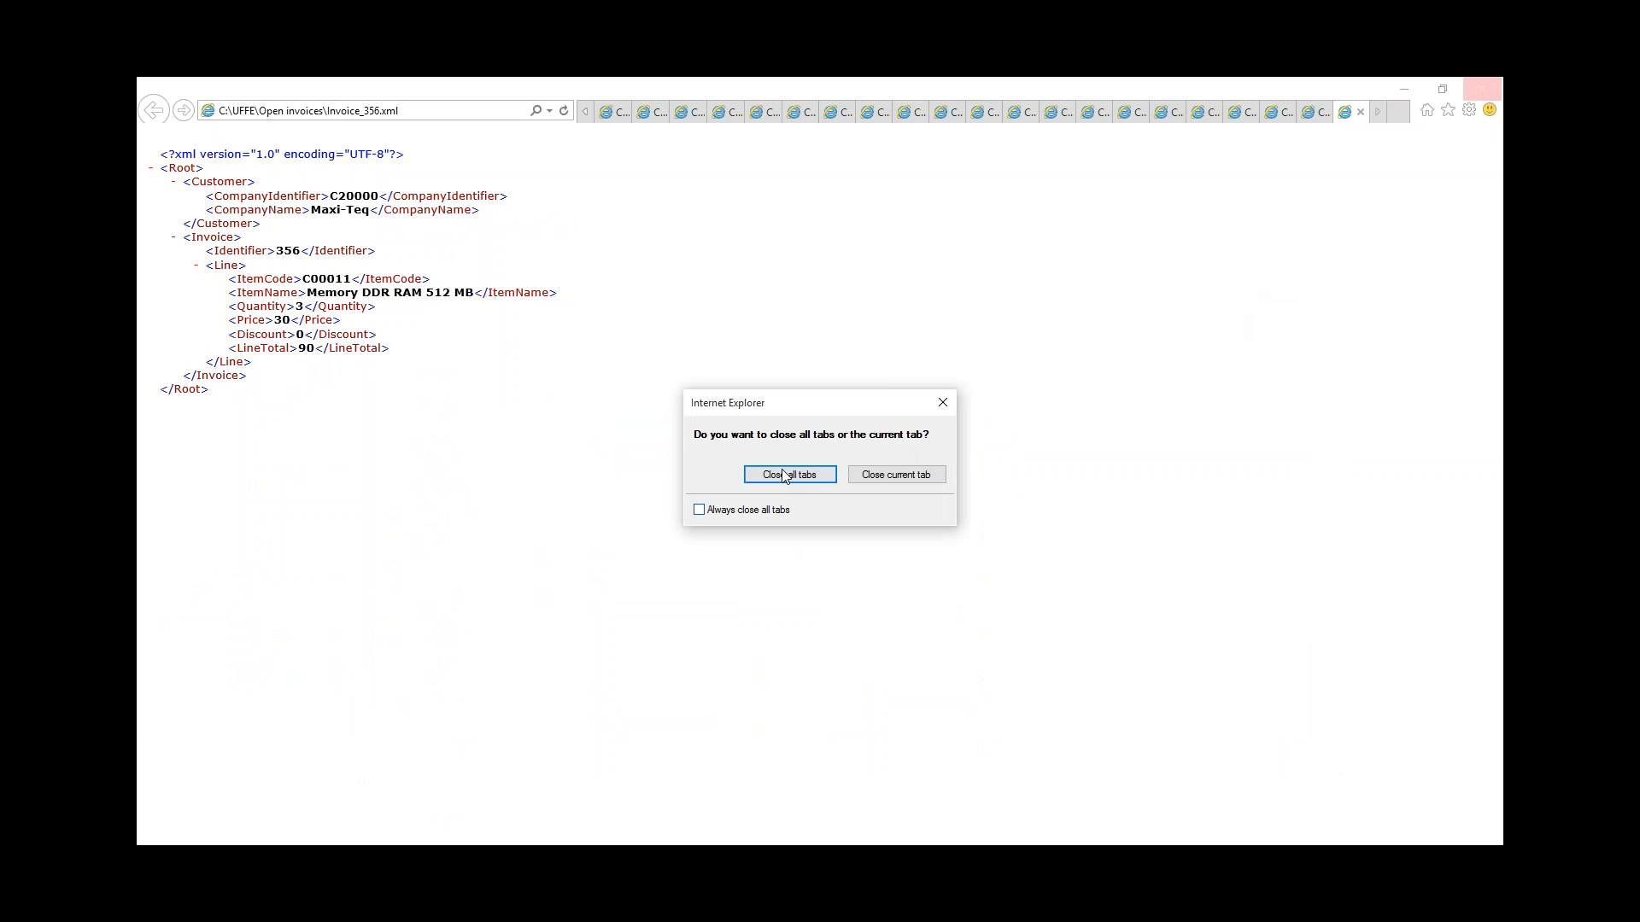
left_click(787, 477)
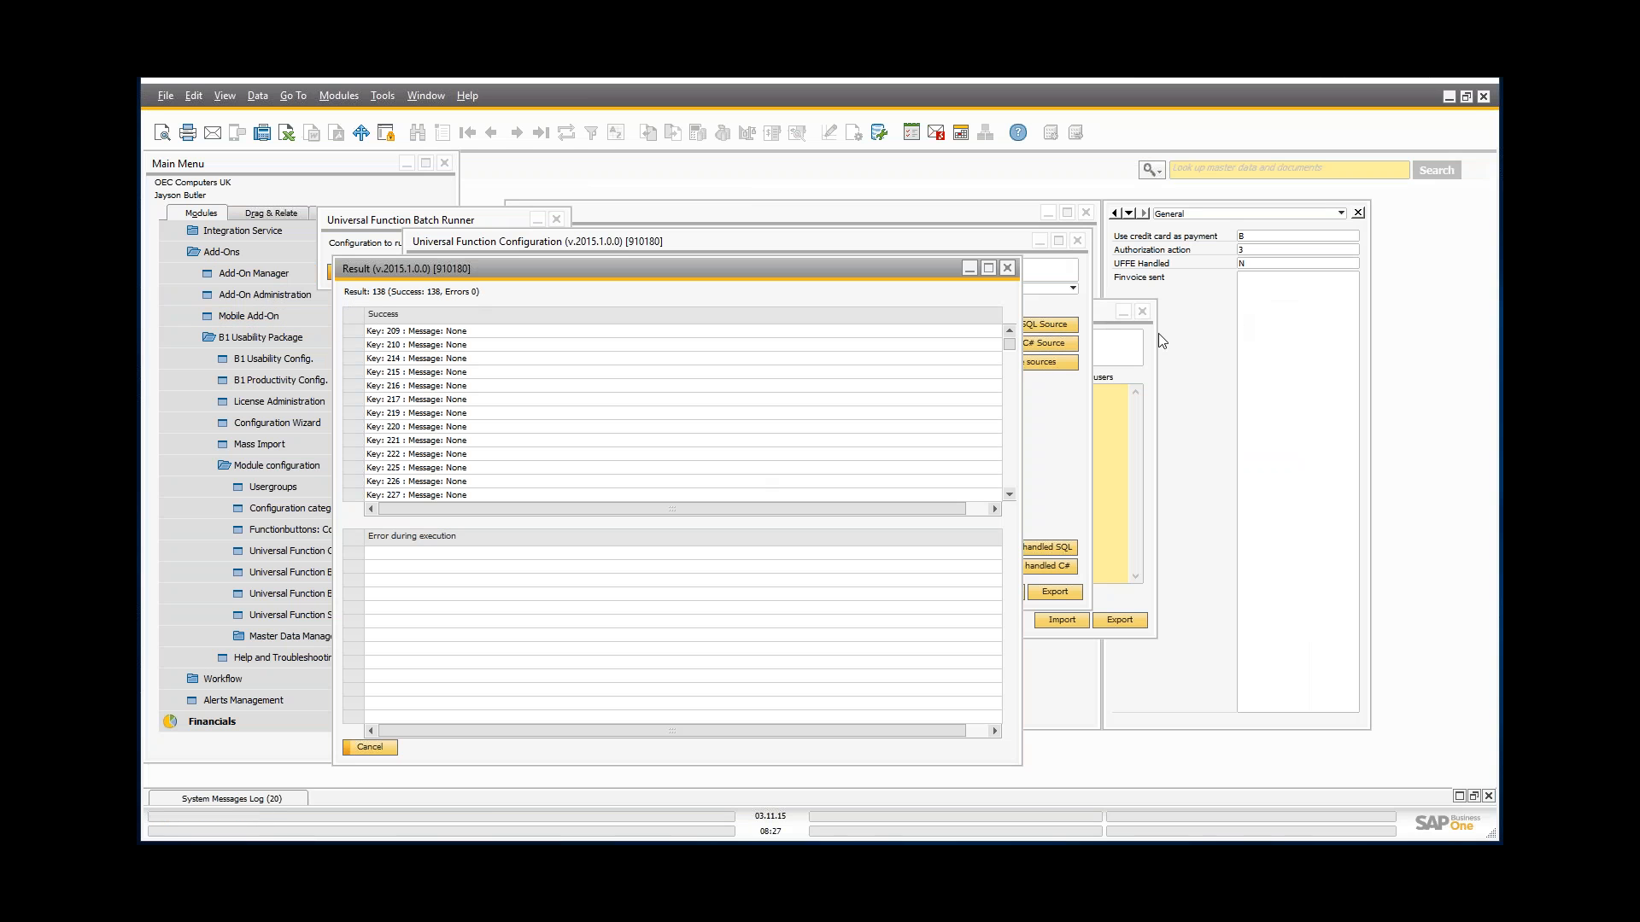
Step: Close the batch result and preview the batch again, dismissing it without exporting
left_click_drag(1016, 345, 1011, 517)
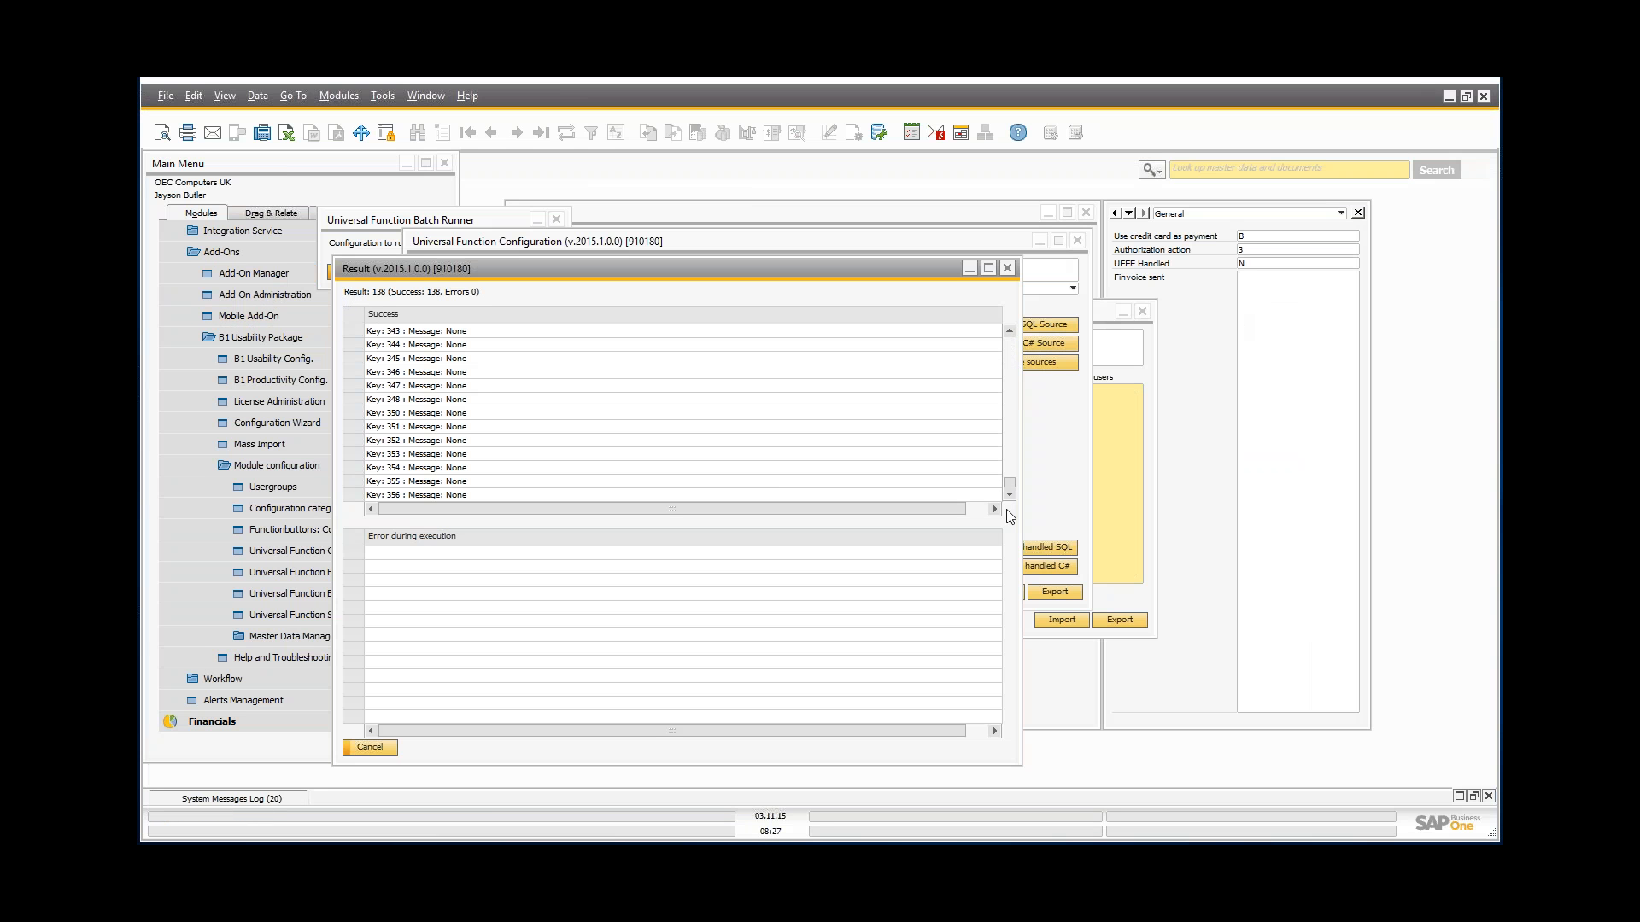
left_click(1007, 270)
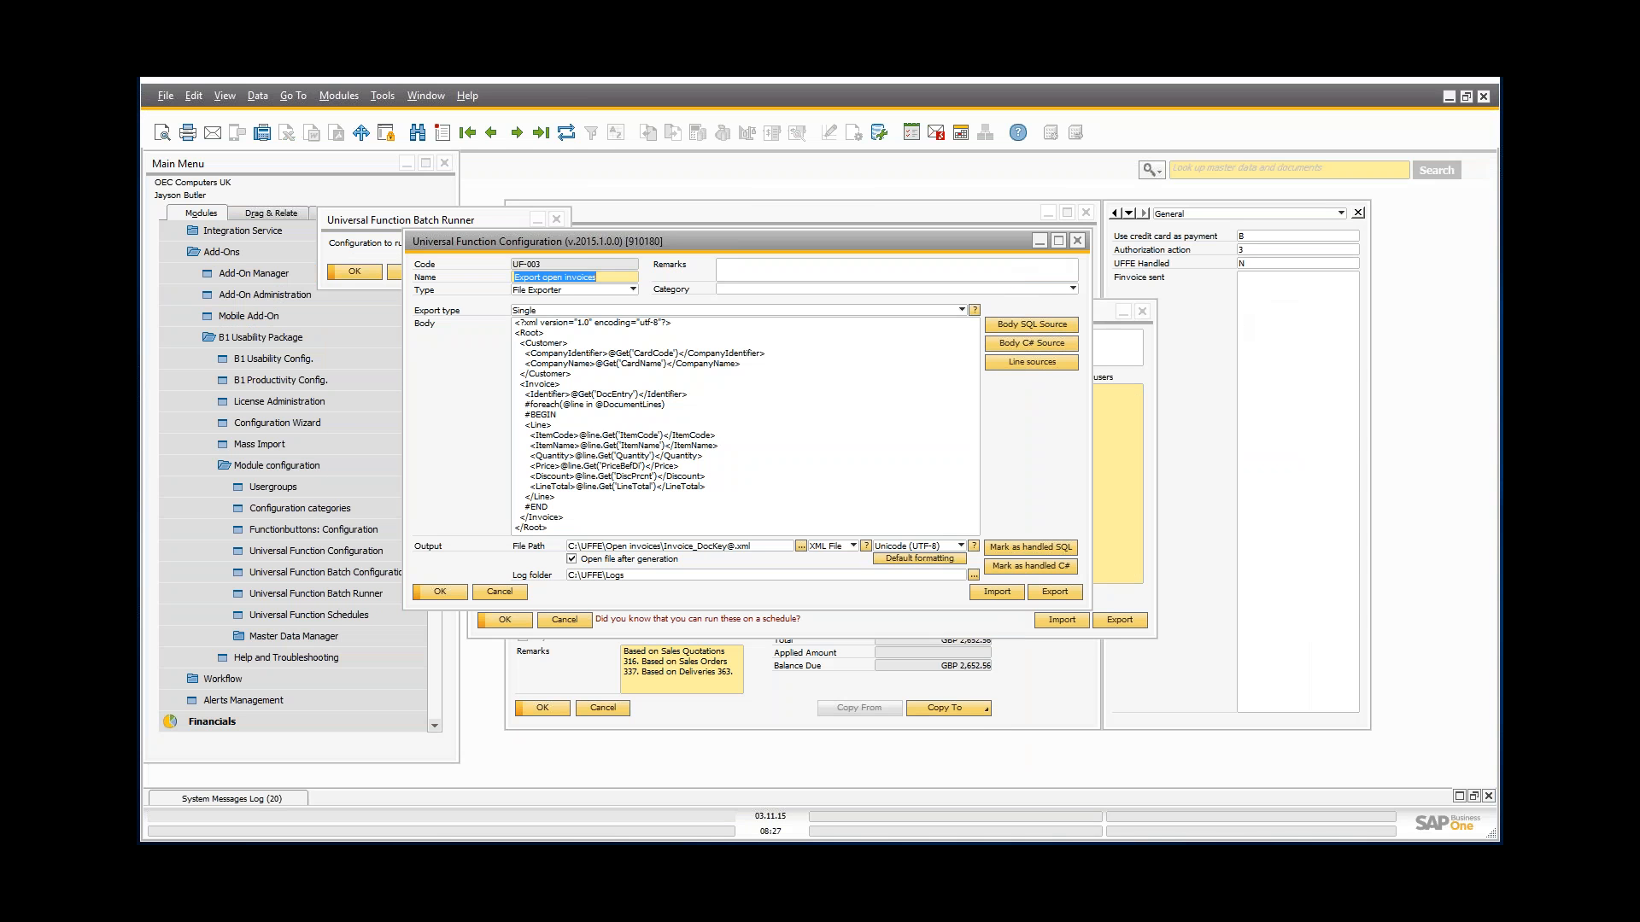
left_click(351, 239)
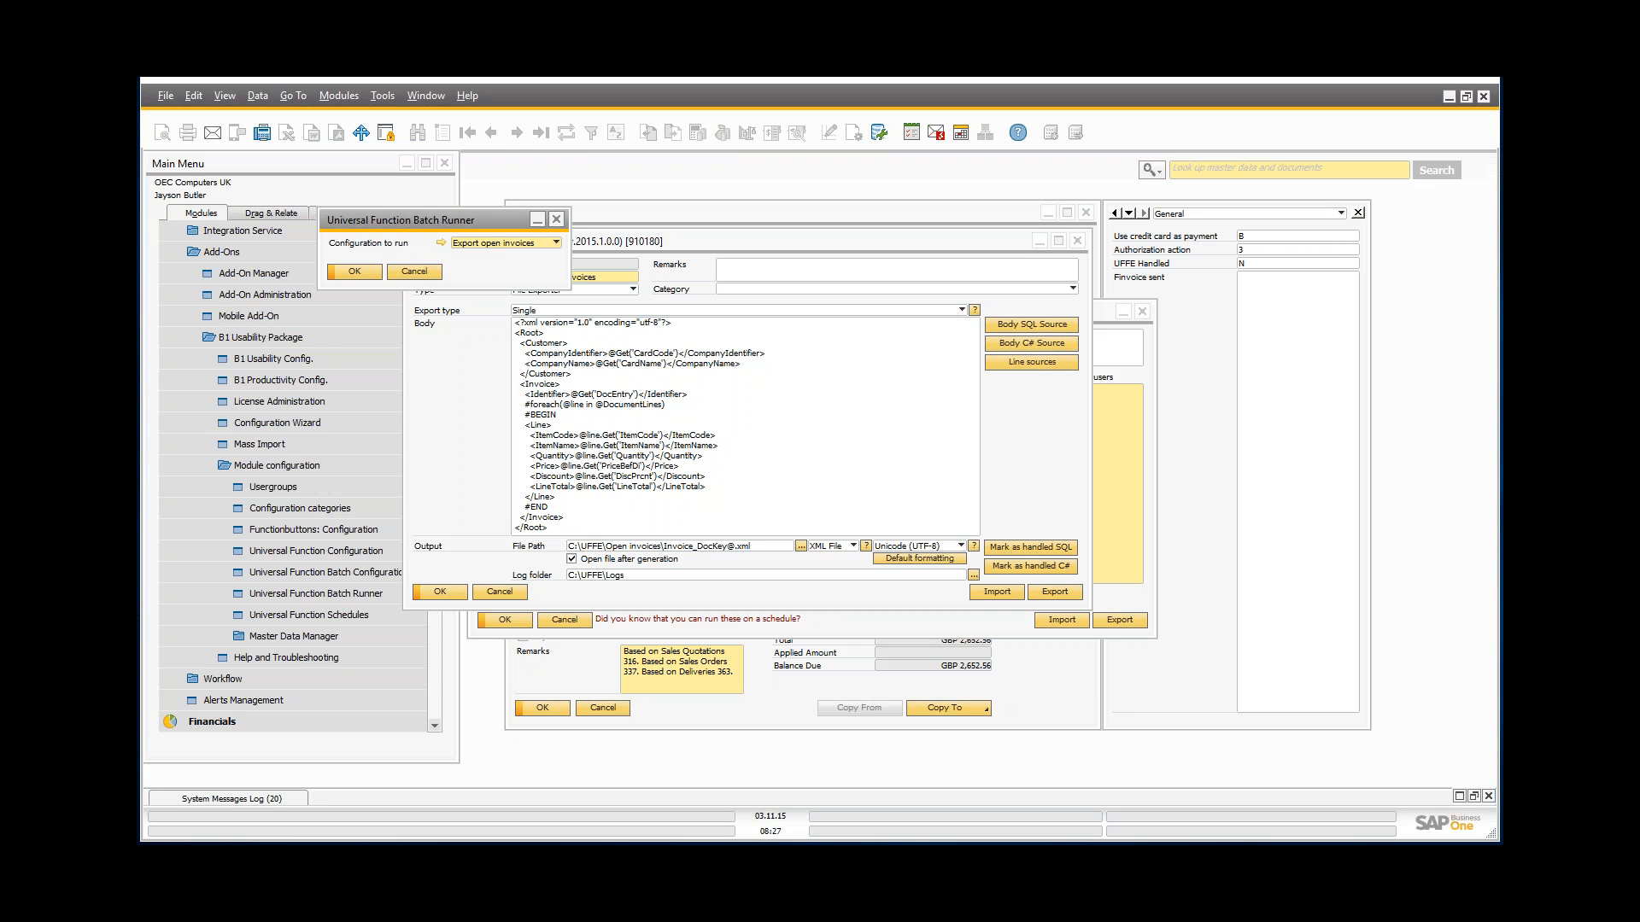
left_click(356, 273)
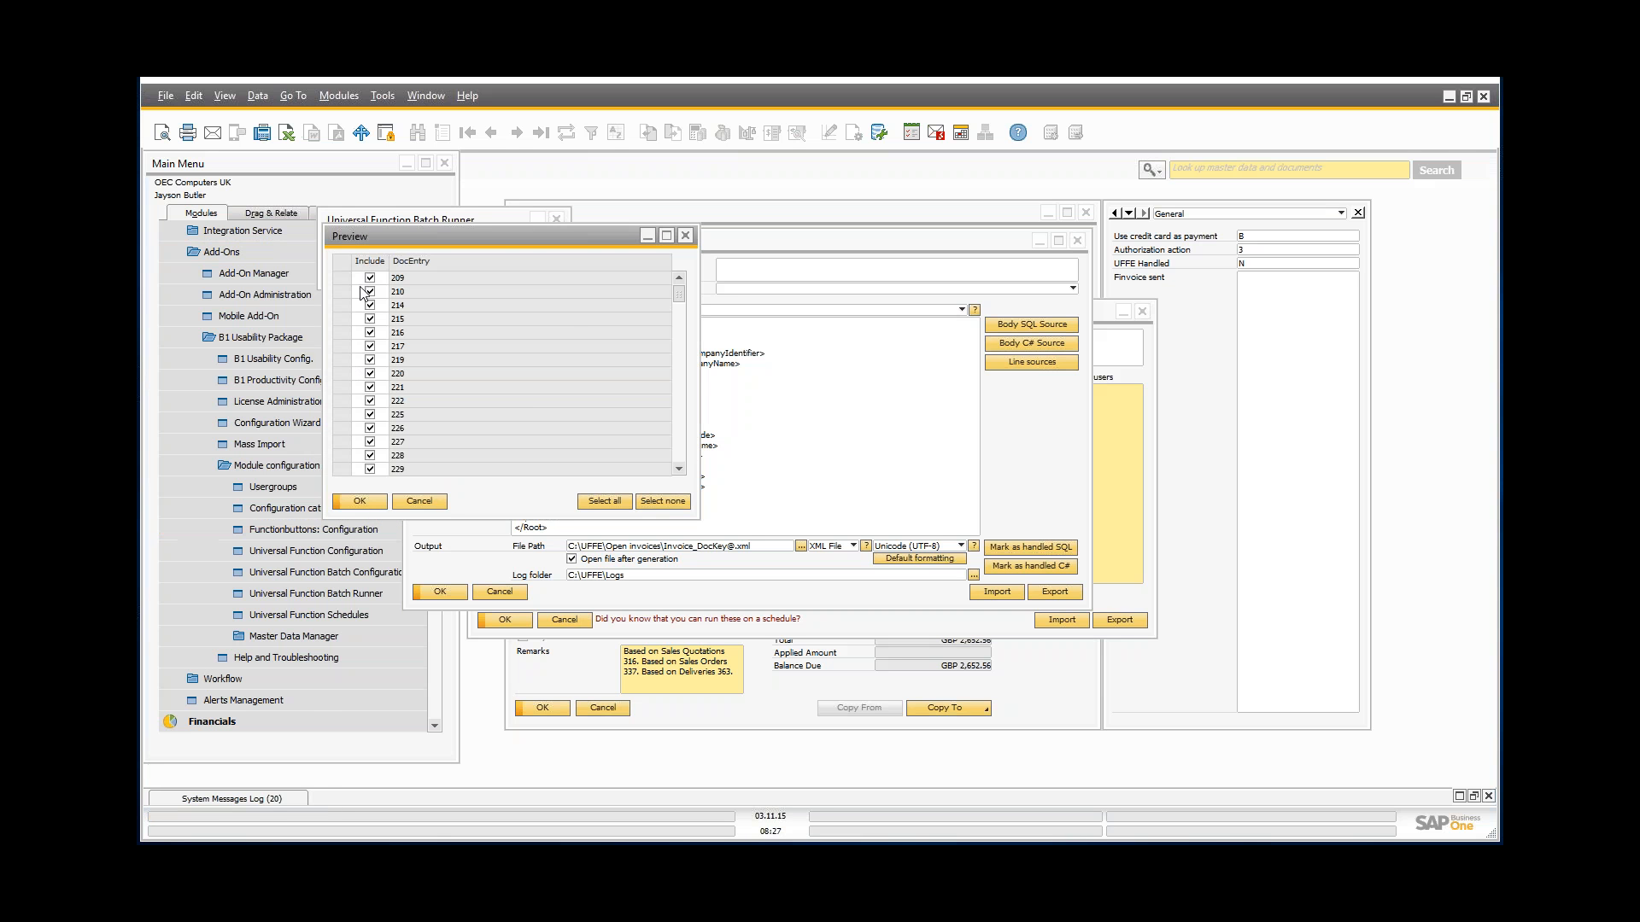
left_click(420, 502)
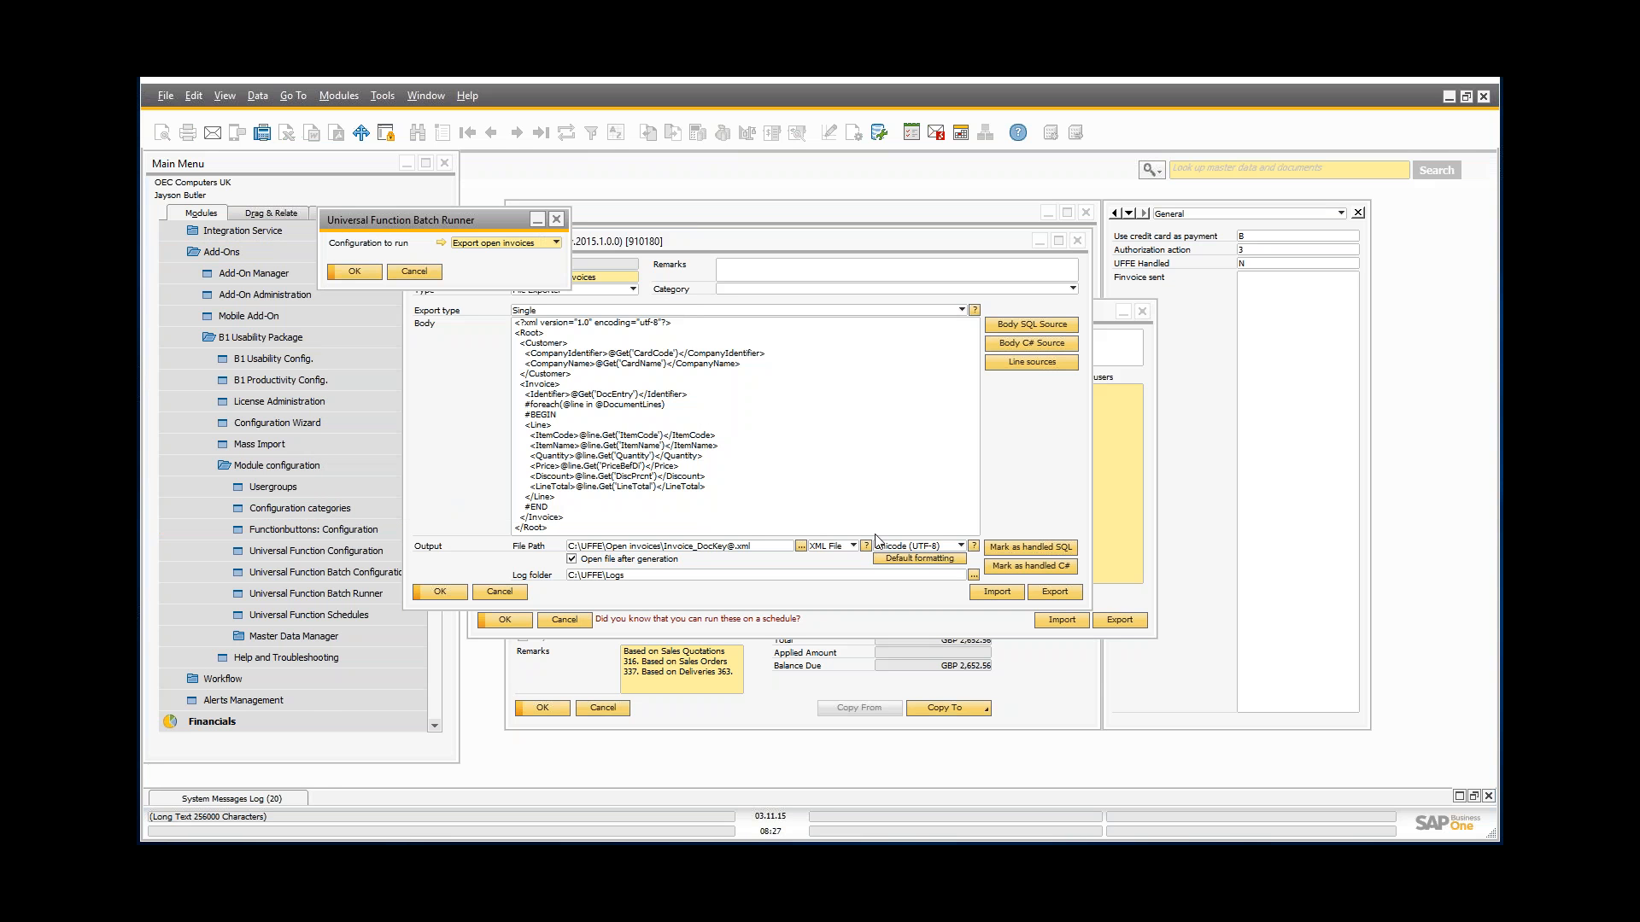
Step: Uncomment UF-003's mark-as-handled SQL: UPDATE OINV SET U_BOYX_UFFE = 'Y' WHERE DocEntry = DocKey@
left_click(912, 463)
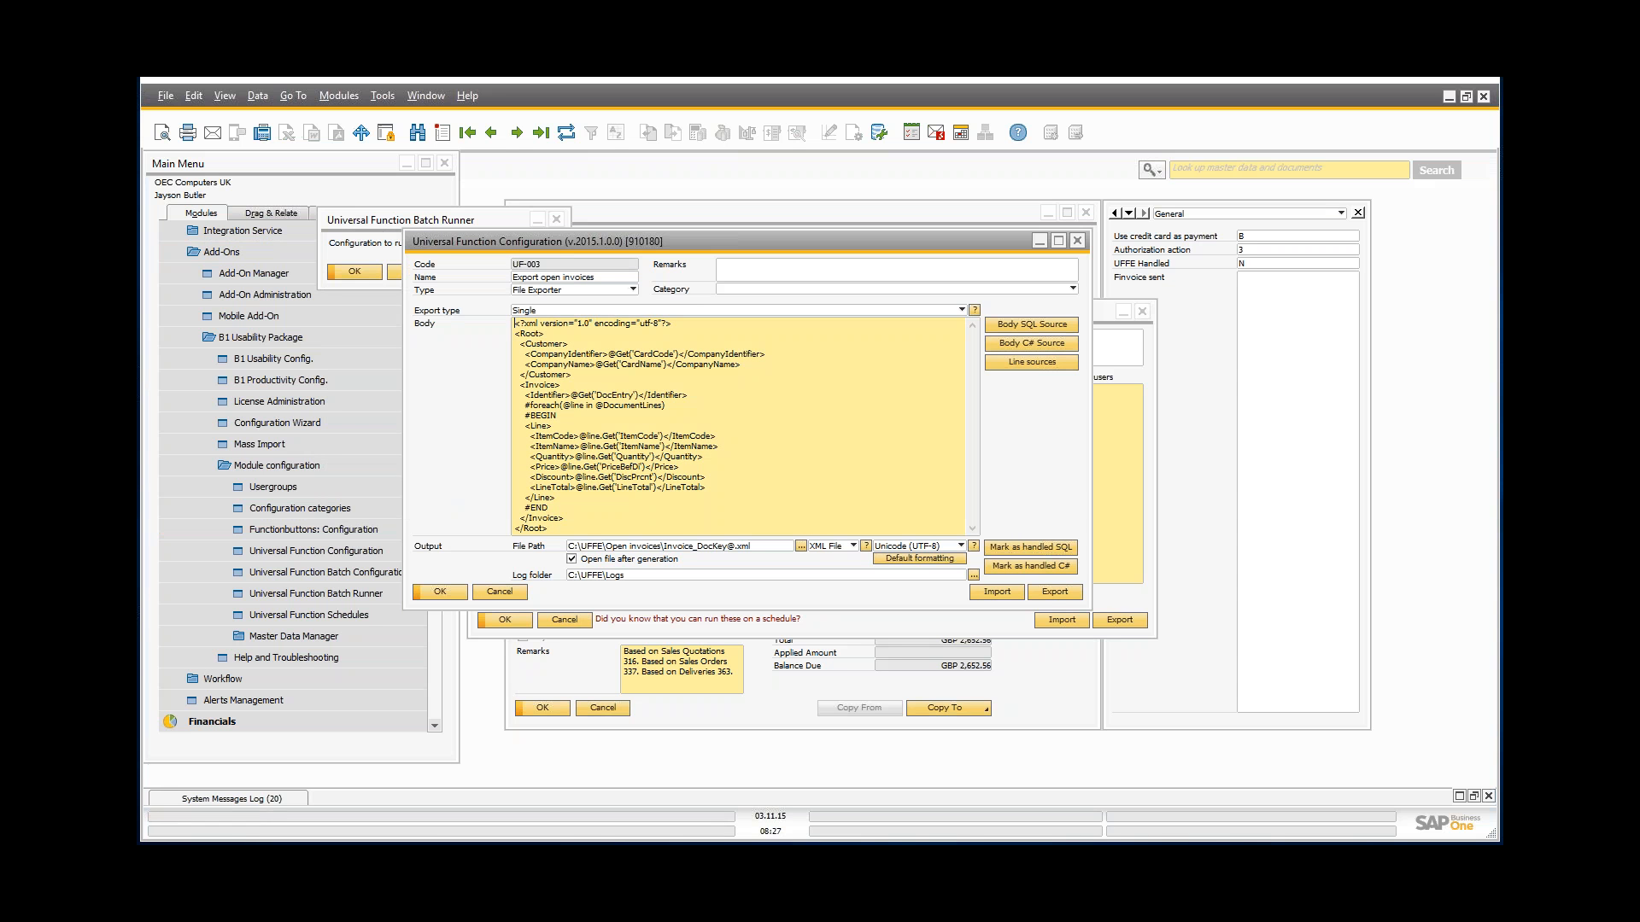
left_click(1038, 546)
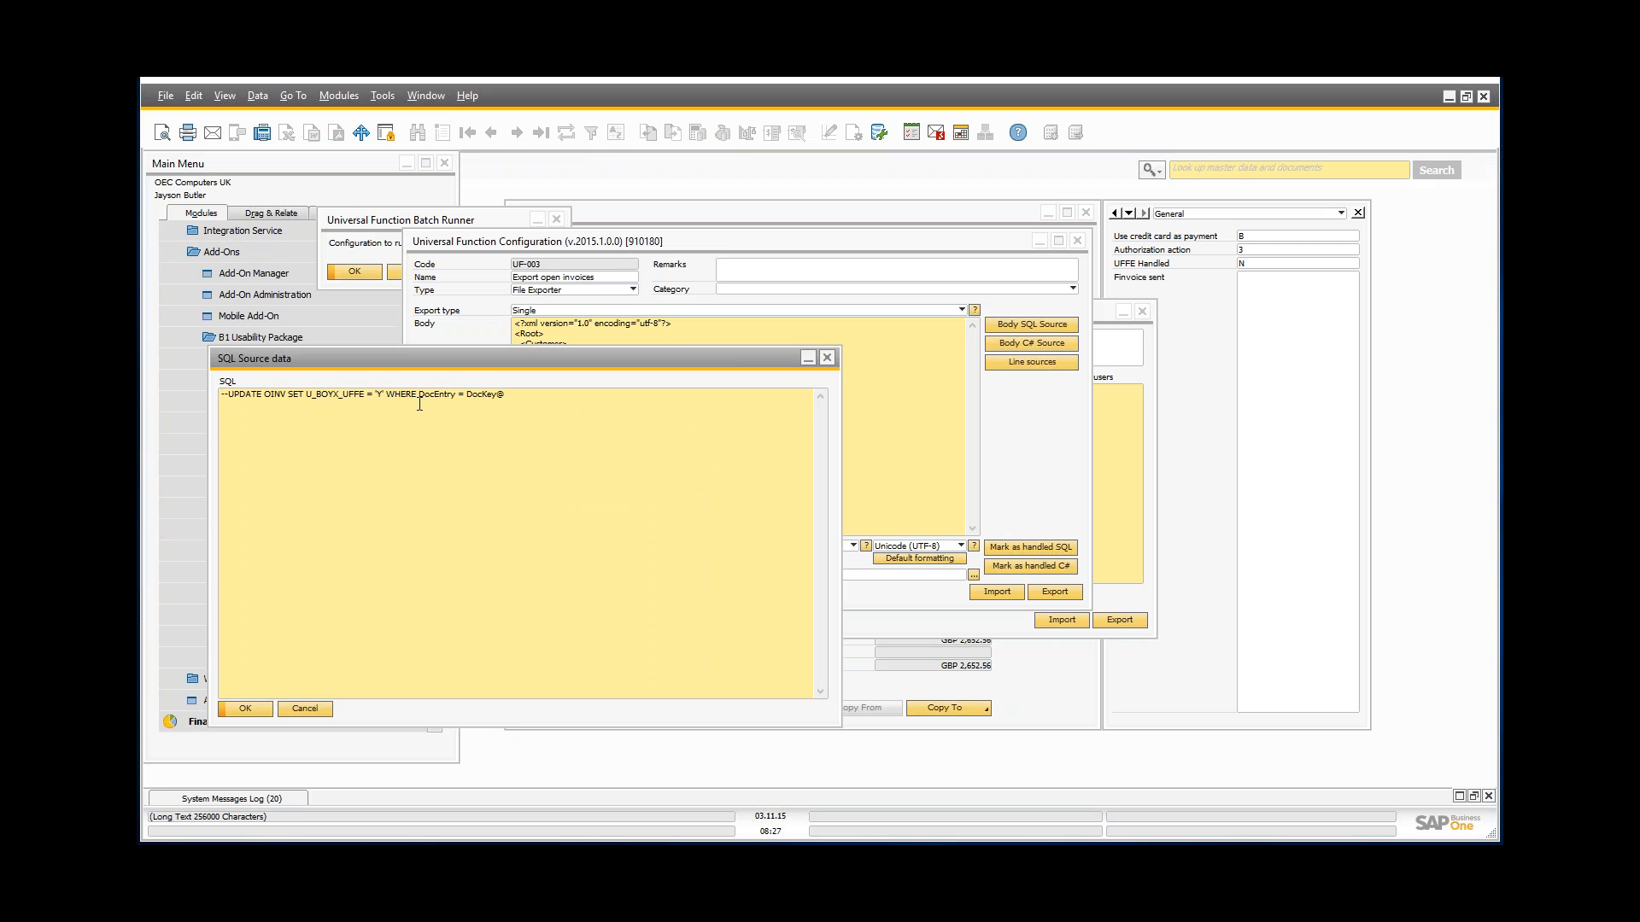
key("Delete")
key("Delete")
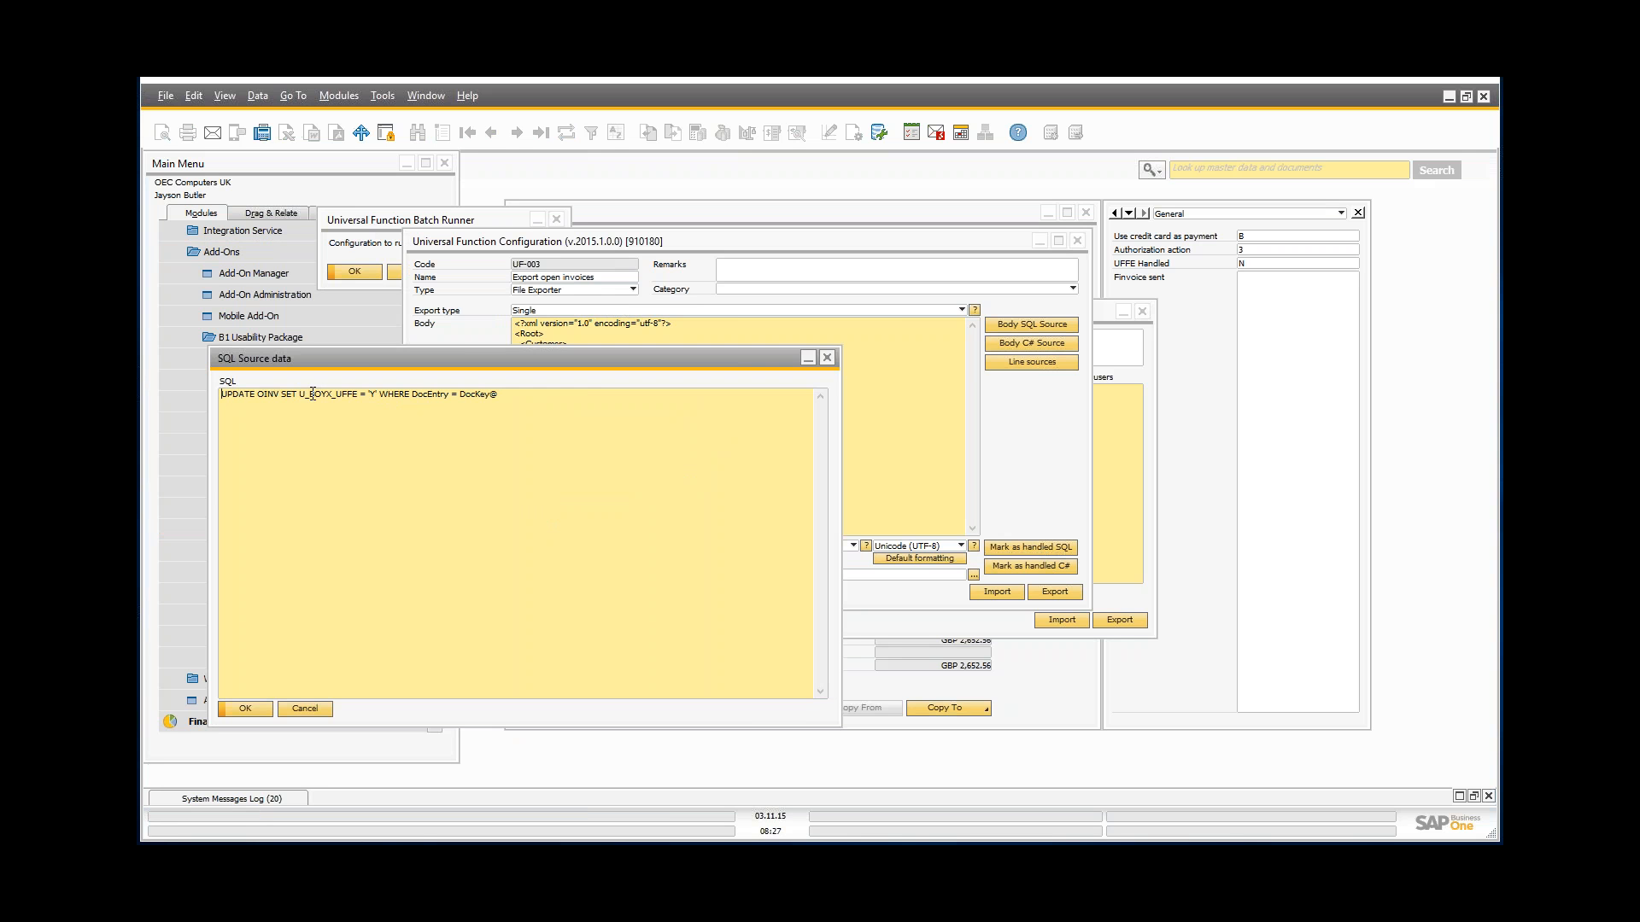
left_click_drag(304, 399, 363, 399)
Step: Accept the mark-as-handled SQL, turn off Open file after generation, and update UF-003
left_click(247, 710)
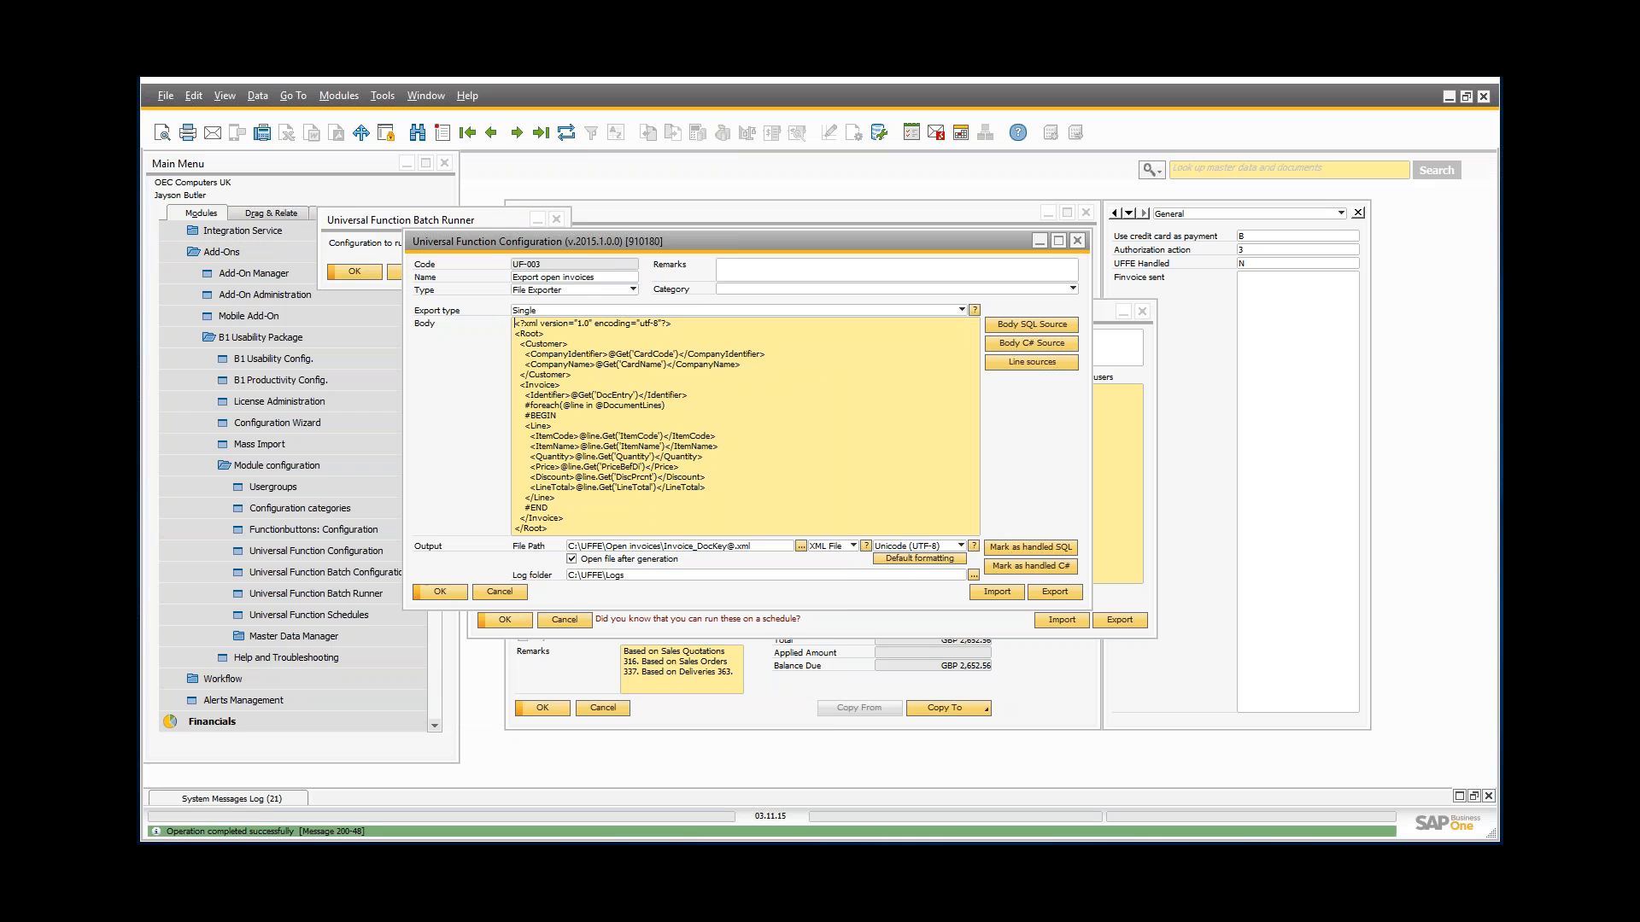
left_click(394, 222)
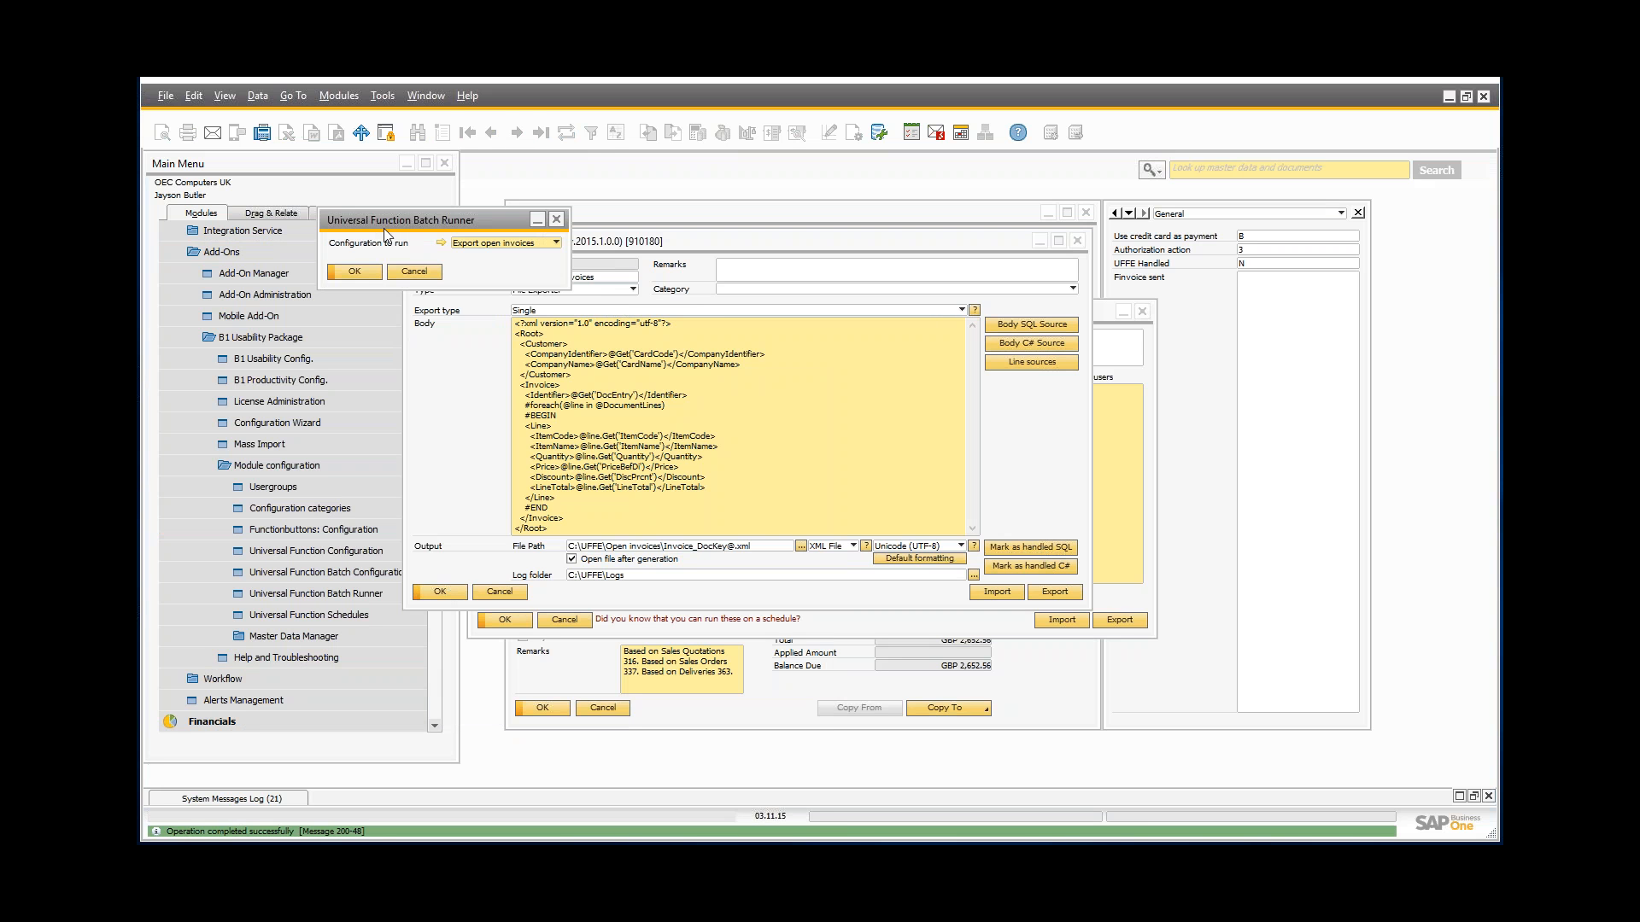
left_click(584, 559)
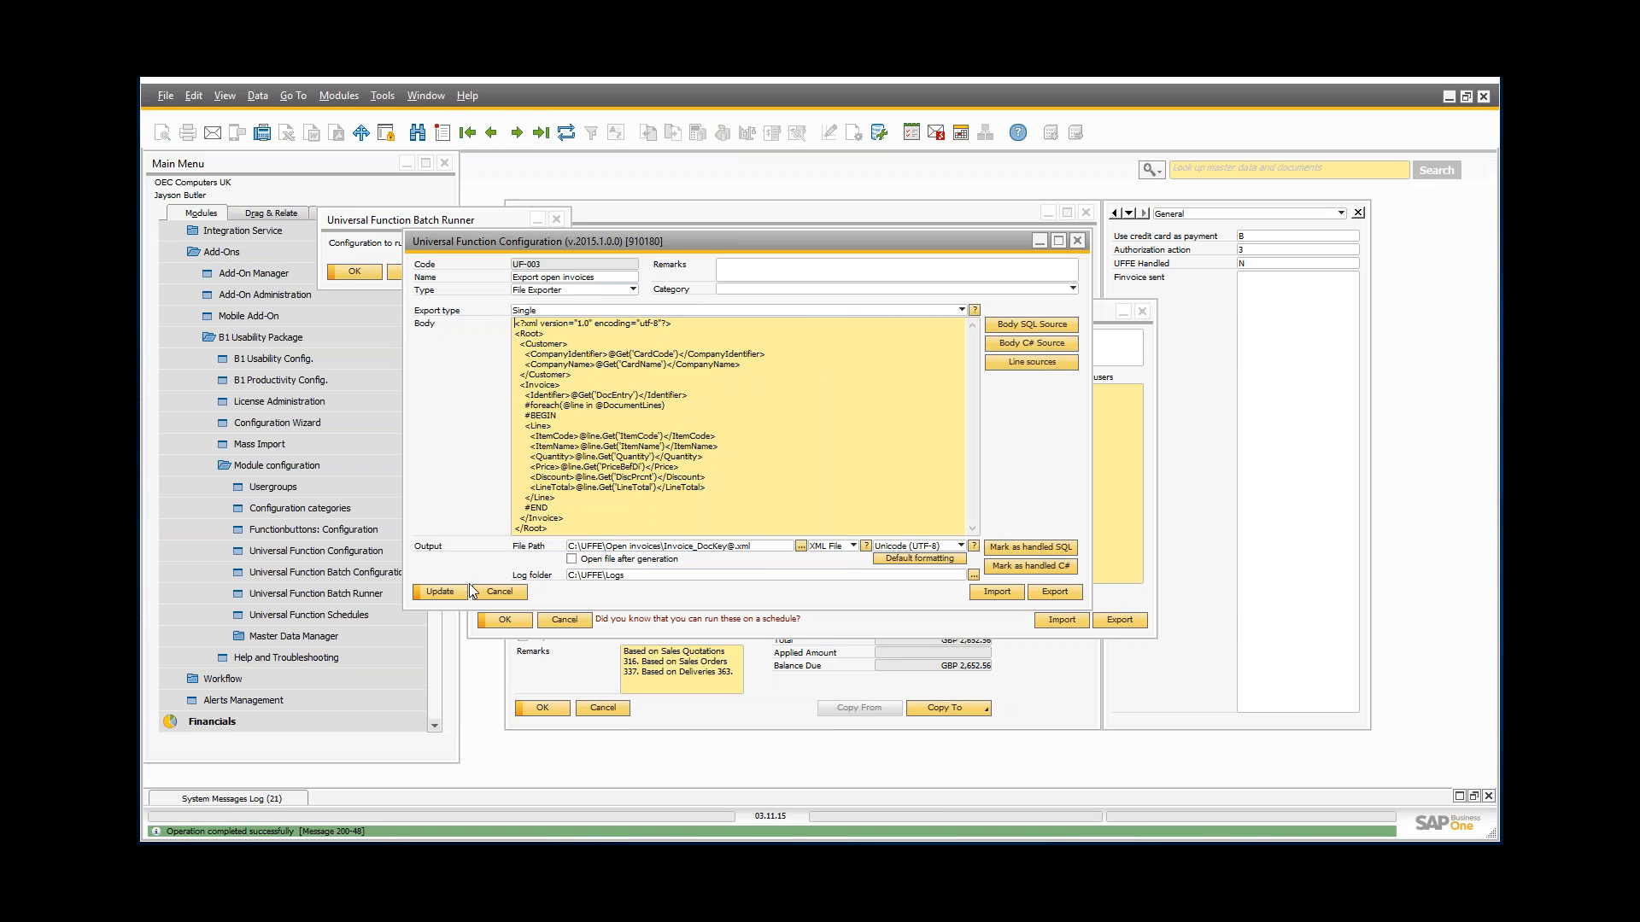
left_click(455, 593)
left_click(359, 243)
Step: Run the Export open invoices batch for all listed invoices and check the exported files folder
left_click(367, 271)
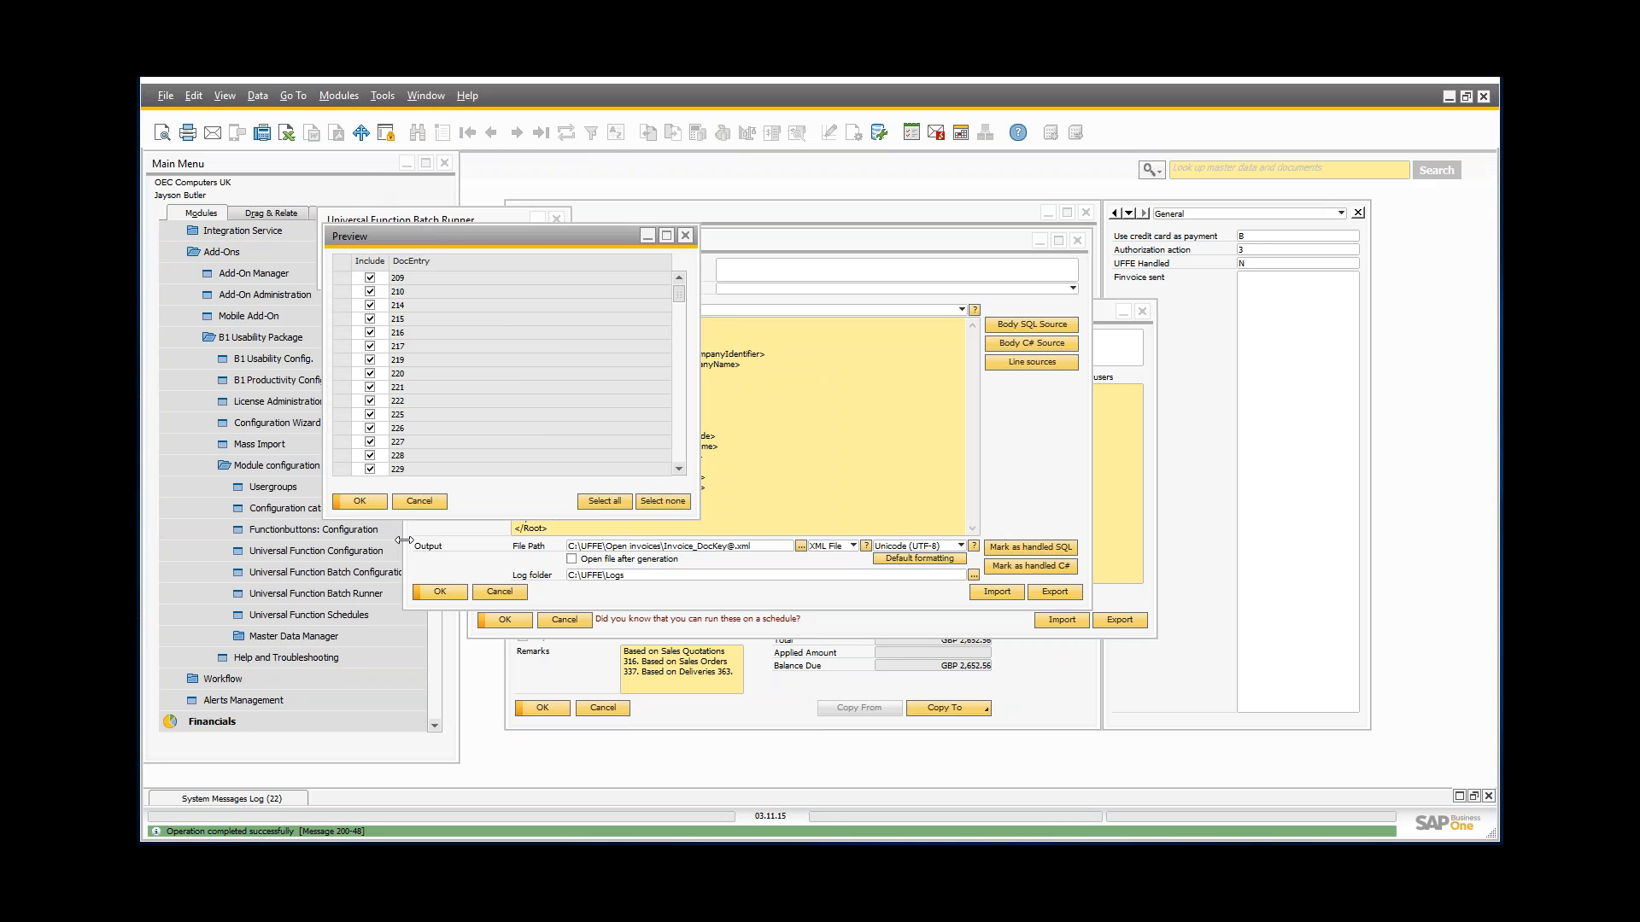
left_click(367, 504)
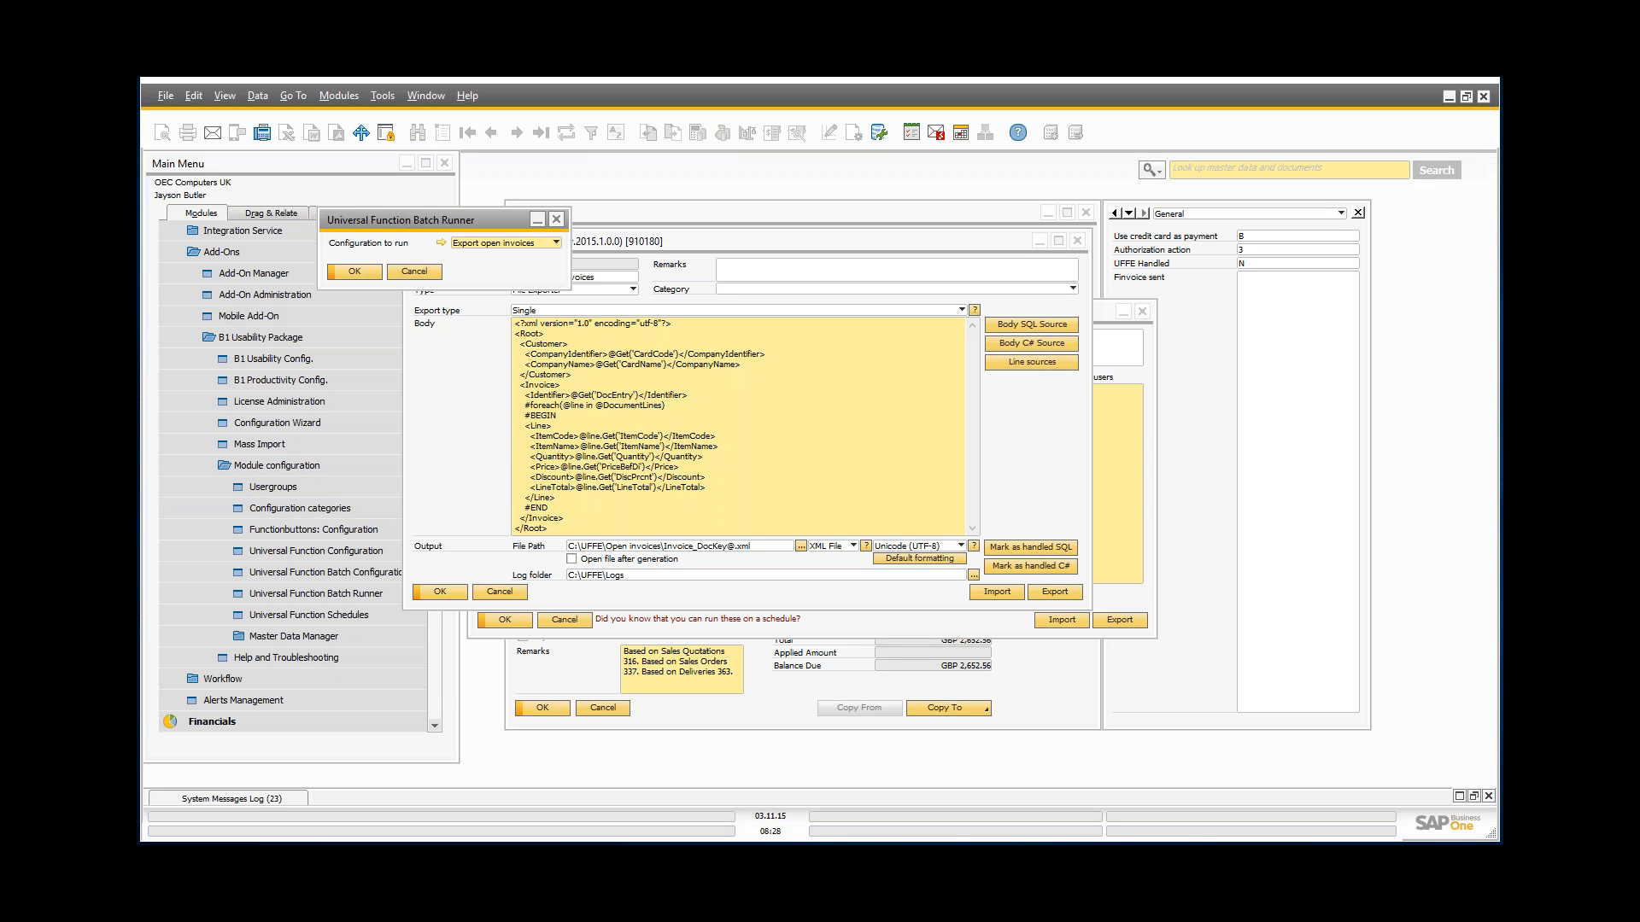
key("alt+Tab")
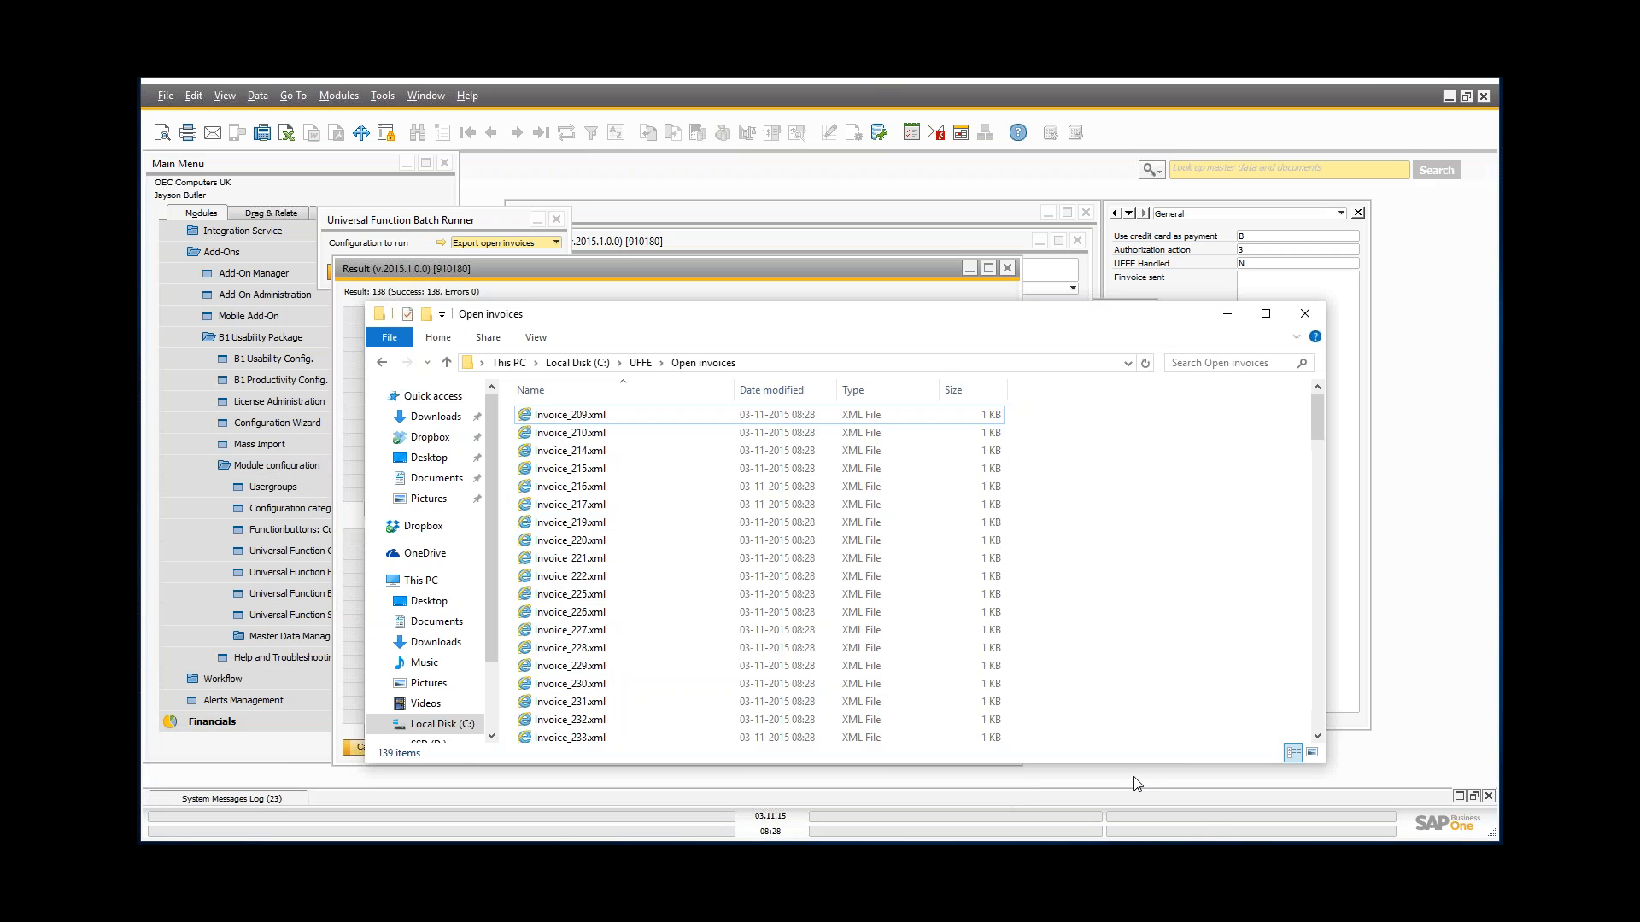
left_click(1226, 316)
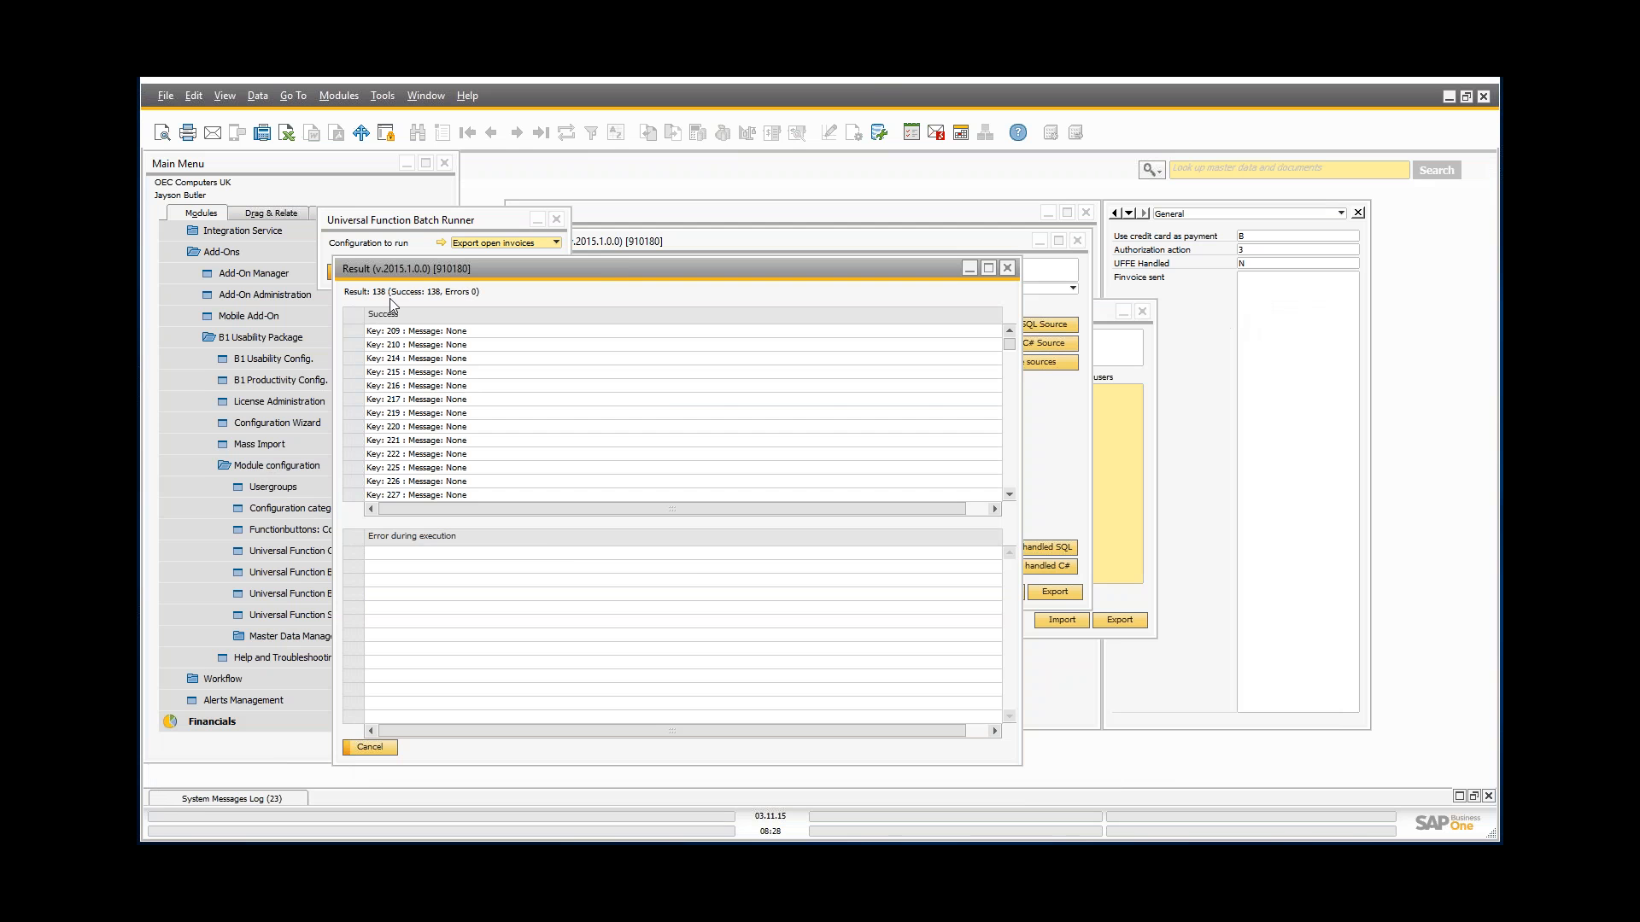
Step: Close the 138-invoice results and rerun the batch, confirming no unhandled invoices remain
left_click(1007, 269)
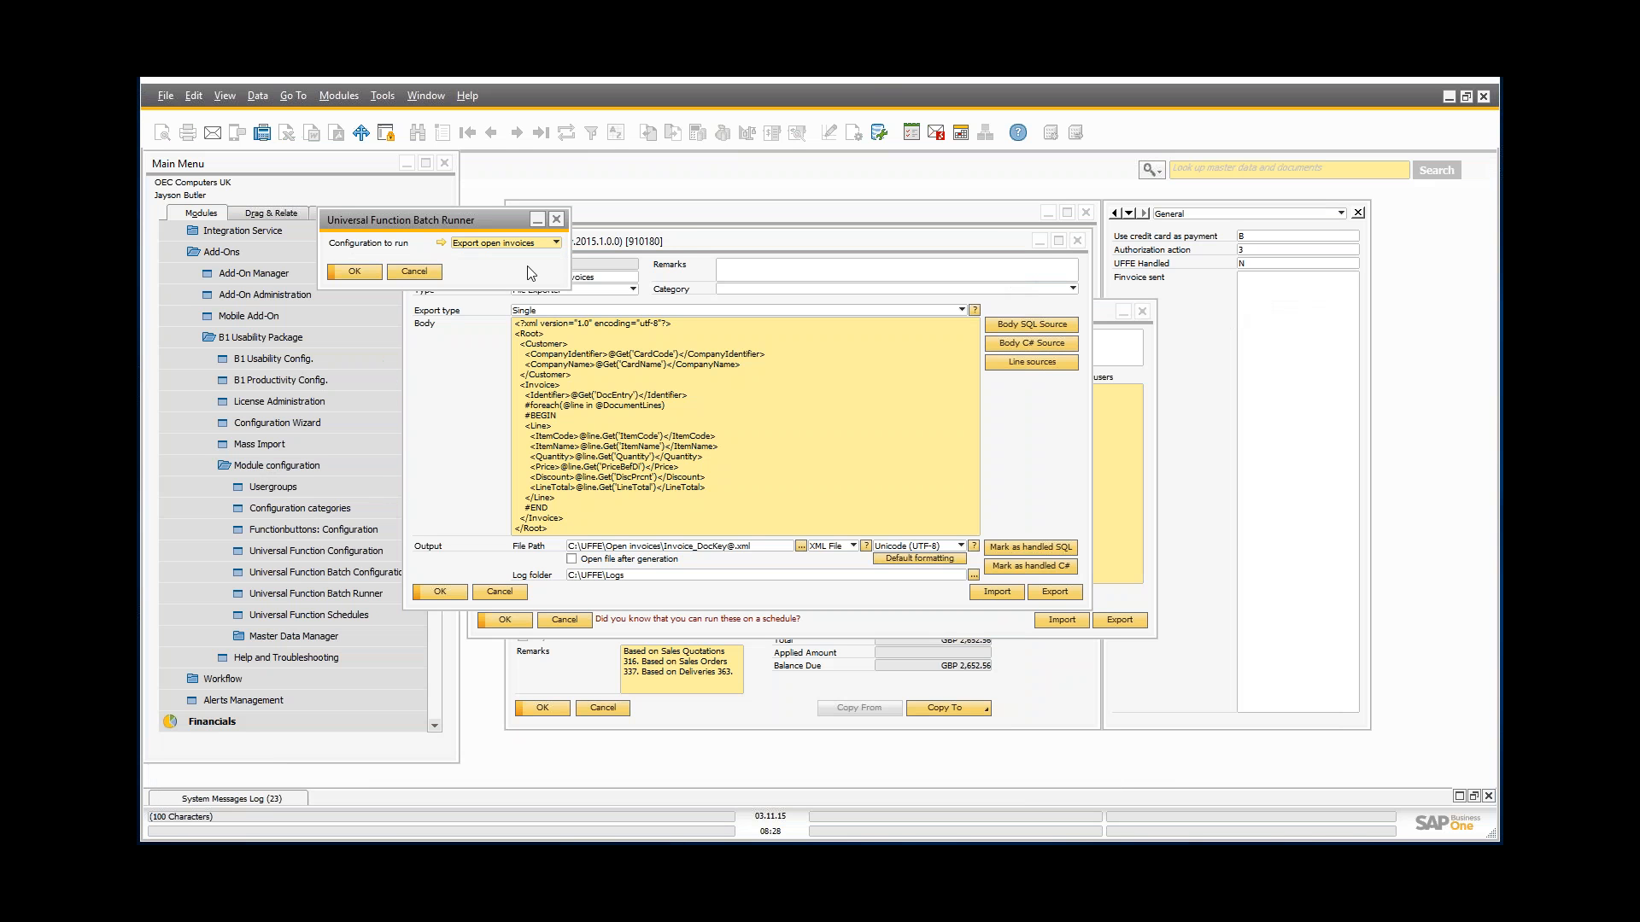
left_click(357, 275)
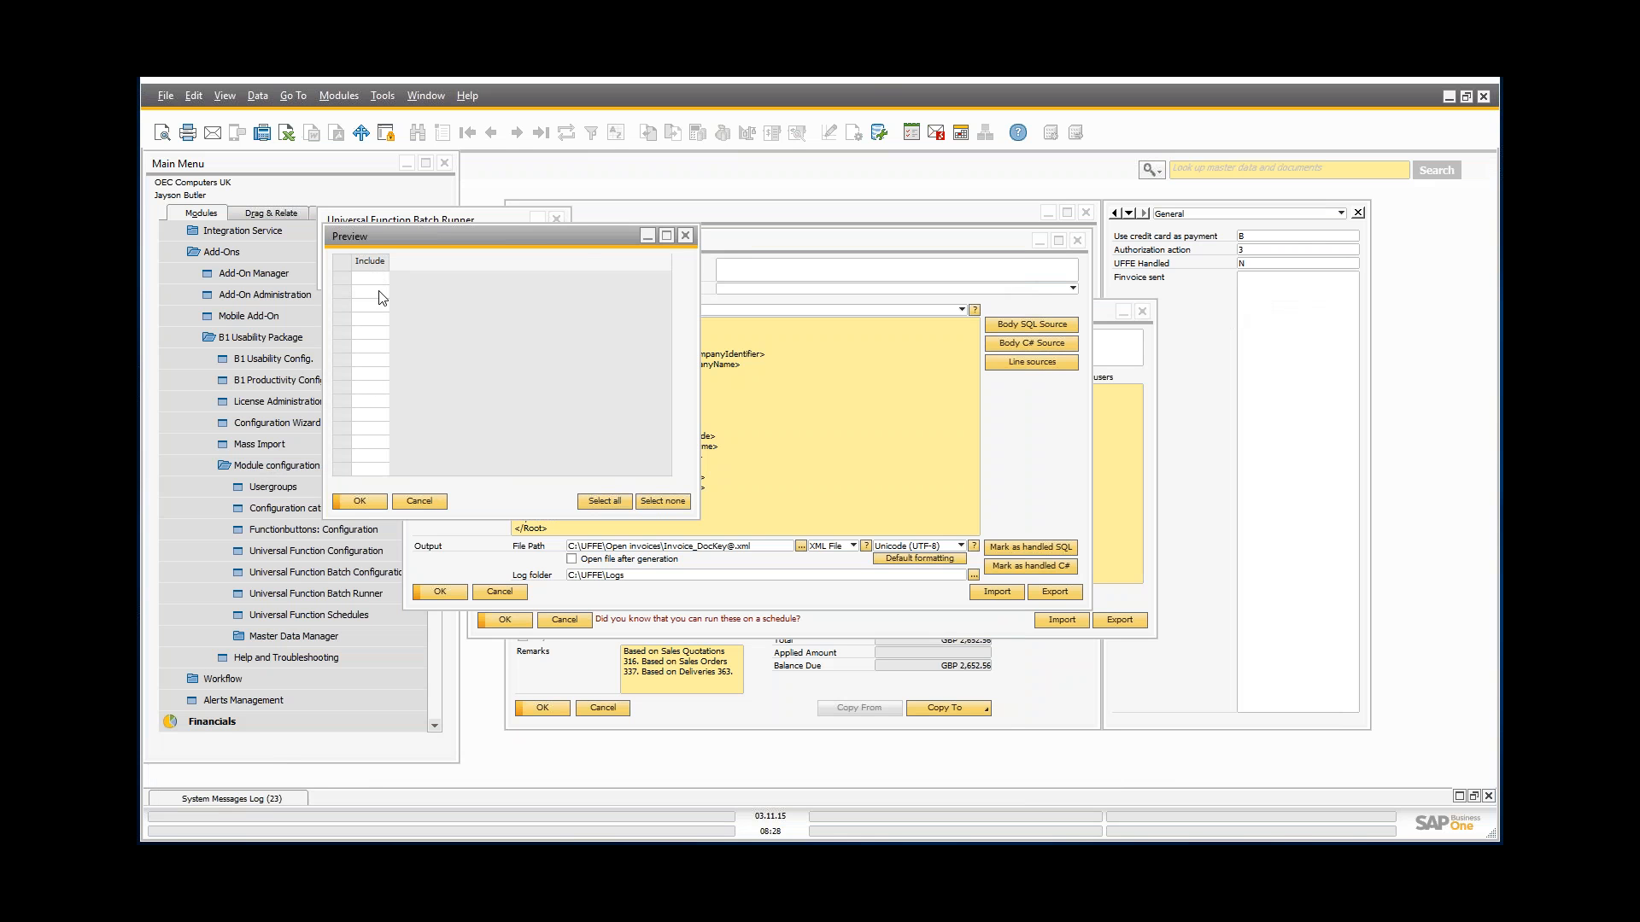
left_click(419, 504)
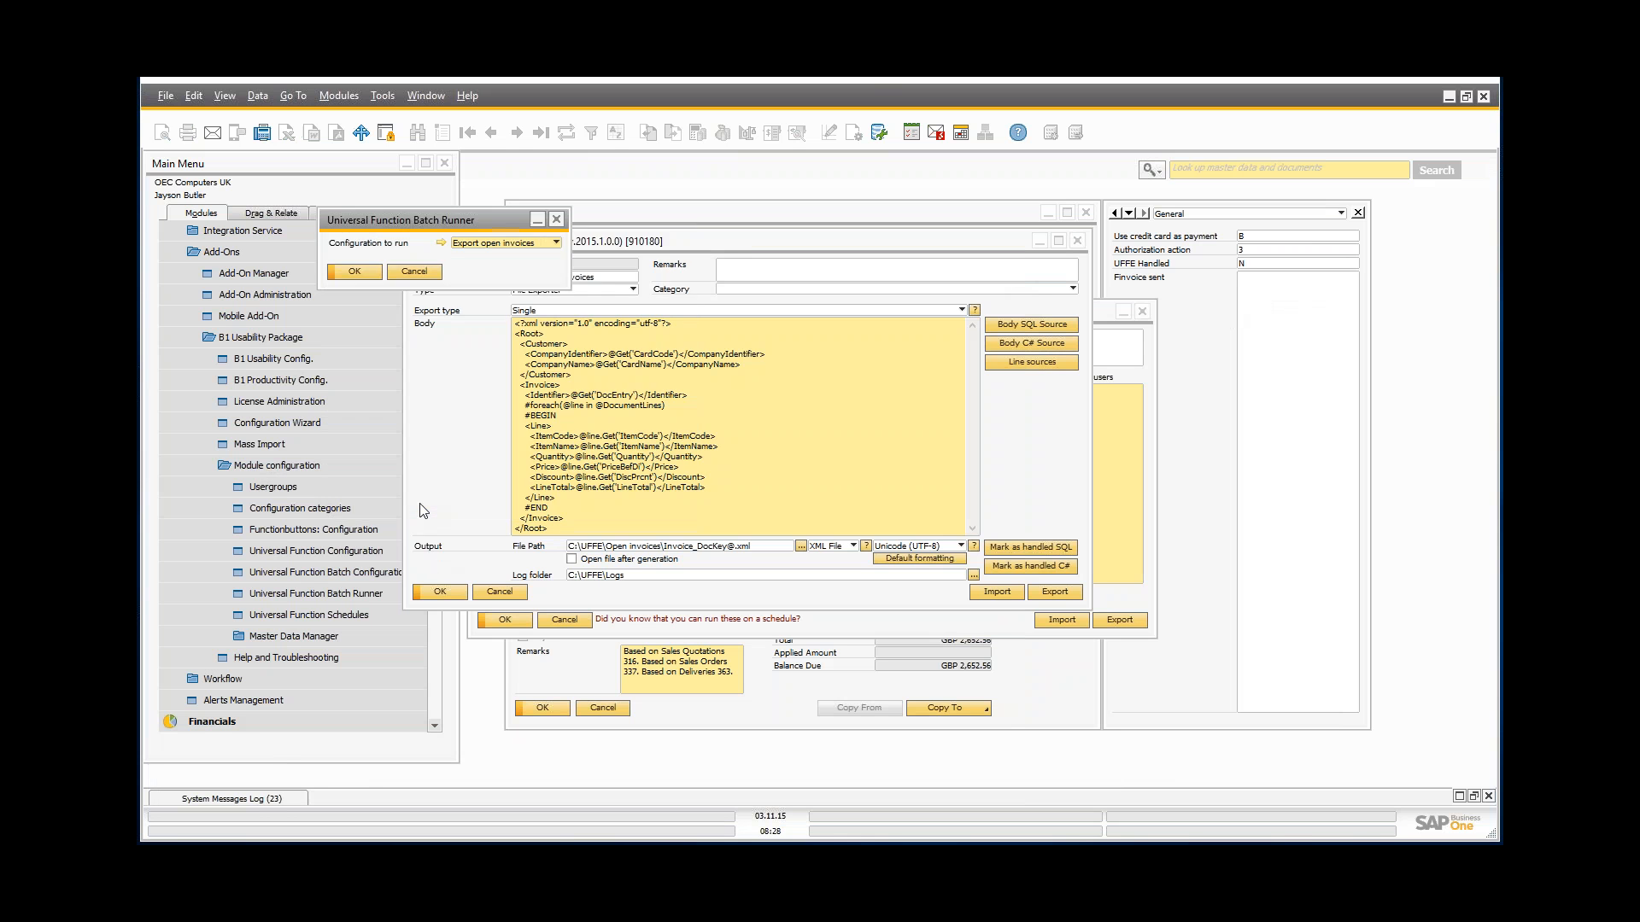
Step: Close the export configuration and highlight the U_BOYX_UFFE = 'N' condition in the BA-001 batch query
left_click(502, 592)
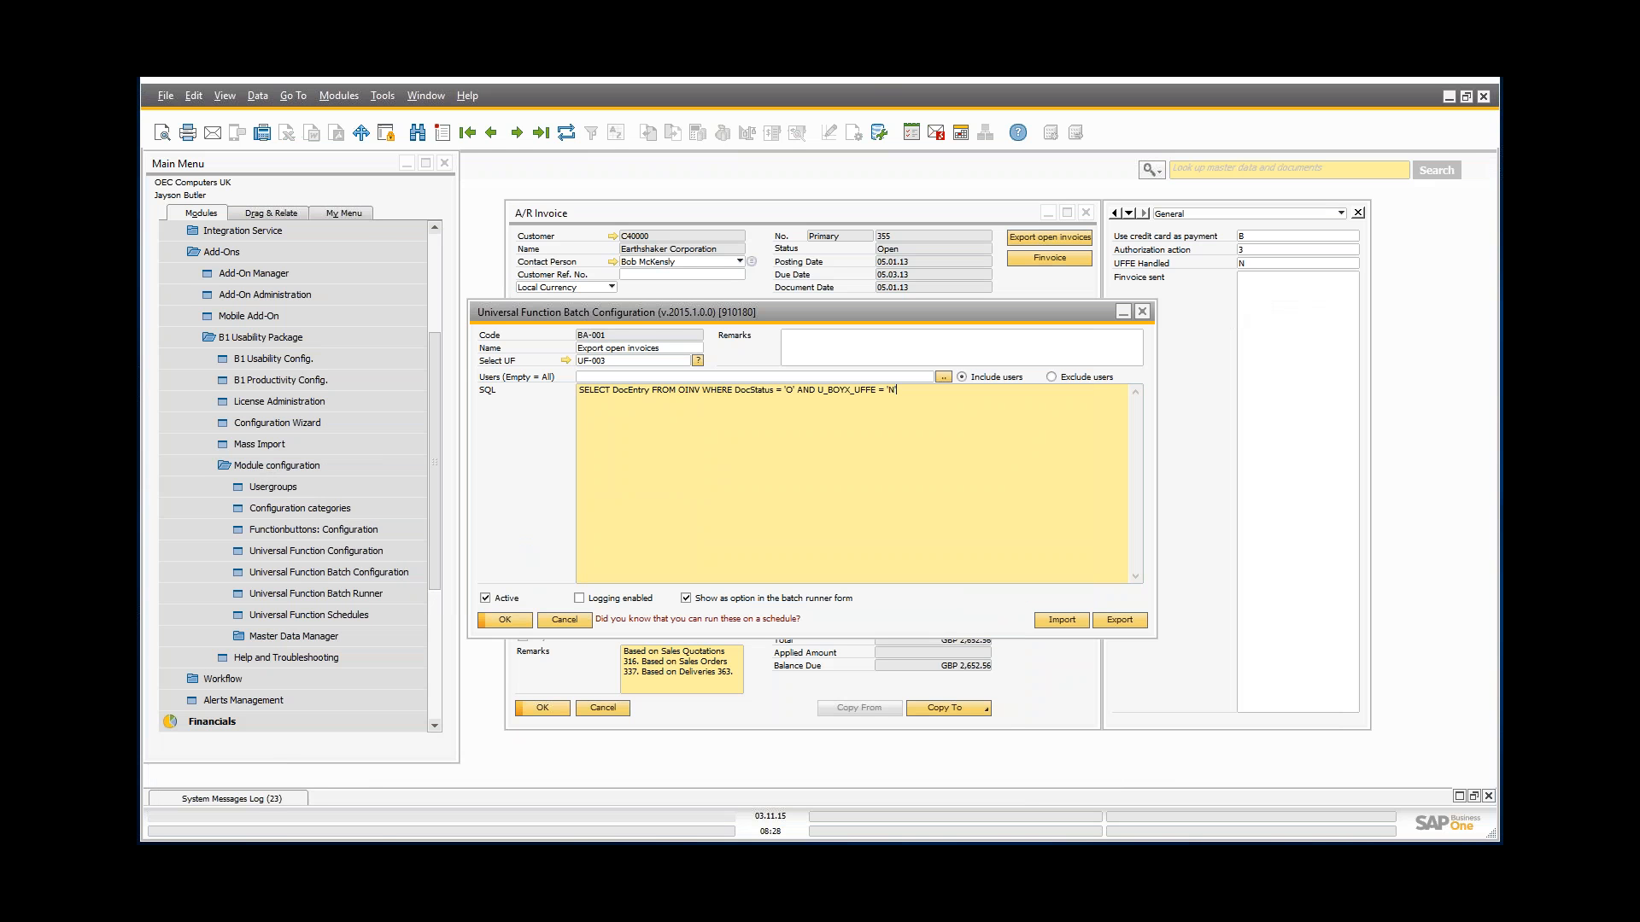
left_click(896, 391)
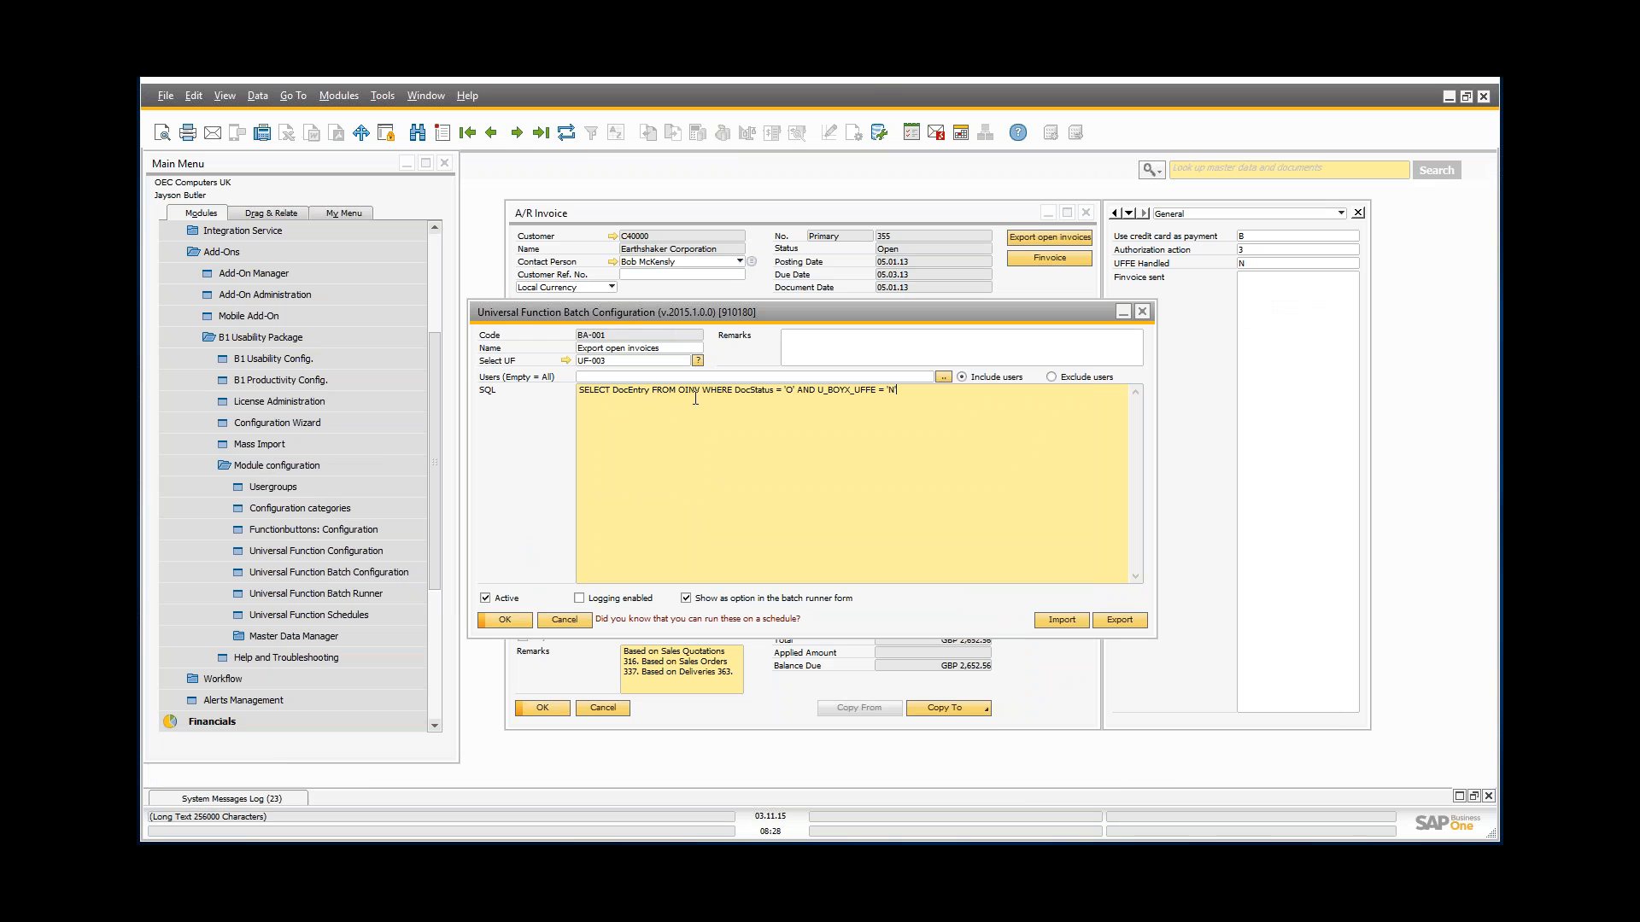
left_click_drag(816, 390, 945, 390)
left_click(893, 404)
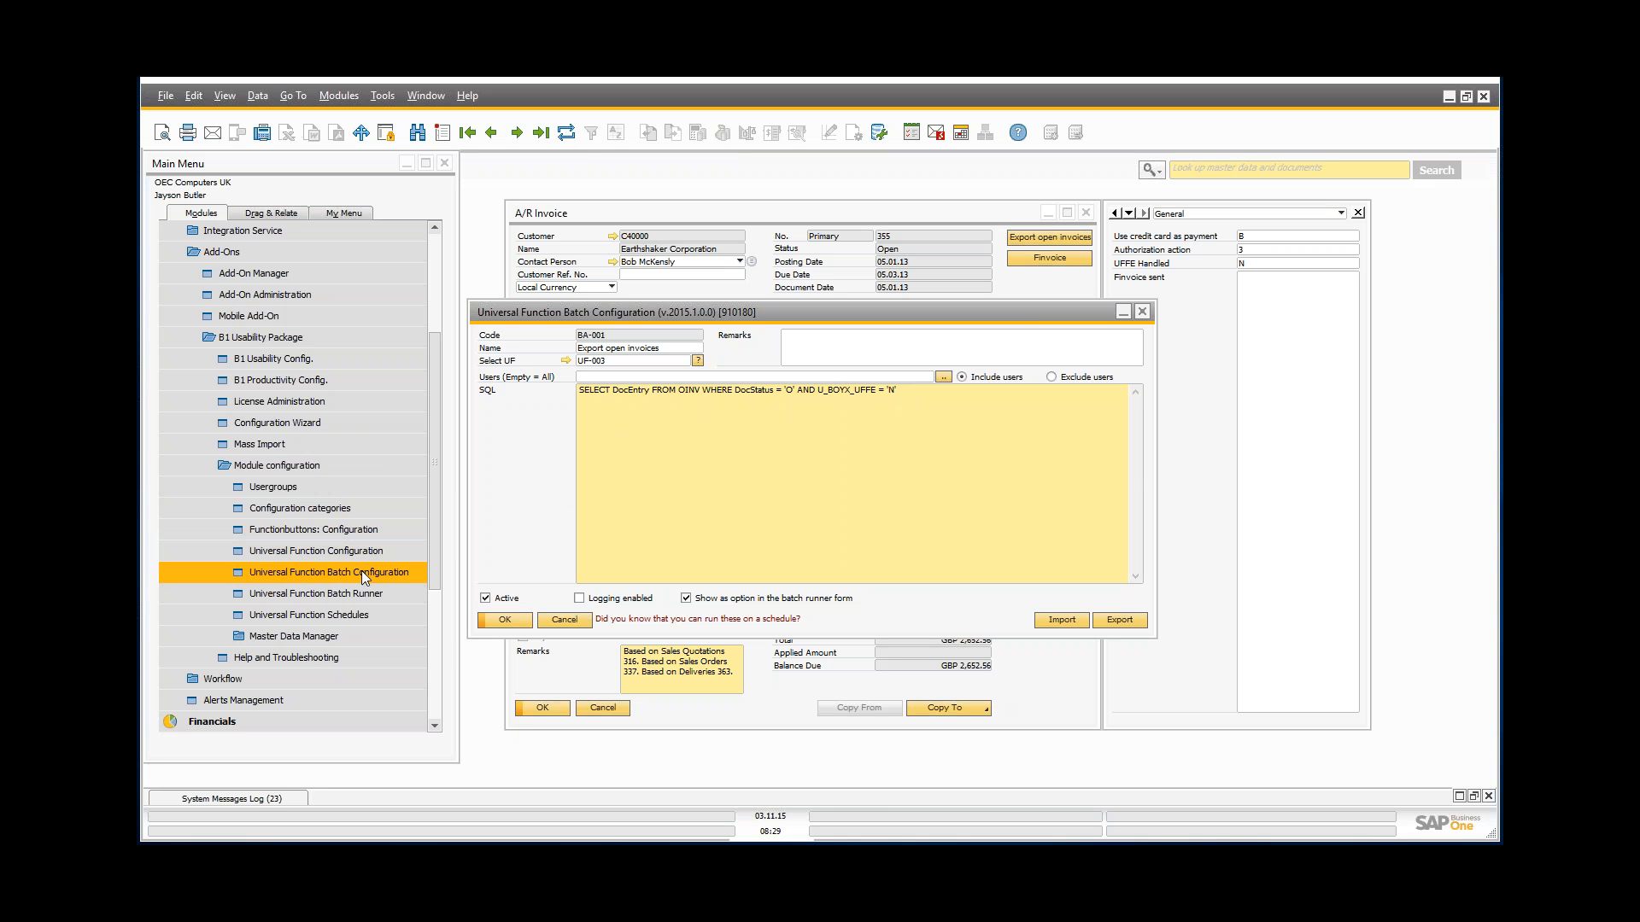
Step: Open Universal Function Schedules after closing the batch configuration and A/R invoice windows
left_click(373, 618)
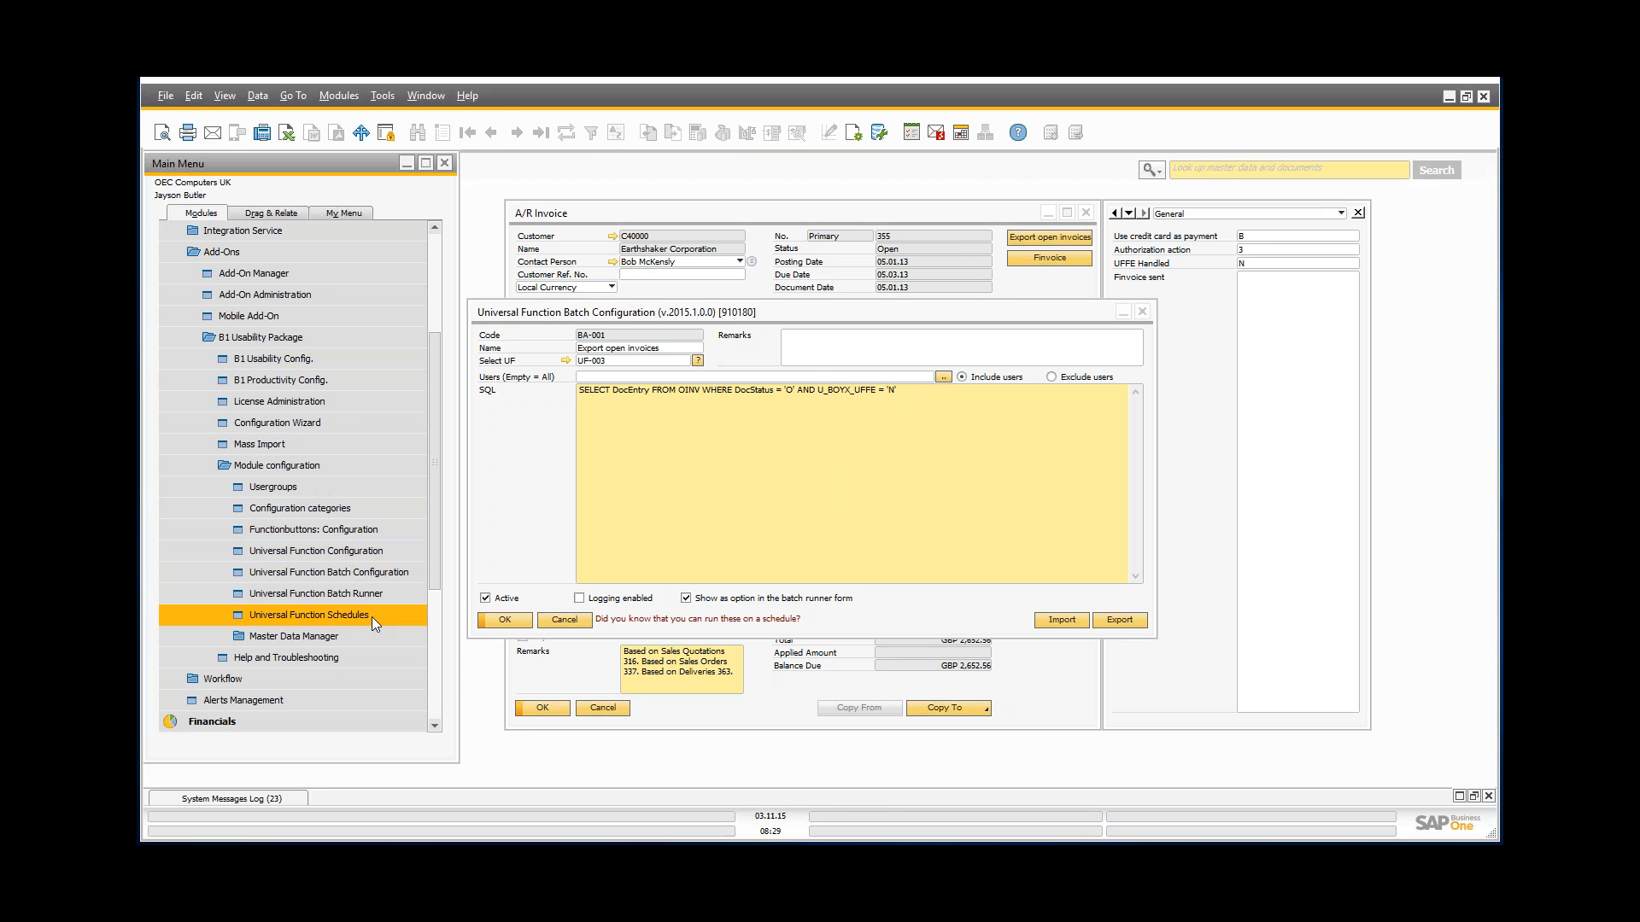
left_click(1147, 311)
left_click(1142, 312)
left_click(1087, 216)
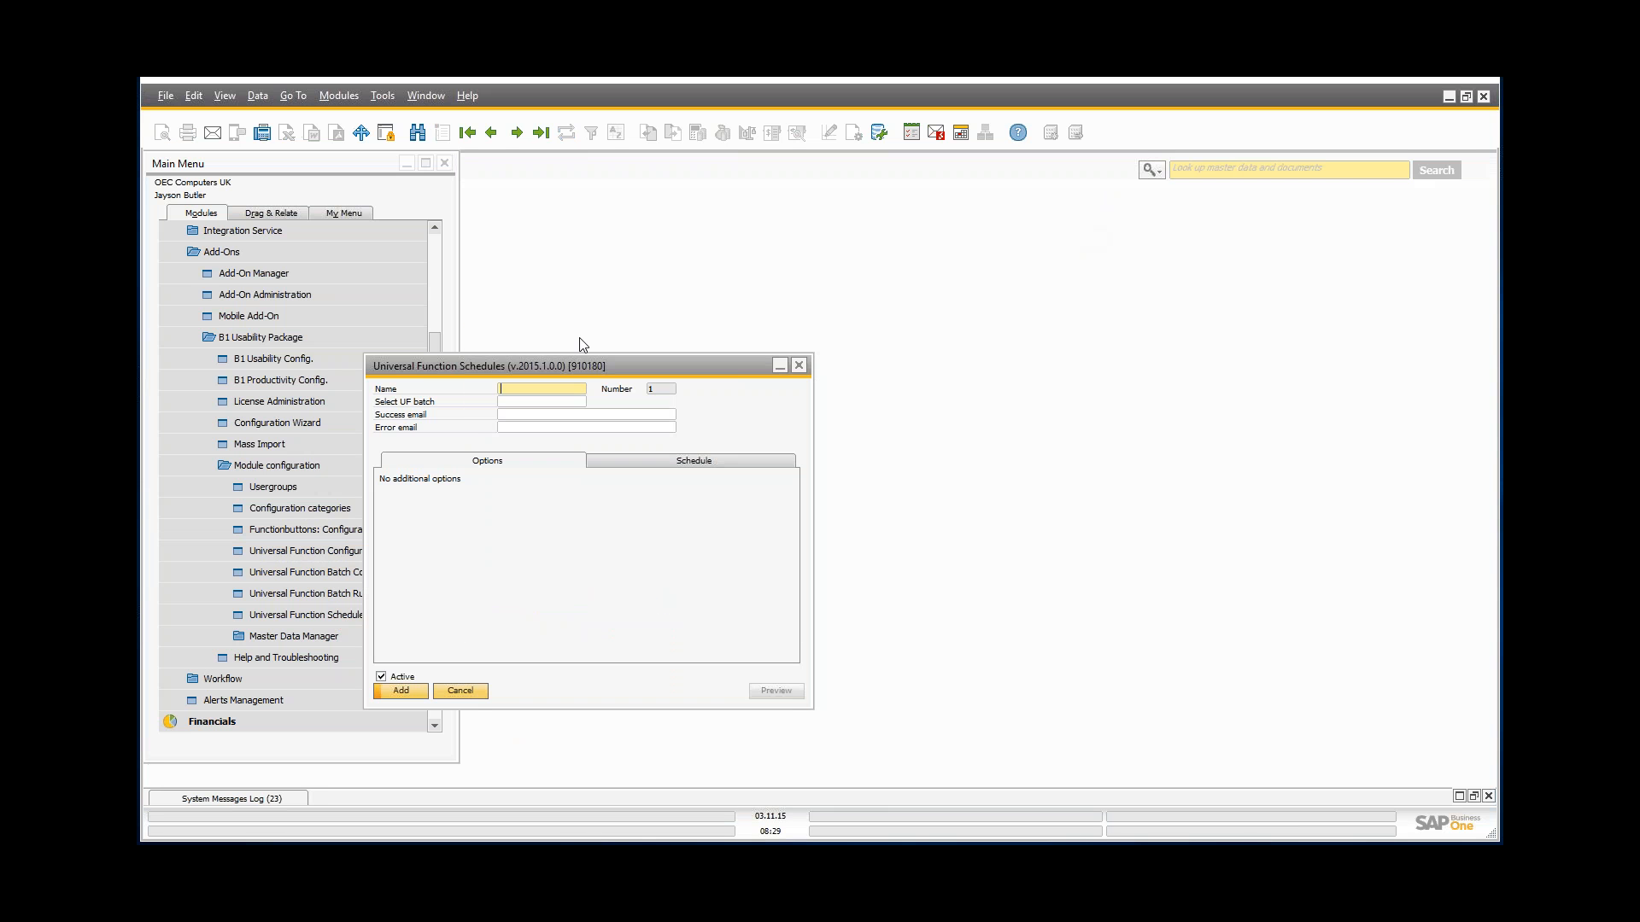
left_click_drag(531, 362, 674, 275)
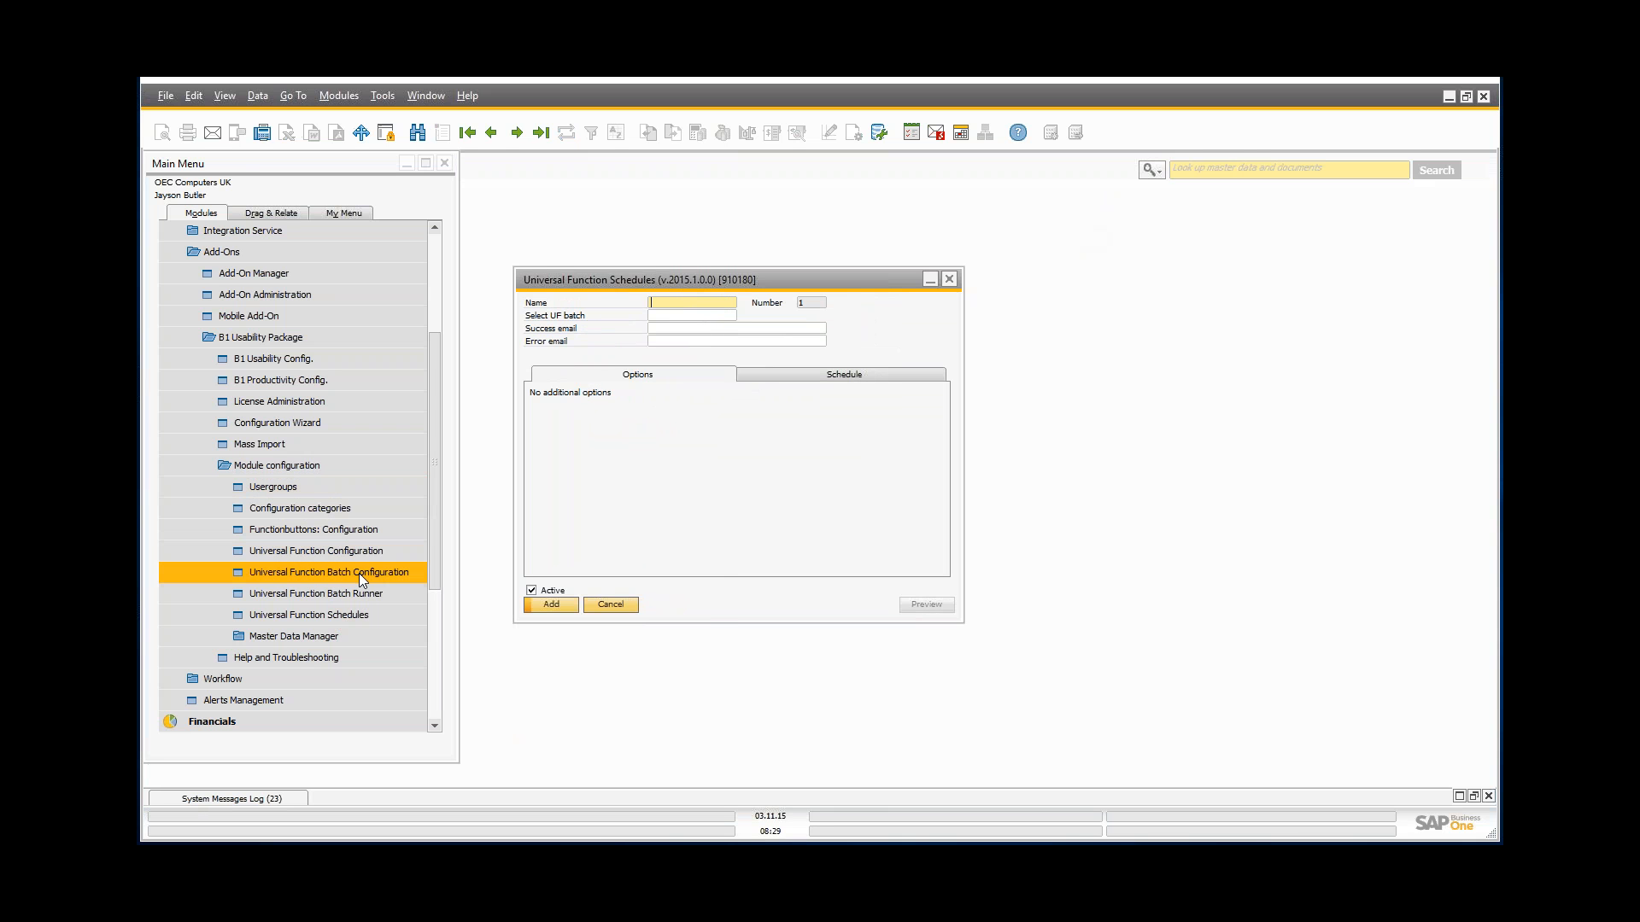
Step: Name the schedule 'Export invoices', pick batch BA-001, and use one notification e-mail for success and error
left_click(670, 304)
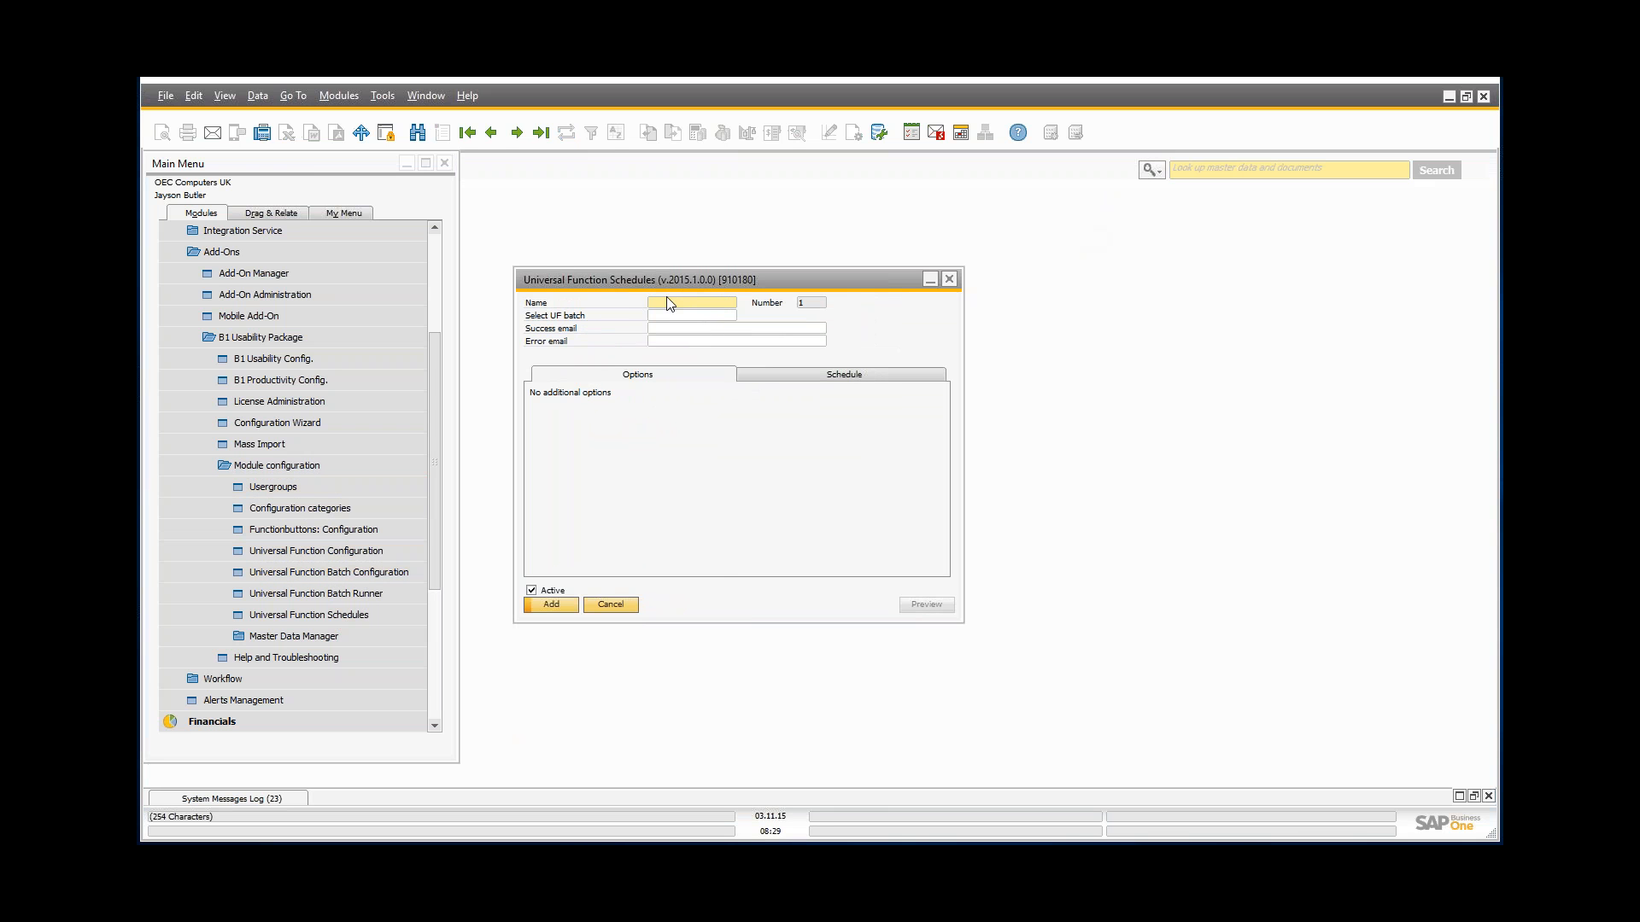
type("Export open invoi")
type("ce")
key("Tab")
key("Tab")
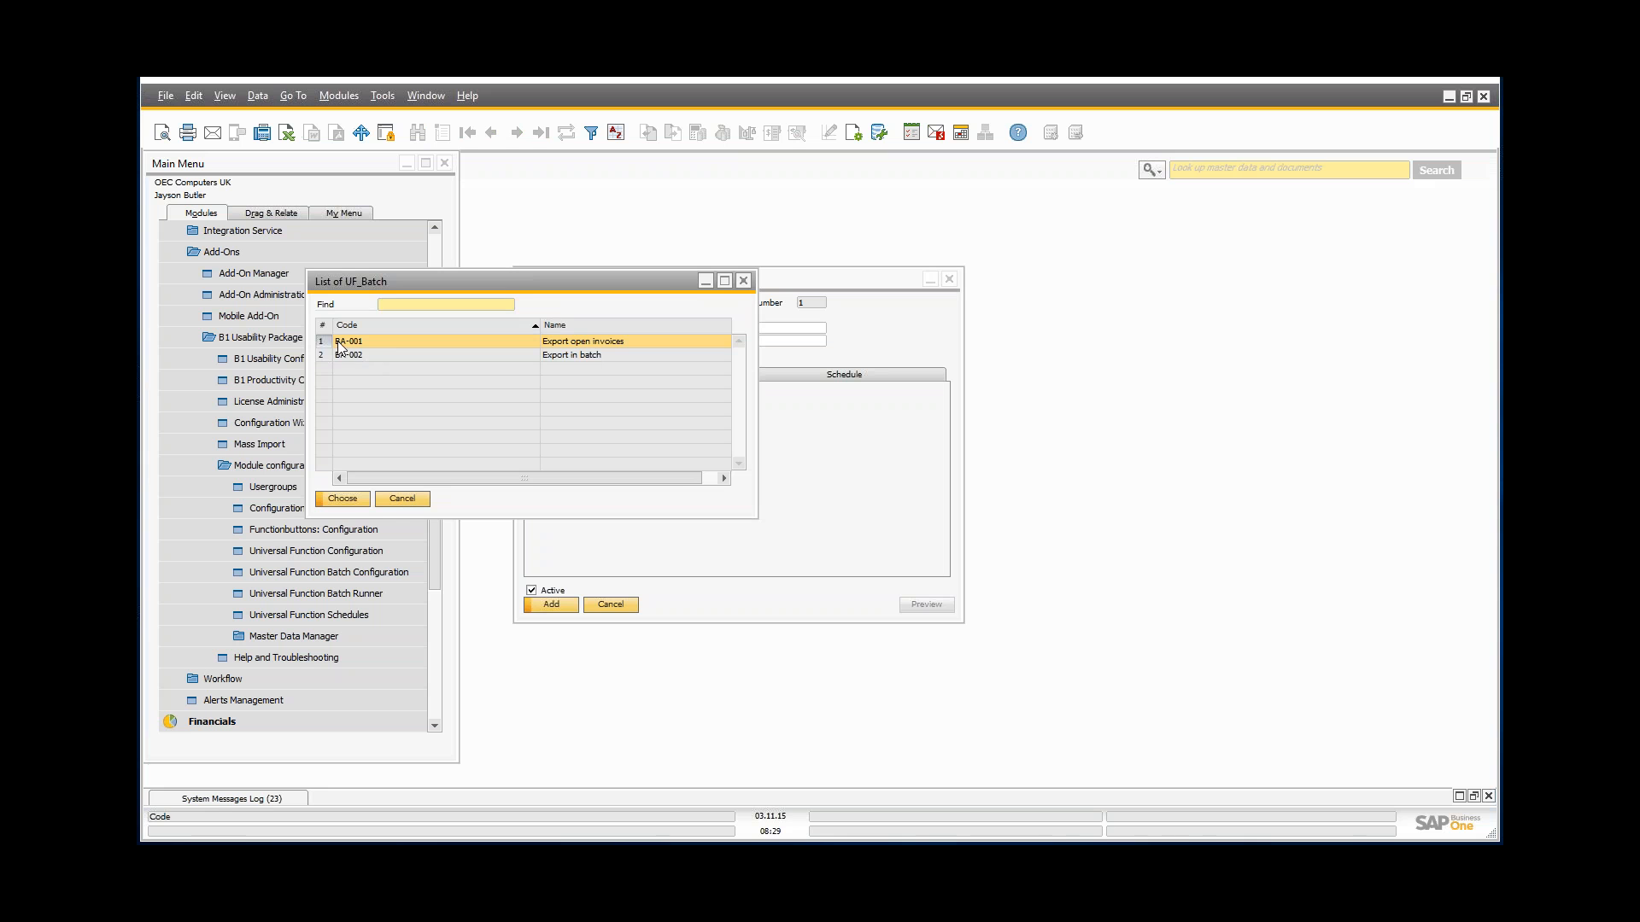
left_click(344, 499)
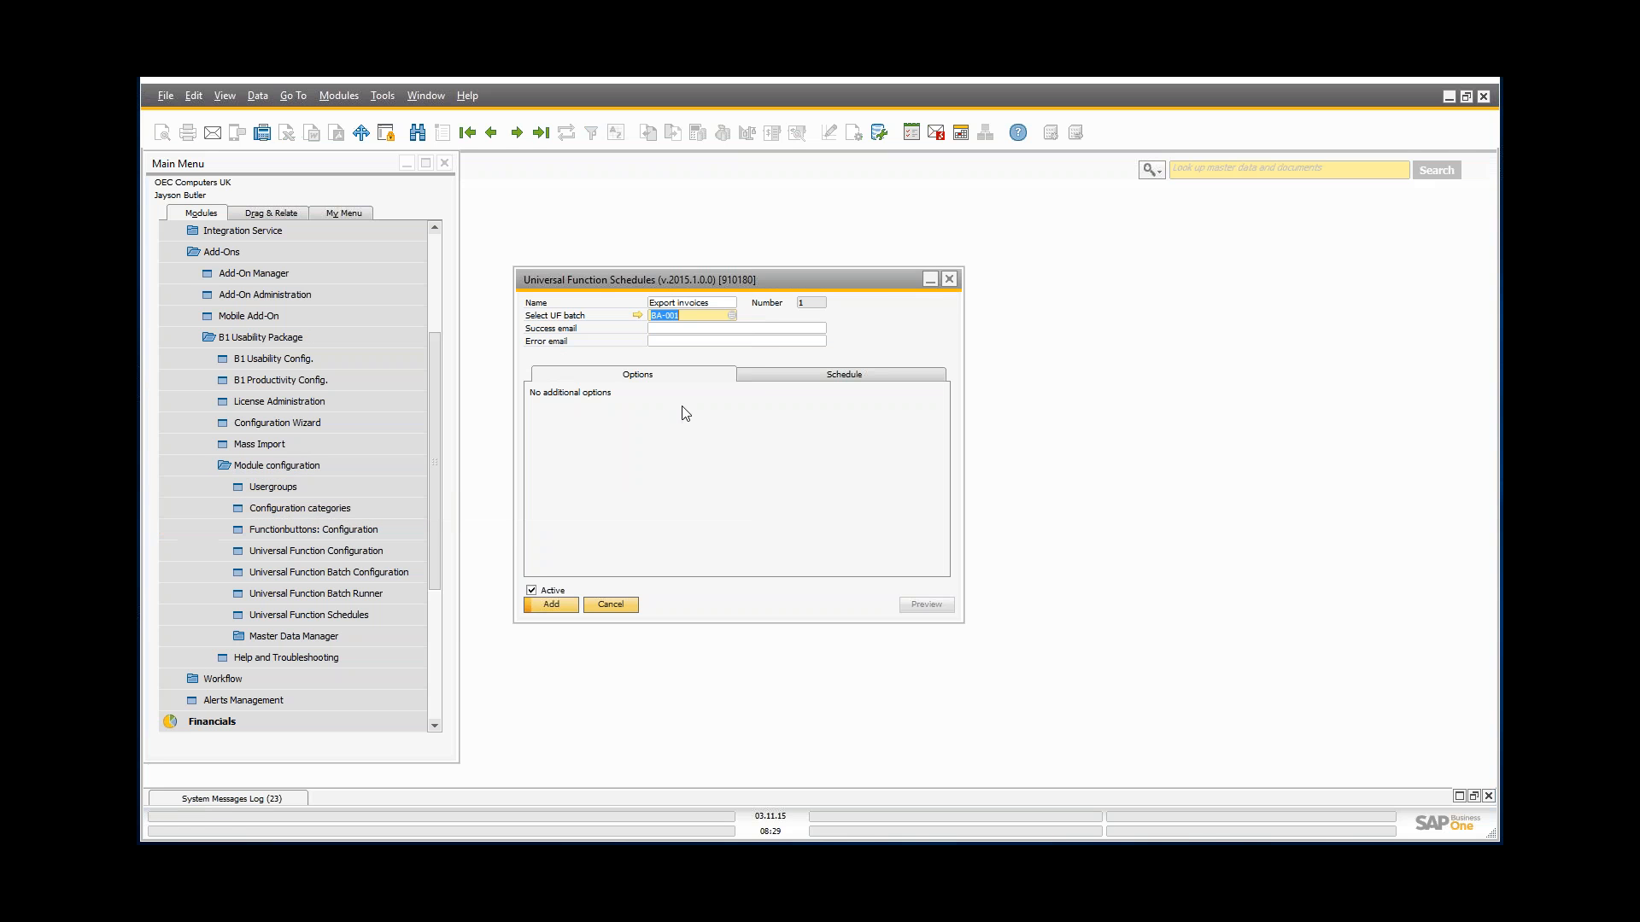
key("Tab")
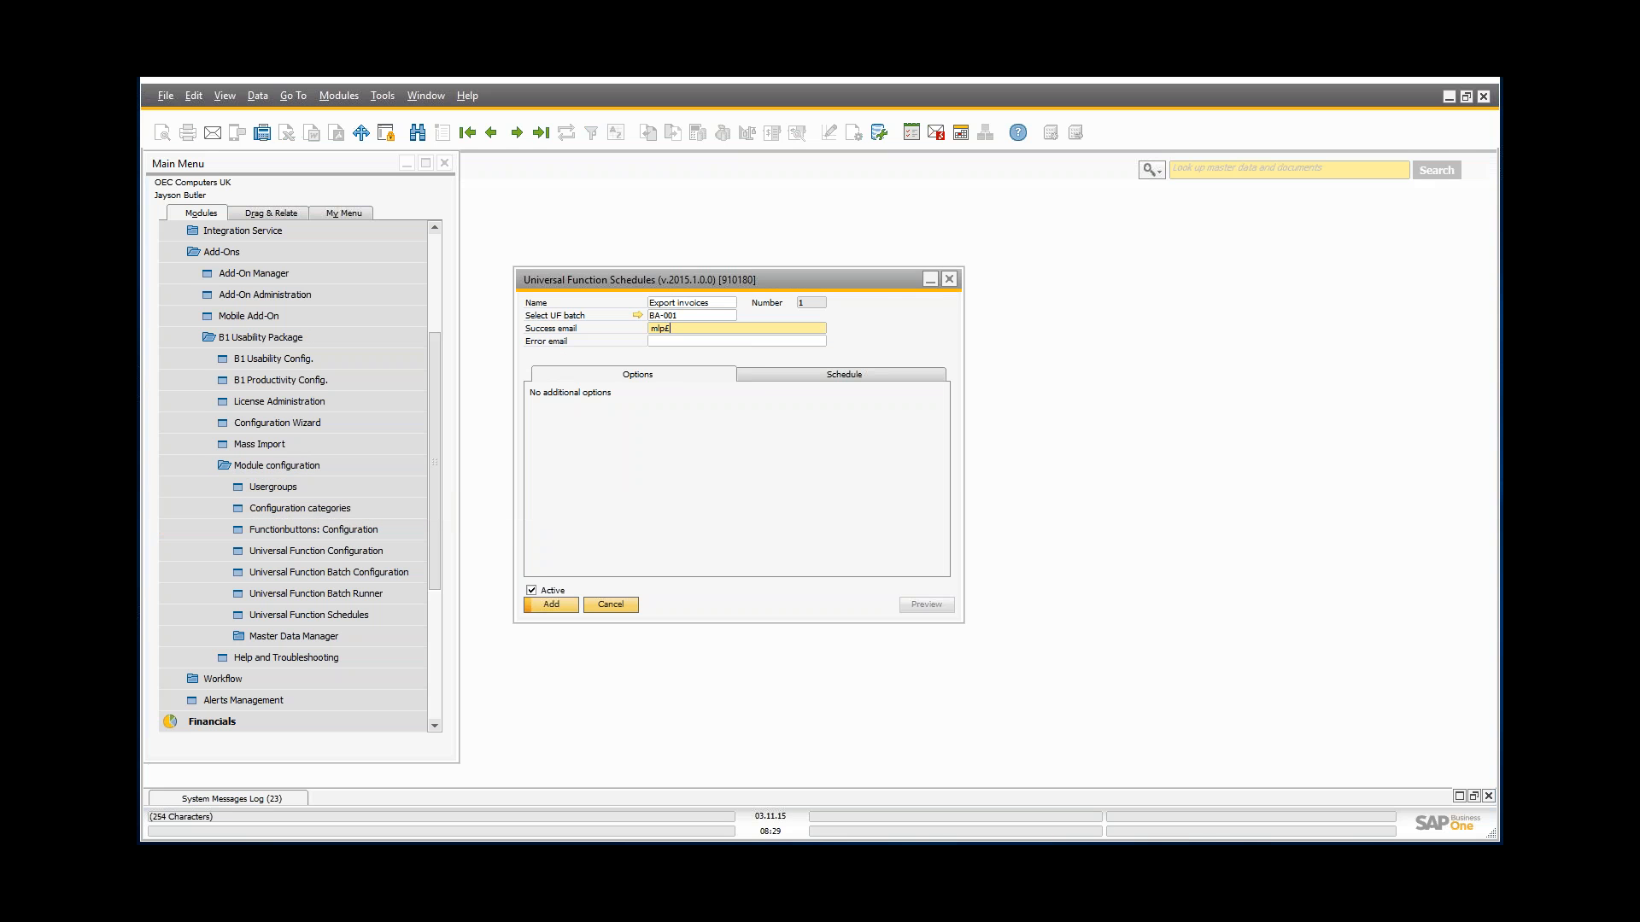
key("Tab")
key("shift+Tab")
key("ctrl+c")
left_click(667, 341)
key("ctrl+v")
Step: Set the schedule to recur minutely with interval 5, then add it
left_click(786, 374)
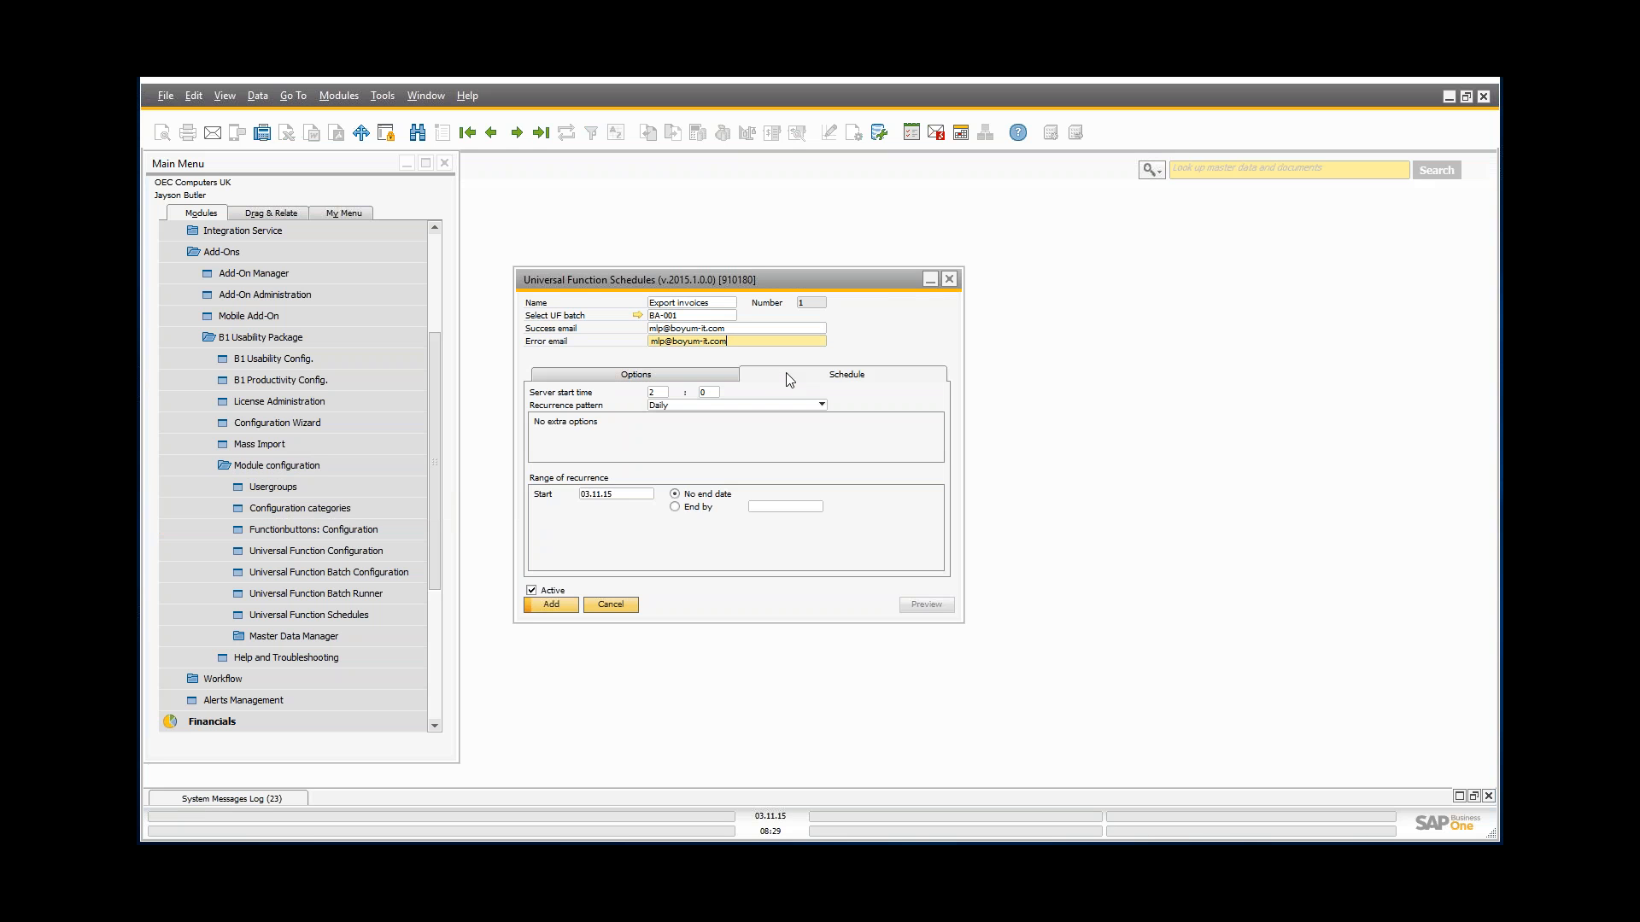
left_click(663, 407)
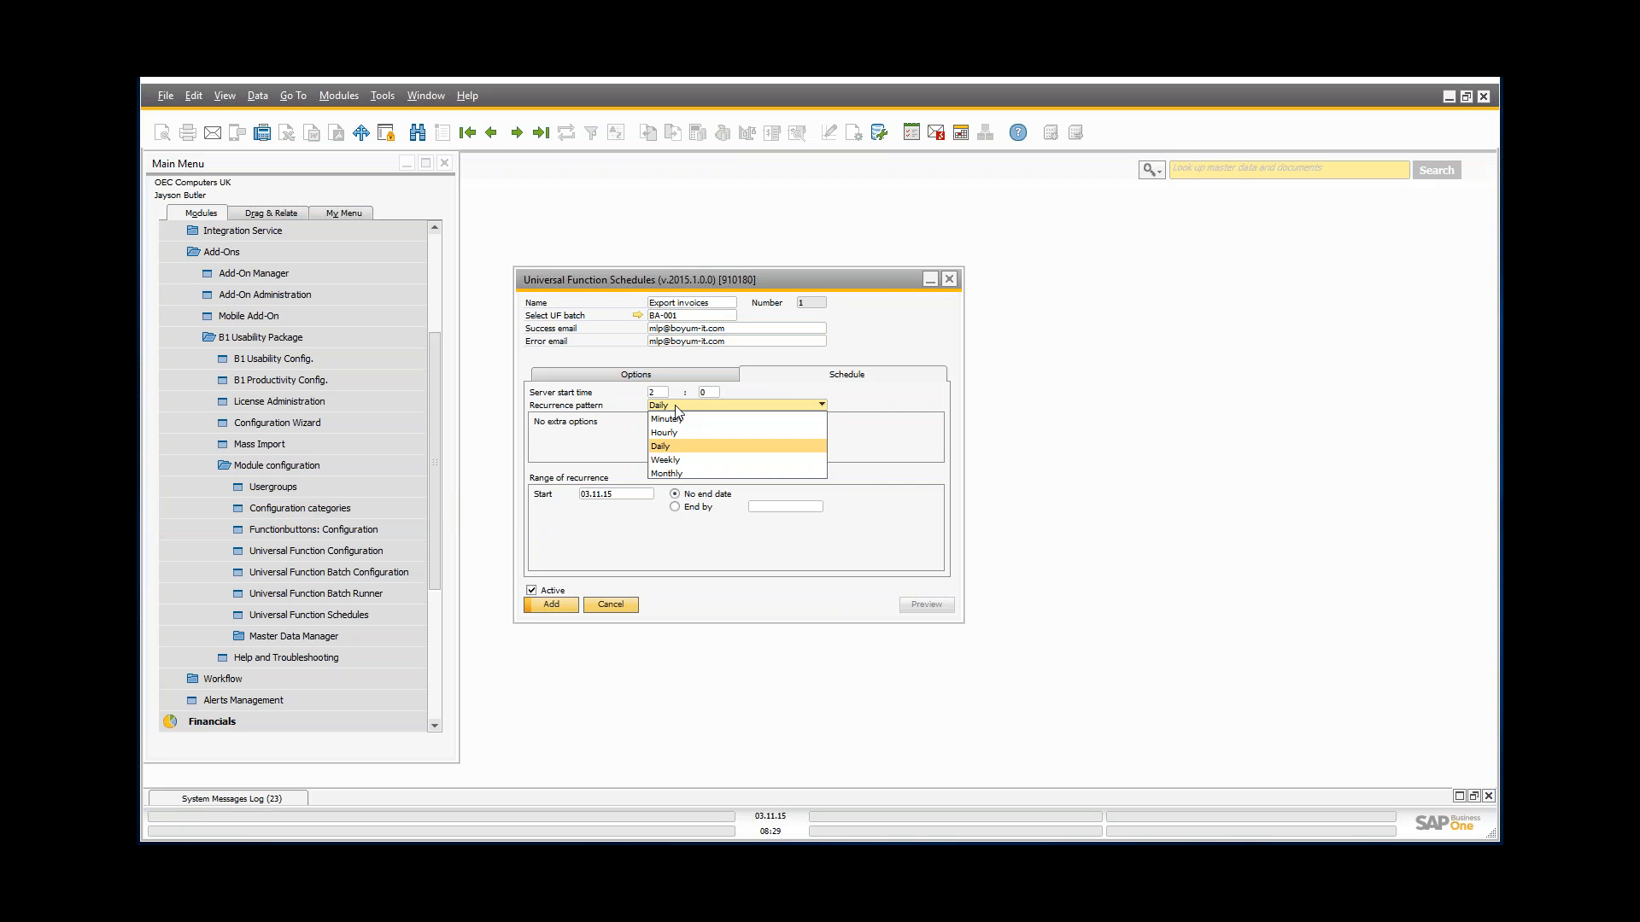
left_click(677, 418)
left_click(670, 421)
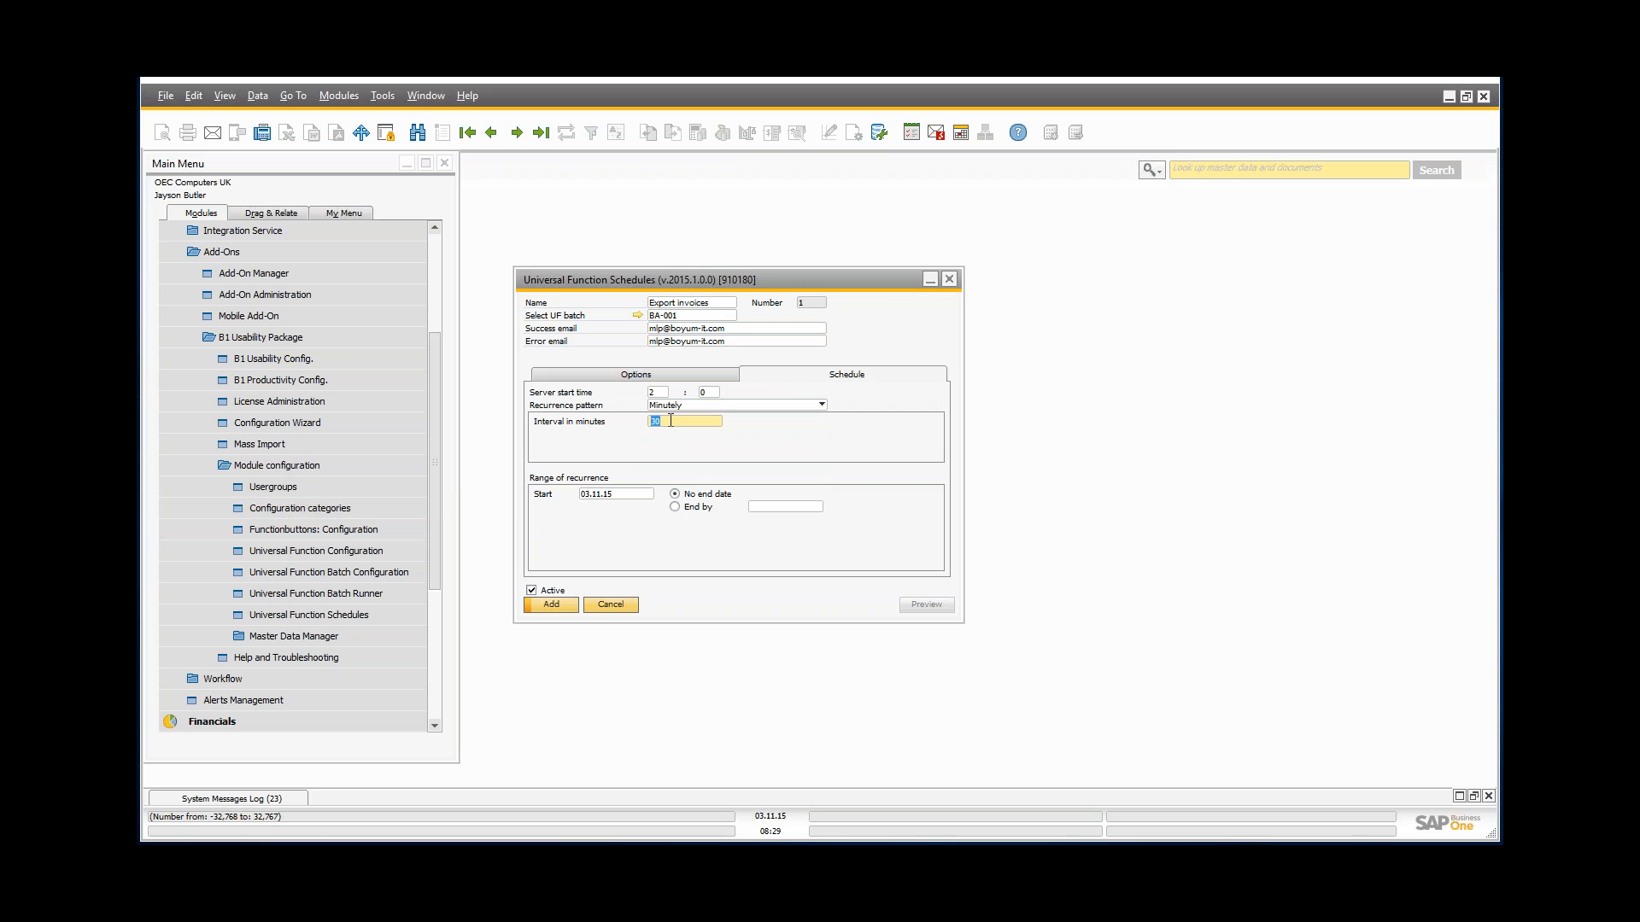
type("5")
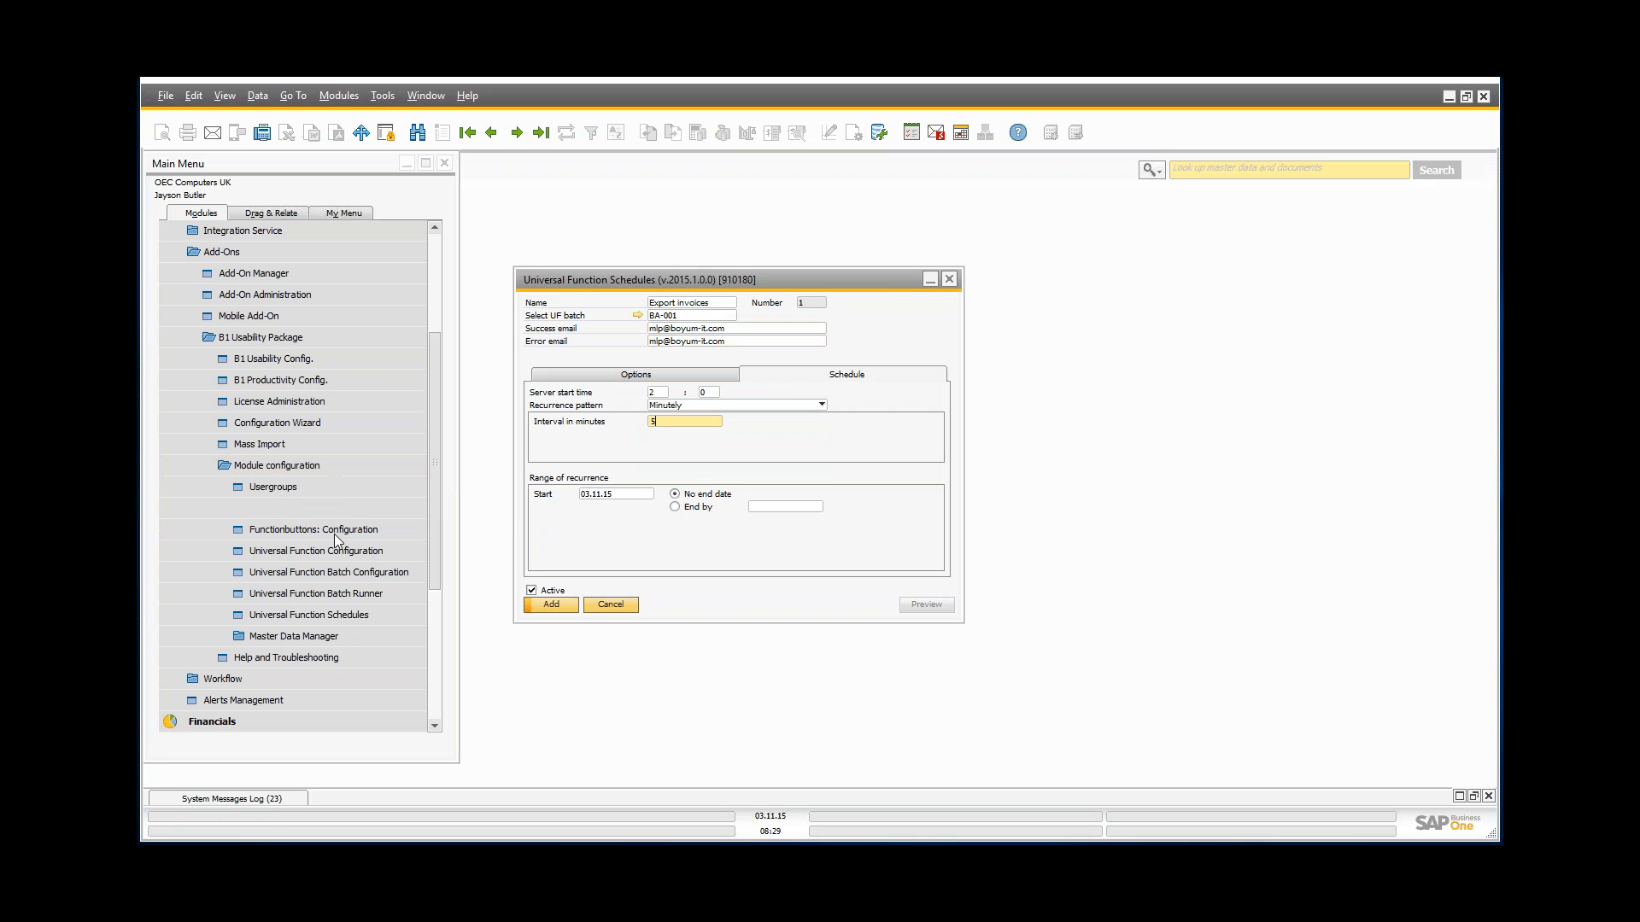
left_click(570, 612)
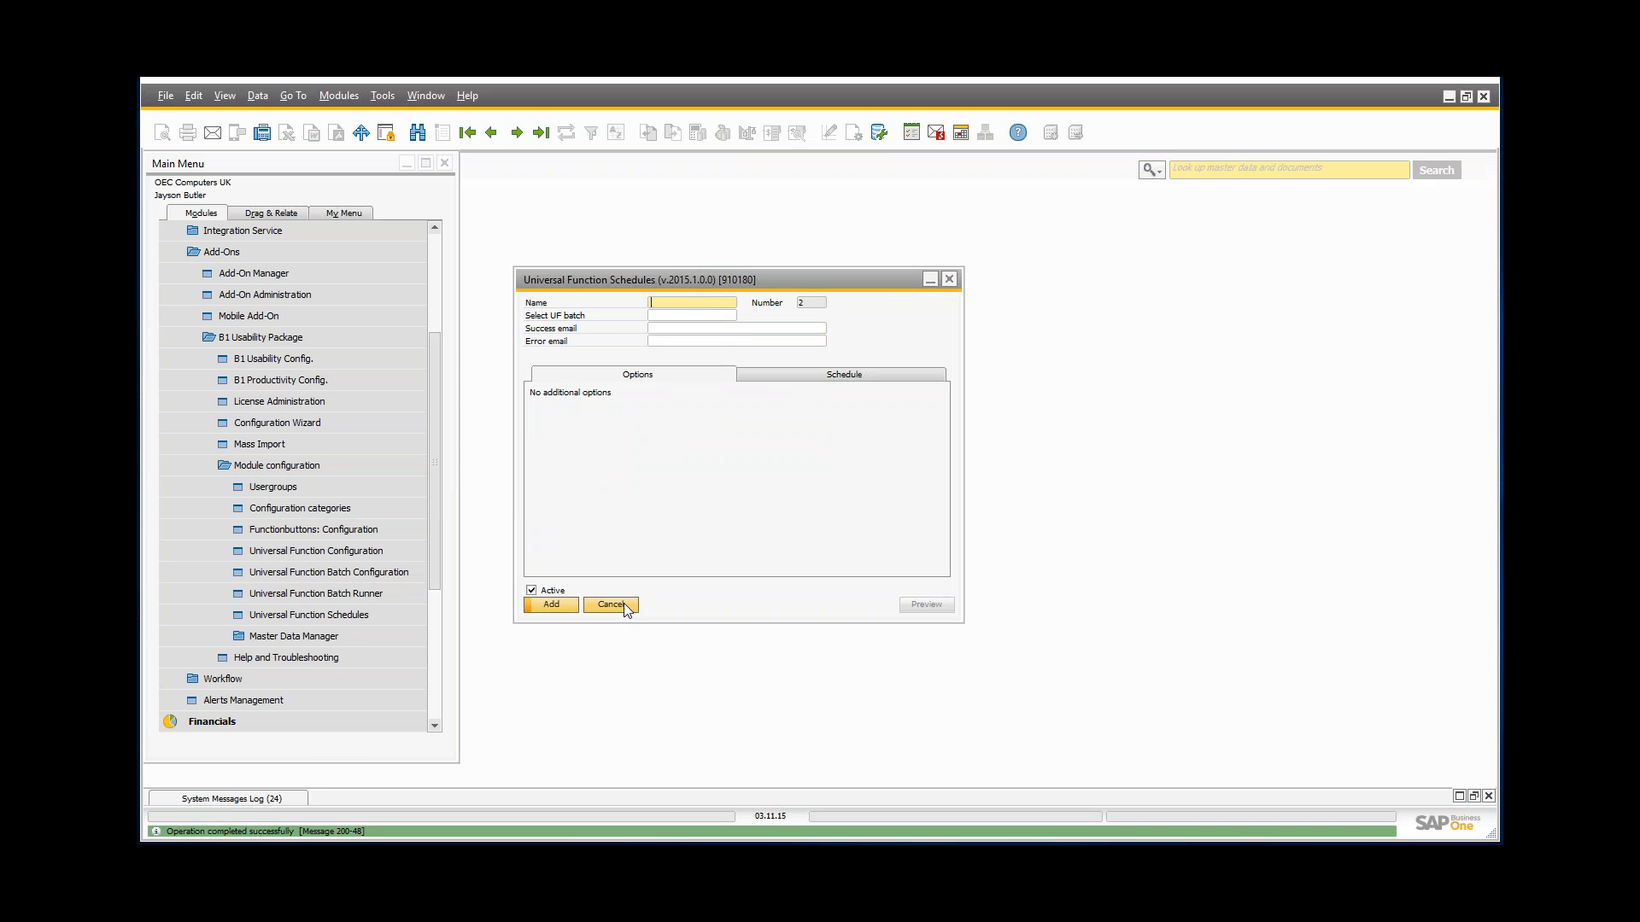
left_click(625, 606)
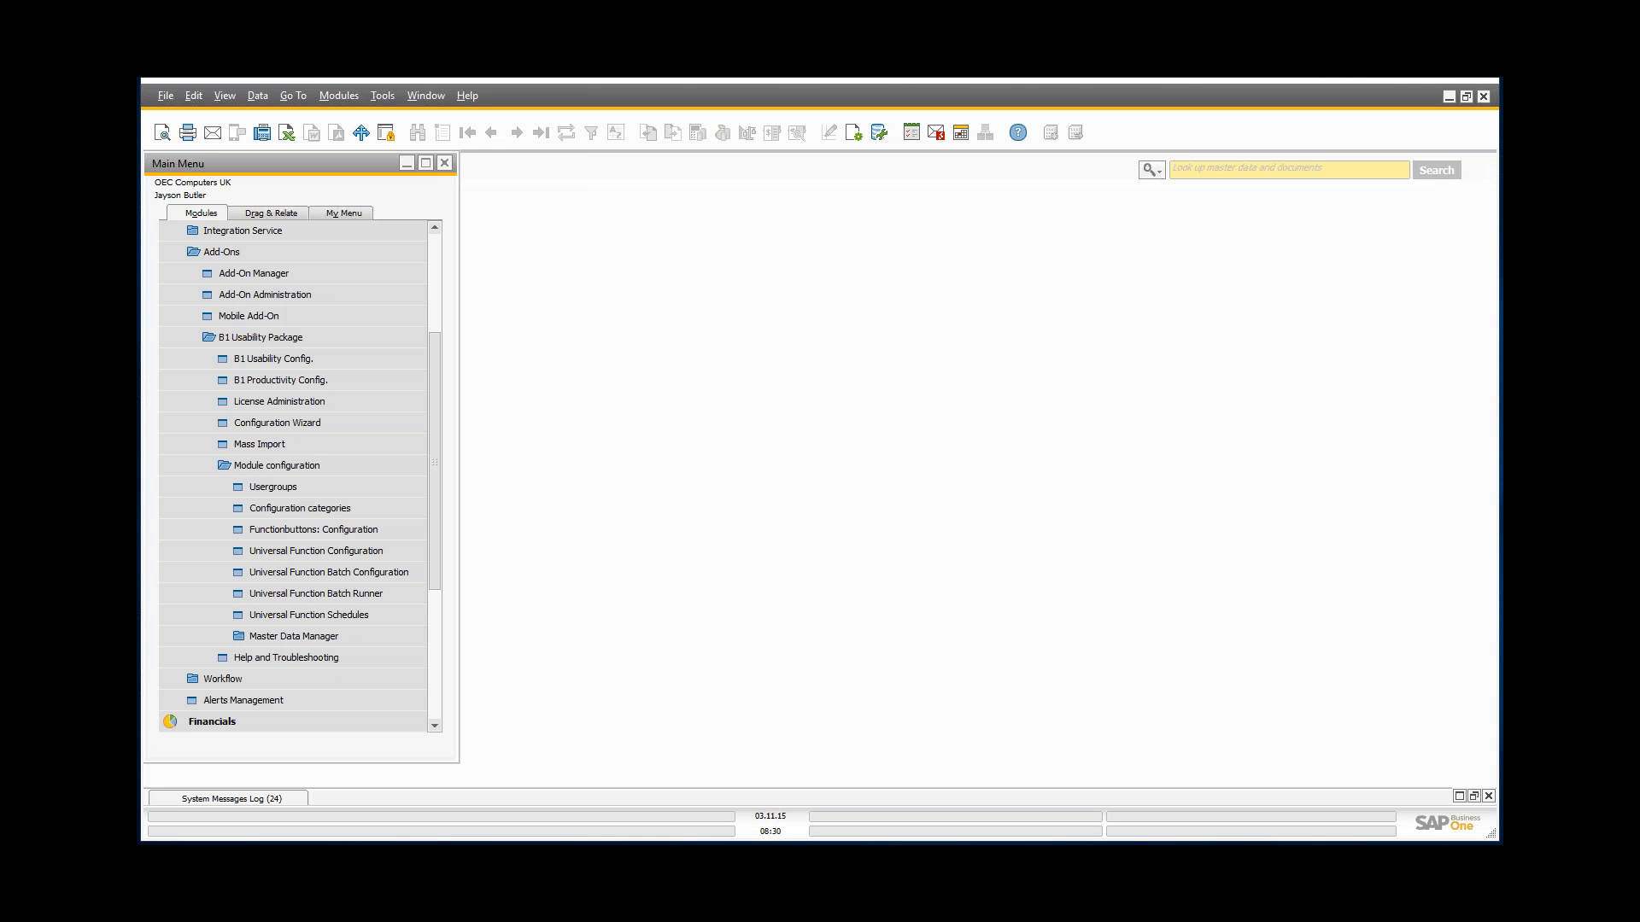
Step: Start the Export invoices schedule in the Schedule tester, close the tester, and minimise the launcher
left_click_drag(1015, 444, 709, 336)
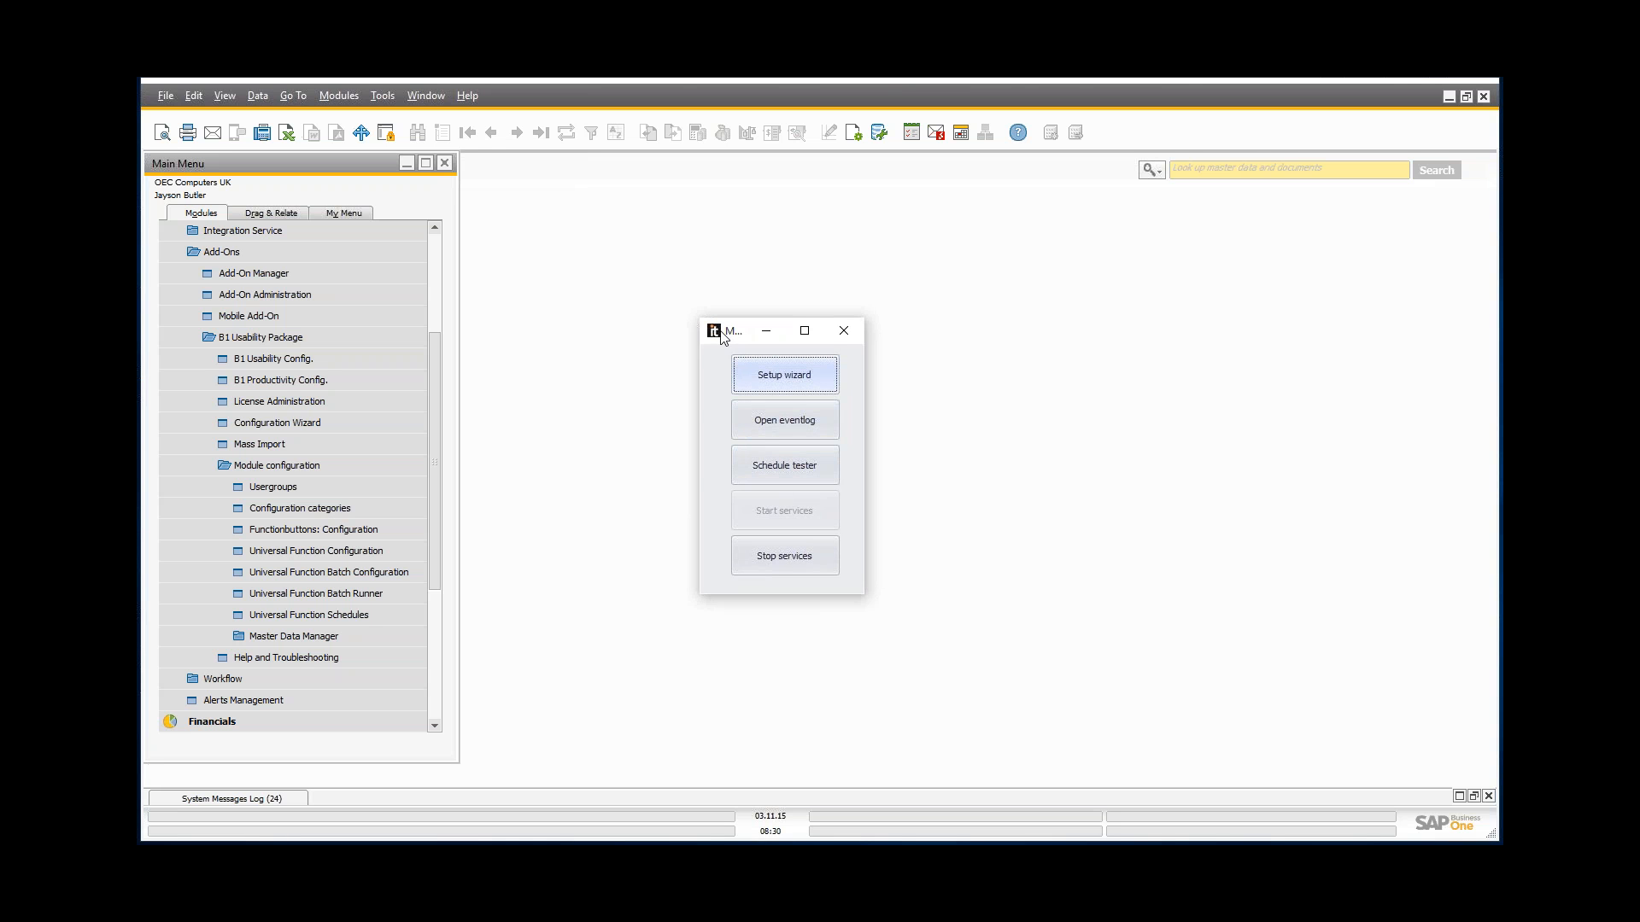
left_click(775, 464)
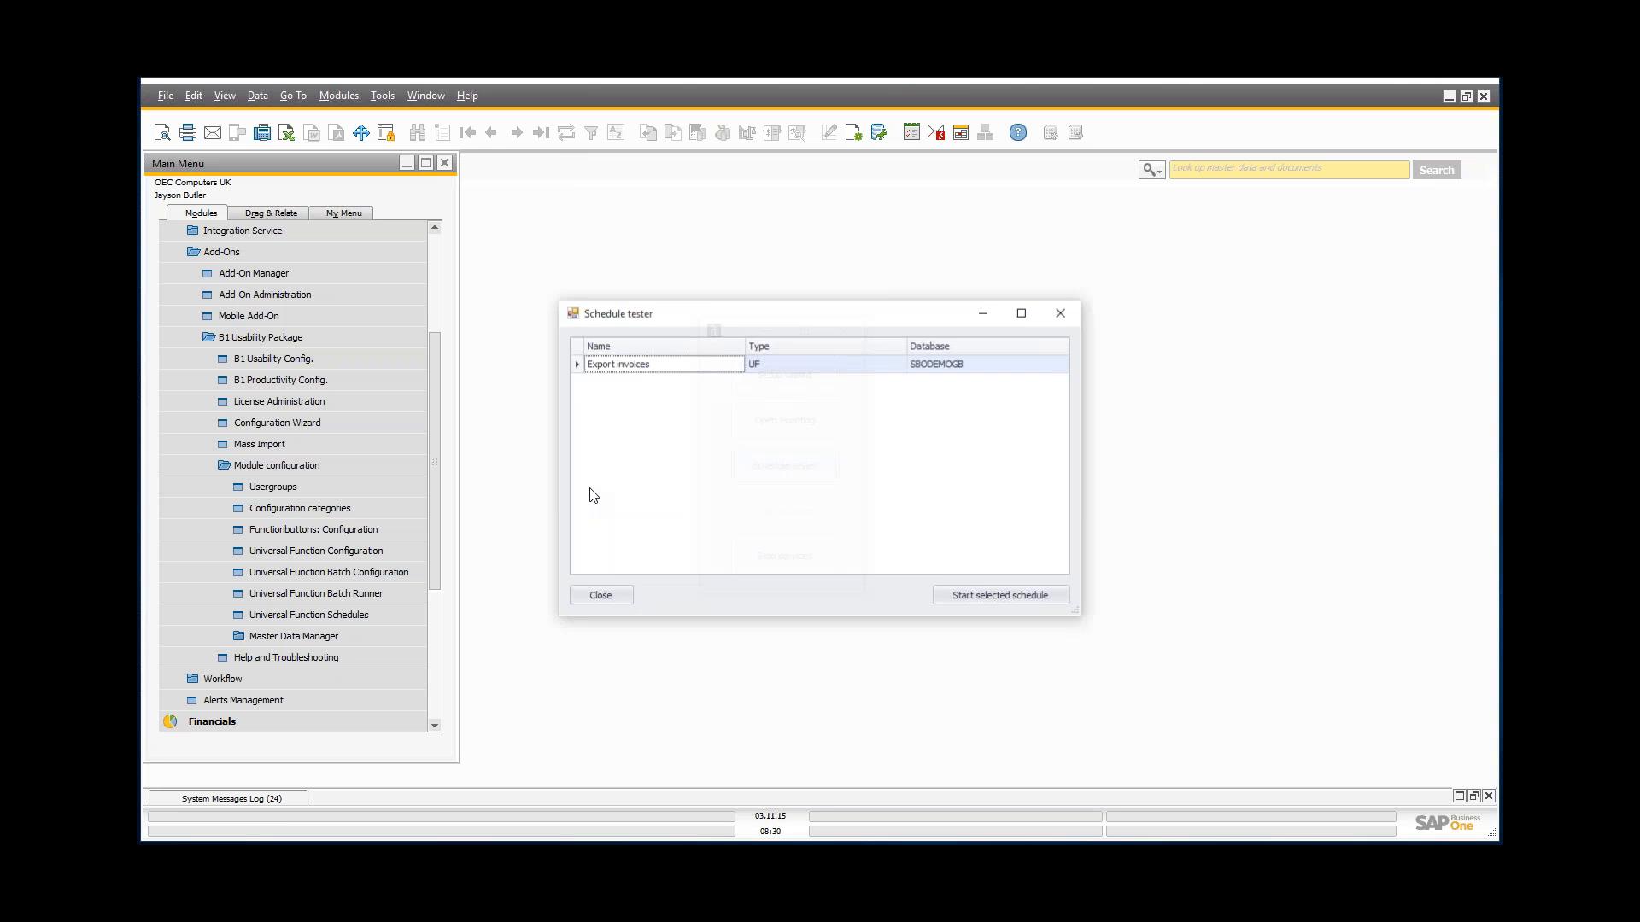
left_click_drag(609, 330, 896, 426)
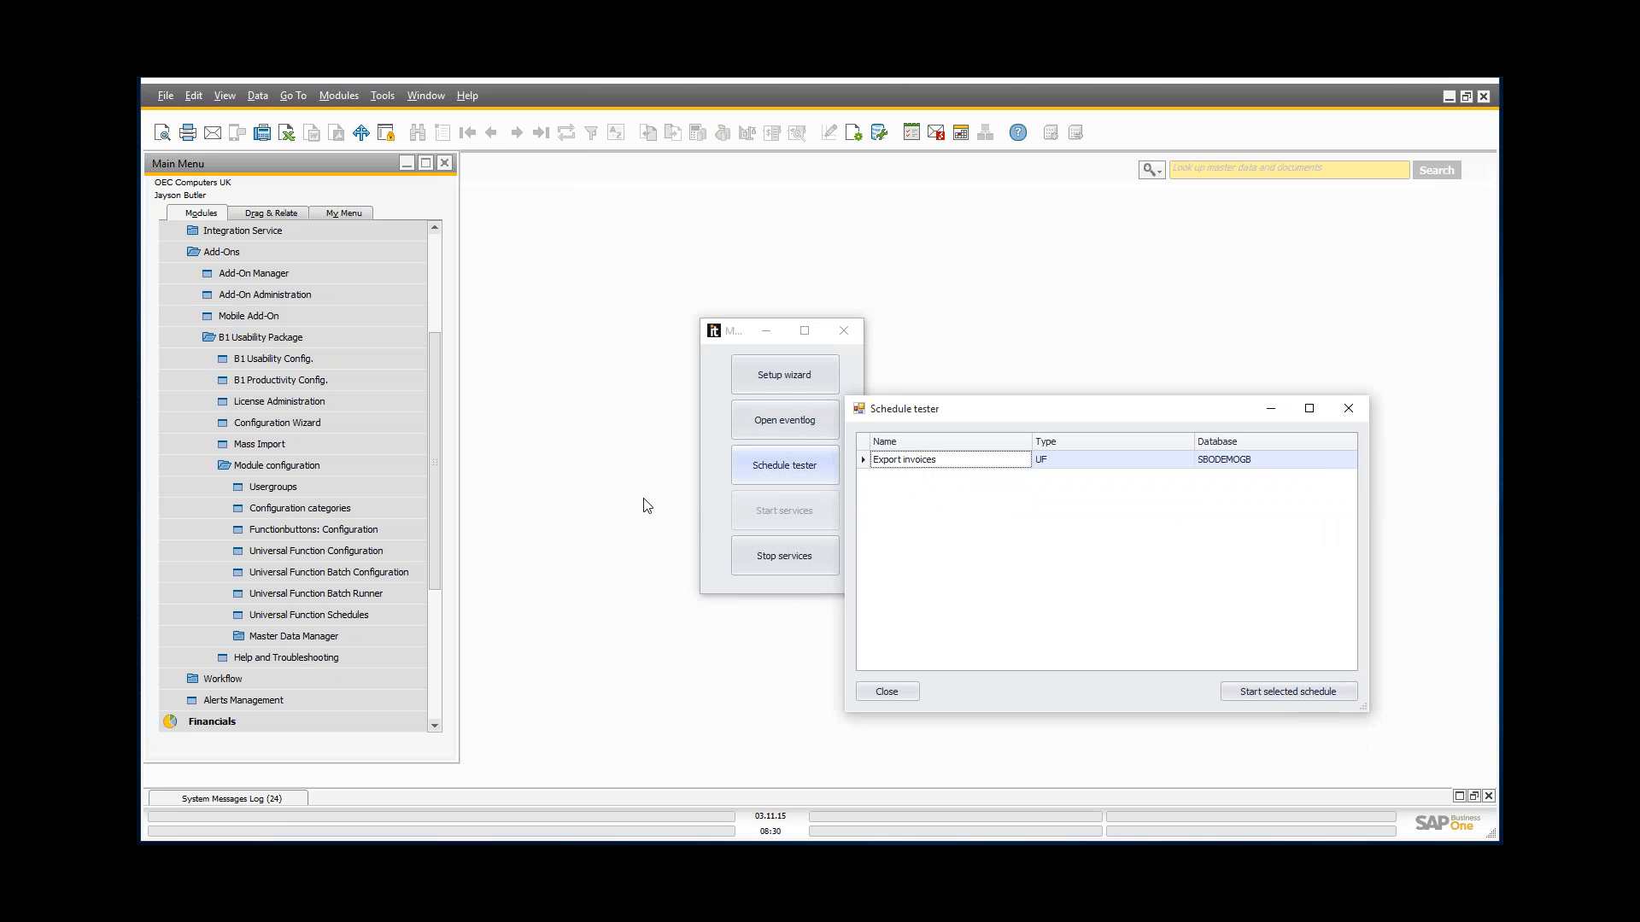
left_click(1279, 693)
left_click(887, 692)
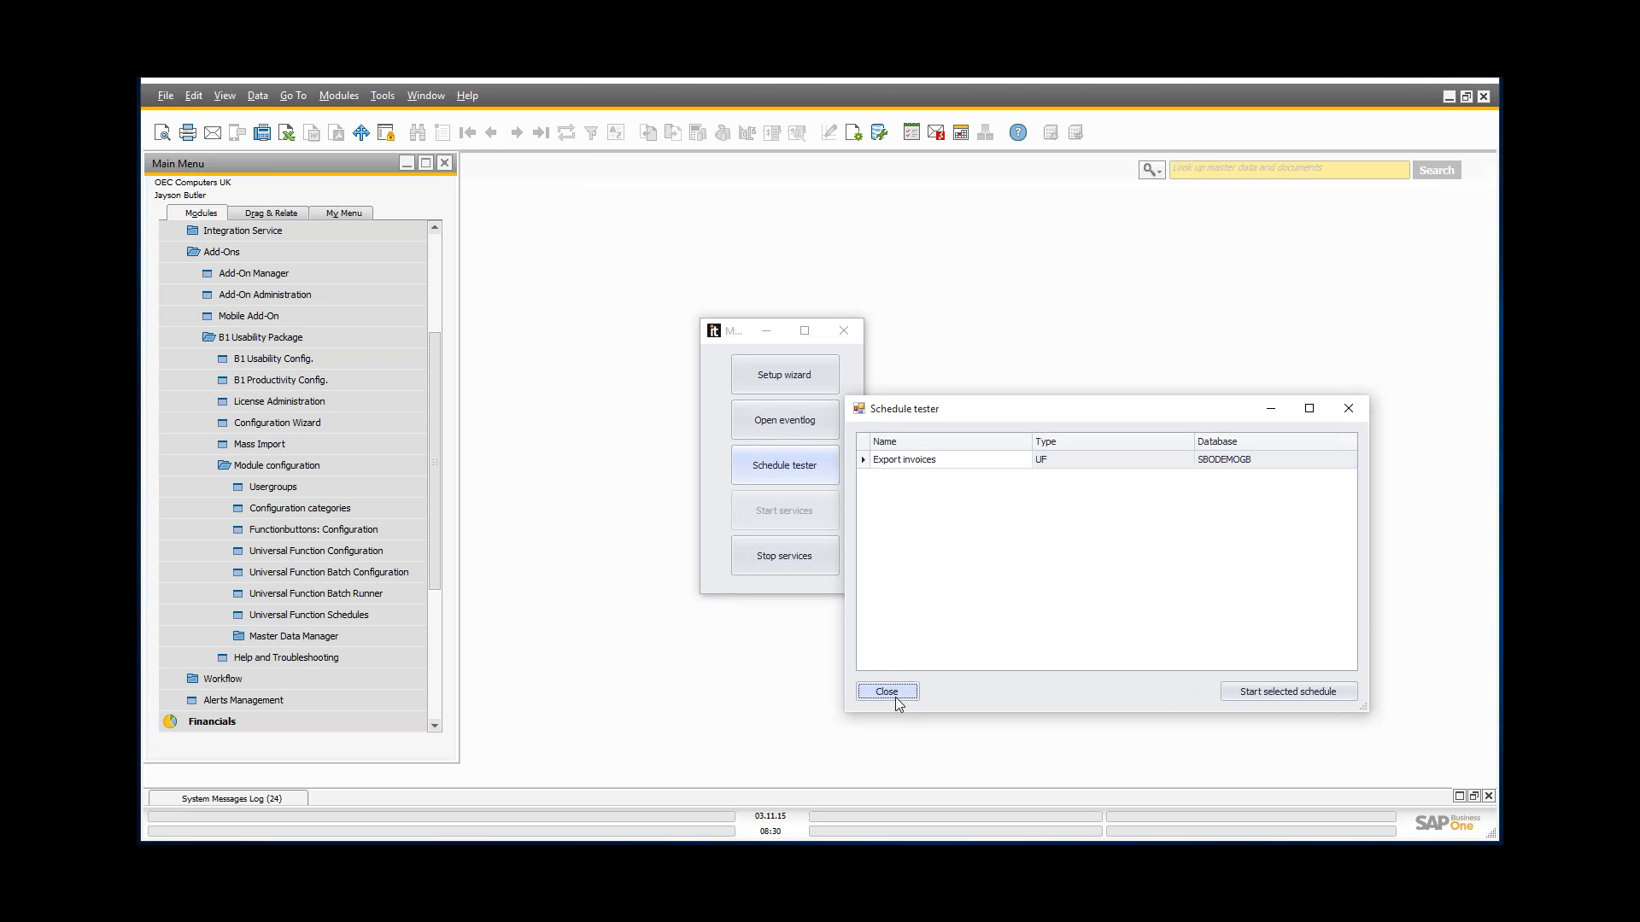
left_click(767, 331)
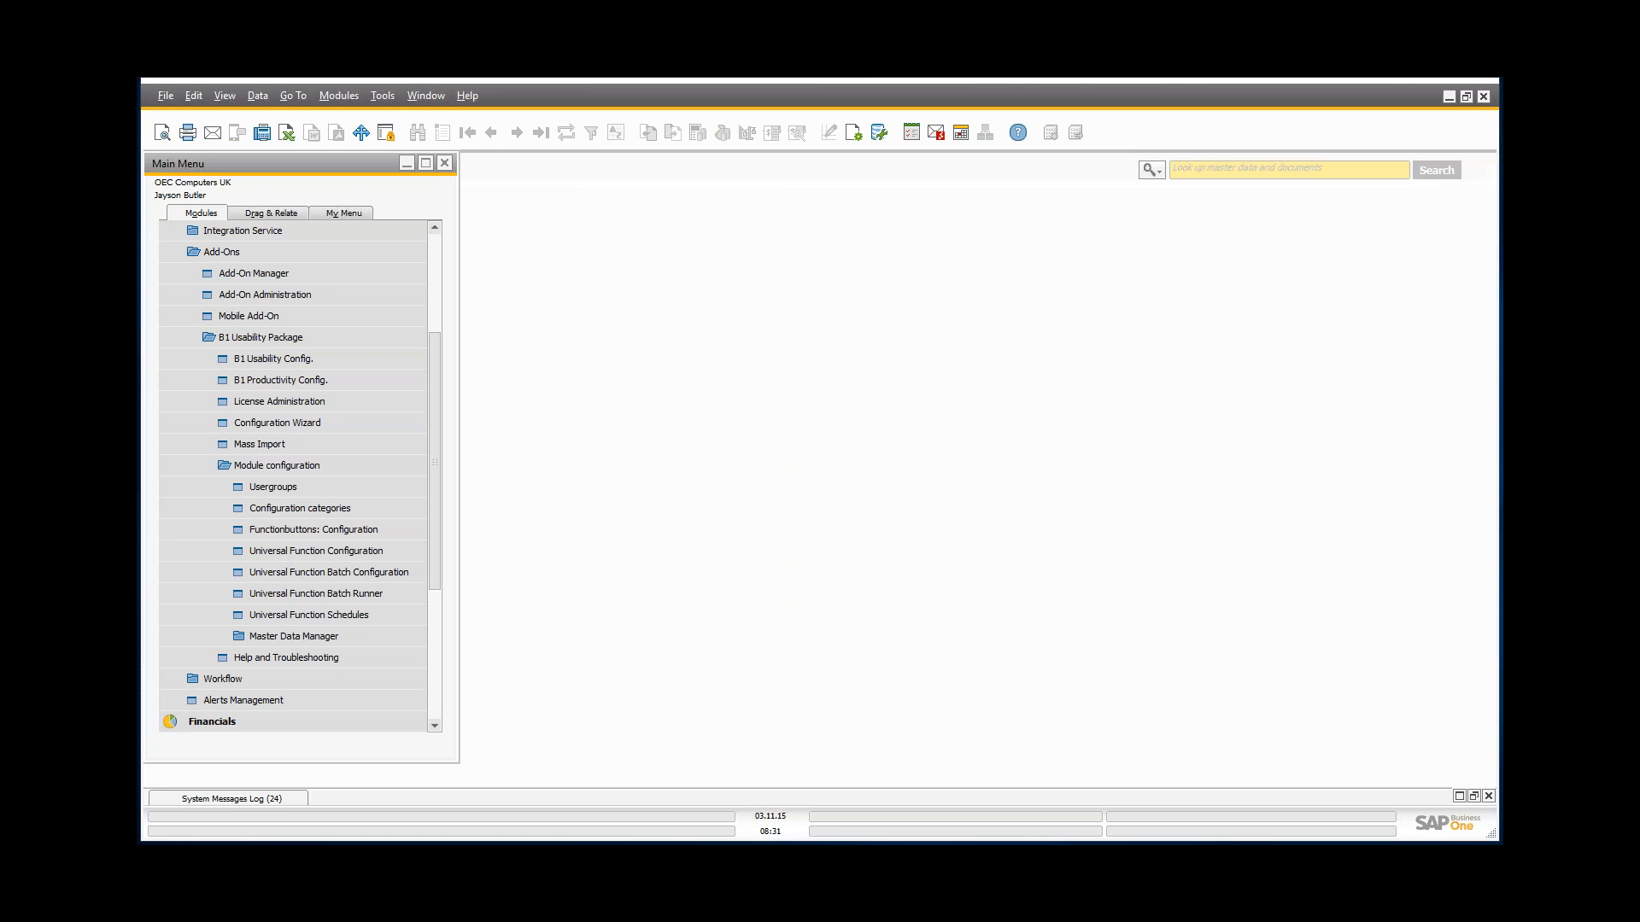
Step: Look in the B1UP Tools\Auto FTP folder, then run AutoFtp.exe from C:\Auto FTP
key("alt+Tab")
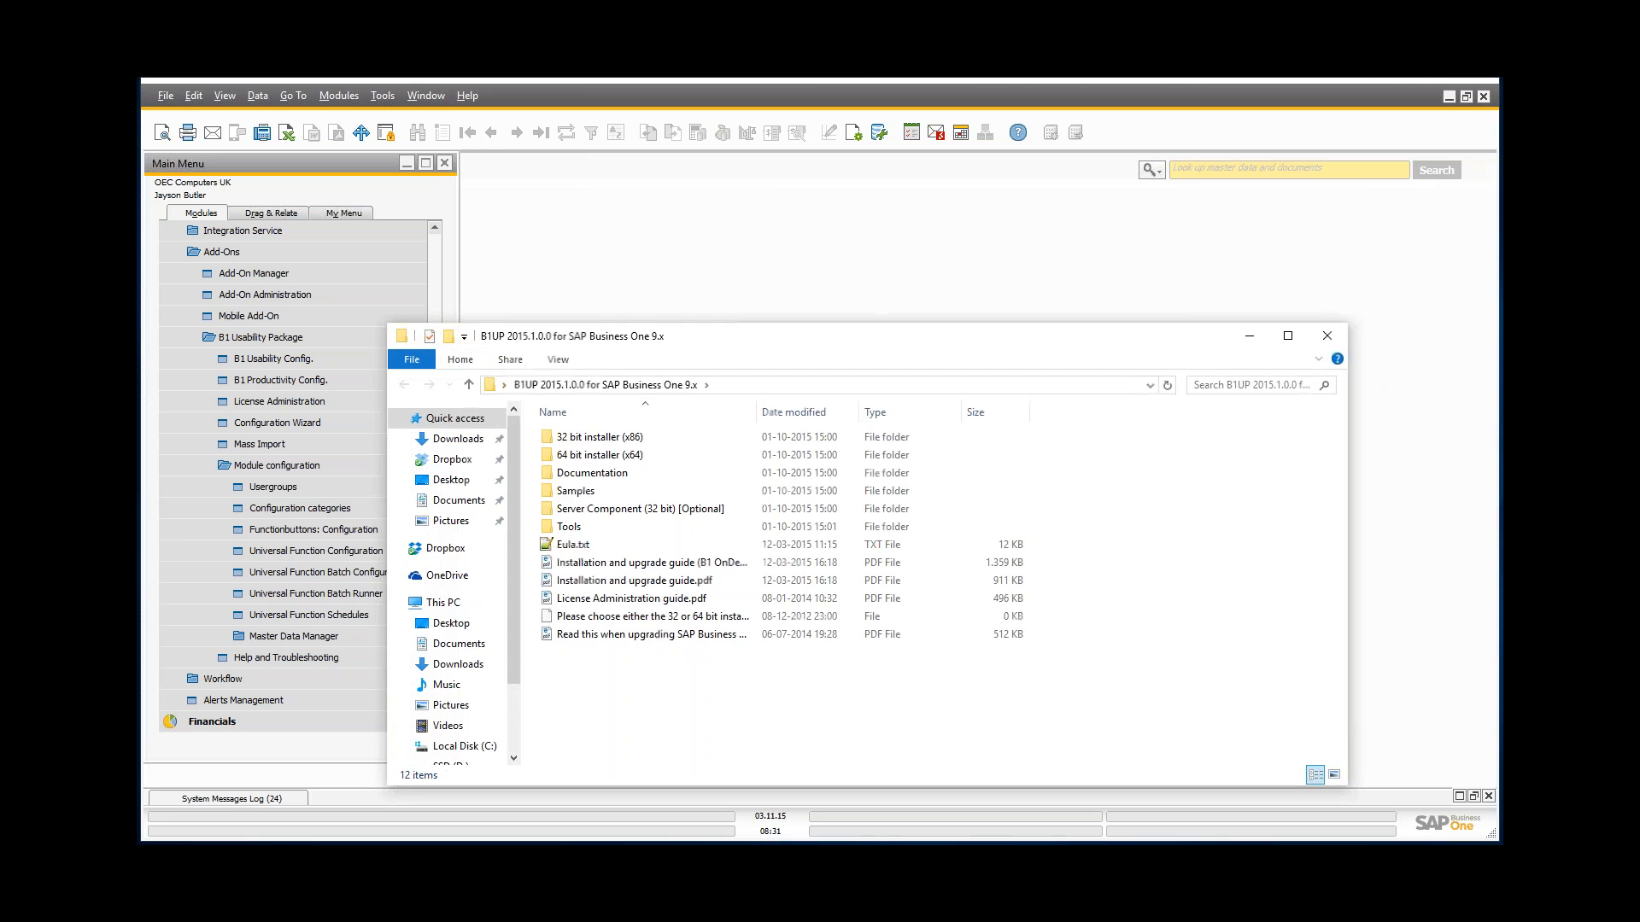
left_click_drag(691, 348, 746, 224)
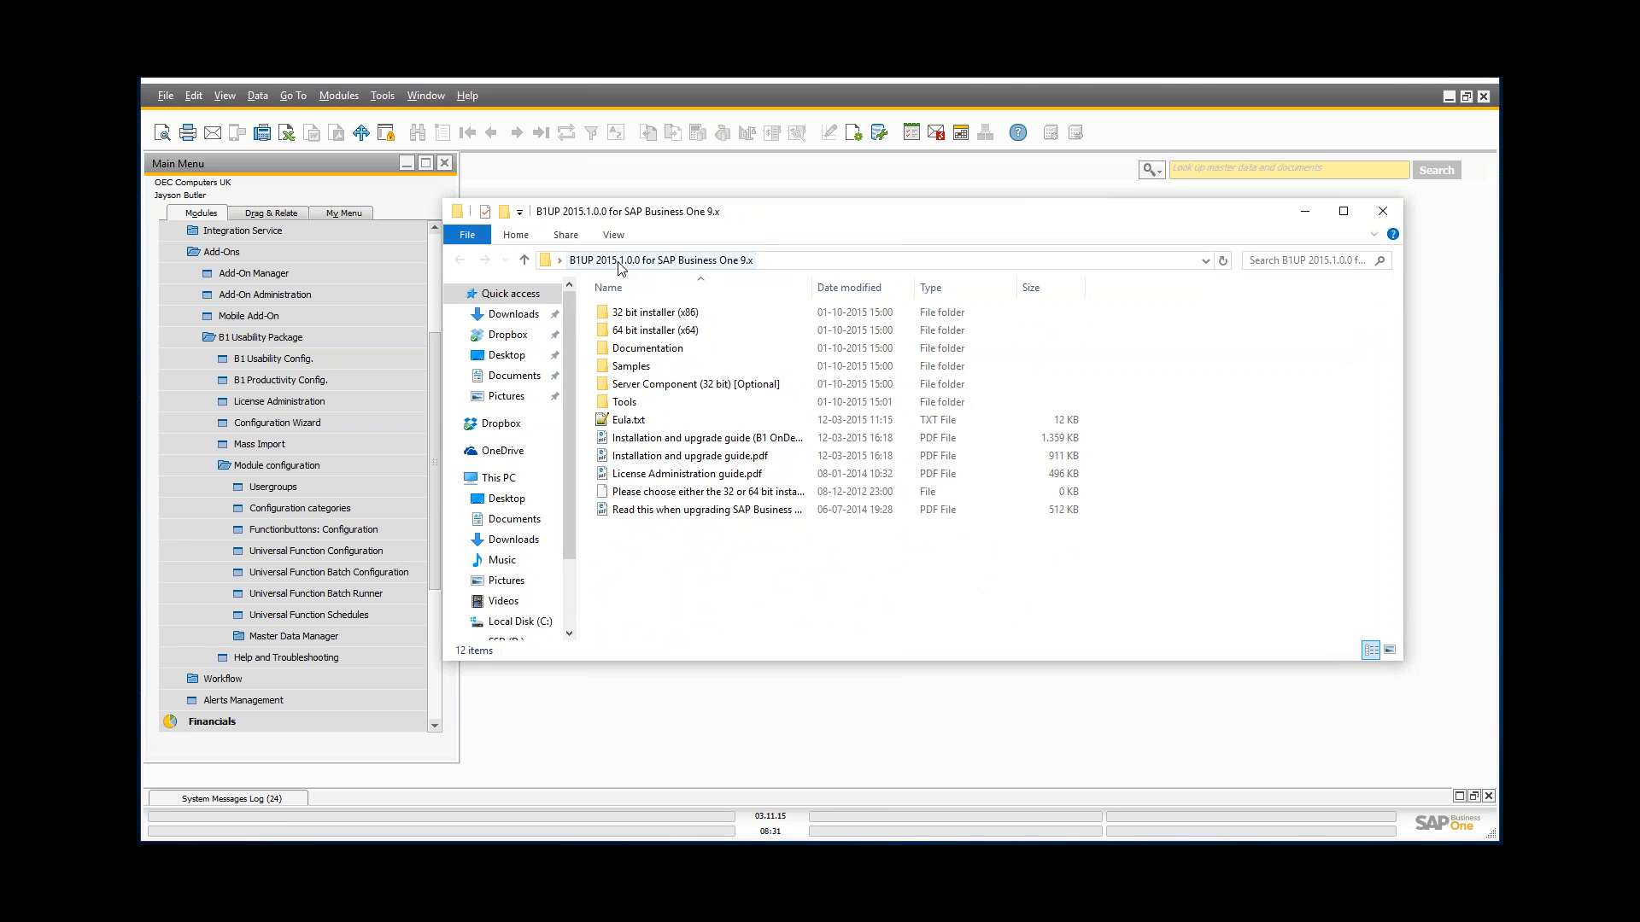
double_click(632, 403)
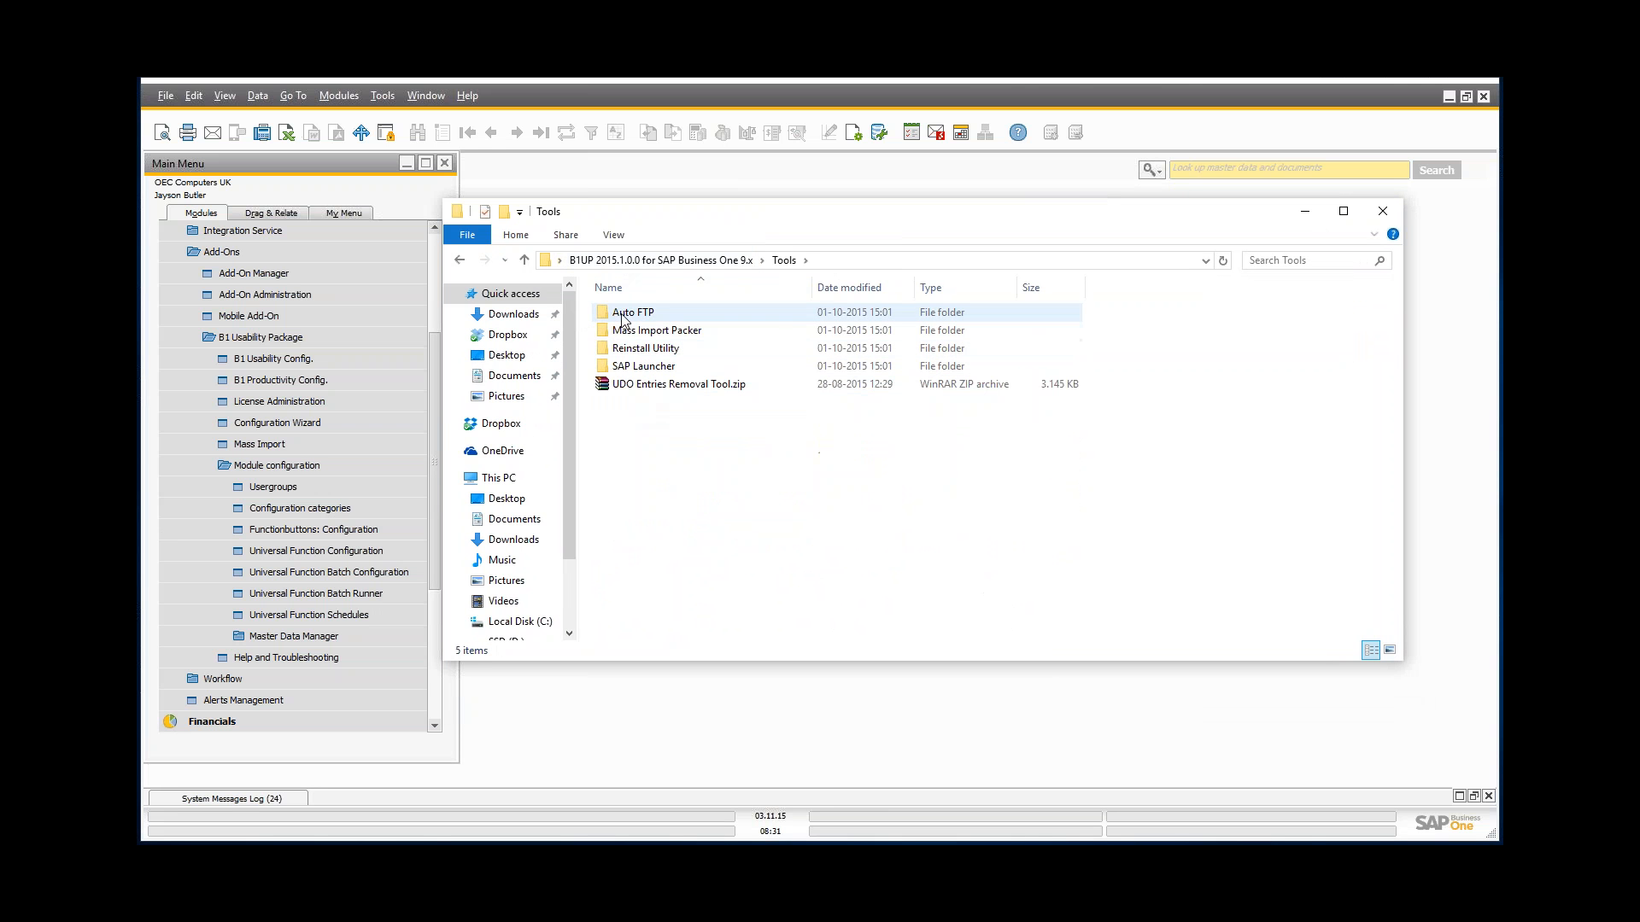
double_click(623, 318)
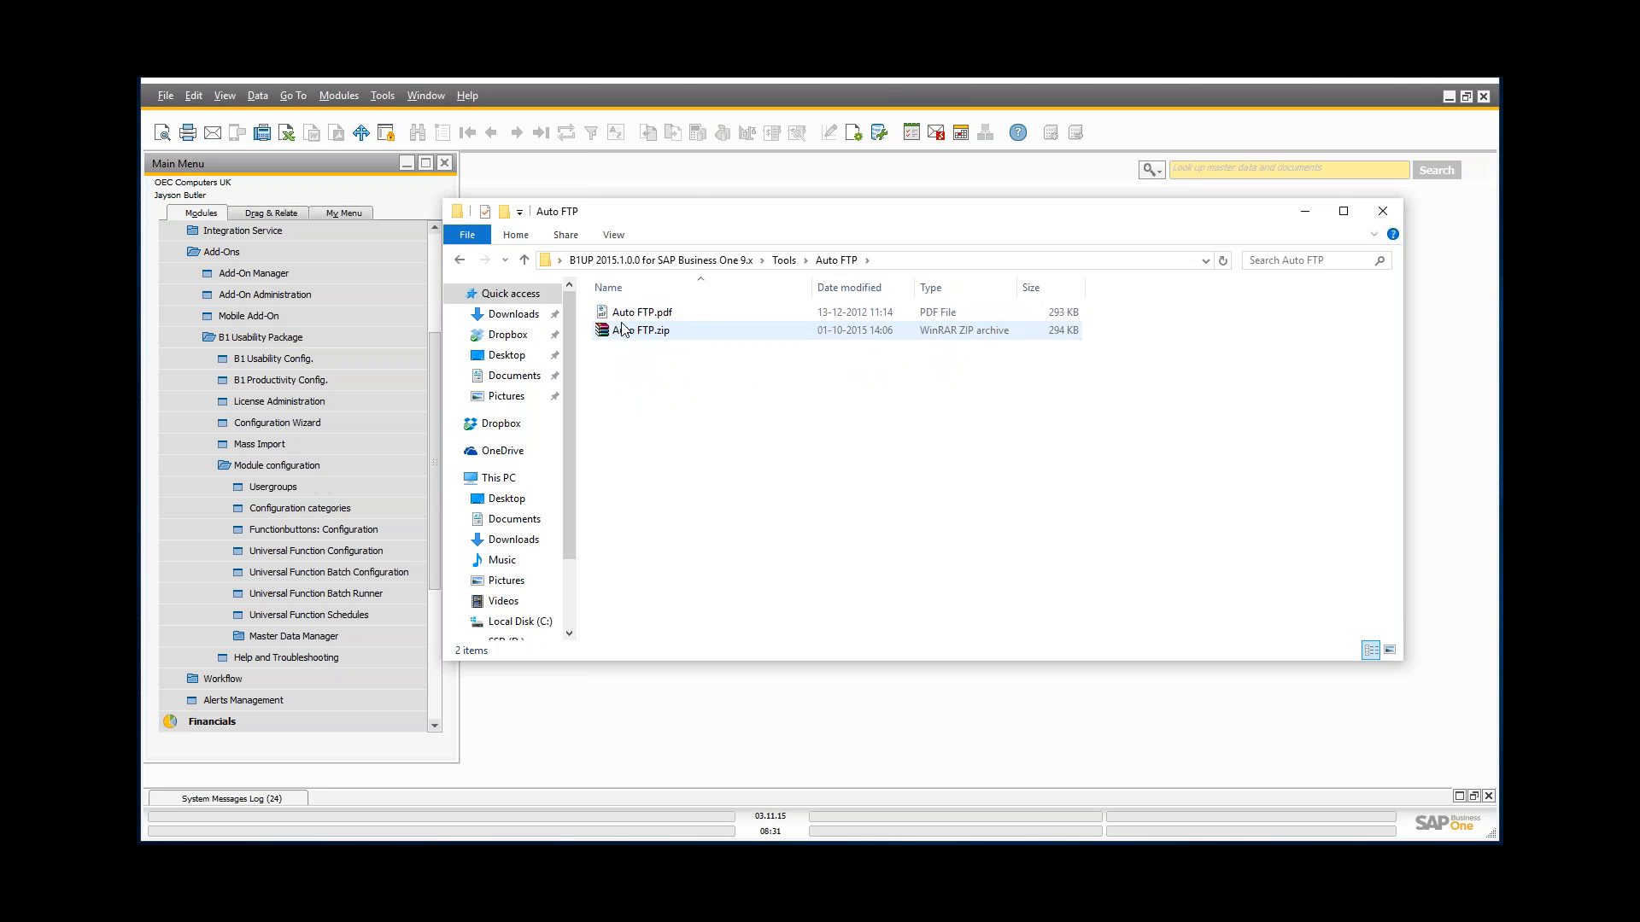
scroll(571, 356, "down", 2)
left_click(516, 512)
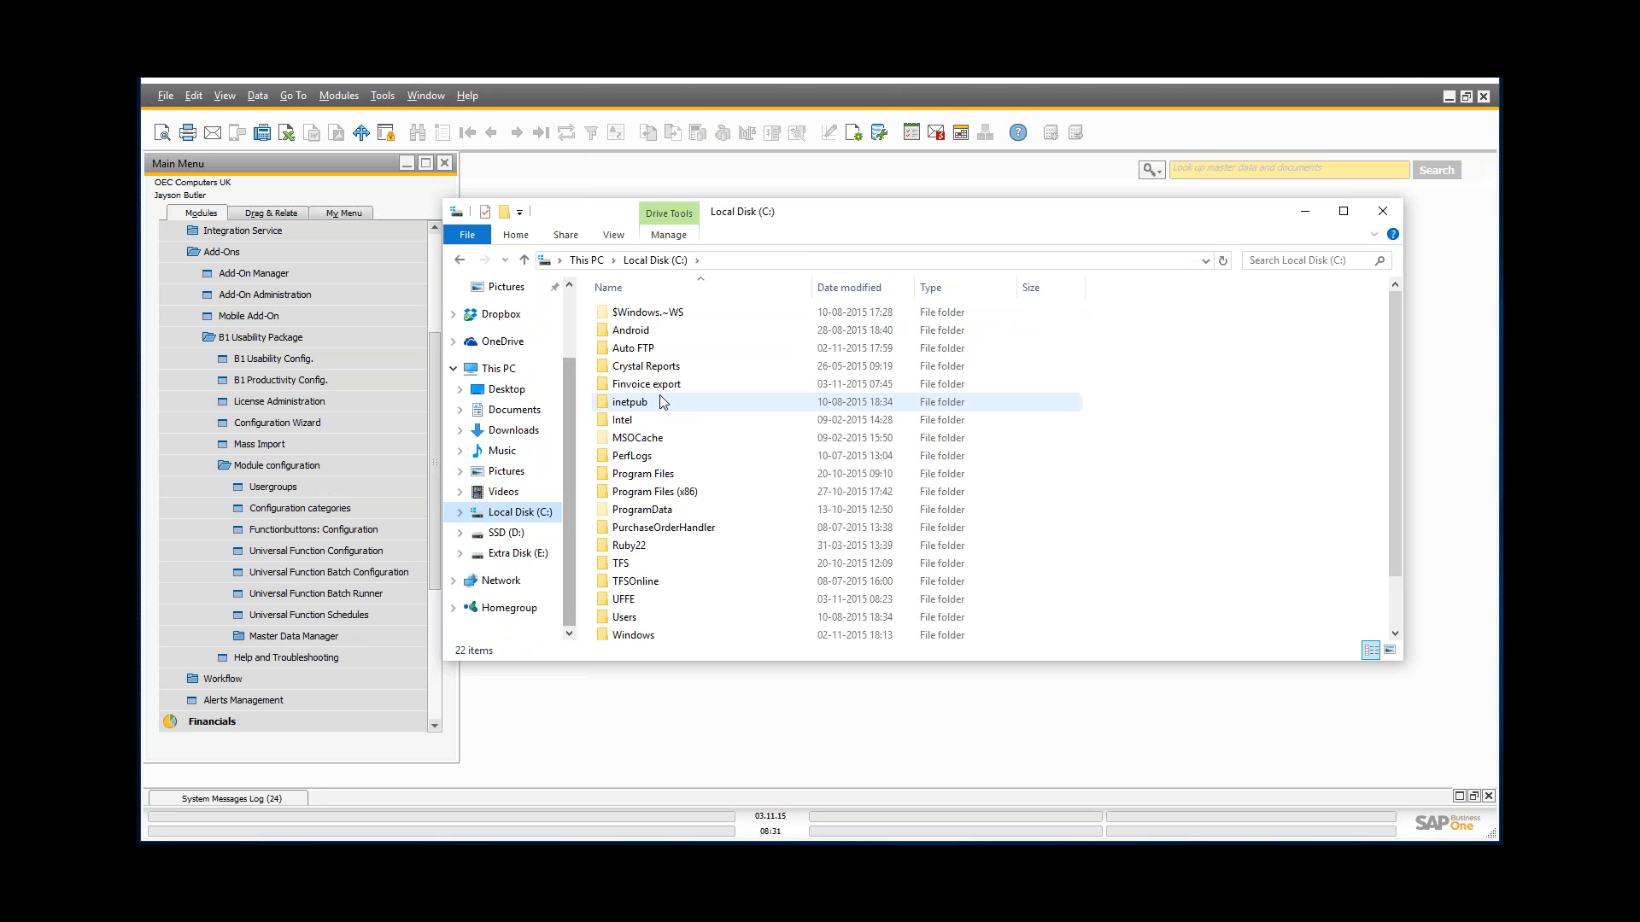
double_click(665, 352)
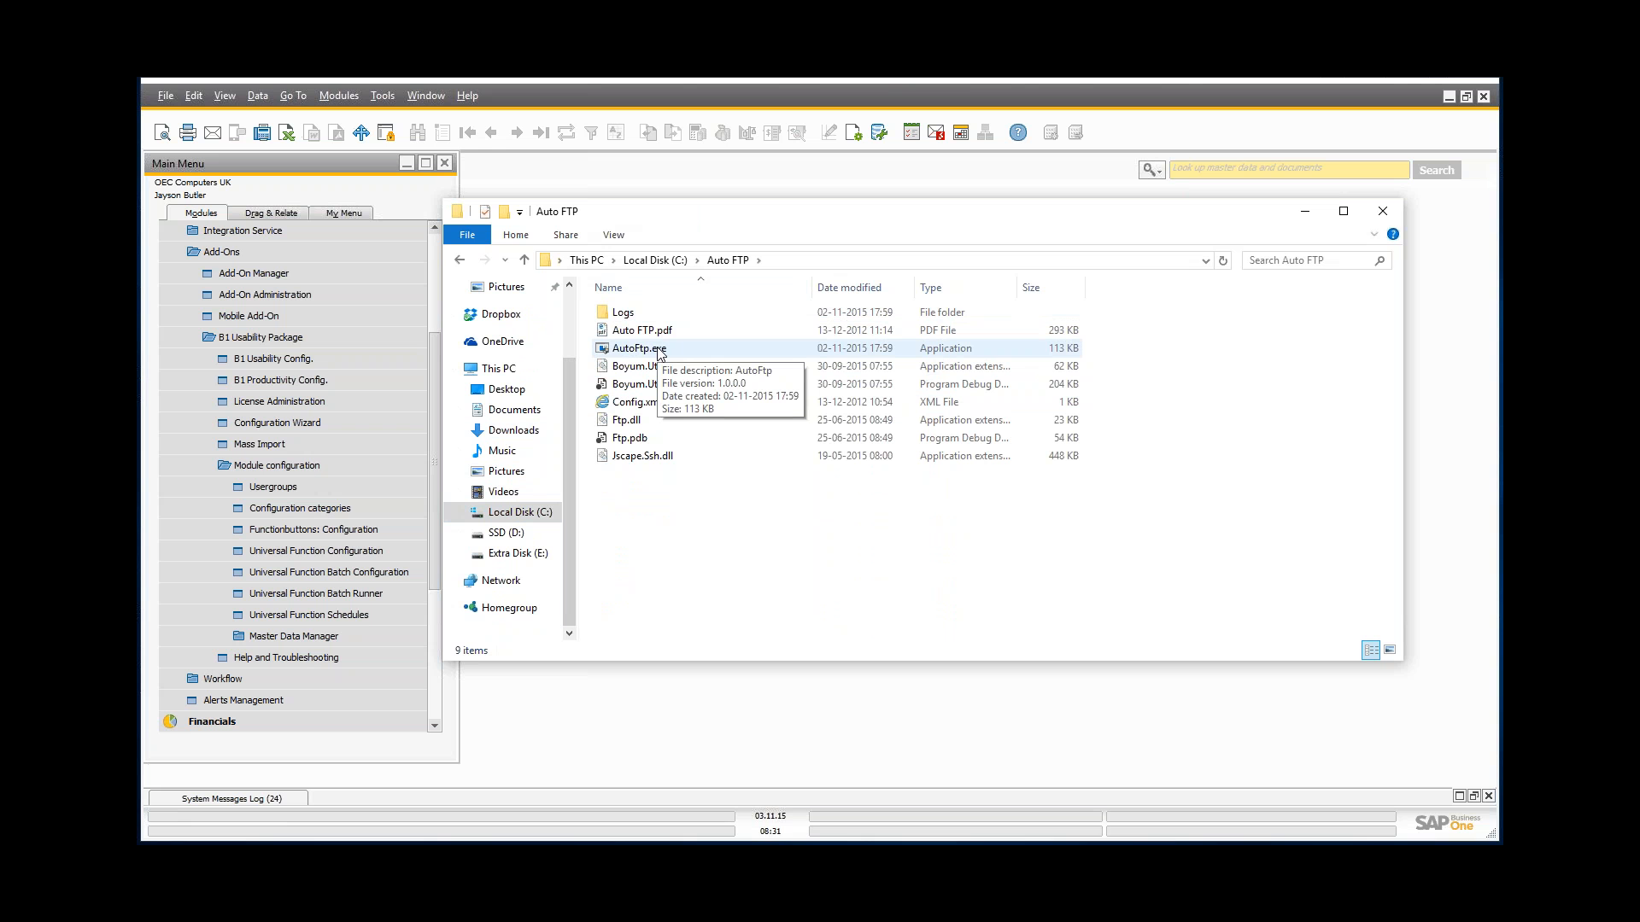
left_click(604, 353)
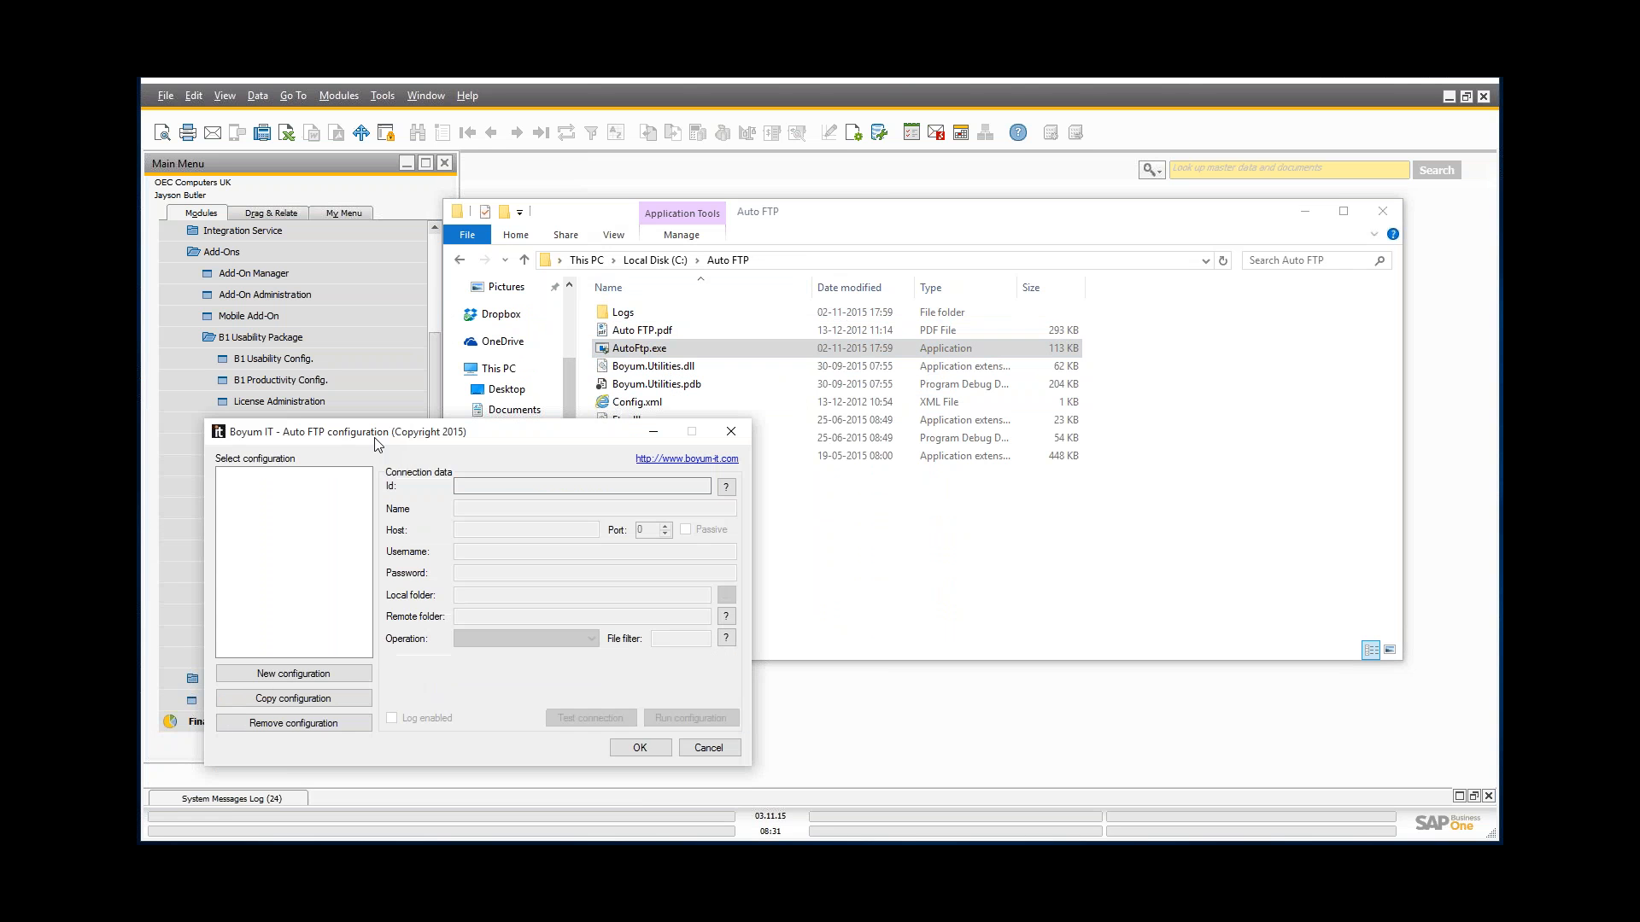
Step: Create the 'Upload invoices' configuration with host ftp.boyumit.com and login details, then browse for the local folder
left_click(1307, 209)
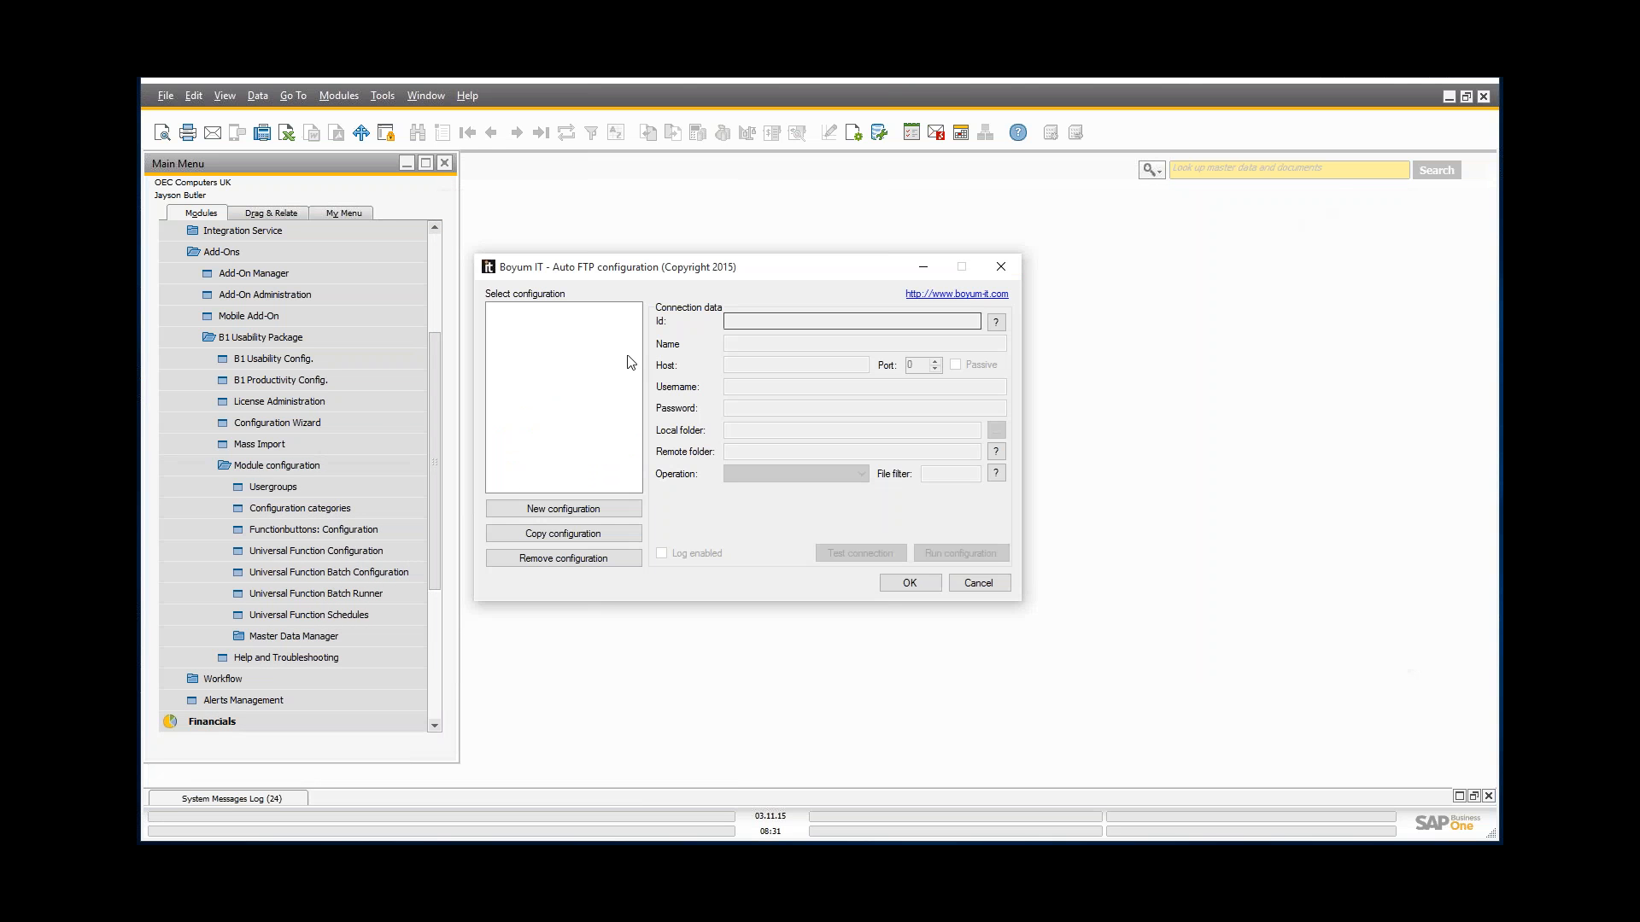
left_click(741, 322)
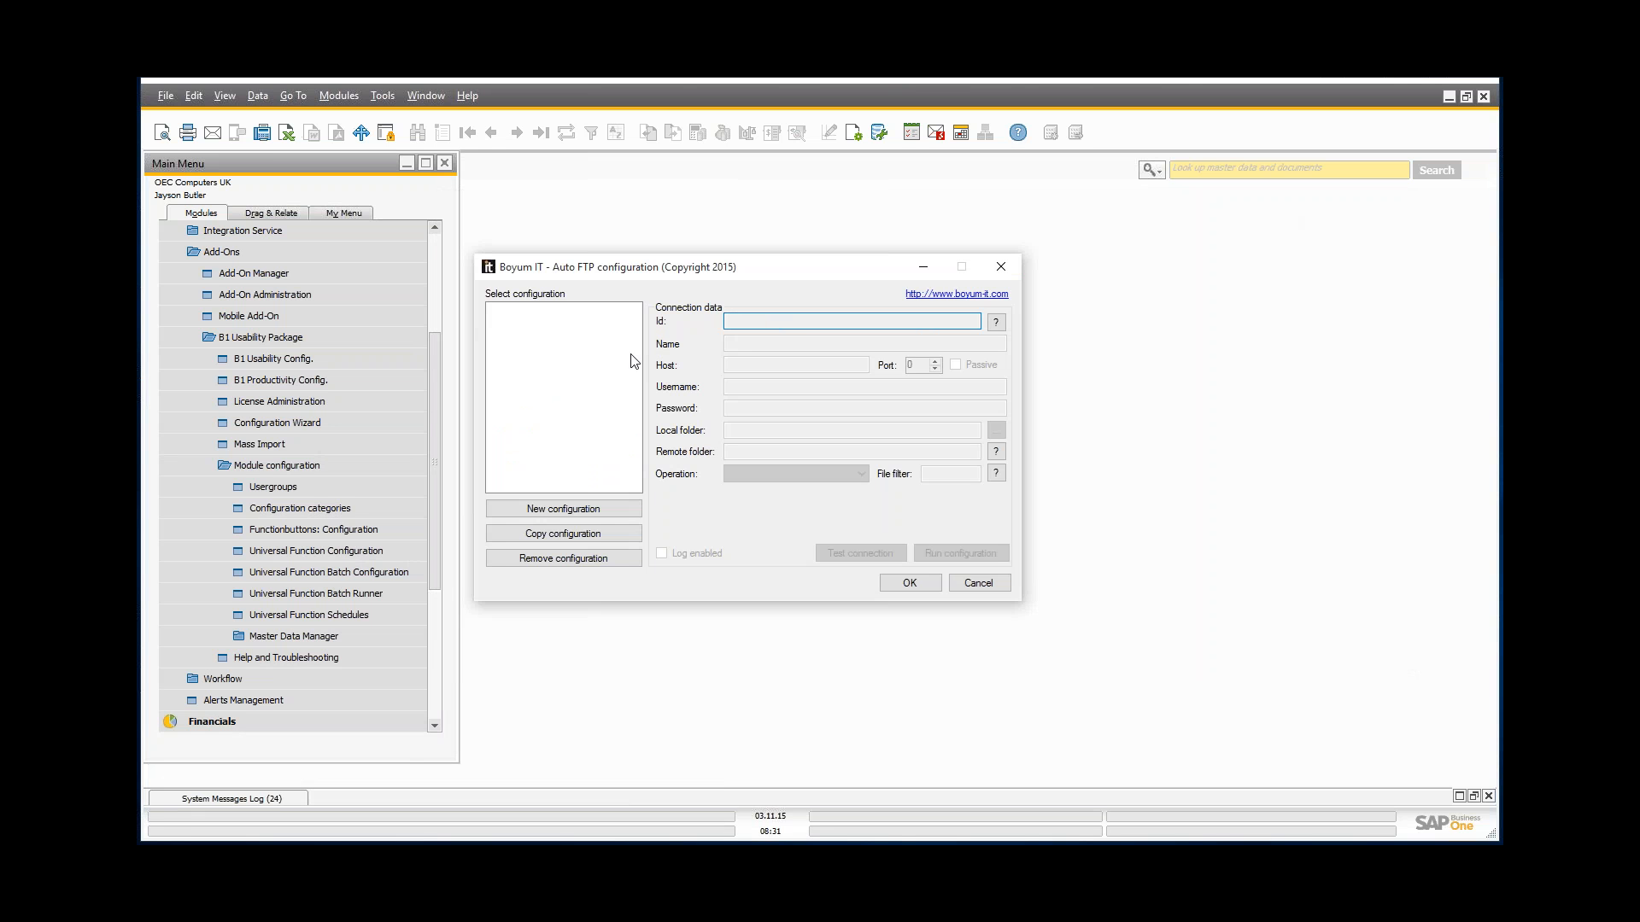
left_click(611, 511)
left_click(802, 344)
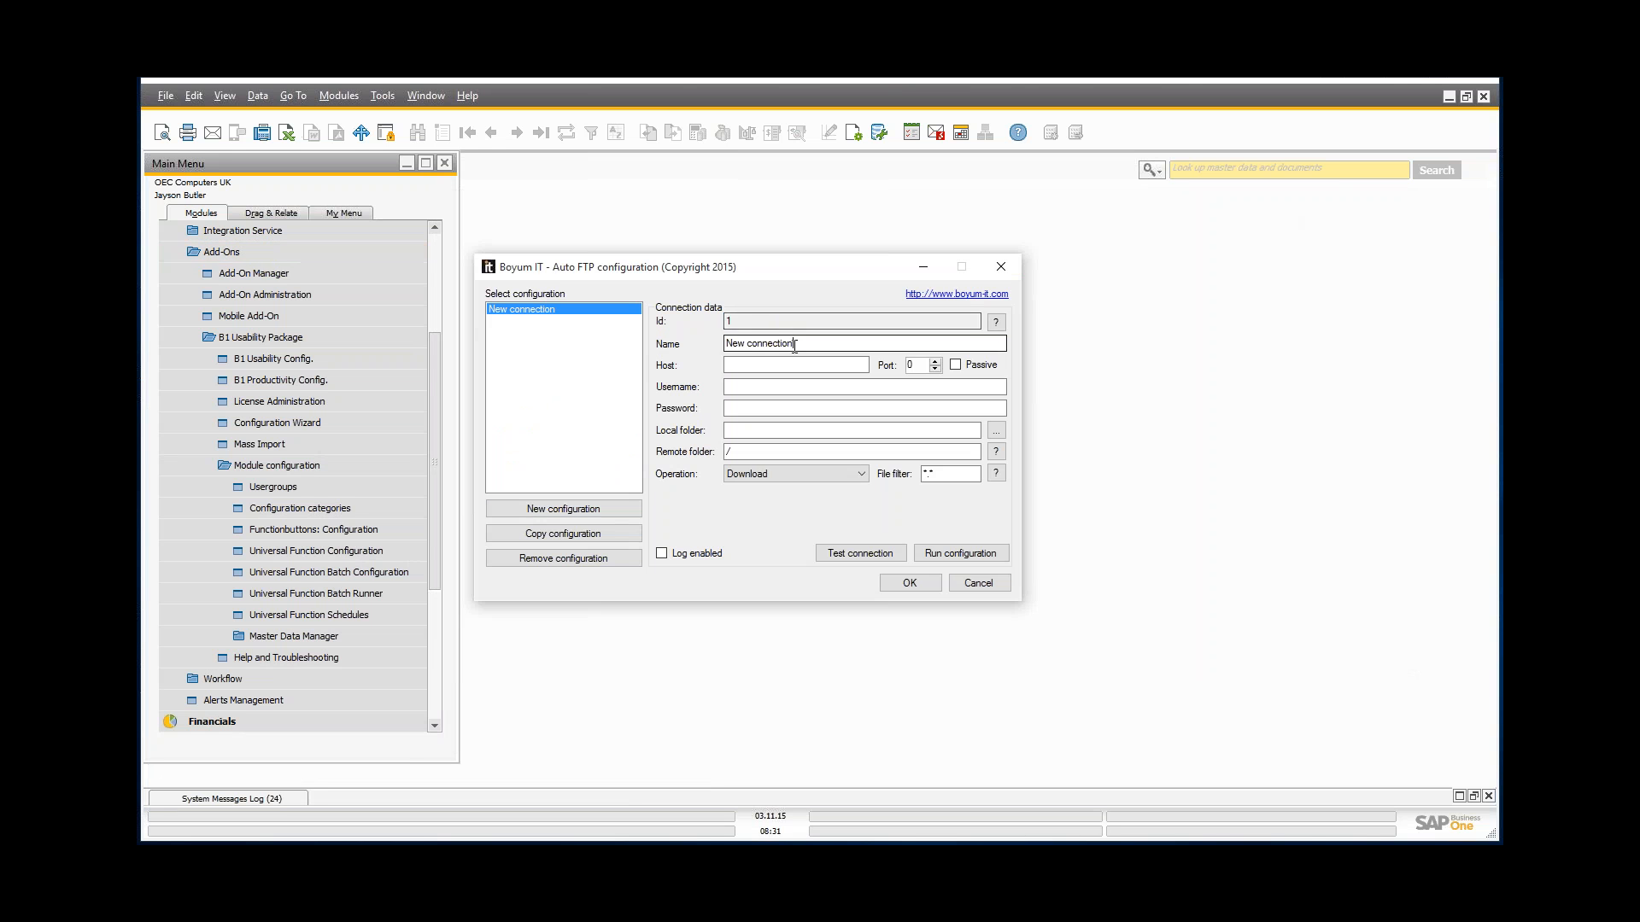
left_click_drag(802, 345, 393, 275)
type("Upload i")
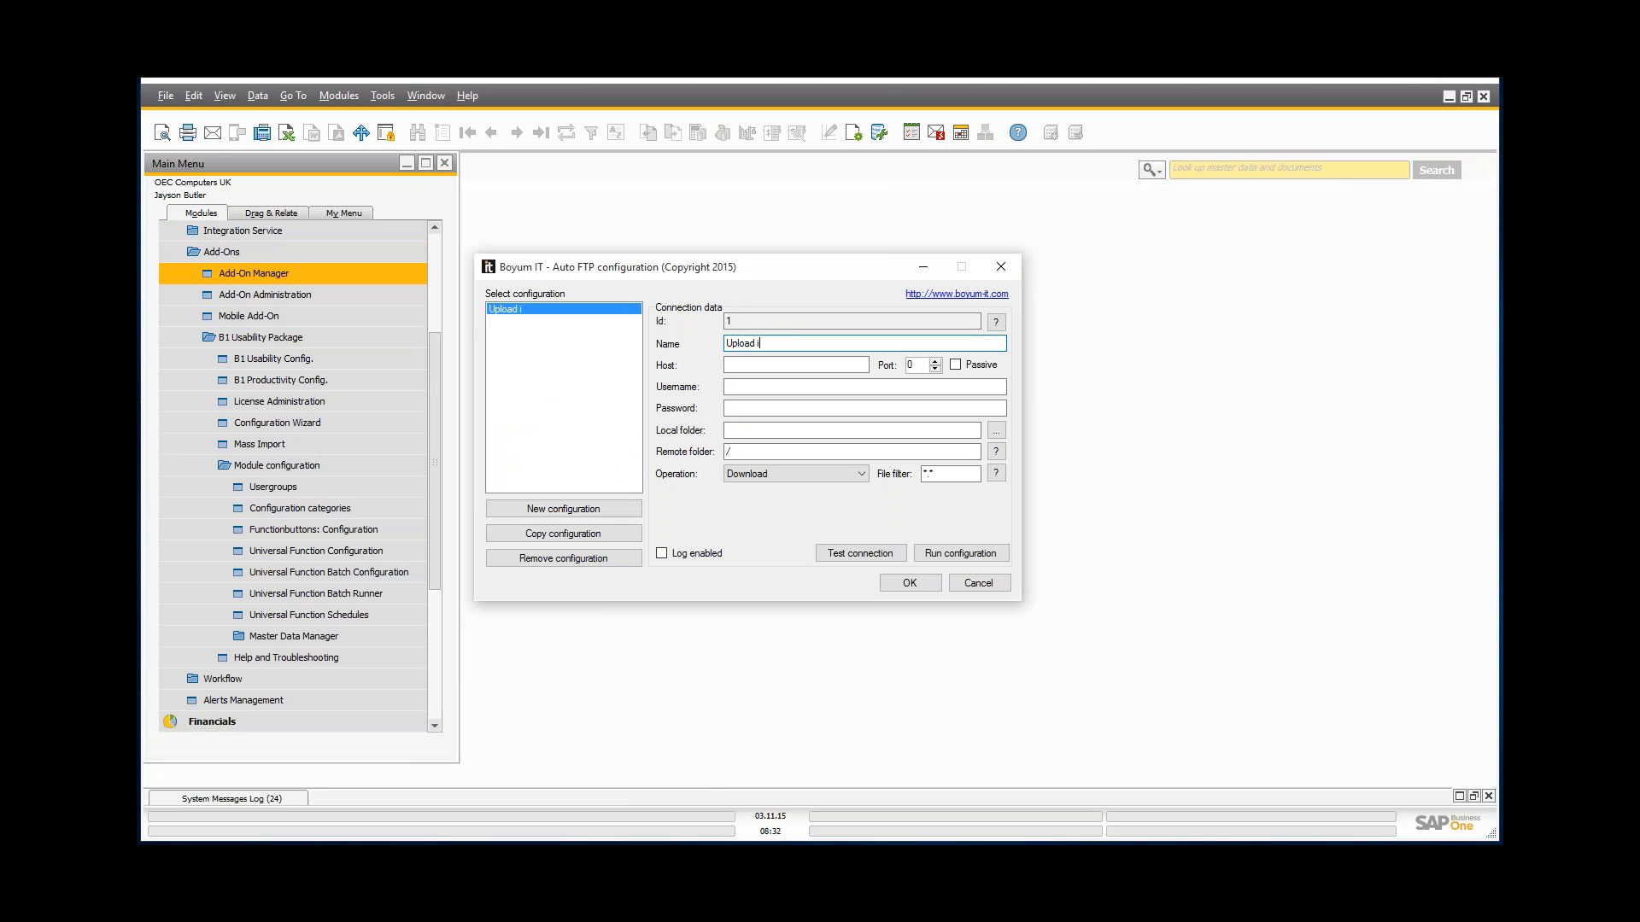
type("nvoices")
left_click(786, 365)
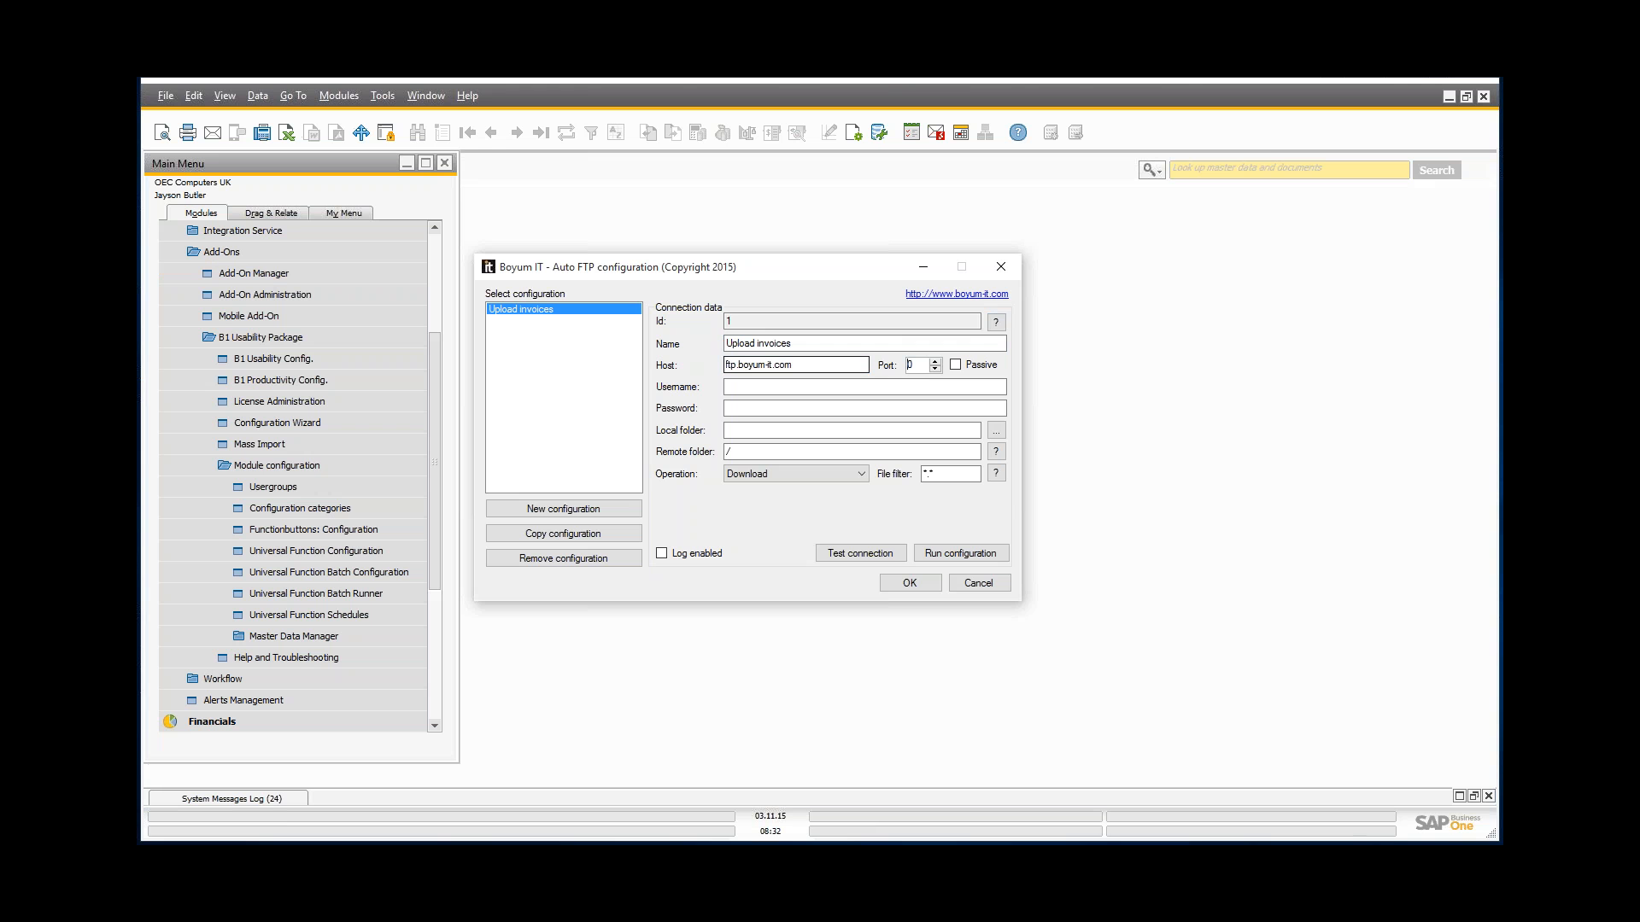
key("Tab")
type("d")
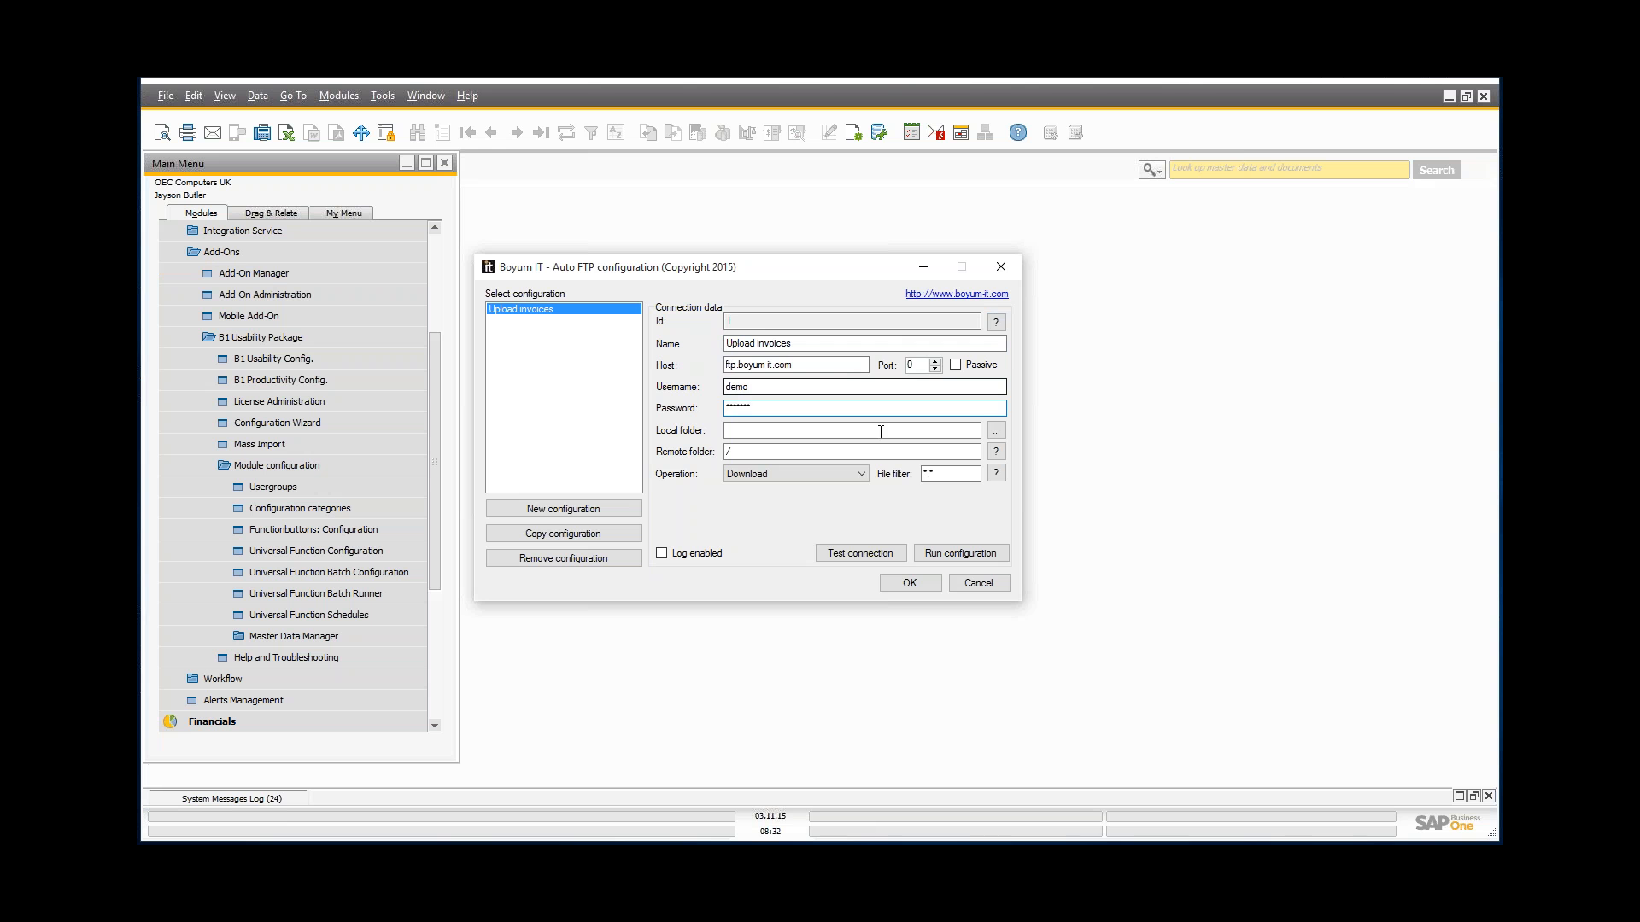
left_click(991, 433)
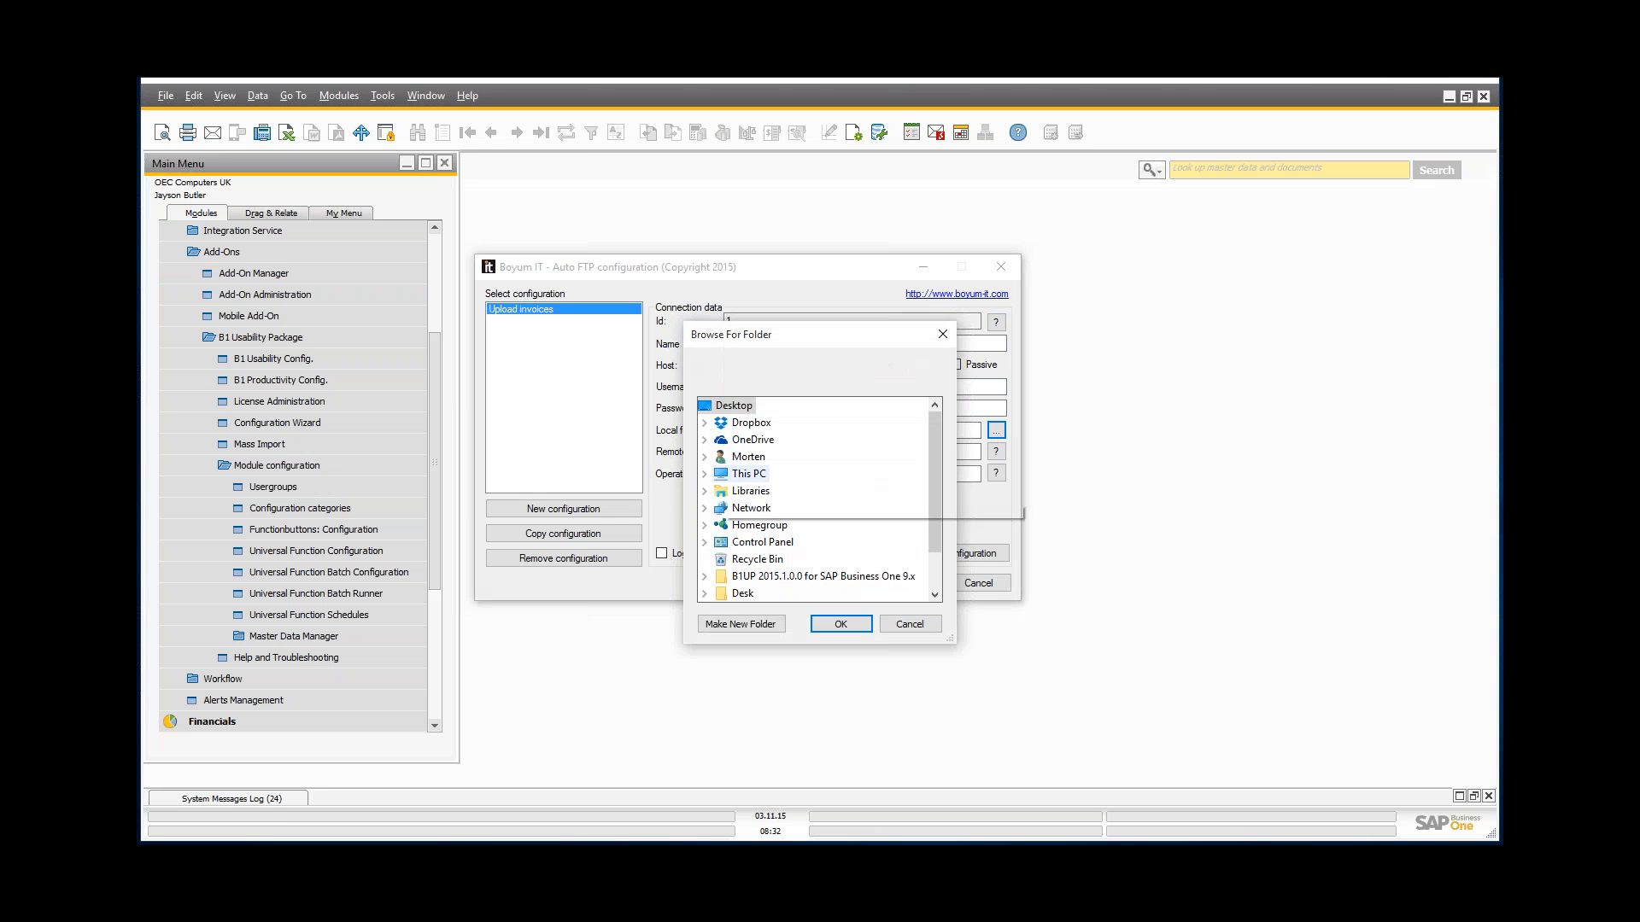
Step: Choose C:\UFFE\Open invoices as the local folder
left_click(704, 475)
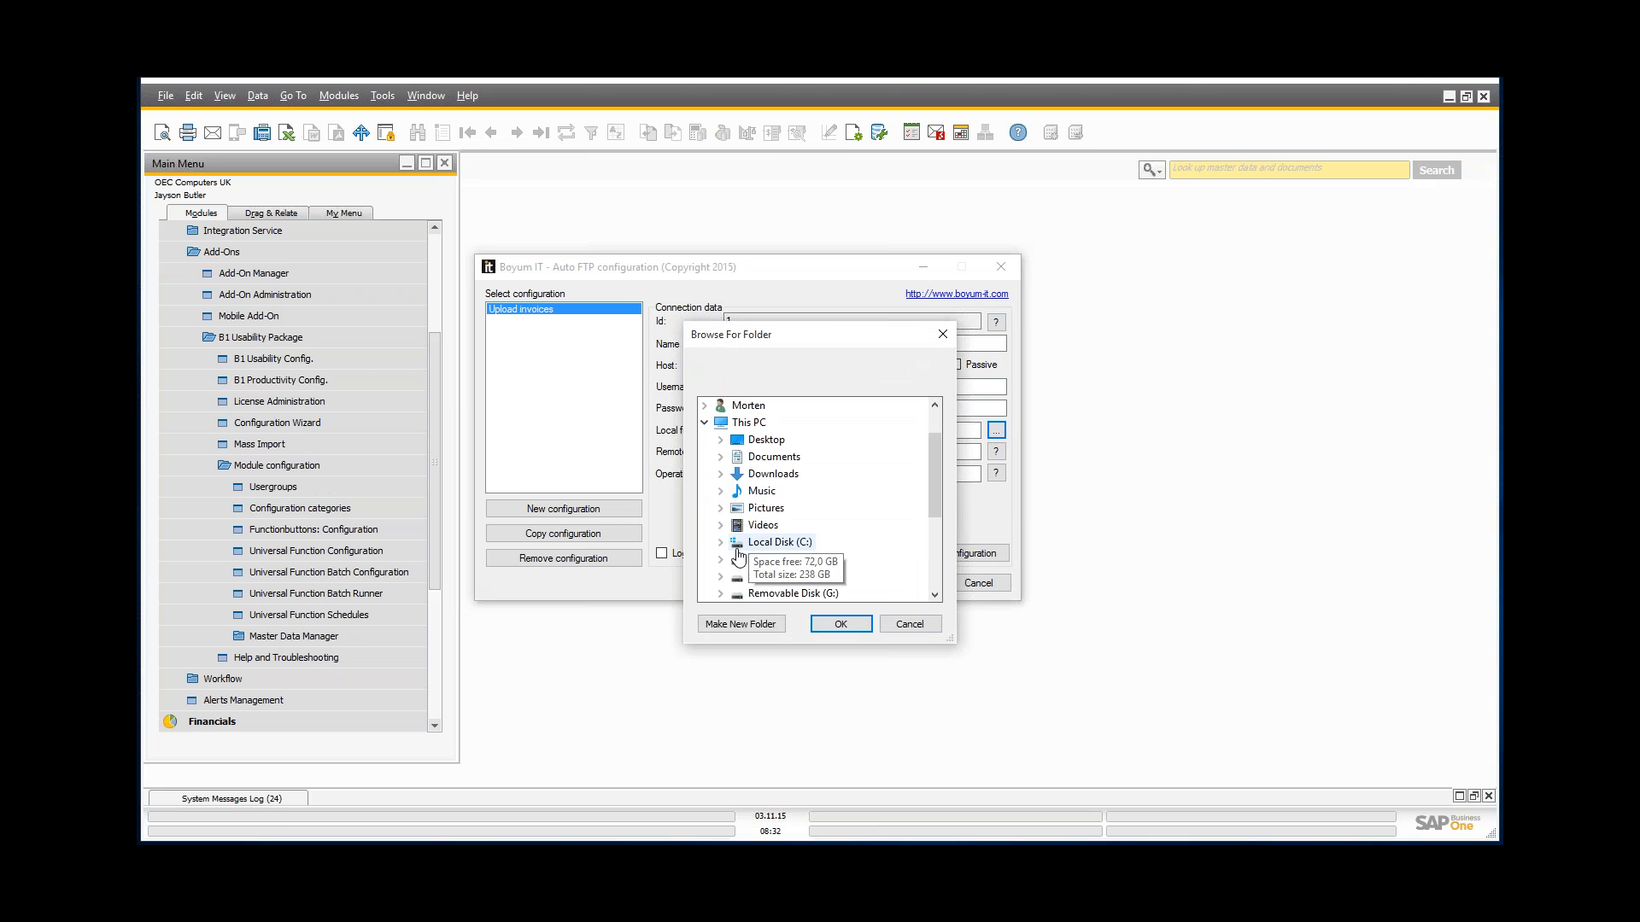
left_click(720, 543)
scroll(740, 501, "down", 5)
left_click(737, 492)
left_click(830, 547)
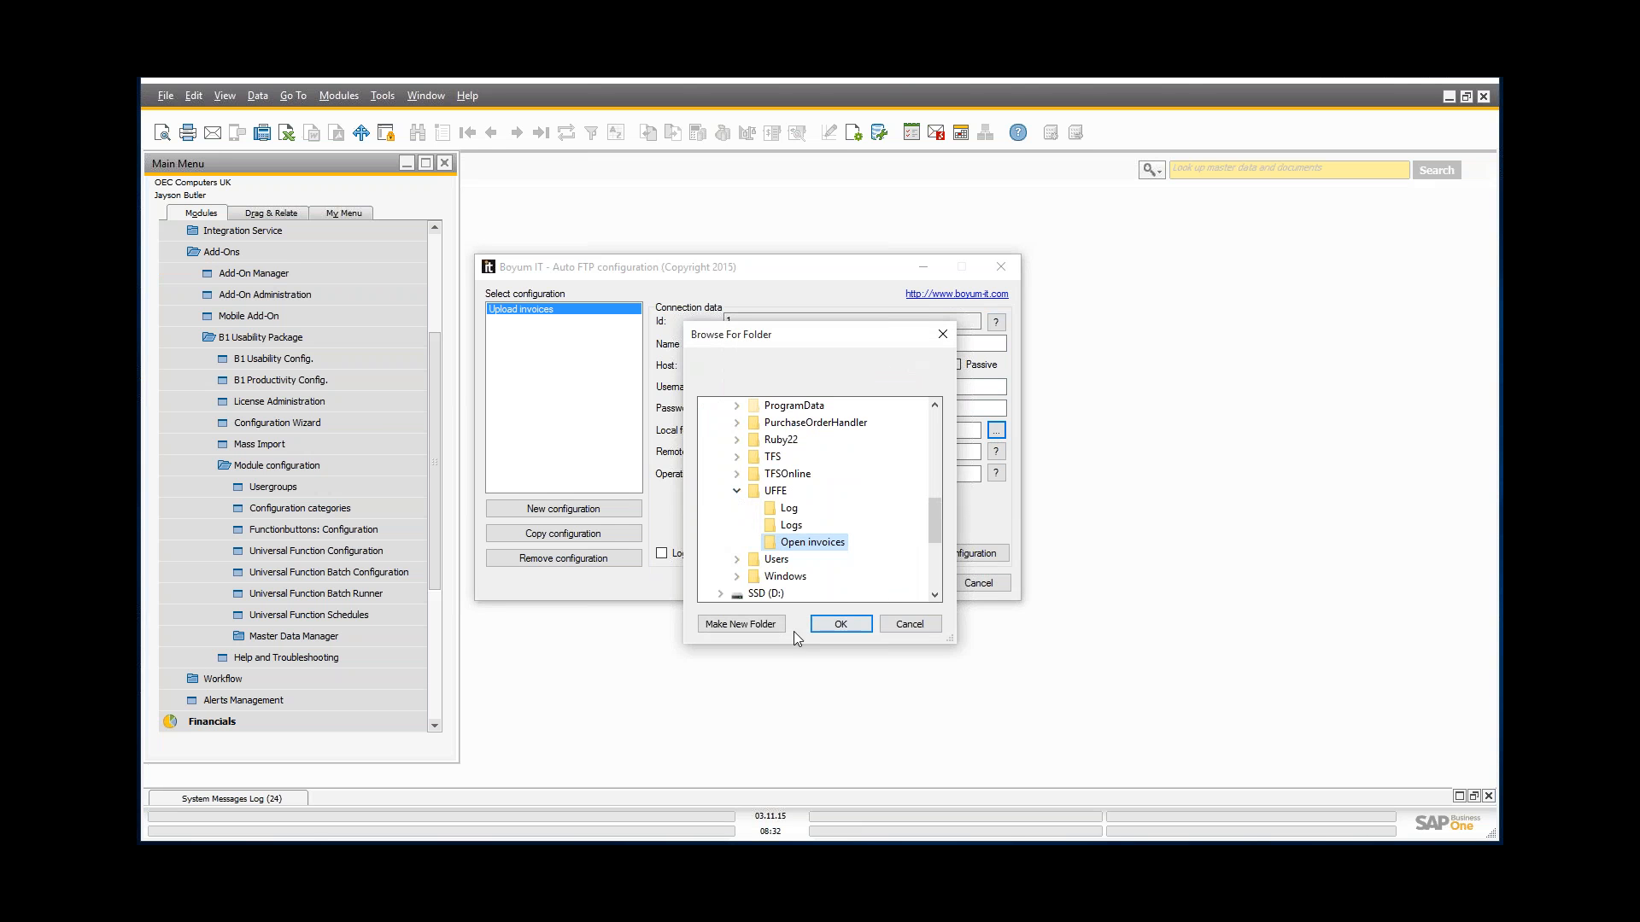
left_click(840, 625)
Step: Set the operation to Upload and archive, fill the Error and Archive paths, and test the connection
left_click(756, 455)
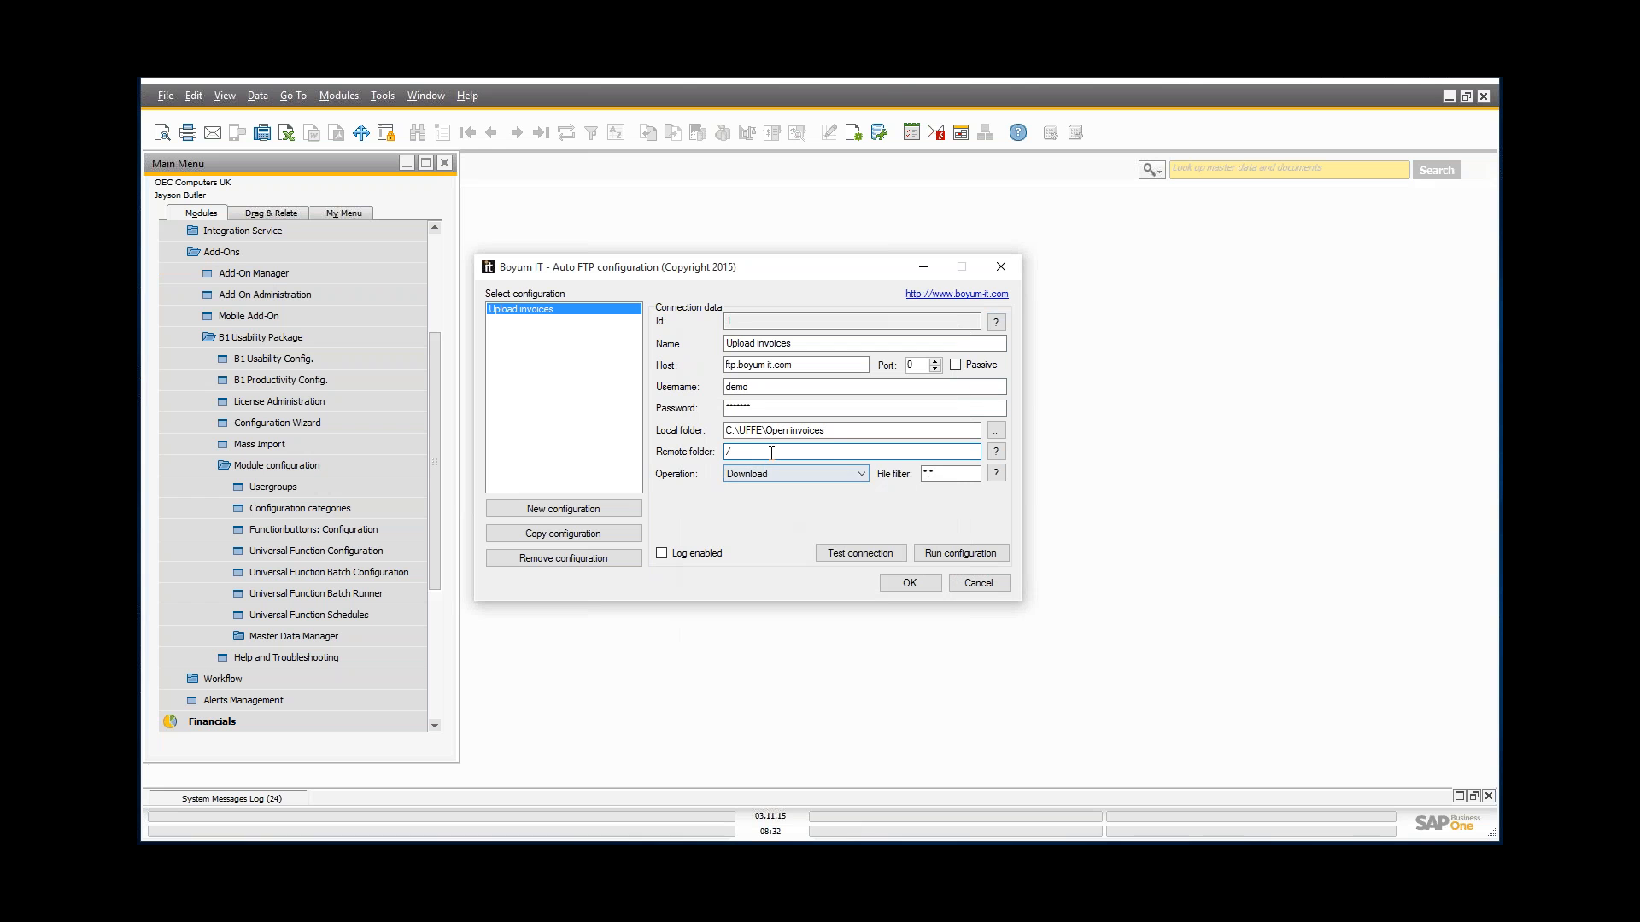
left_click(862, 478)
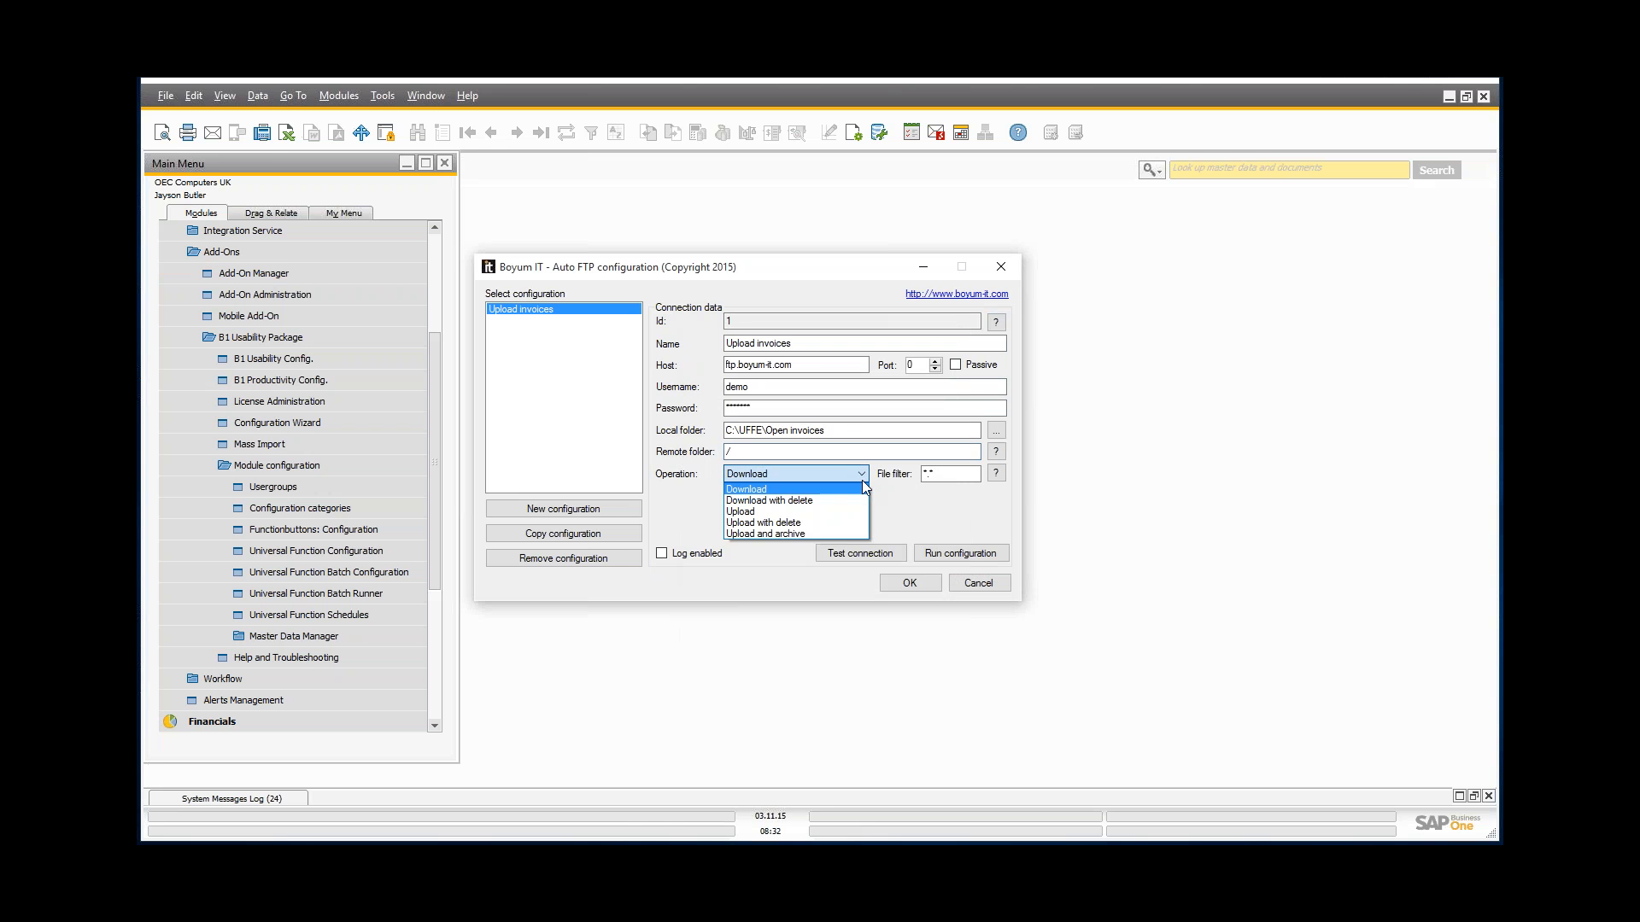
left_click(766, 533)
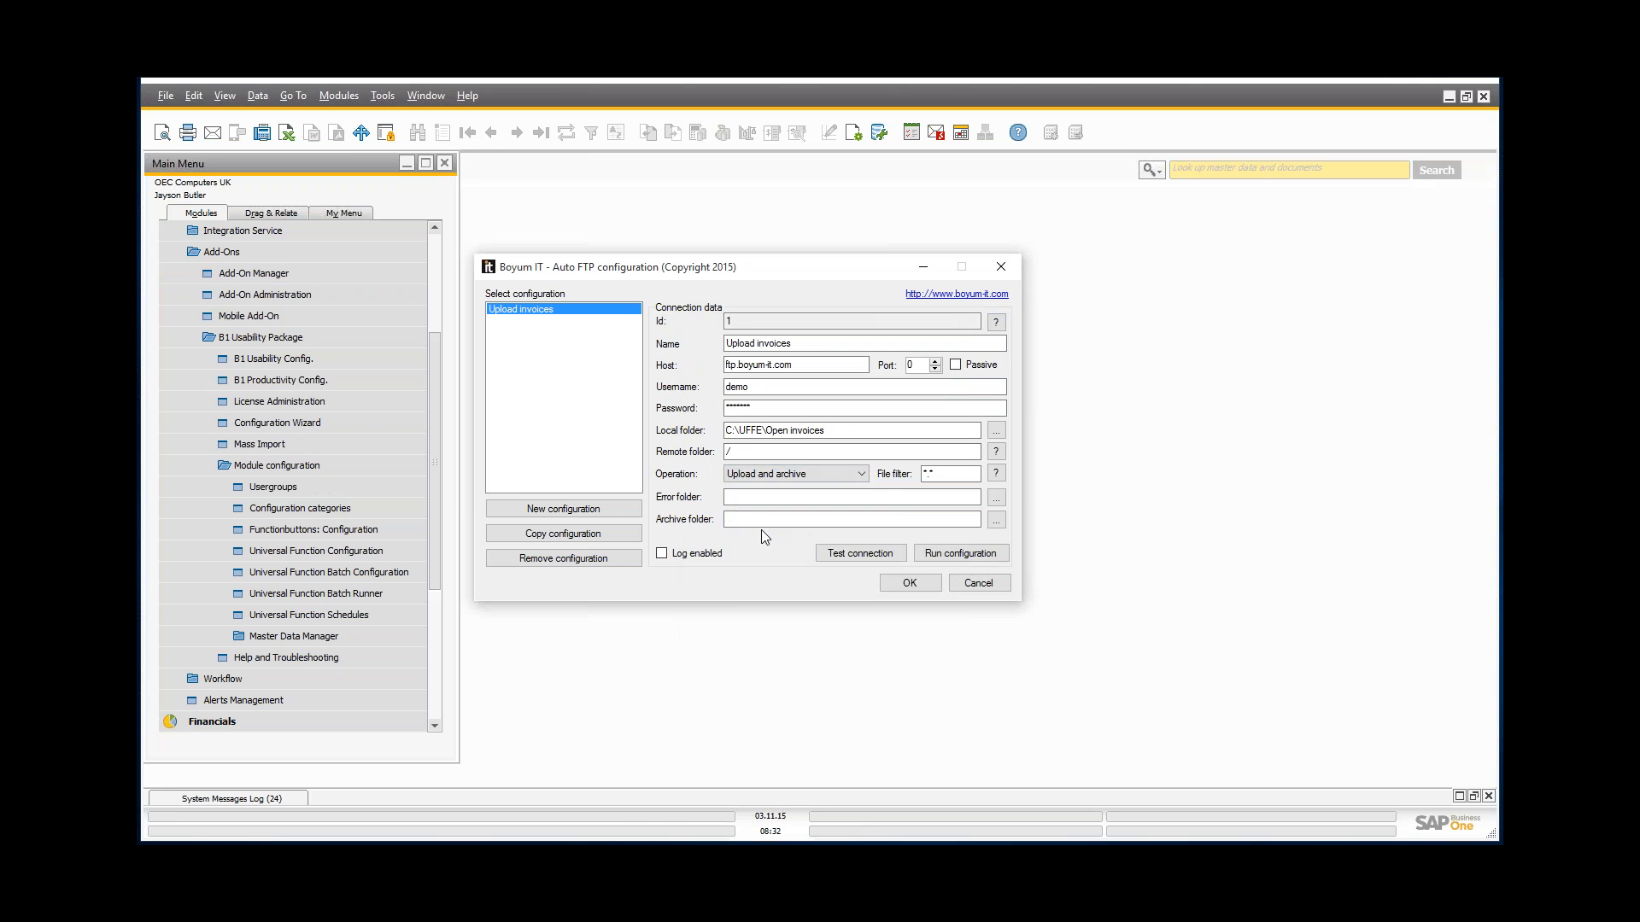
left_click_drag(825, 431, 726, 431)
key("ctrl+c")
left_click(726, 497)
key("ctrl+v")
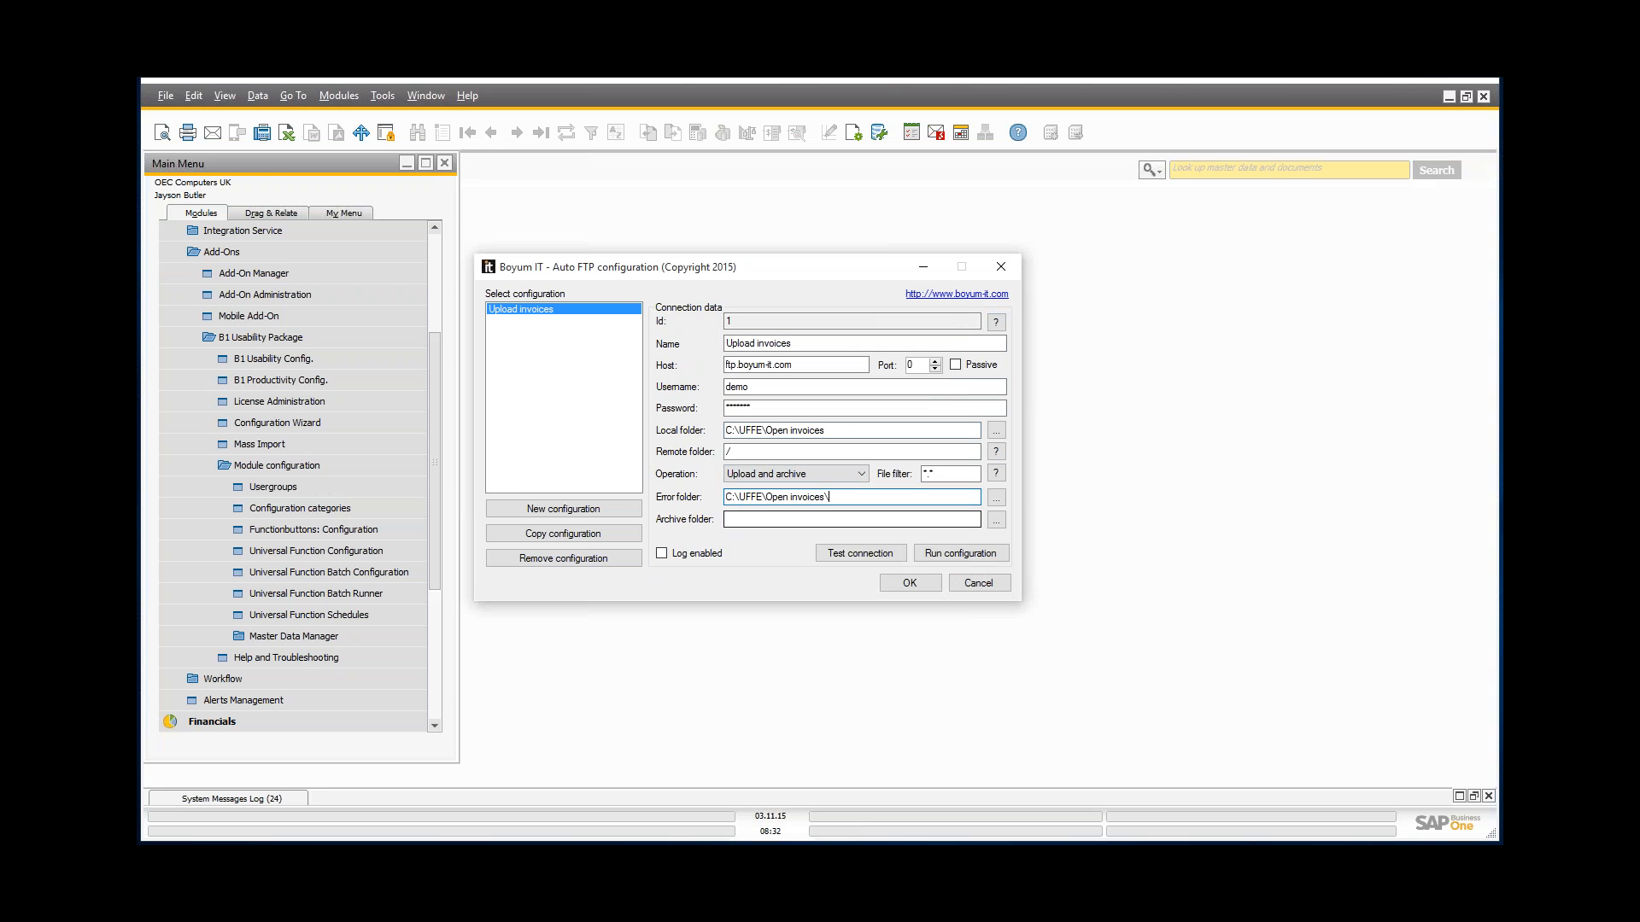
left_click(751, 519)
key("ctrl+v")
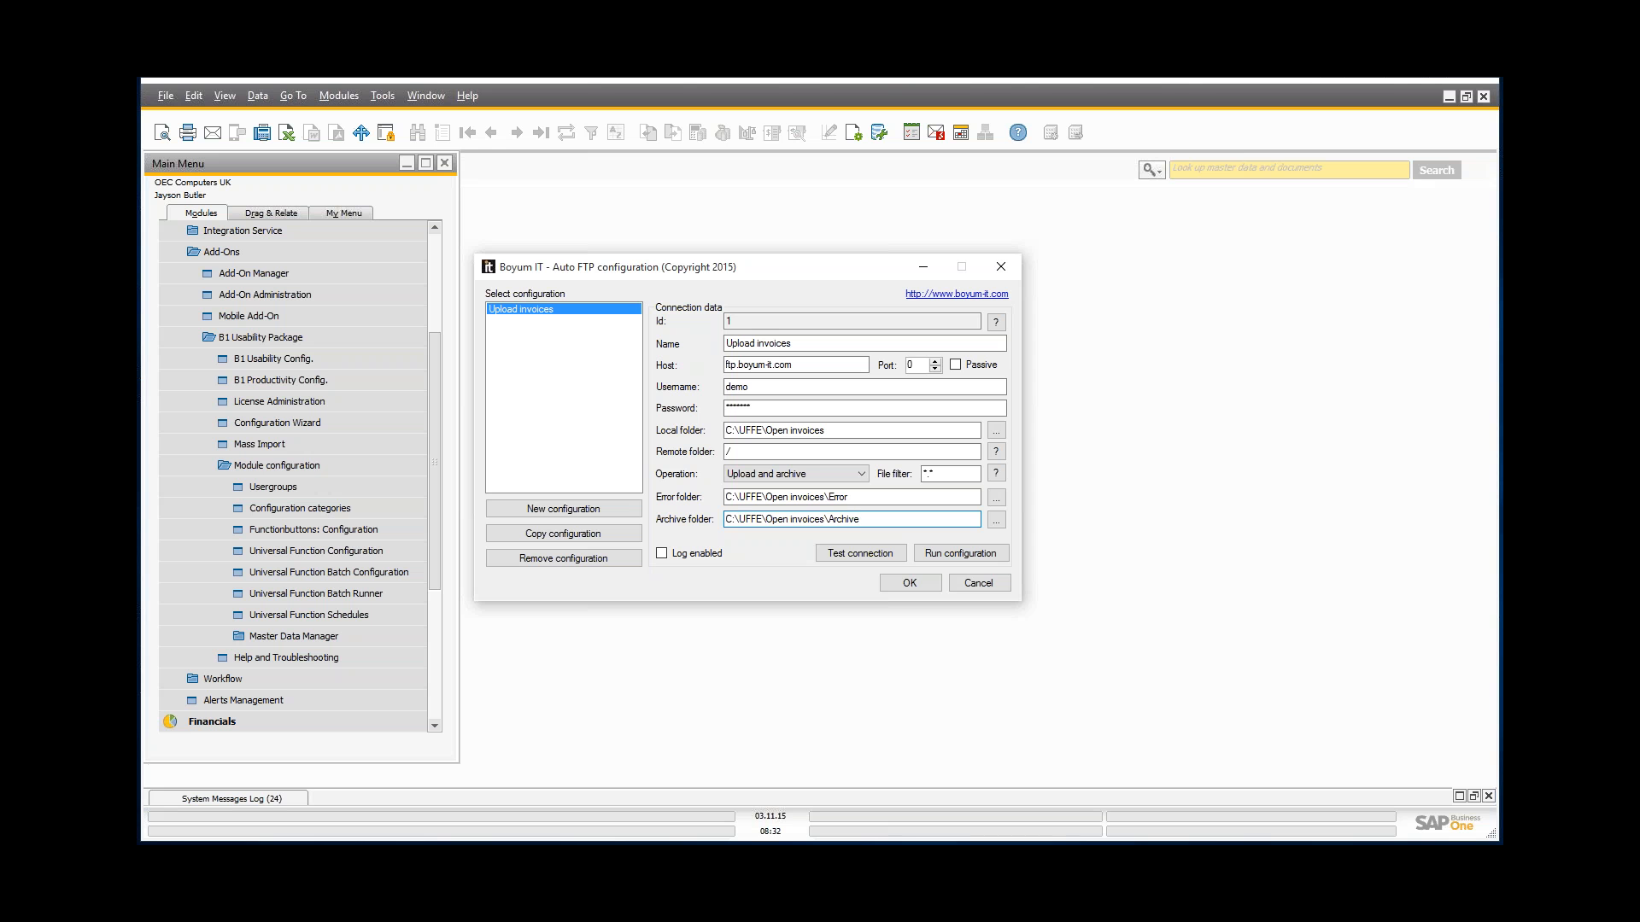
left_click(844, 557)
key("Return")
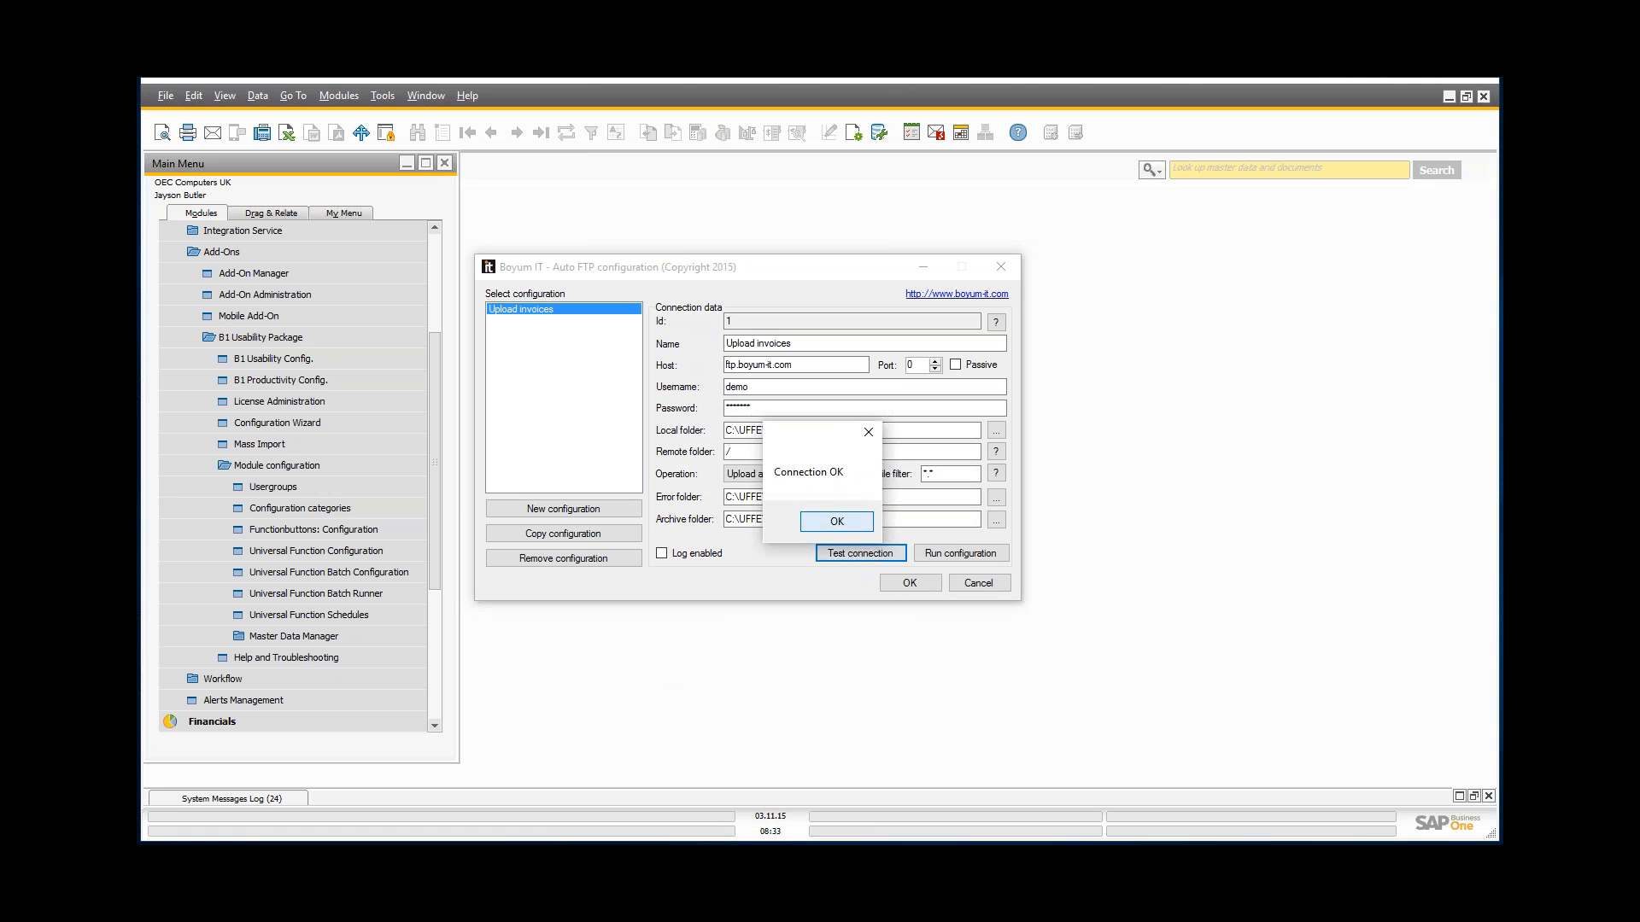
Step: Run the Upload invoices configuration with the Open invoices folder visible so the XML files disappear
left_click(850, 522)
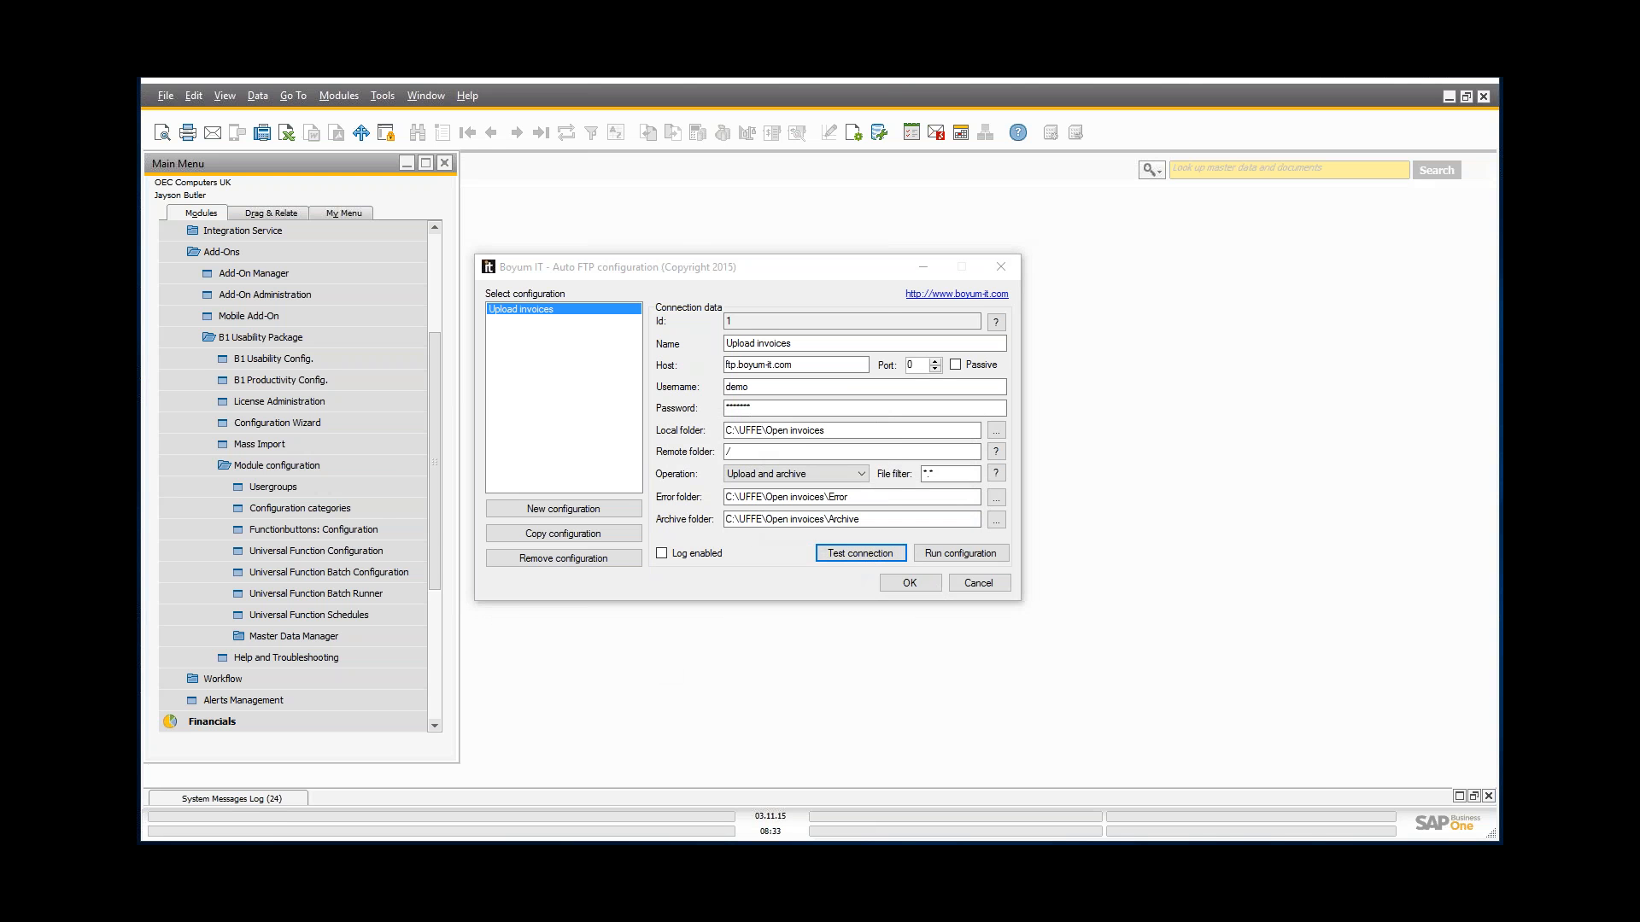
key("alt+Tab")
left_click_drag(587, 326, 621, 317)
left_click_drag(850, 323, 1117, 324)
left_click_drag(738, 276, 478, 206)
left_click(683, 485)
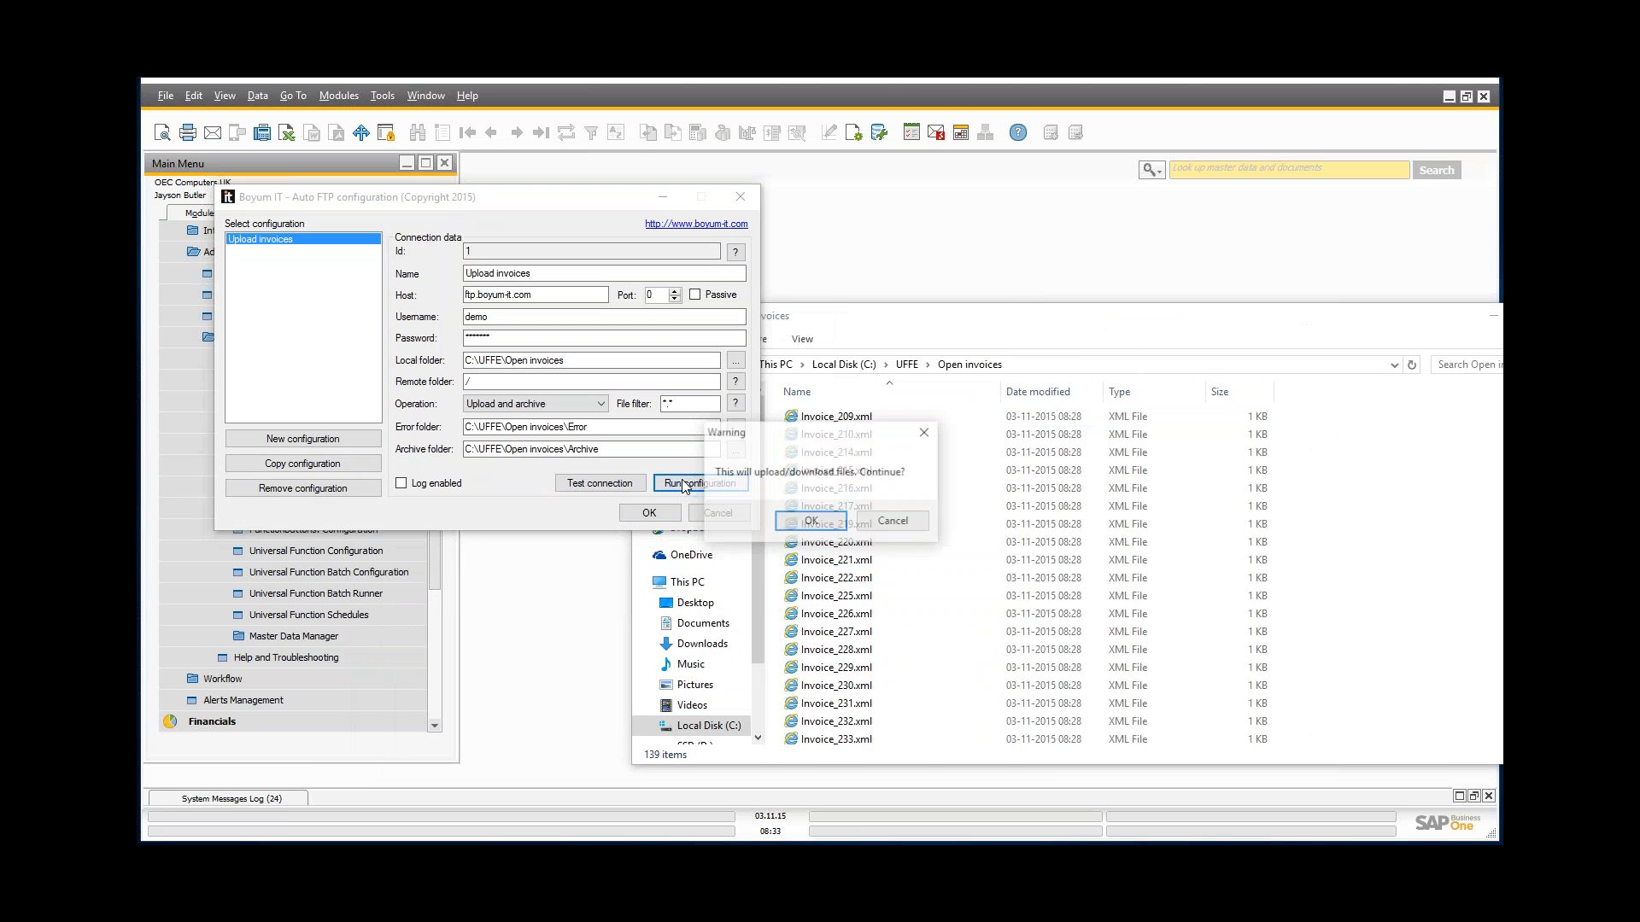
left_click(810, 521)
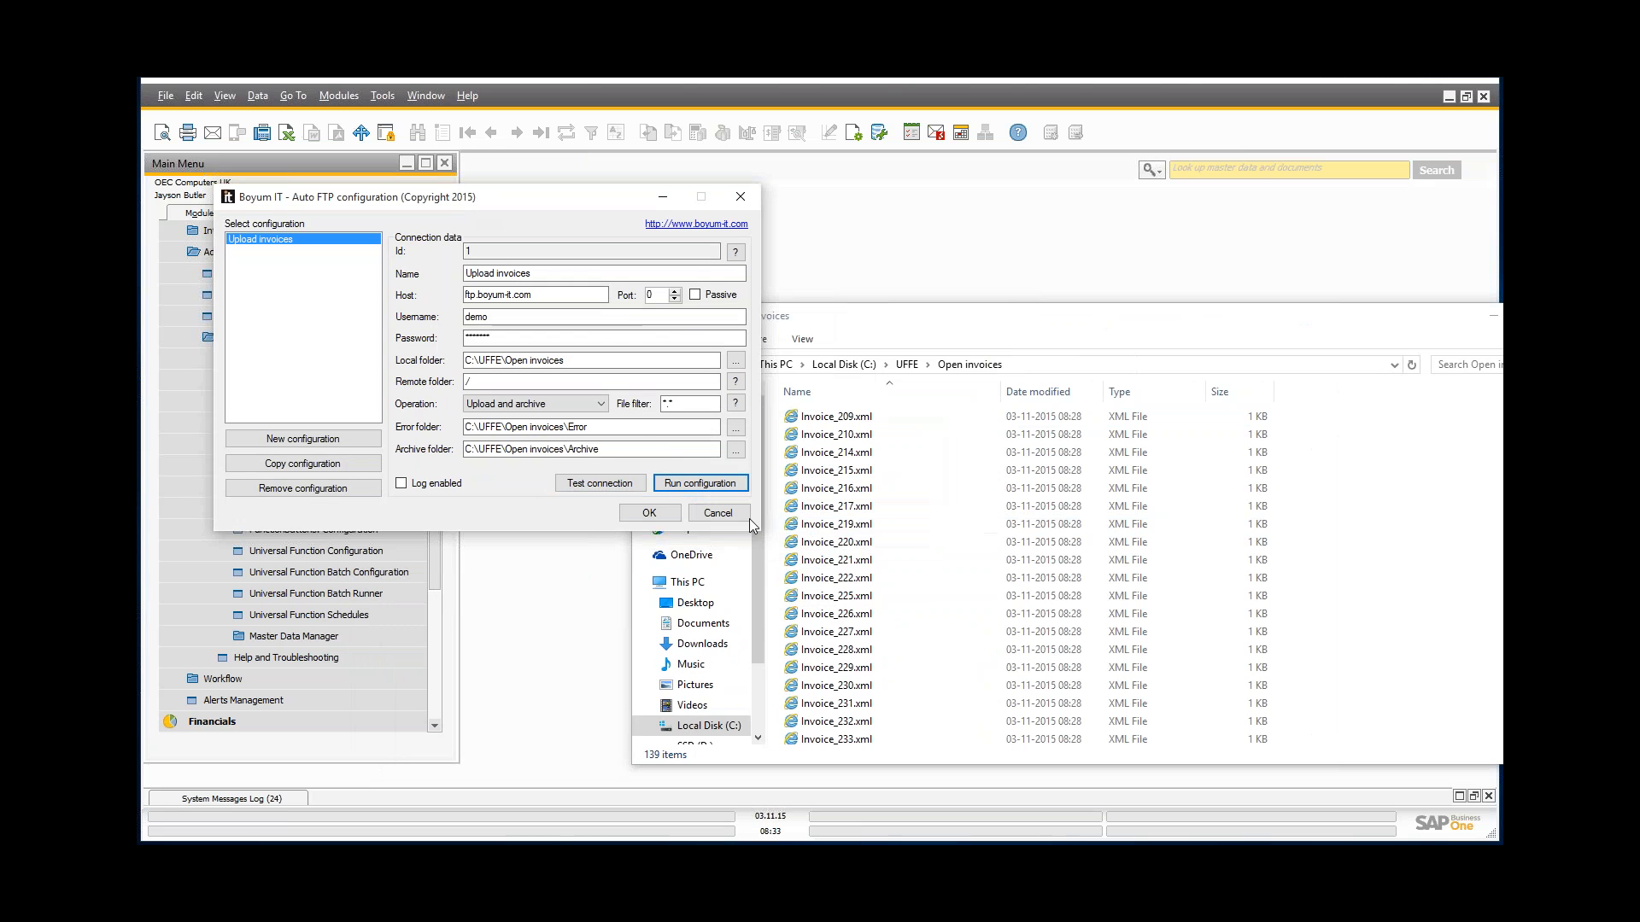
left_click_drag(894, 301, 821, 266)
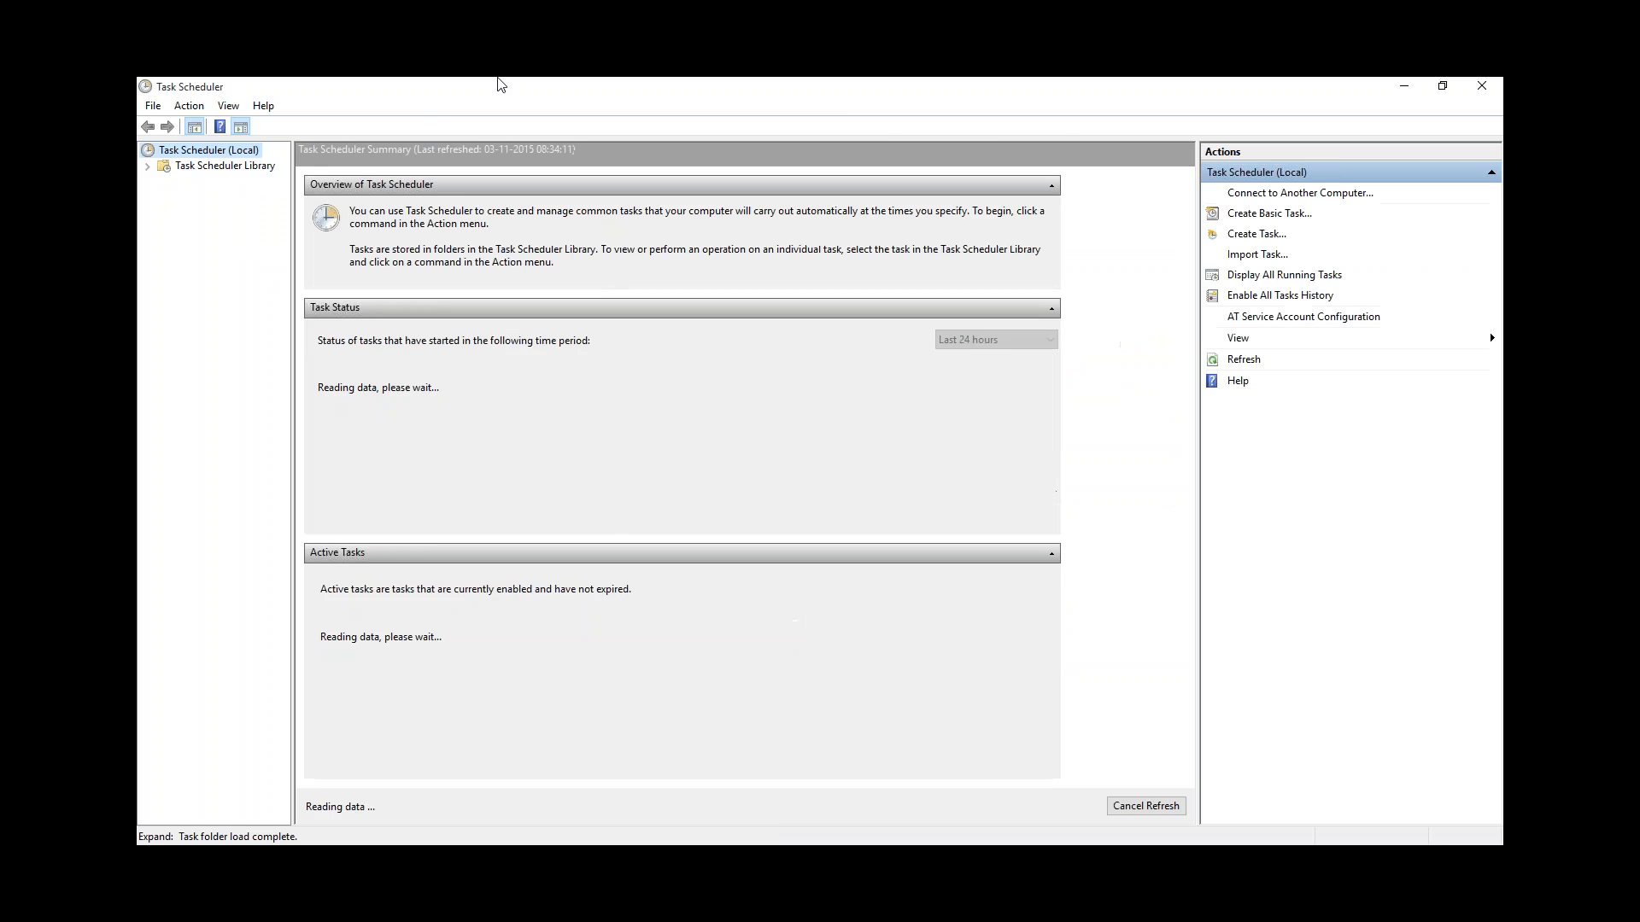
Step: Maximise Task Scheduler and create a new task in the Task Scheduler Library
left_click_drag(439, 88, 844, 187)
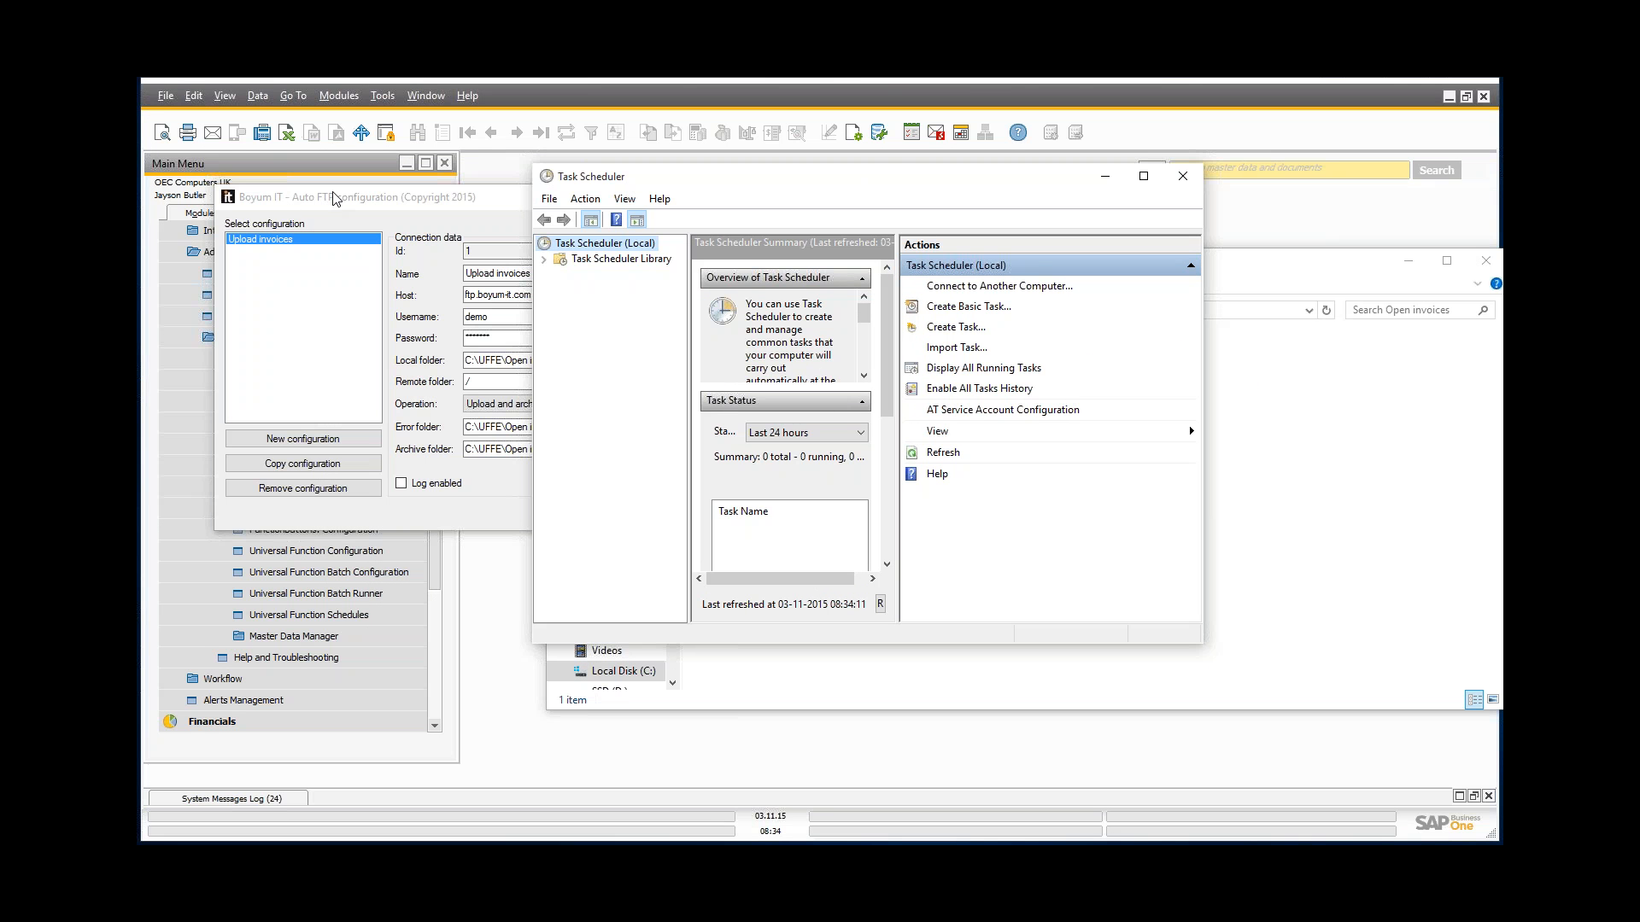
left_click_drag(1204, 644, 1454, 758)
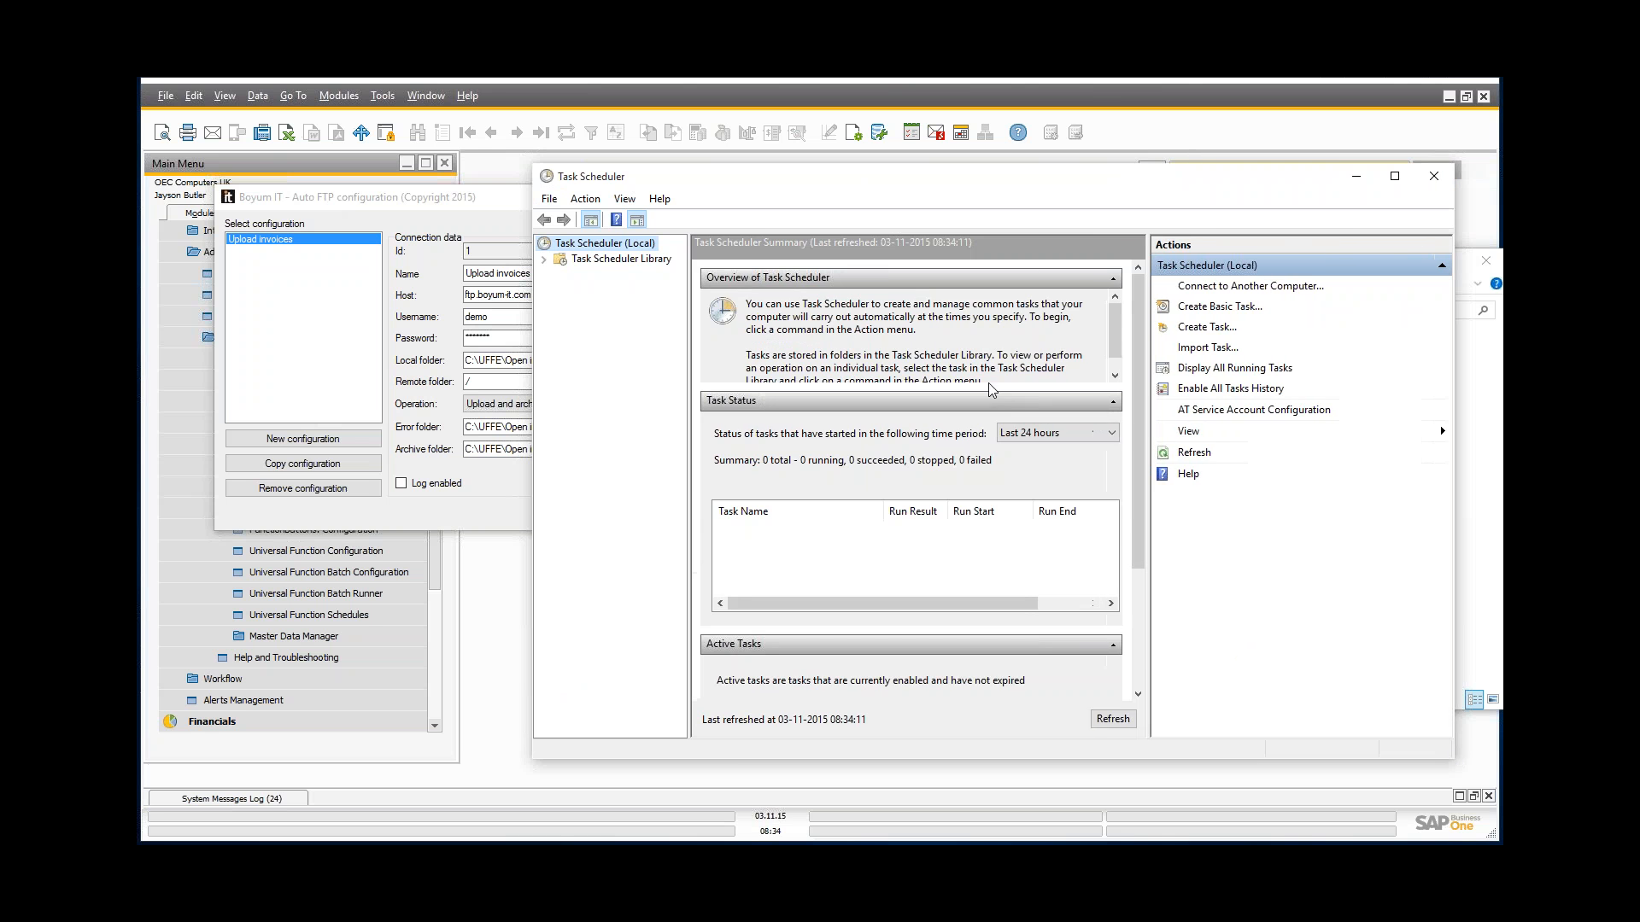
left_click(616, 260)
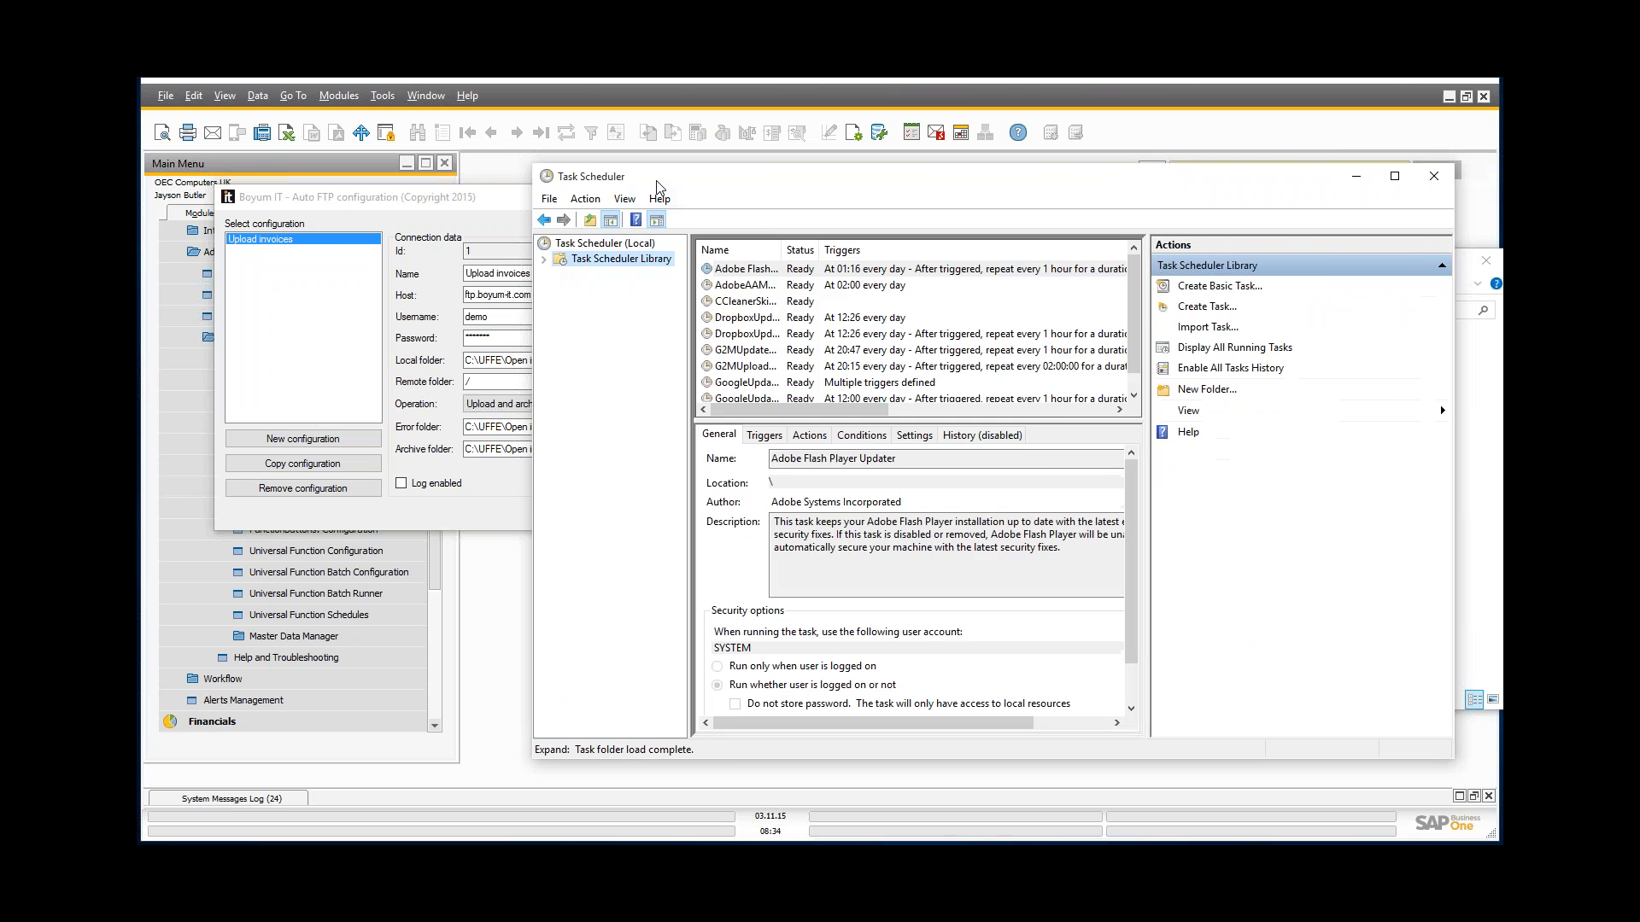
double_click(656, 181)
right_click(318, 349)
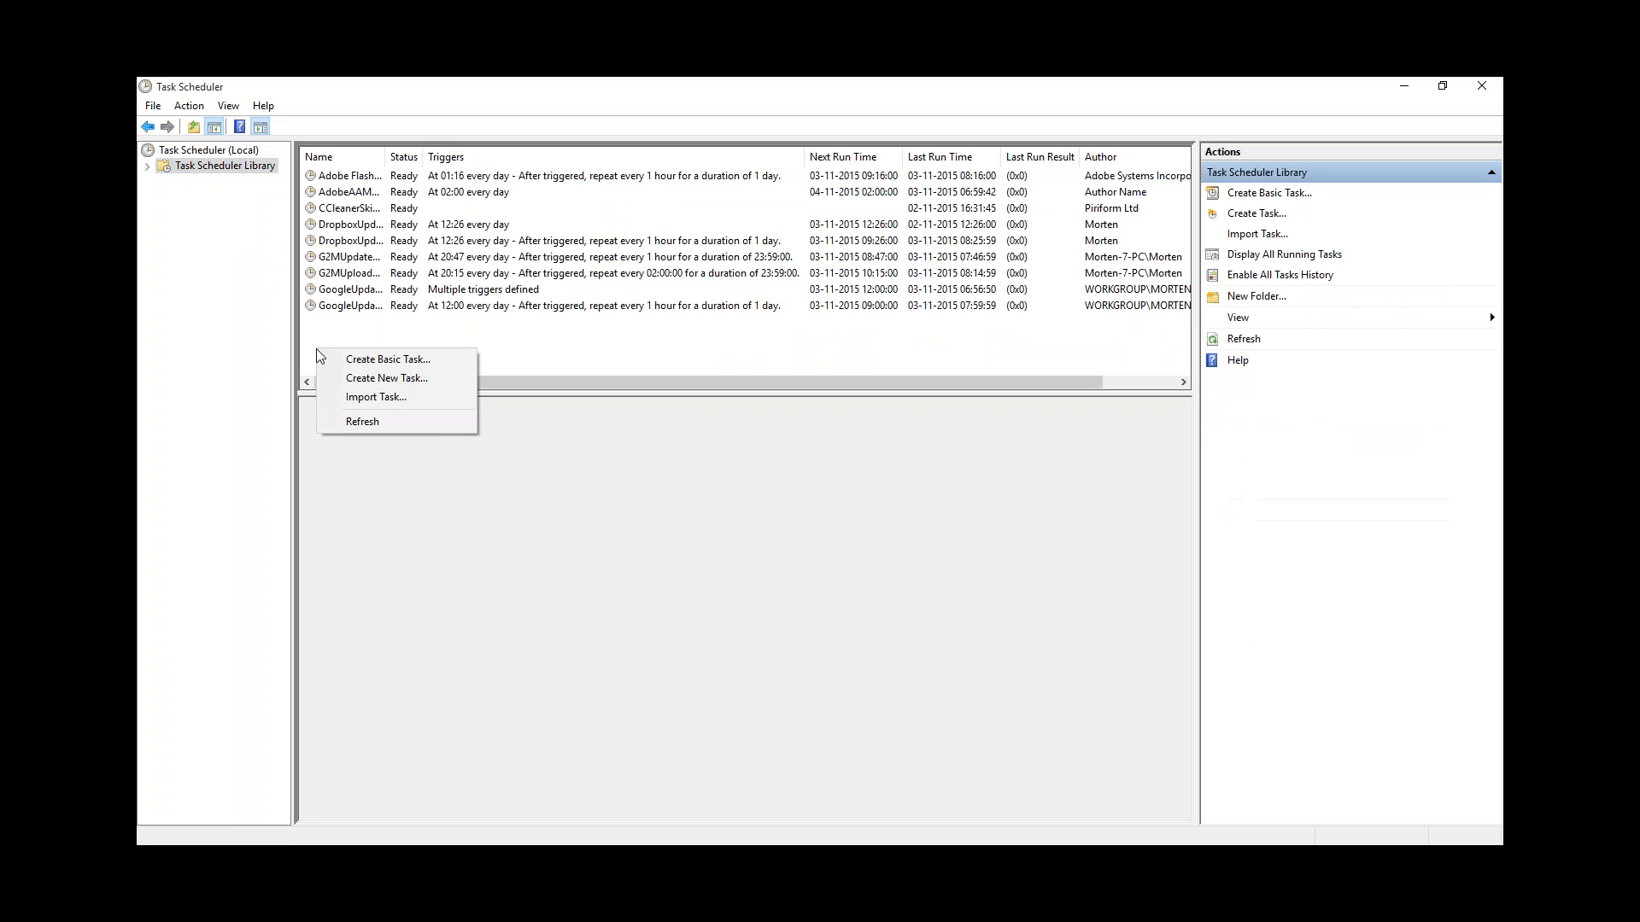
left_click(402, 379)
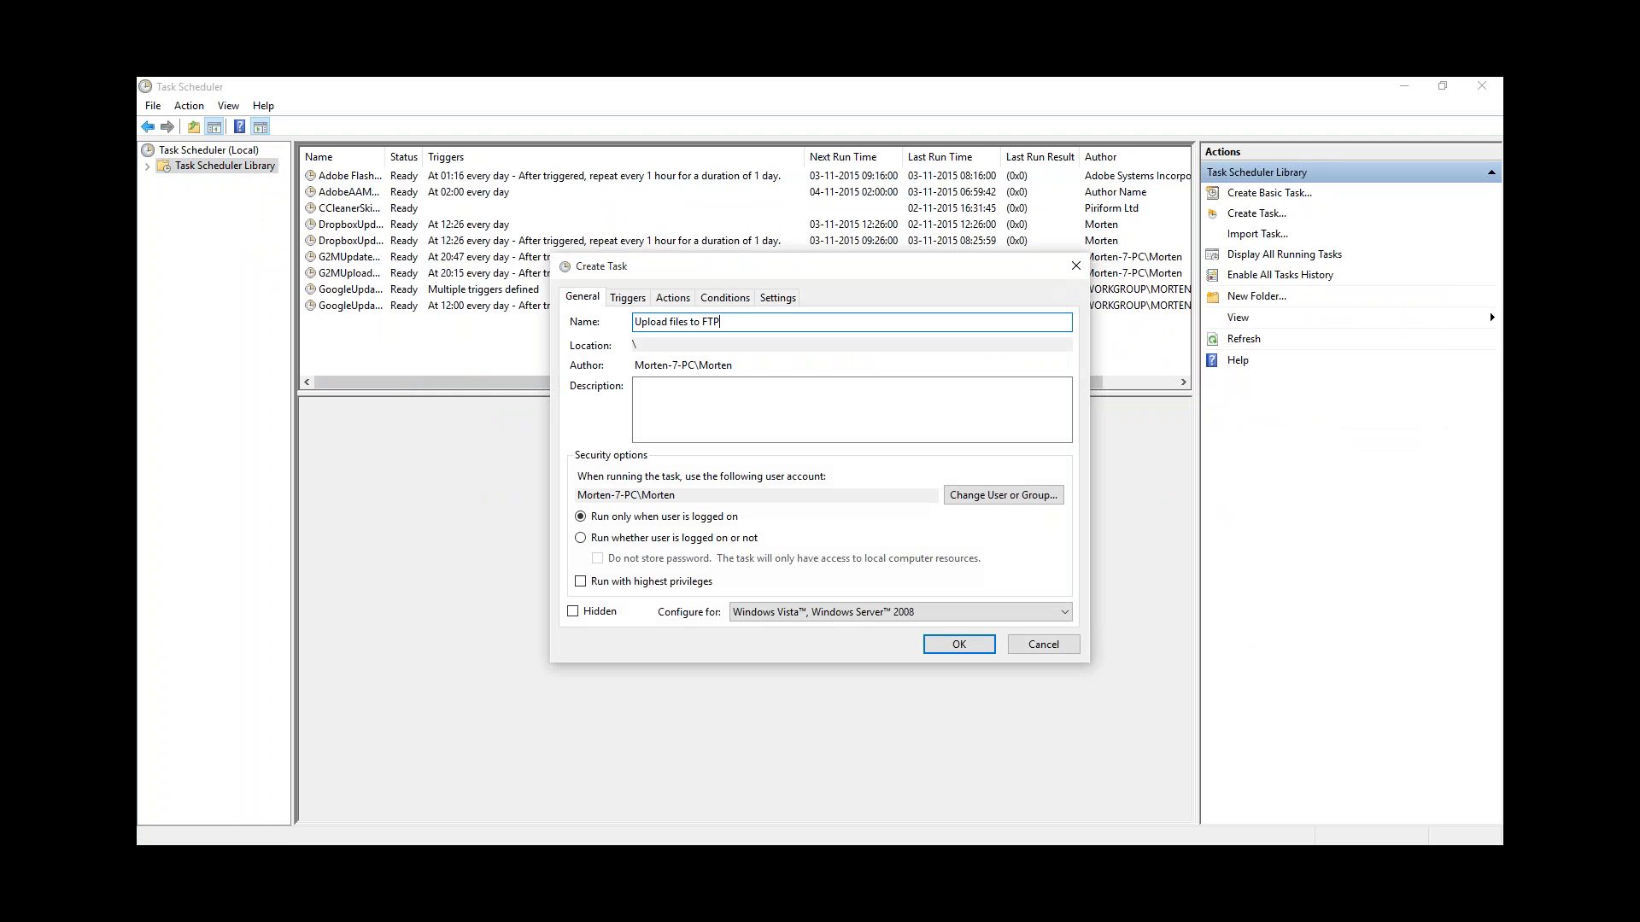
Step: Add a daily trigger repeating every 5 minutes indefinitely, then add a new action
left_click(627, 298)
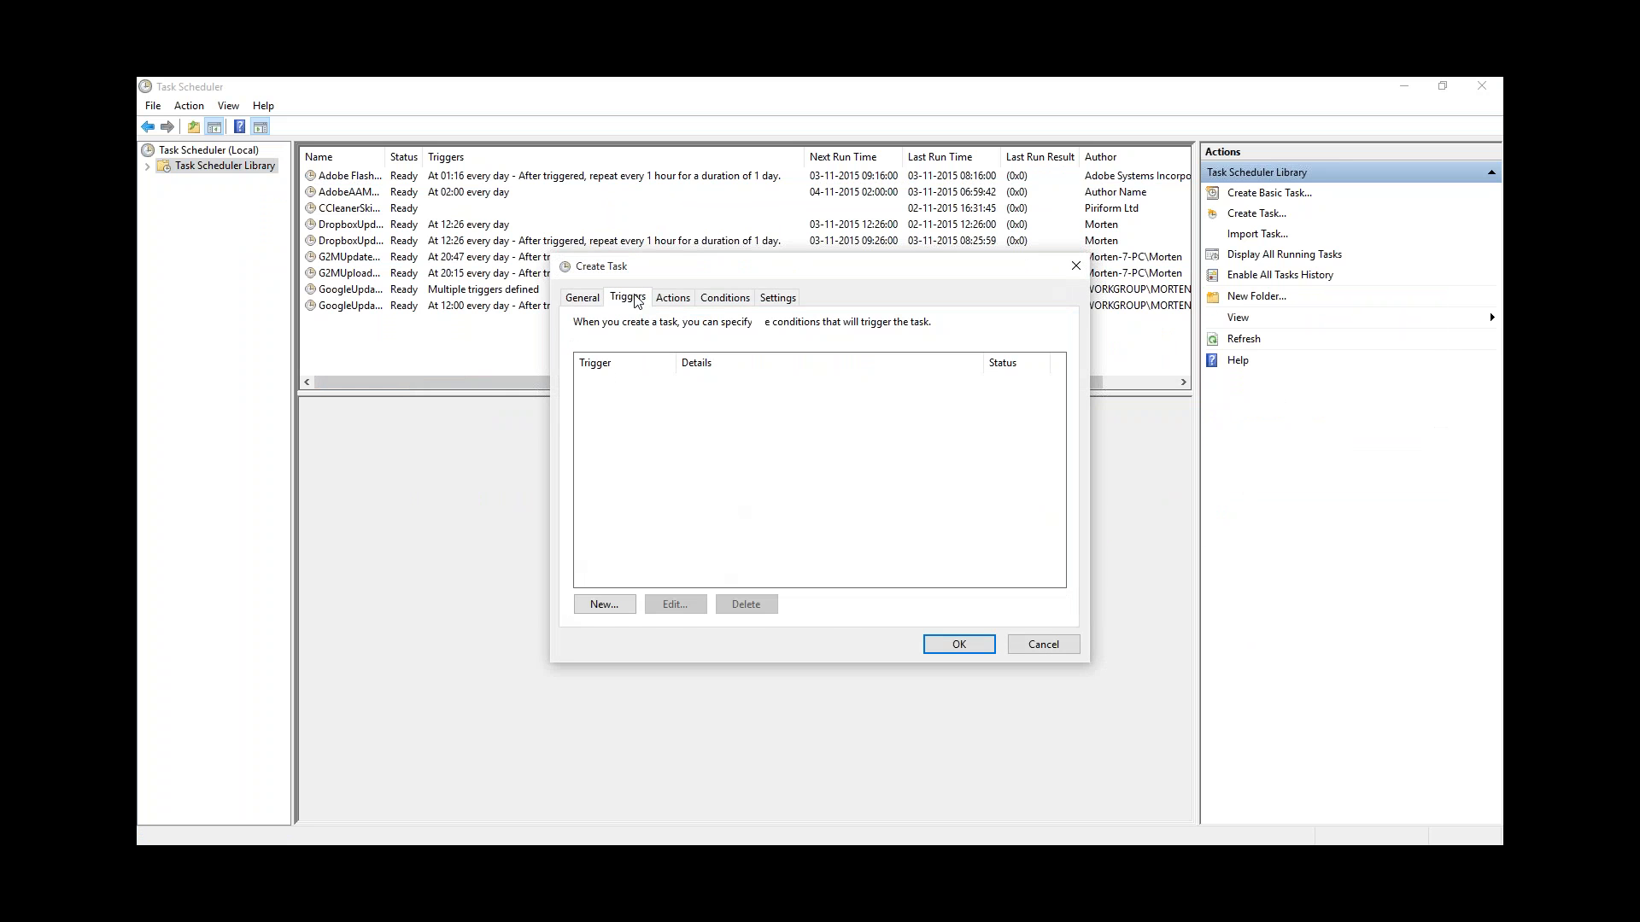
left_click(602, 606)
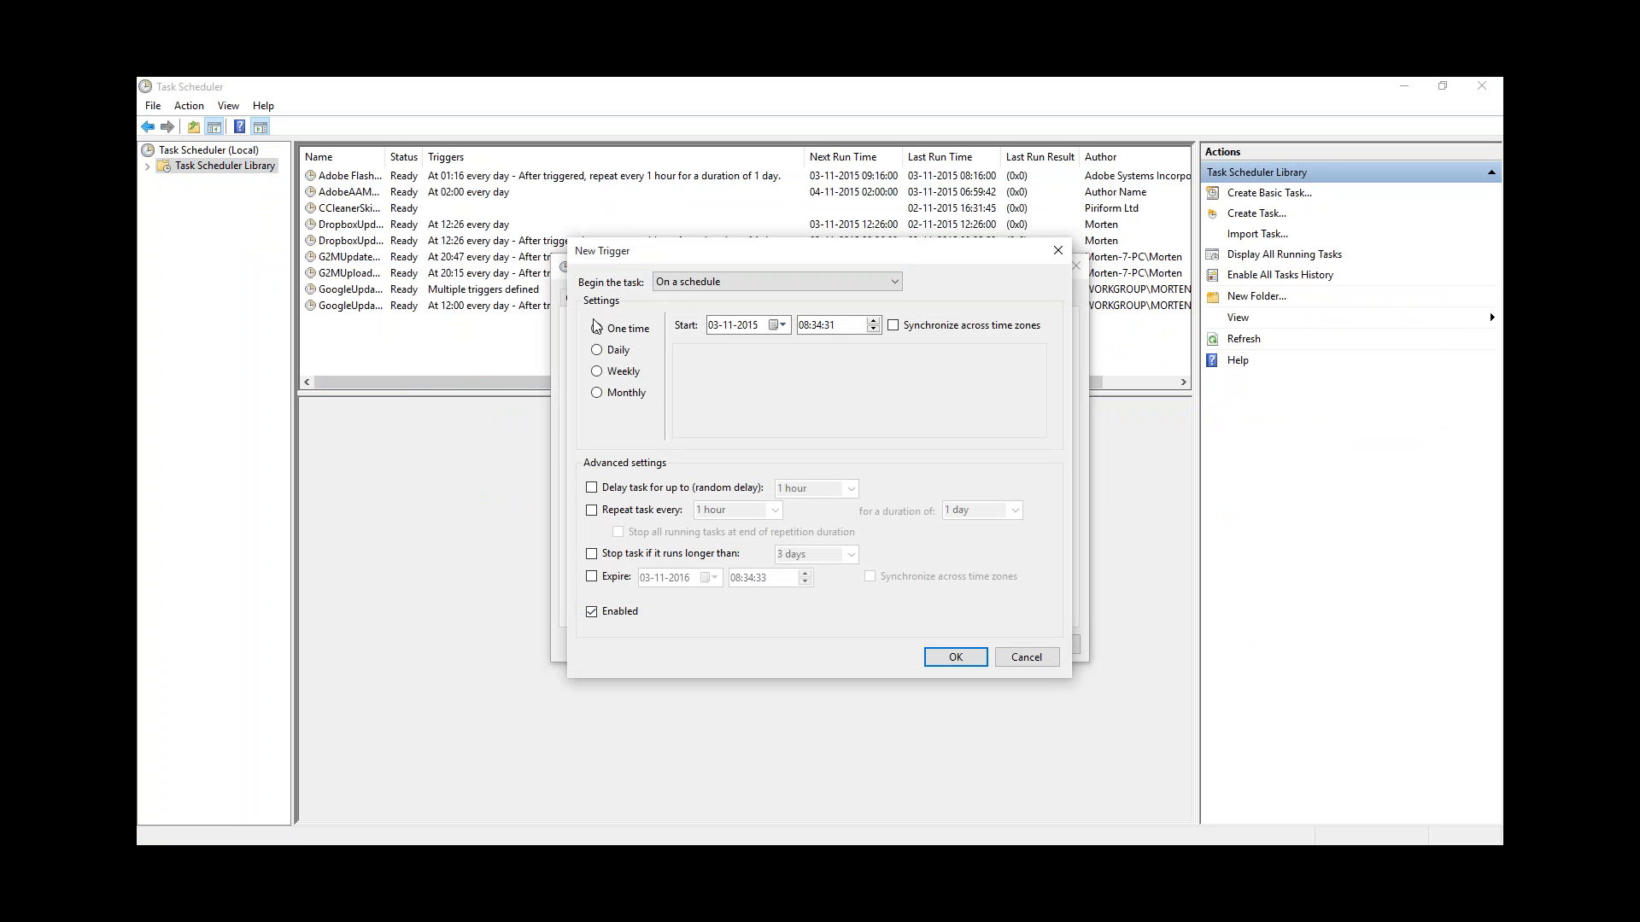
left_click(616, 353)
left_click(644, 512)
left_click(774, 510)
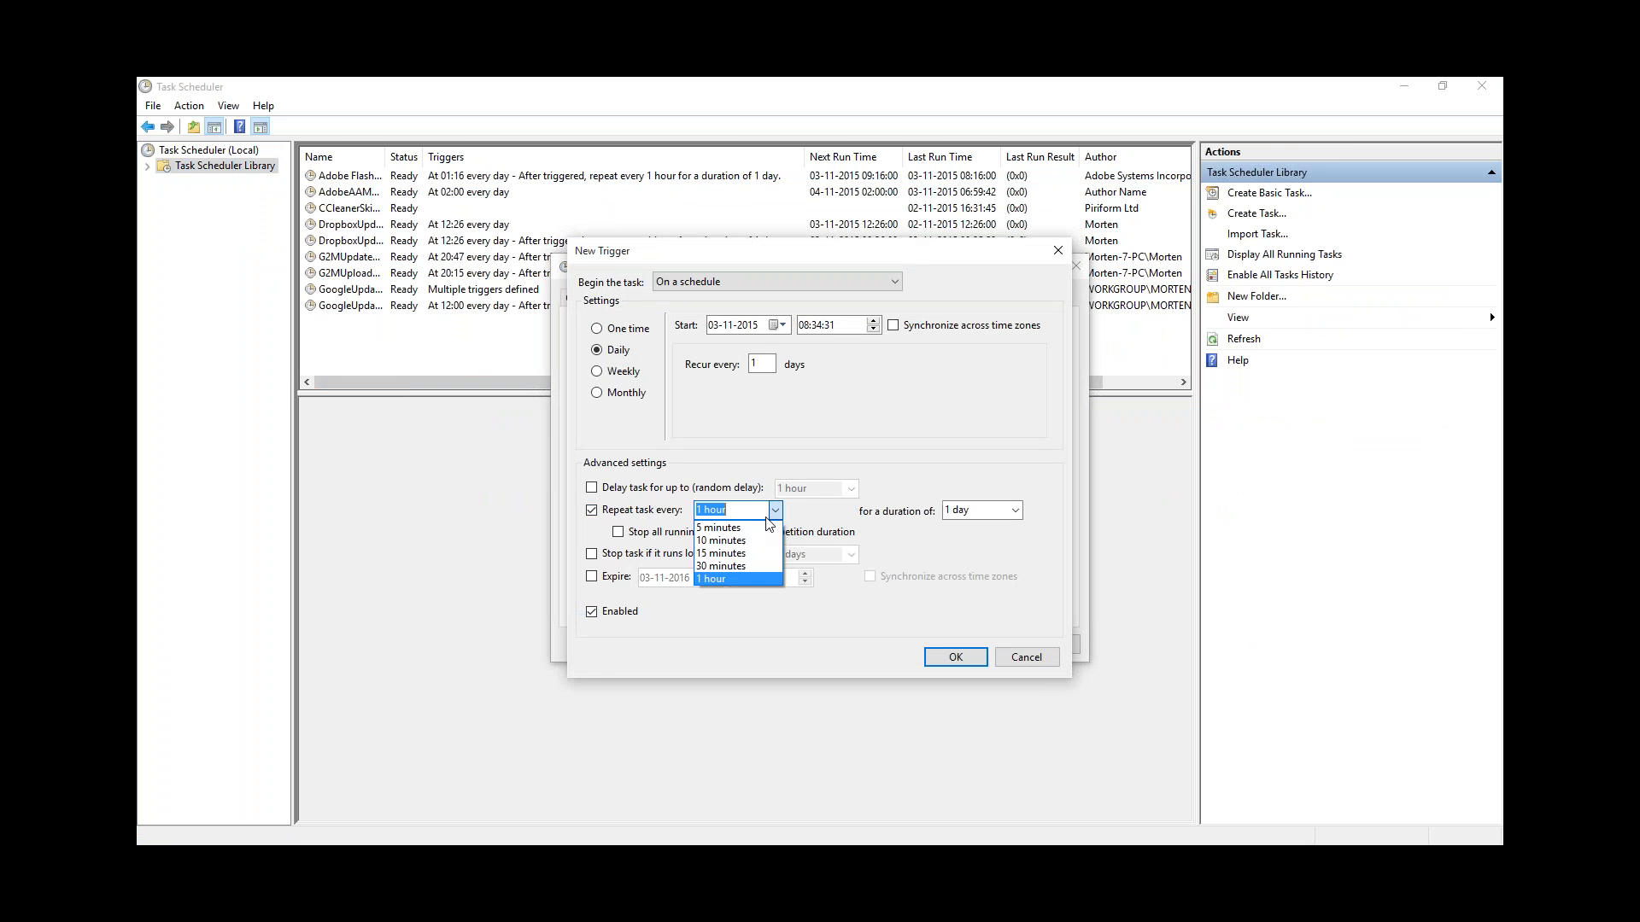
left_click(718, 527)
left_click(1014, 510)
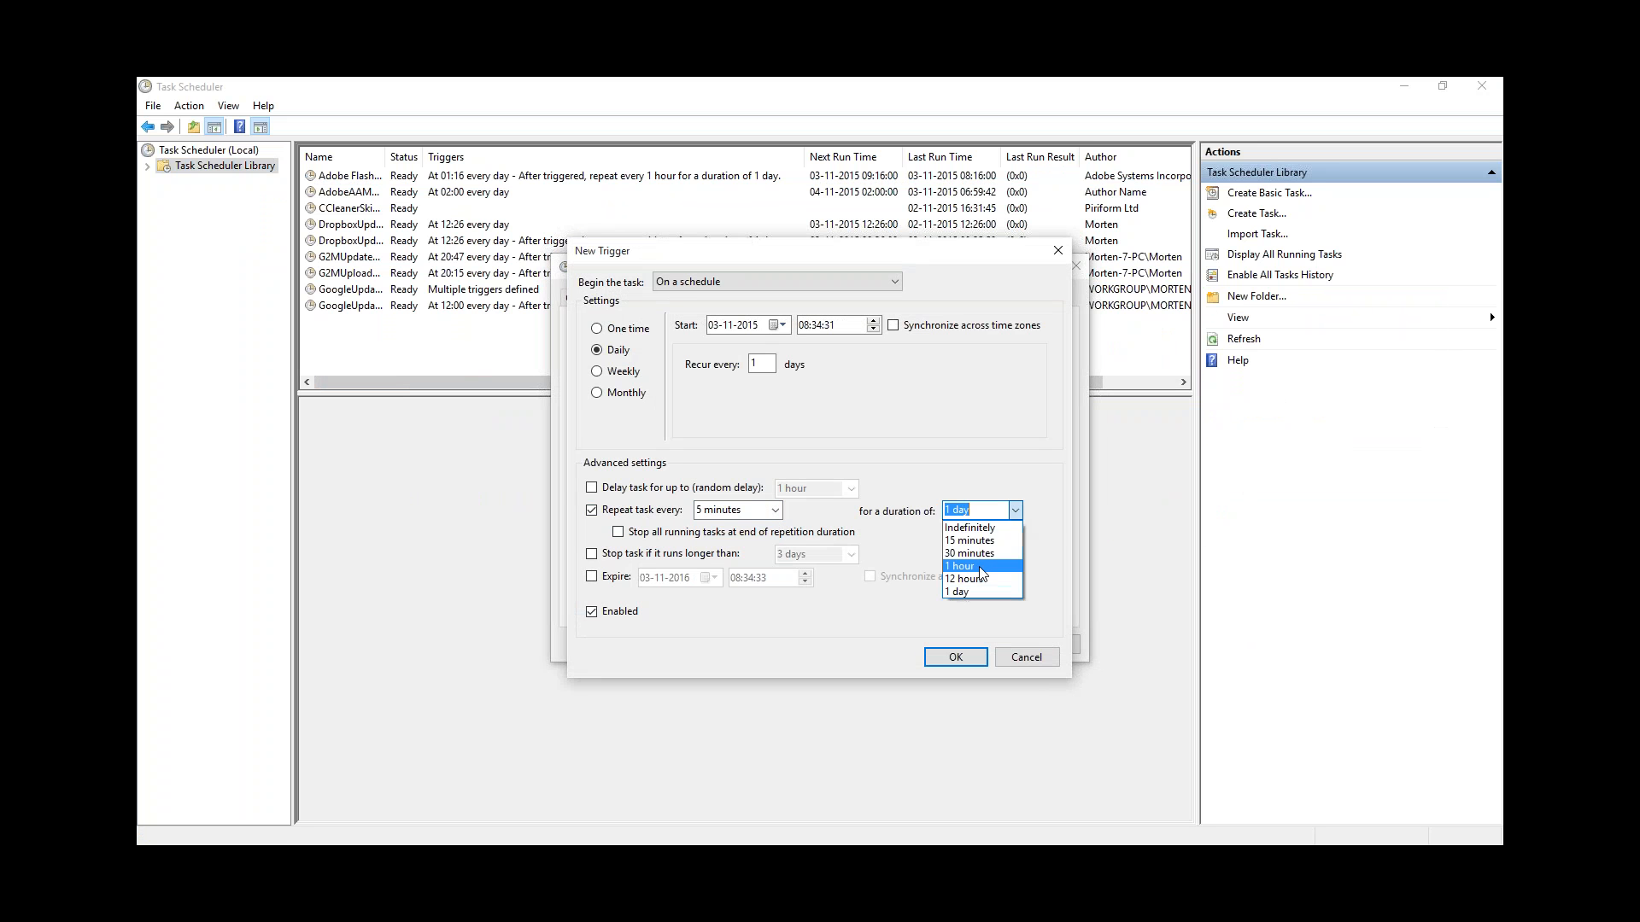
left_click(972, 528)
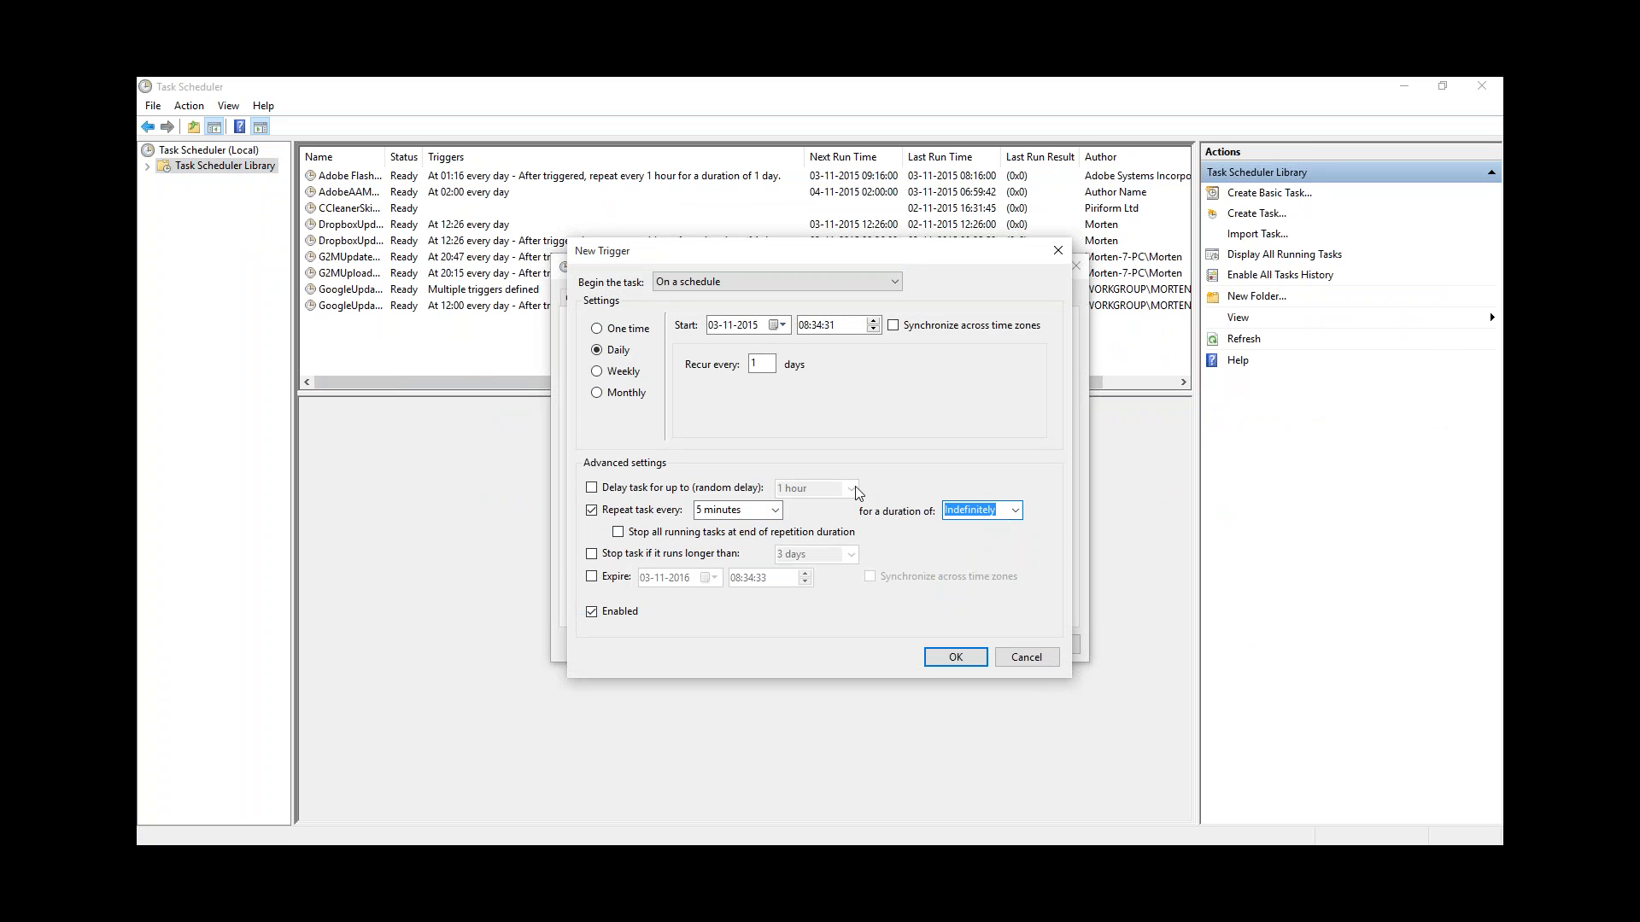
left_click(940, 660)
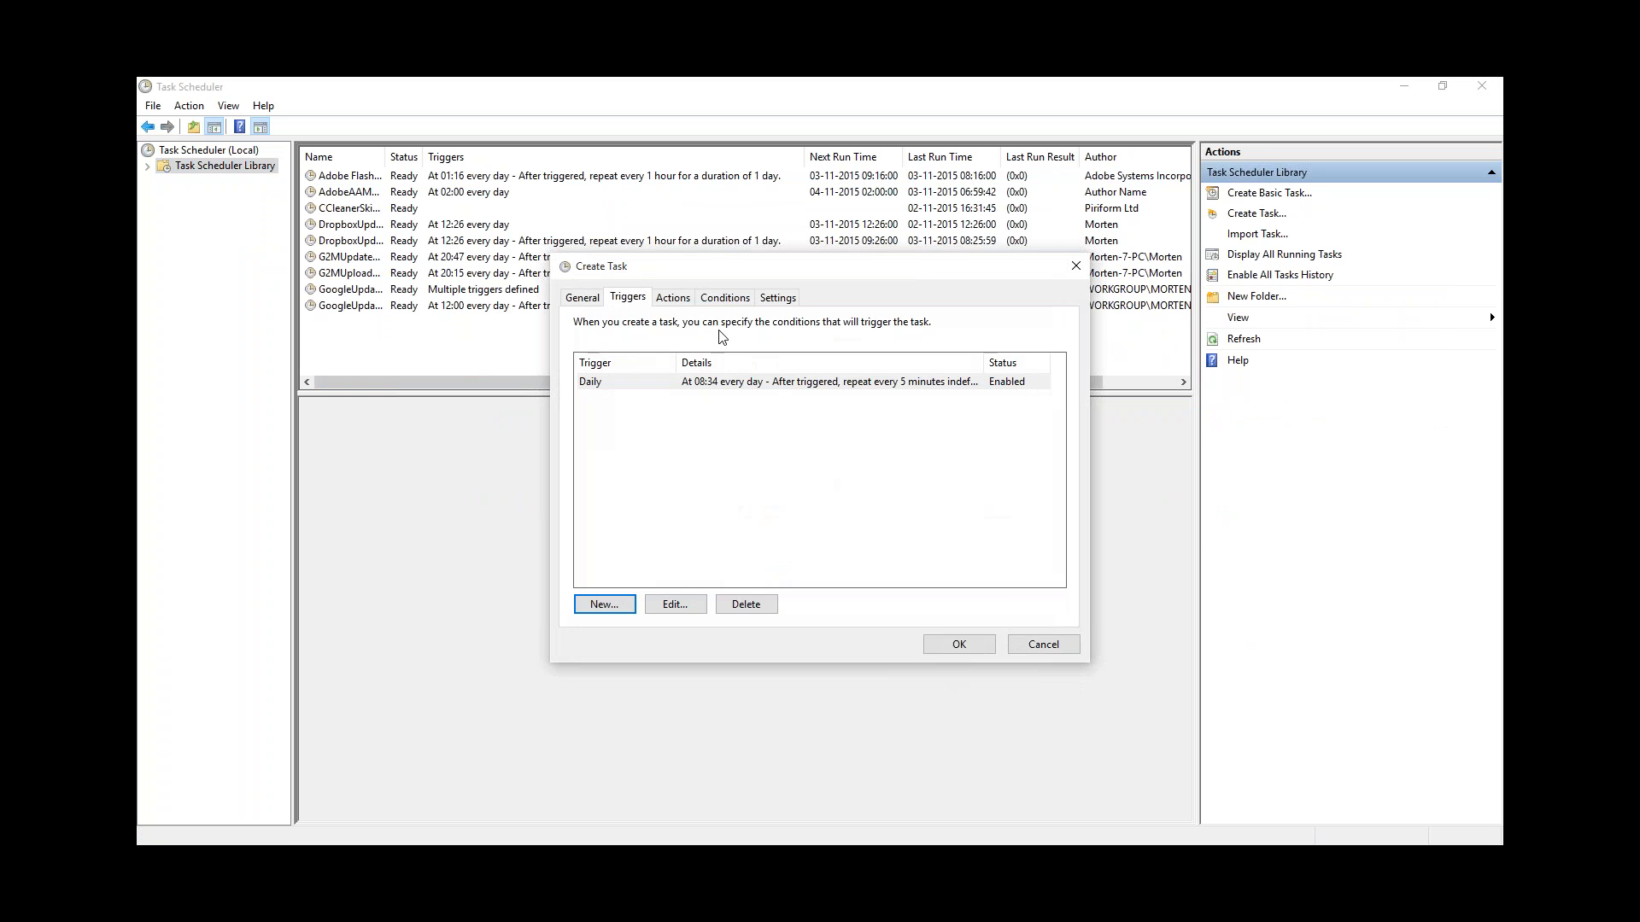
left_click(673, 302)
left_click(622, 605)
Step: Select C:\Auto FTP\AutoFtp.exe as the program and check the configuration's Id in Auto FTP
left_click(952, 387)
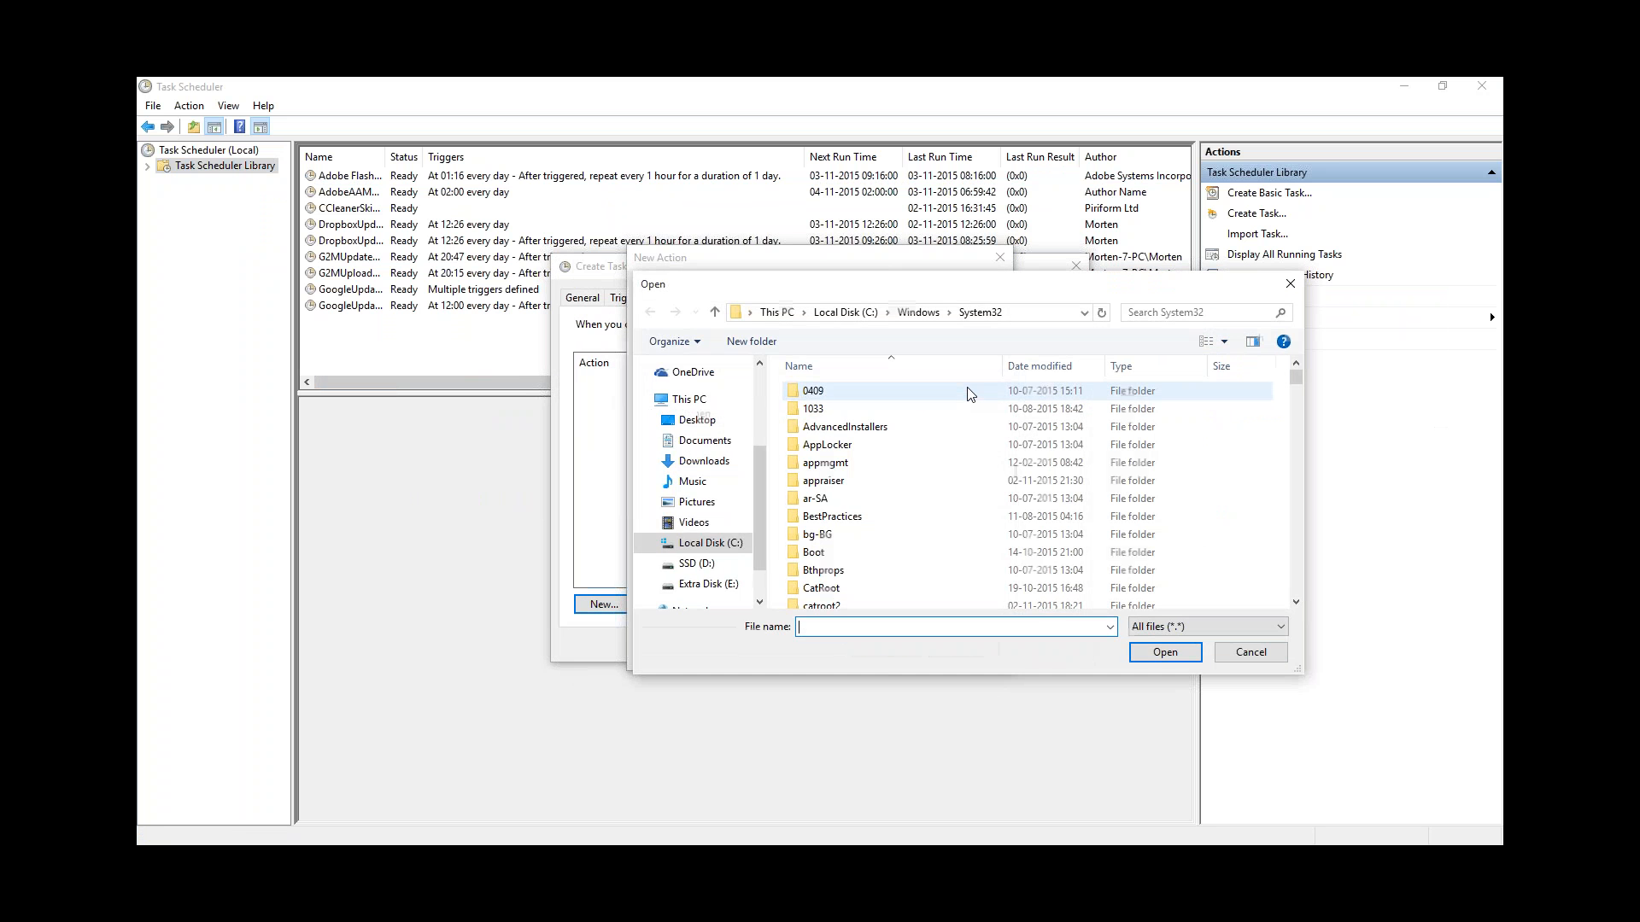
left_click(708, 543)
scroll(831, 421, "up", 3)
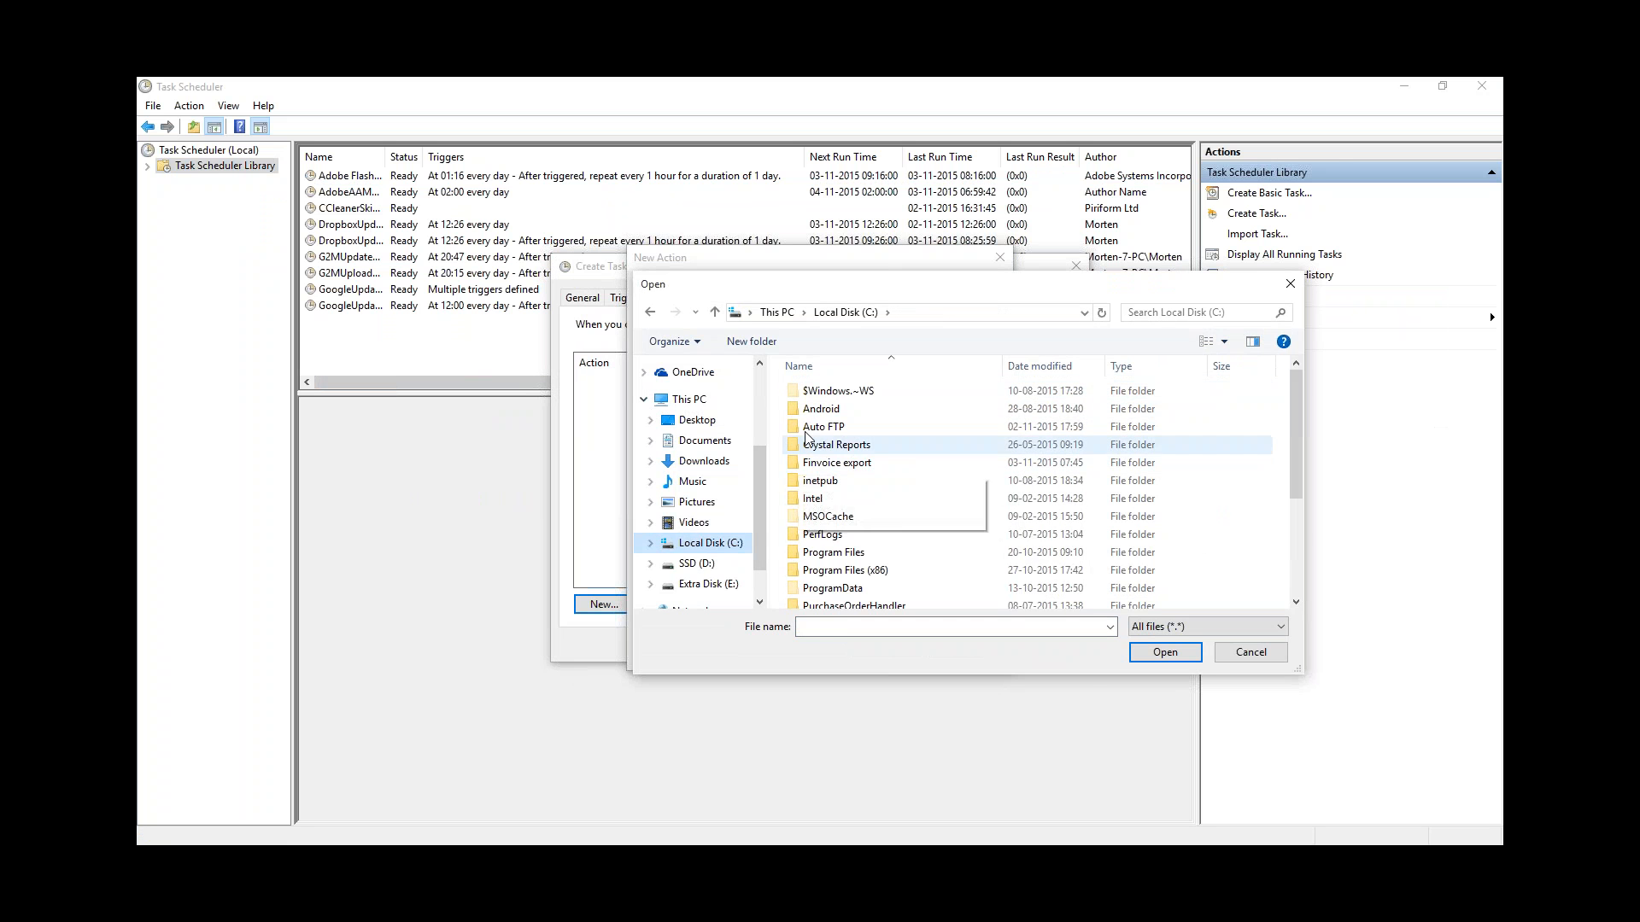
left_click(821, 424)
double_click(822, 427)
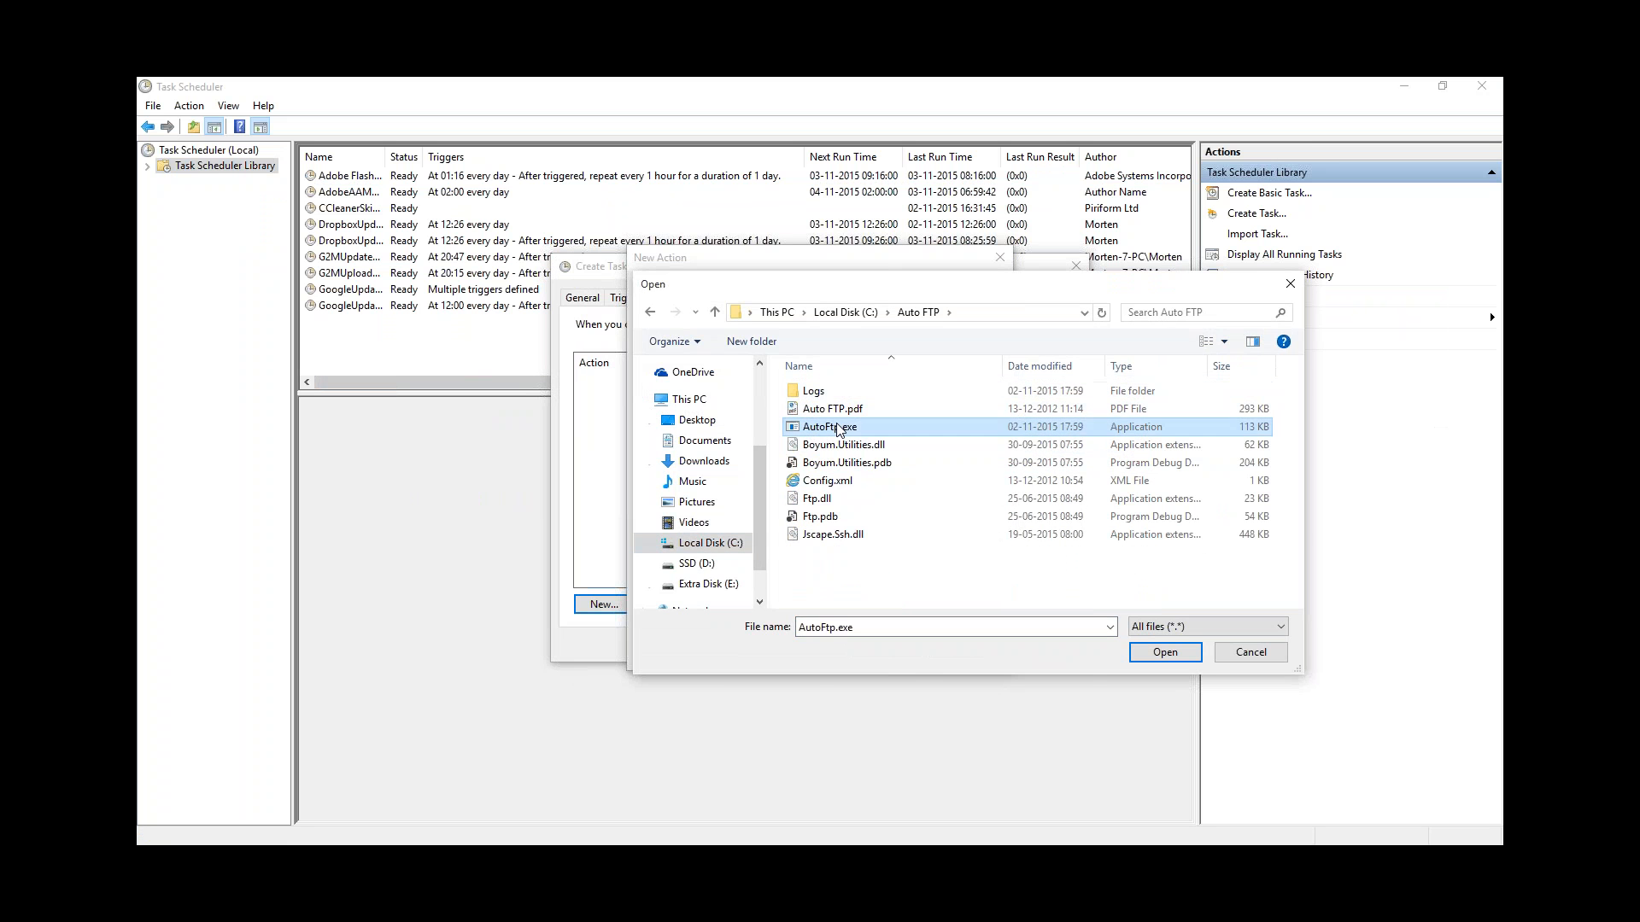
double_click(825, 427)
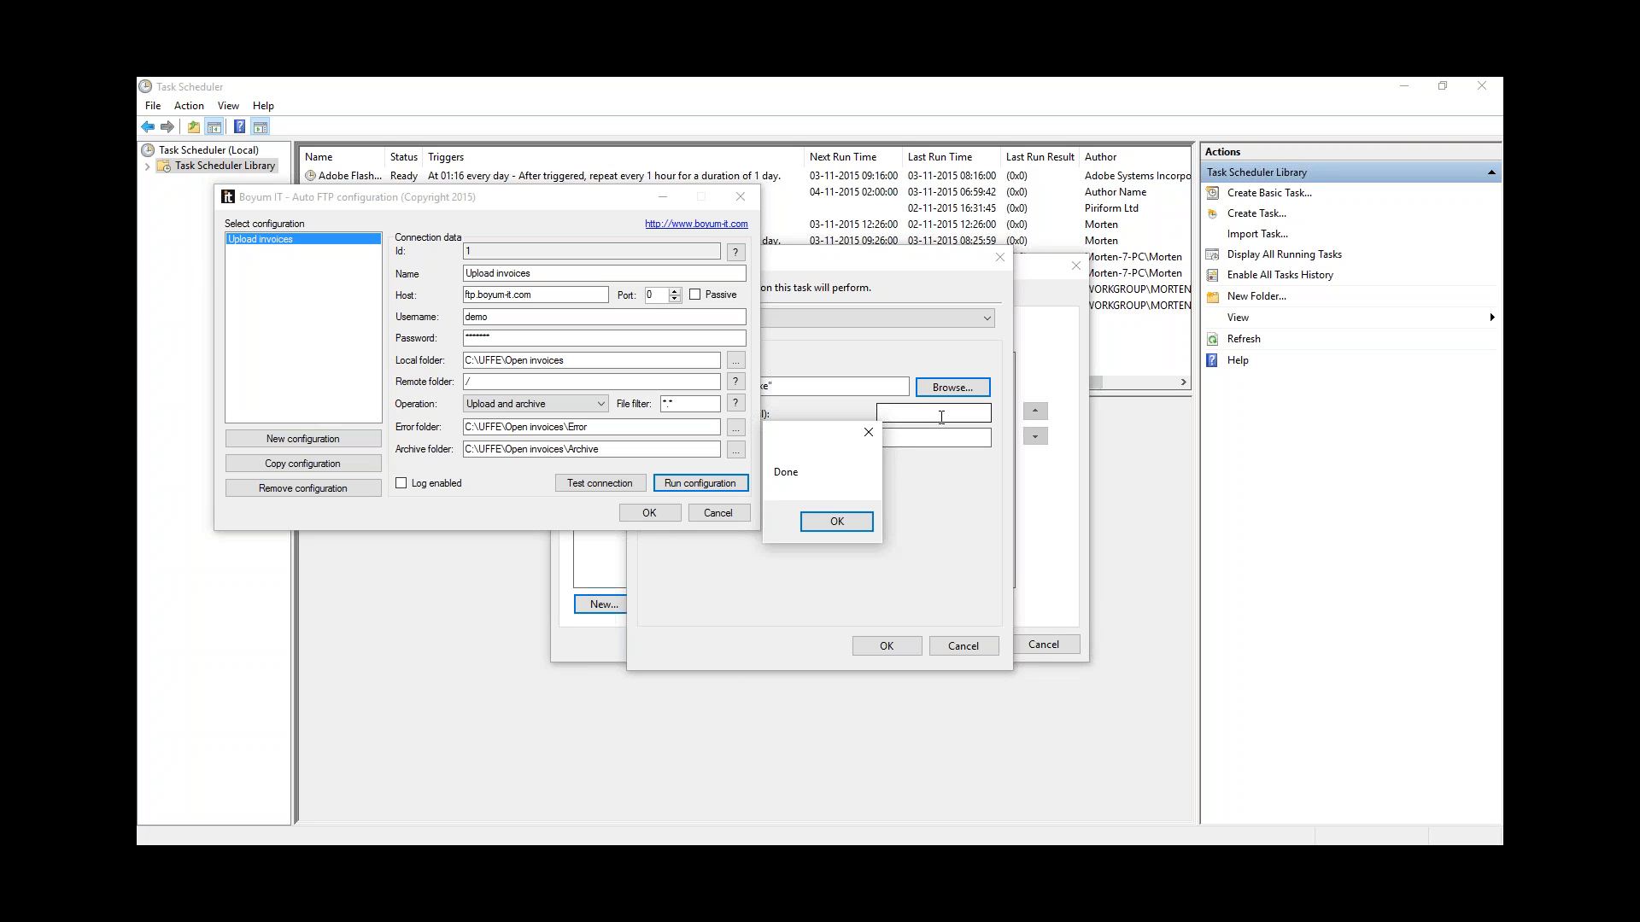
left_click(834, 524)
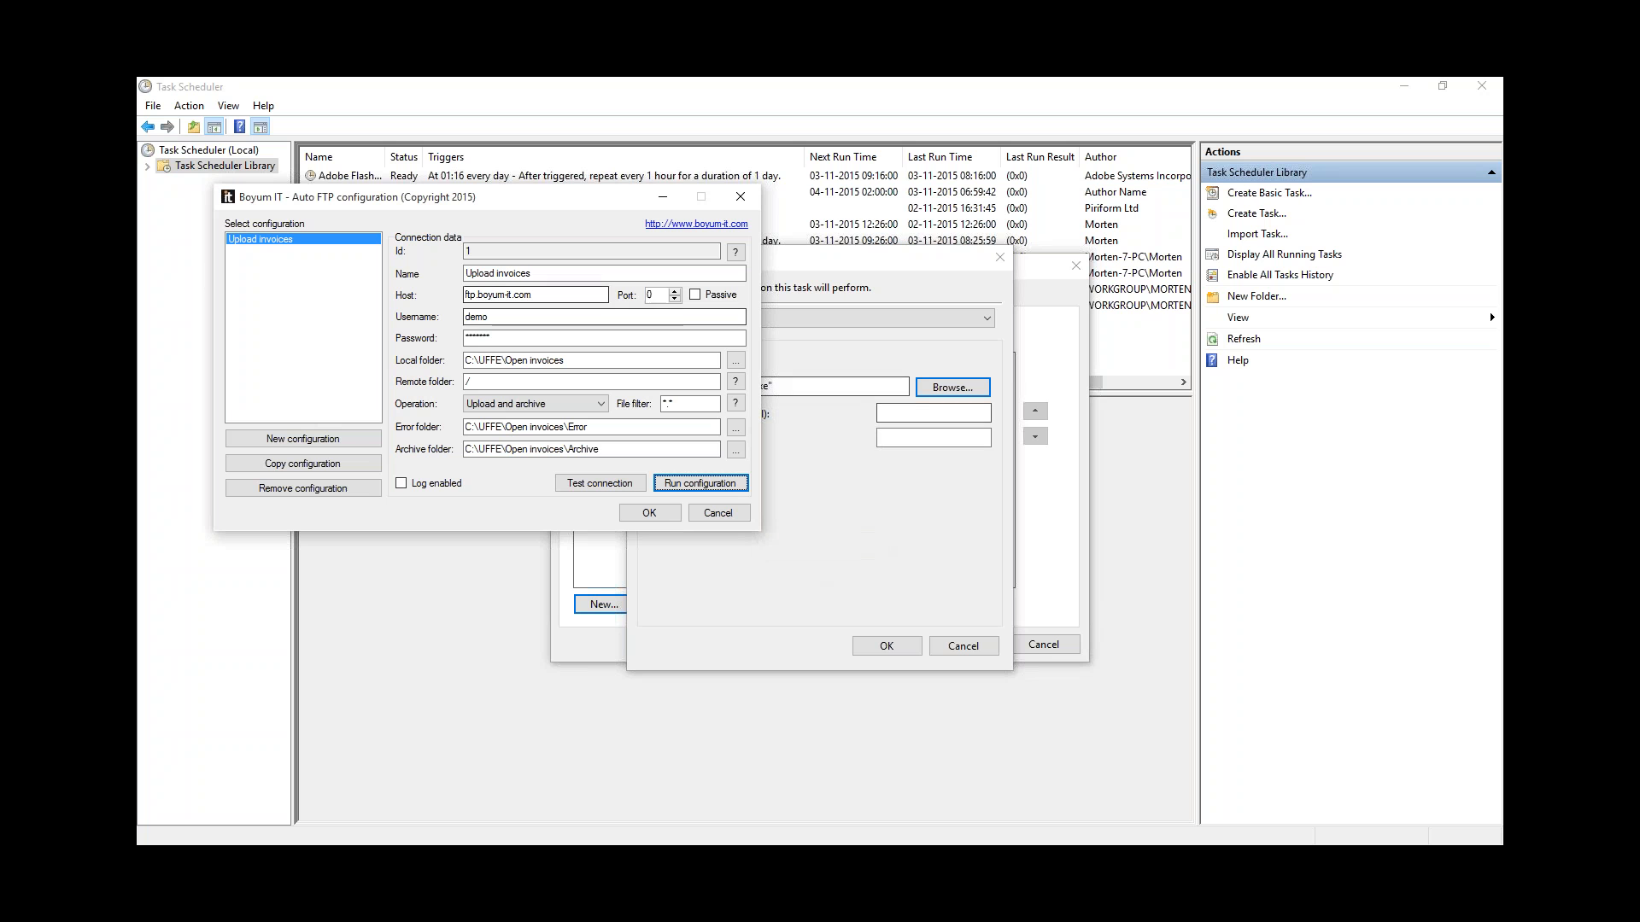
left_click(469, 250)
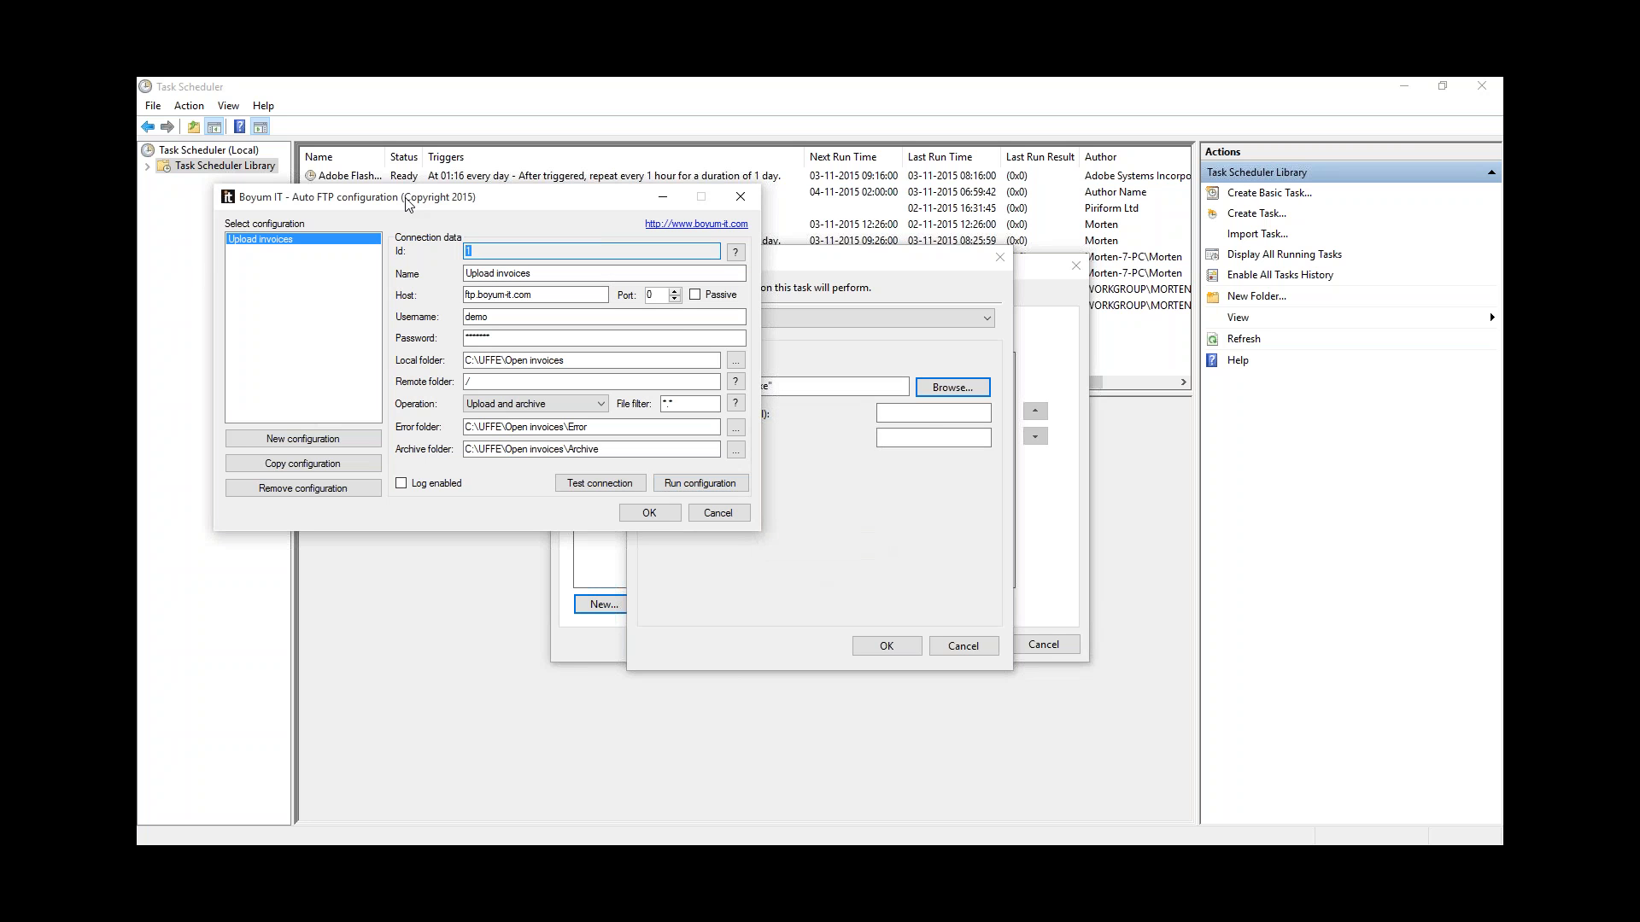
left_click_drag(445, 201, 458, 480)
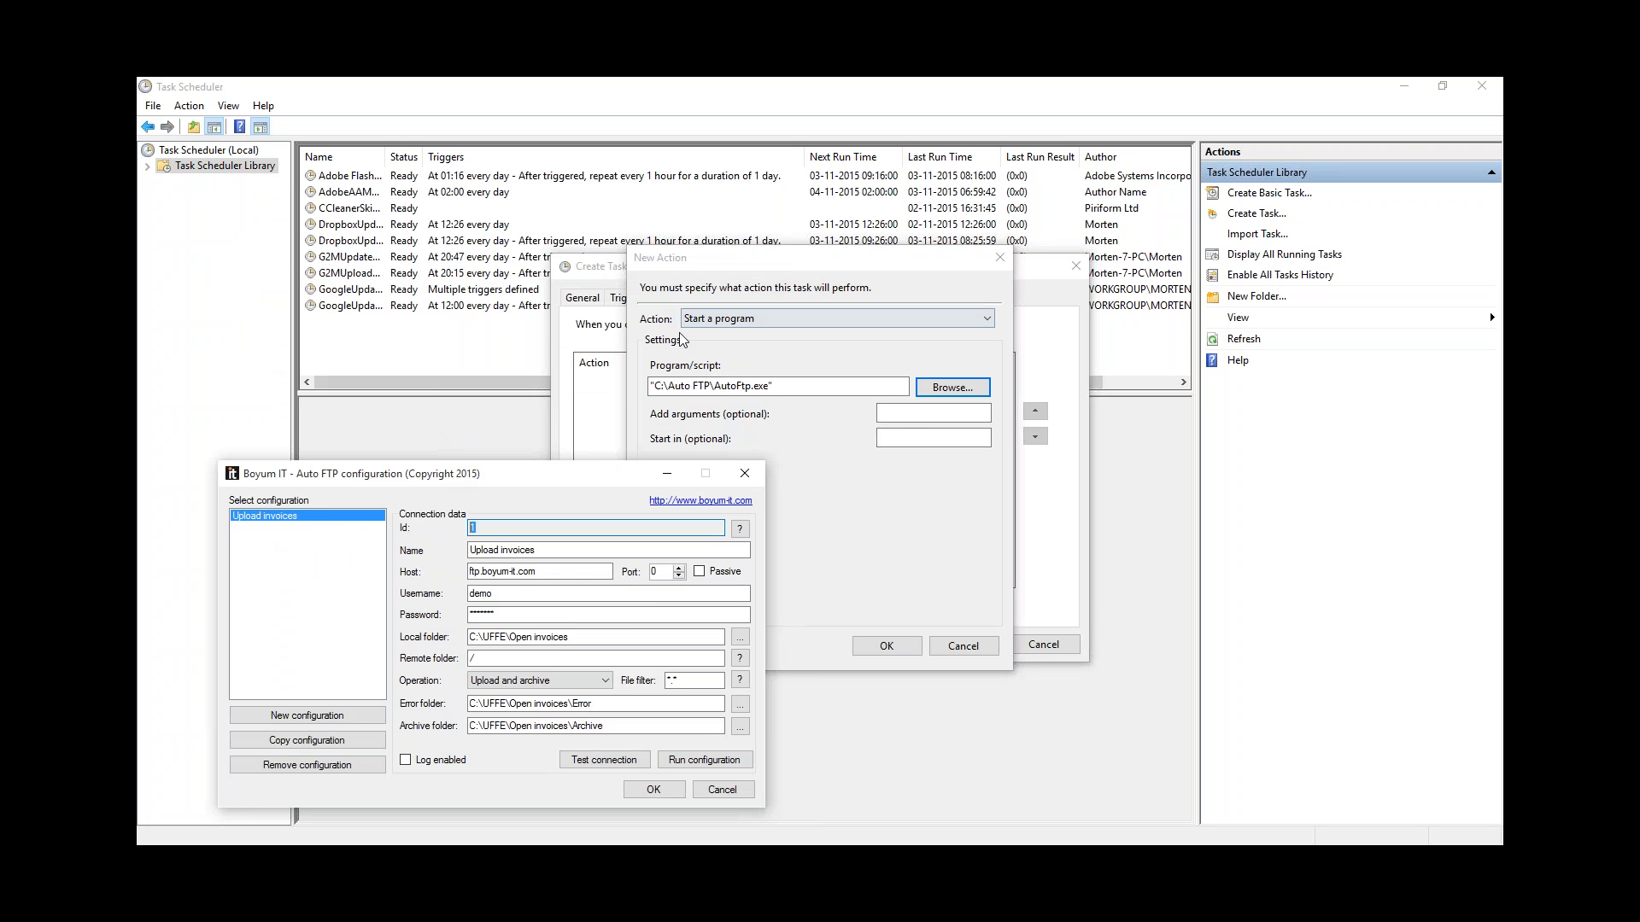
Step: Give the action argument 1, close Auto FTP, and save the Upload files to FTP task
left_click(907, 415)
left_click_drag(470, 471, 1, 411)
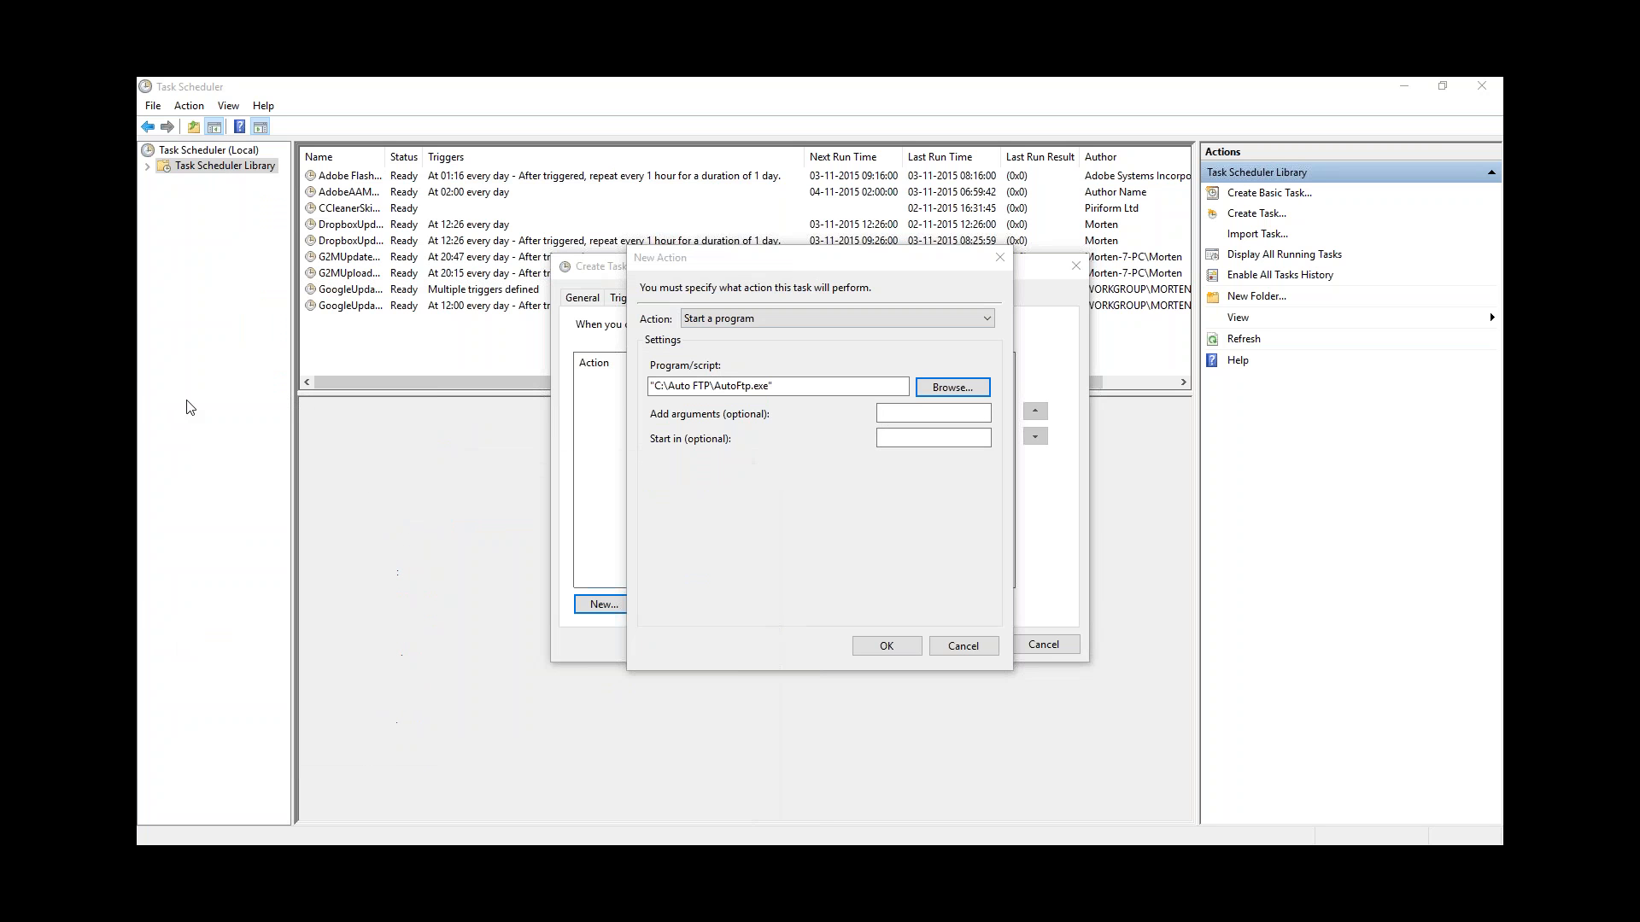
left_click(940, 416)
type("1")
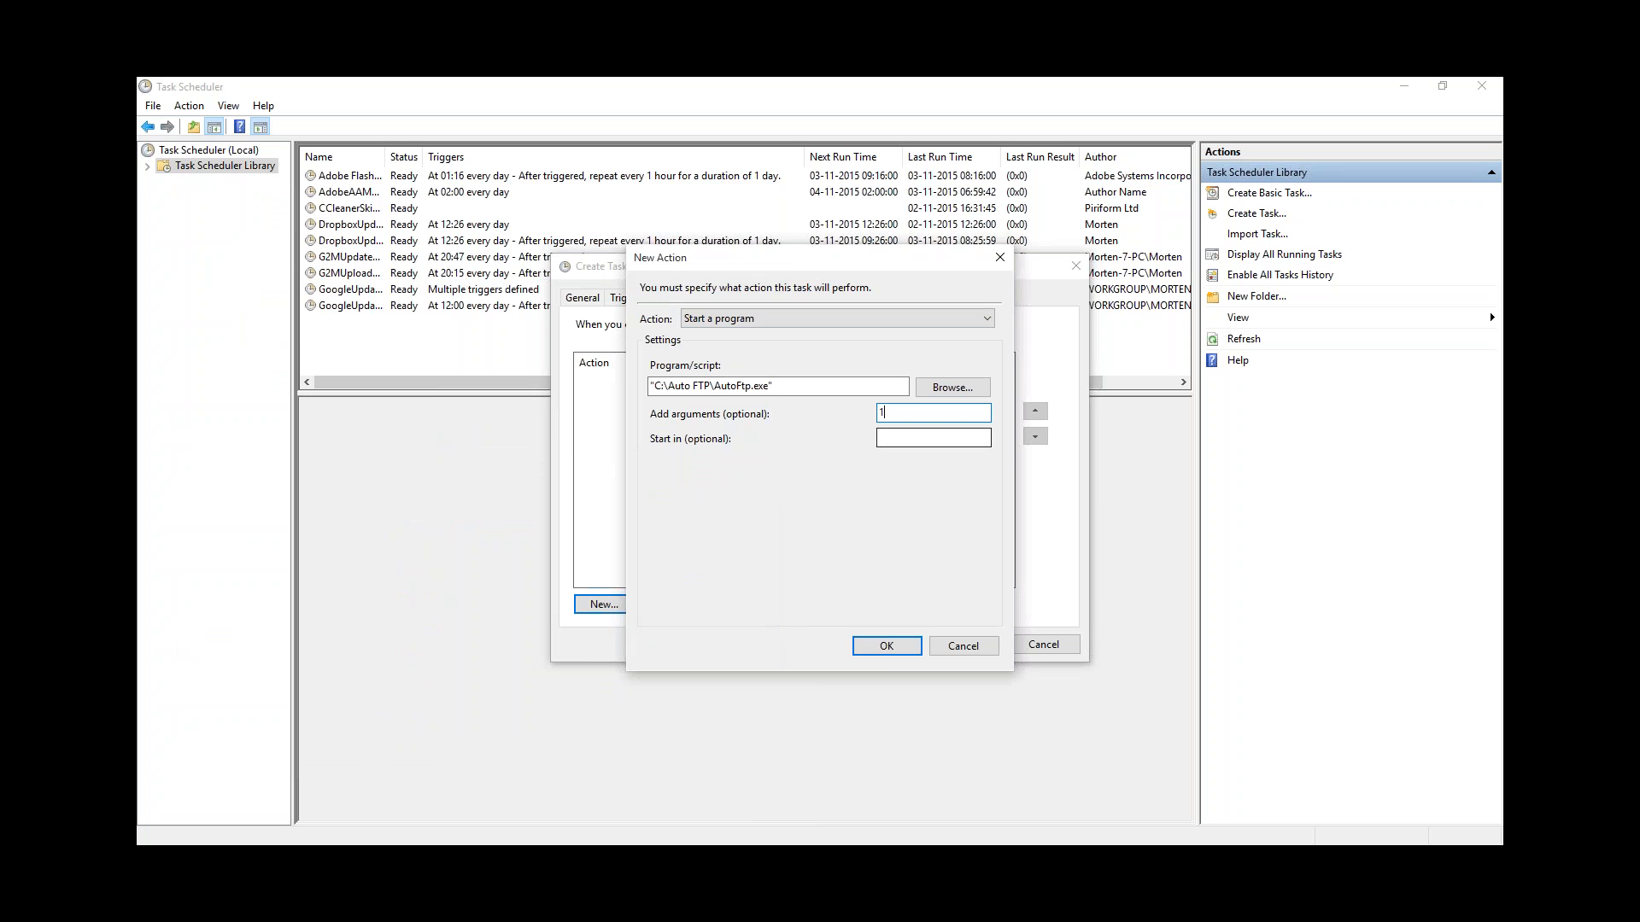
left_click(881, 647)
left_click_drag(2, 412, 314, 420)
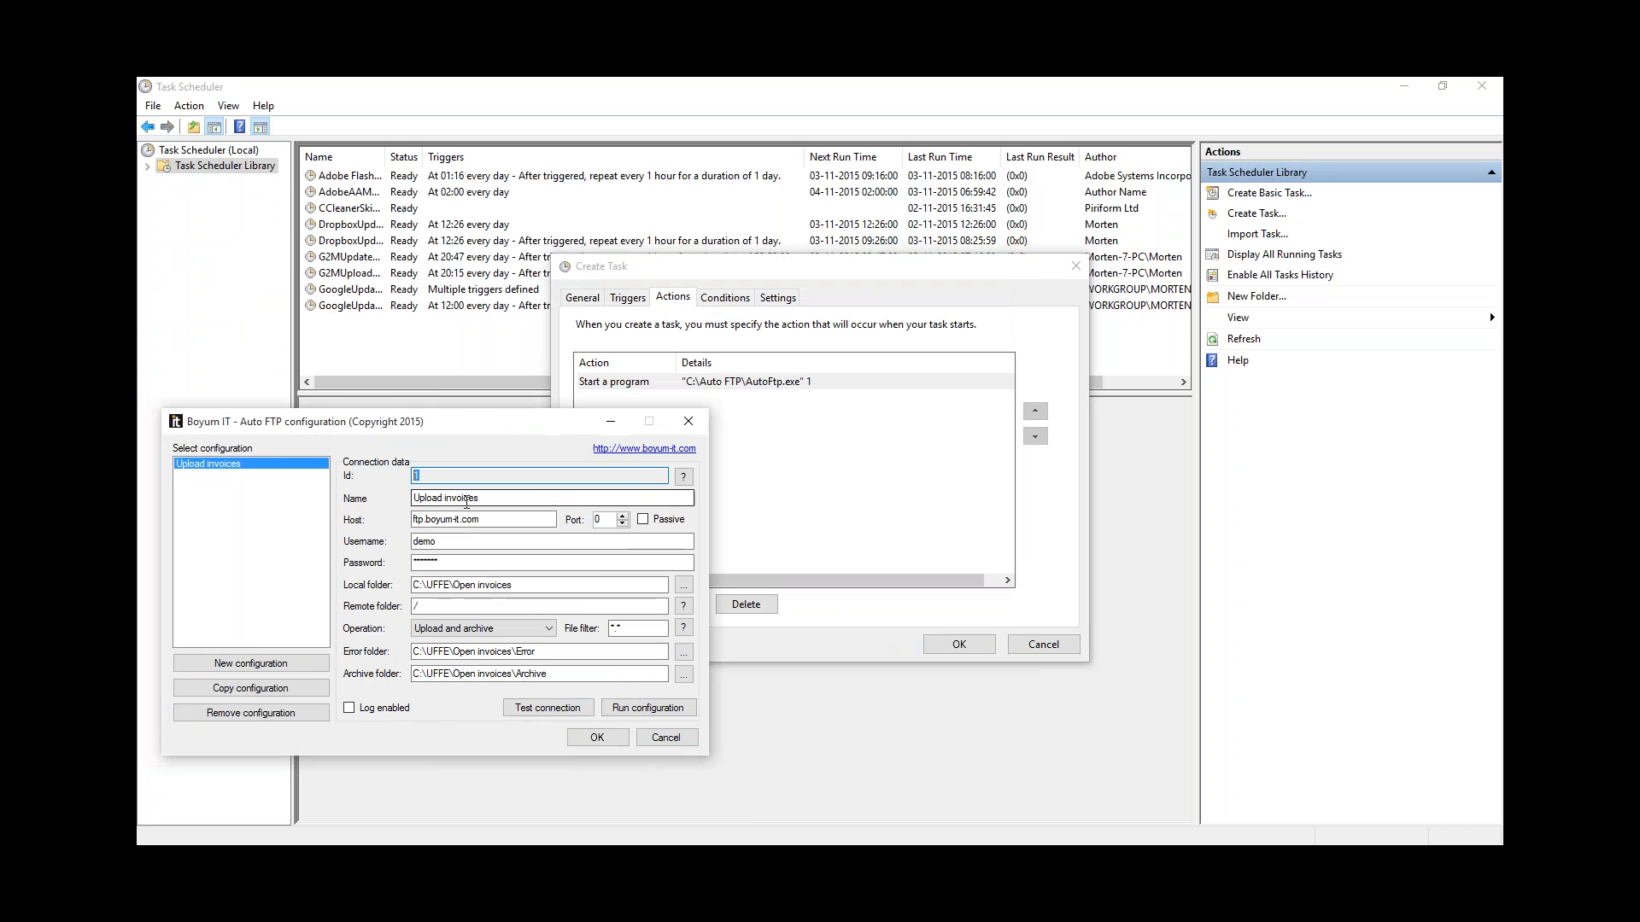
left_click(596, 738)
left_click(966, 647)
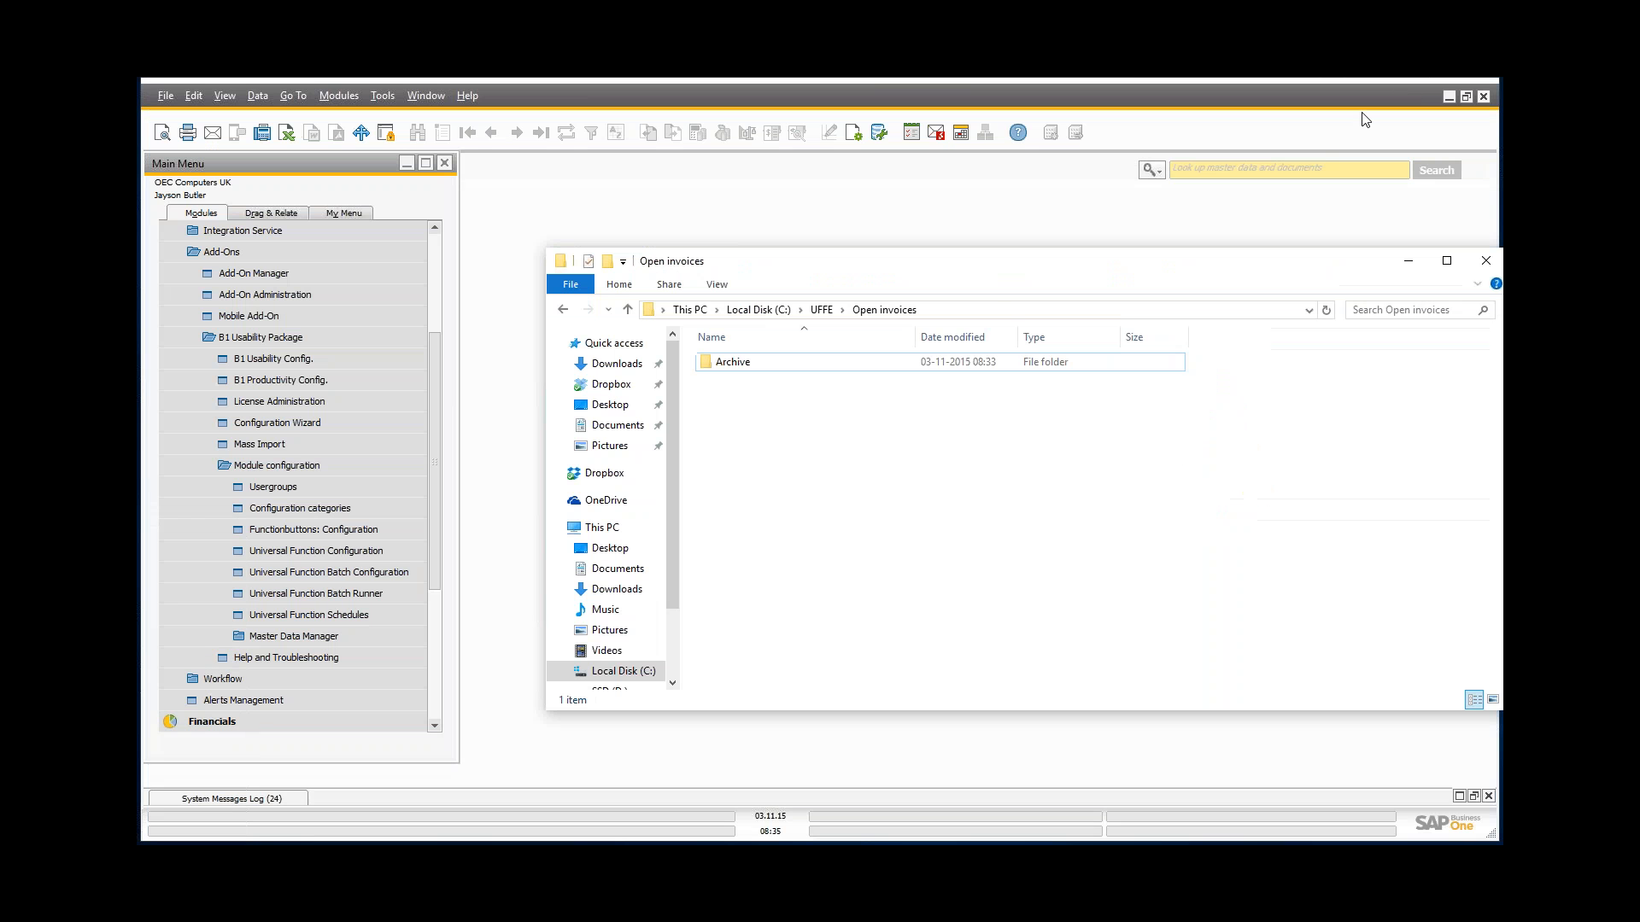
Step: Minimise the Open invoices Explorer window
left_click(1417, 263)
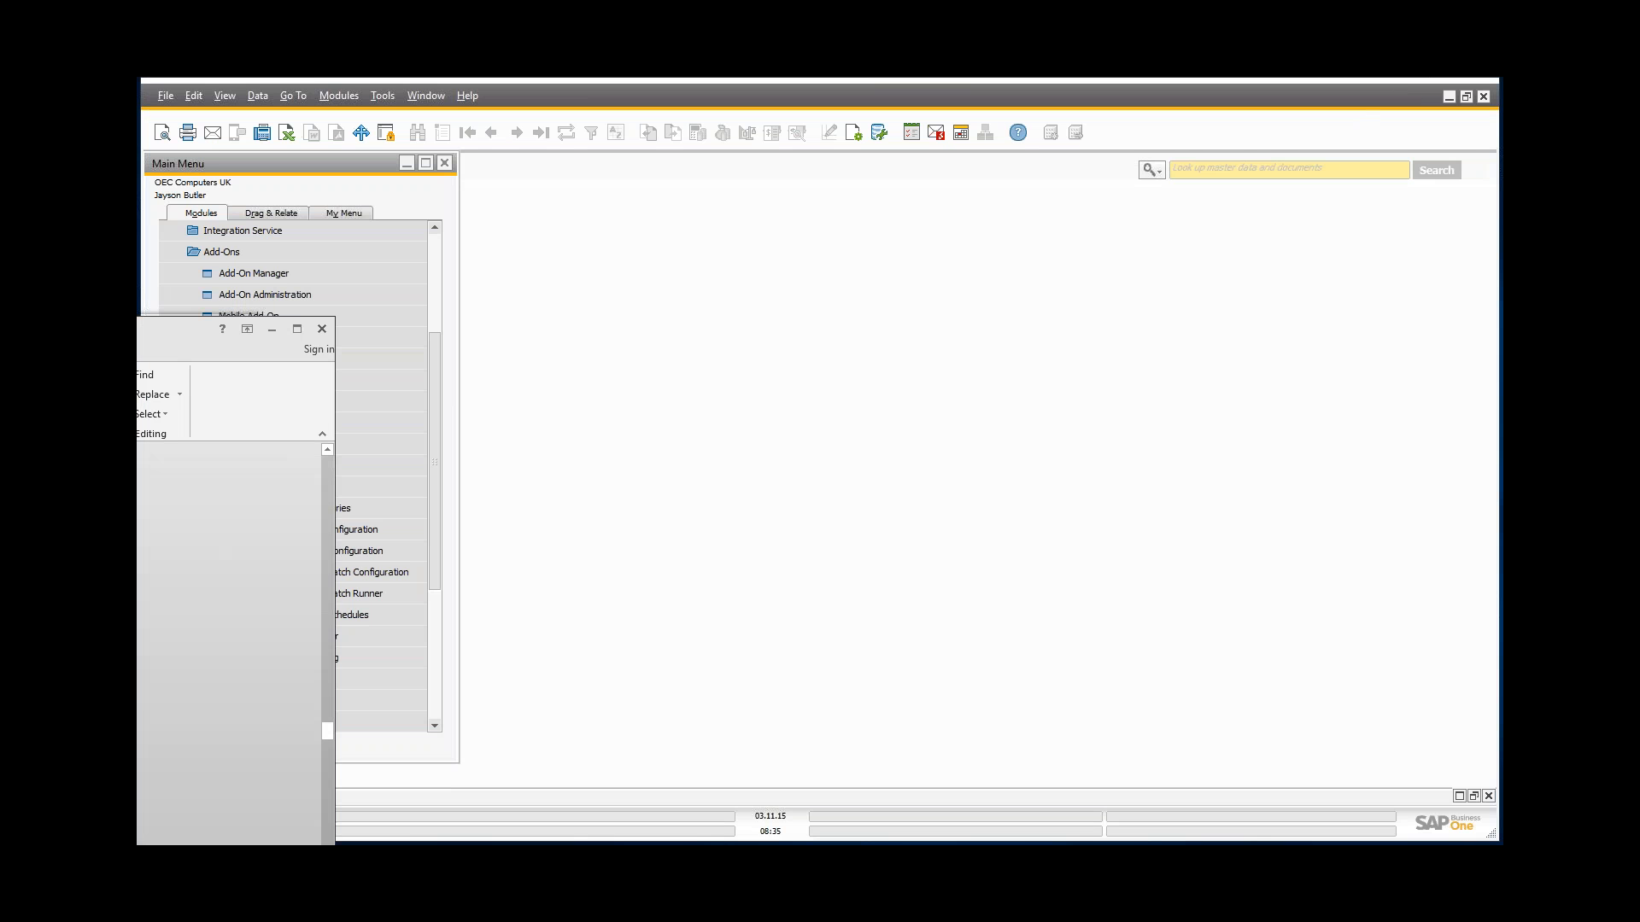
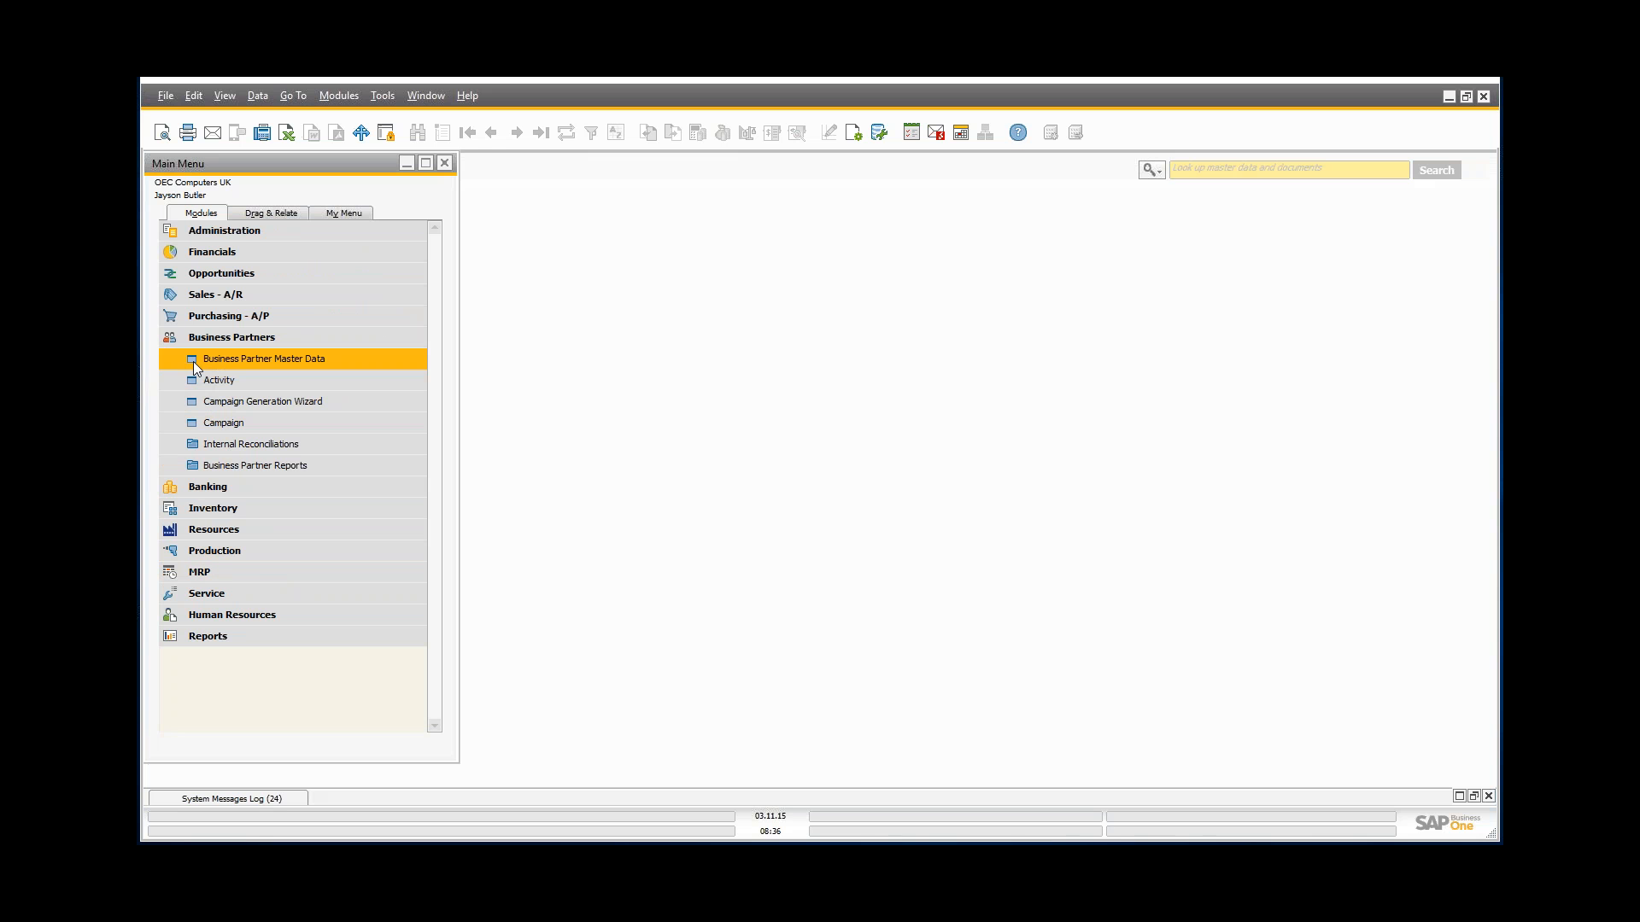
Step: Open Business Partner Master Data on the first record and open UF-004 from Edit function buttons
left_click(193, 361)
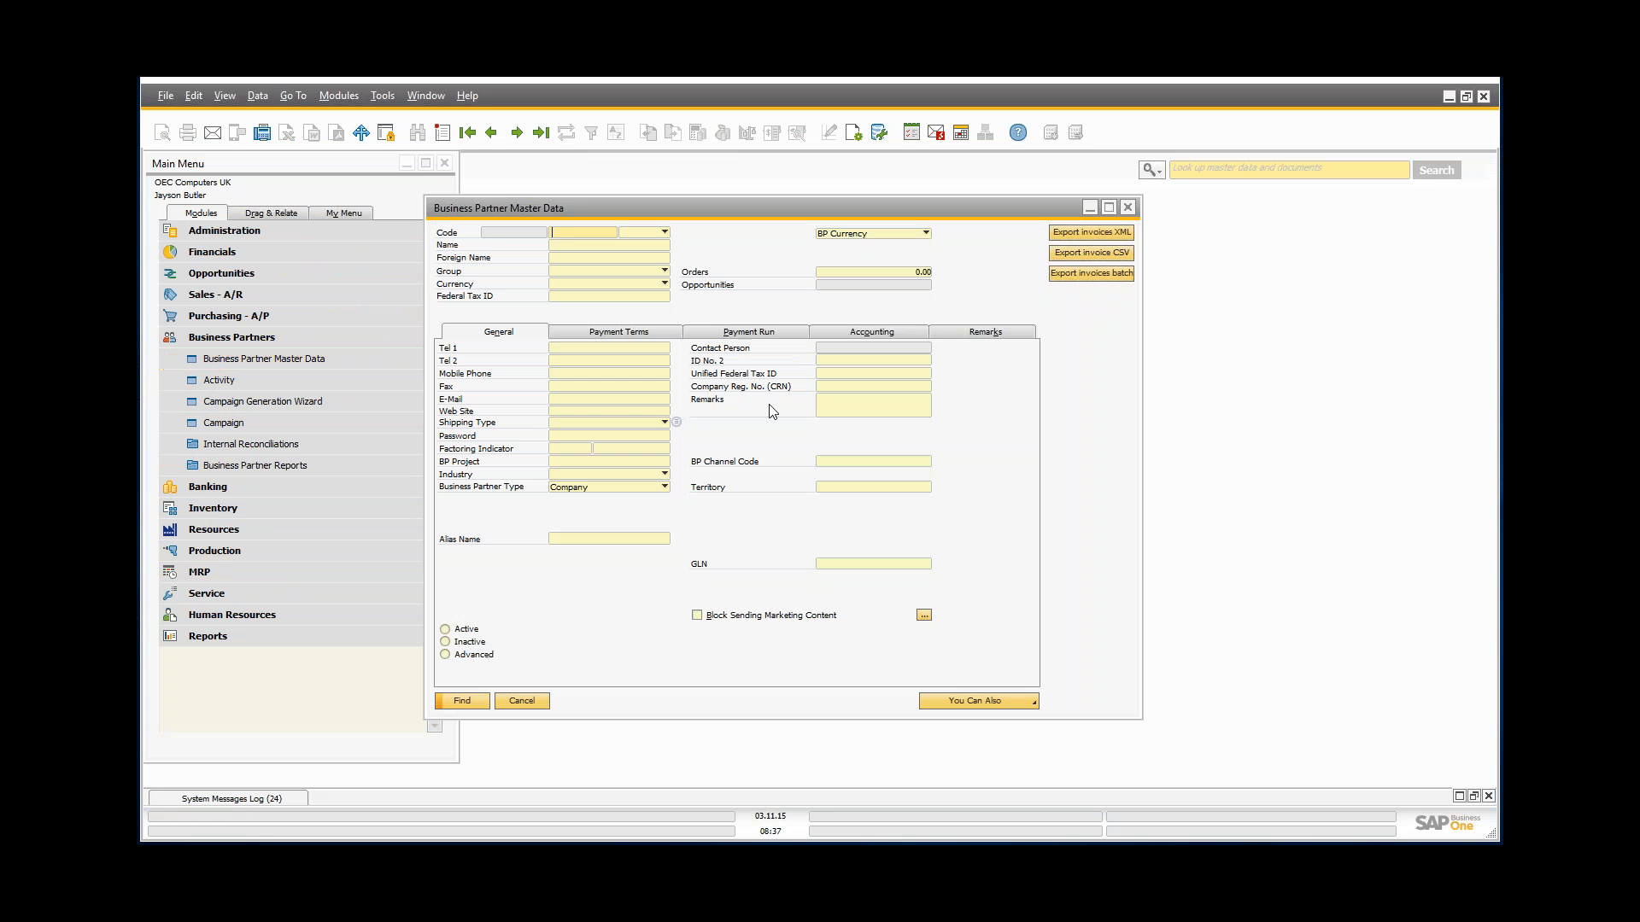
key("ctrl+Right")
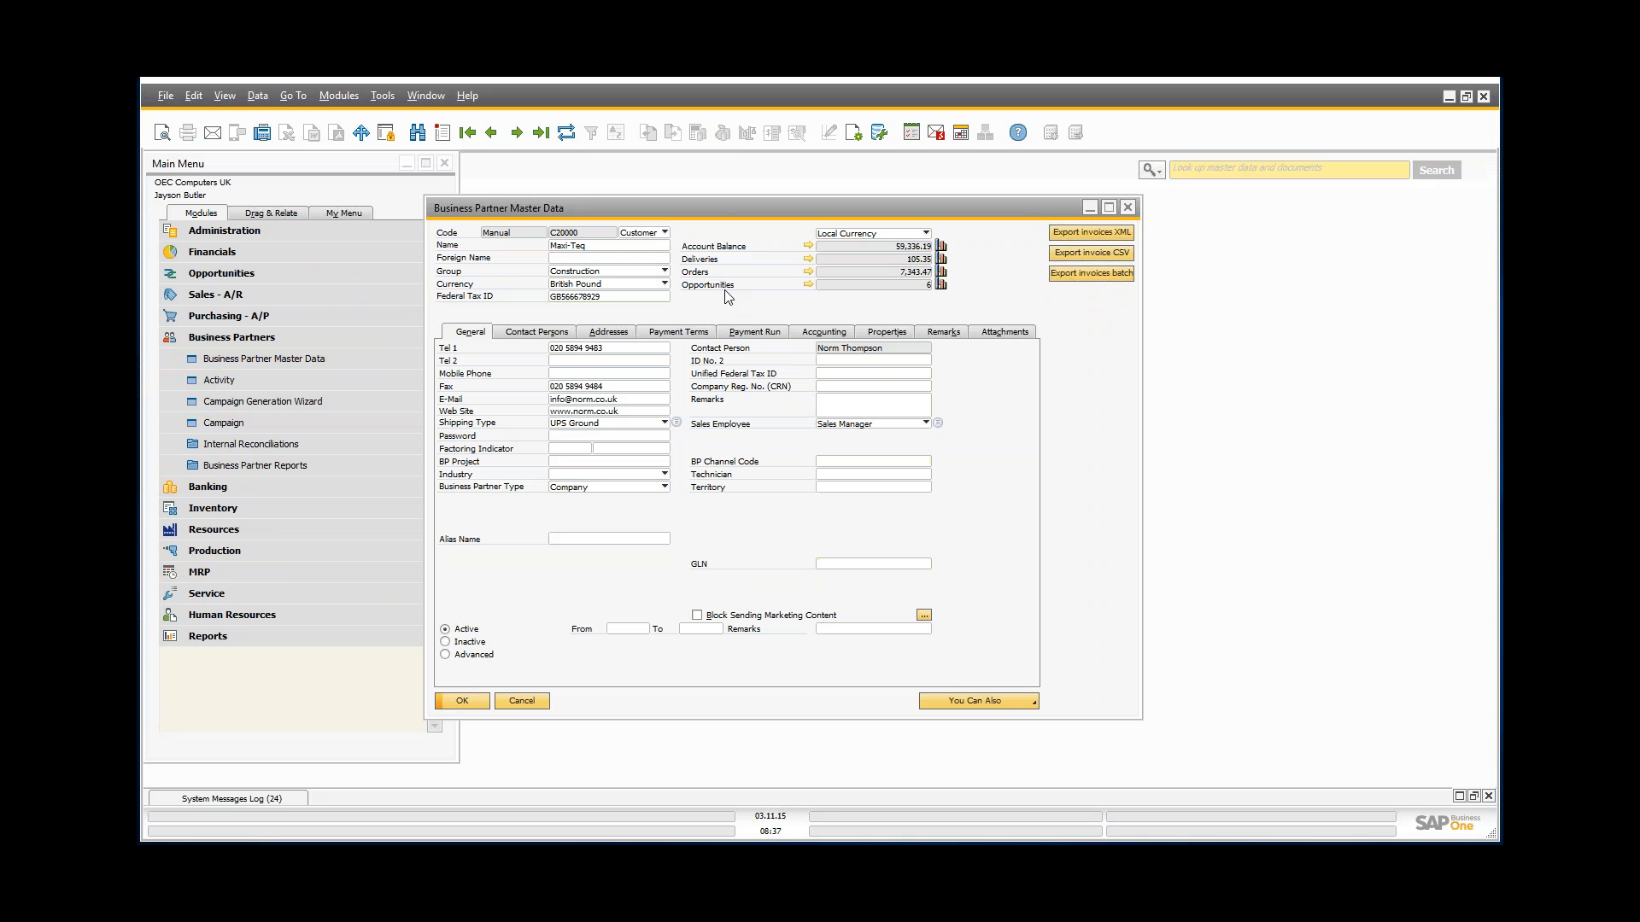
right_click(724, 292)
left_click(756, 353)
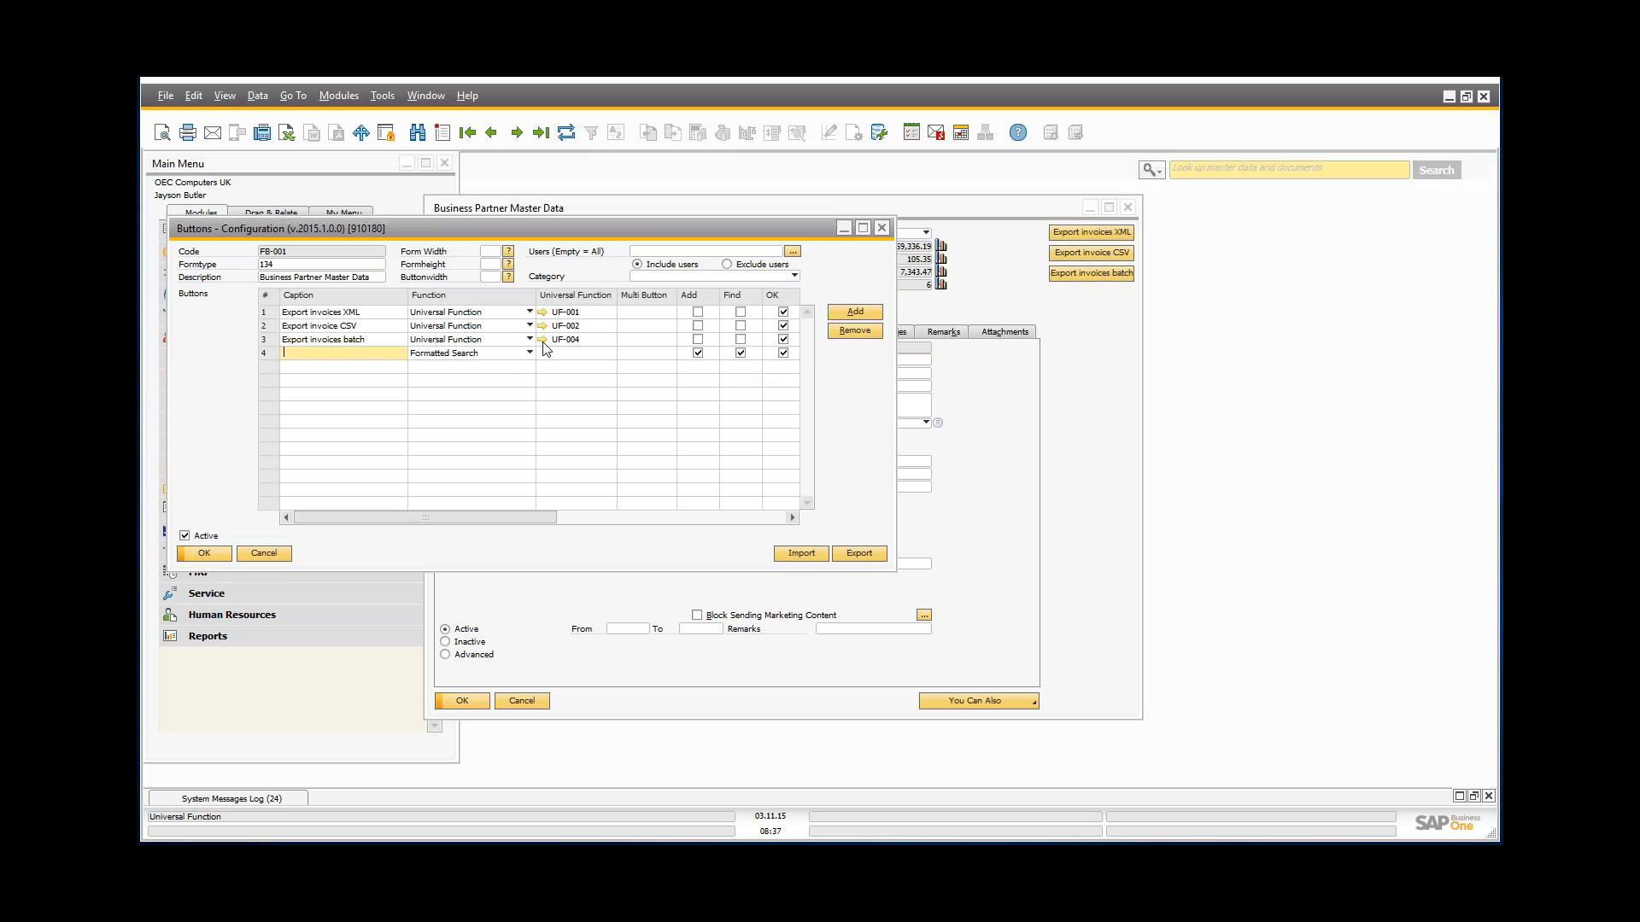
left_click(543, 339)
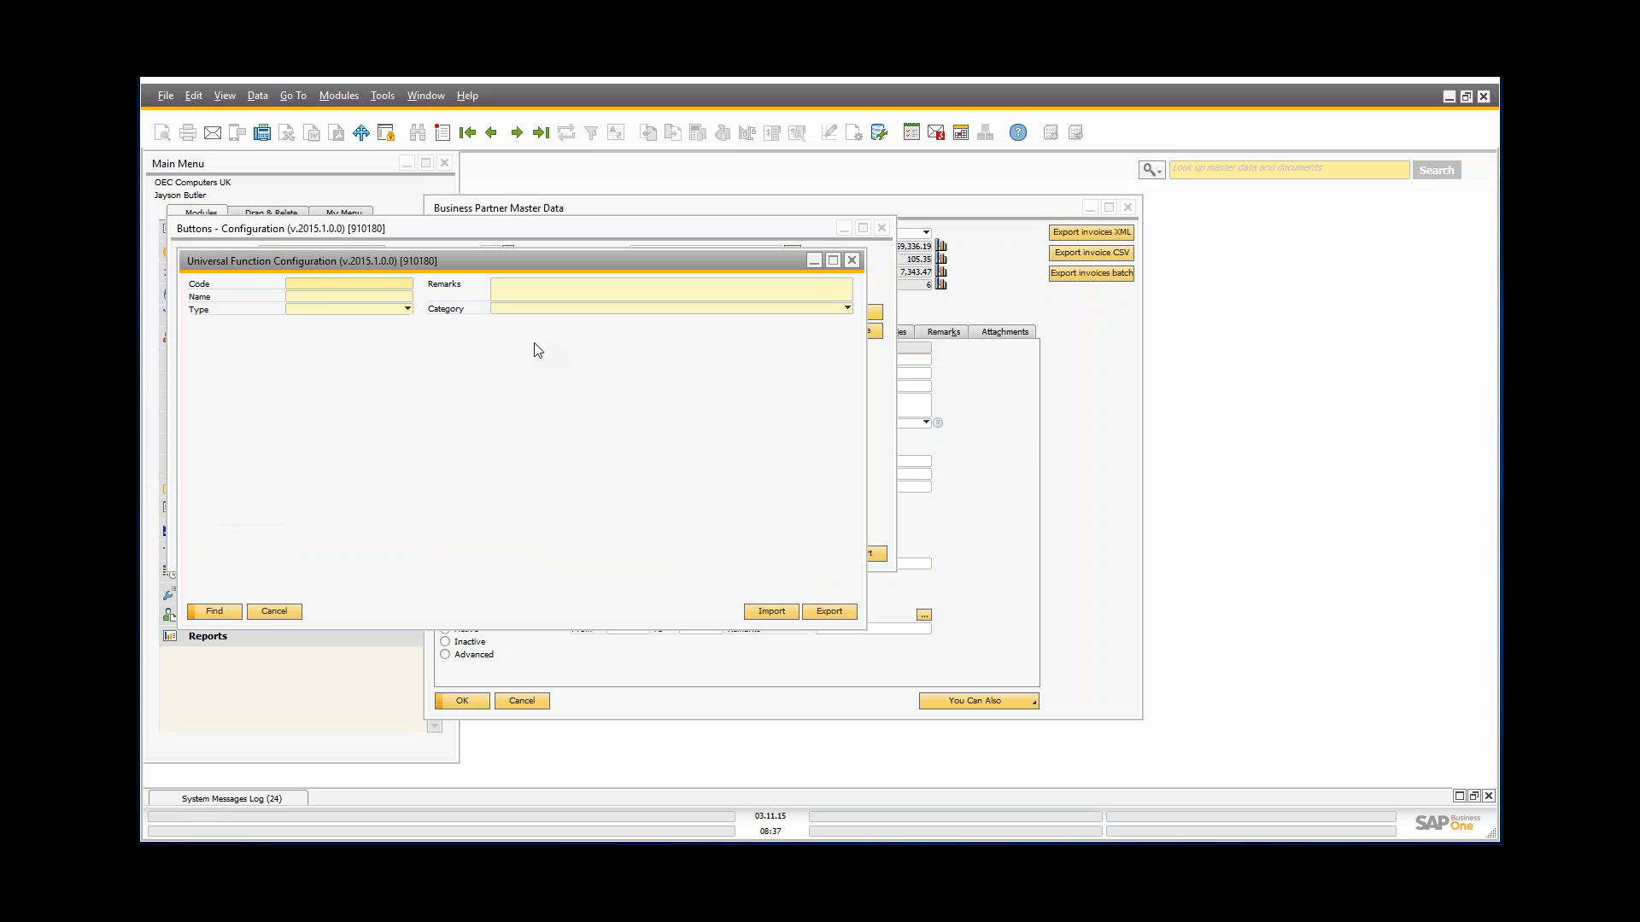
left_click(882, 228)
left_click_drag(376, 256, 493, 223)
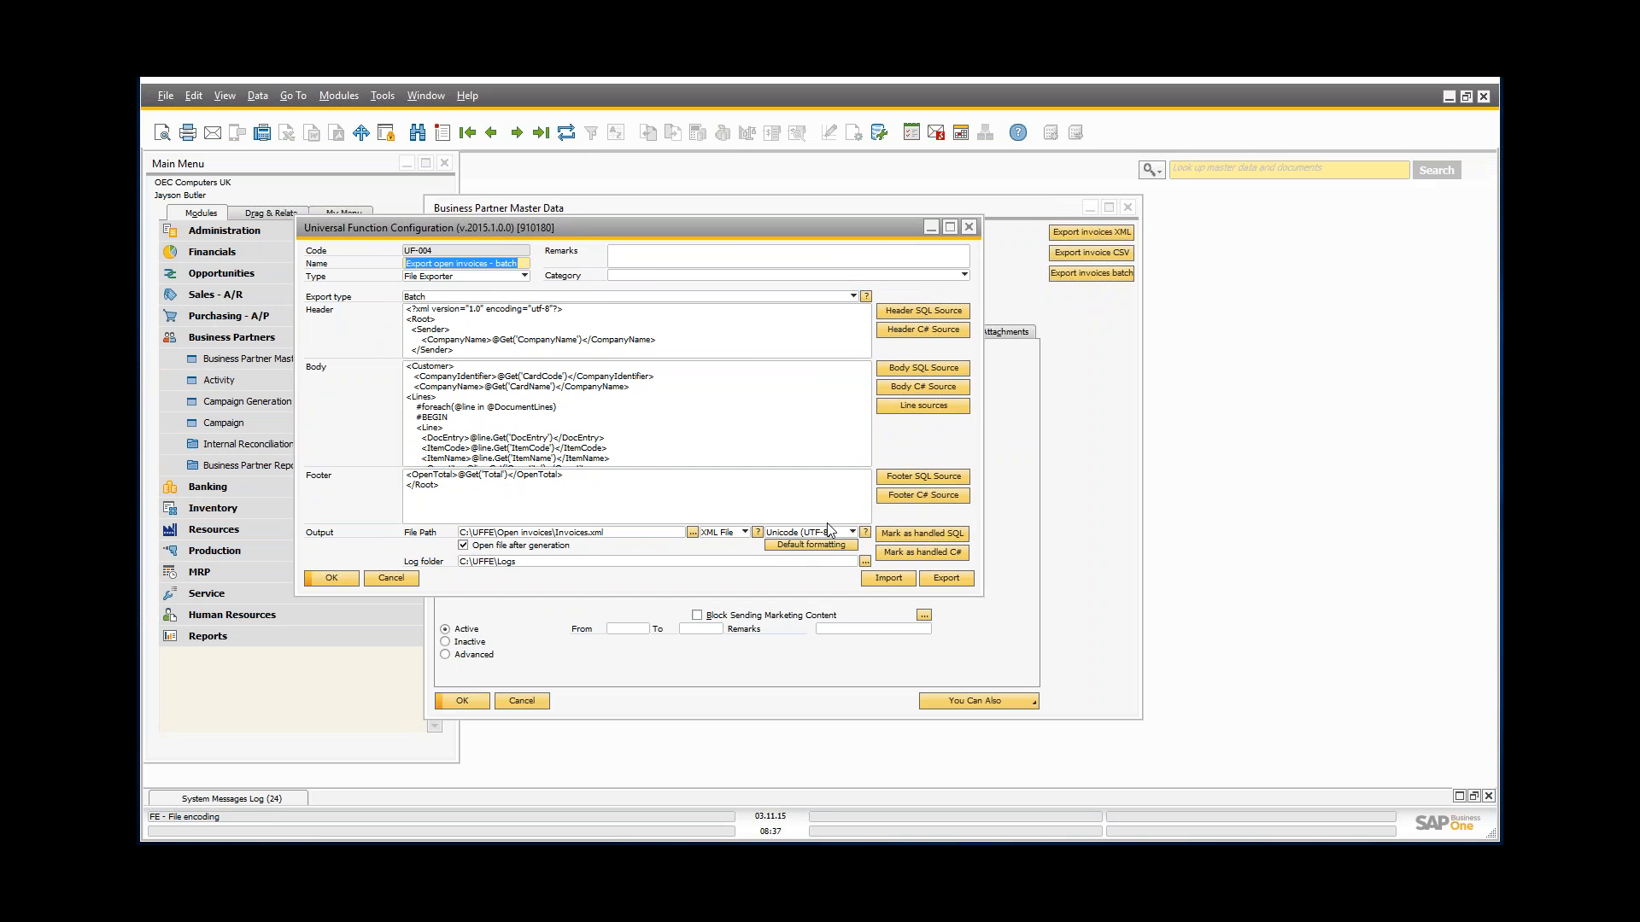
Step: Review UF-004's Batch export type, XML header, OpenTotal footer and per-customer body templates
left_click(421, 299)
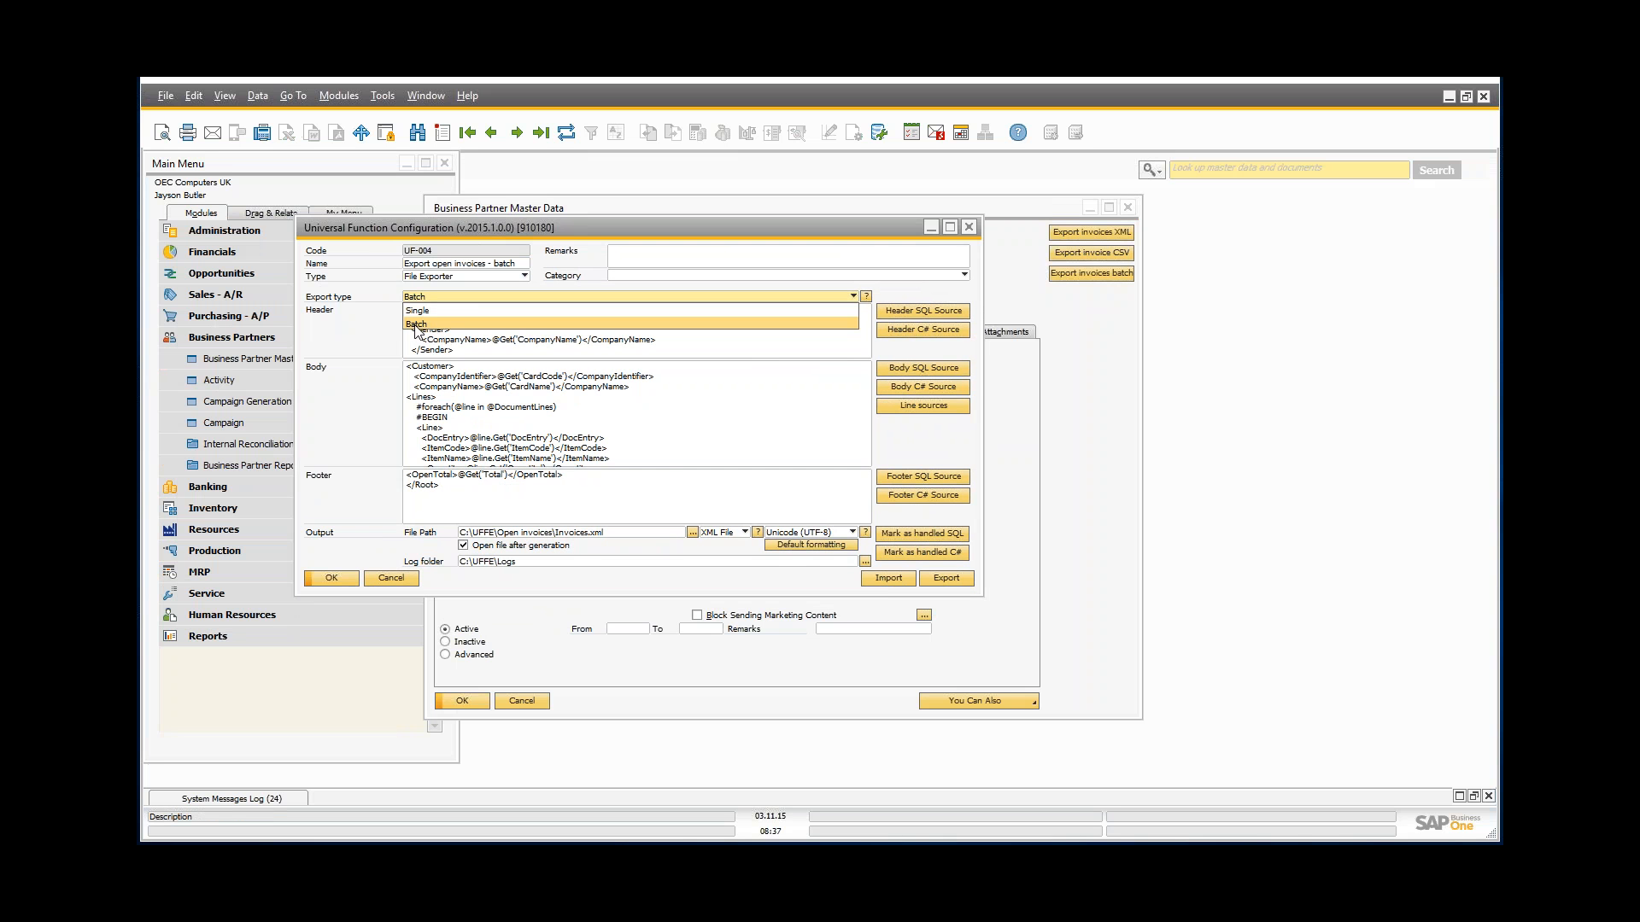
left_click(379, 273)
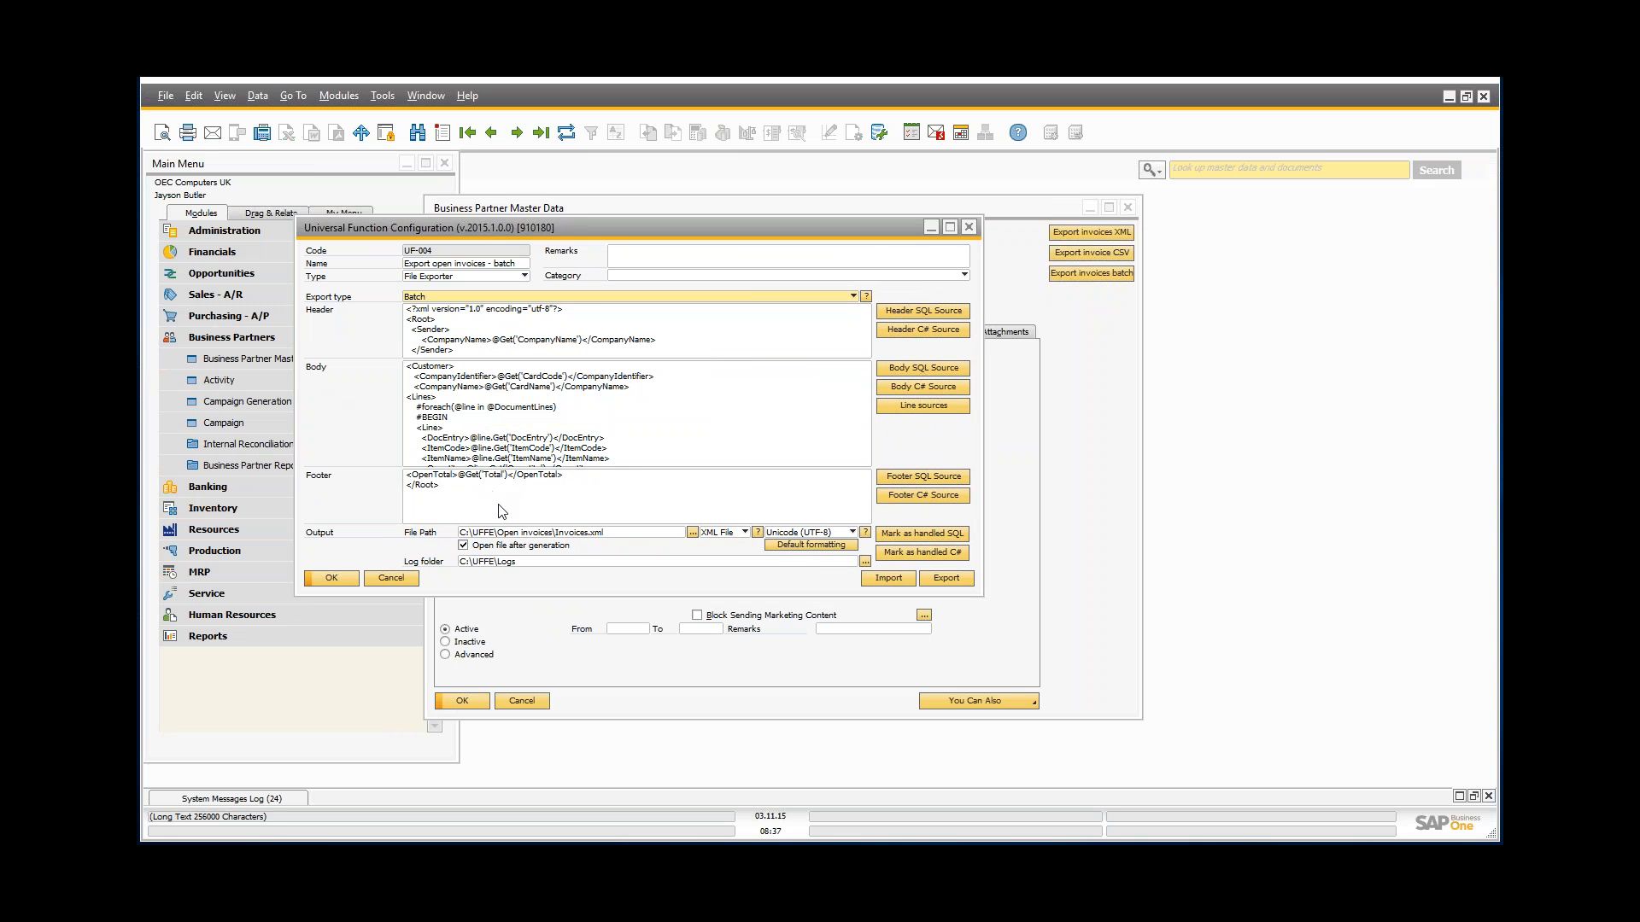
left_click(475, 317)
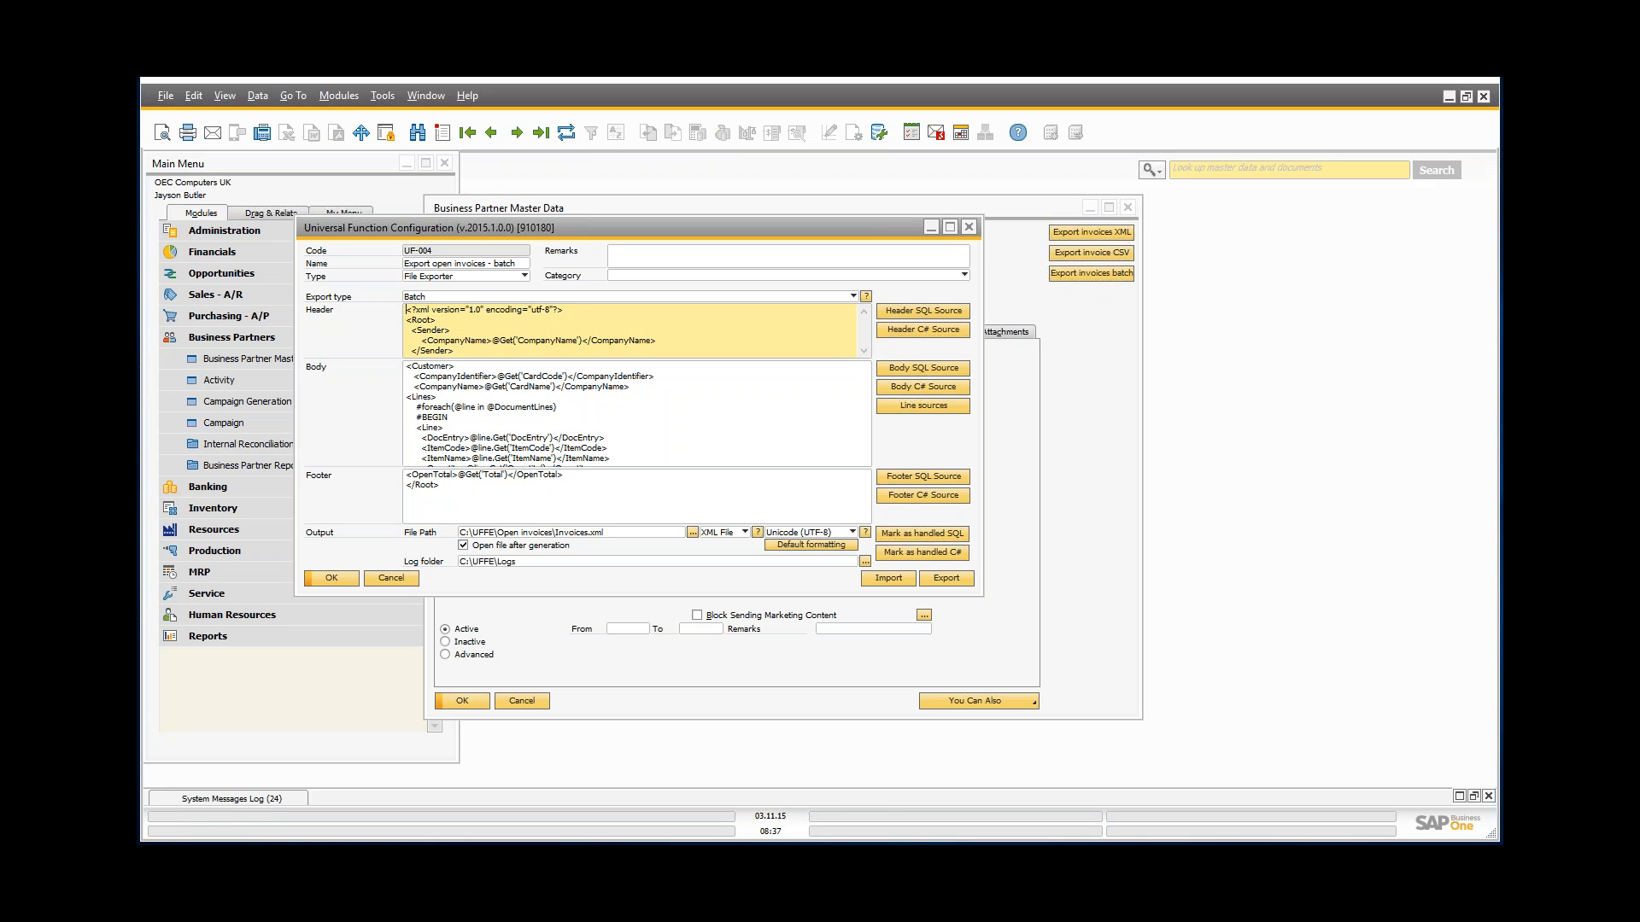
left_click(468, 493)
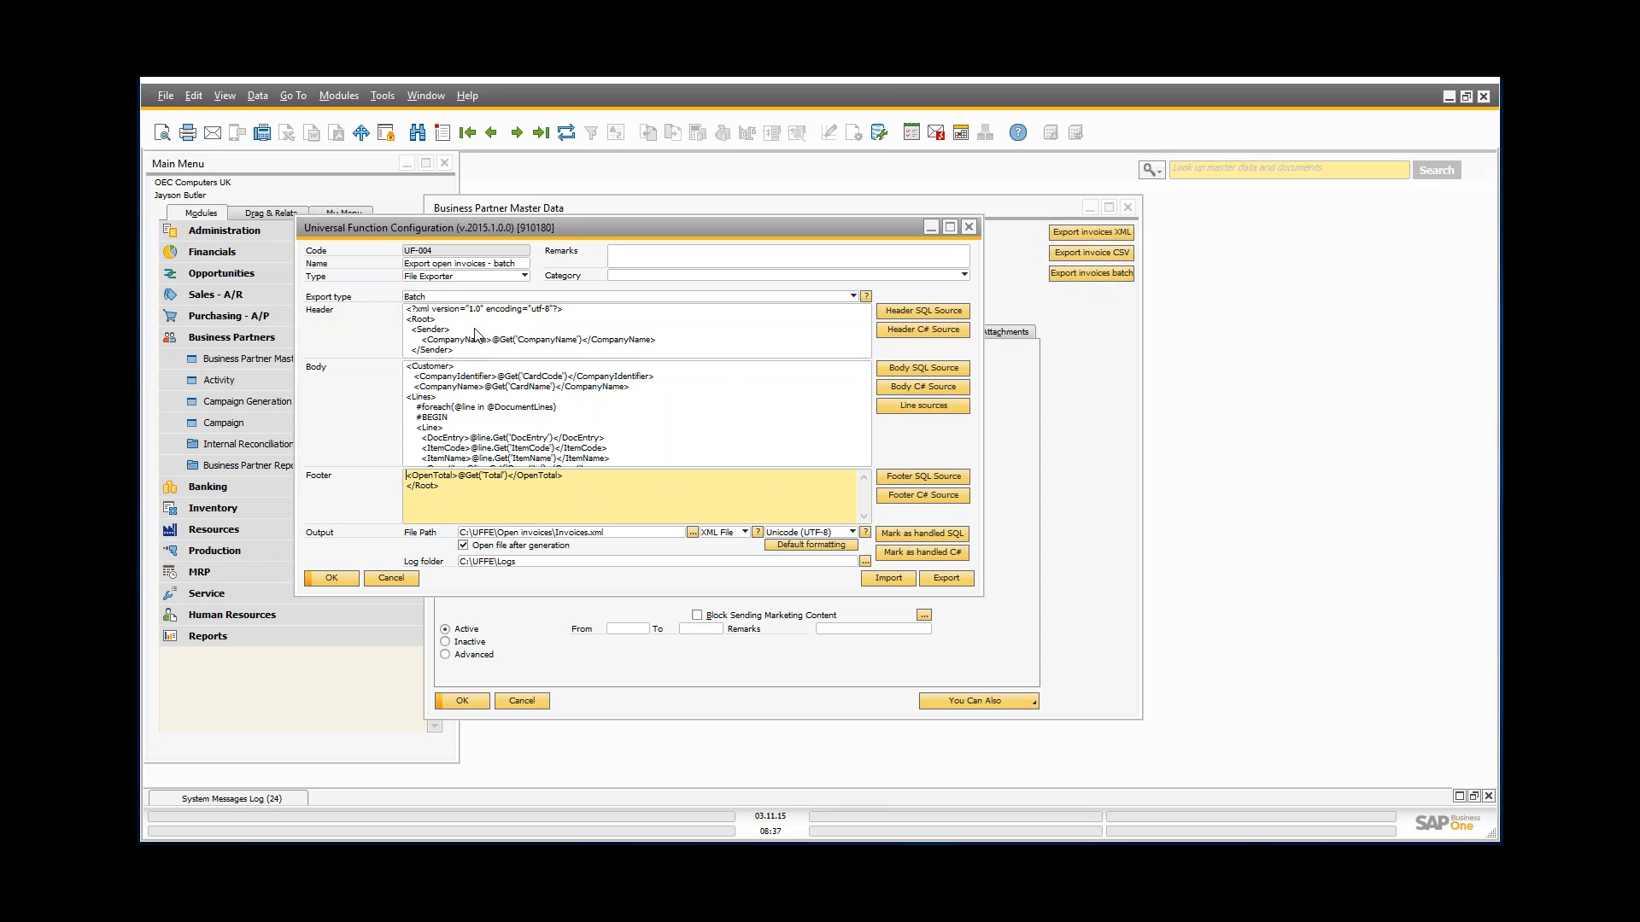
left_click(420, 372)
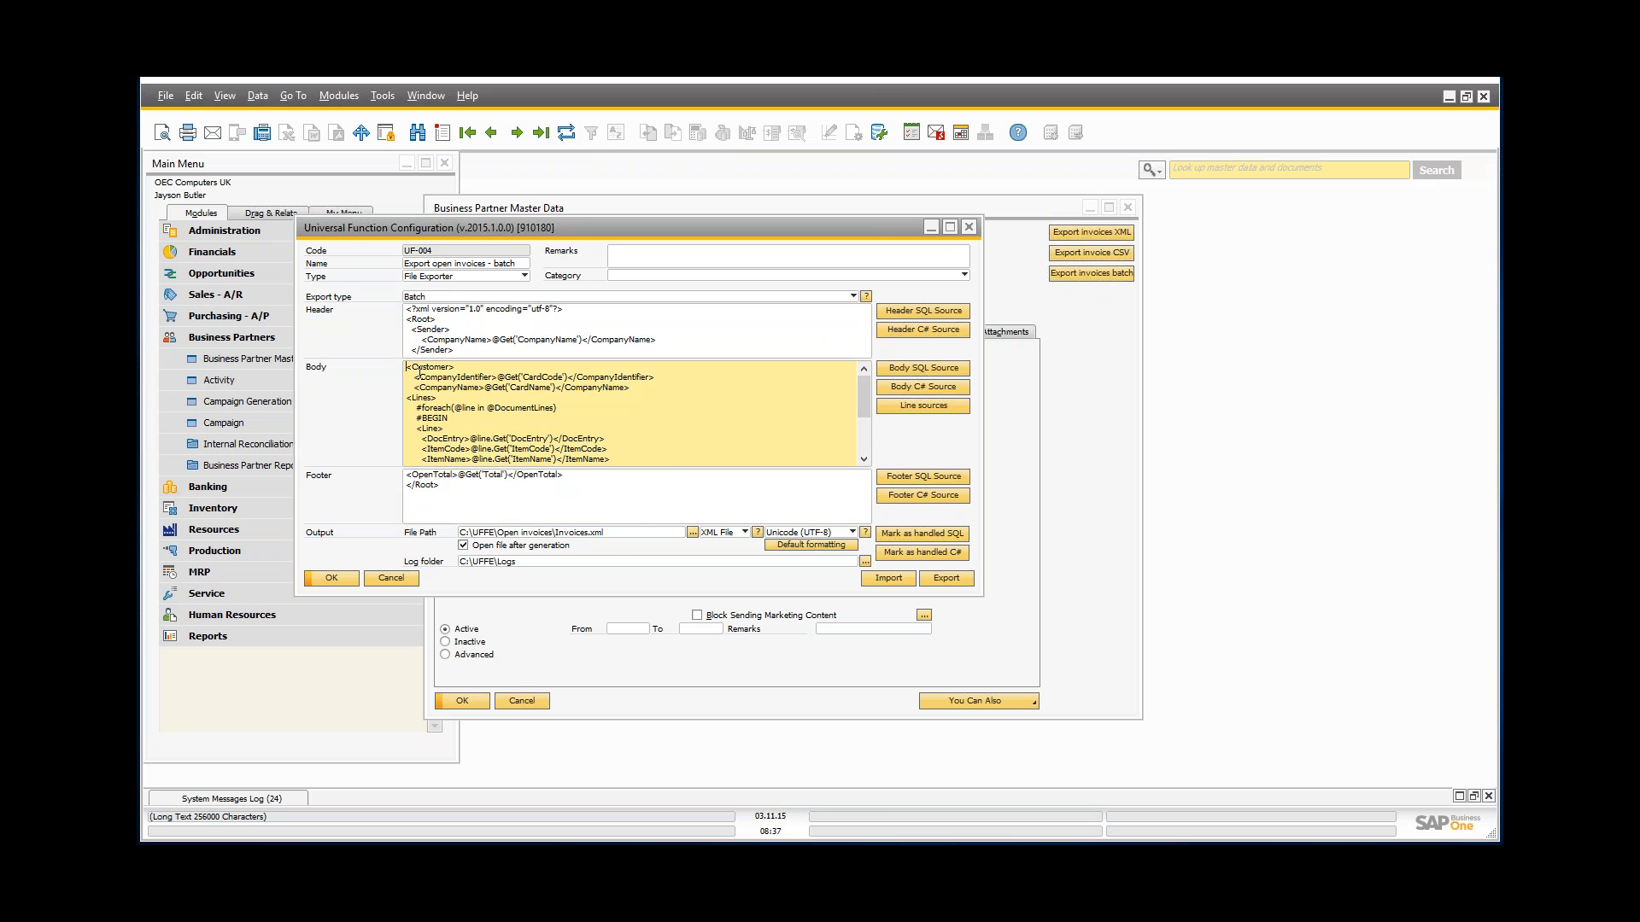
left_click_drag(347, 230, 406, 244)
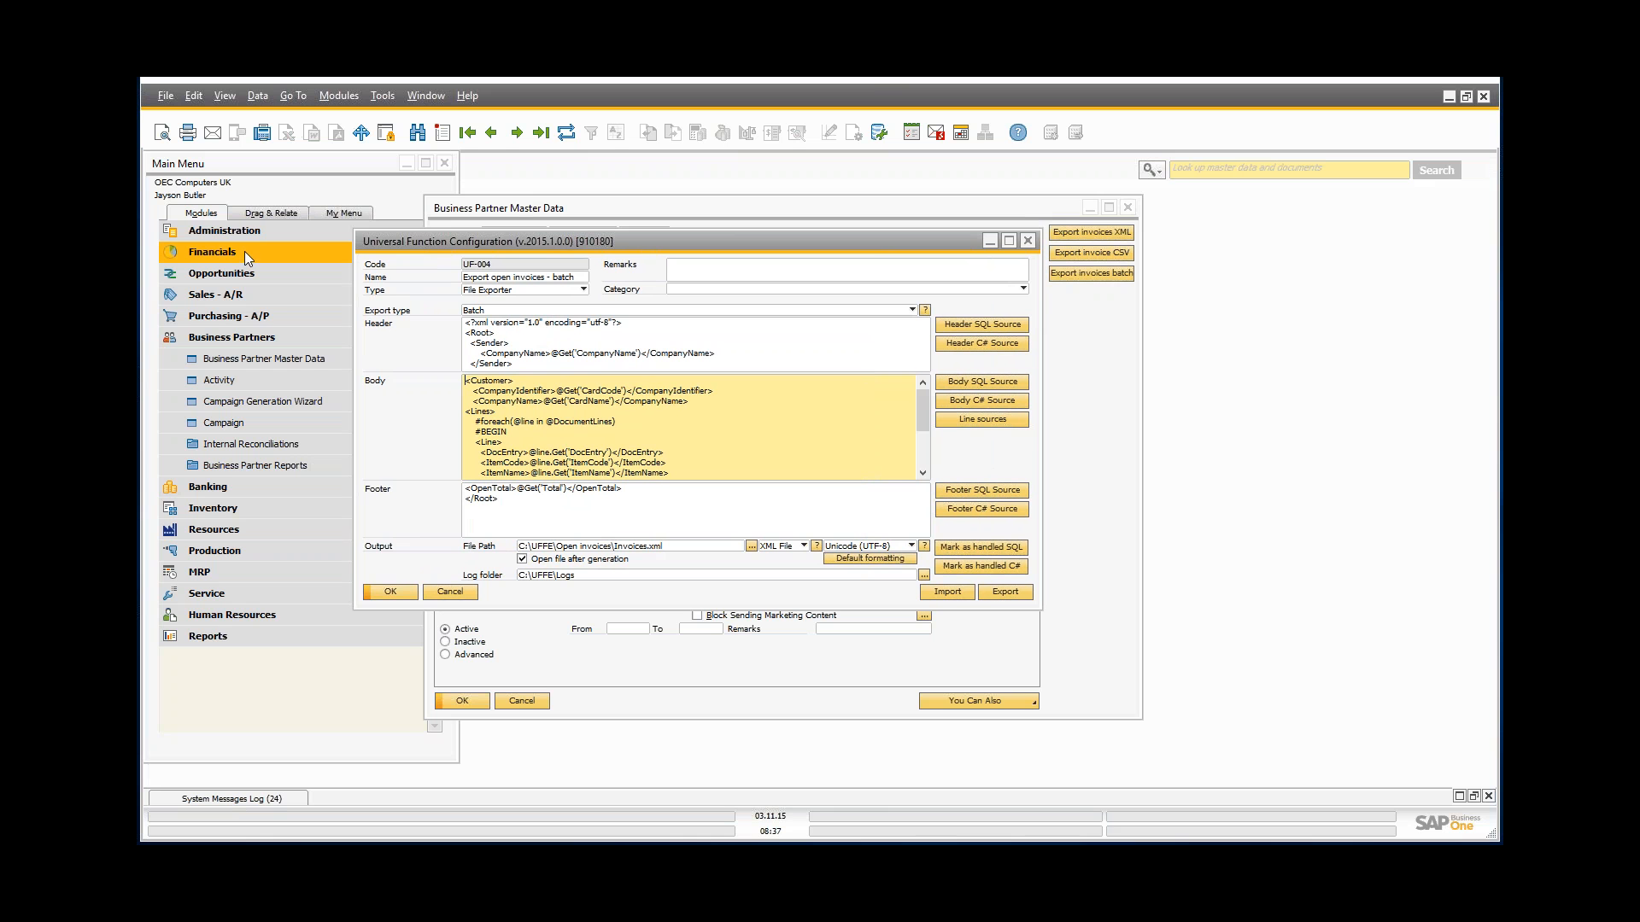
Step: Open Universal Function Batch Configuration, load BA-002 'Export in batch', and cancel without changes
left_click(238, 229)
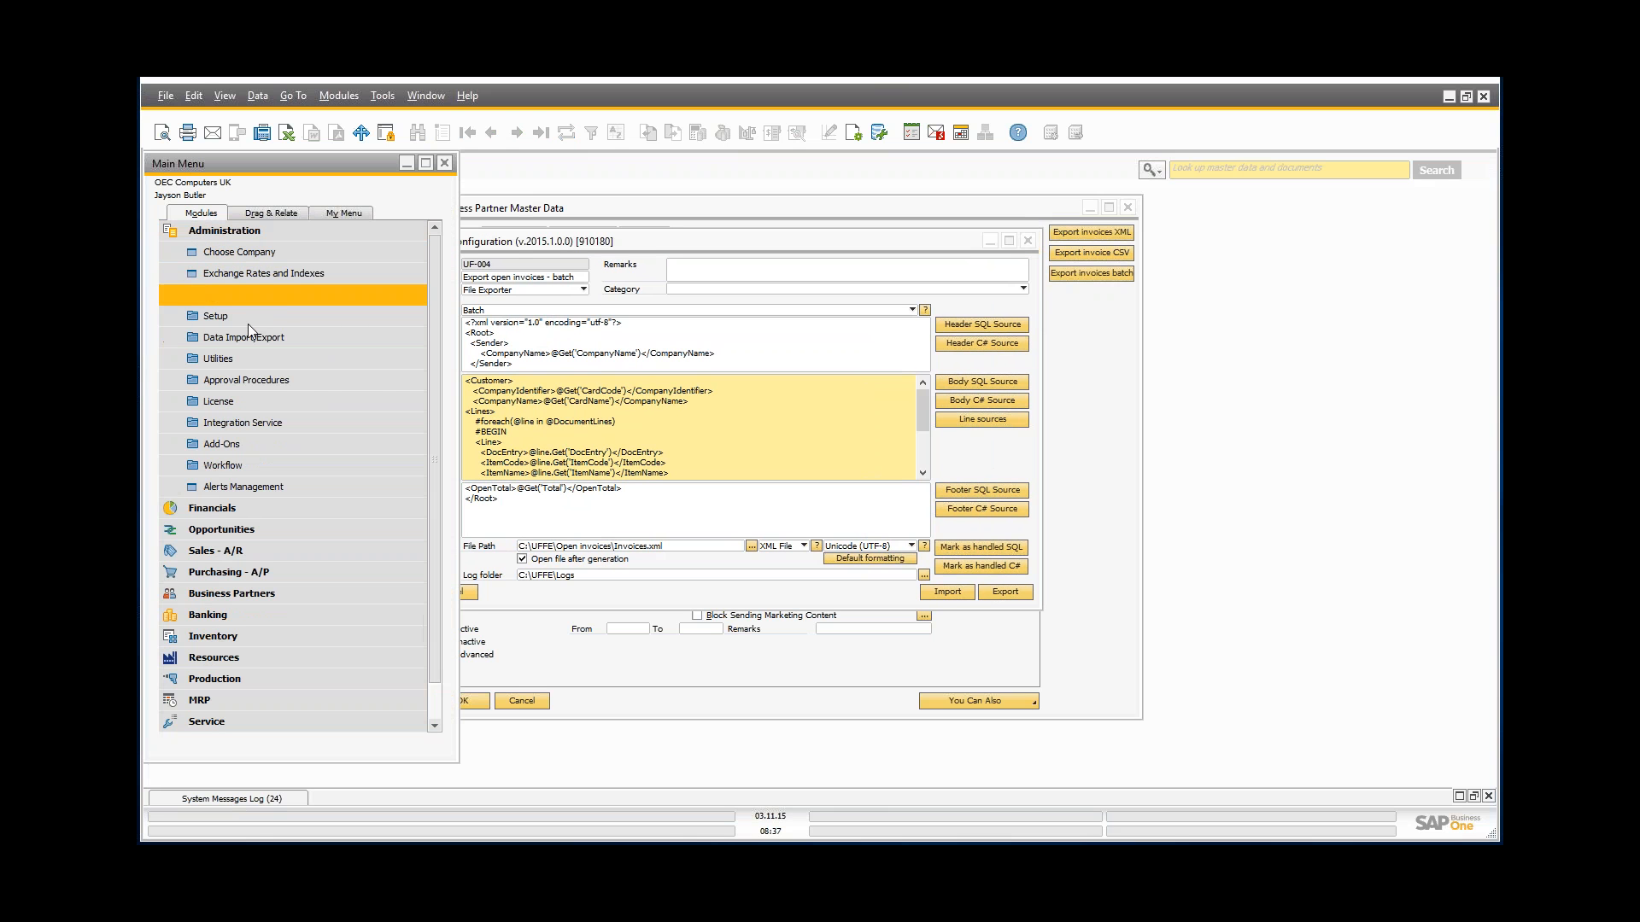
left_click(264, 448)
left_click(264, 530)
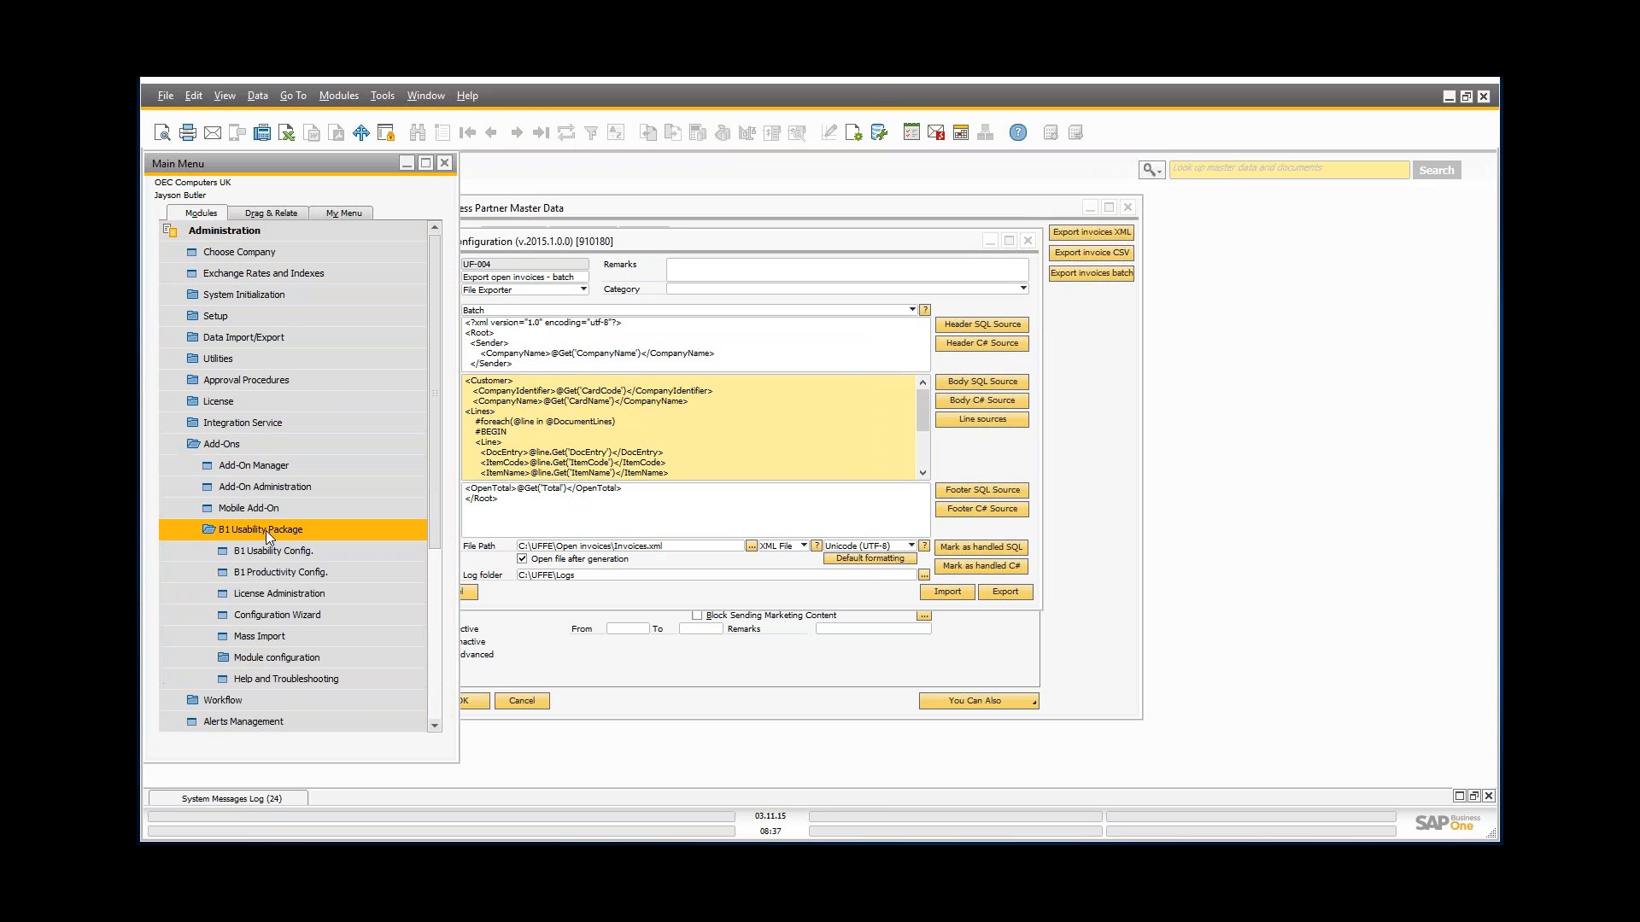
left_click(288, 657)
scroll(288, 653, "down", 2)
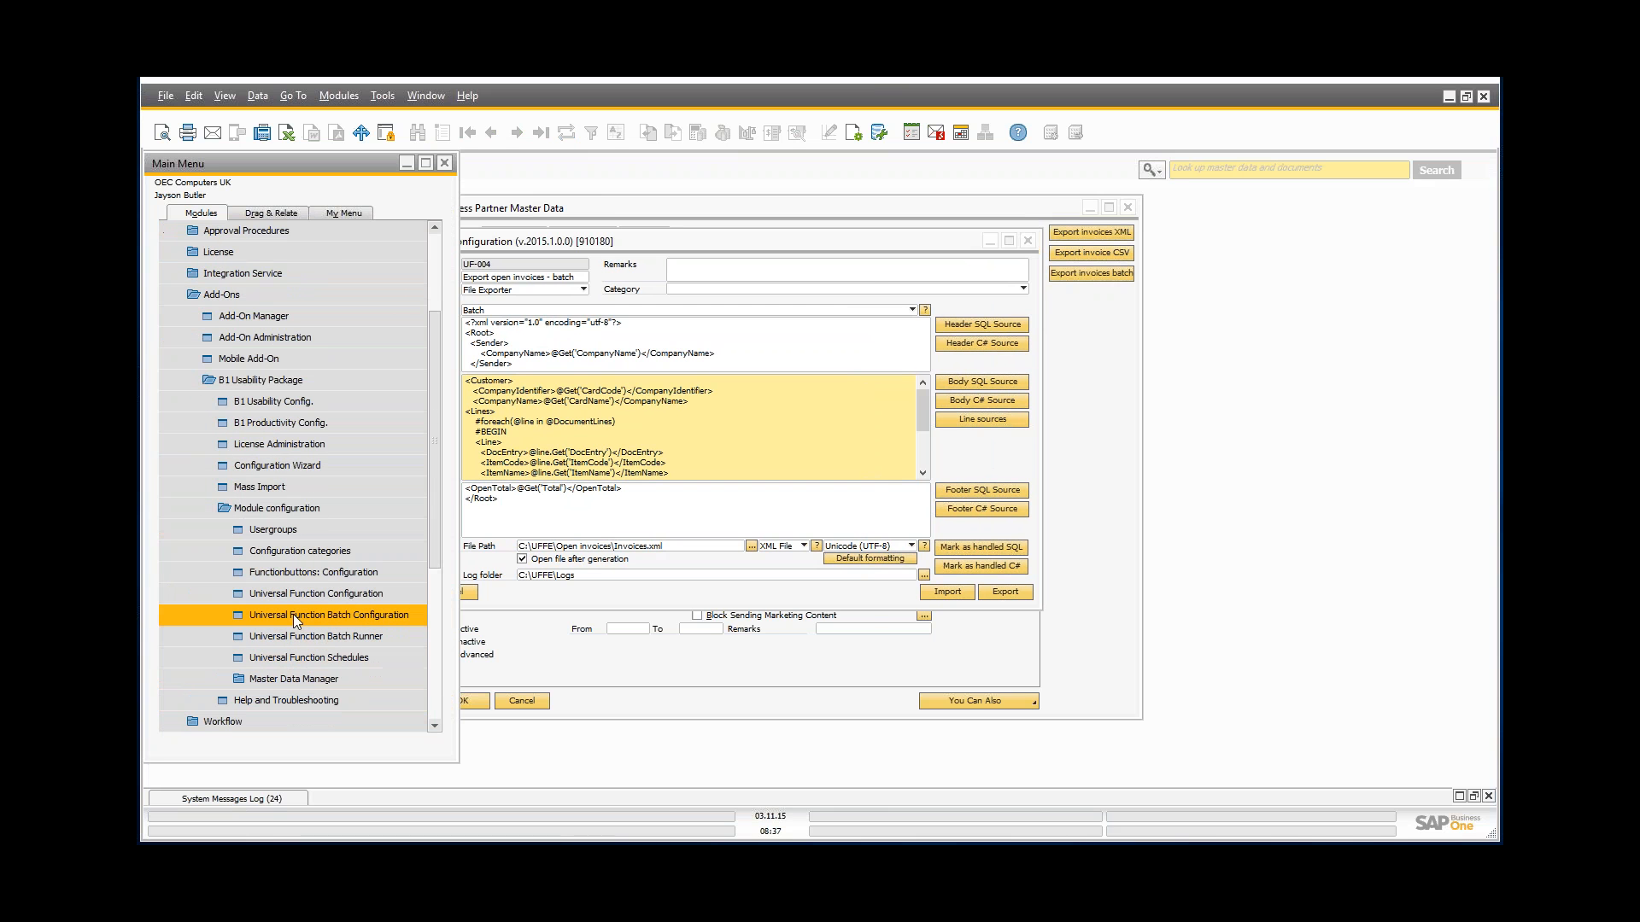
left_click(289, 616)
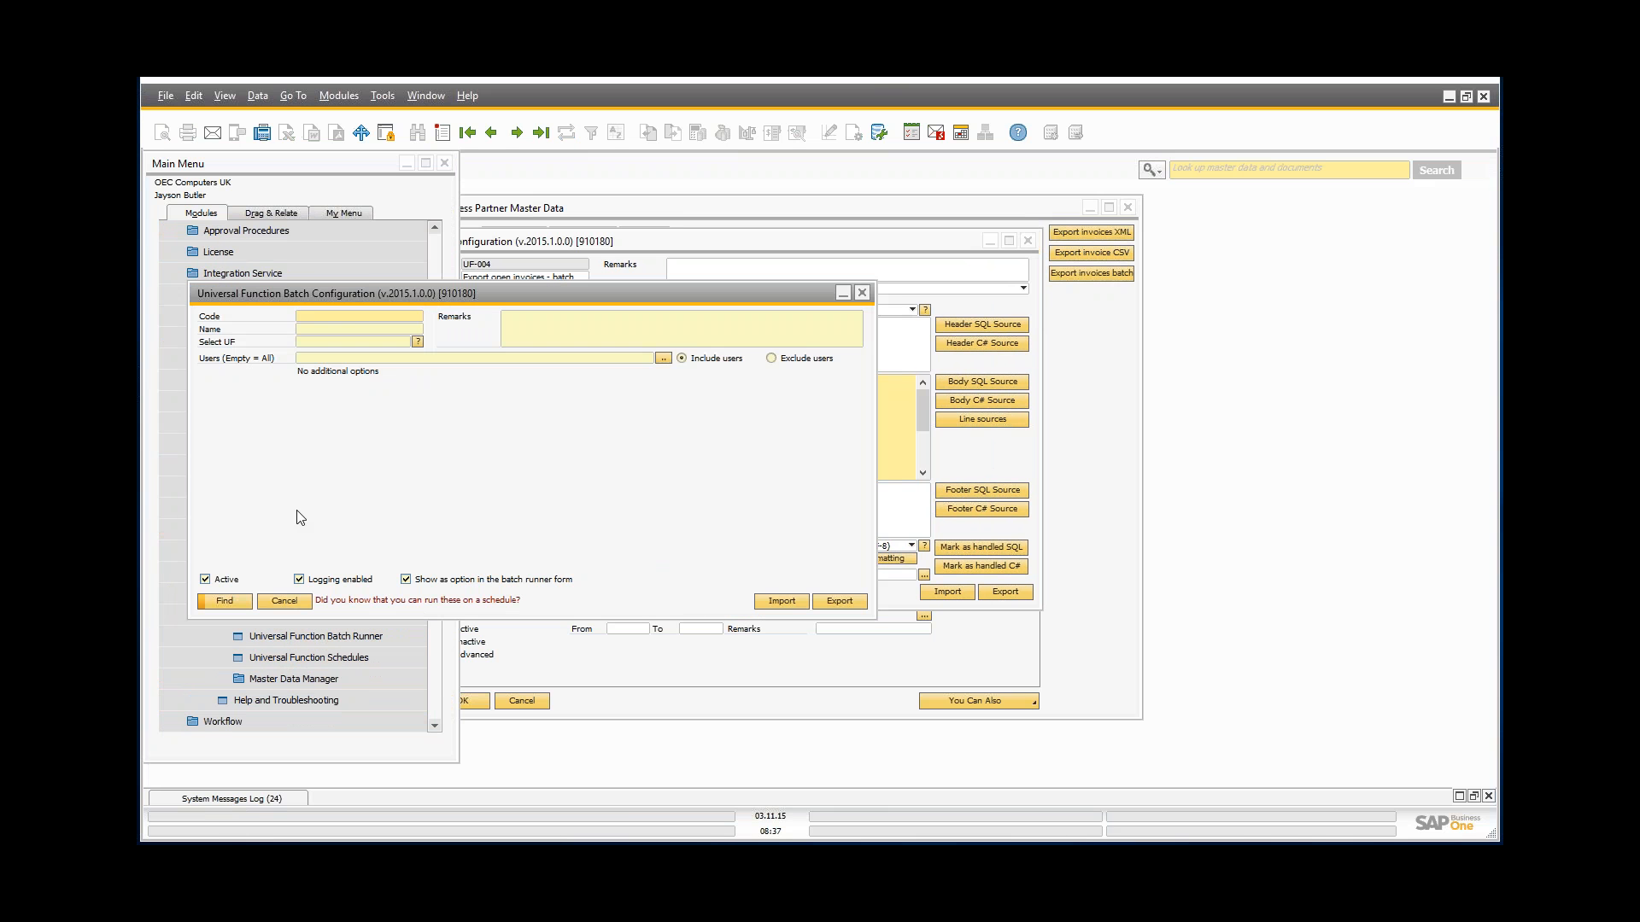
key("ctrl+Left")
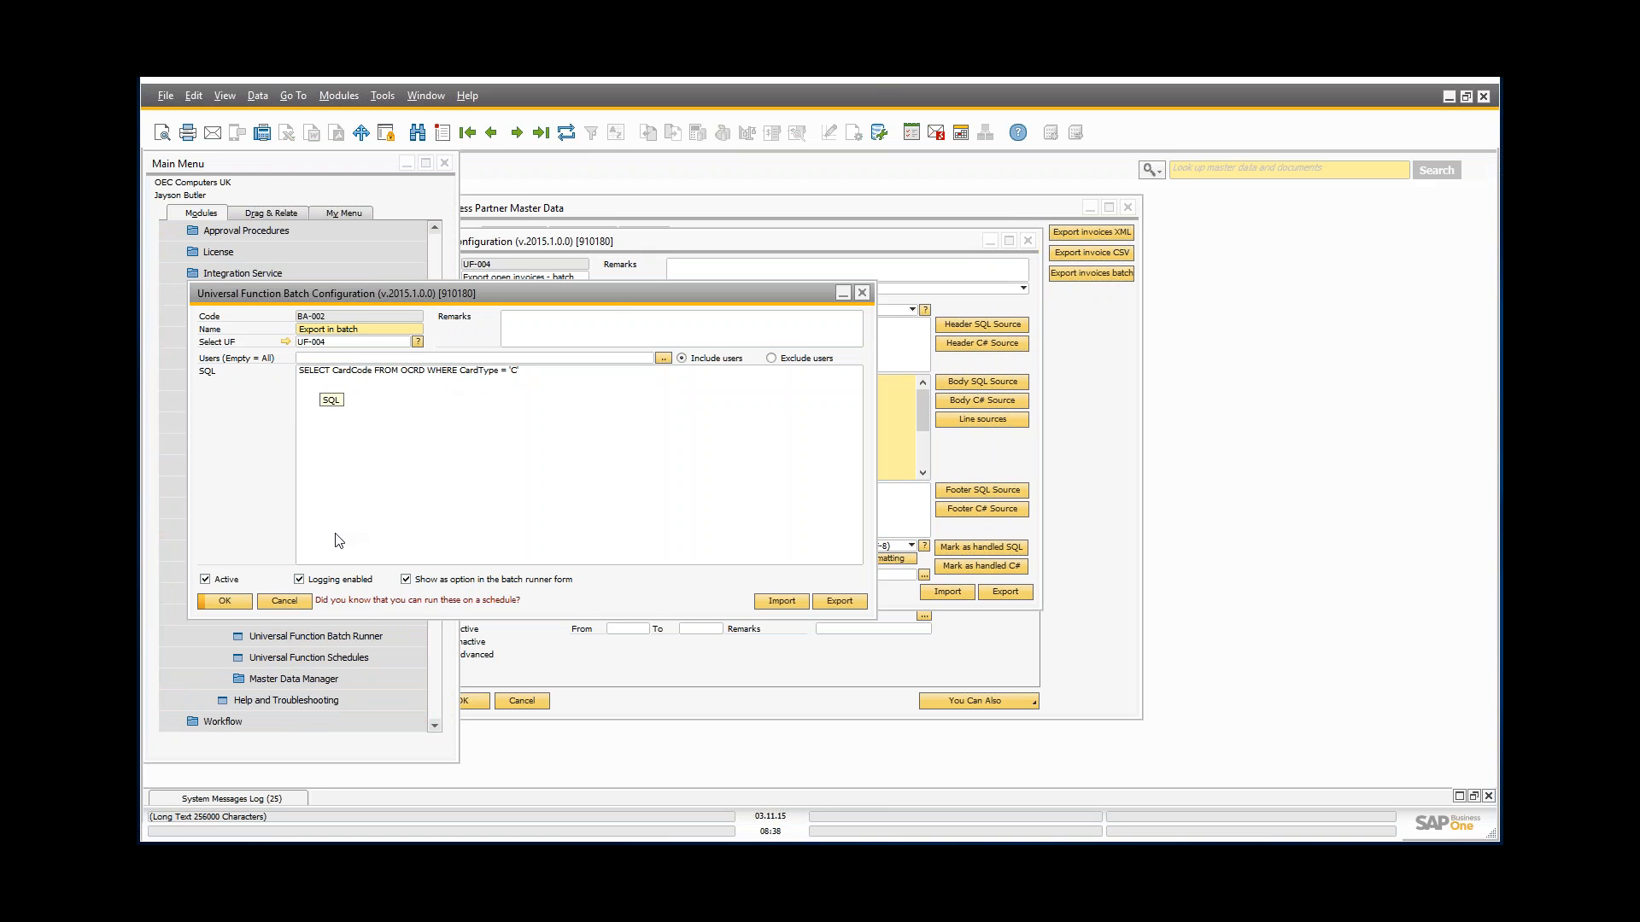
left_click(284, 601)
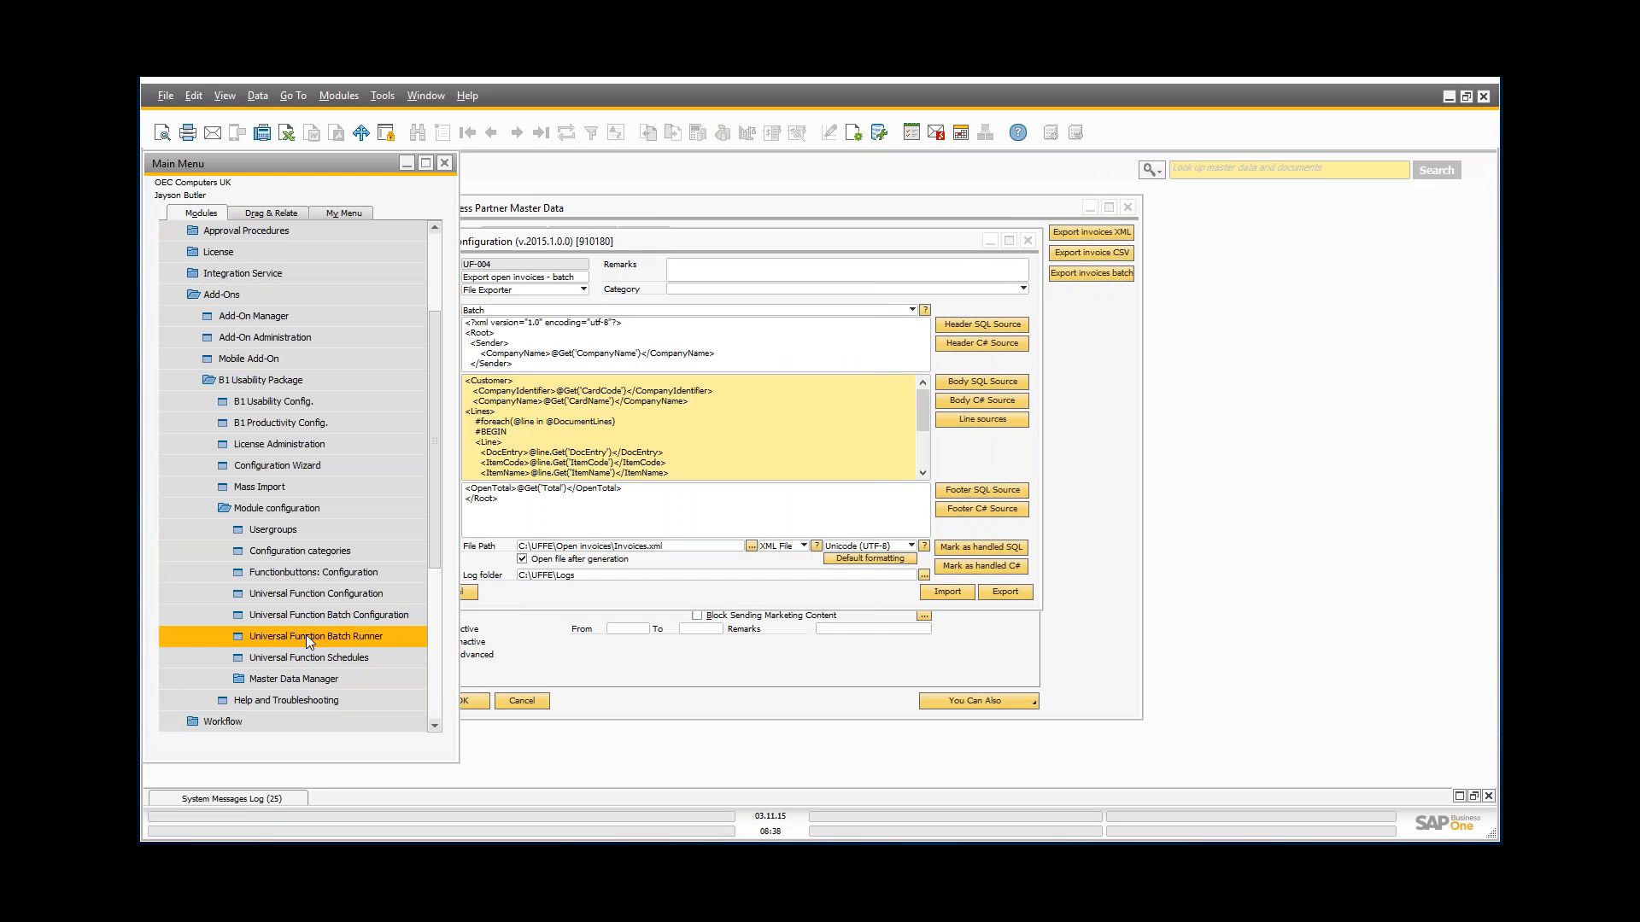
Step: Run 'Export in batch' from the Universal Function Batch Runner to preview its customer codes
left_click(306, 634)
left_click(491, 242)
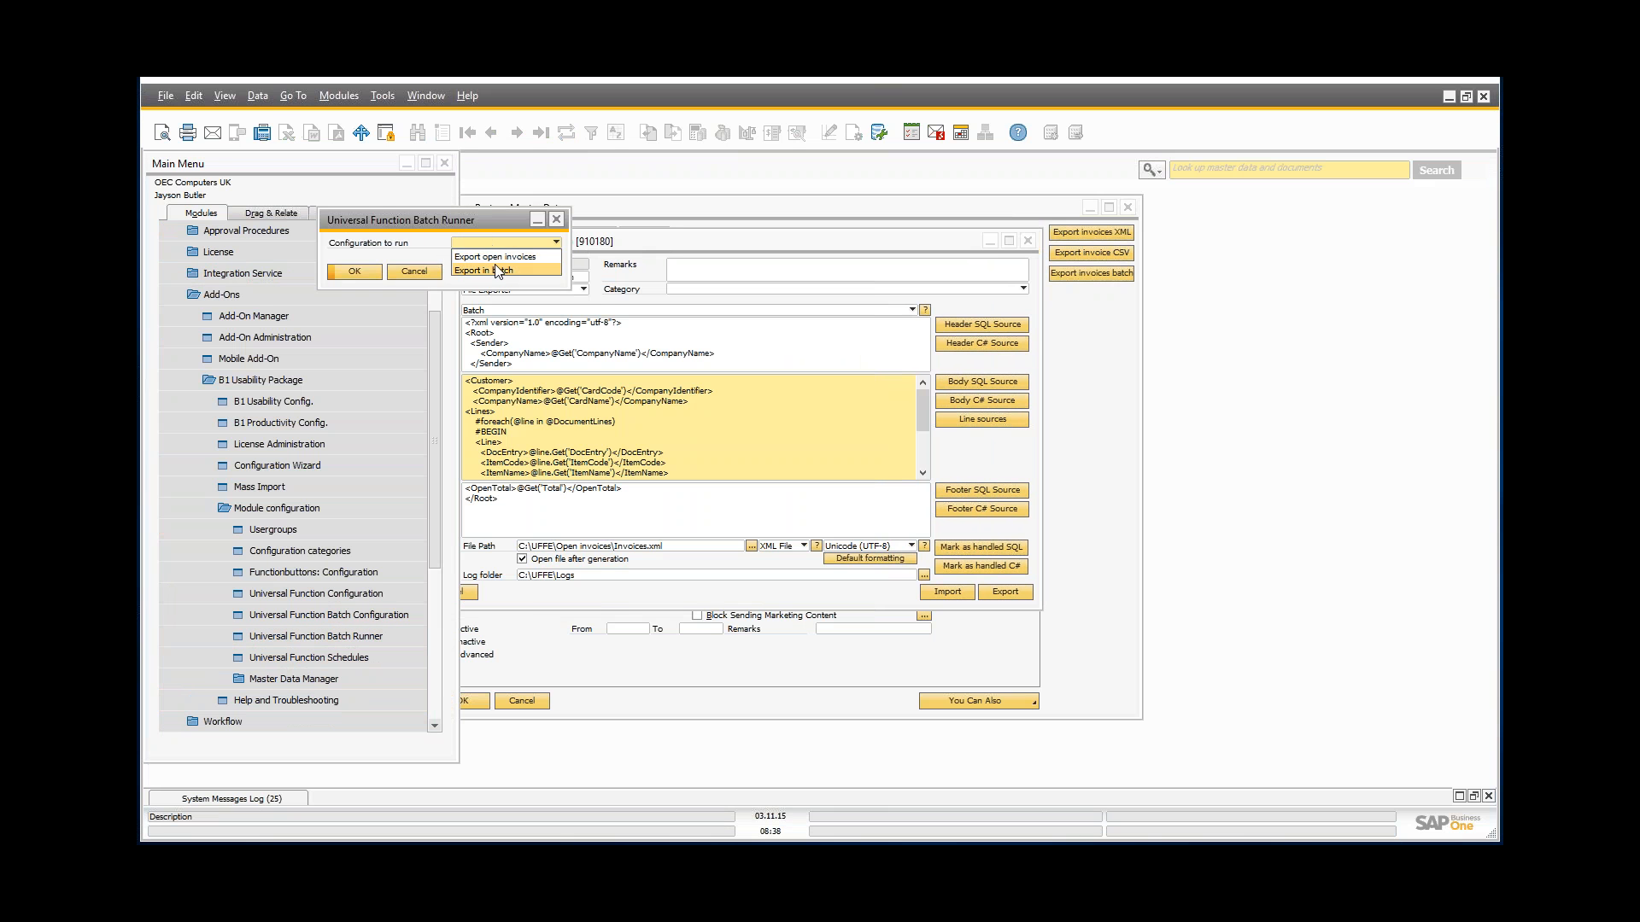
left_click(498, 270)
left_click(346, 272)
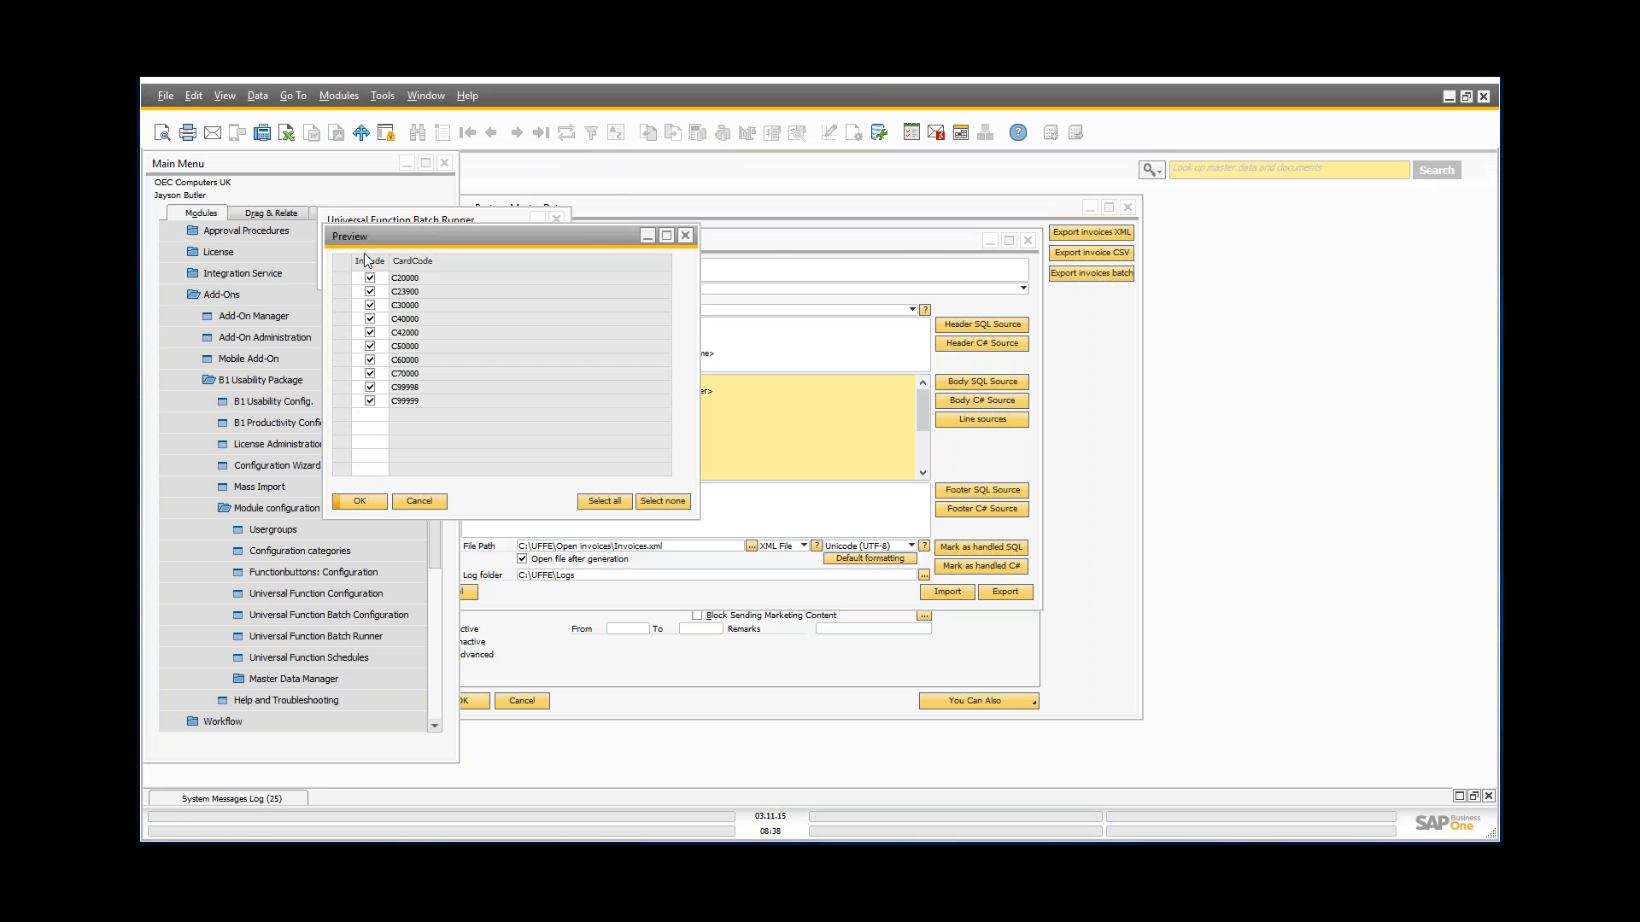
left_click_drag(381, 241, 1083, 294)
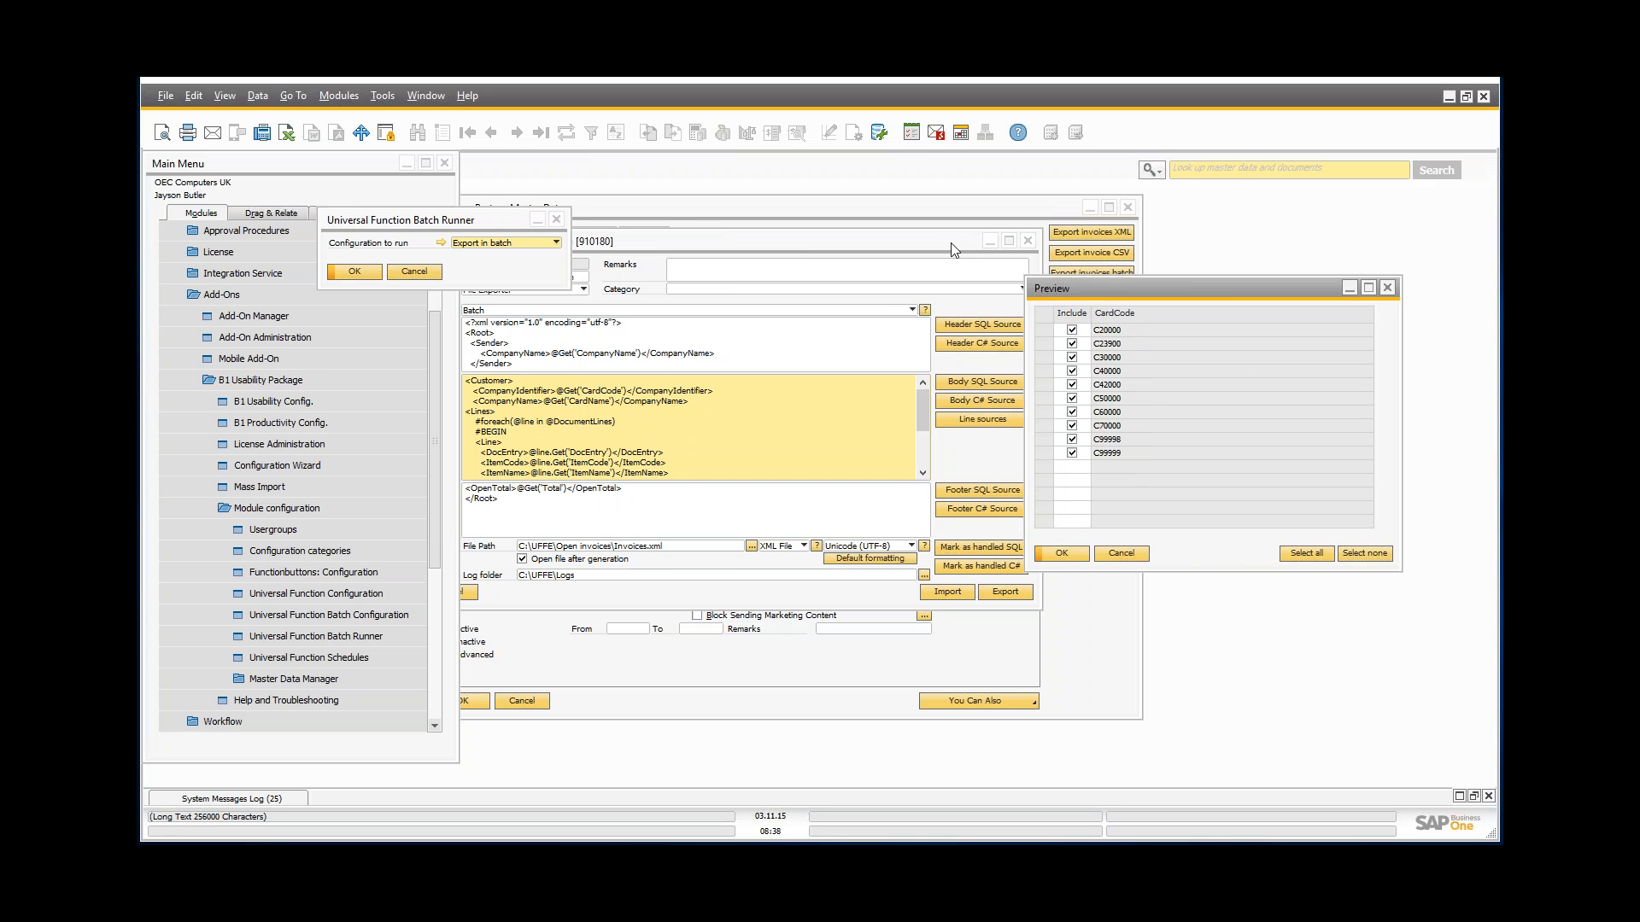
left_click_drag(438, 218, 340, 176)
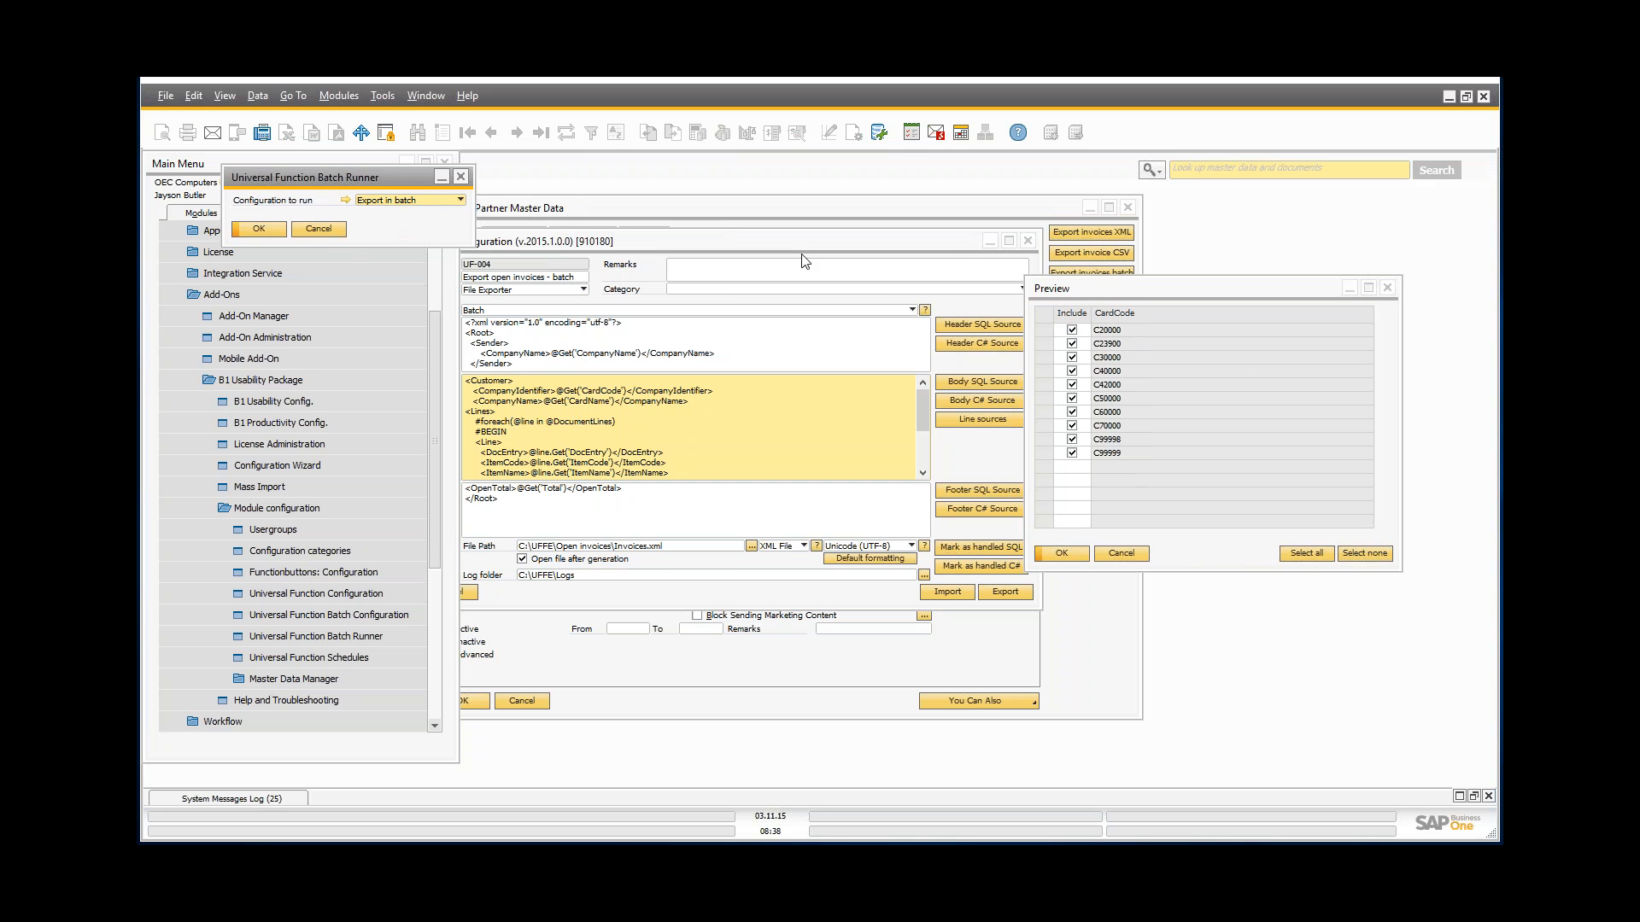
left_click_drag(803, 247, 786, 299)
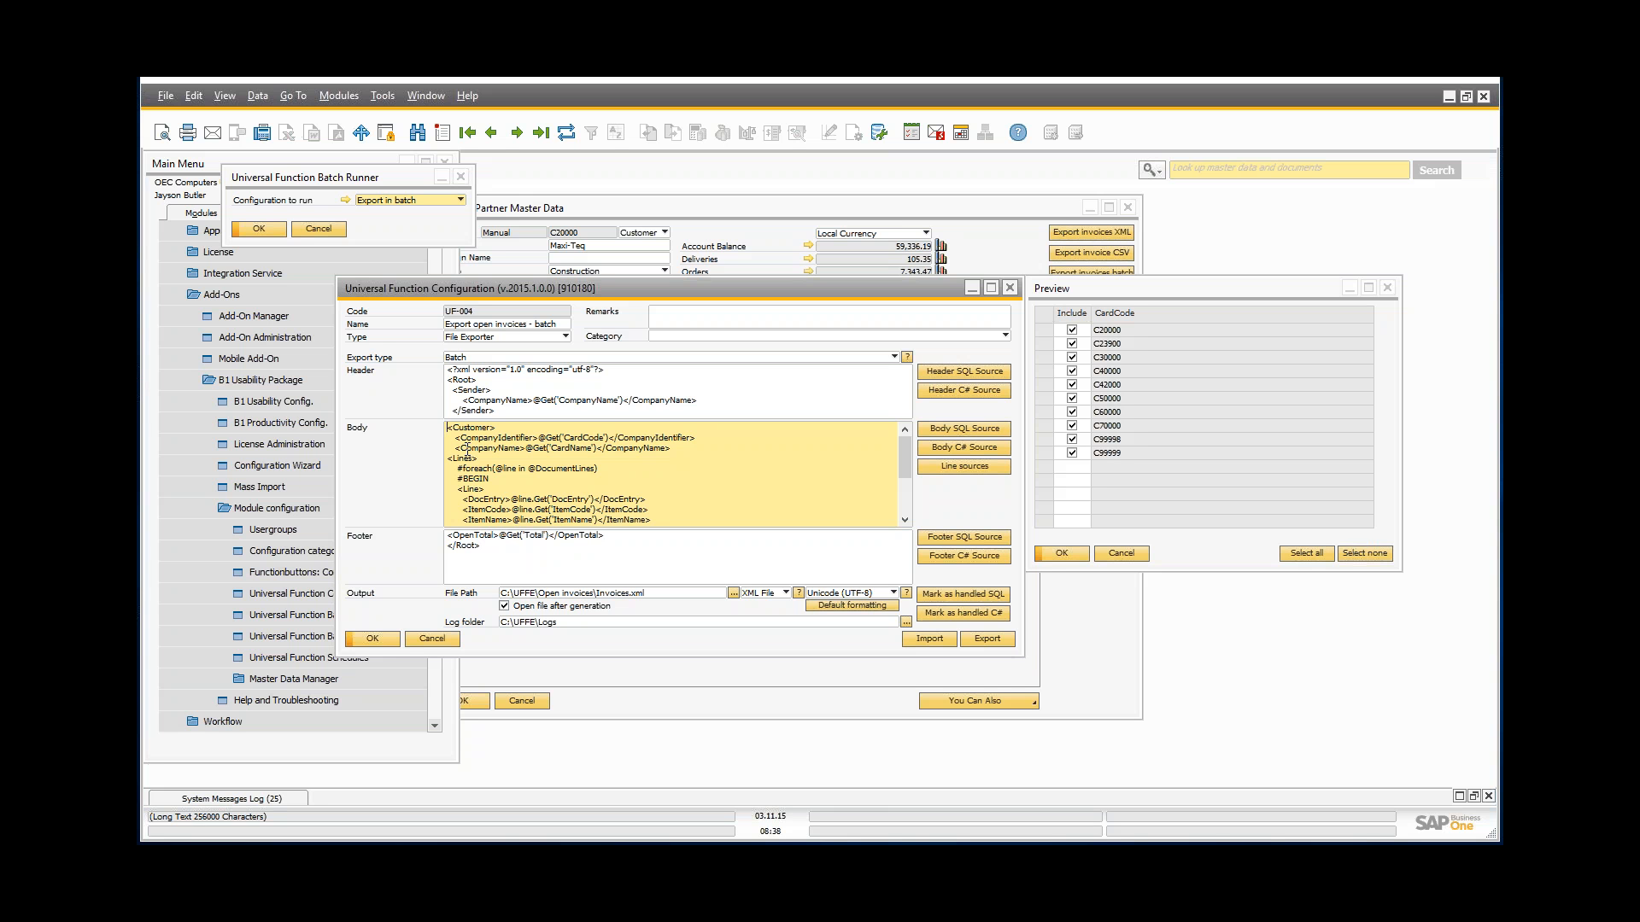
Step: Close the batch runner and customer preview, minimise the partner record, and reposition UF-004's window
left_click(462, 178)
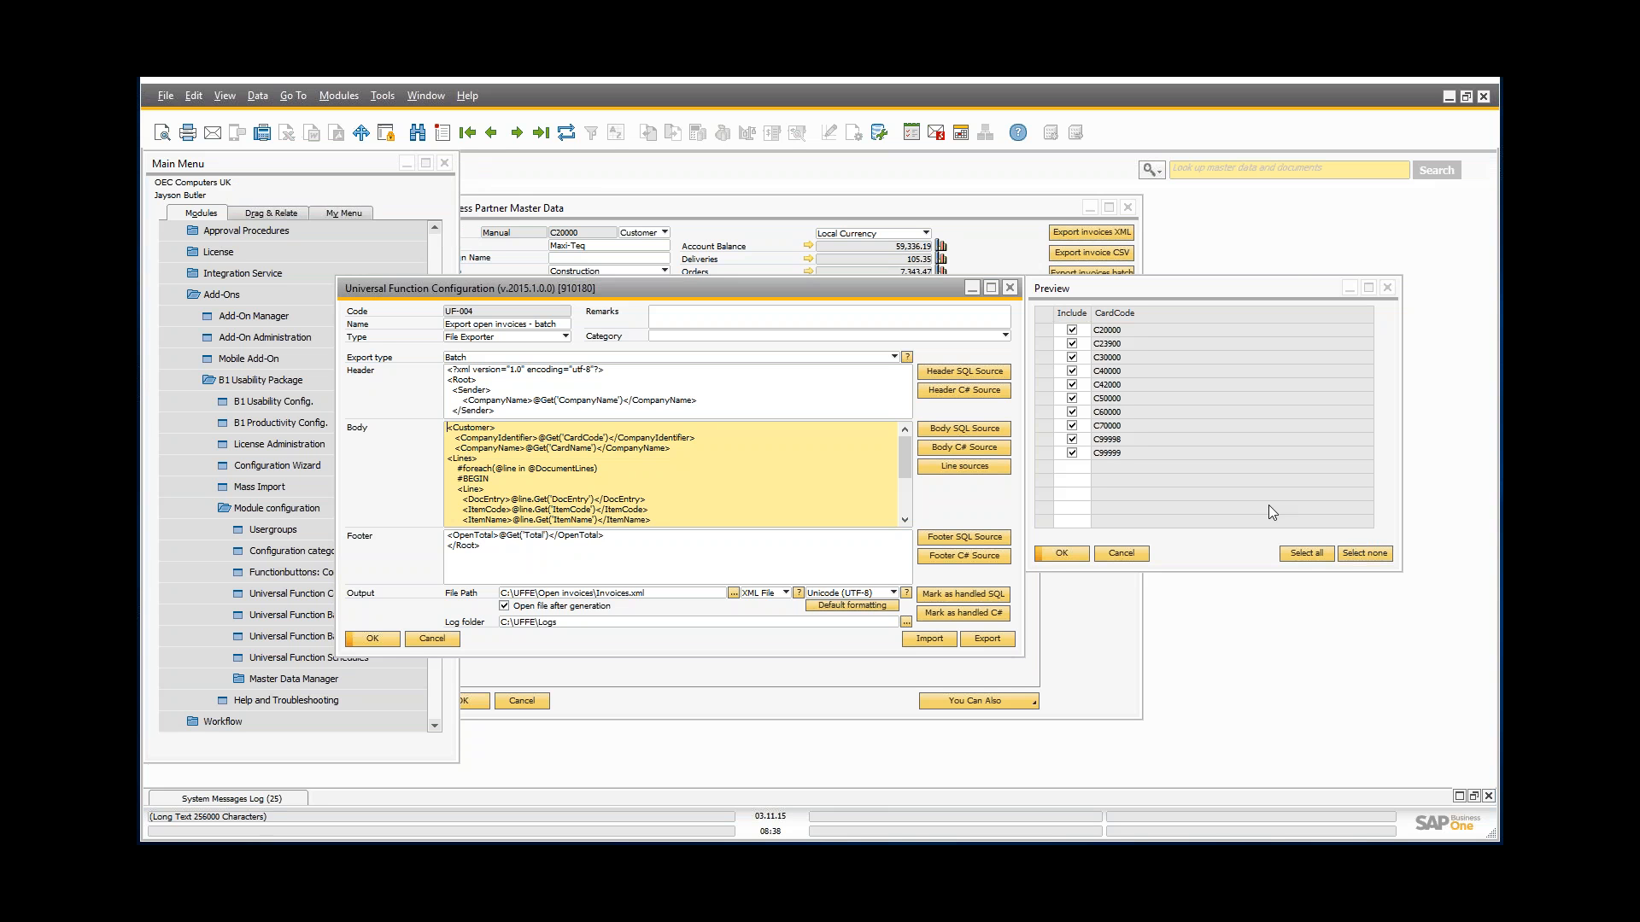
left_click(1121, 554)
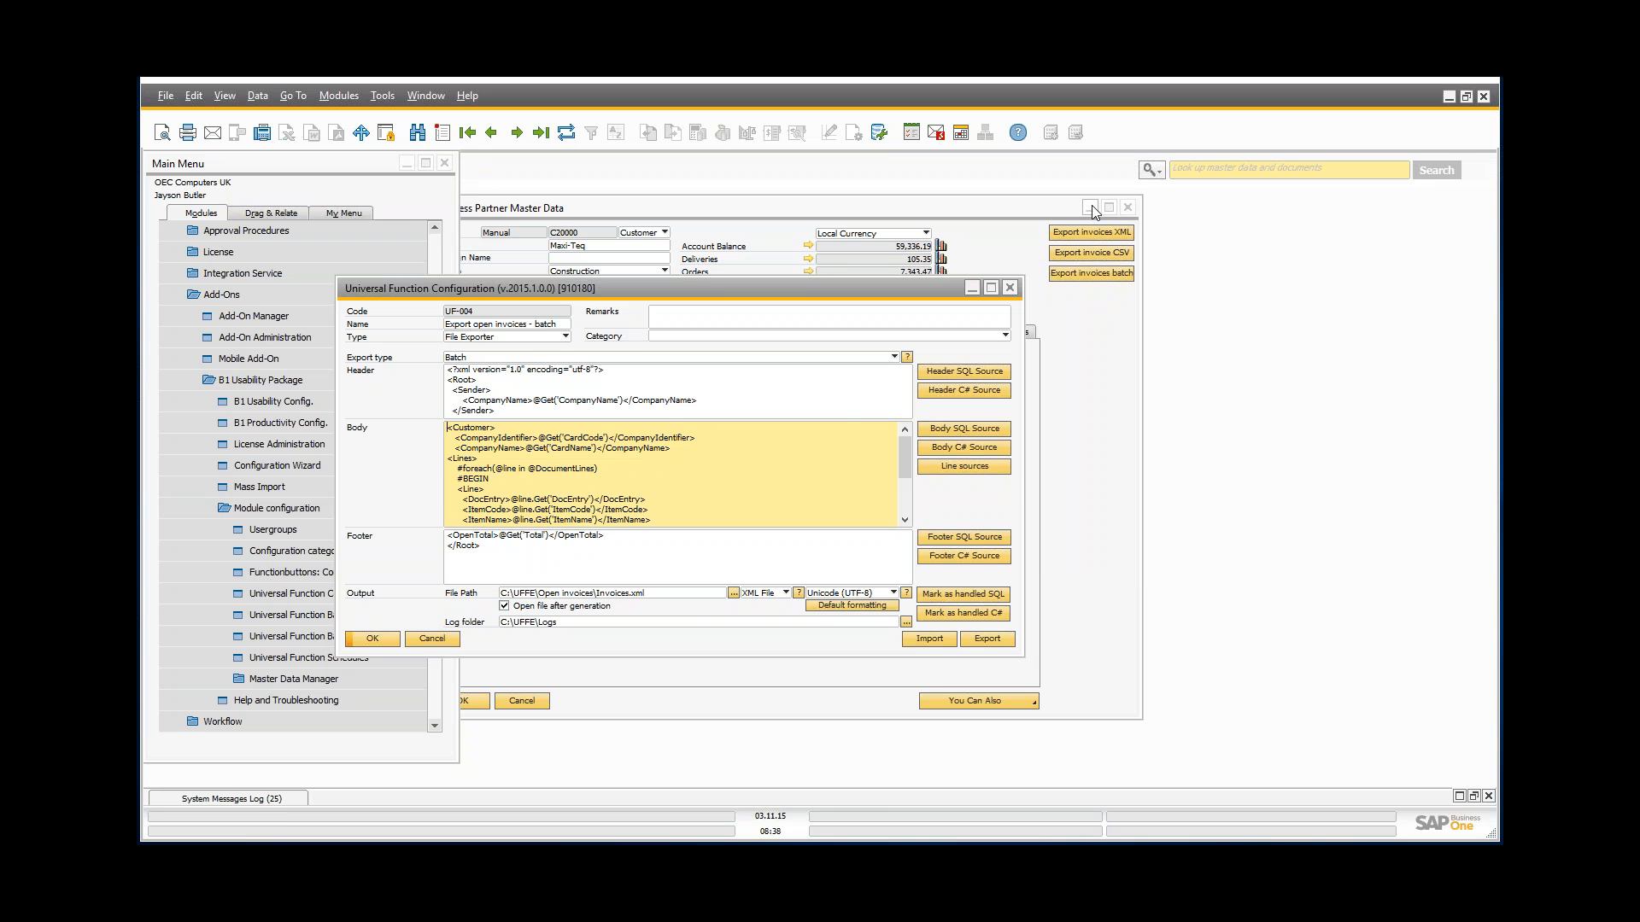
left_click(1090, 208)
left_click_drag(546, 297, 669, 270)
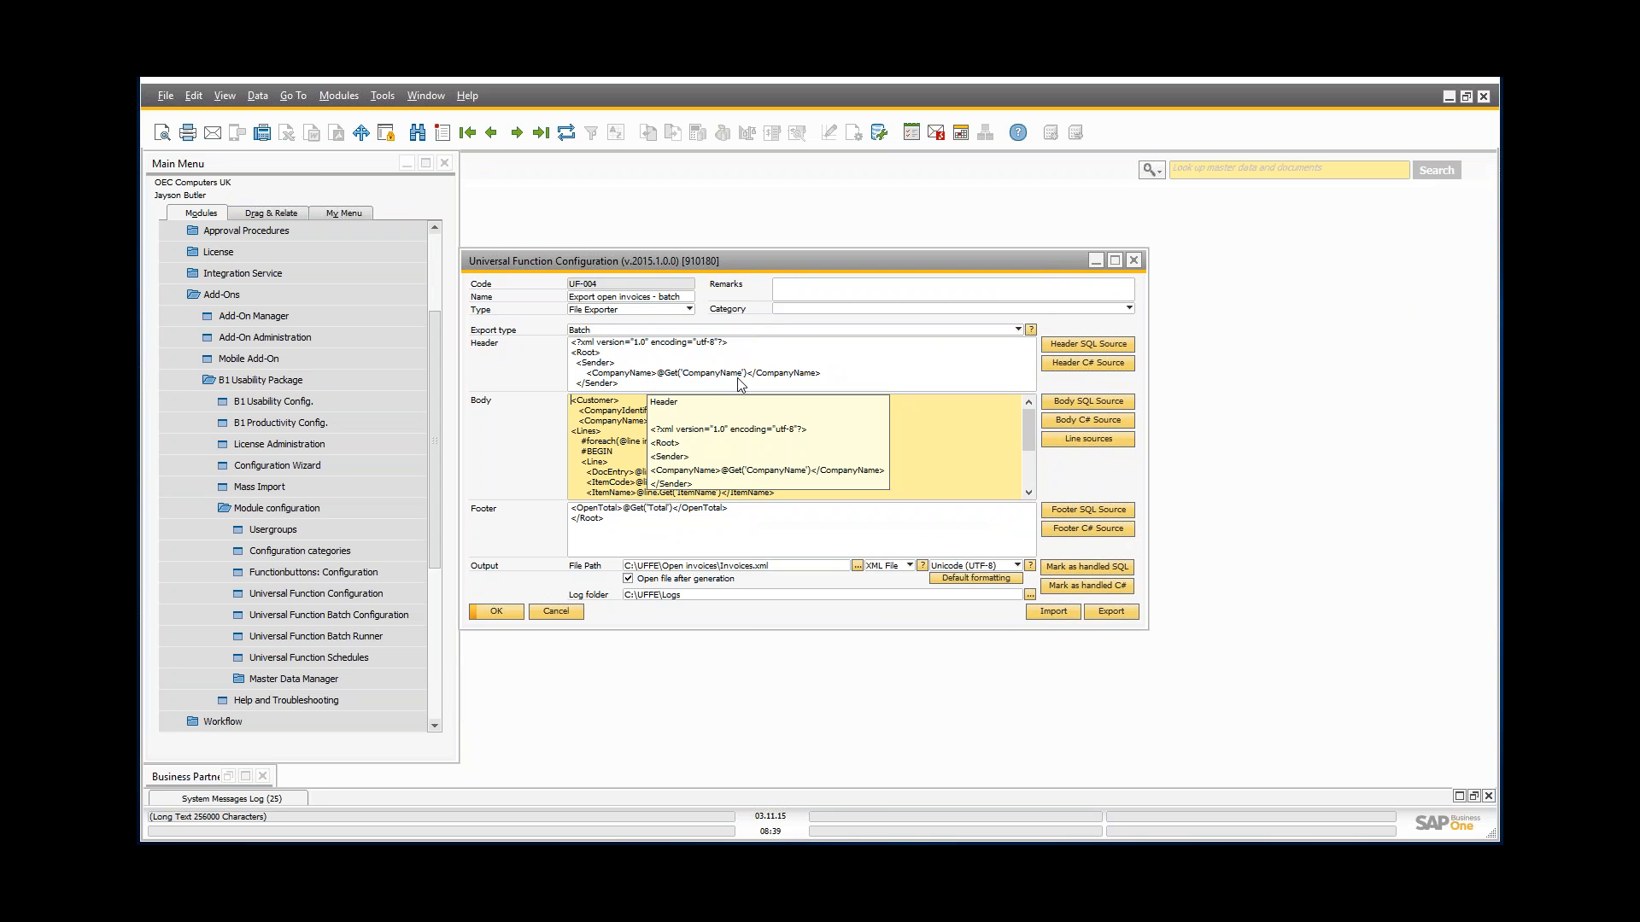
Step: Review the Header and Body SQL sources, the DocumentLines line source, and the body template's loop
left_click(1056, 346)
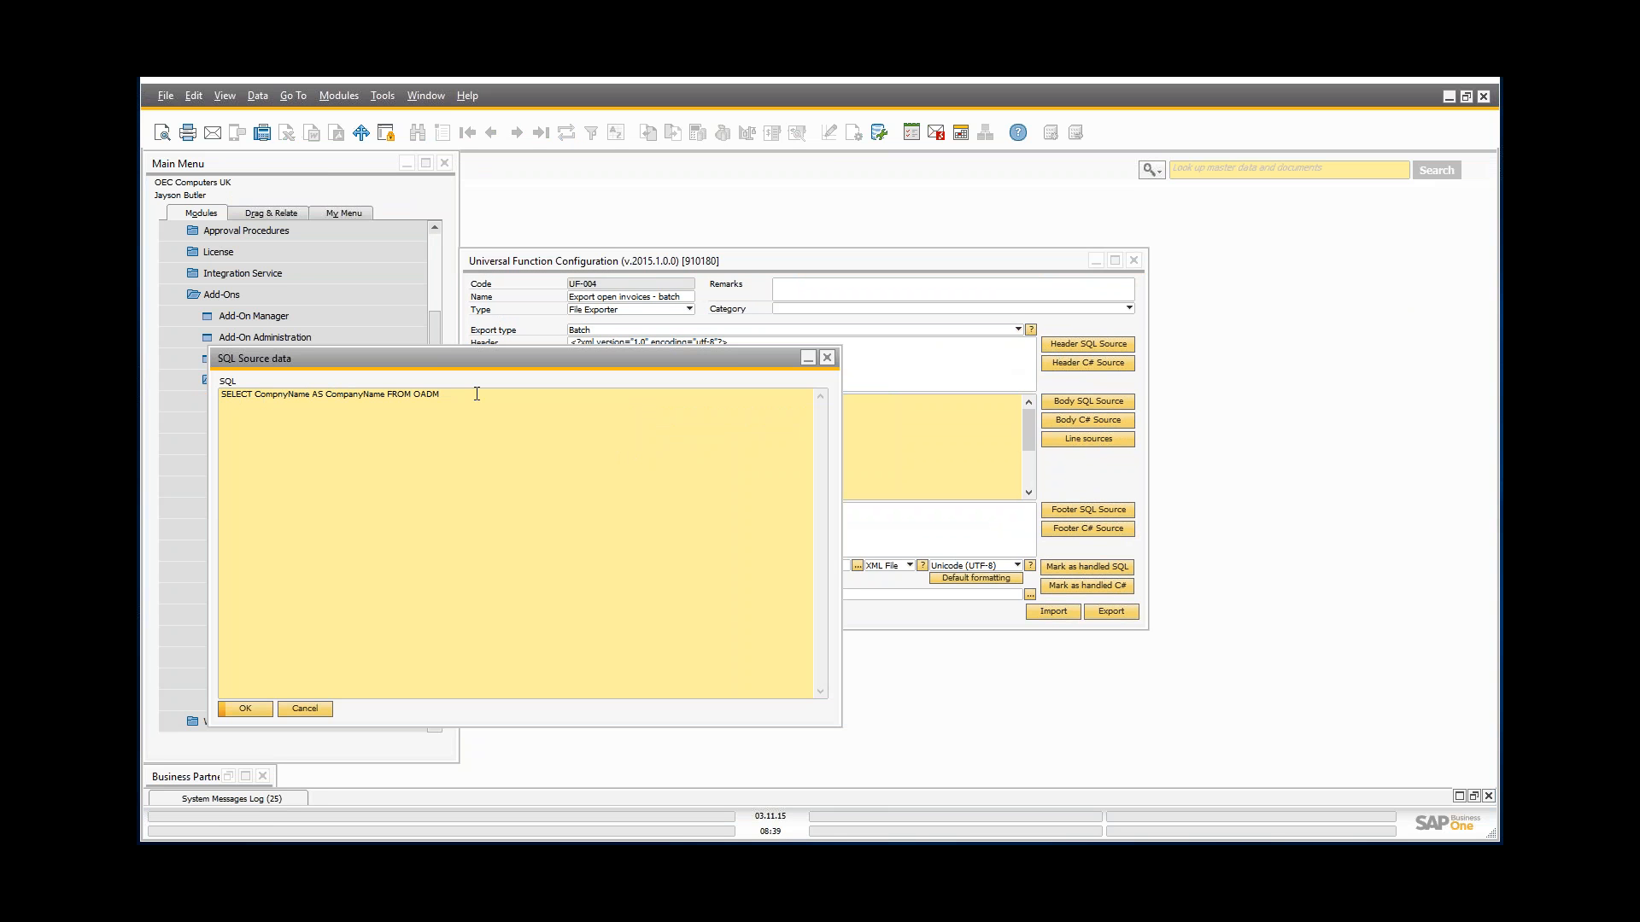
left_click(827, 358)
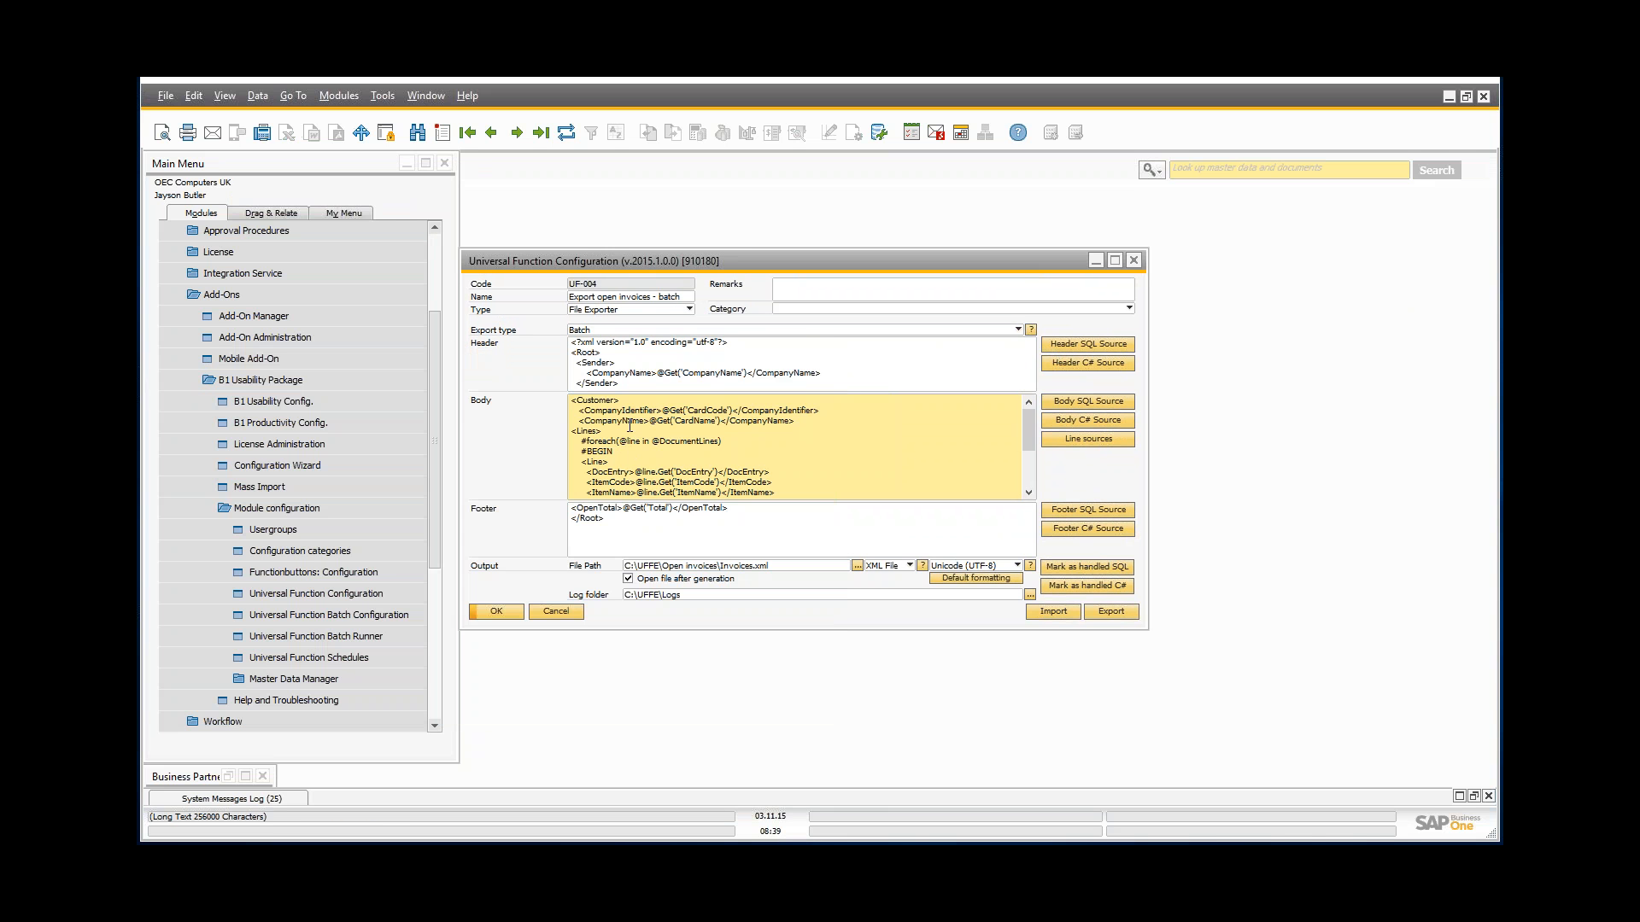
left_click(1074, 402)
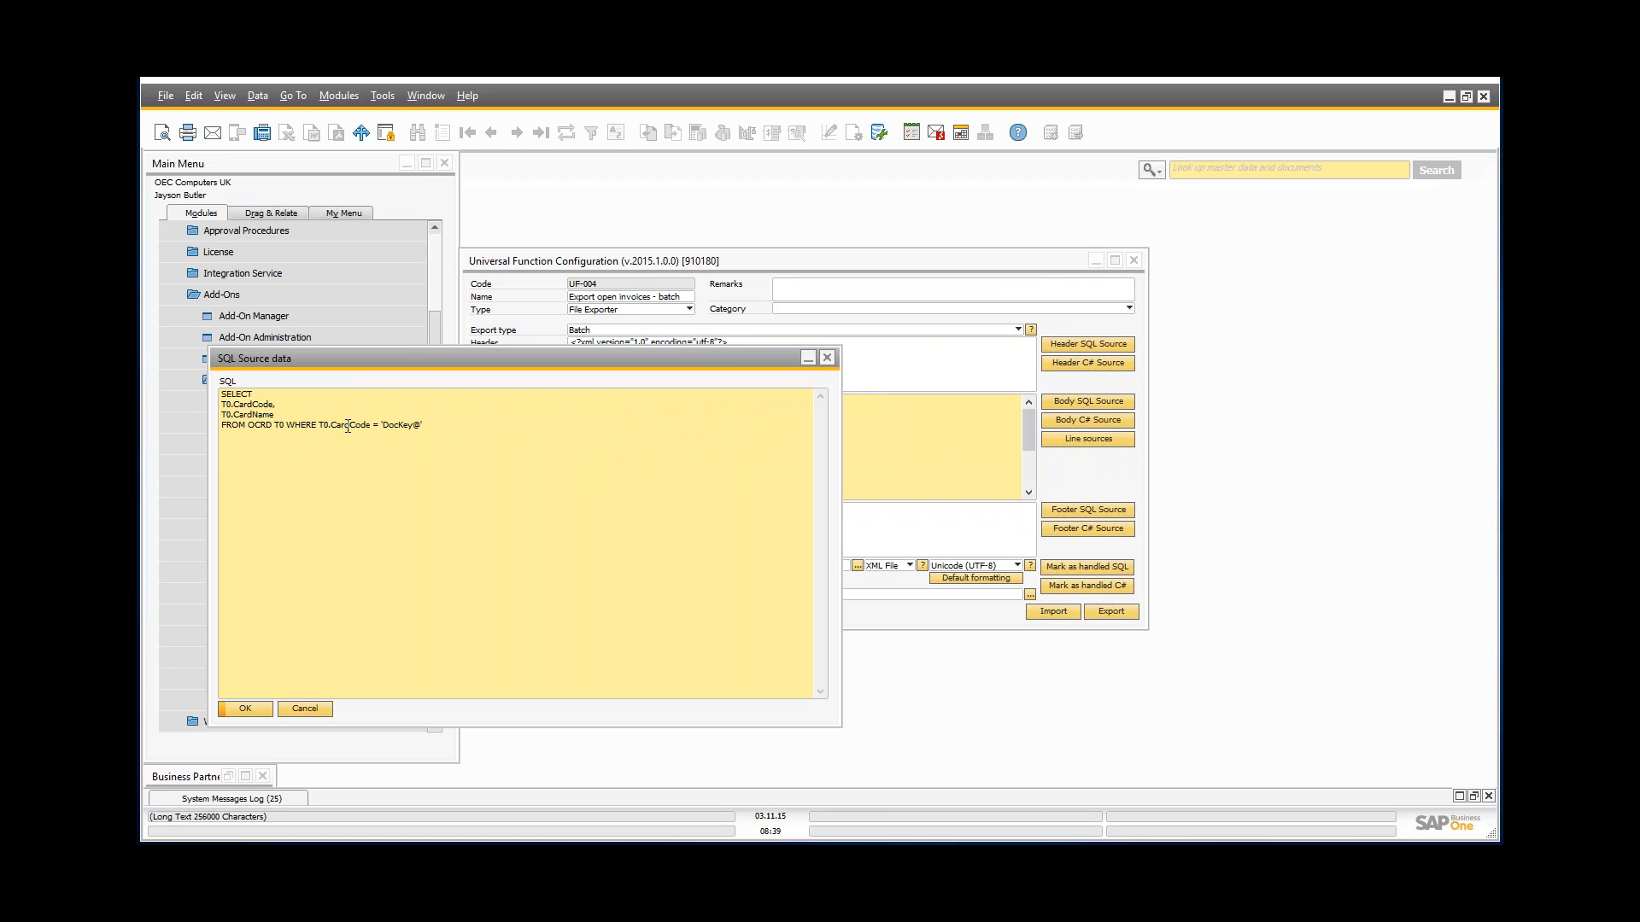
left_click(304, 709)
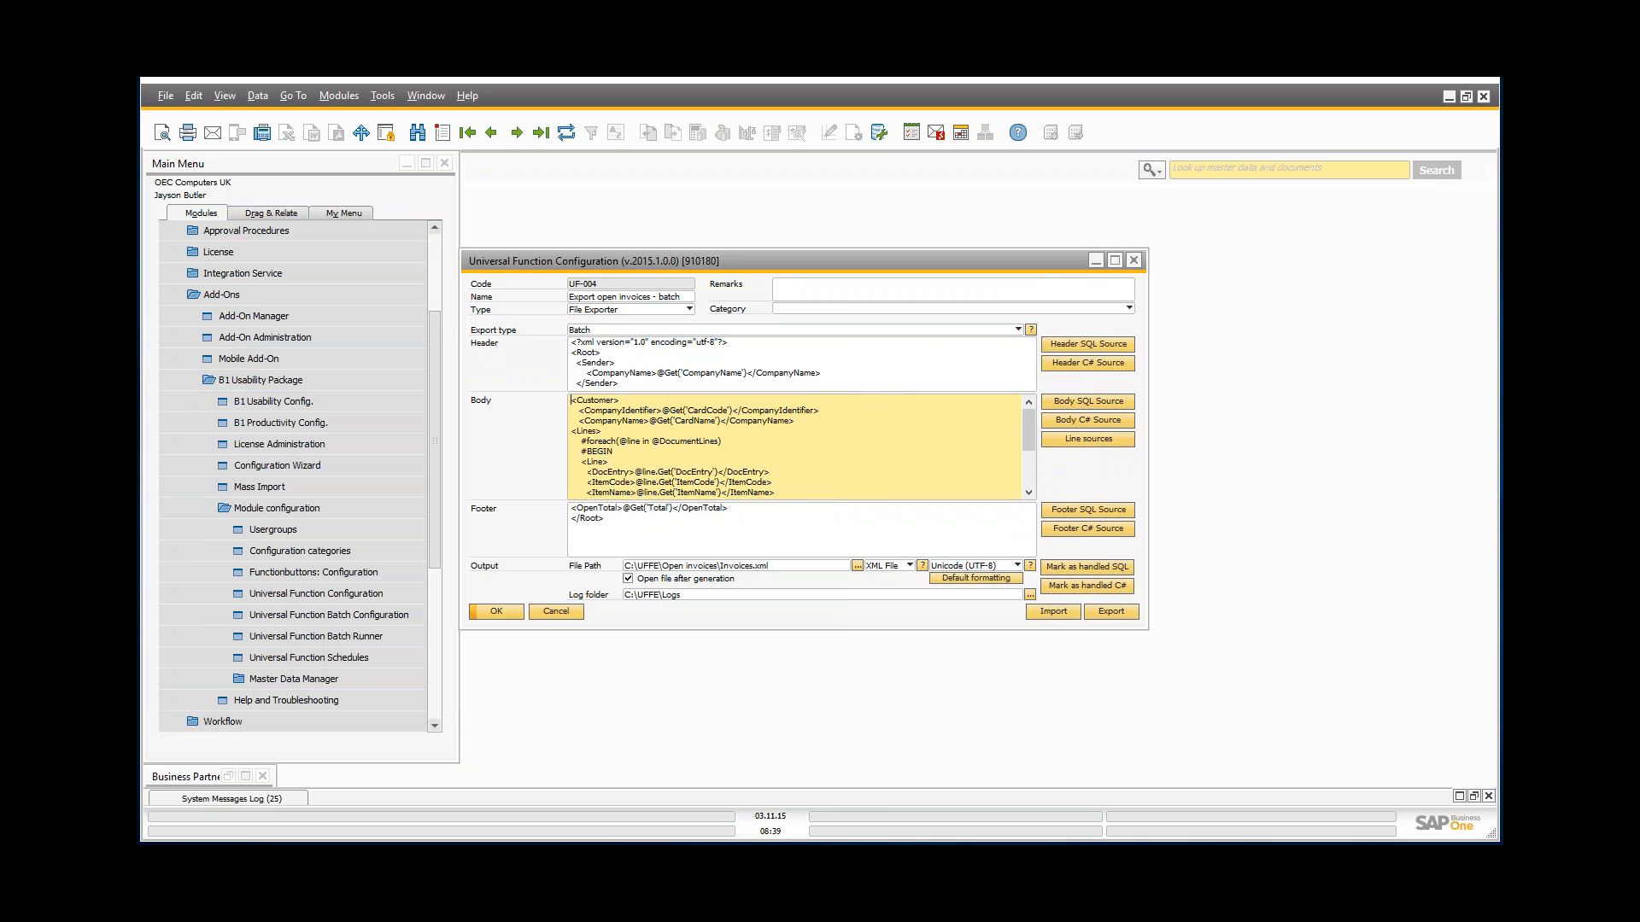
left_click(1062, 441)
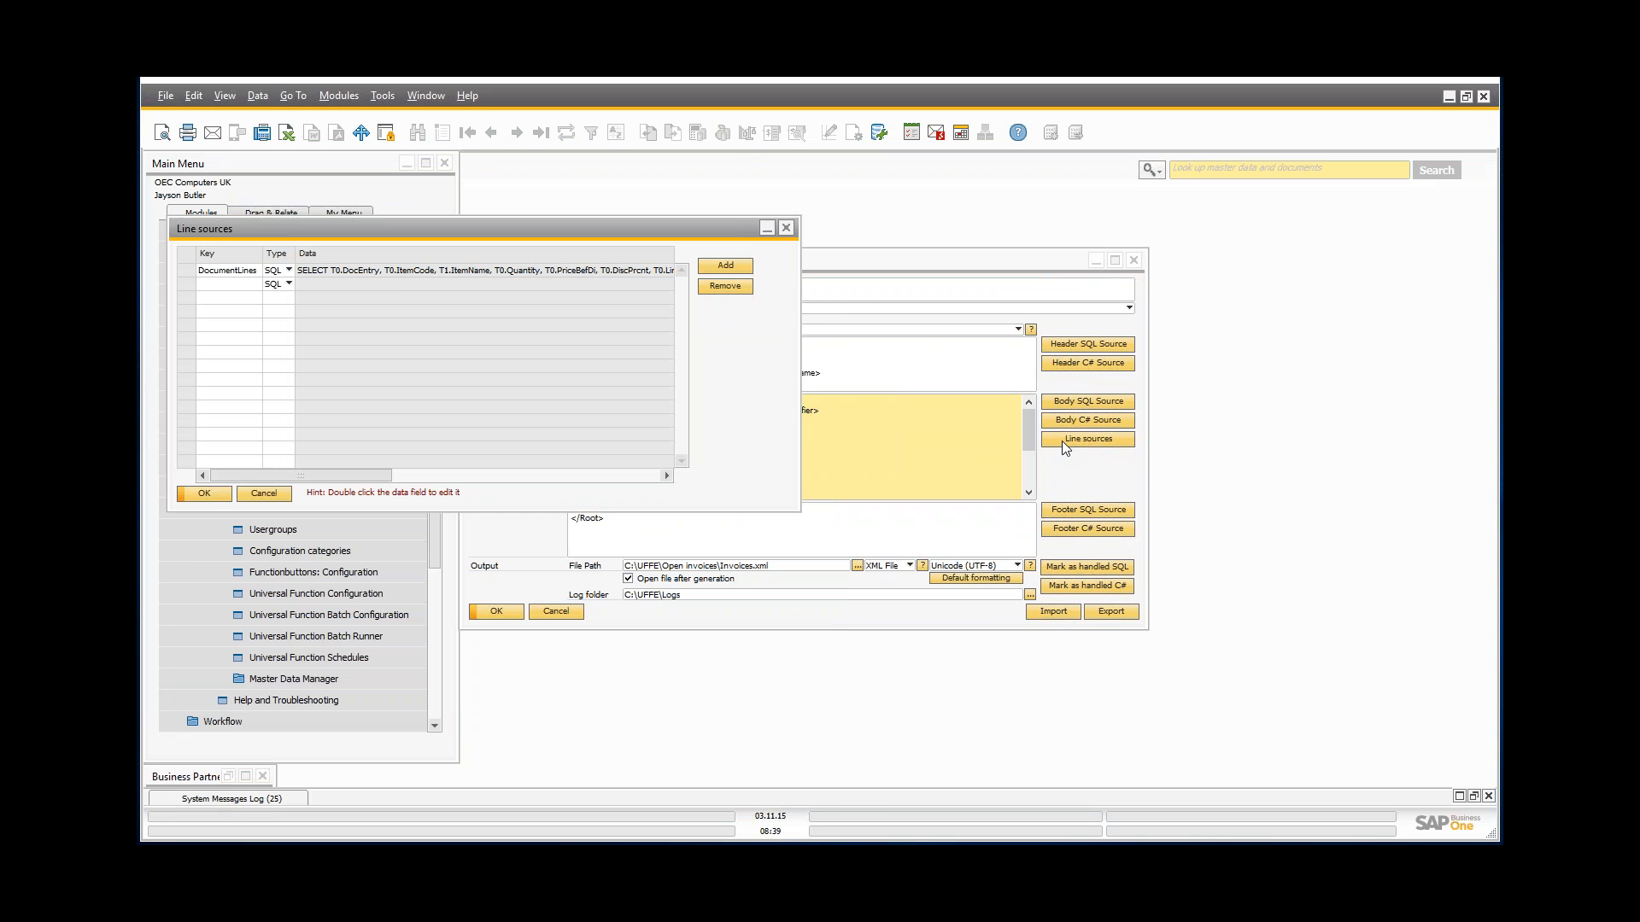
double_click(350, 271)
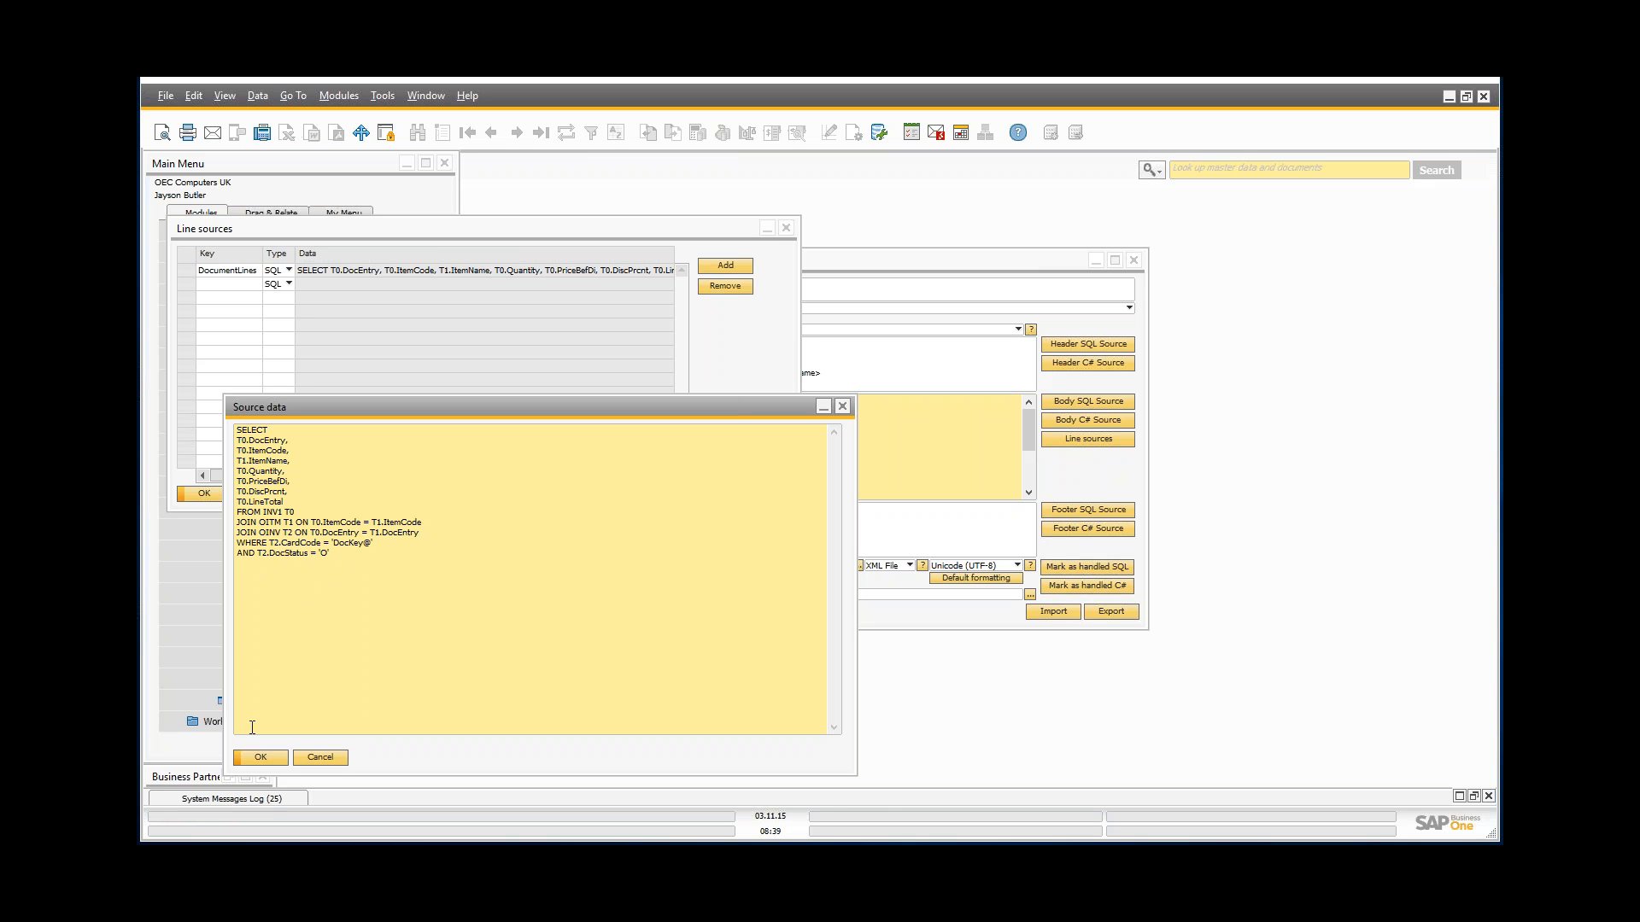
left_click(318, 758)
left_click(285, 493)
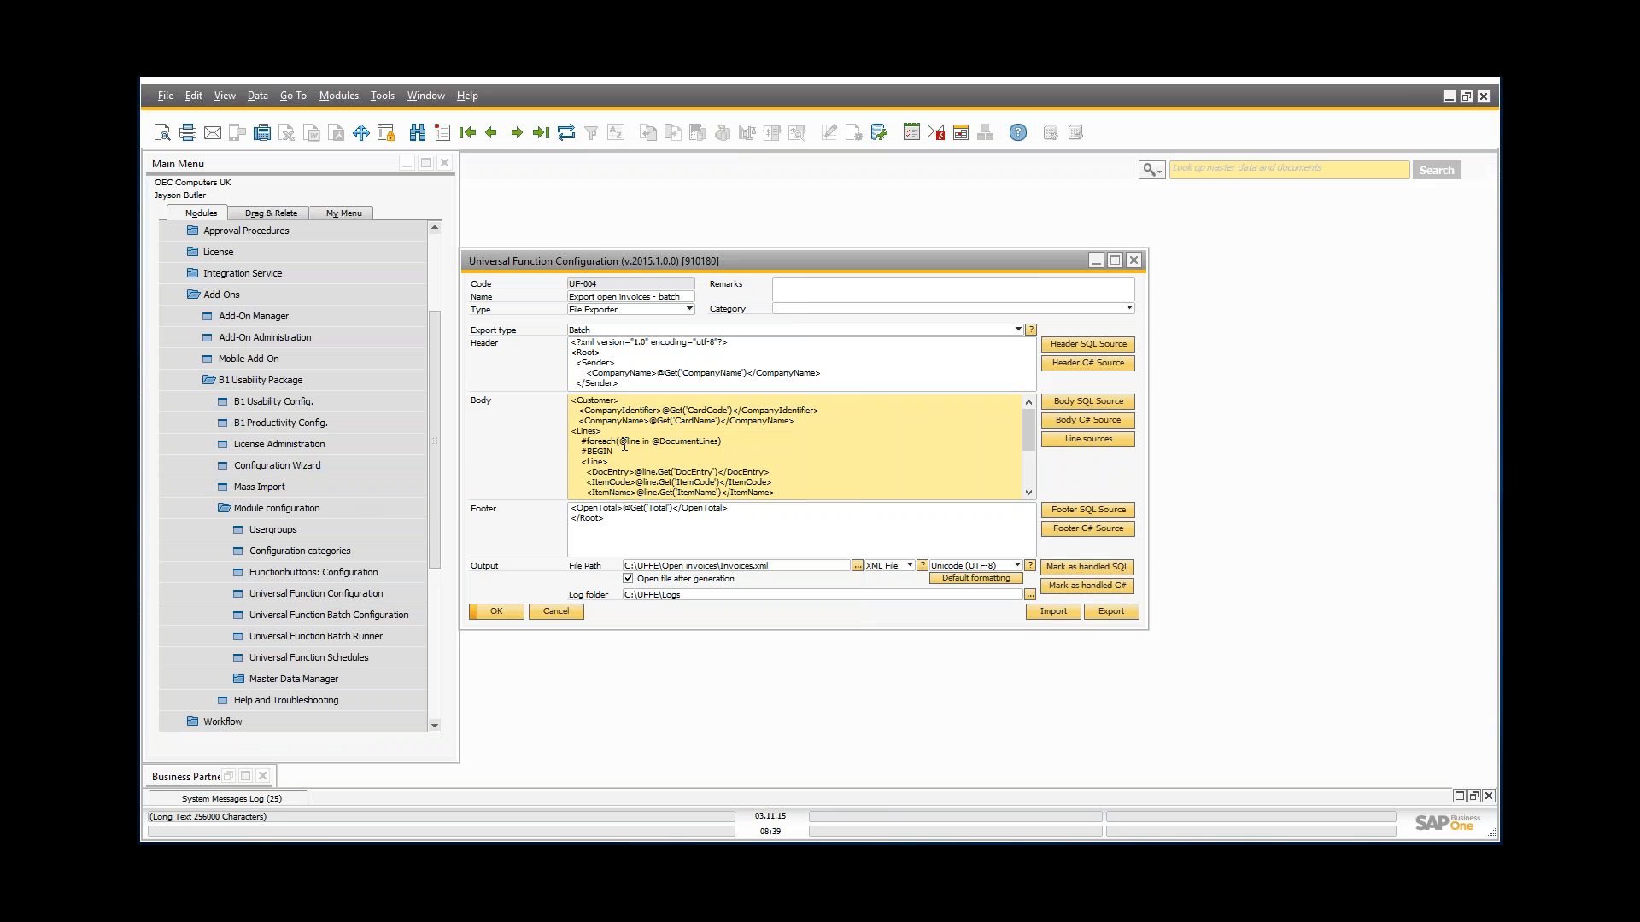
left_click_drag(581, 437, 731, 445)
double_click(730, 445)
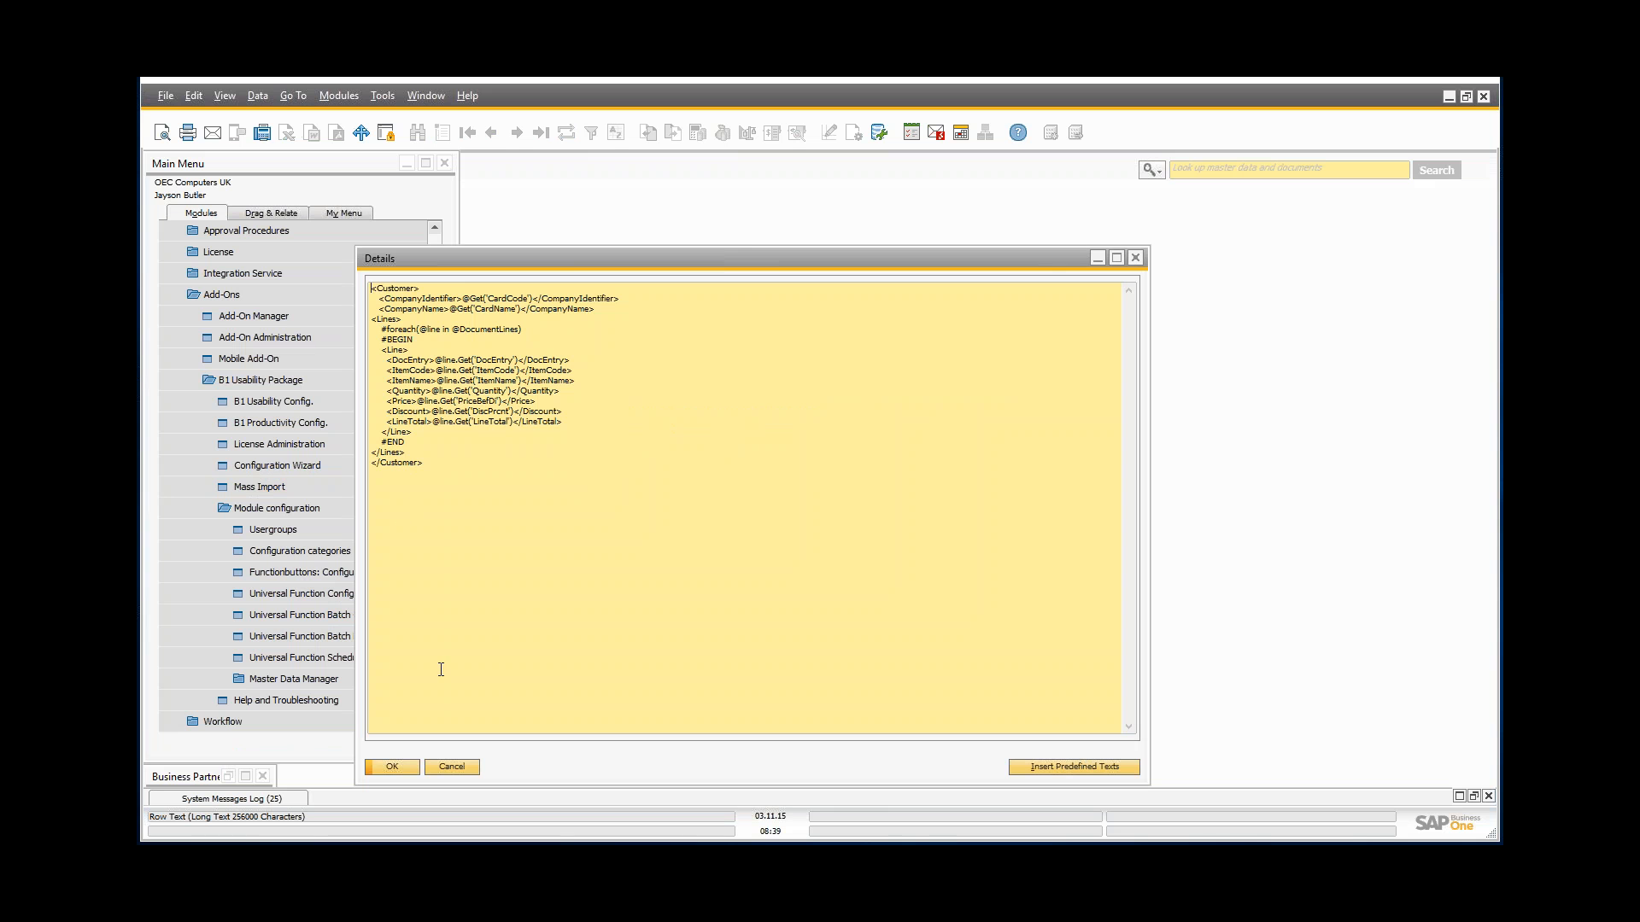
left_click(457, 767)
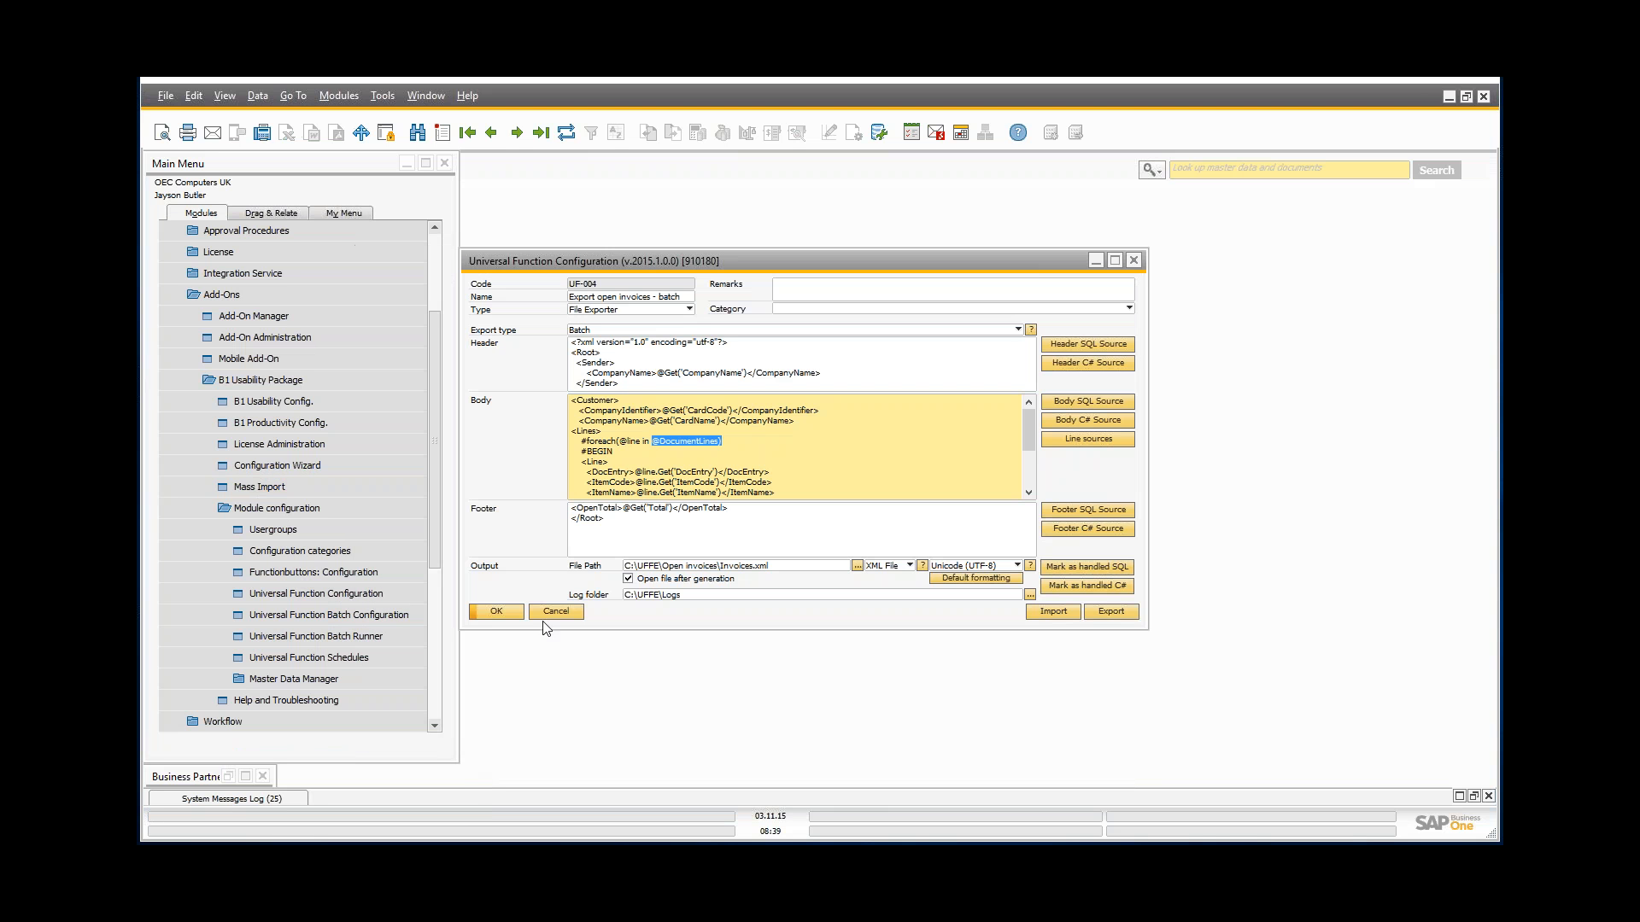
Step: Inspect the footer's OpenTotal SQL query and its open-status condition, leaving it unchanged
left_click(576, 506)
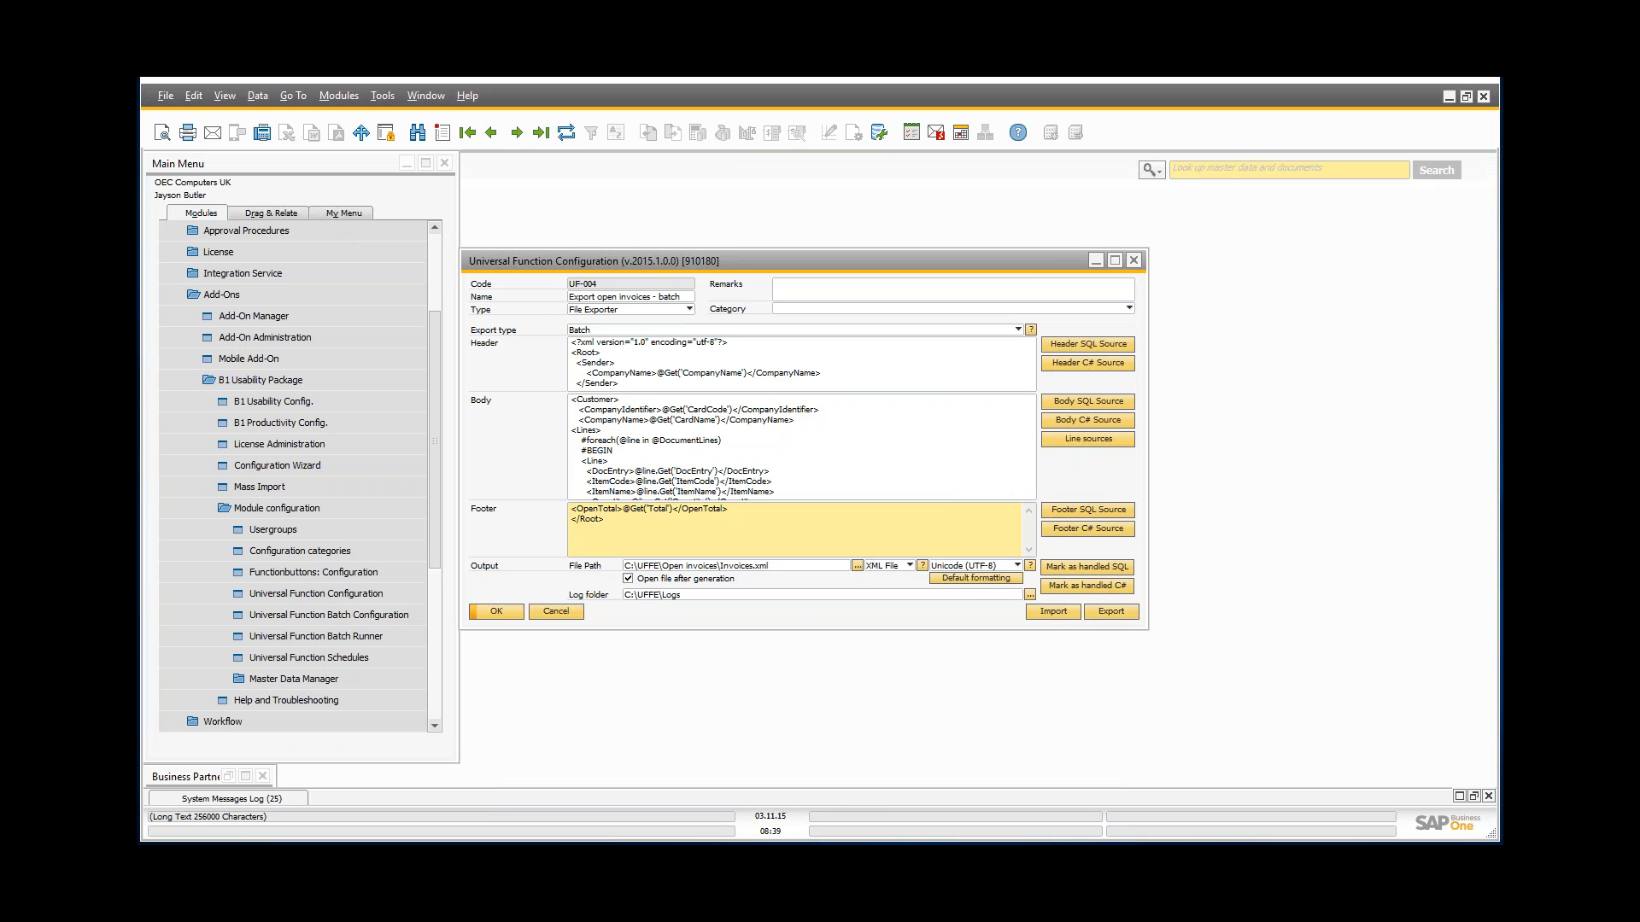
left_click(1093, 516)
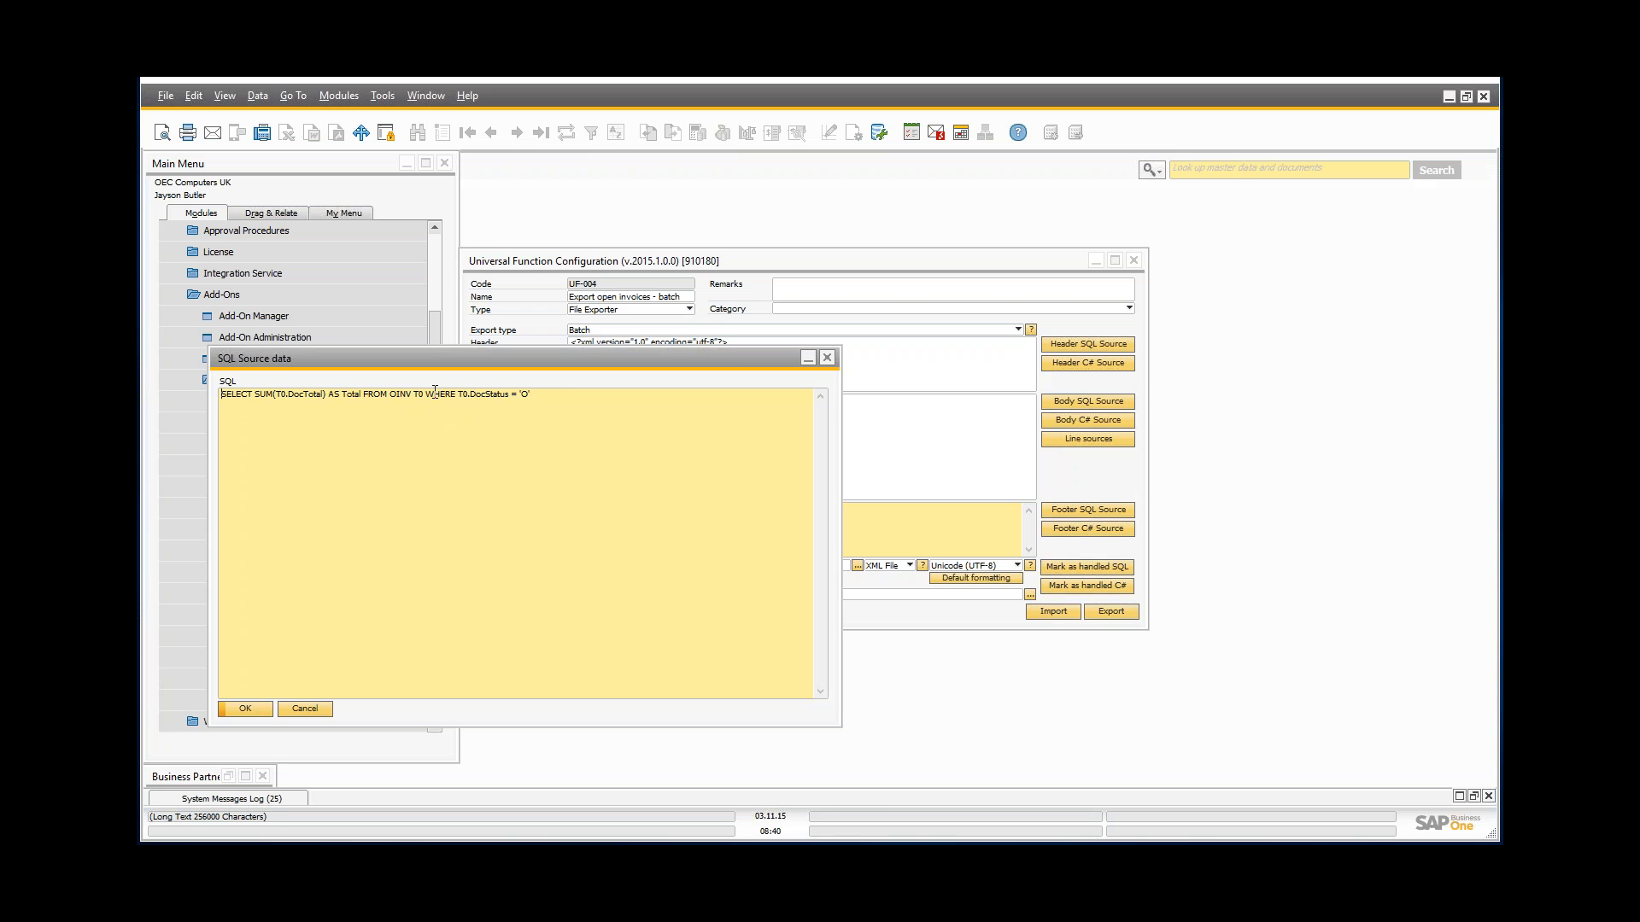
left_click_drag(556, 398, 458, 394)
left_click(458, 439)
left_click(326, 714)
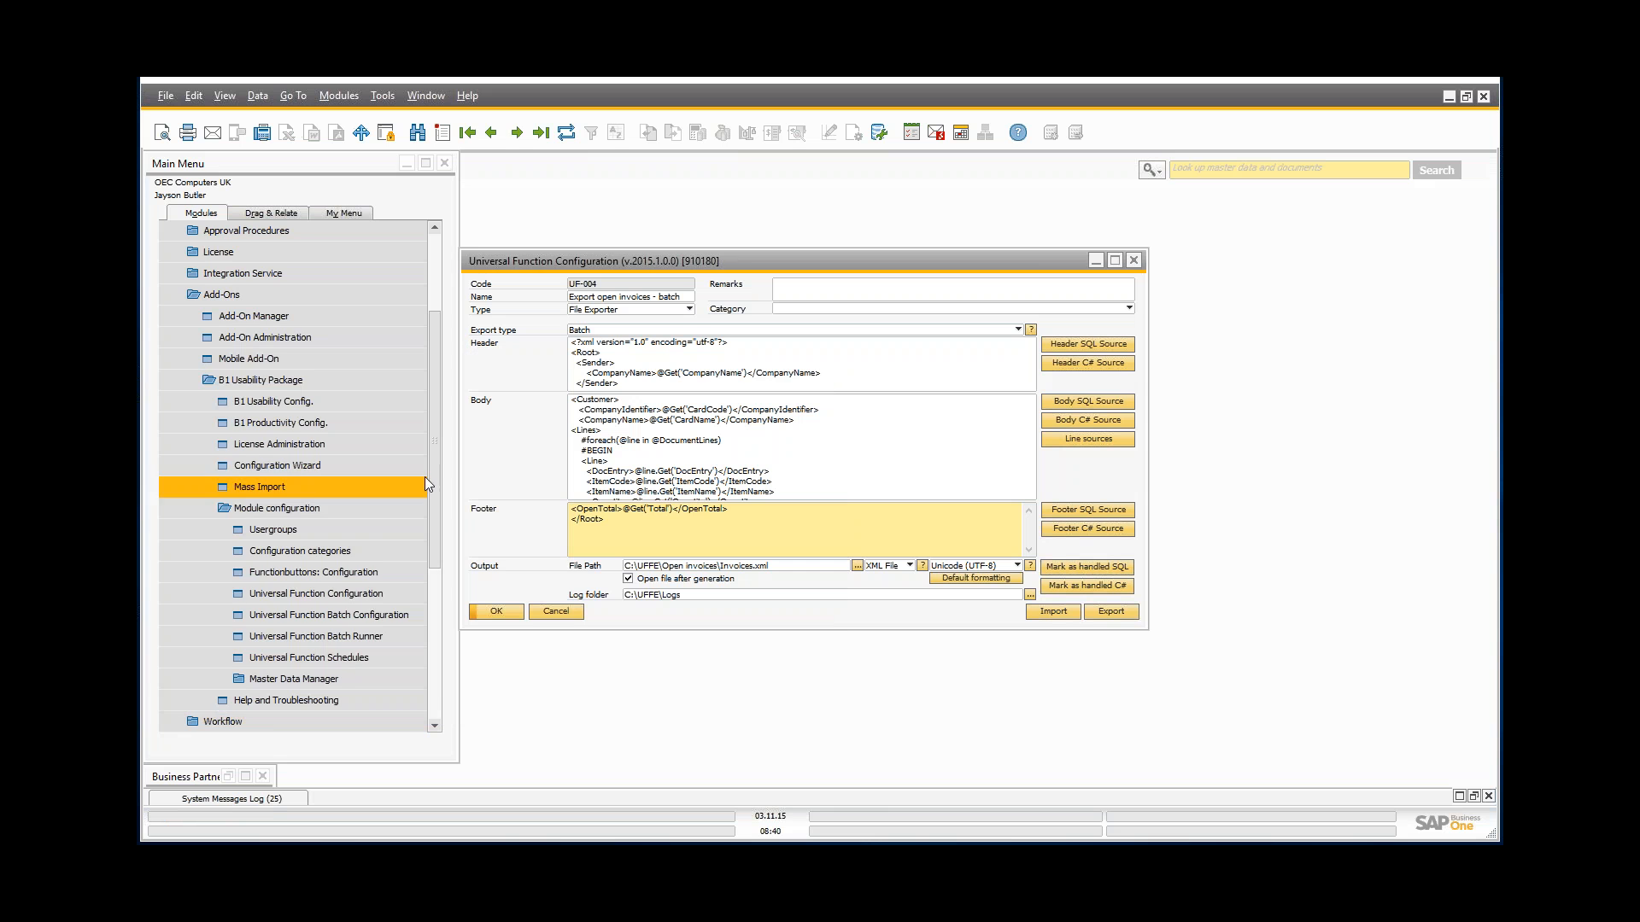
Step: Open Business Partner Master Data on Maxi-Teq and run the Export invoices batch button
left_click_drag(429, 467, 432, 605)
left_click(231, 573)
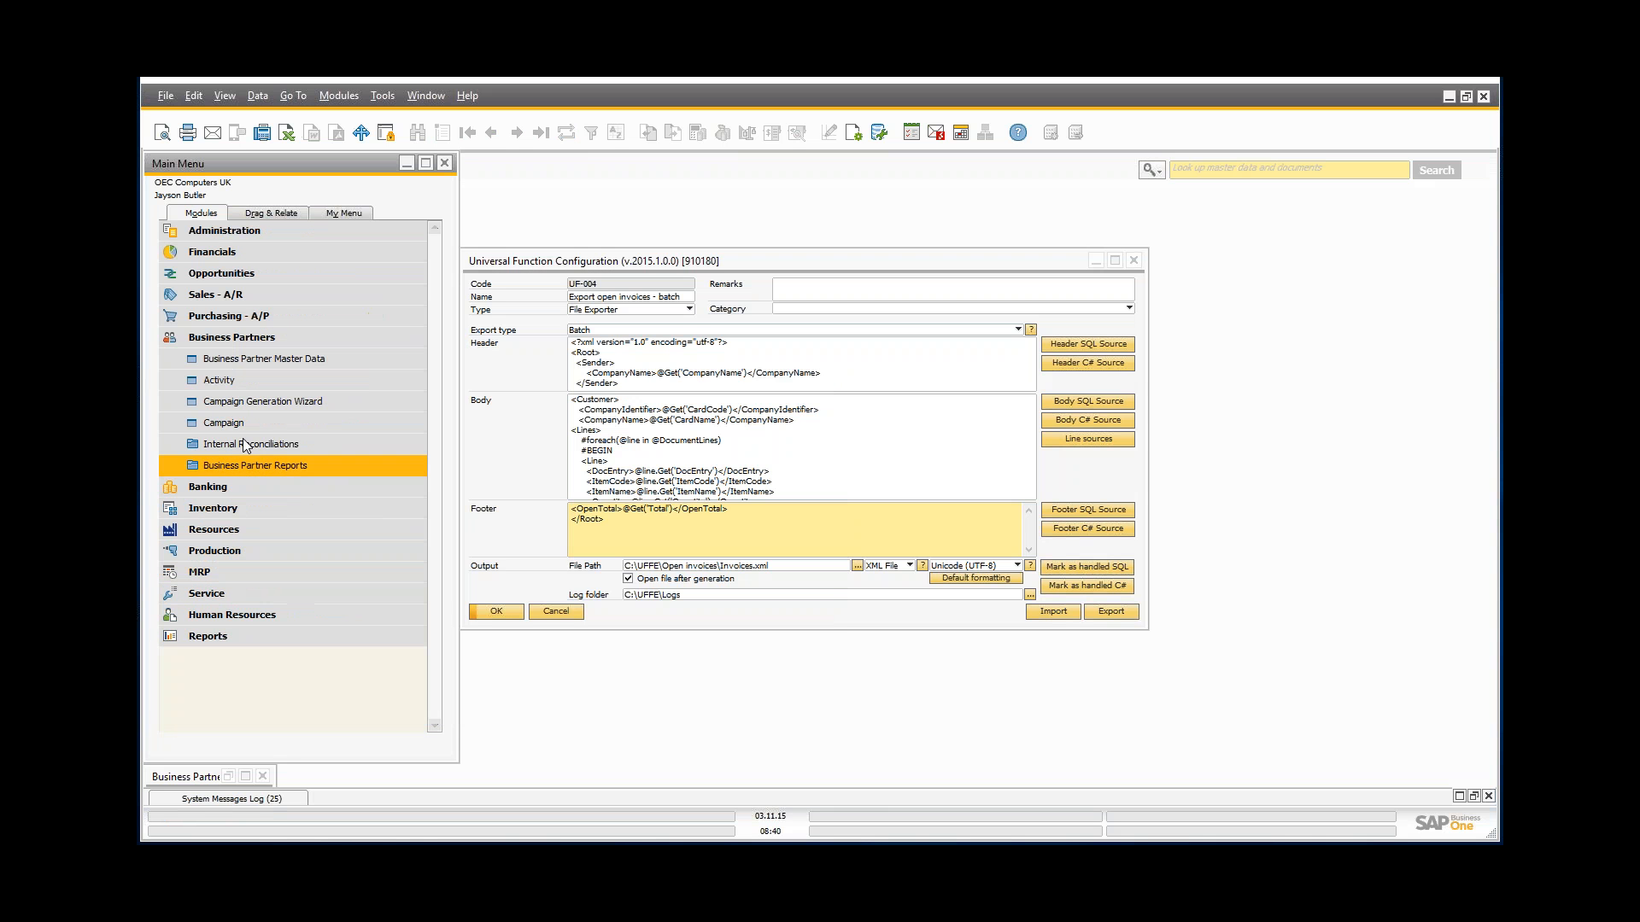
left_click(264, 359)
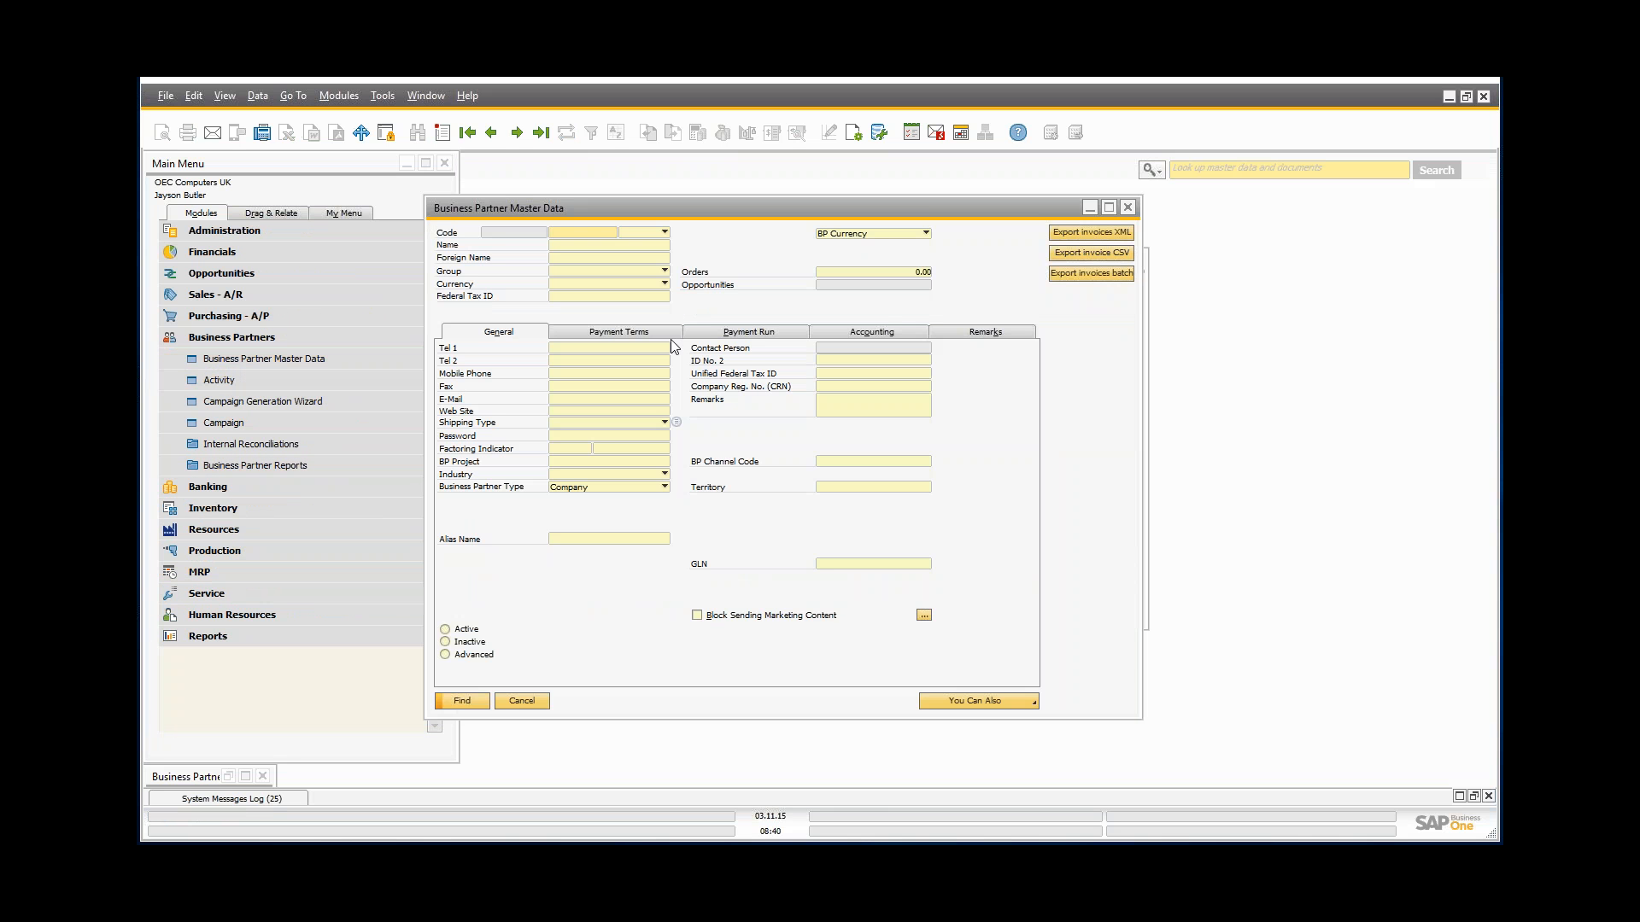
key("ctrl+Right")
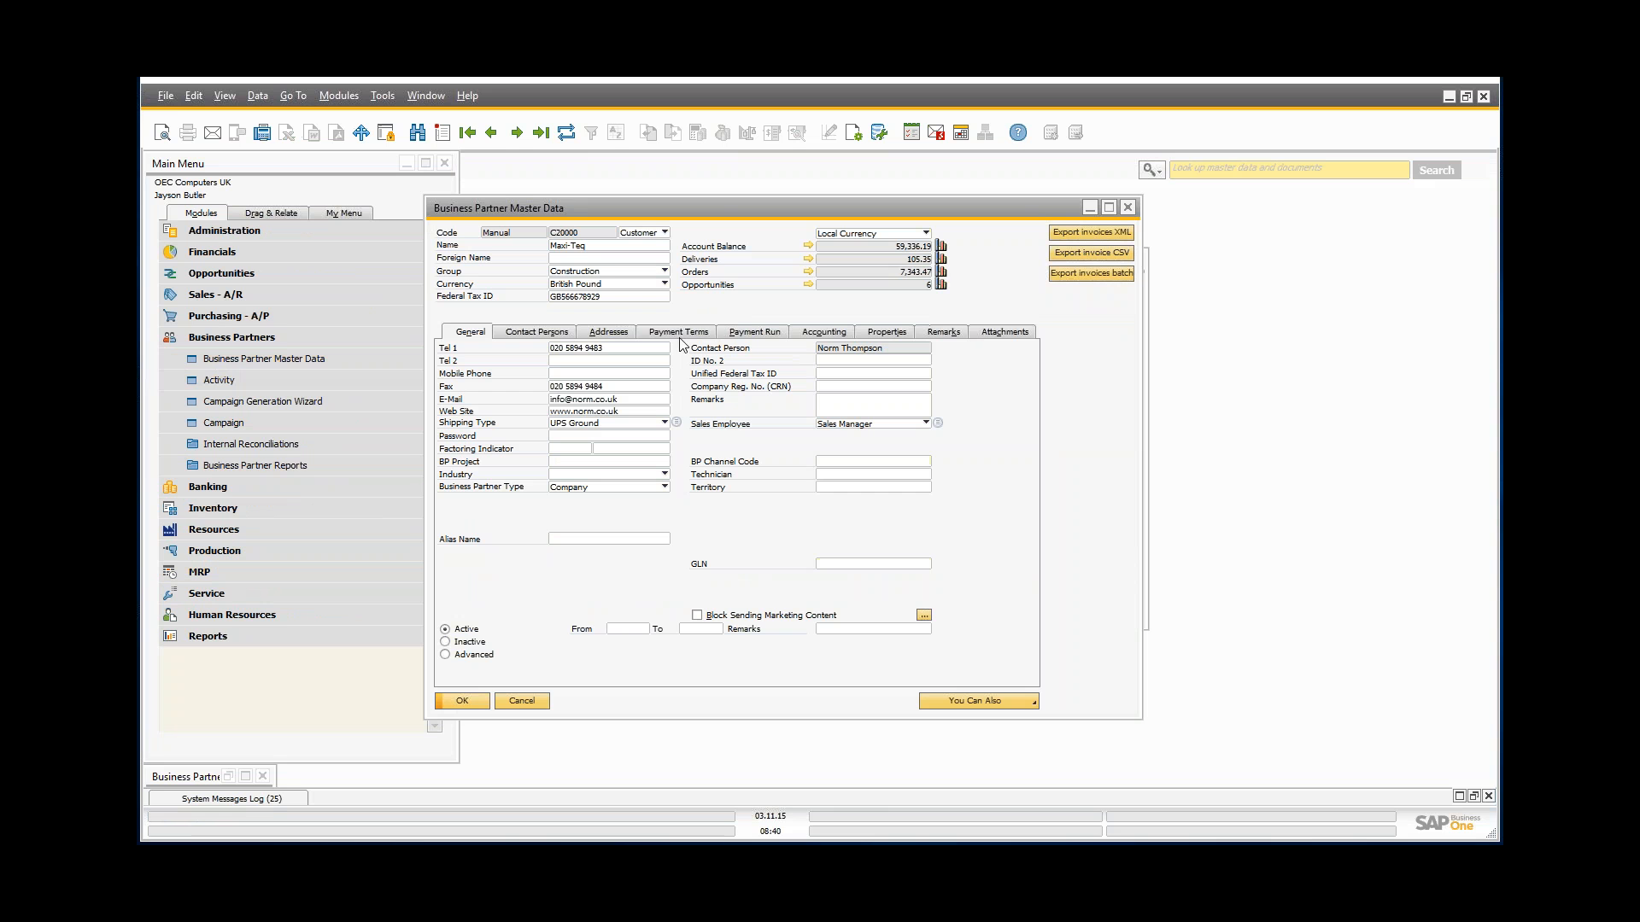
left_click(1089, 272)
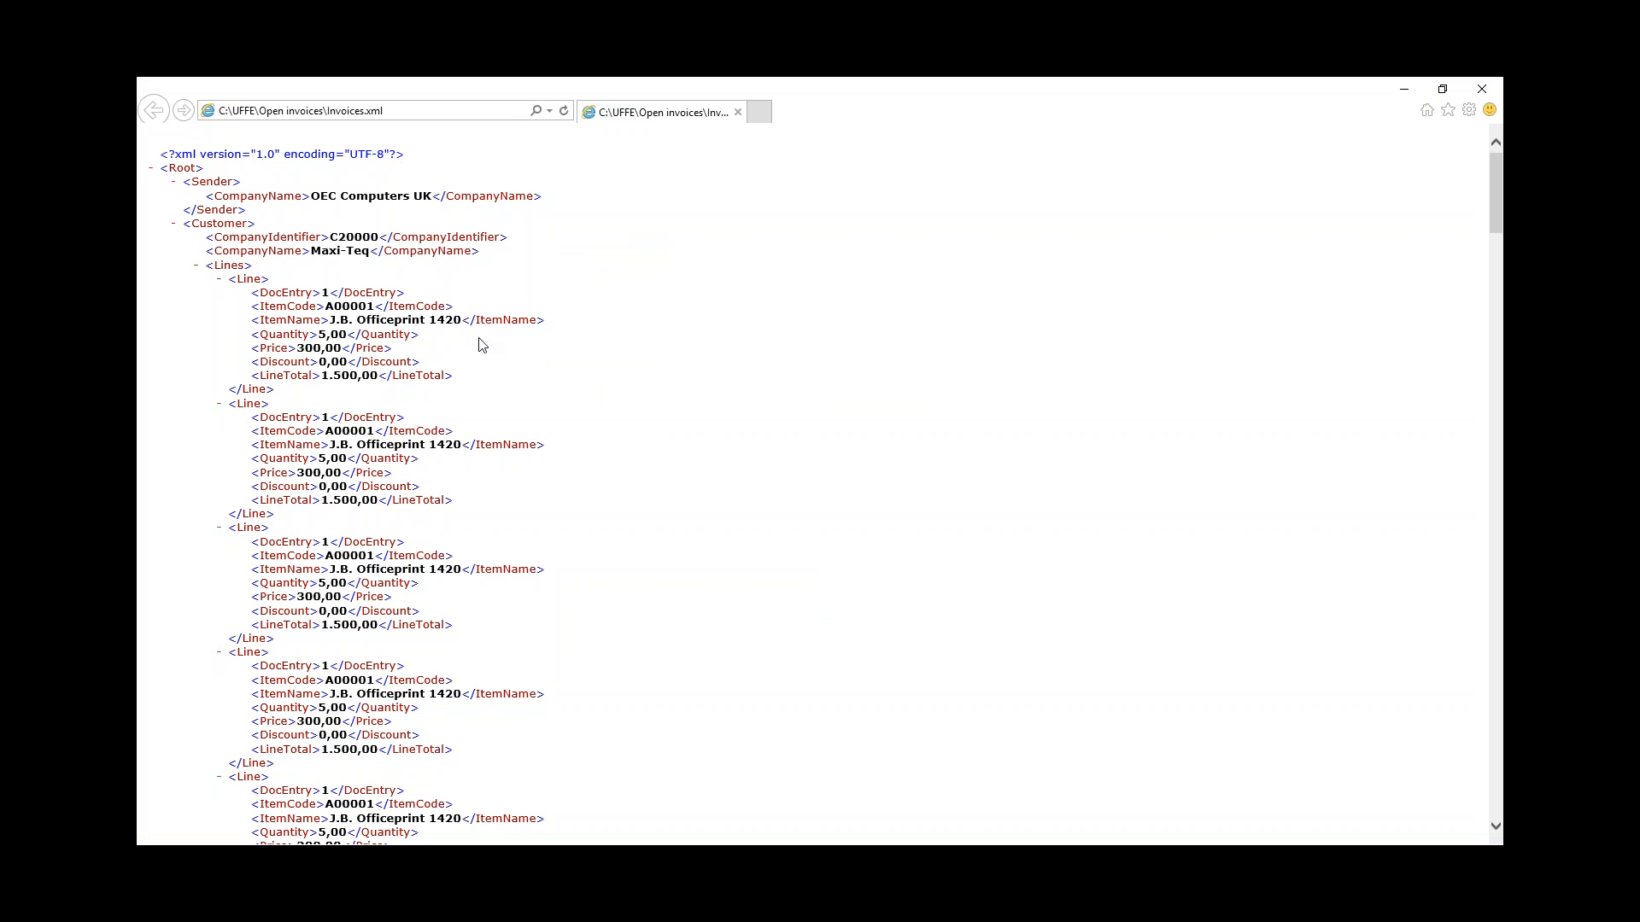
Step: Check Maxi-Teq's invoice lines and the OpenTotal 305.487,76 in Invoices.xml, then close the browser
double_click(339, 242)
left_click_drag(310, 251, 361, 252)
left_click_drag(895, 85, 714, 317)
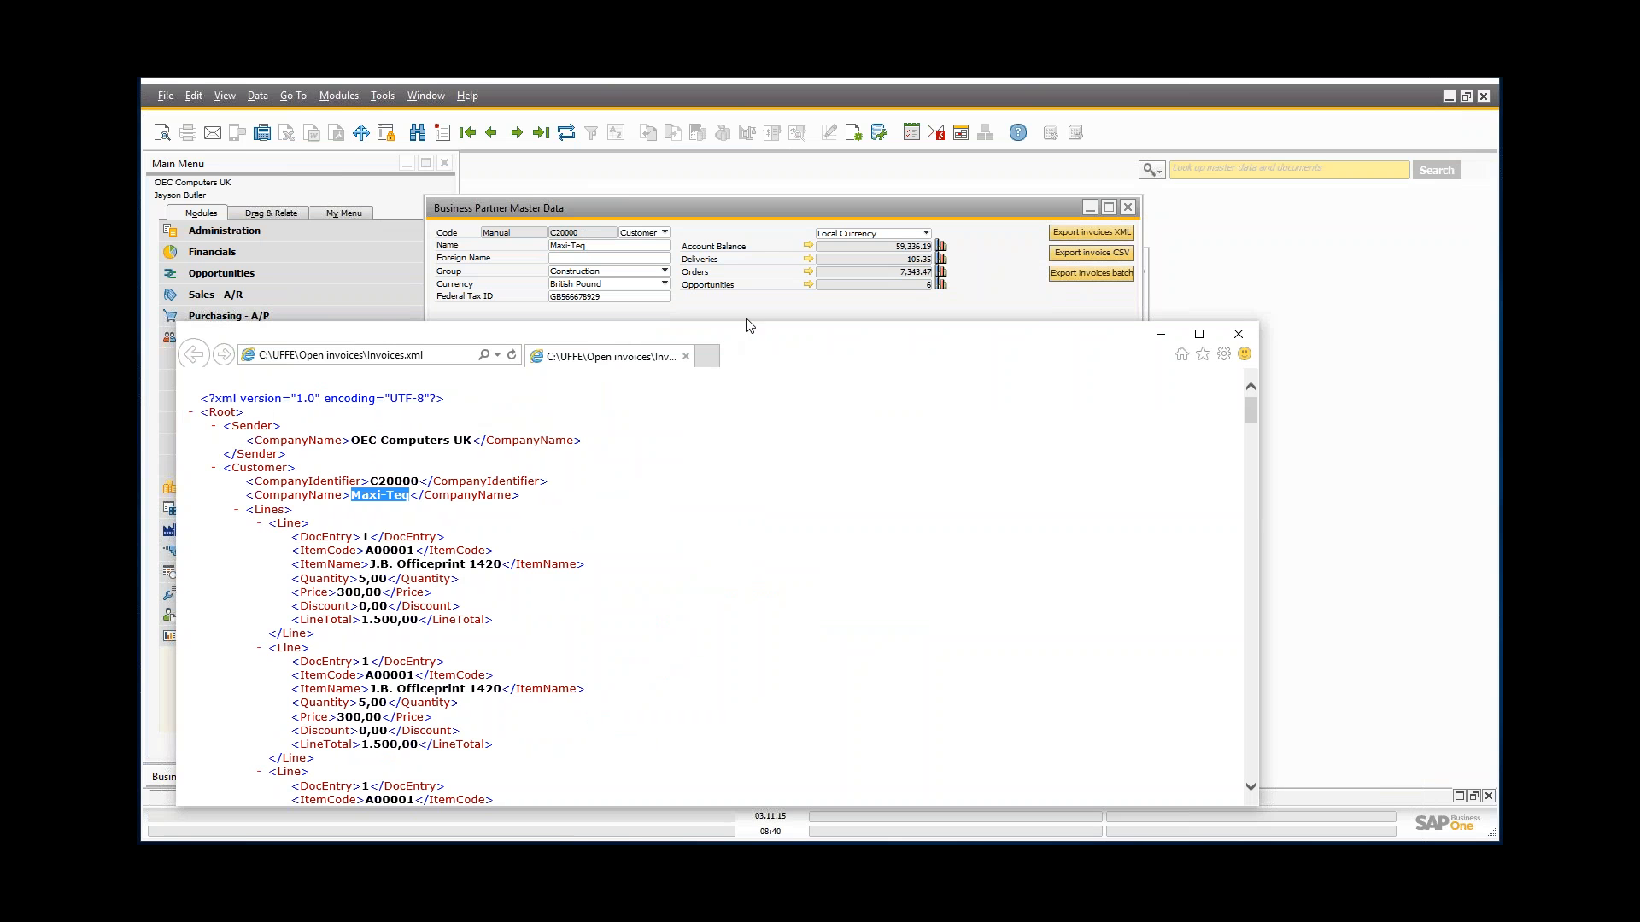
double_click(757, 350)
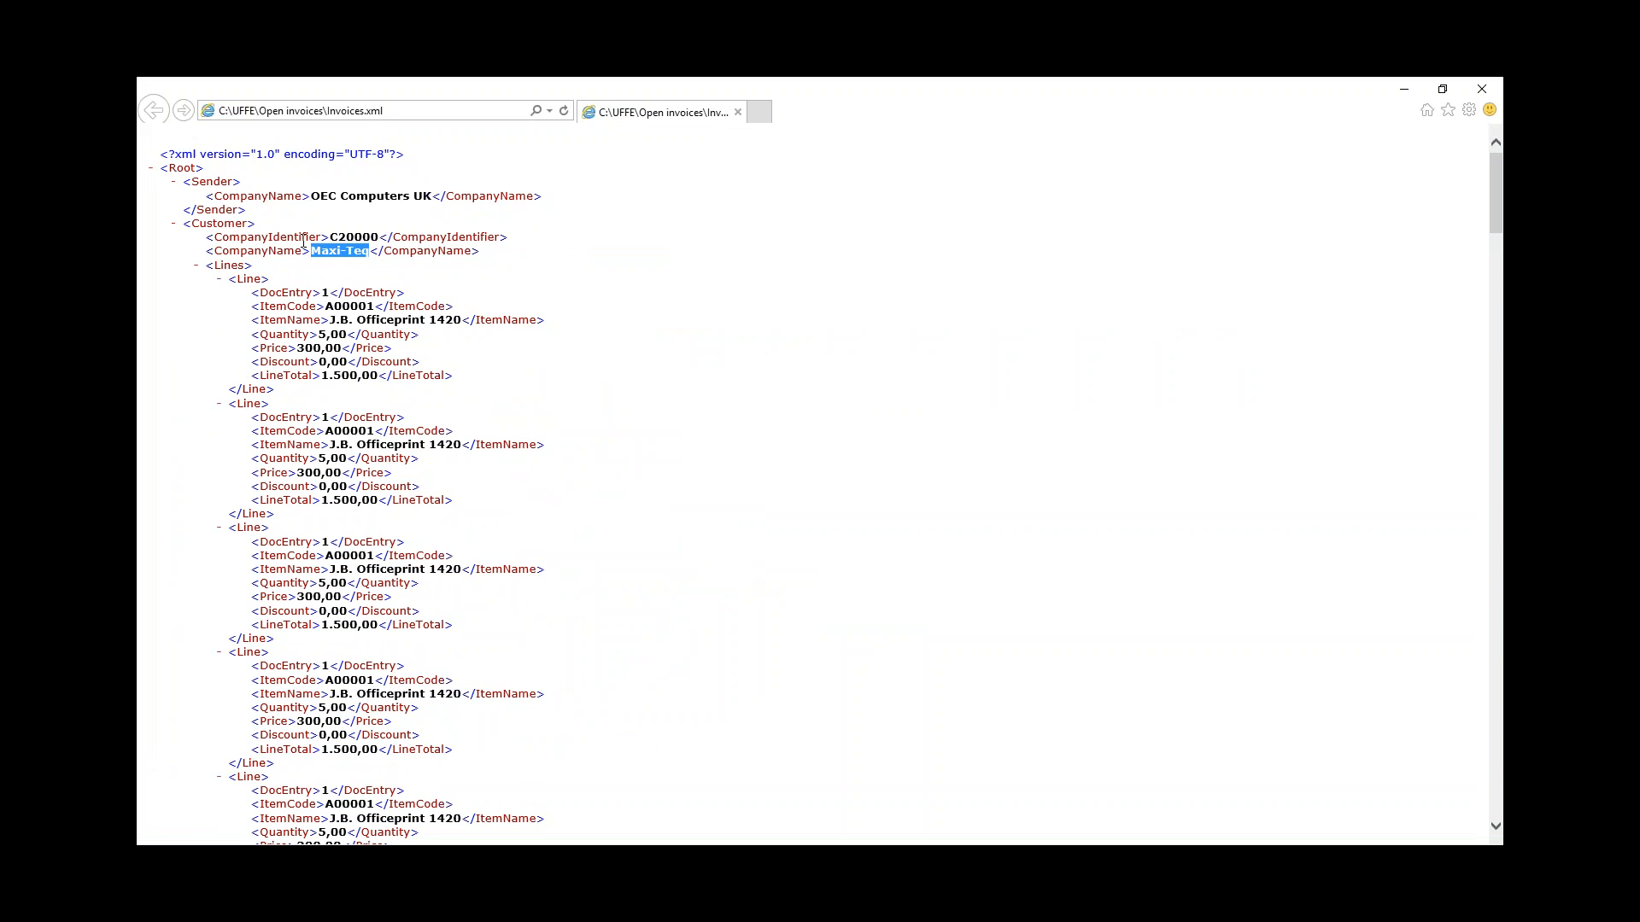
scroll(464, 385, "down", 15)
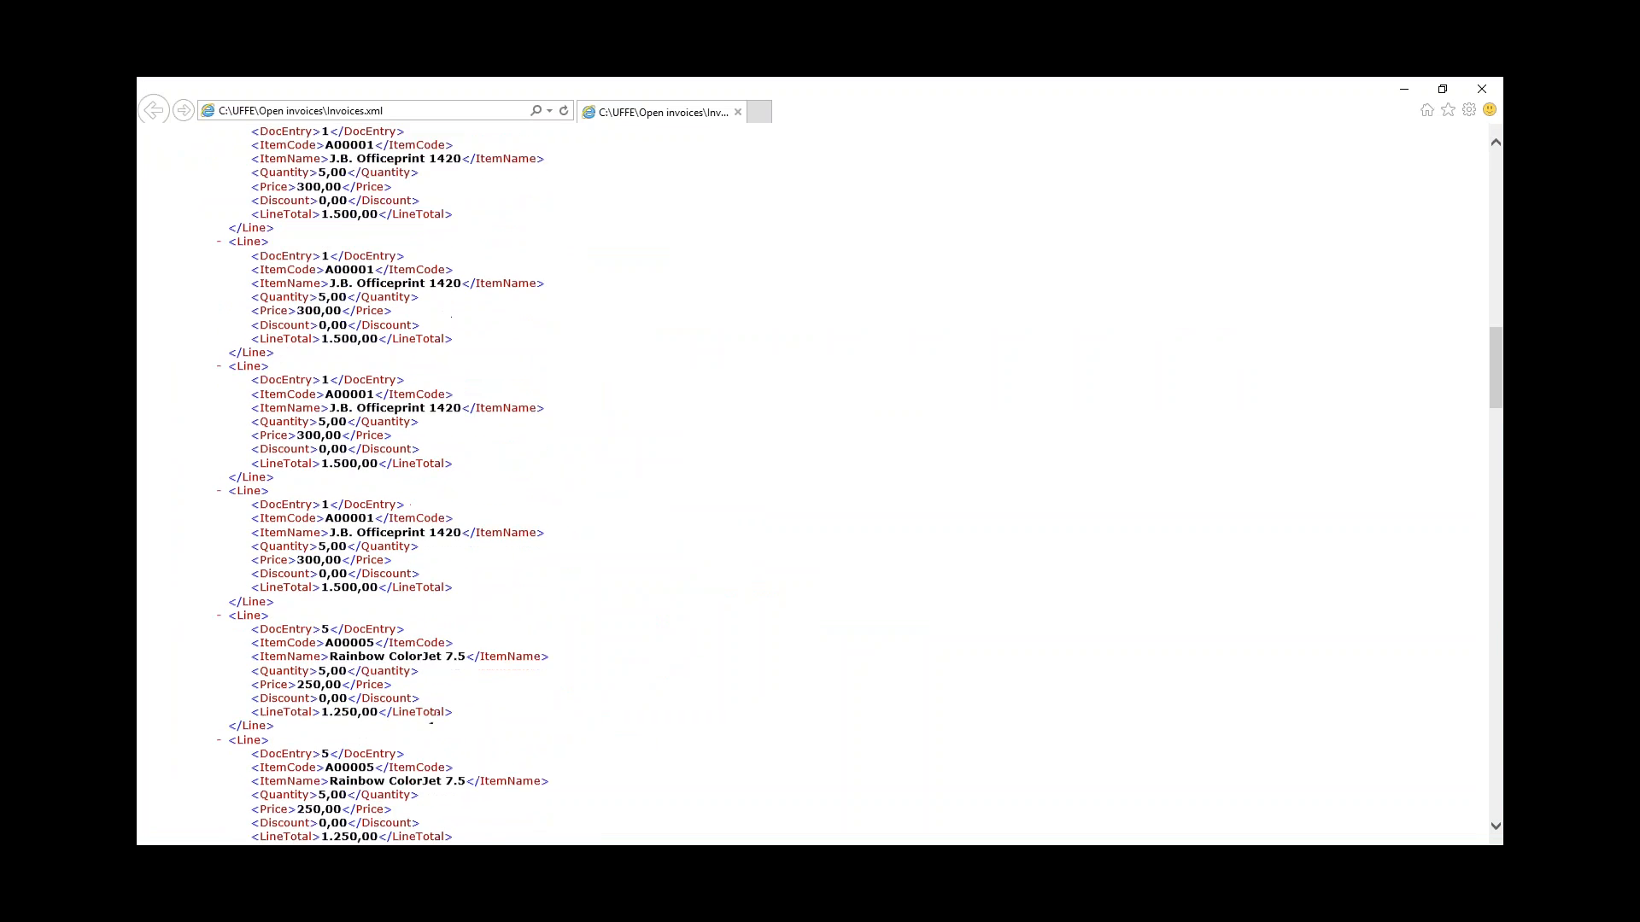
scroll(503, 500, "down", 20)
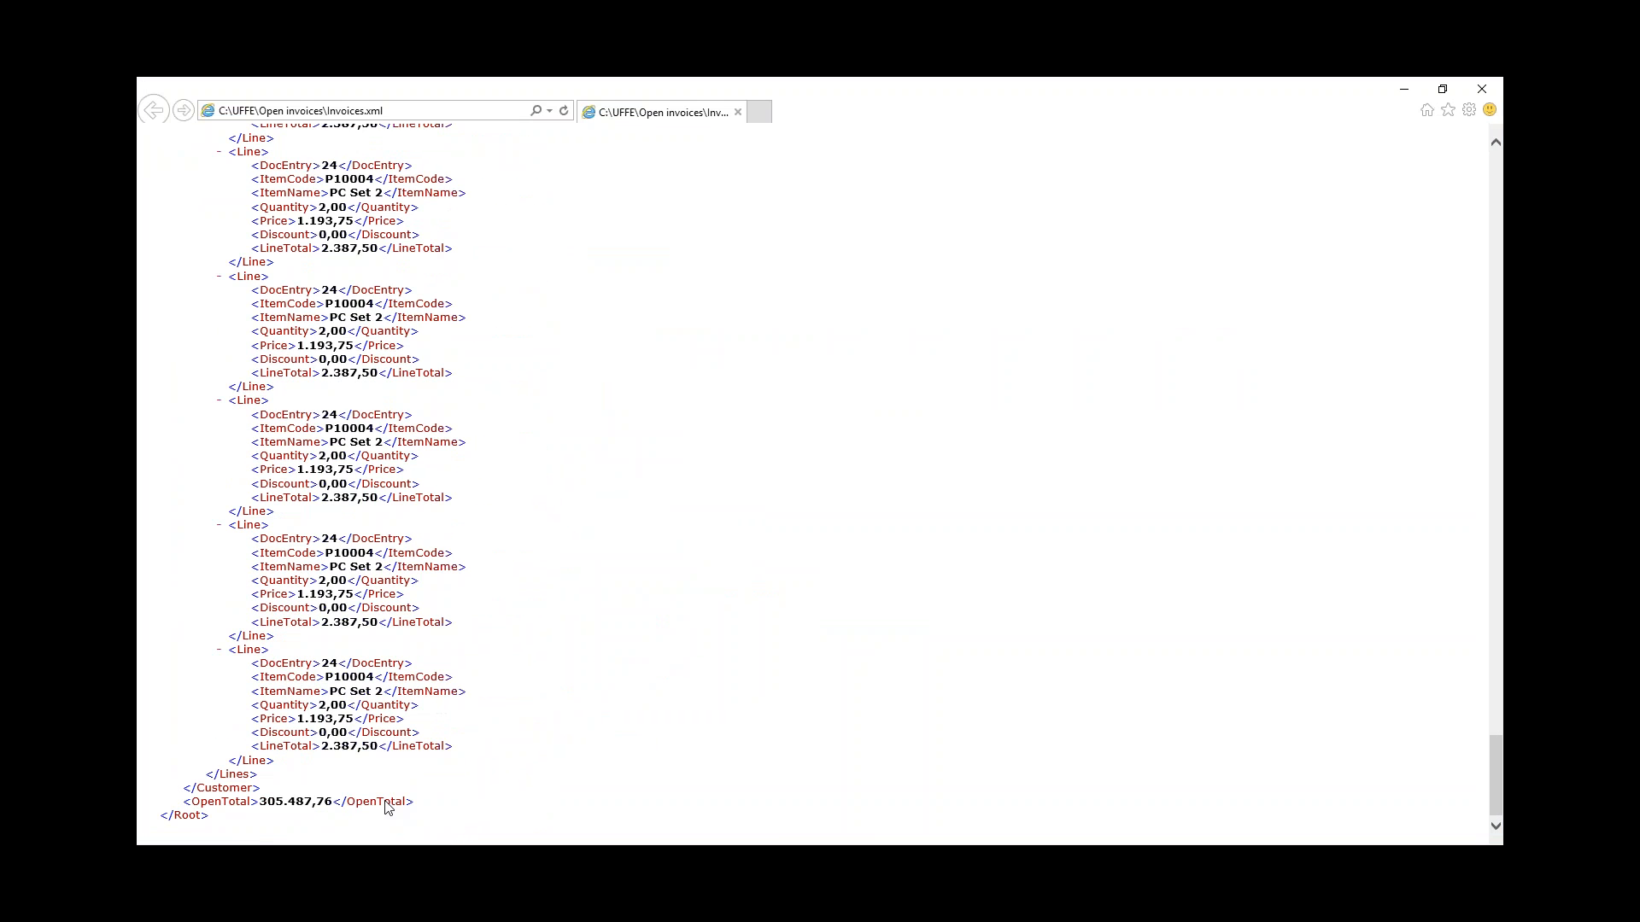
scroll(389, 811, "up", 20)
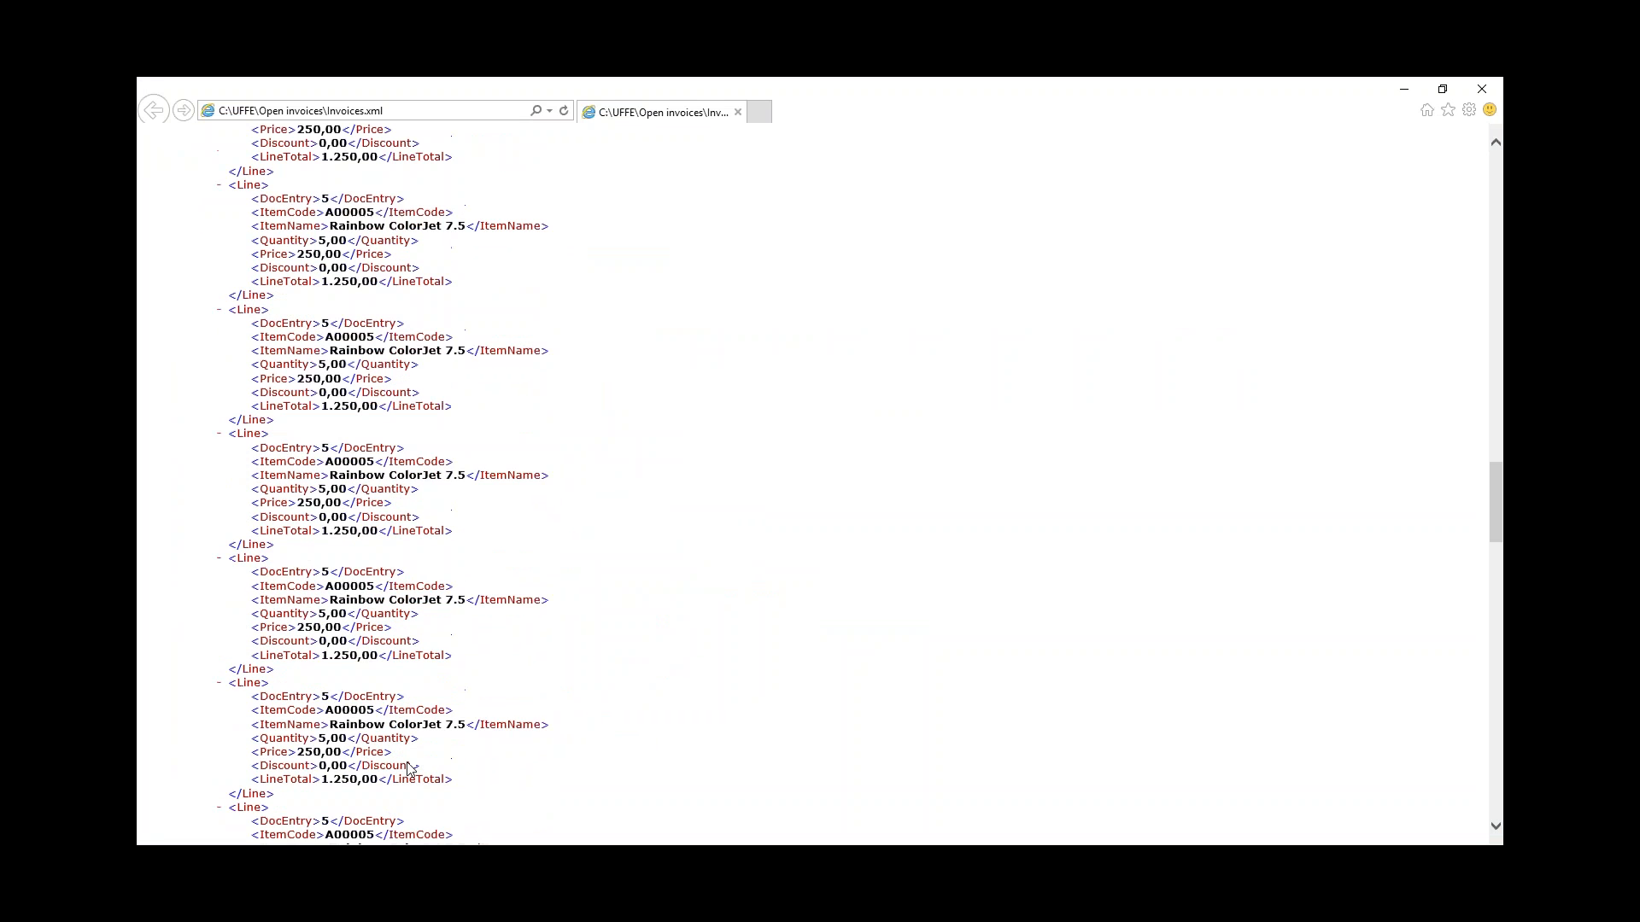
scroll(358, 428, "up", 5)
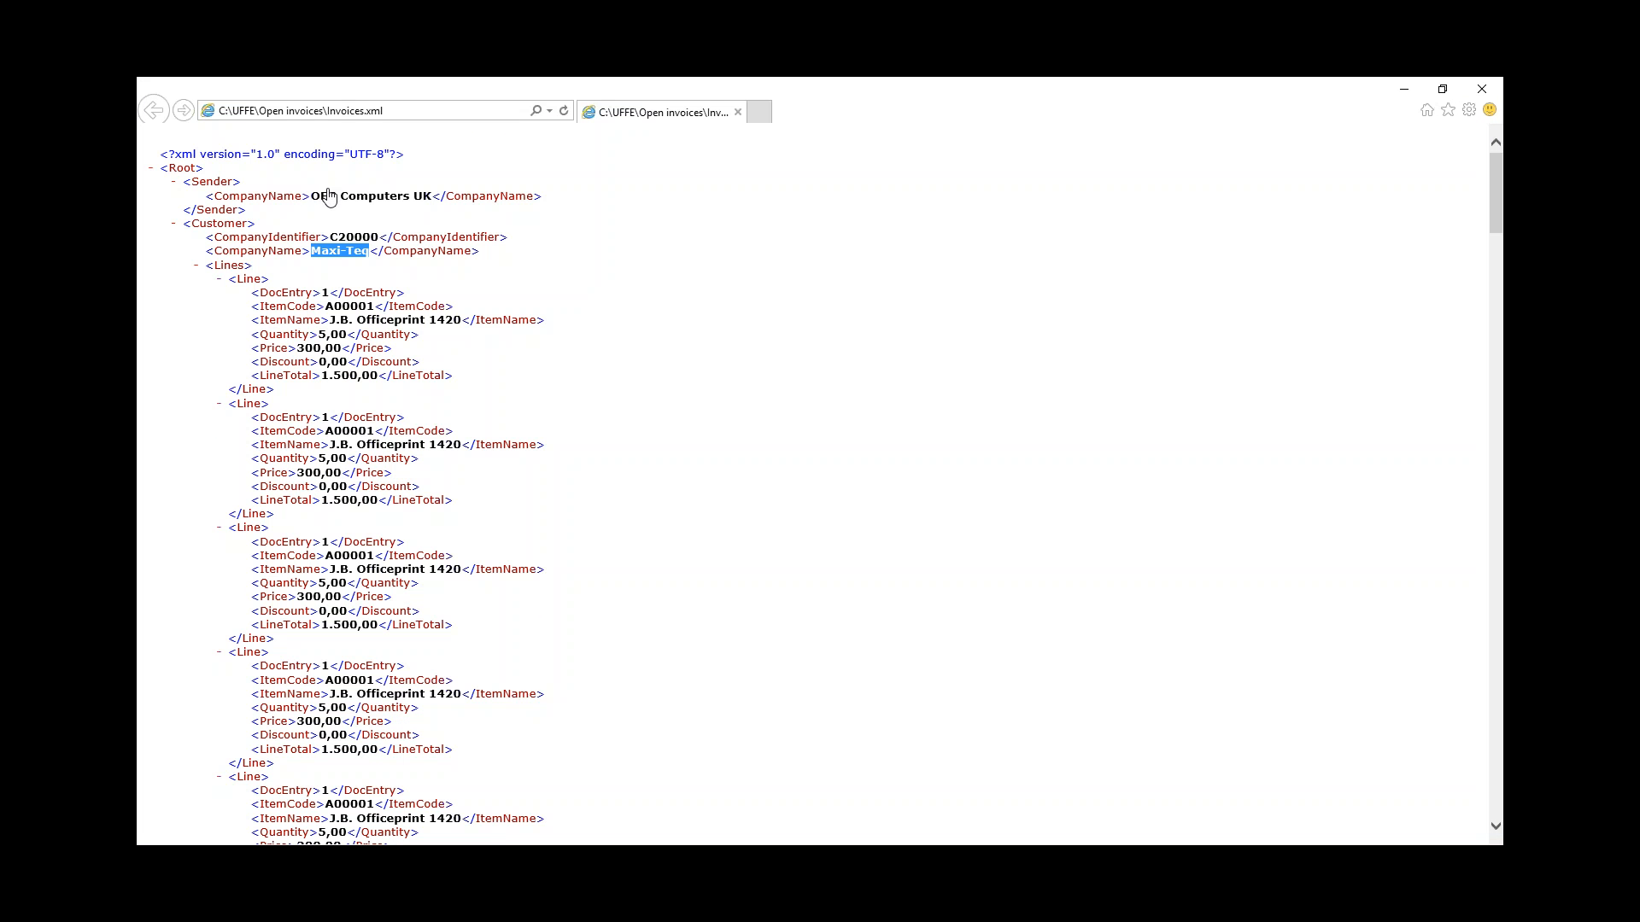
key("alt+Tab")
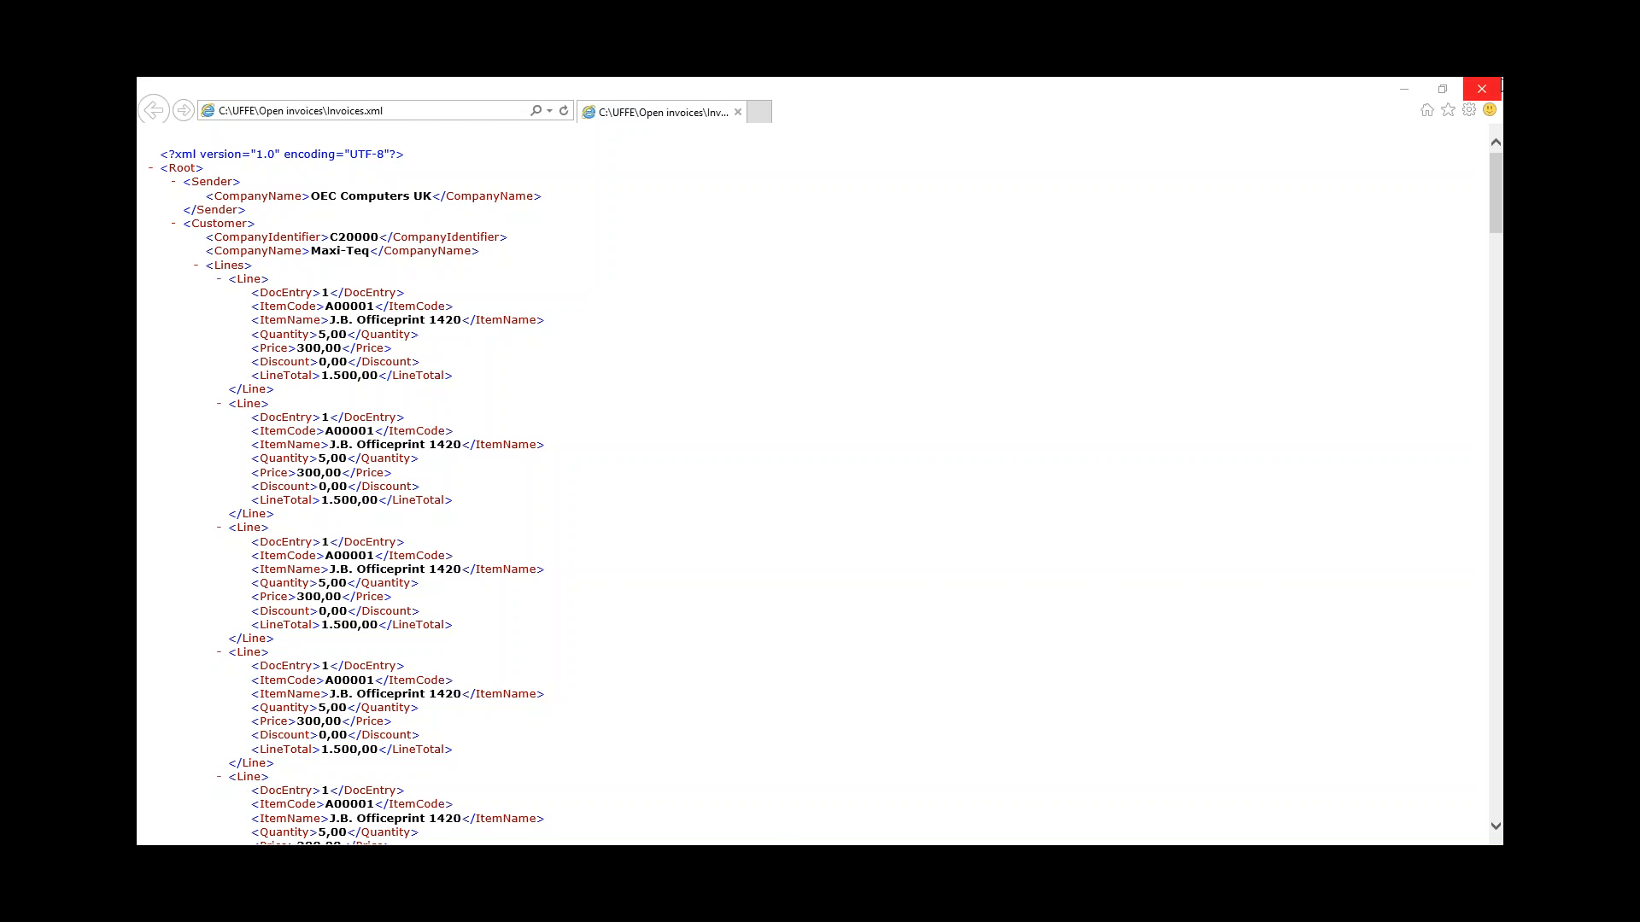
left_click(1482, 89)
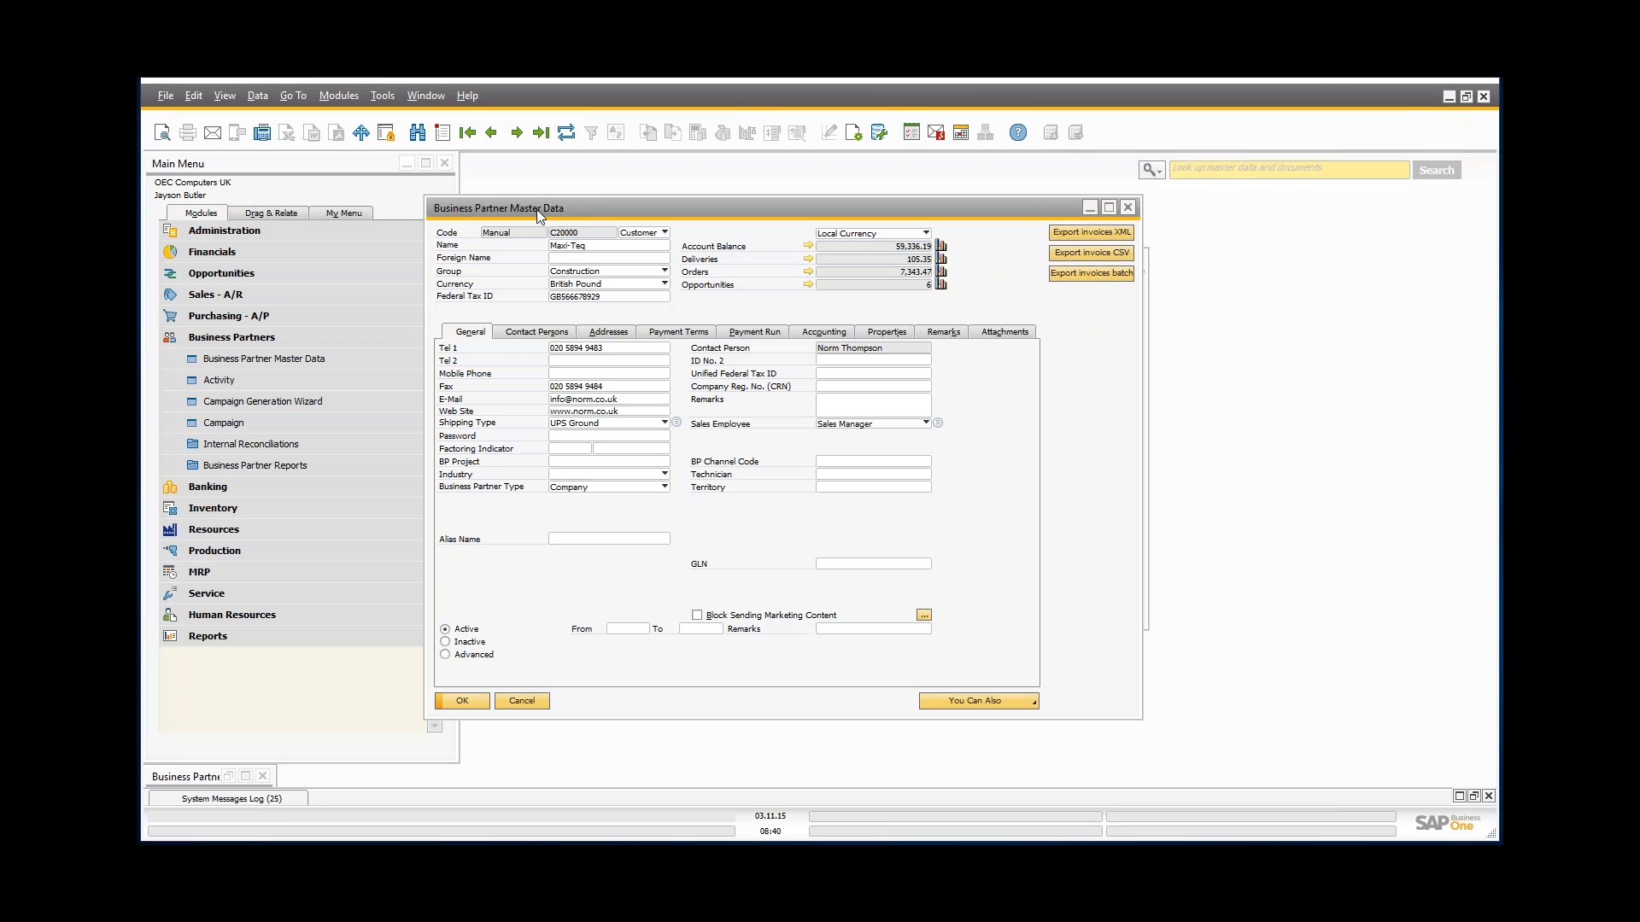
Step: Bring the hidden UF-004 configuration window forward and close it without changes
left_click_drag(537, 208, 599, 201)
left_click(475, 262)
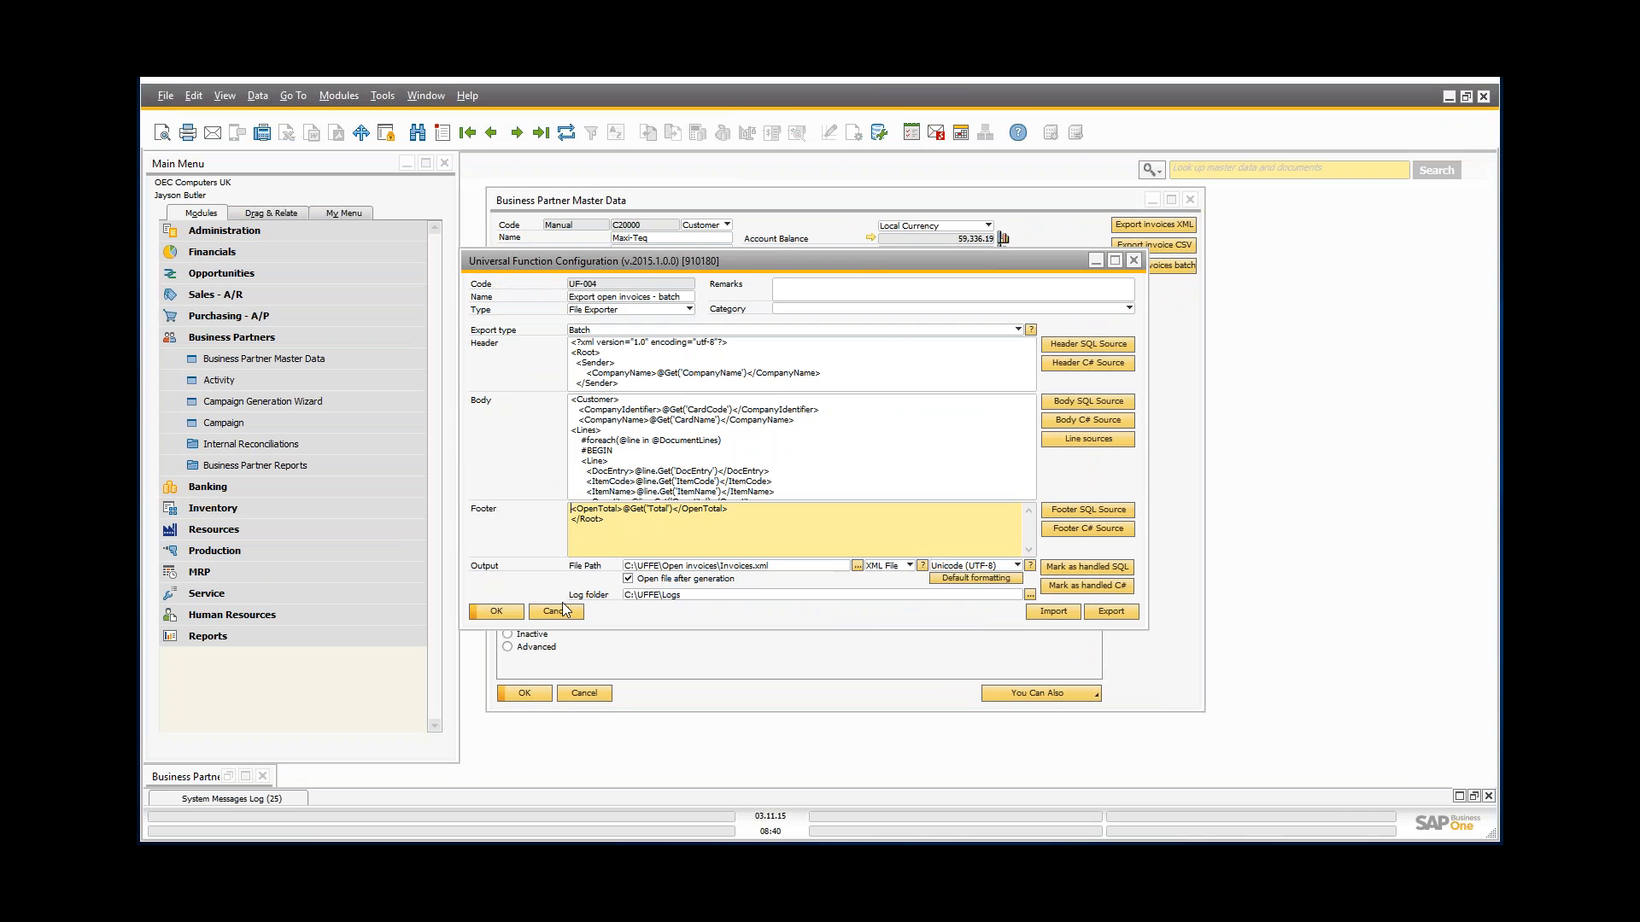
left_click(562, 611)
Step: Run 'Export in batch' from the Universal Function Batch Runner and confirm all ten customer codes
left_click(234, 232)
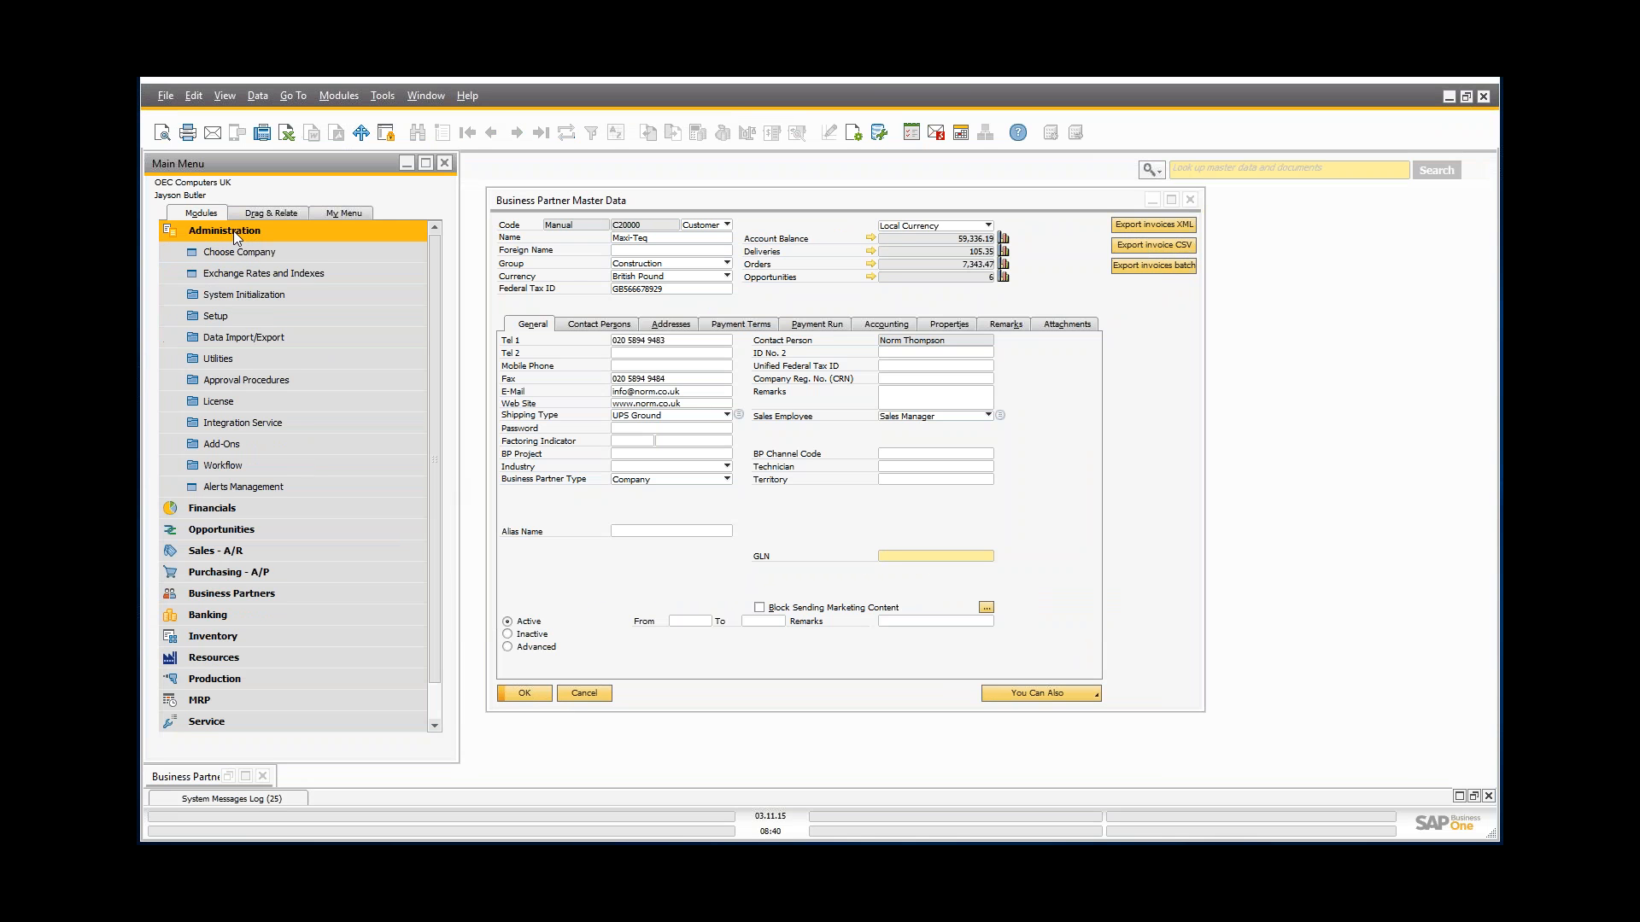
left_click(235, 442)
left_click(256, 529)
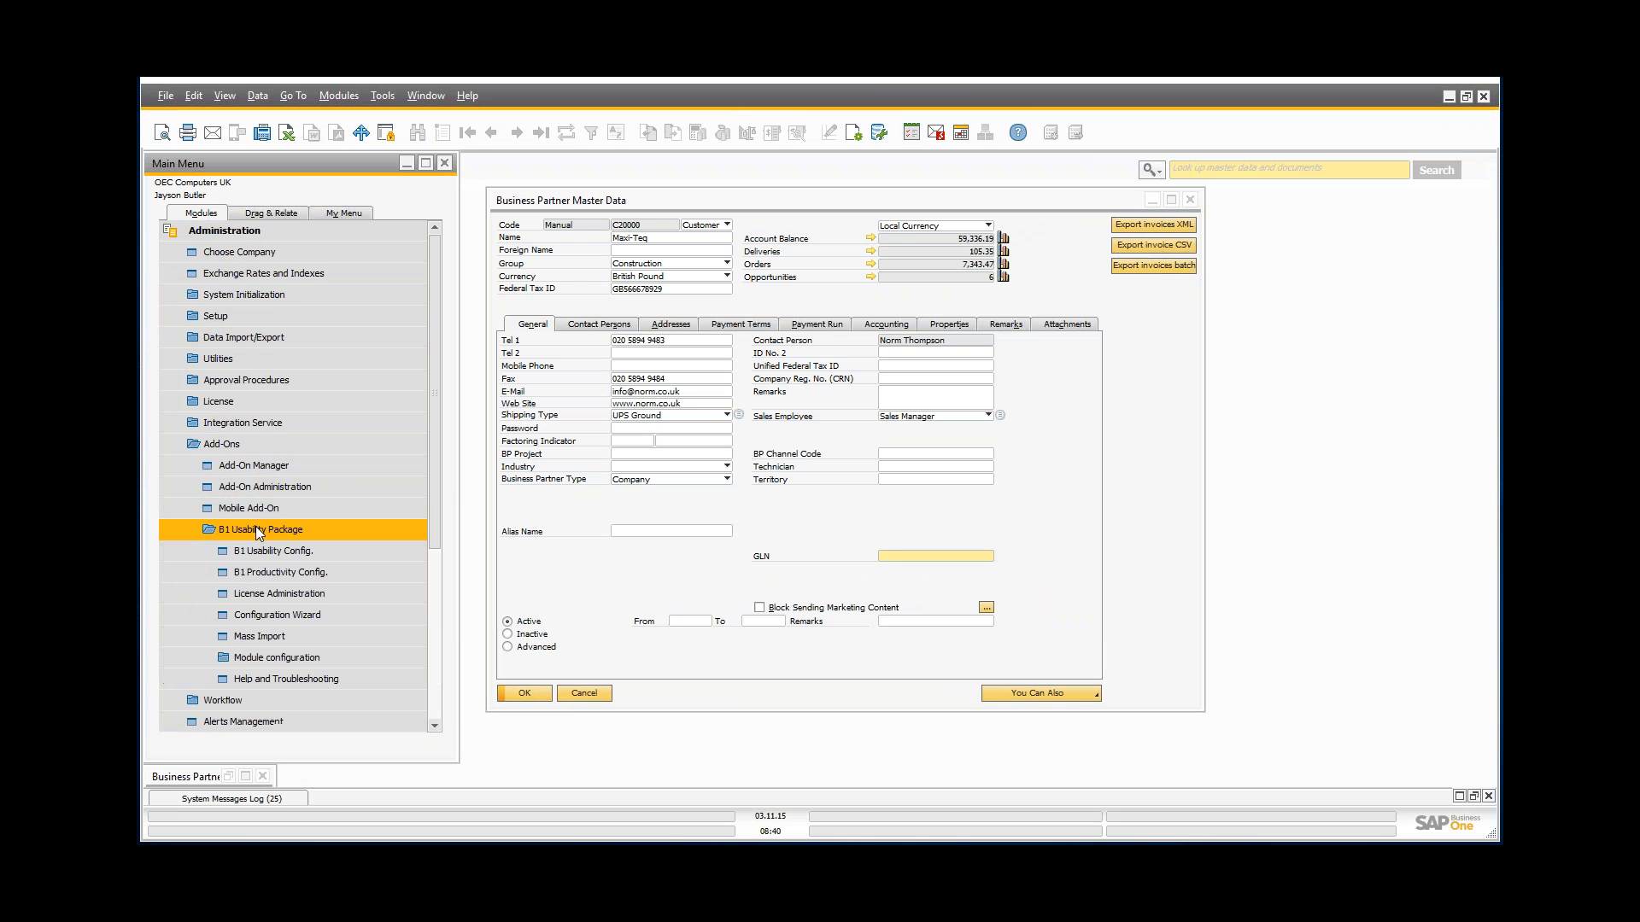
left_click(288, 659)
scroll(359, 647, "down", 1)
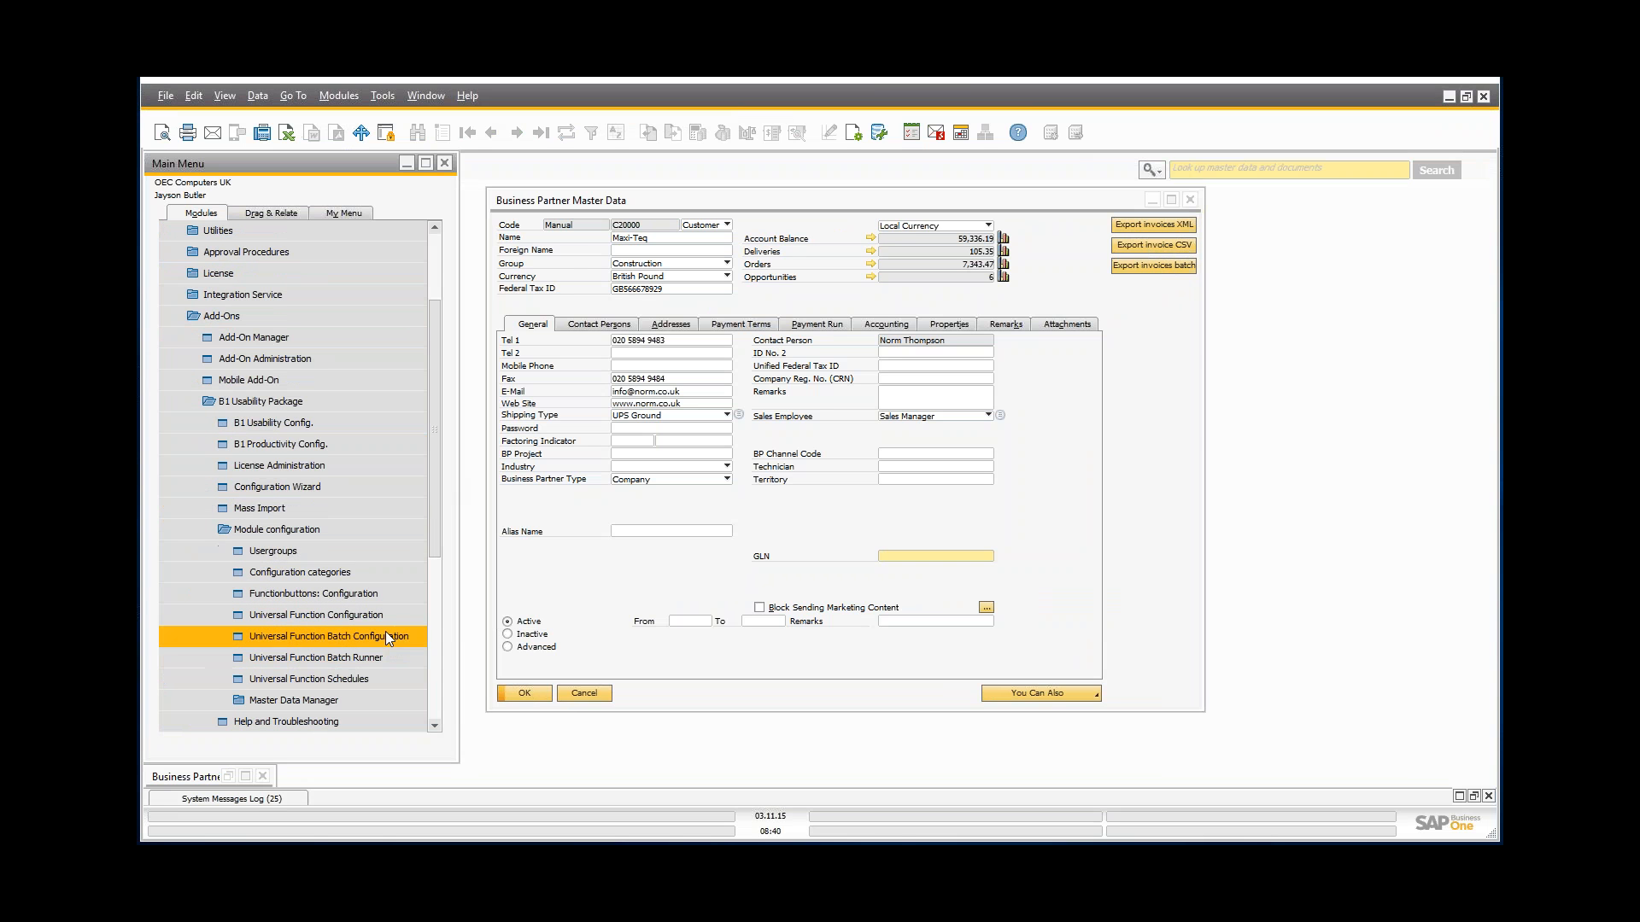
left_click(289, 658)
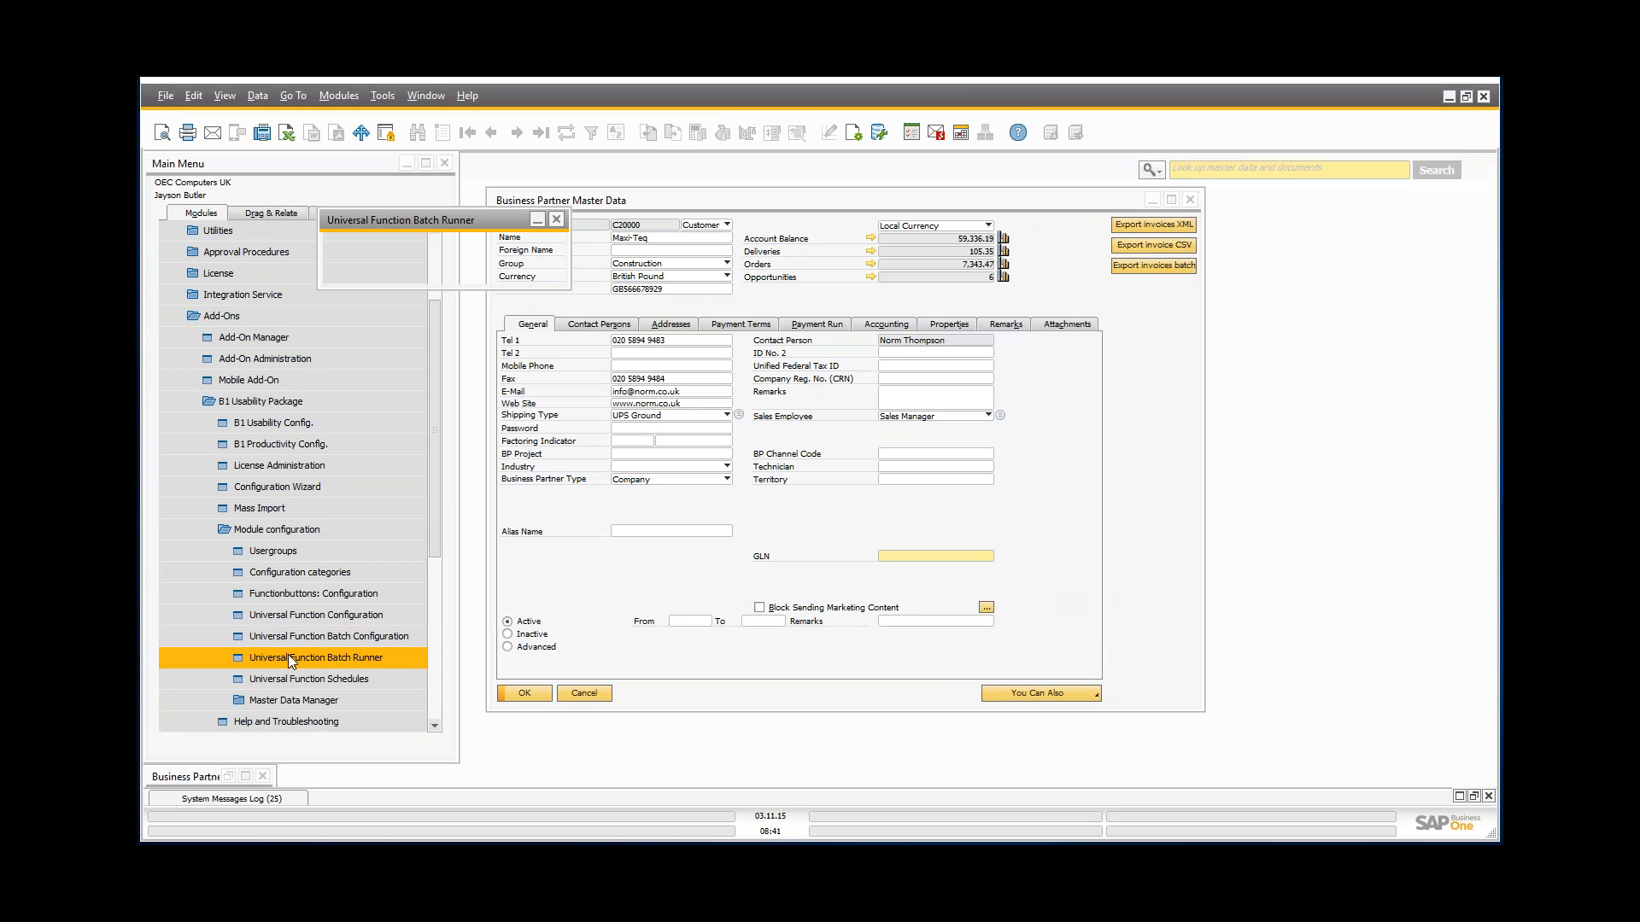
left_click(466, 250)
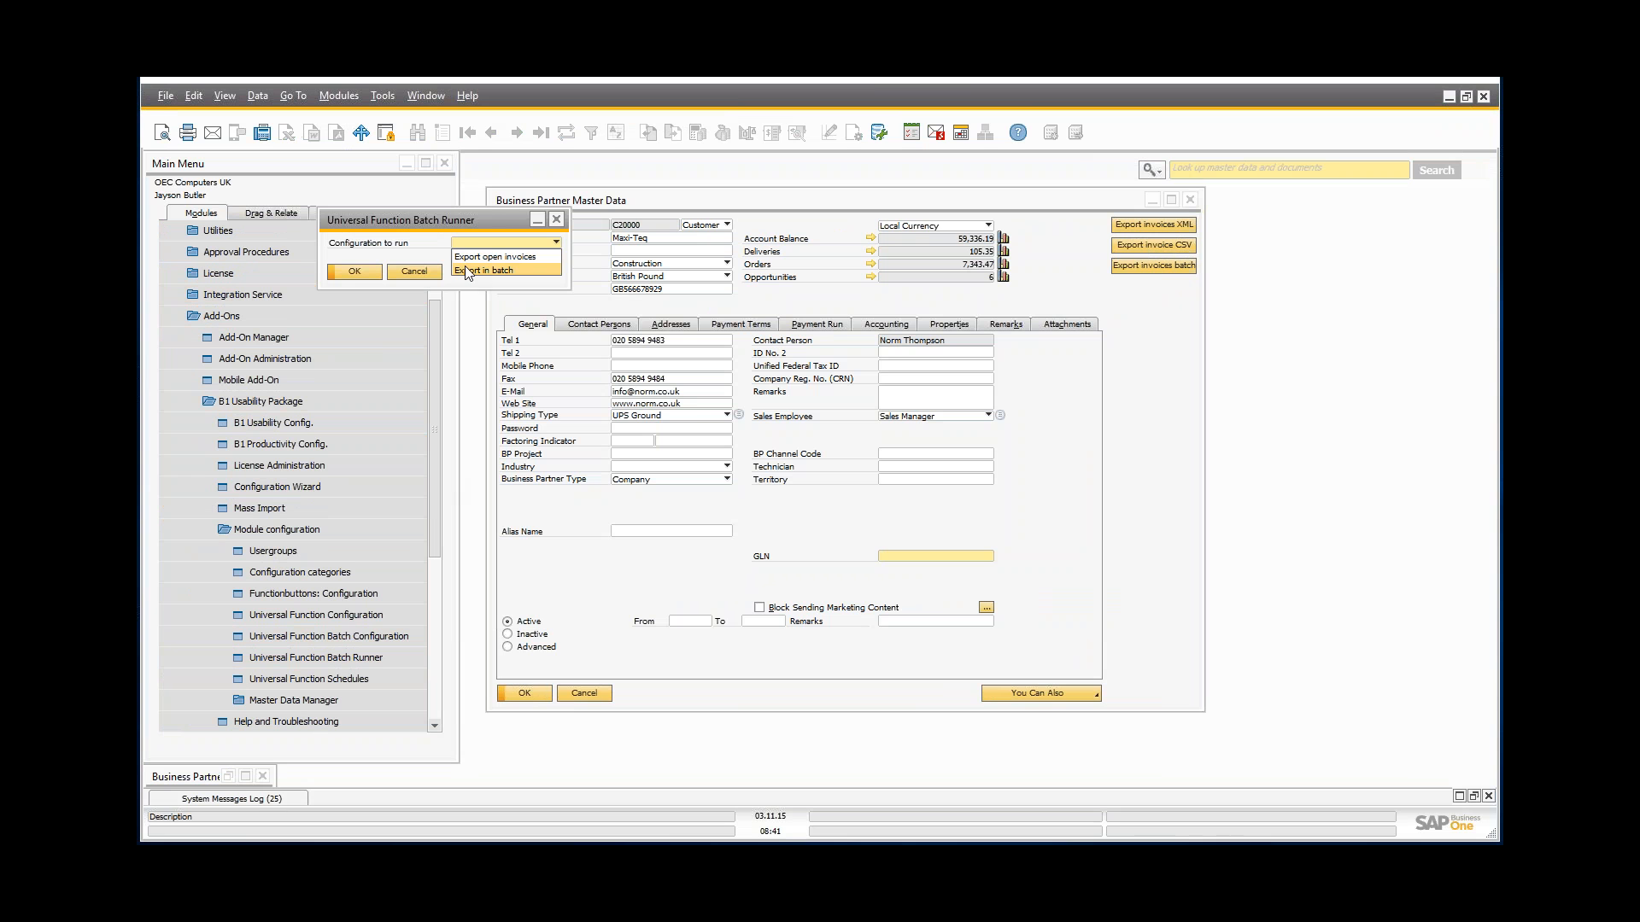
left_click(466, 267)
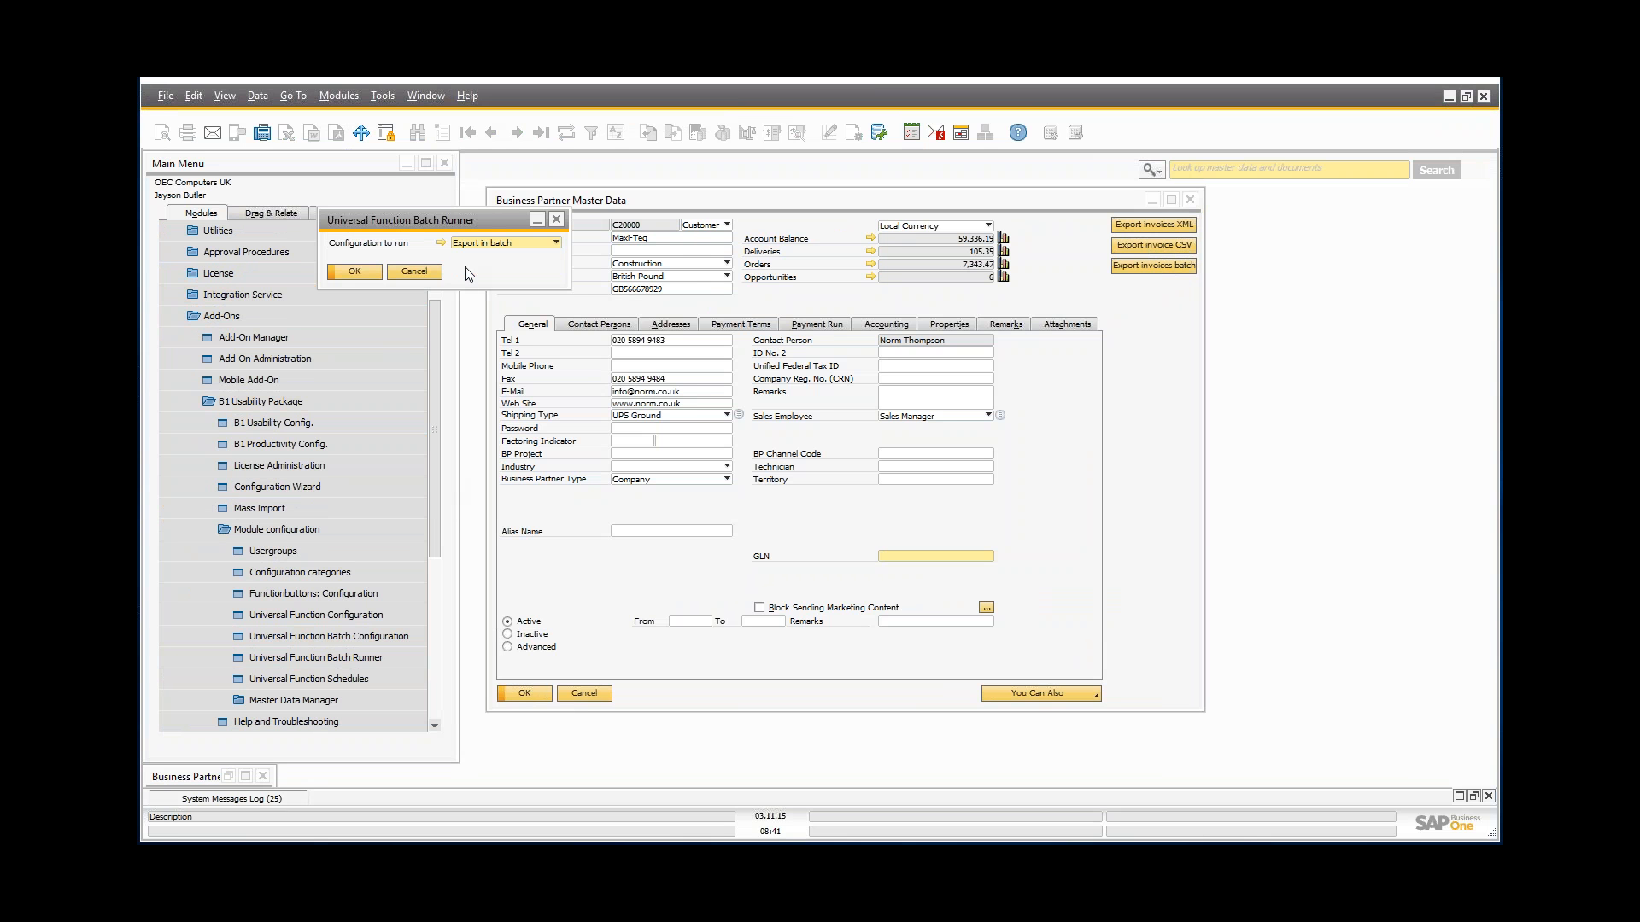
left_click(354, 271)
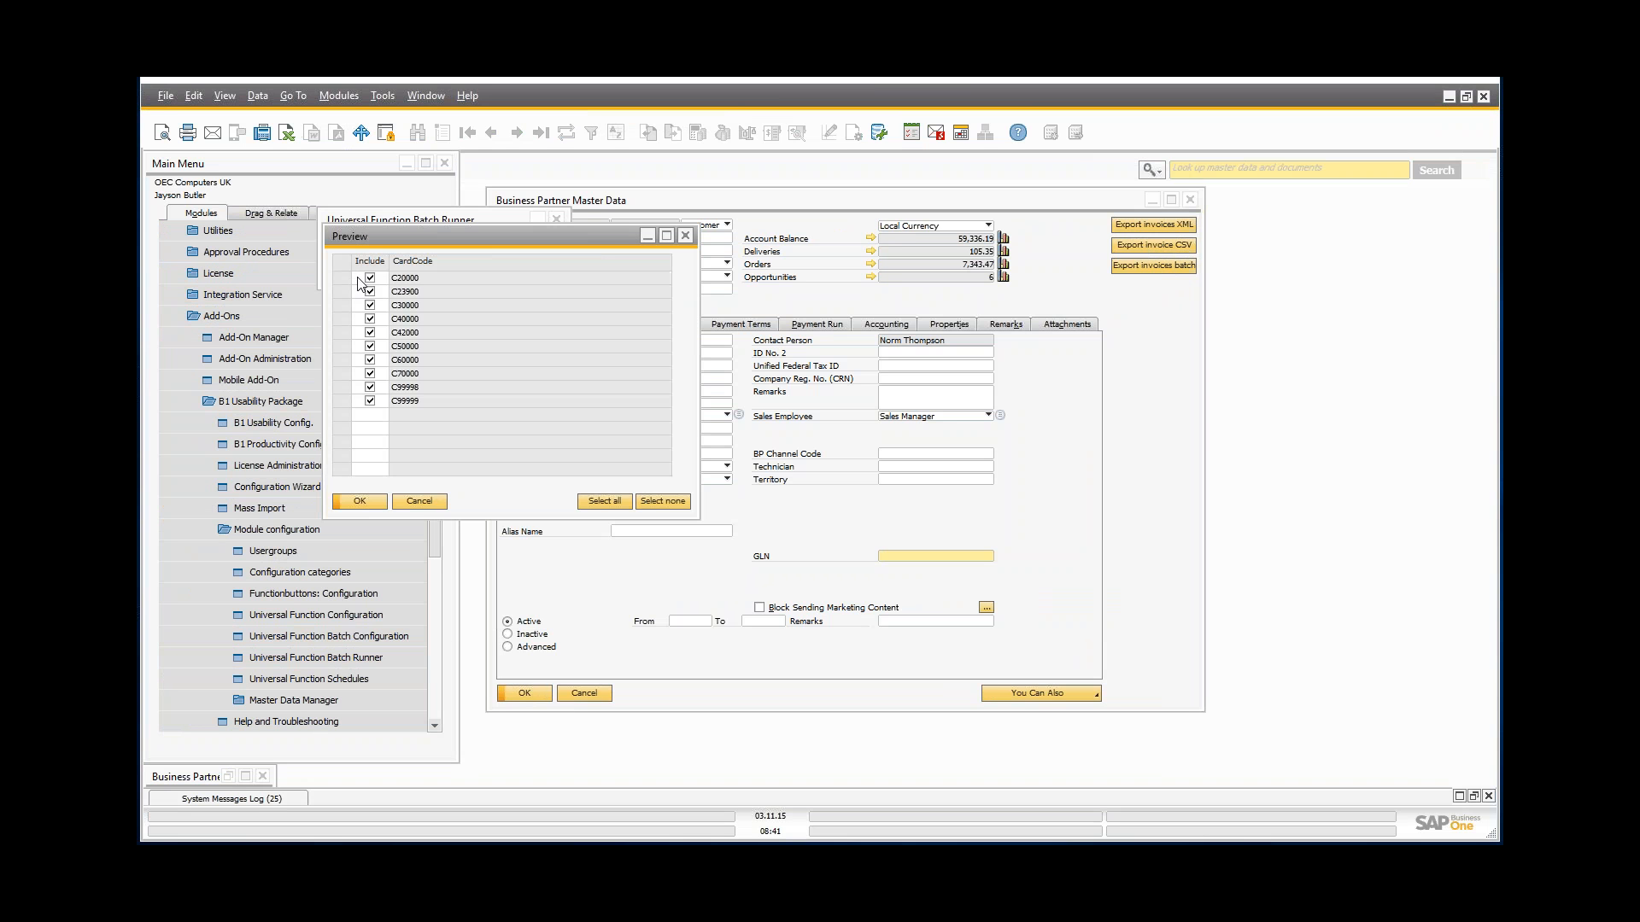
left_click(353, 504)
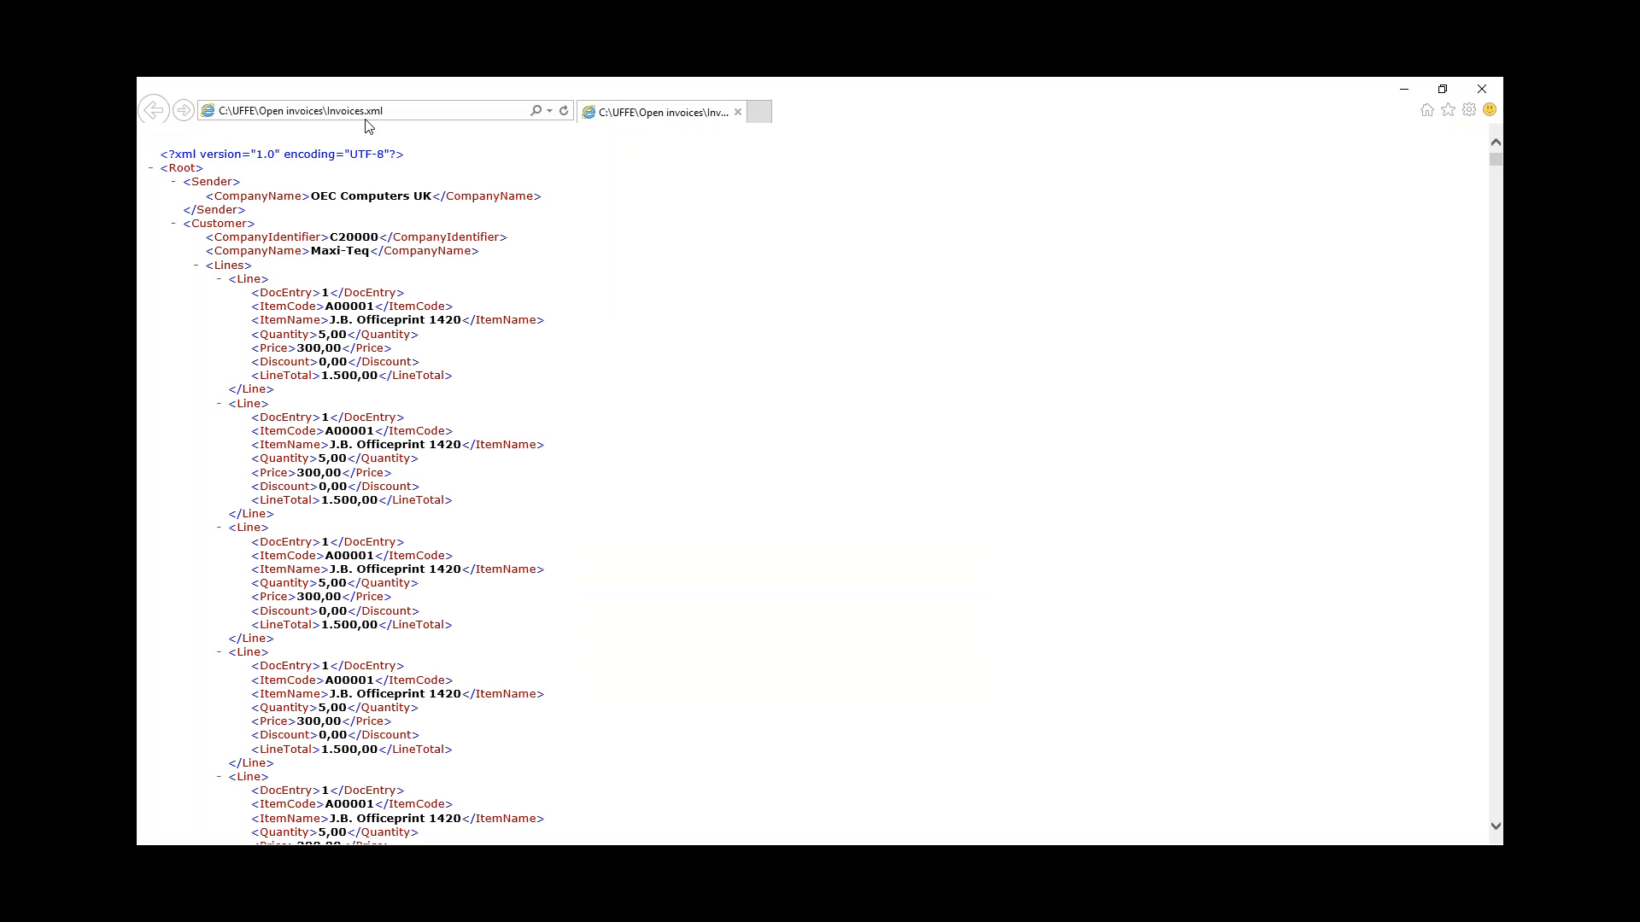
Step: Collapse all ten Customer elements in Invoices.xml, Maxi-Teq through One Time Customer, then close it
left_click(173, 223)
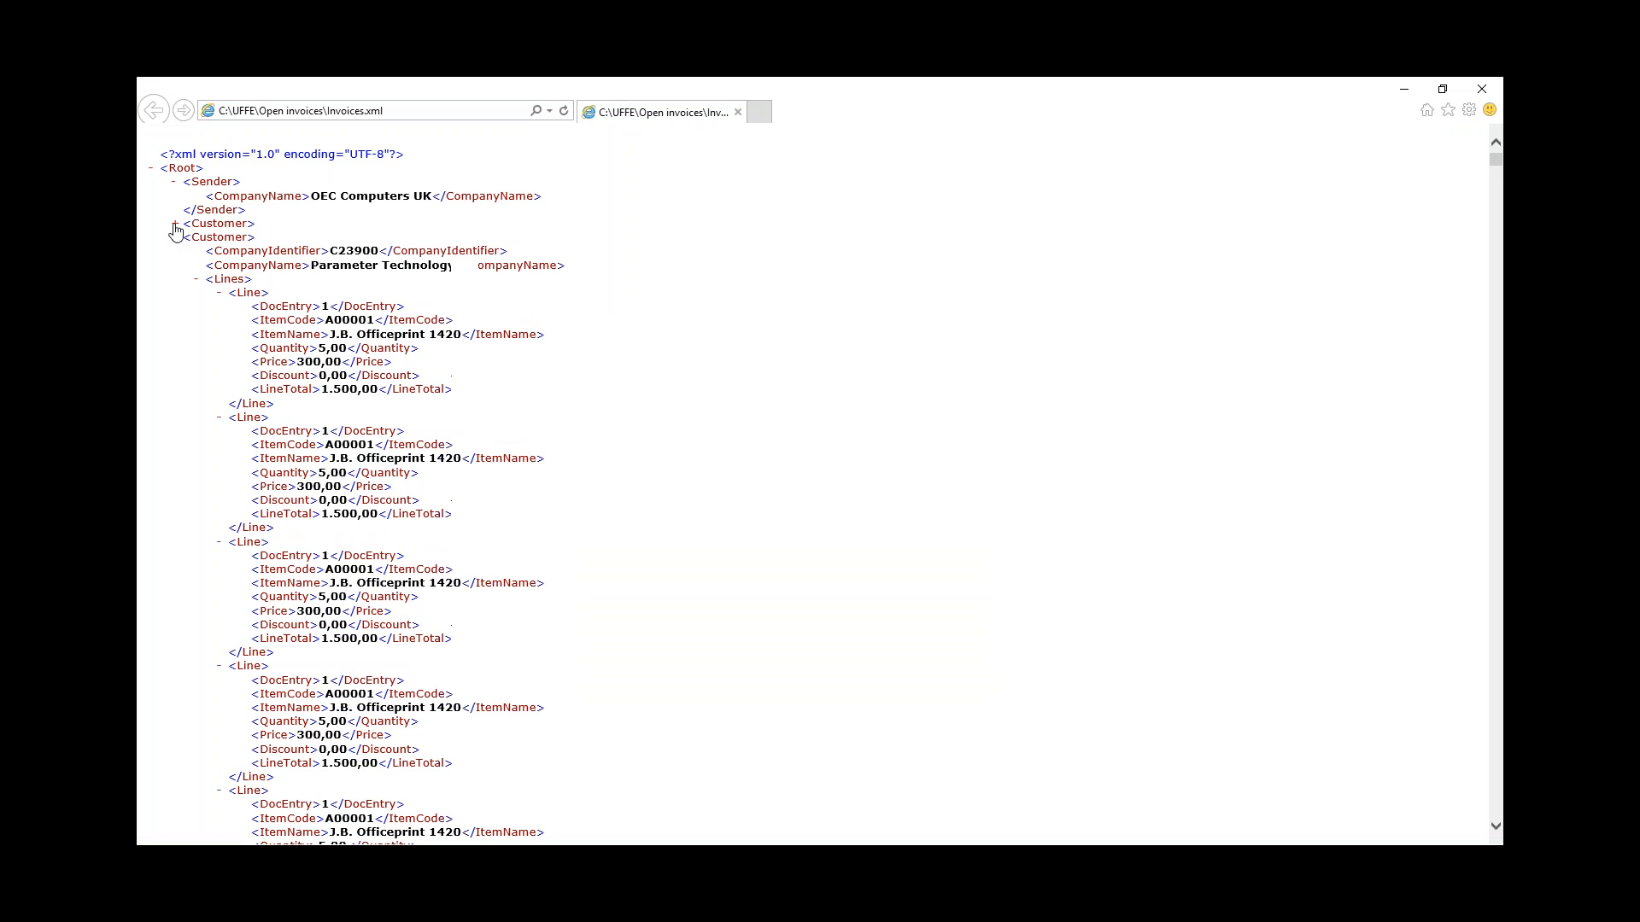
left_click(175, 237)
left_click(176, 251)
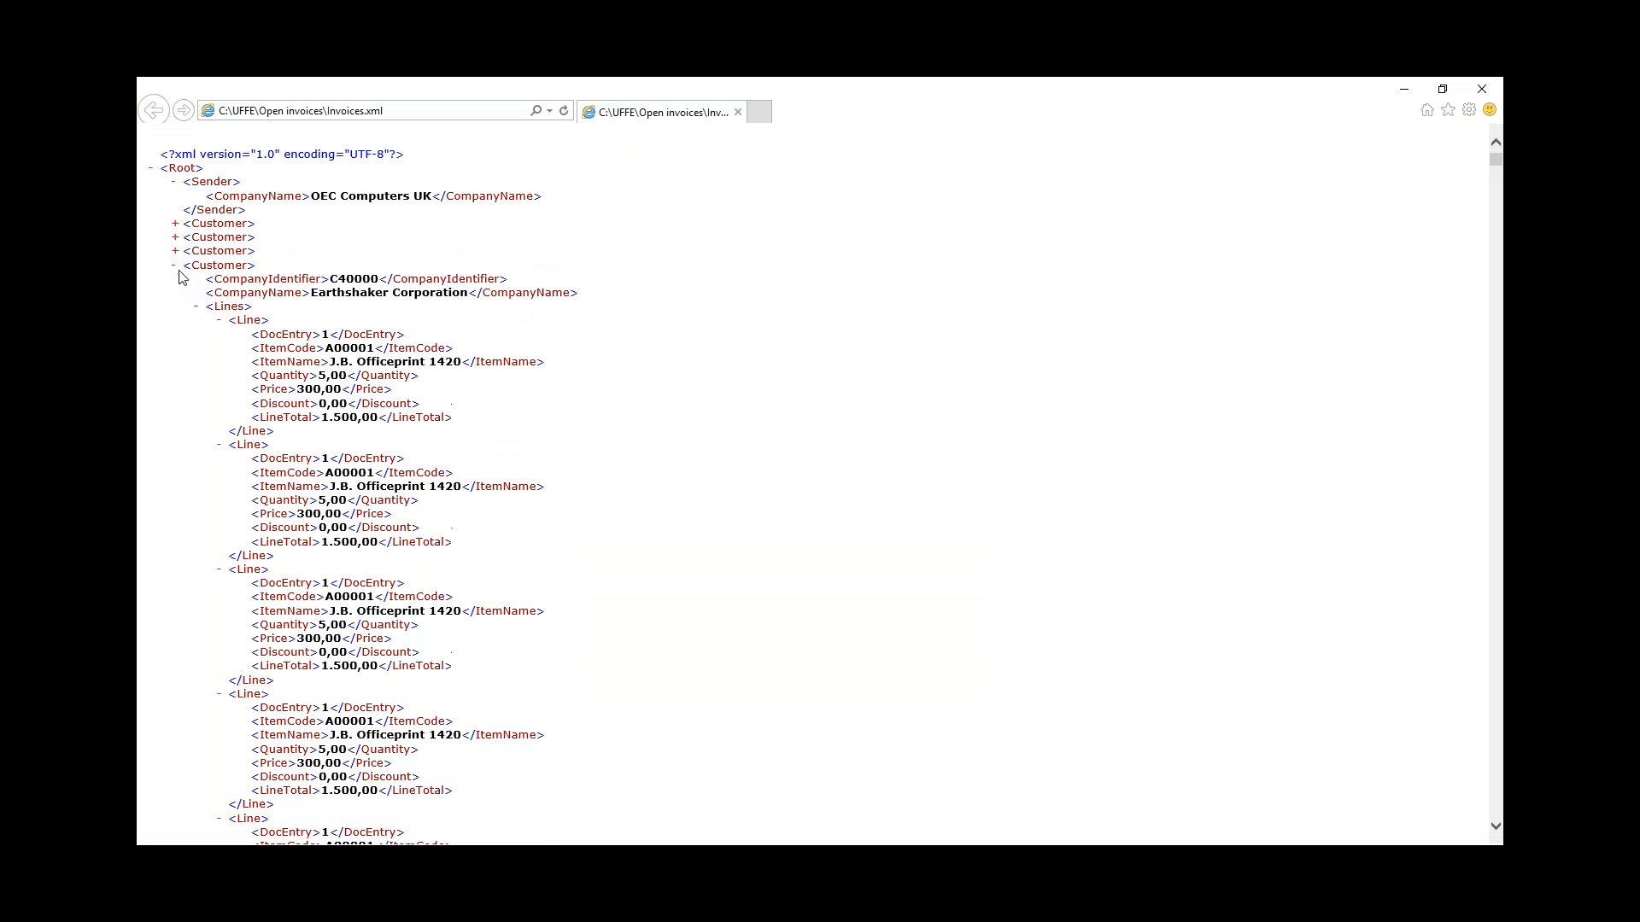
left_click(177, 267)
left_click(176, 280)
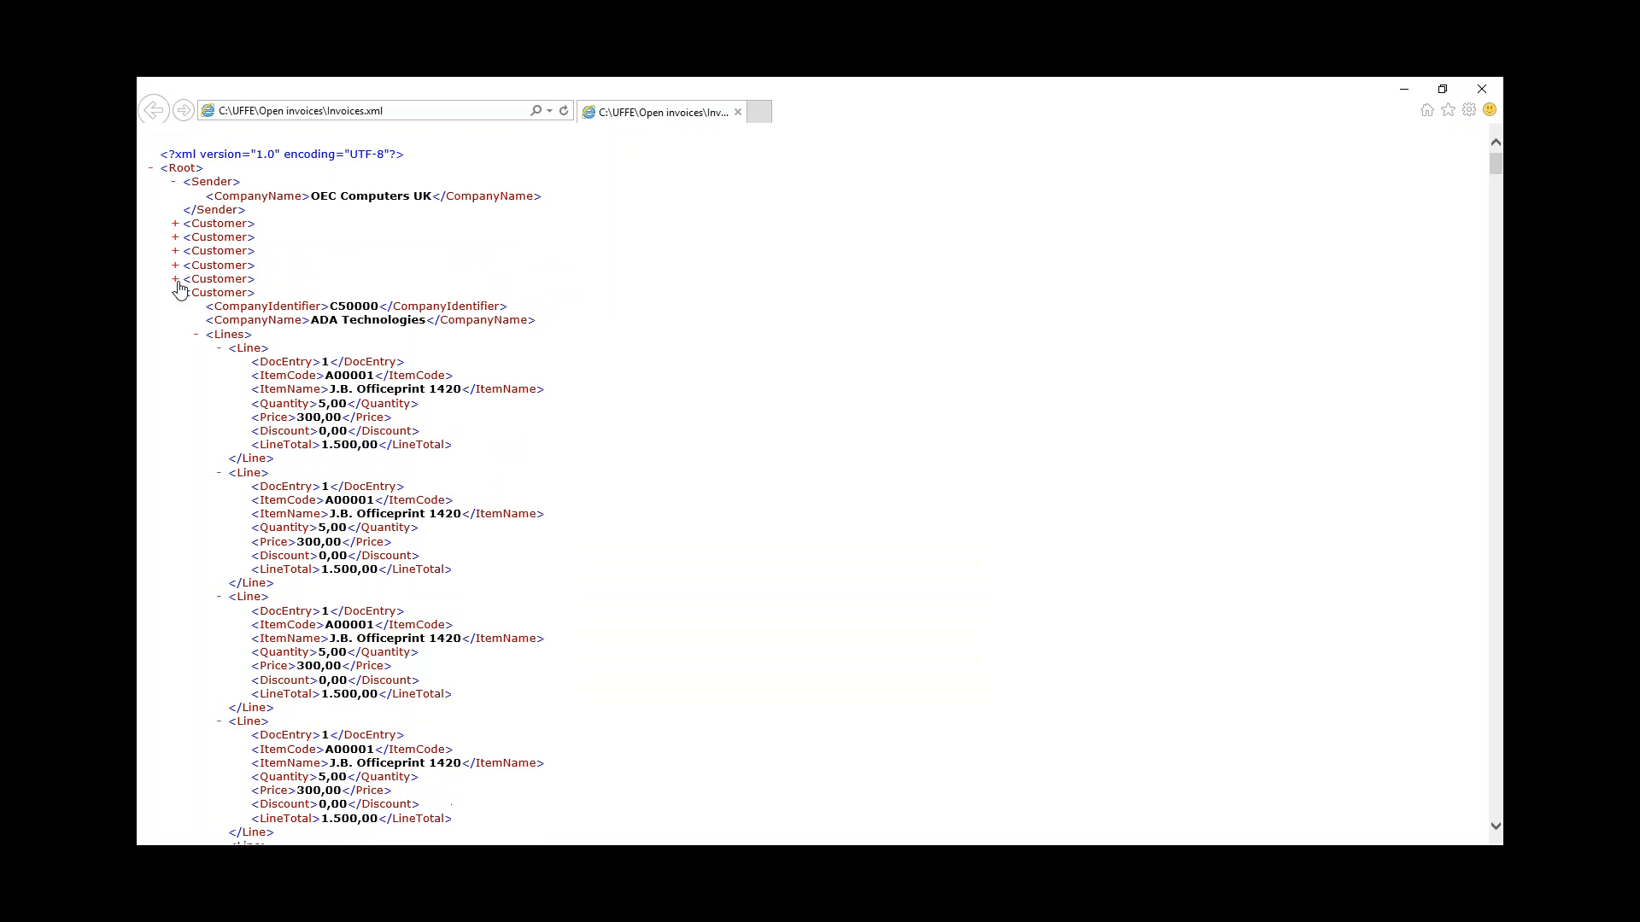
double_click(178, 294)
left_click(175, 293)
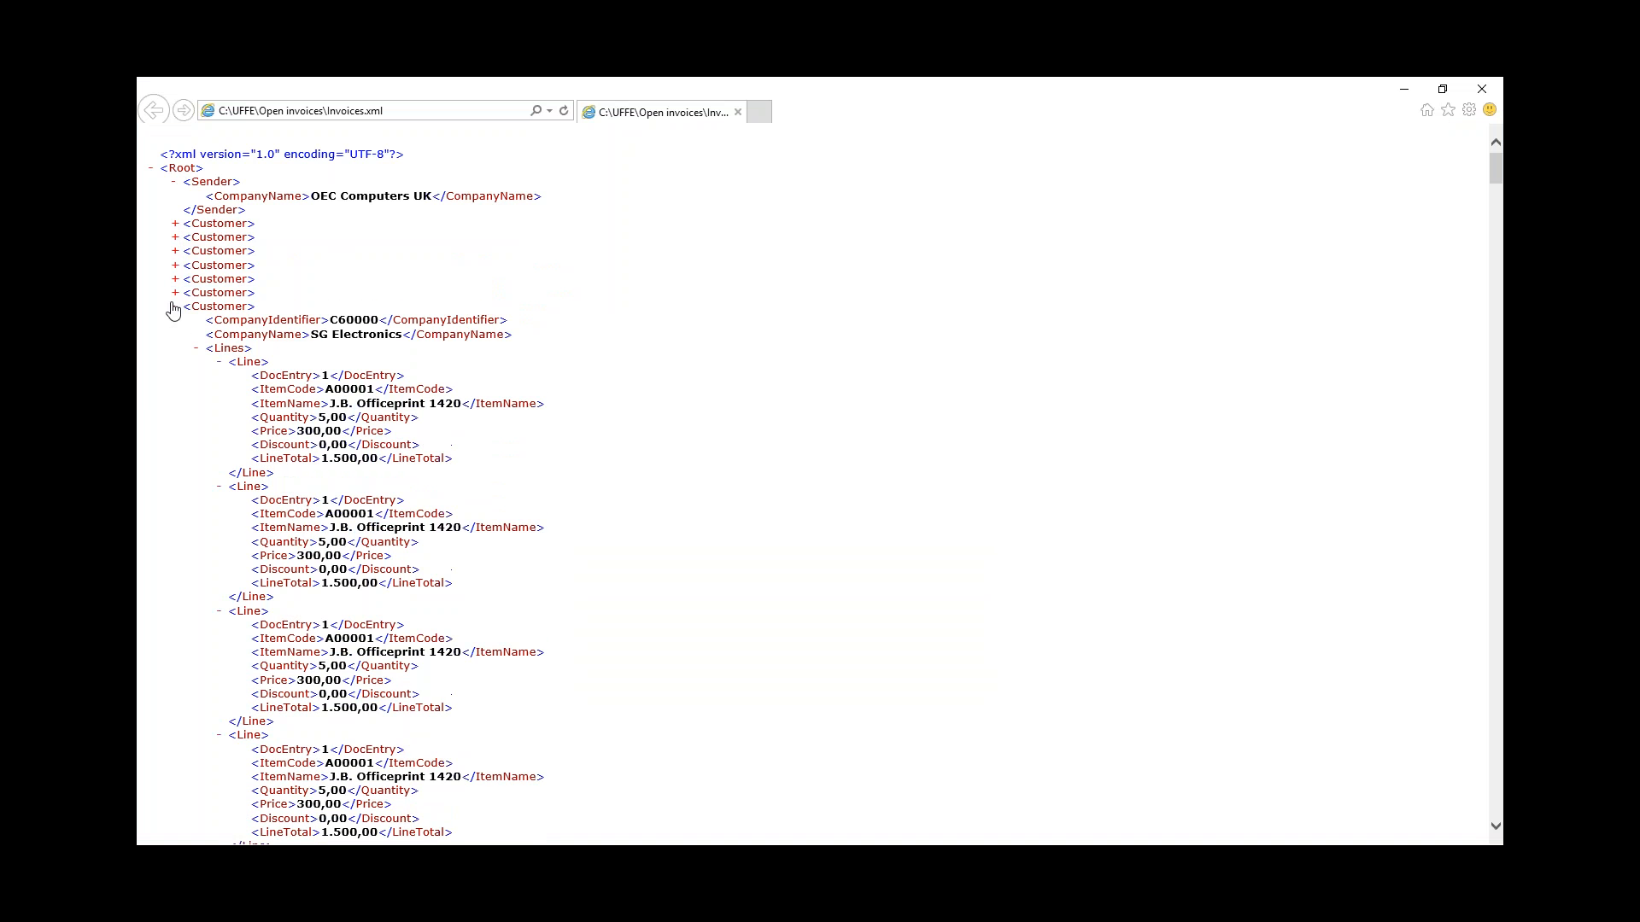
left_click(175, 307)
left_click(175, 320)
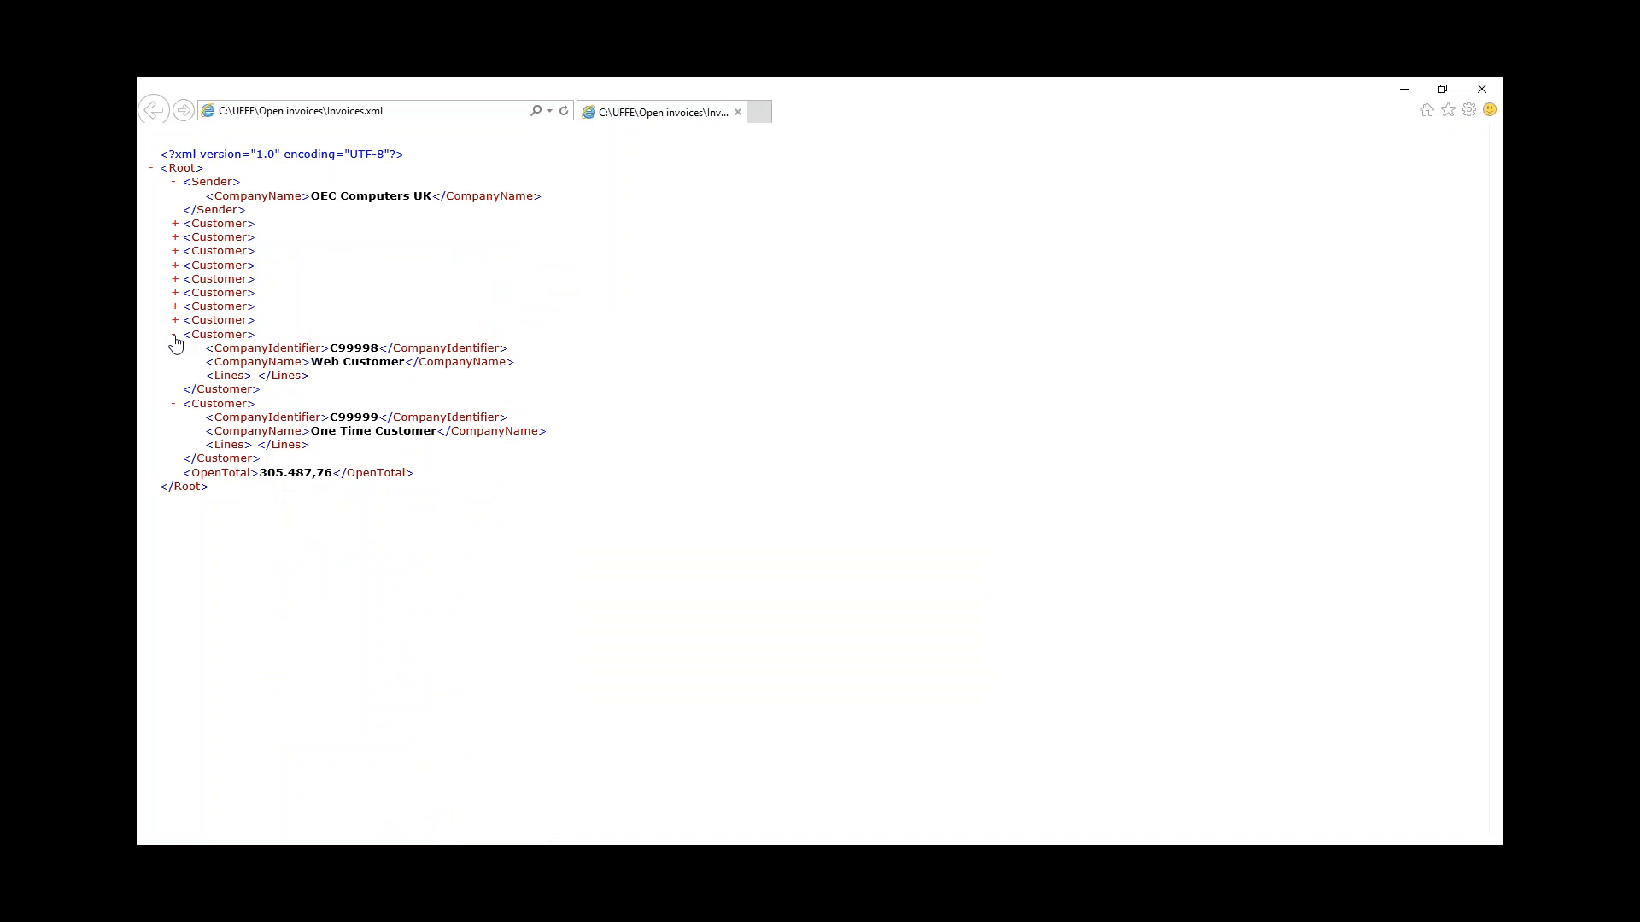
left_click(175, 335)
left_click(173, 349)
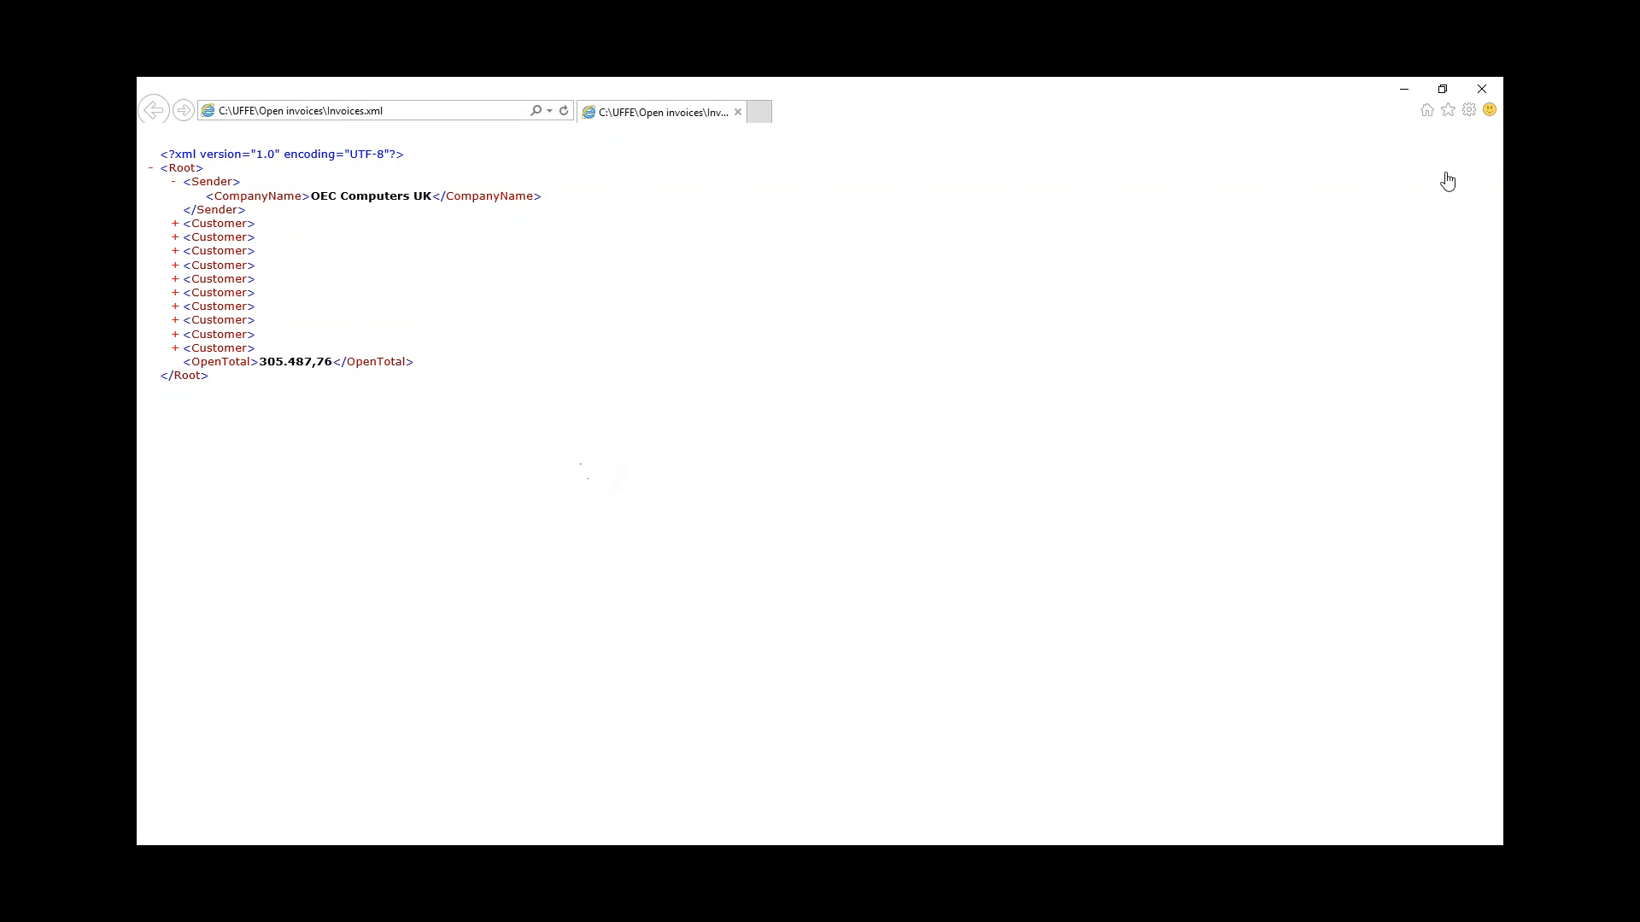
left_click(1487, 96)
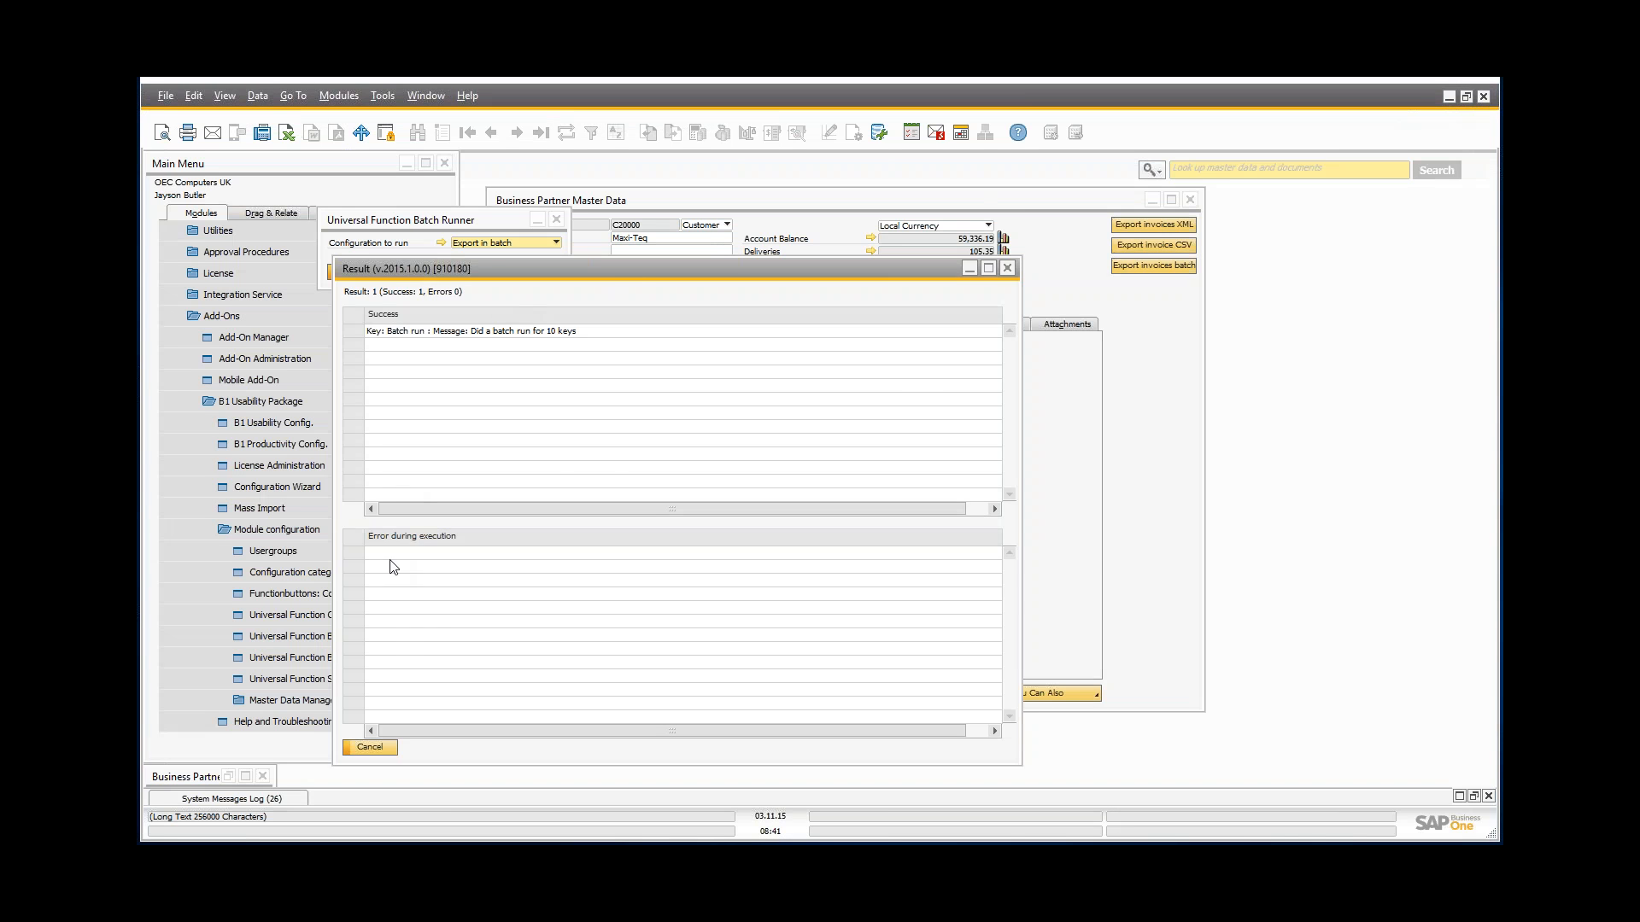
Step: Dismiss the batch result, close the Batch Runner and partner record, and advance to the Tips and tricks slide
left_click(371, 747)
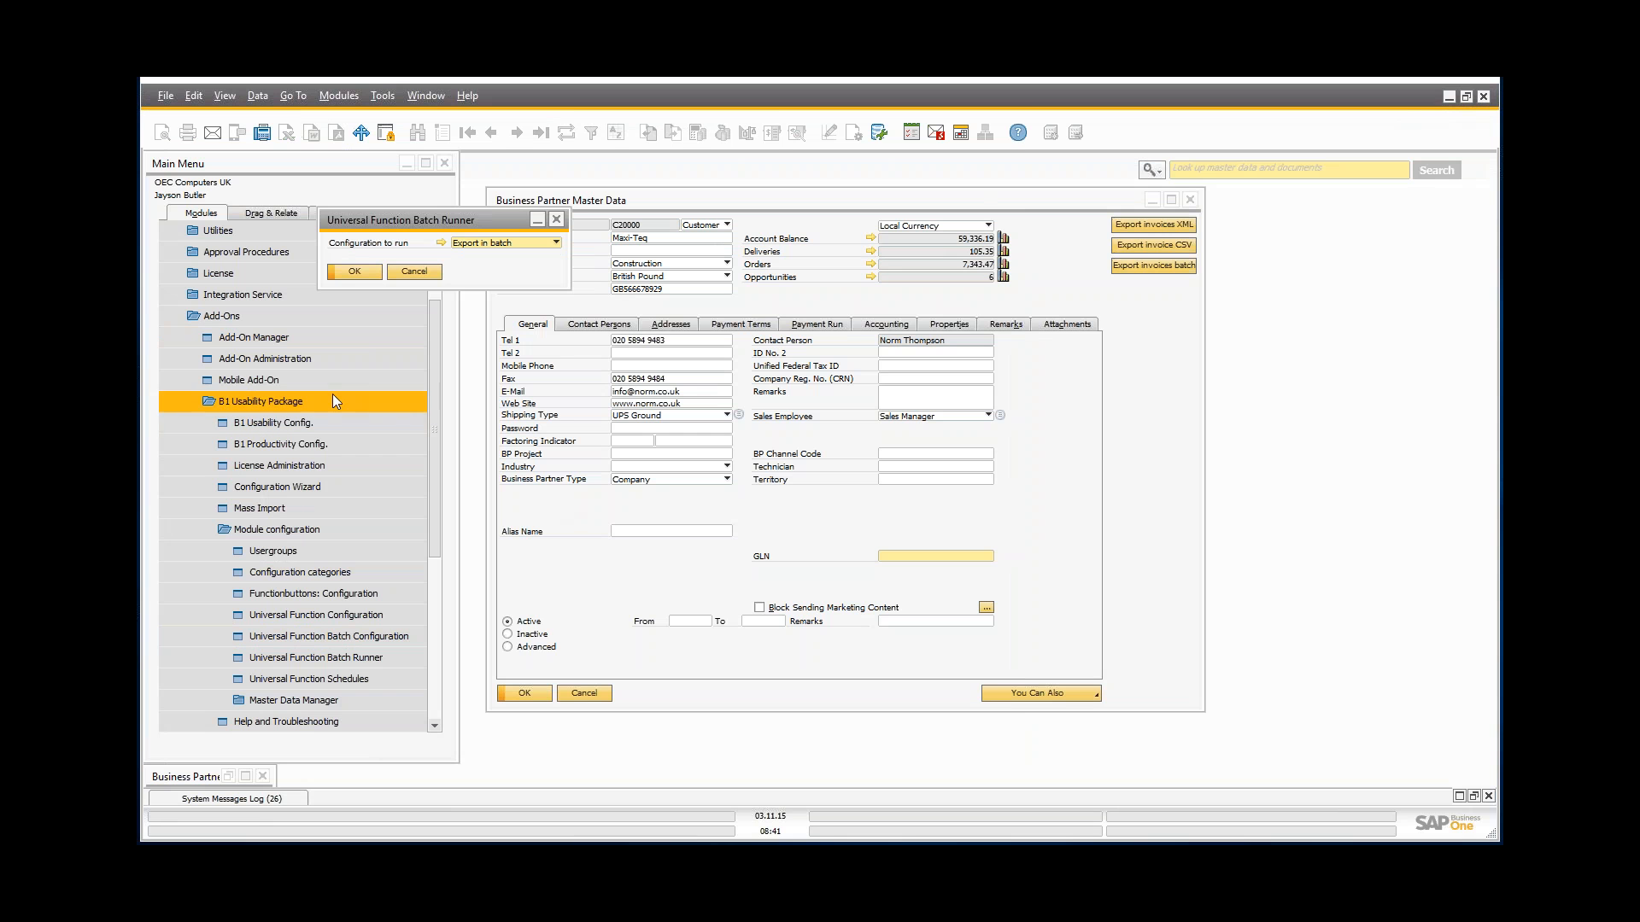
left_click(414, 272)
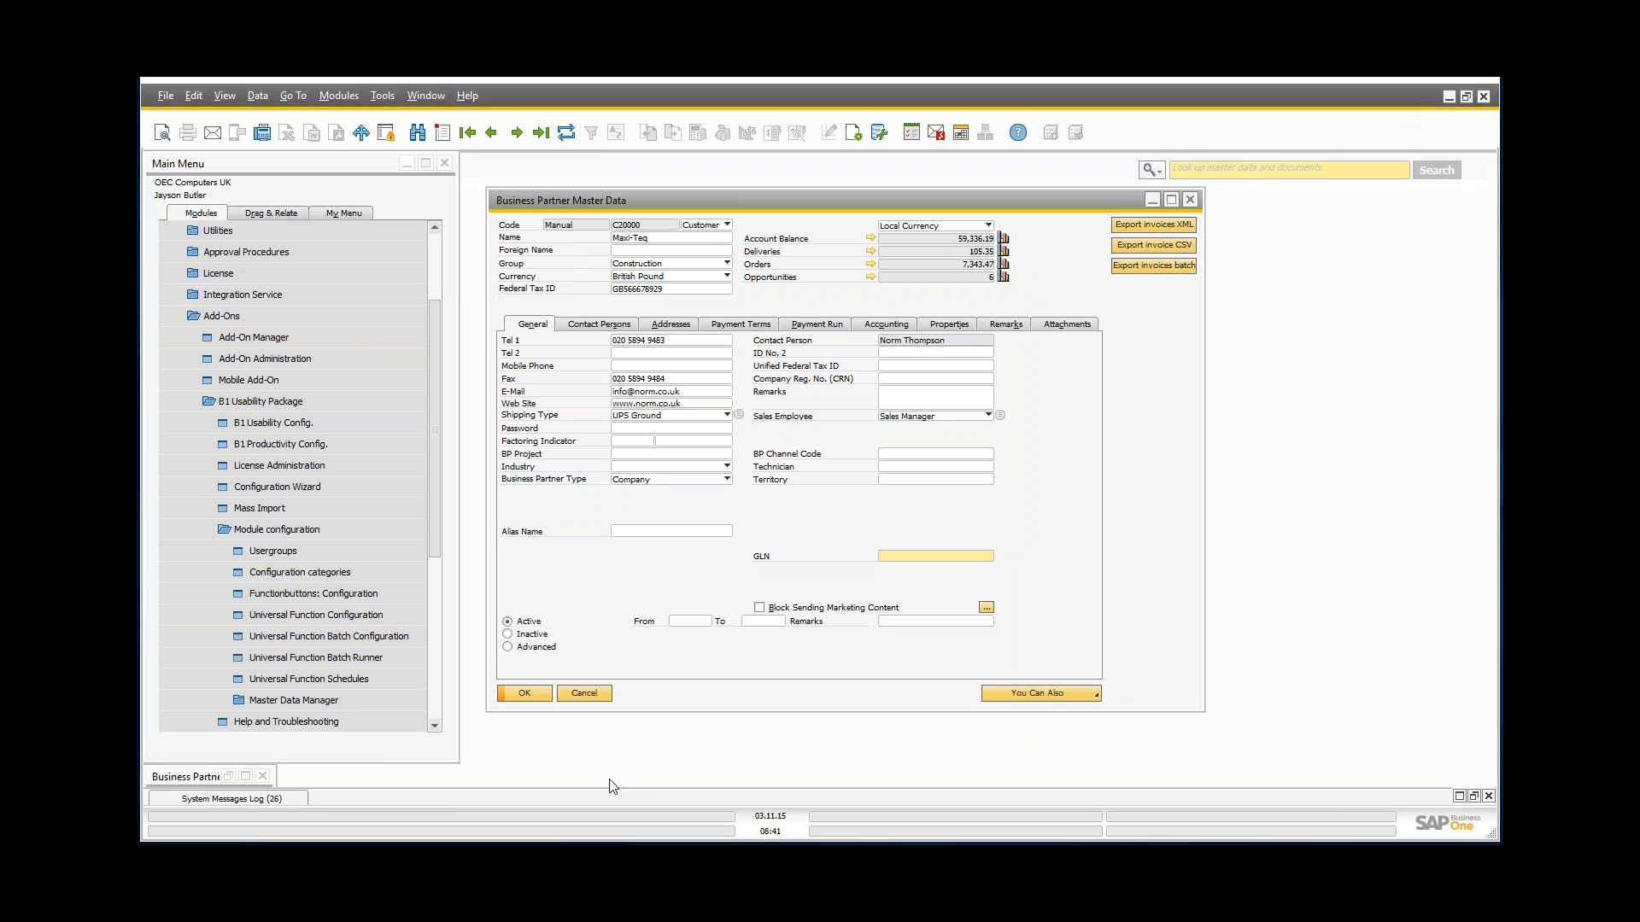
left_click(586, 692)
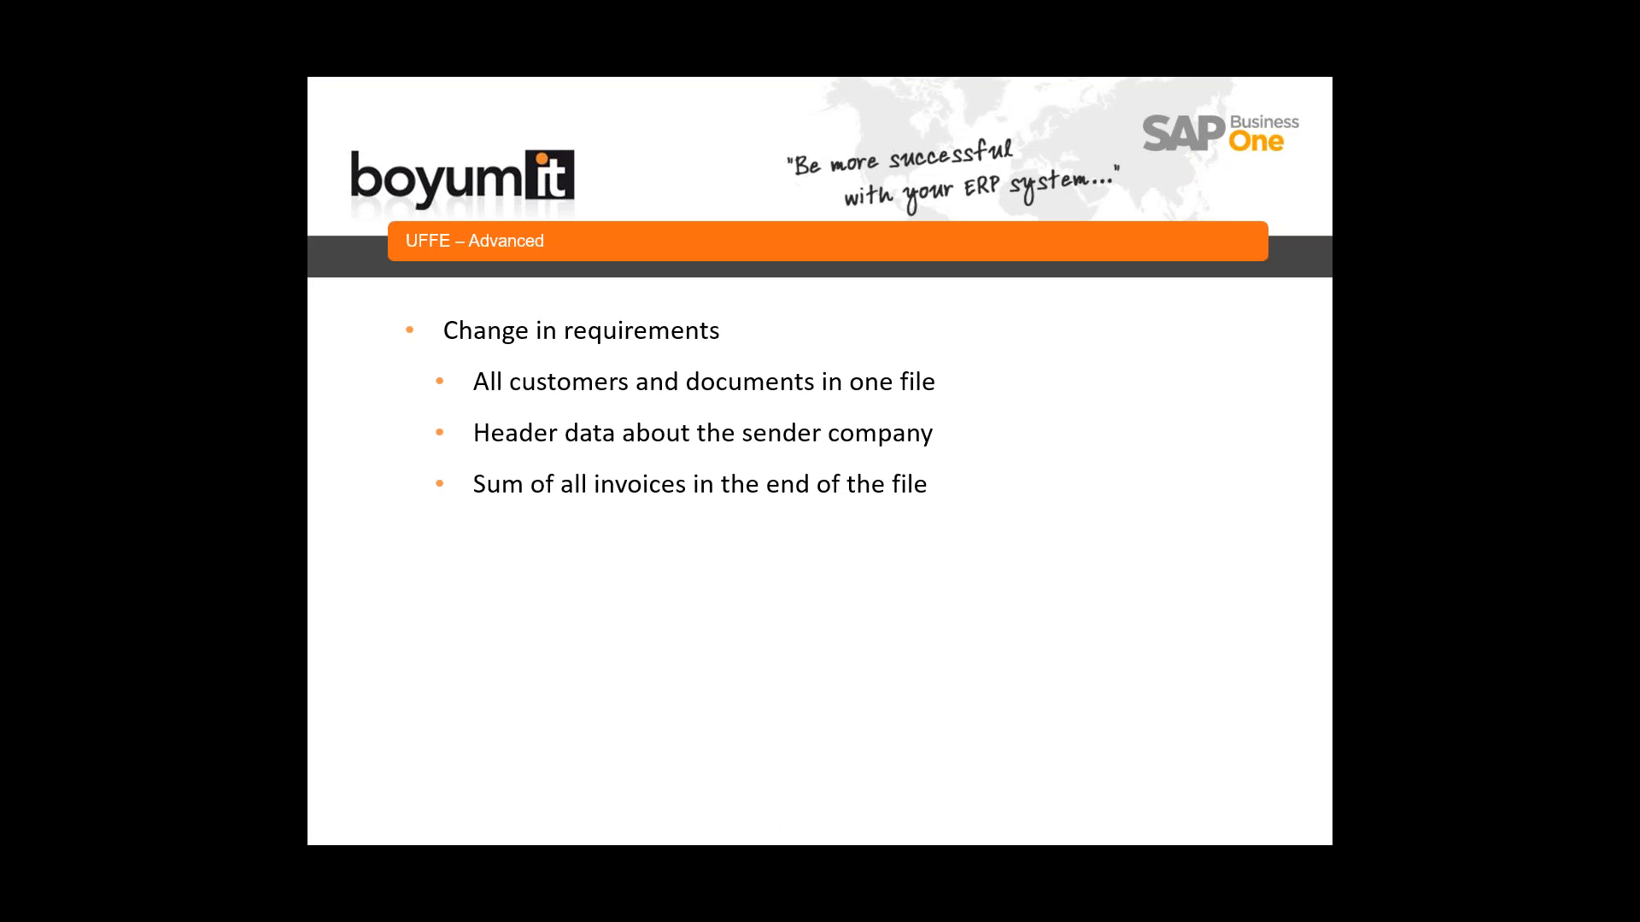
key("Right")
key("Right")
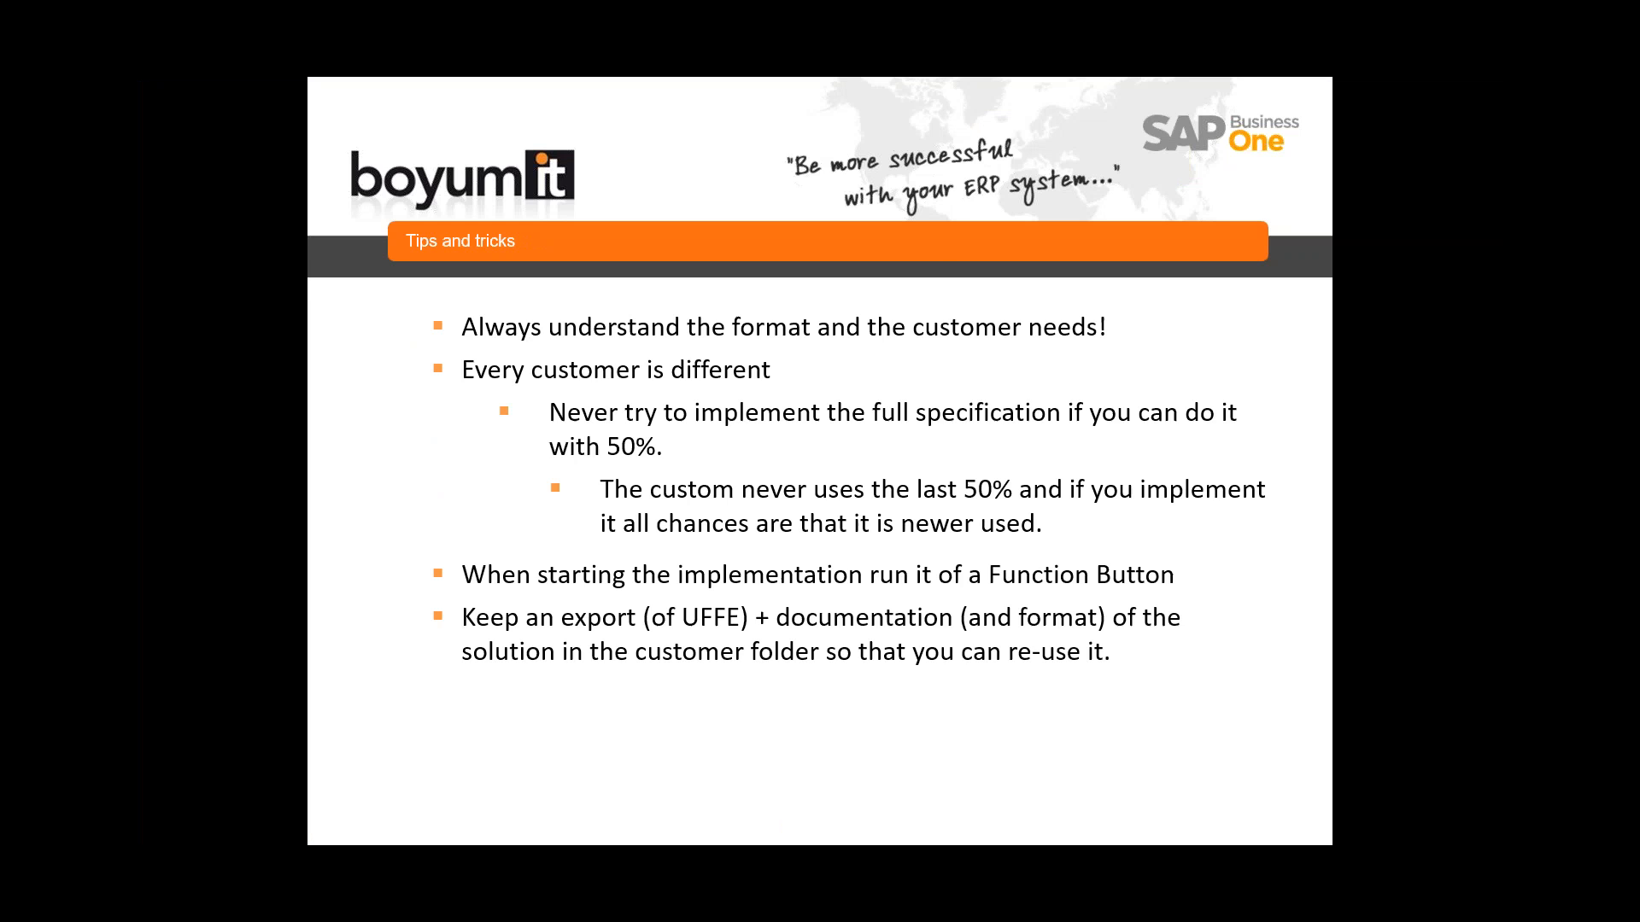